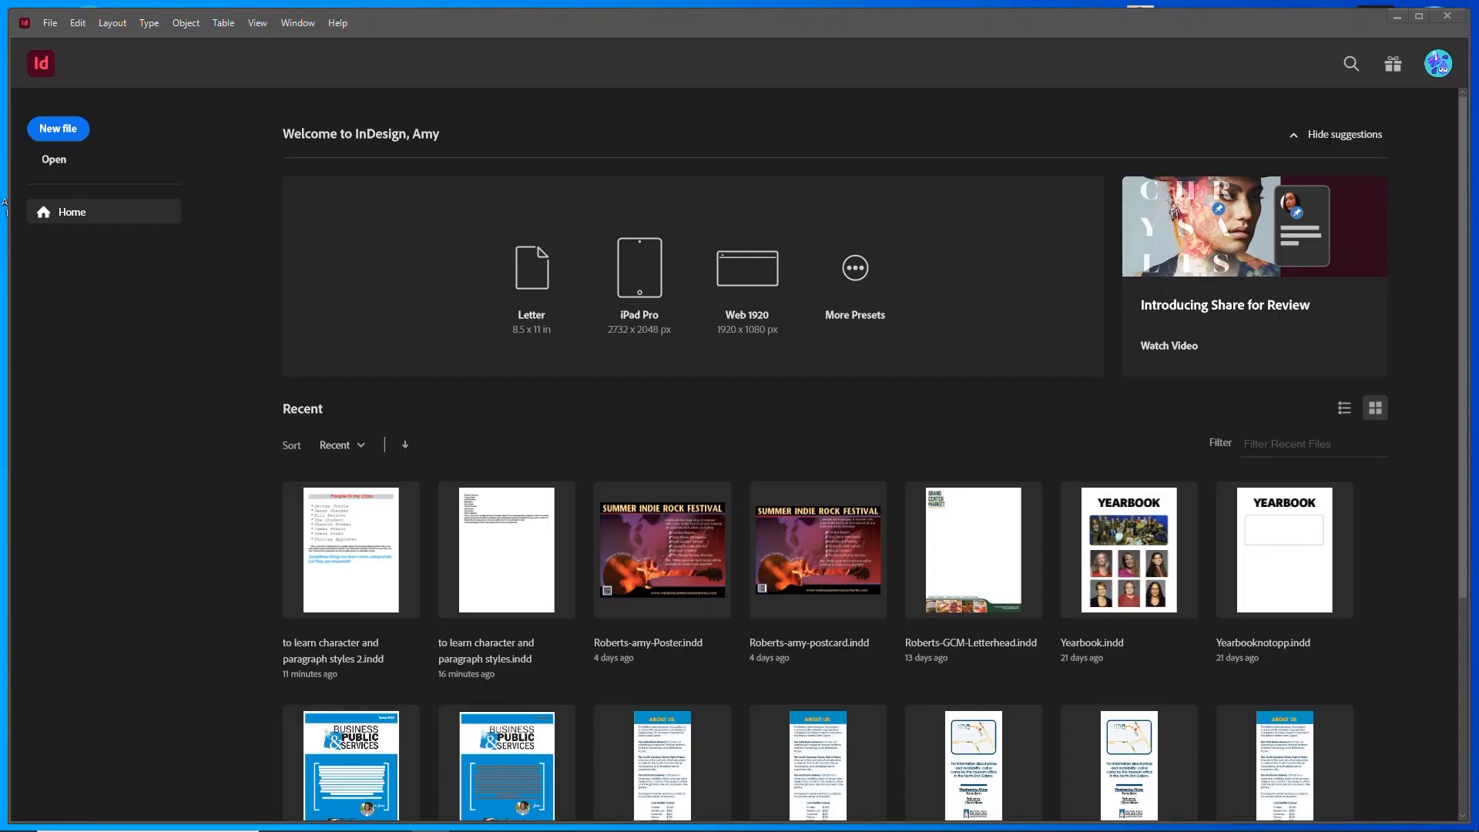
- Start a new print document from the Letter - Half preset with its units set to inches
left_click(44, 137)
left_click(514, 176)
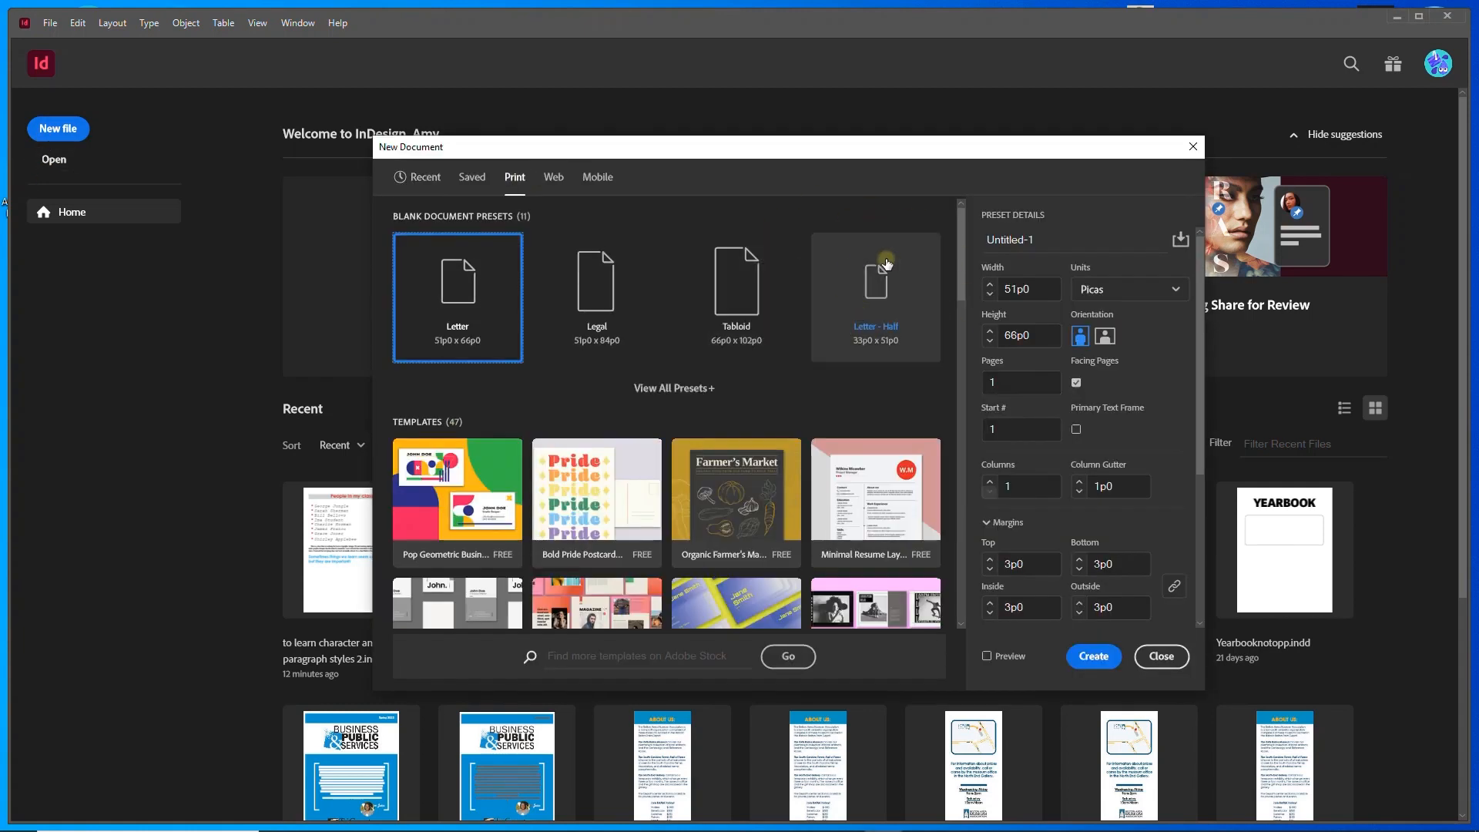
left_click(671, 388)
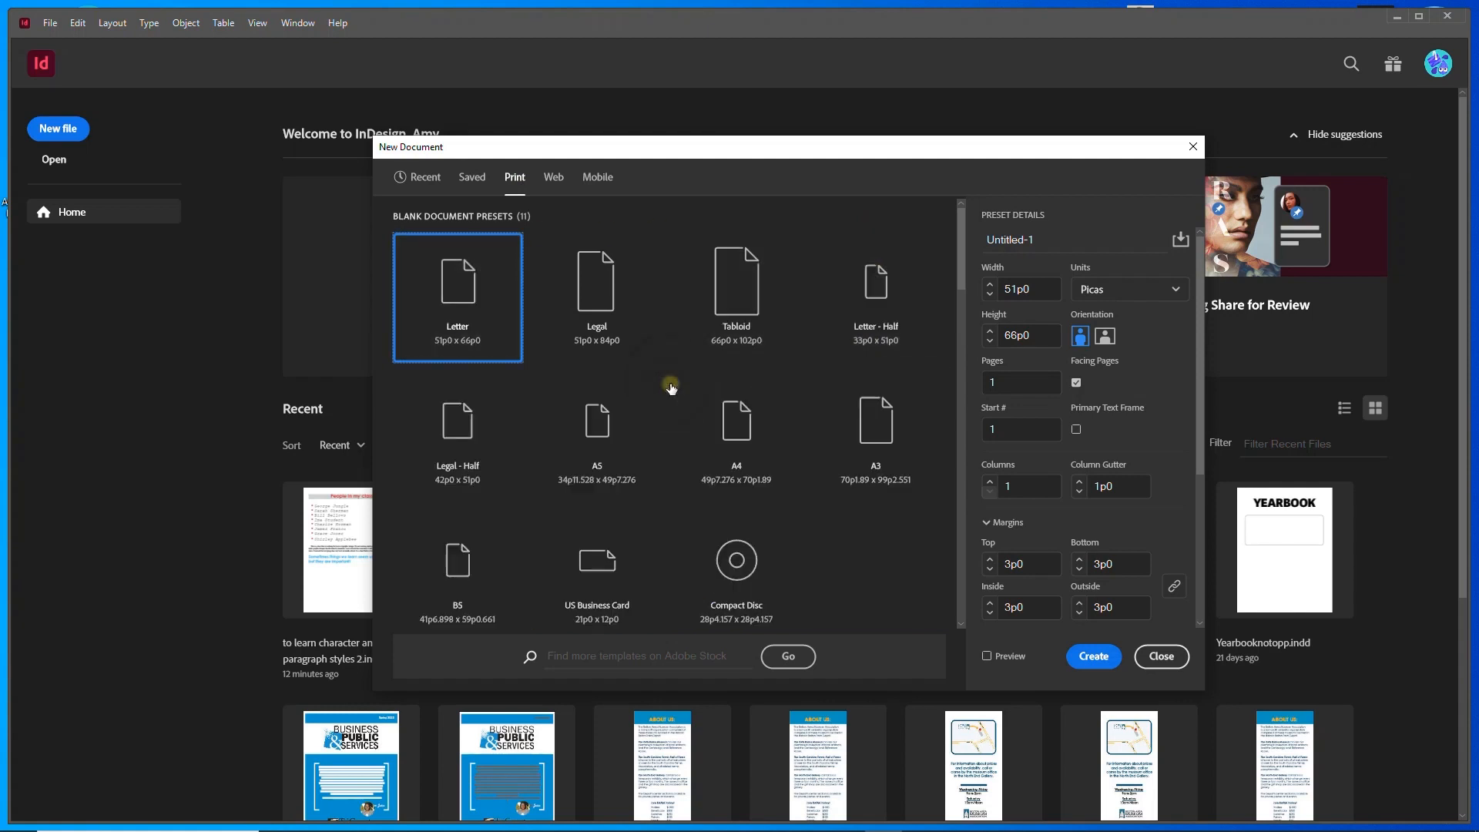
left_click(891, 356)
left_click(1092, 290)
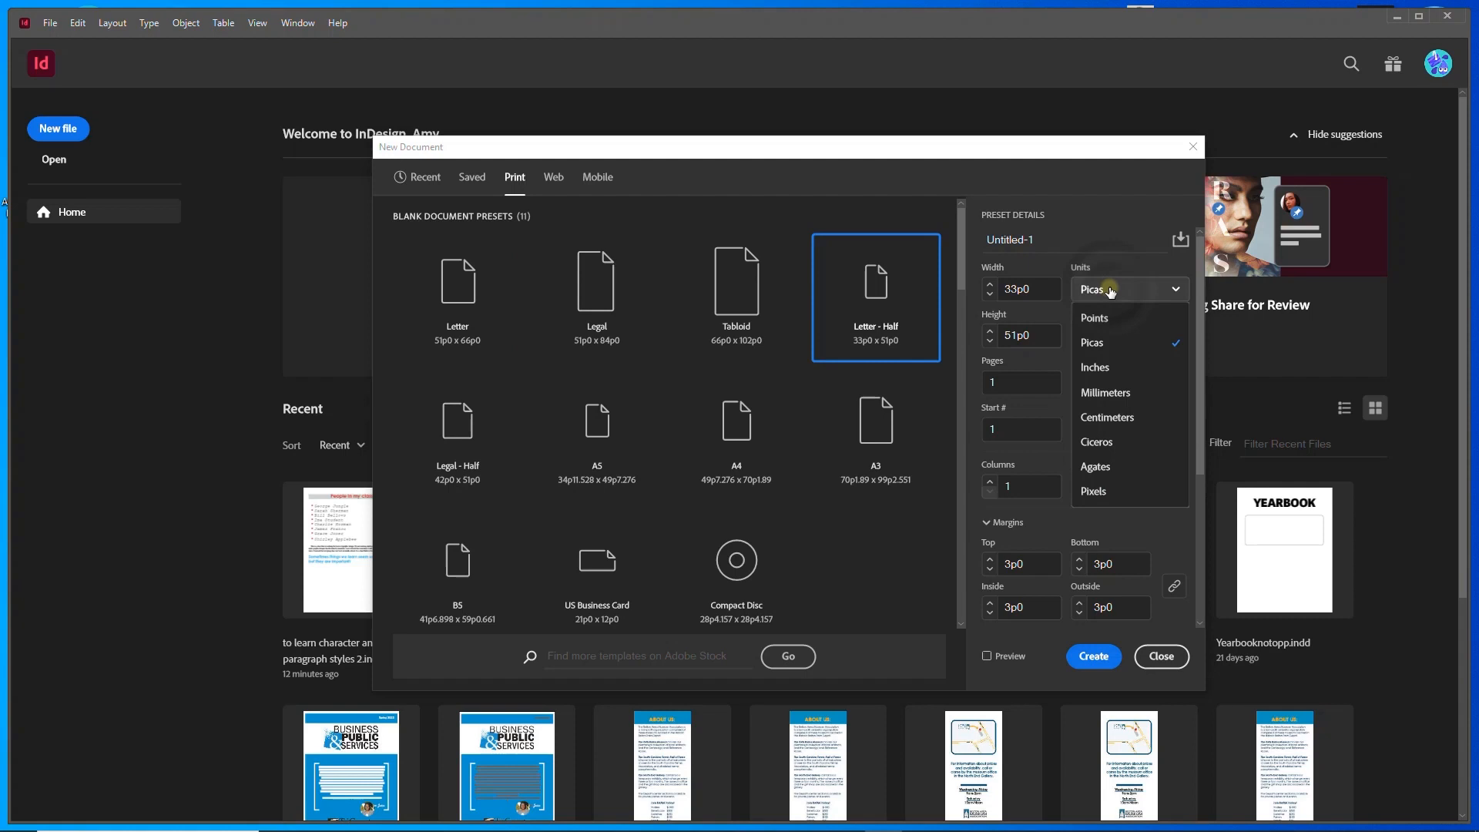
left_click(1111, 371)
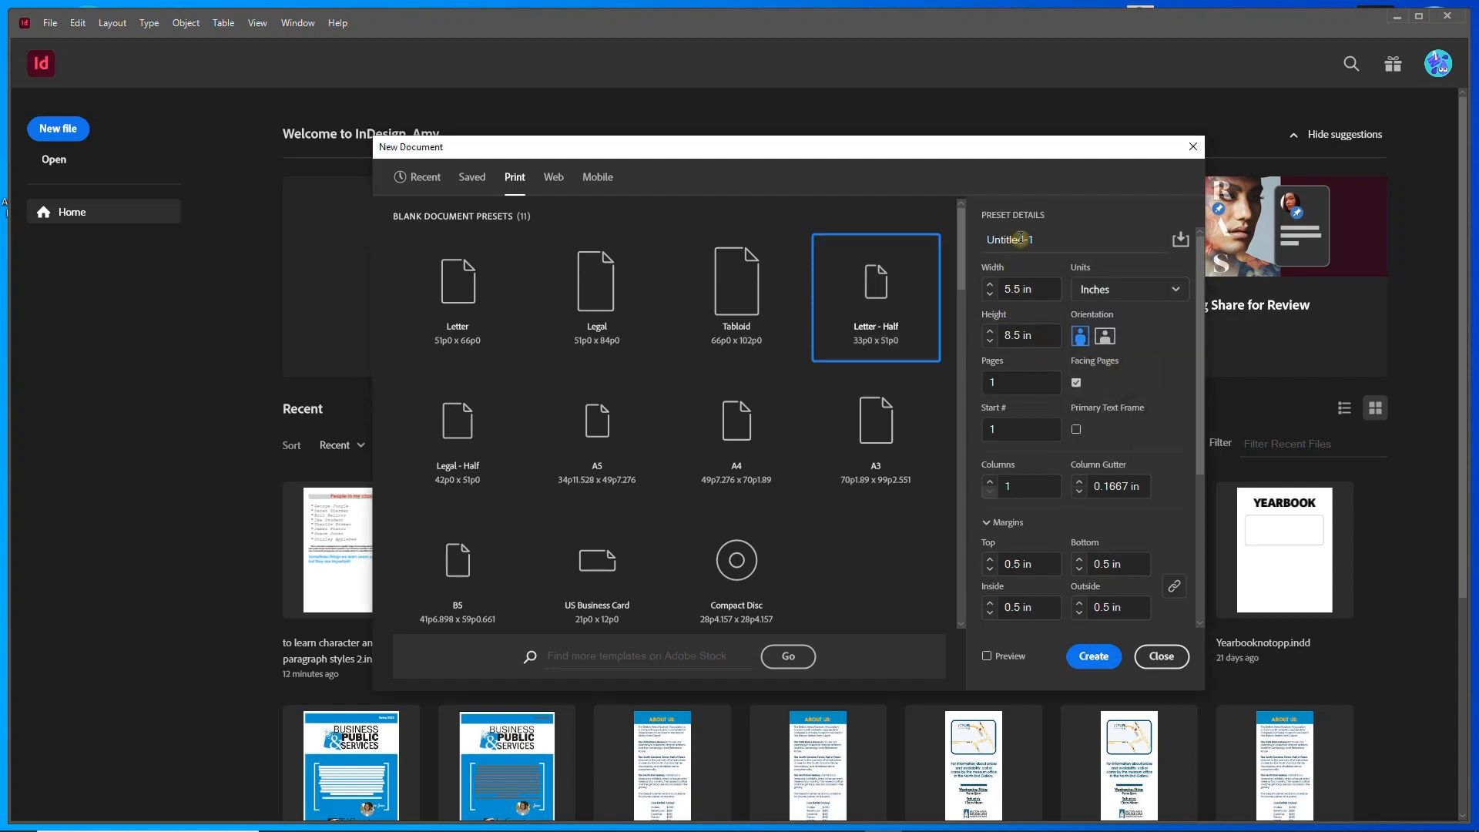
- Name the new document exhibits, enable the primary text frame and set the number of columns to 2
left_click_drag(1044, 235, 910, 237)
type("exhibits")
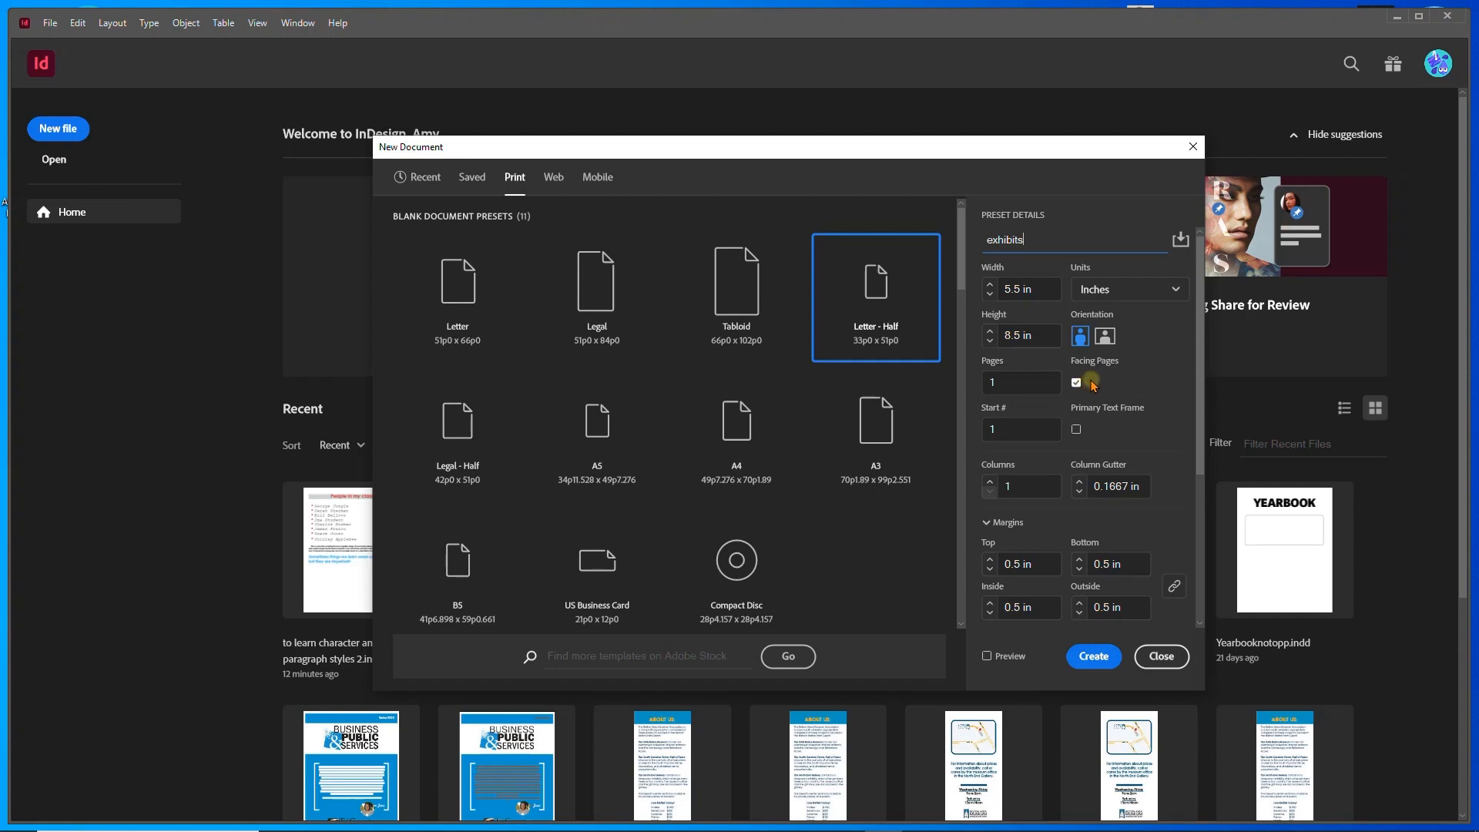
left_click(1077, 429)
left_click(989, 481)
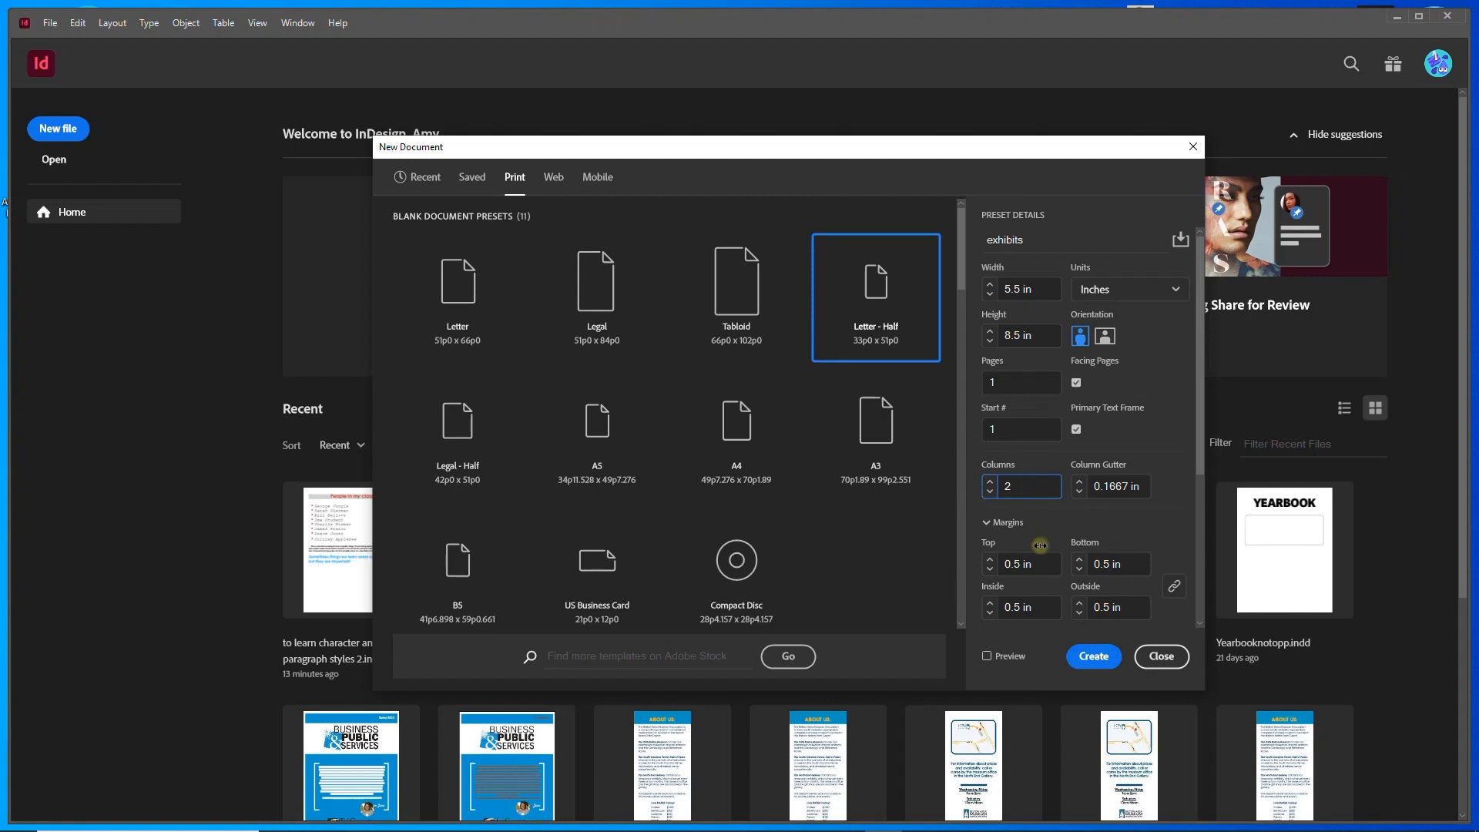
- Set the bleed to 0.125 in on all sides and create the document
scroll(1040, 543, "down", 2)
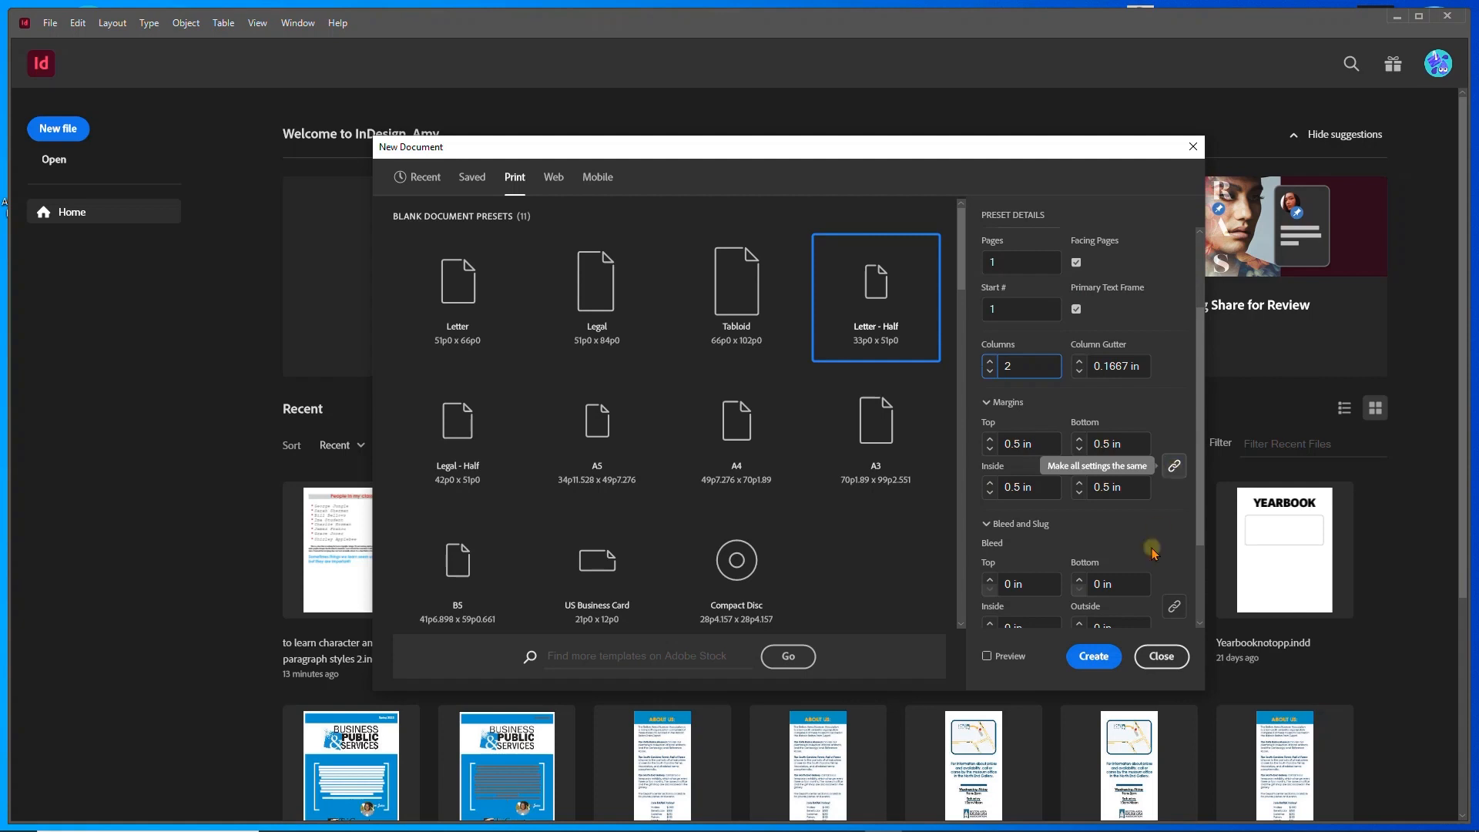
scroll(1119, 440, "down", 2)
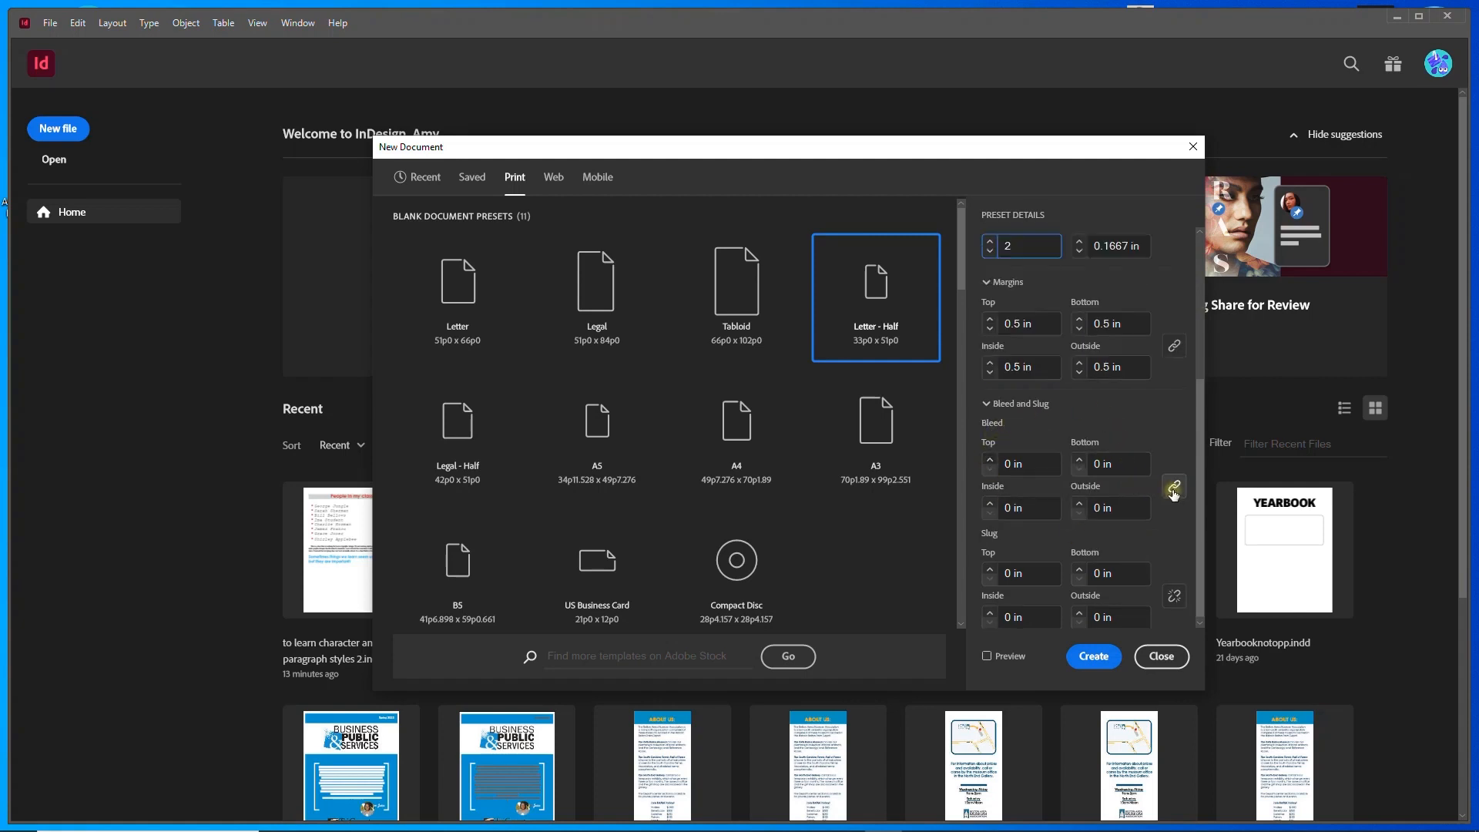
left_click(991, 460)
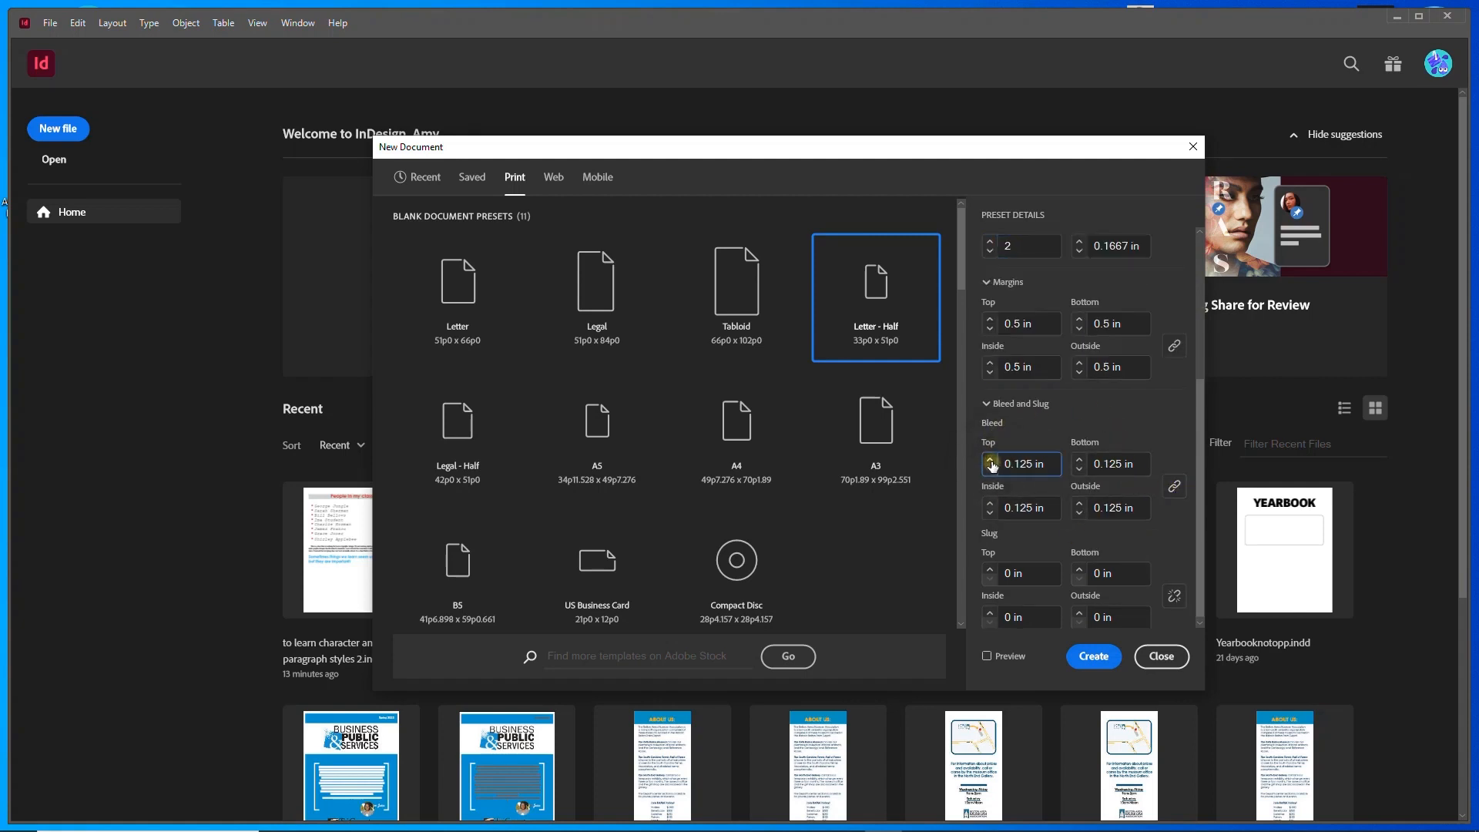
left_click(1093, 655)
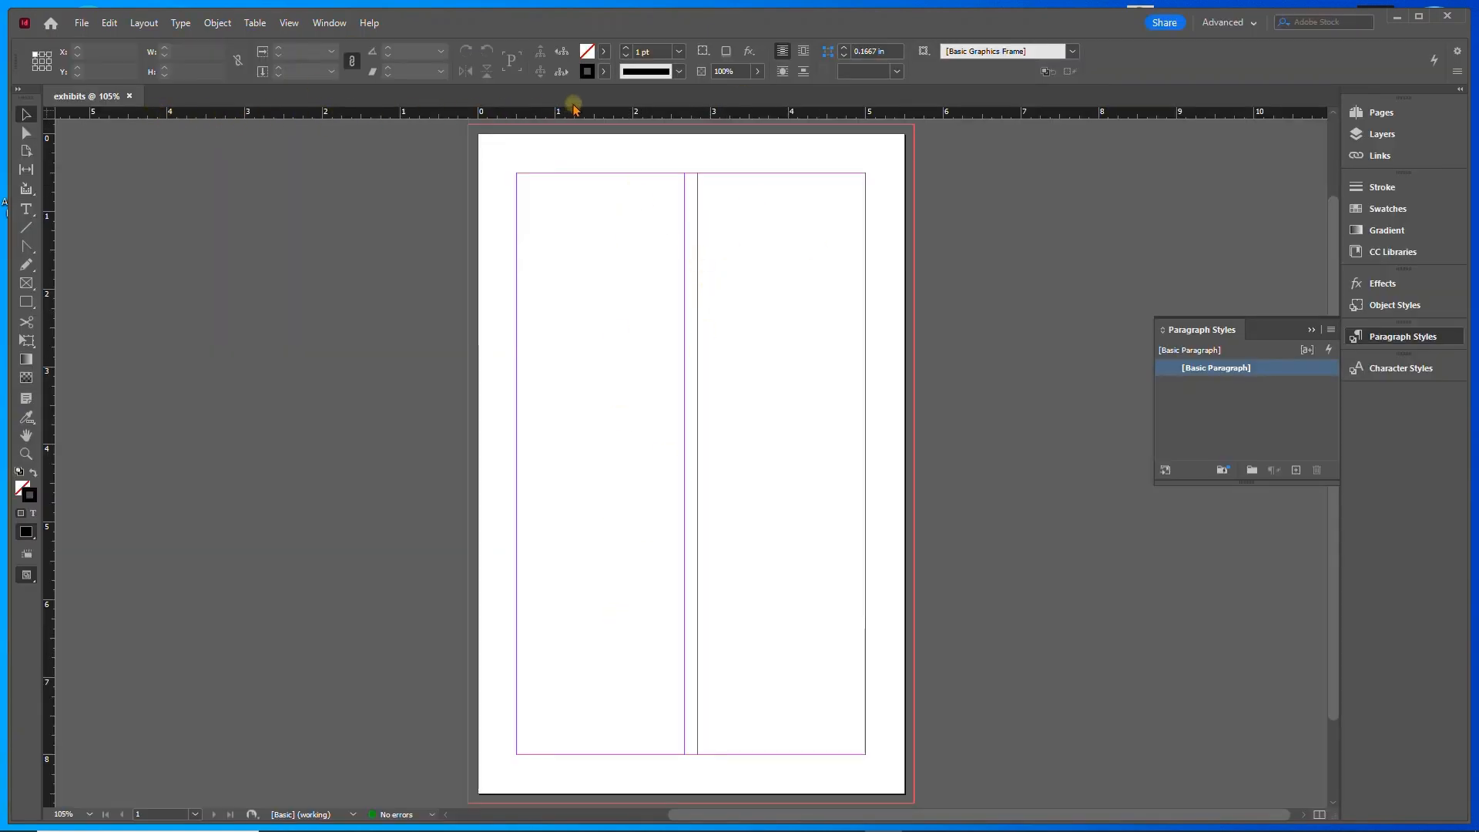
left_click(285, 23)
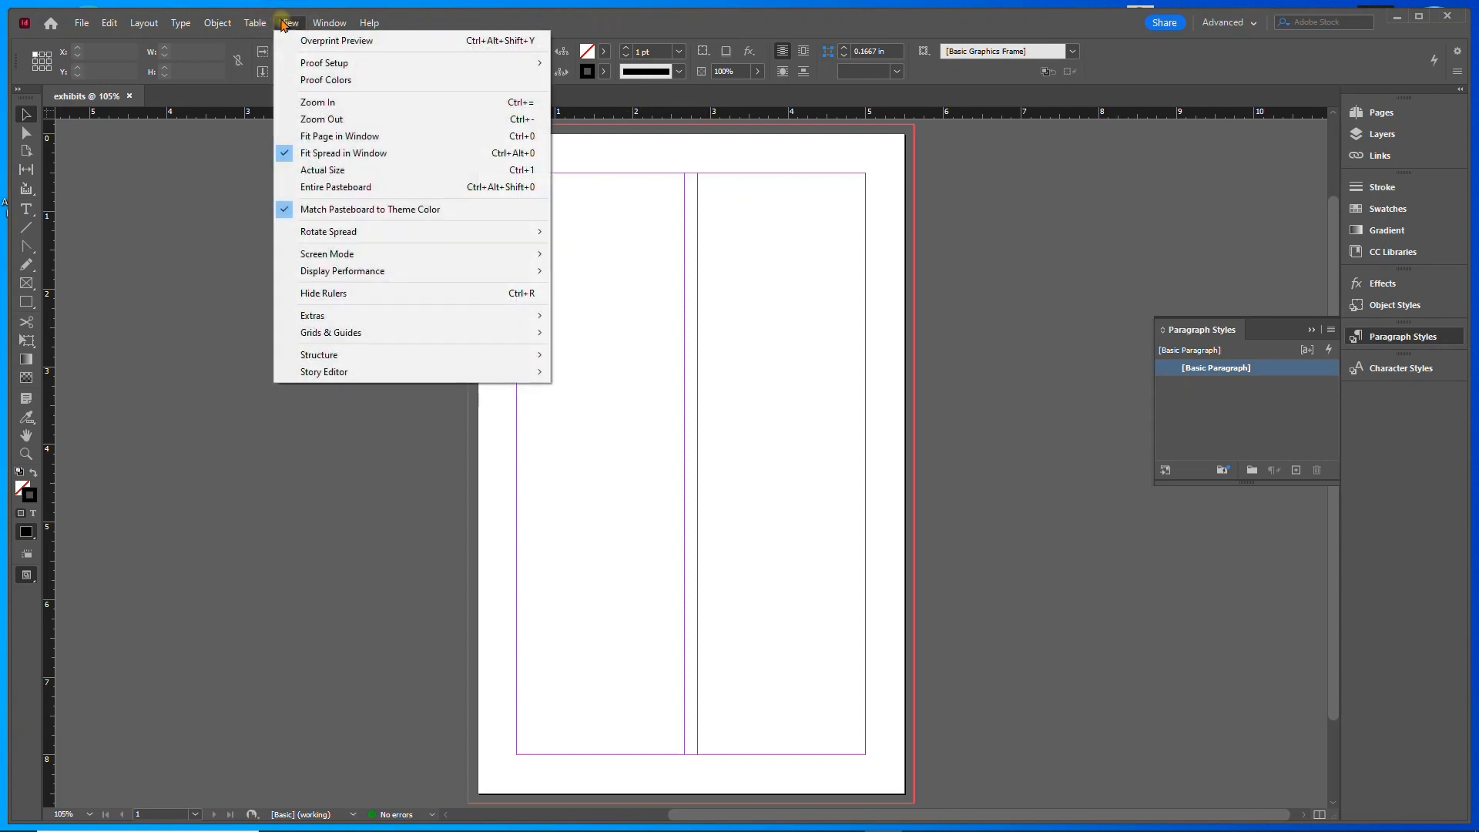
left_click(286, 23)
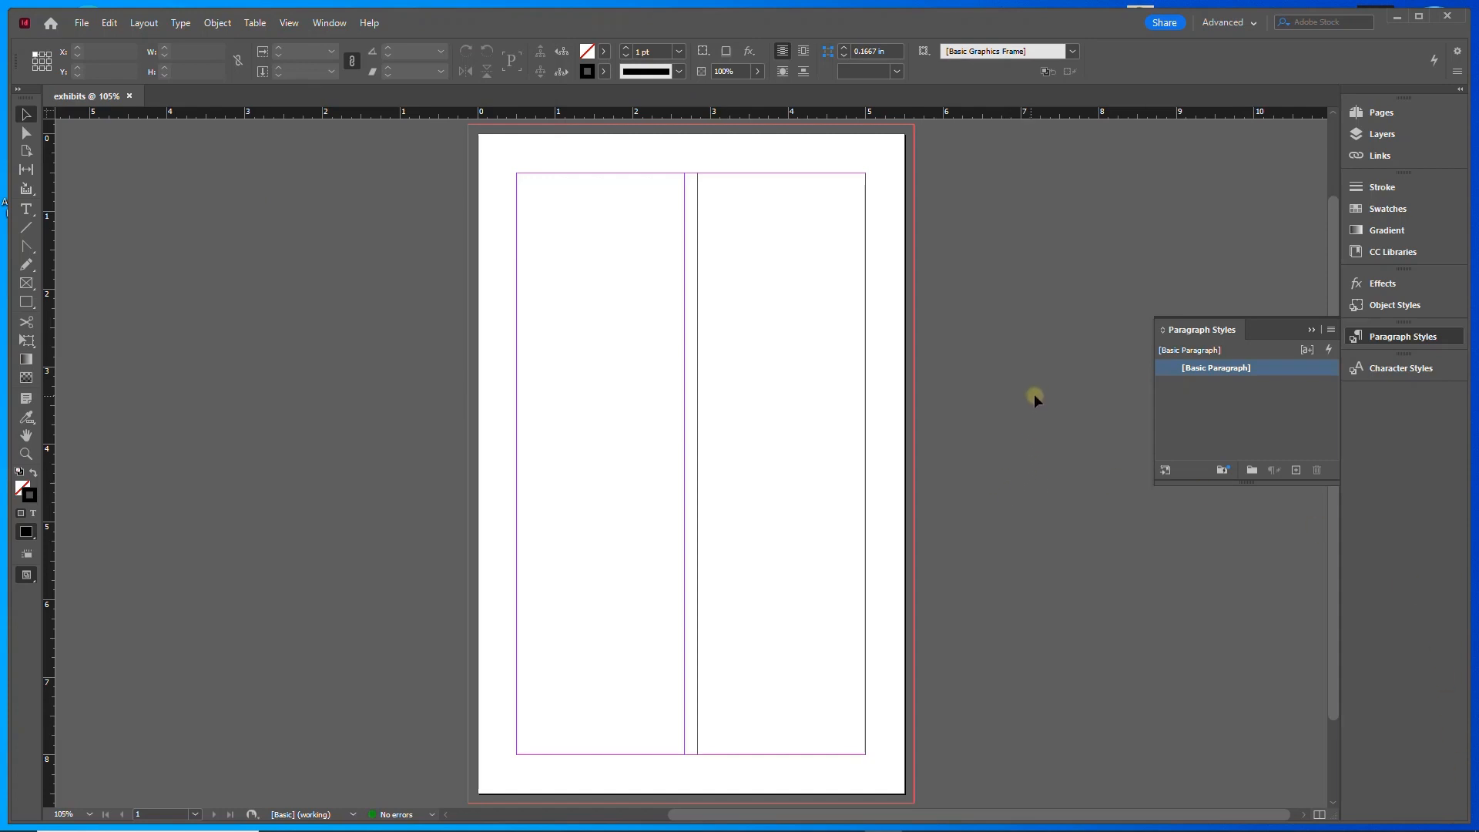
- Save the document in the museum folder, naming the file with the author's last name, first name and "exhibits", separated by hyphens
left_click(83, 24)
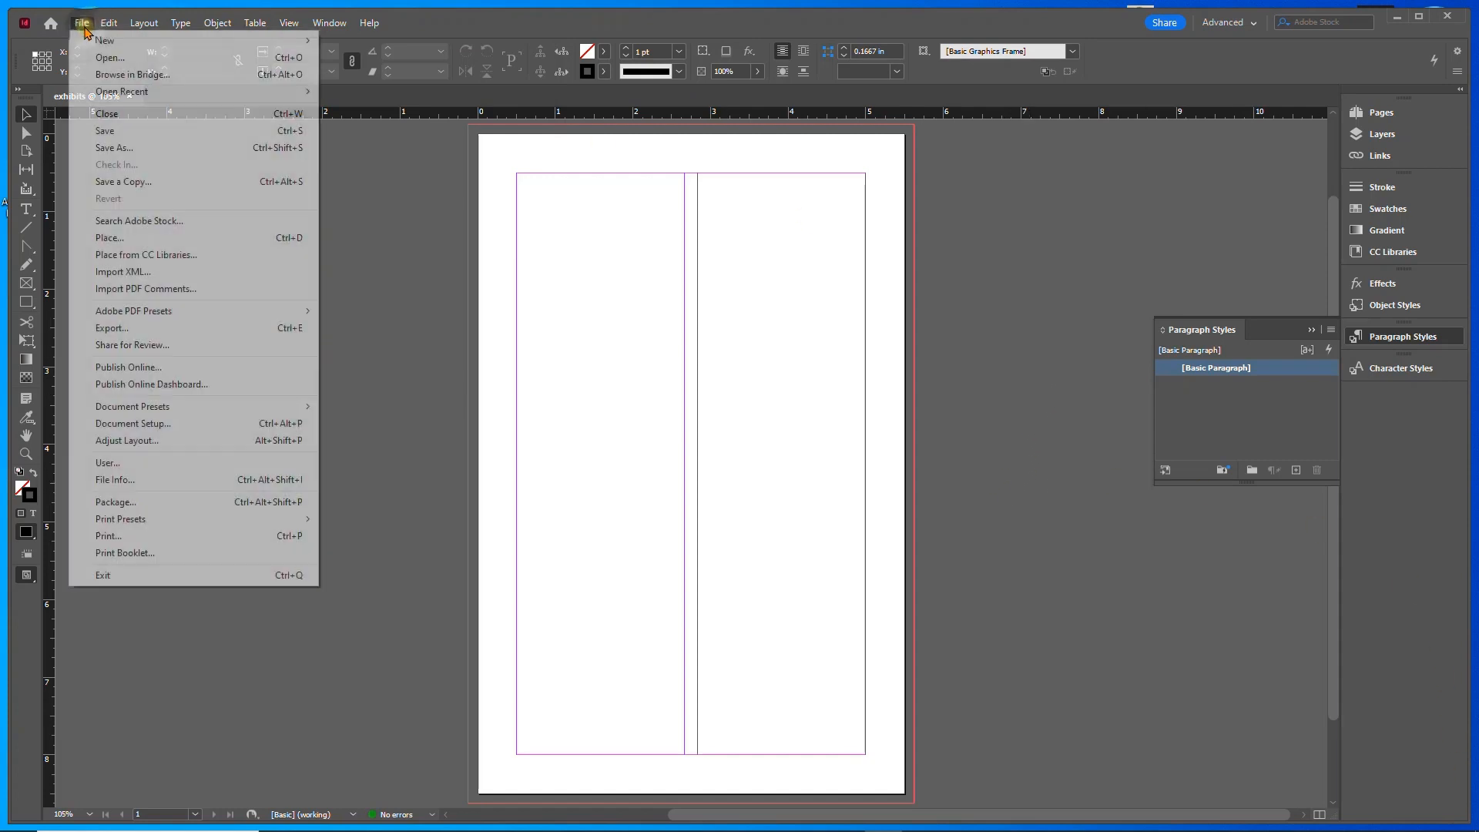
left_click(114, 148)
type("roberts-")
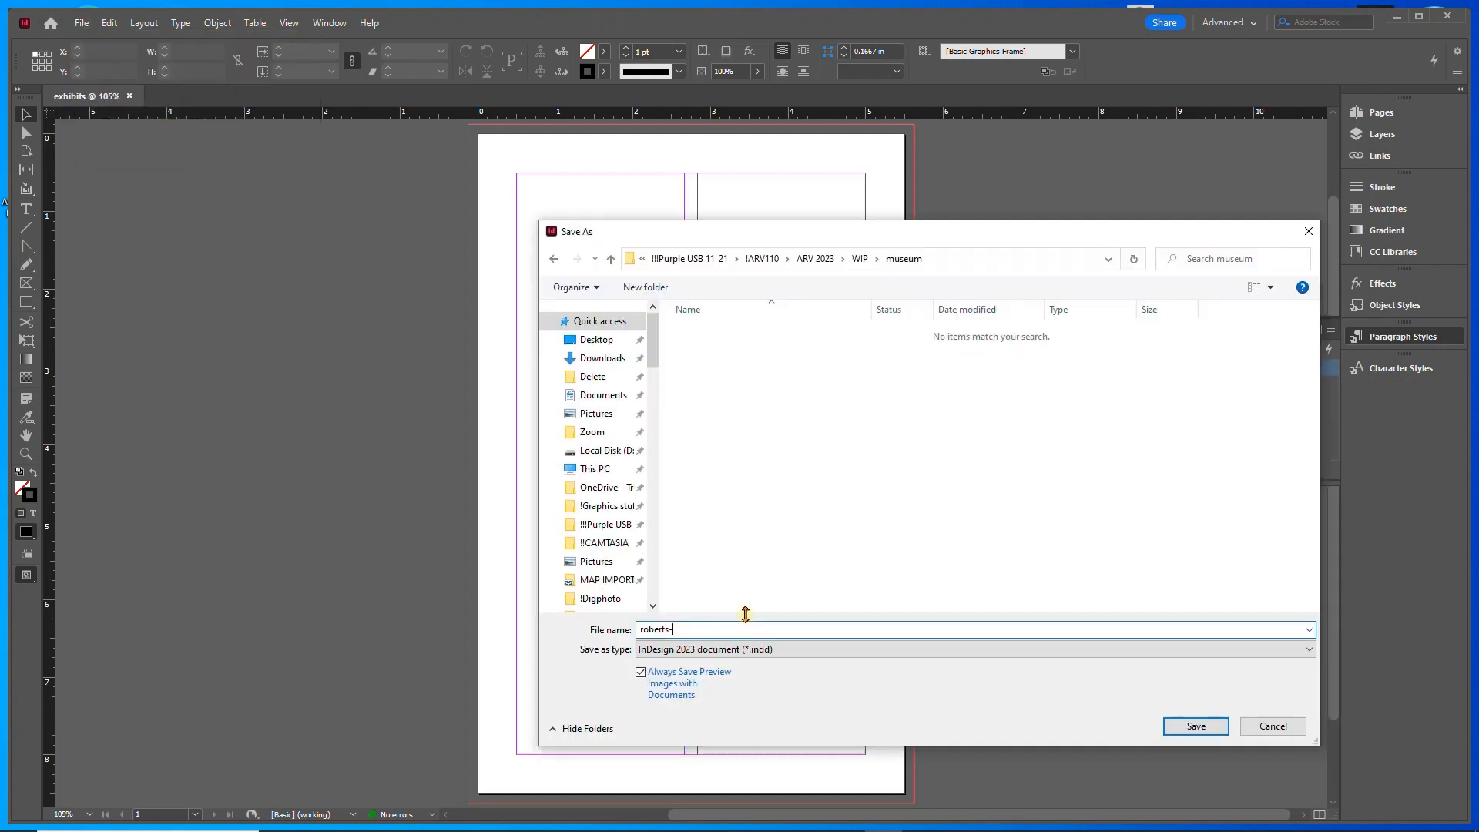
type("amy-exhibits")
key("Return")
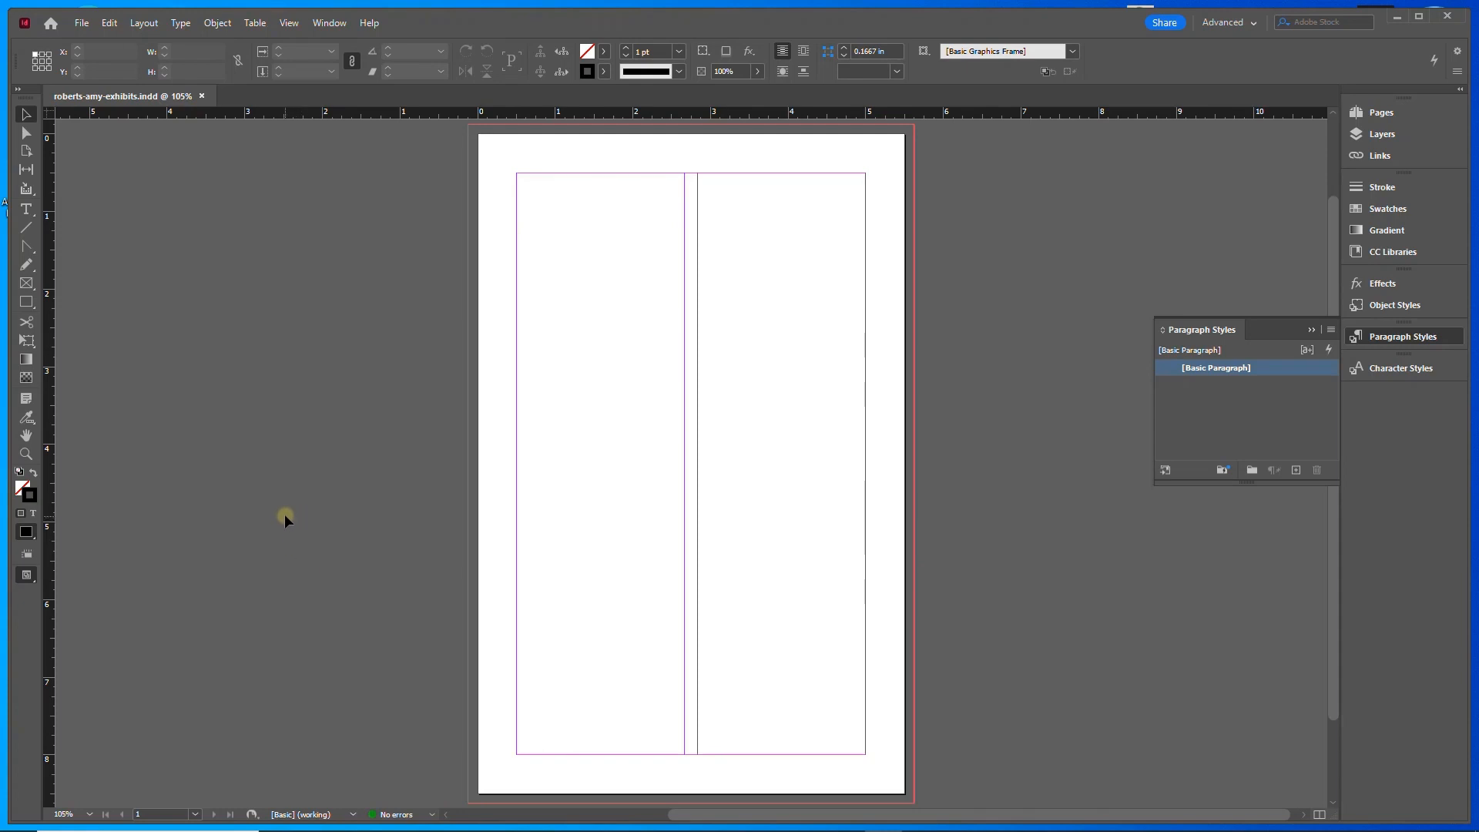
- Open cover.indd from the Museum folder and update its modified links
left_click(82, 24)
left_click(107, 57)
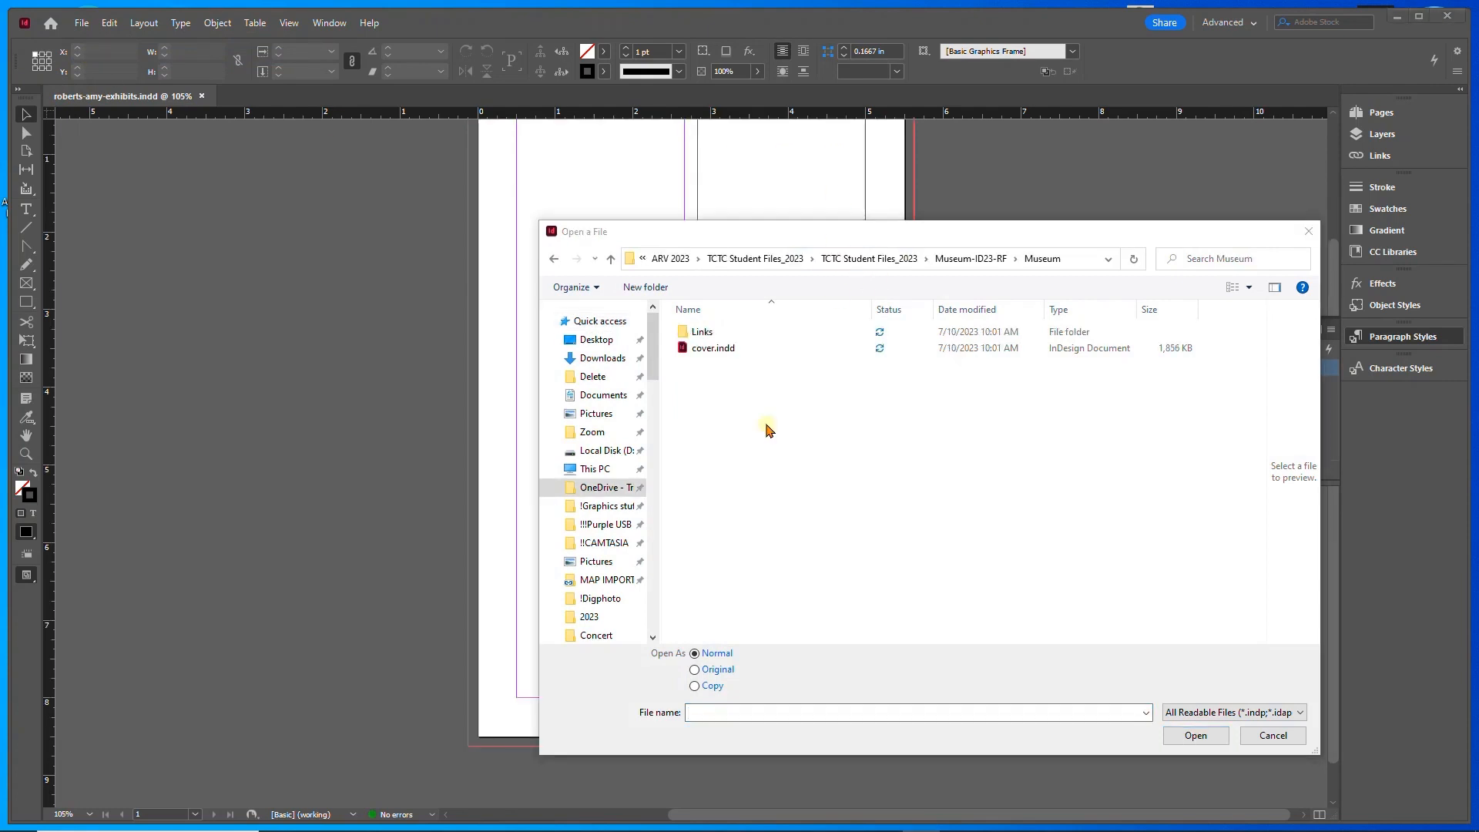
double_click(703, 351)
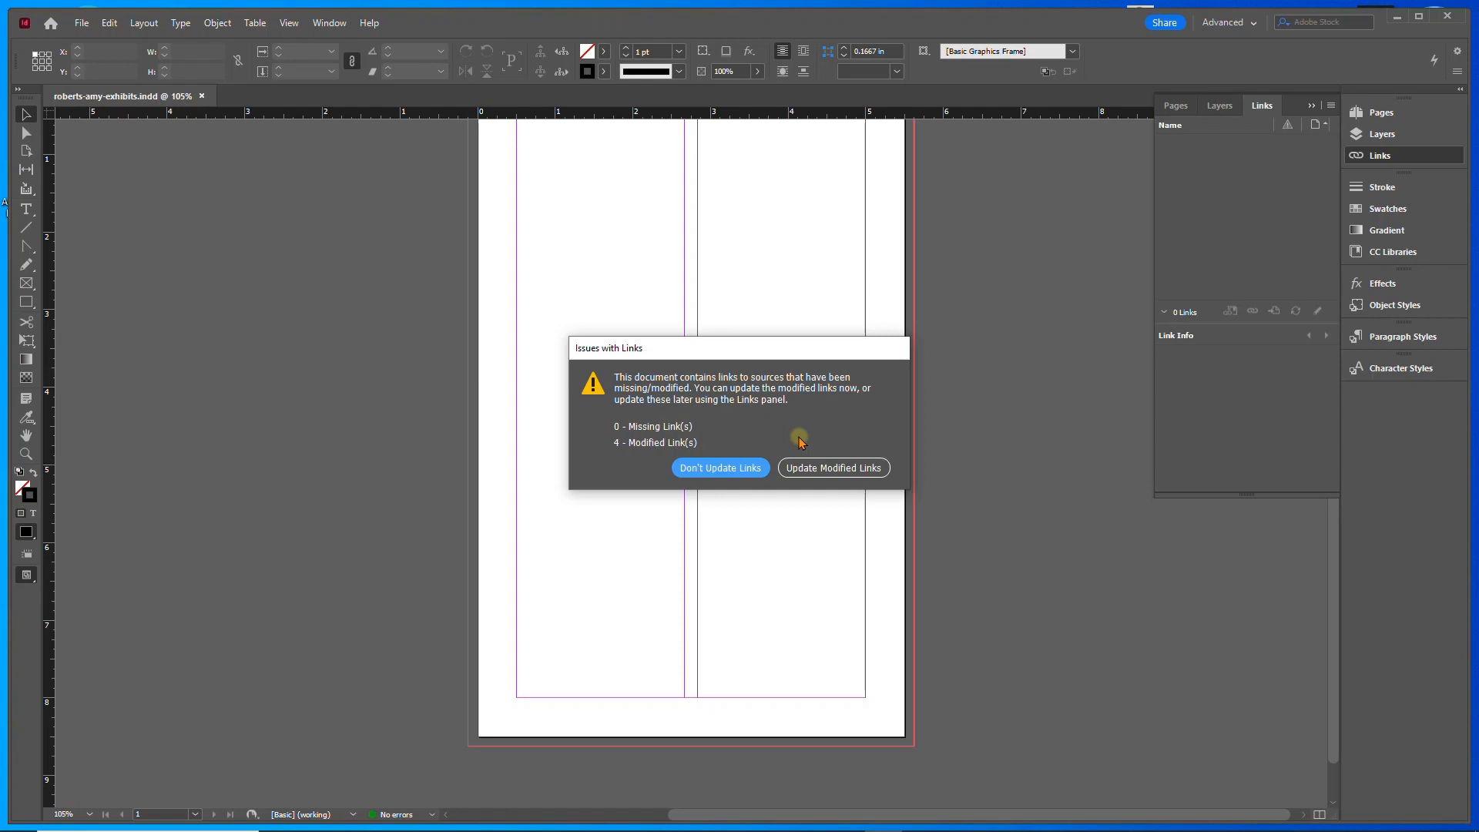
left_click(836, 470)
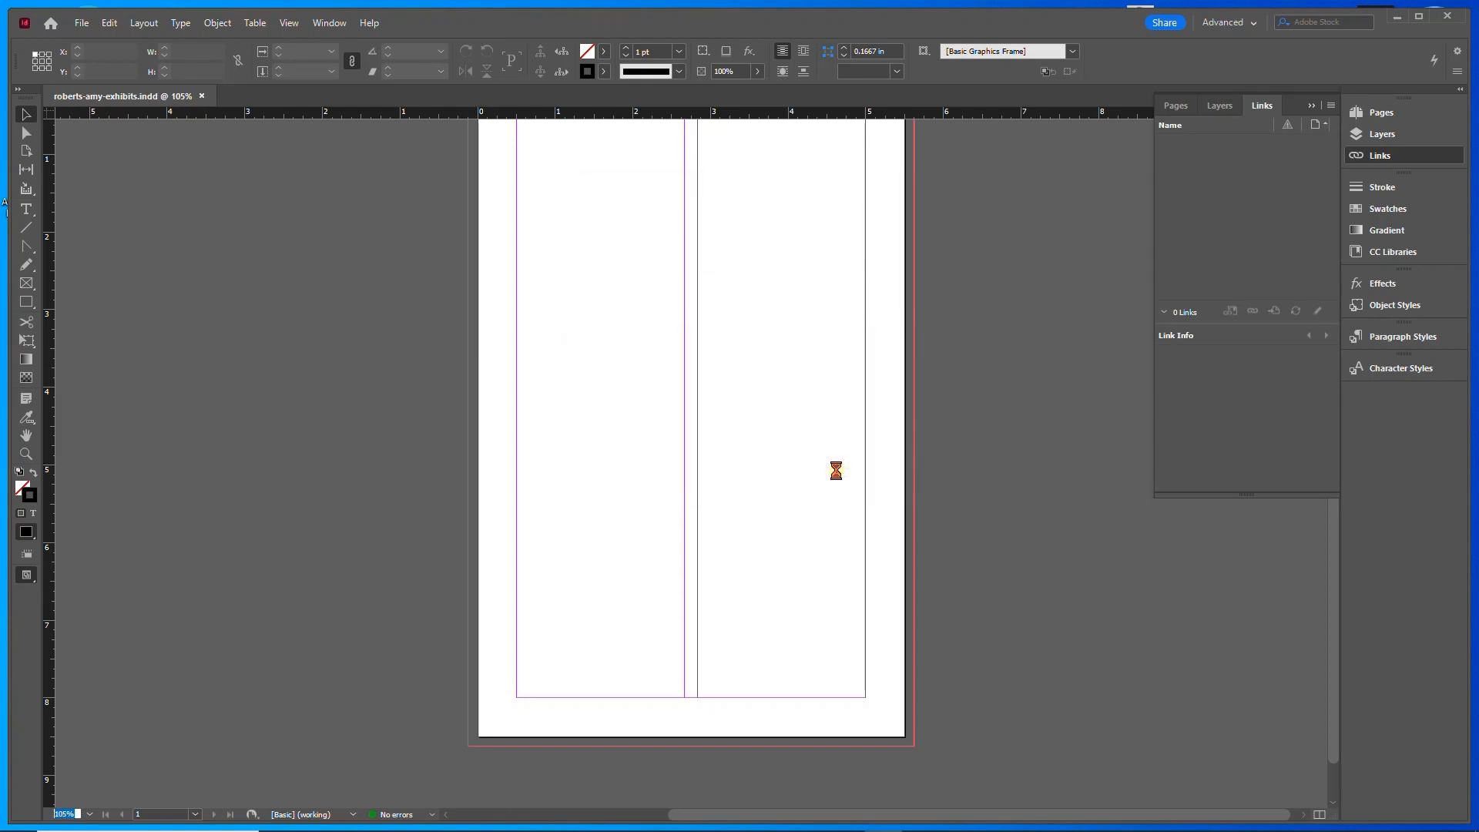
- Apply the Advanced workspace
left_click(329, 22)
mouse_move(406, 64)
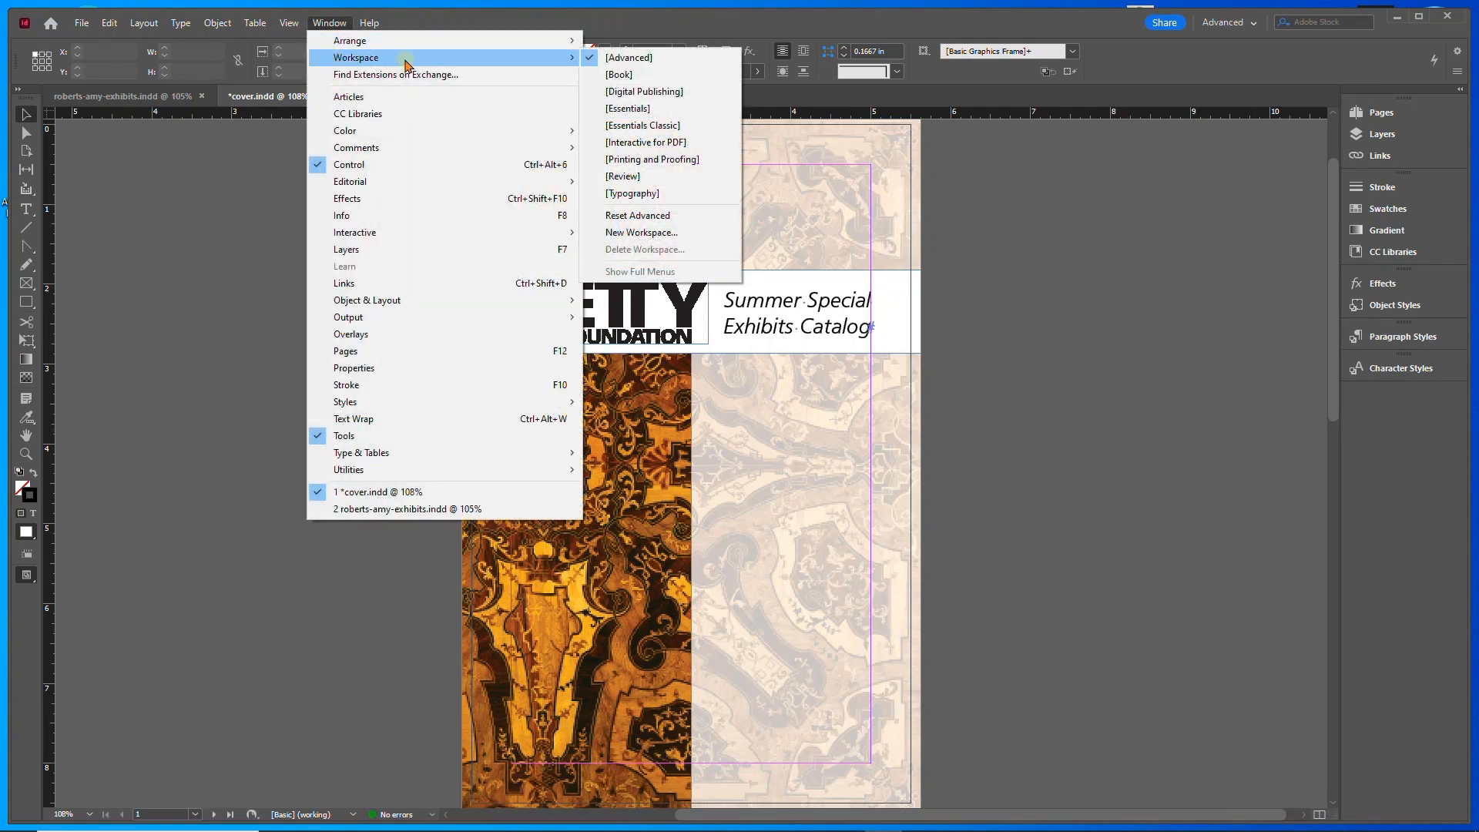
left_click(634, 59)
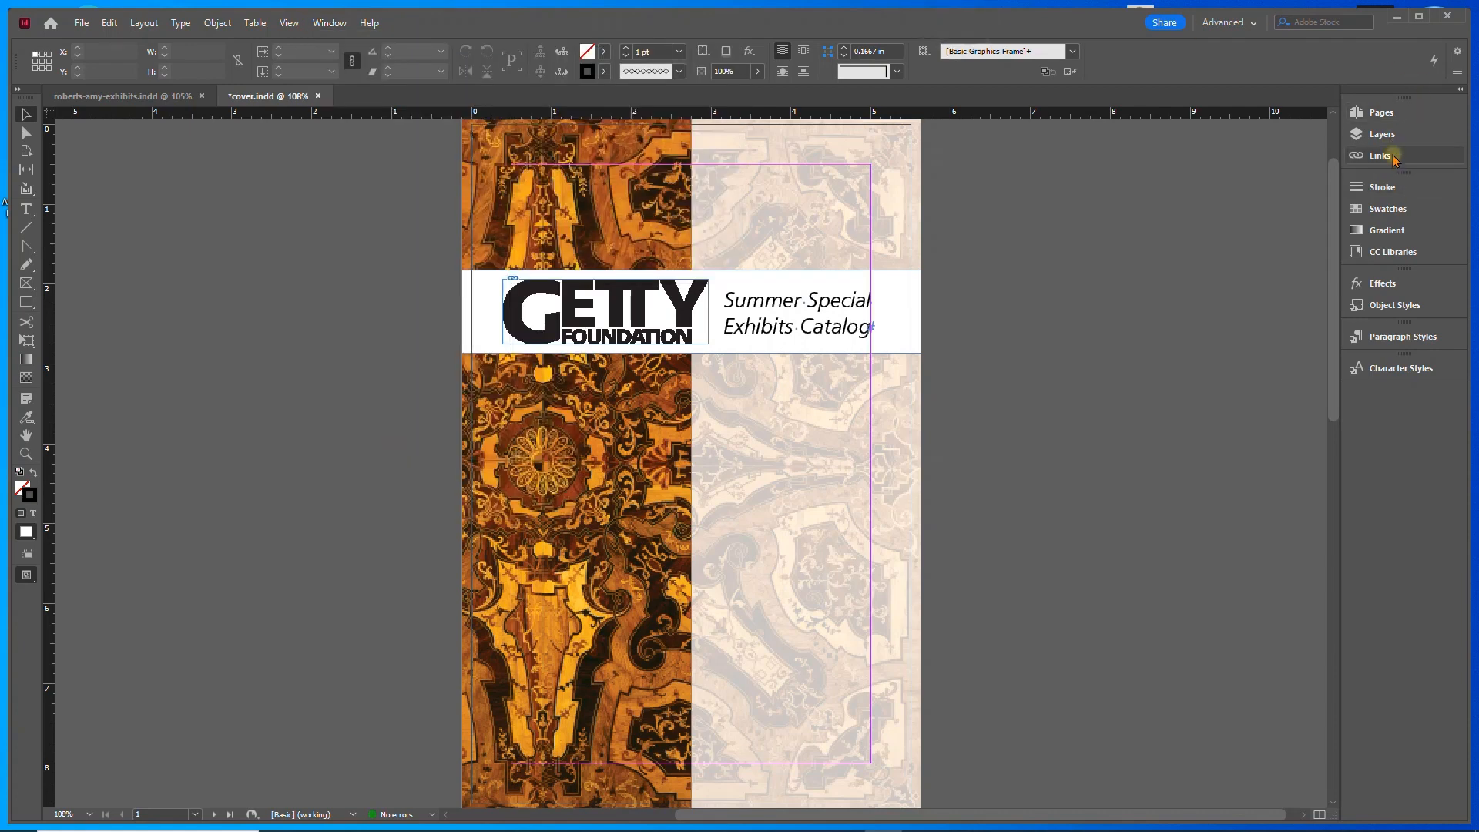
- Examine the cover document's linked files, its second page, and its character and paragraph styles
left_click(1390, 157)
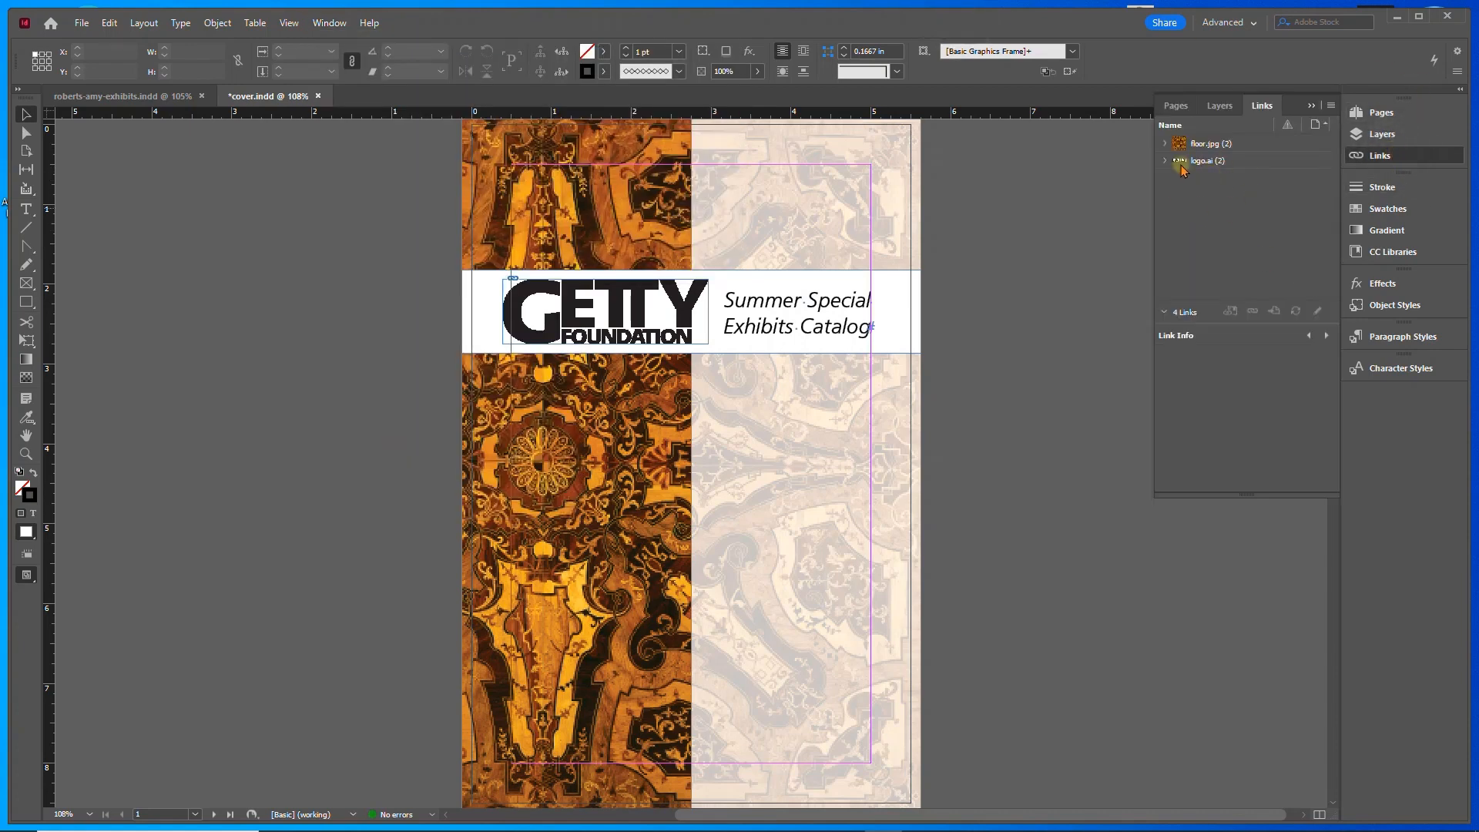
left_click(1163, 313)
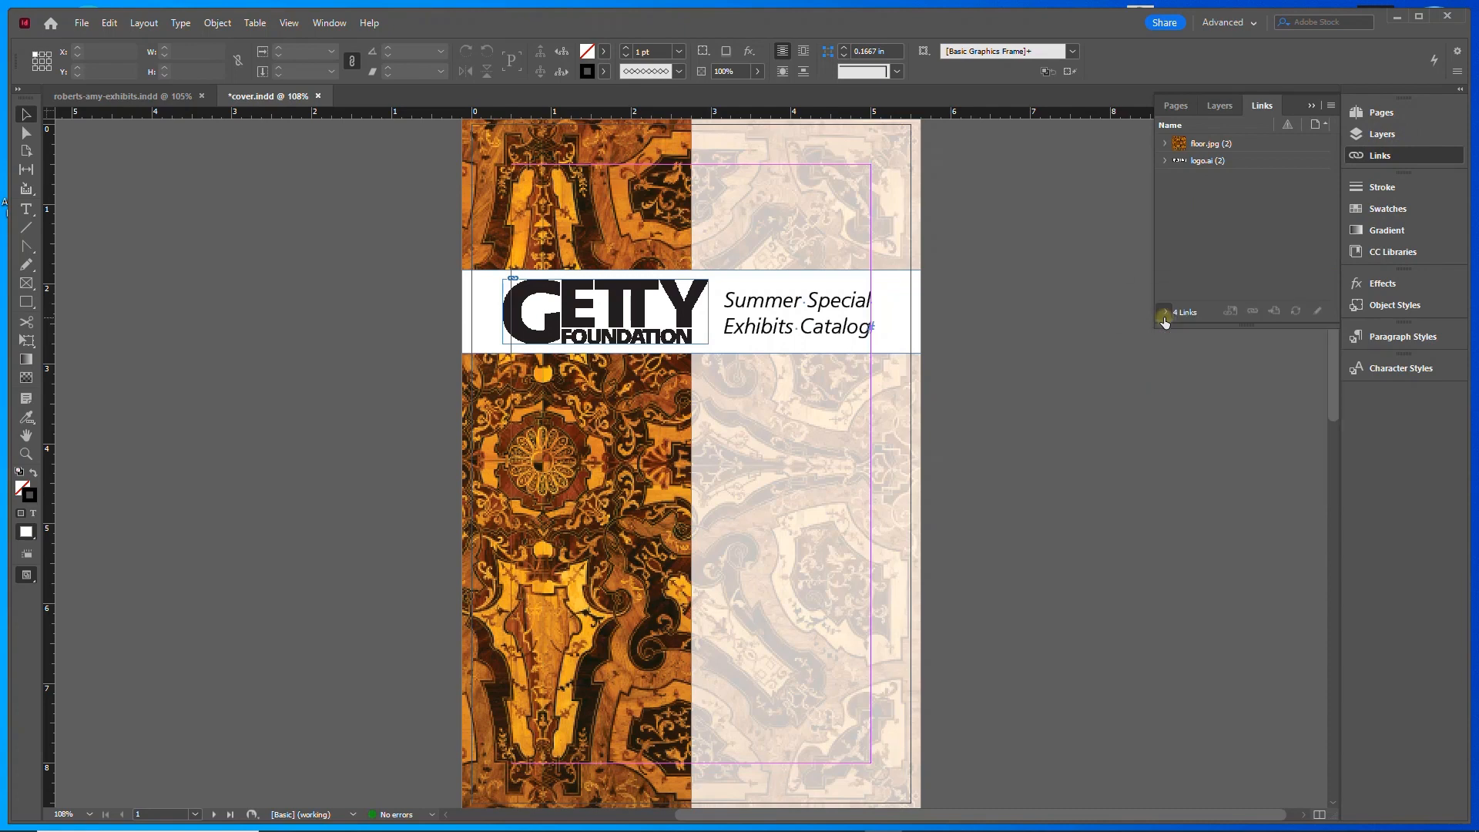
left_click(1164, 314)
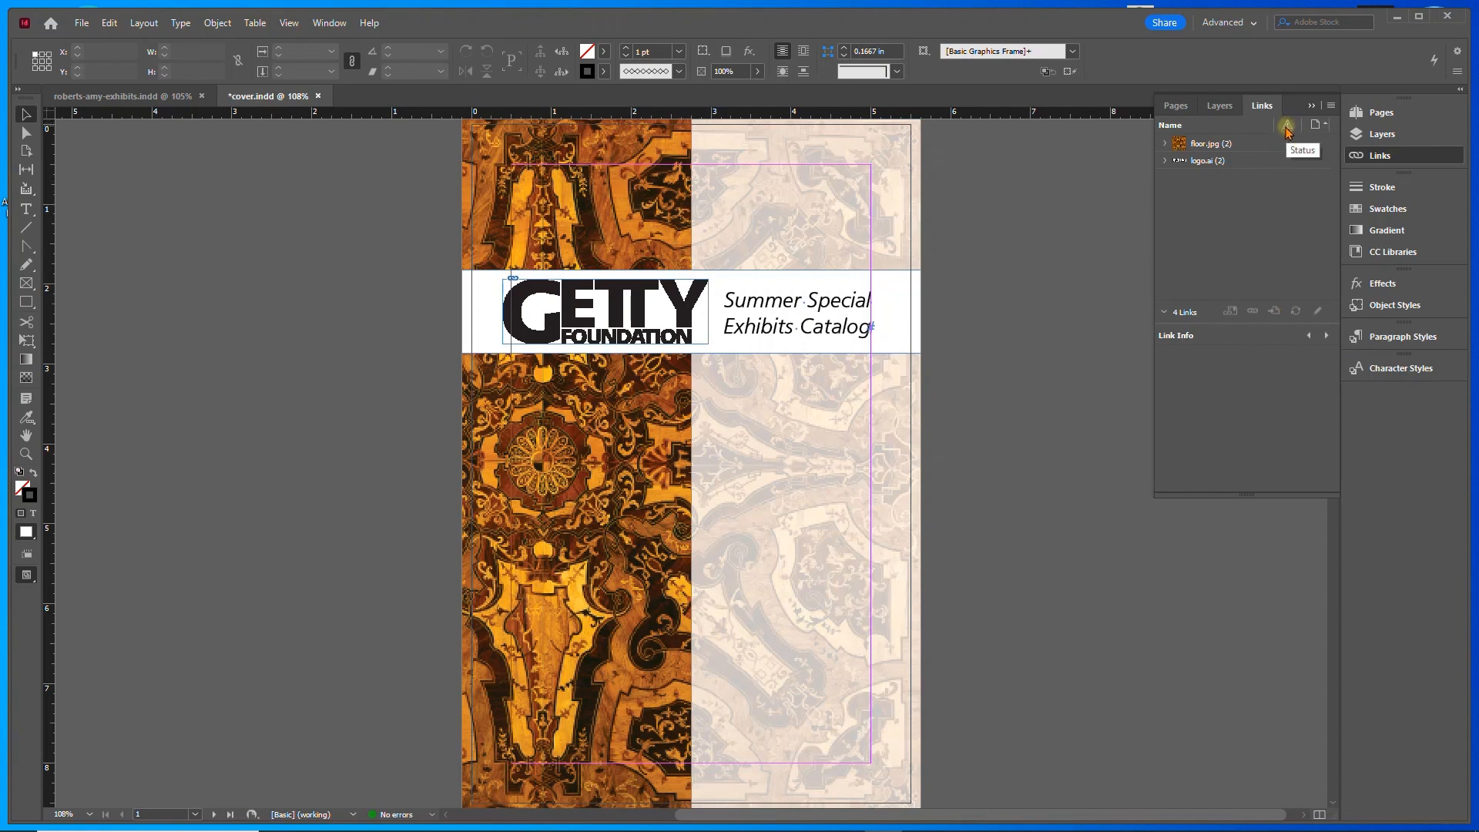
left_click(1380, 157)
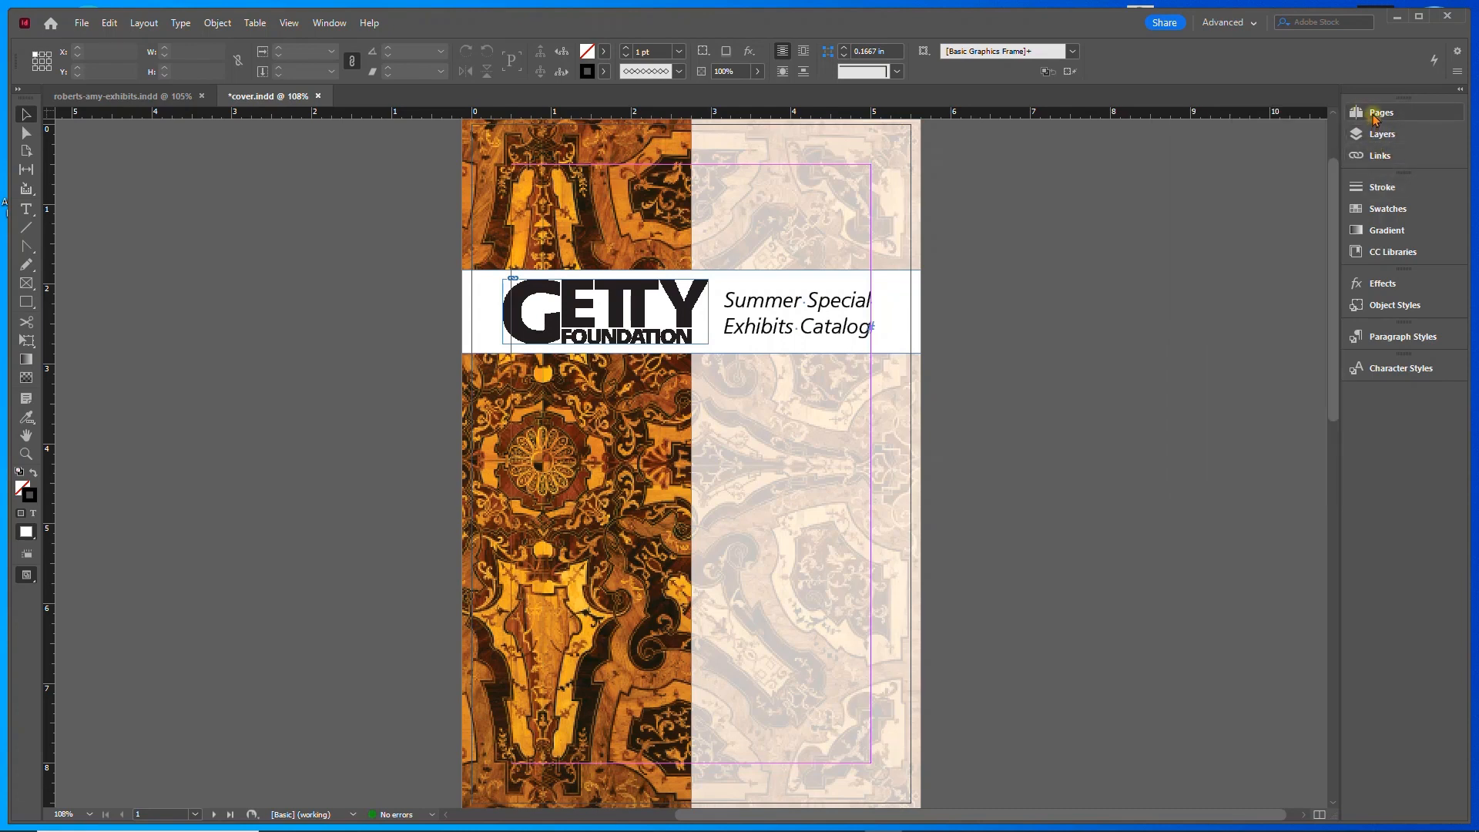
left_click(1381, 114)
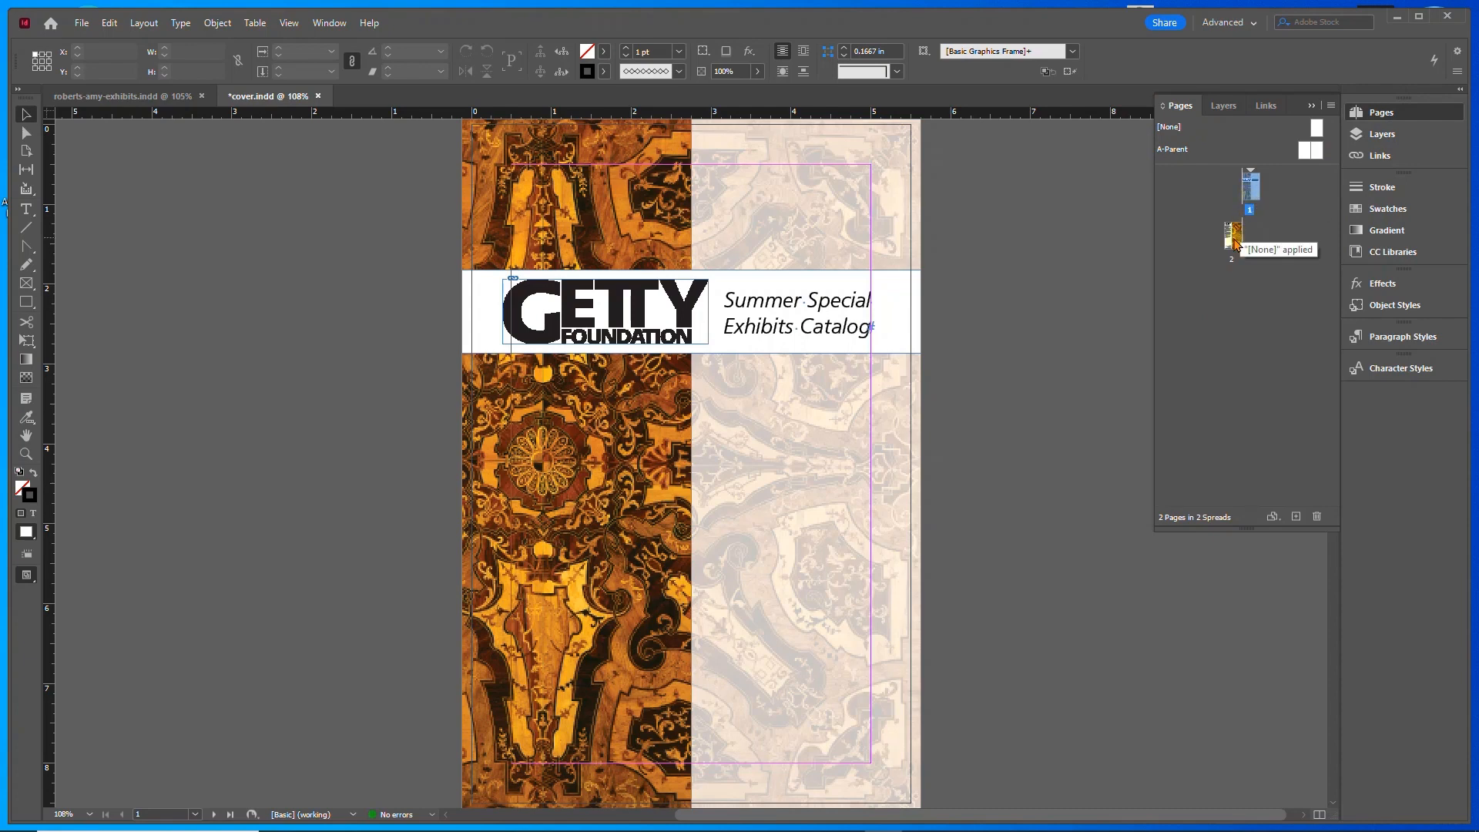
double_click(1233, 243)
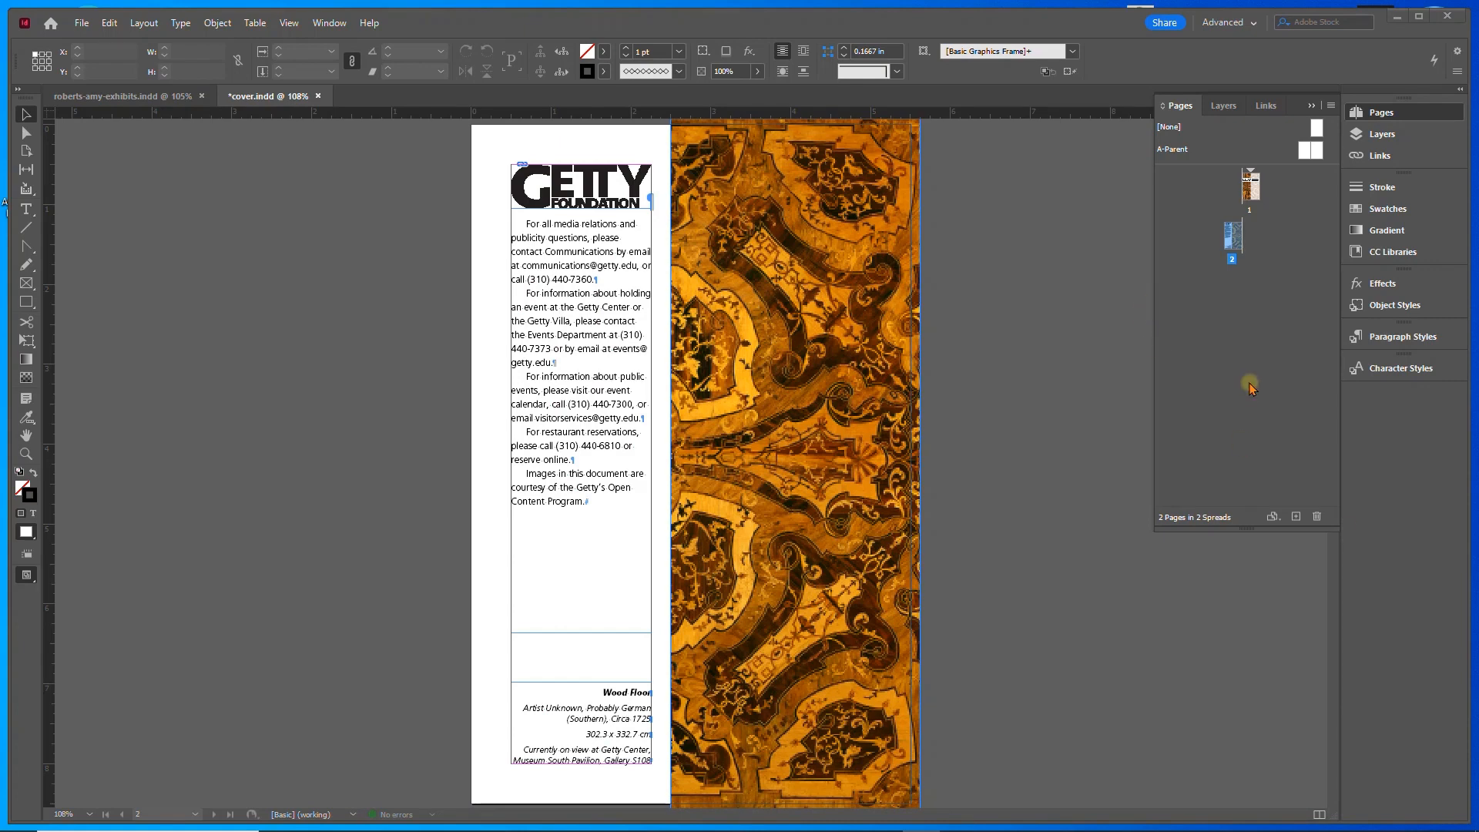
left_click(1389, 372)
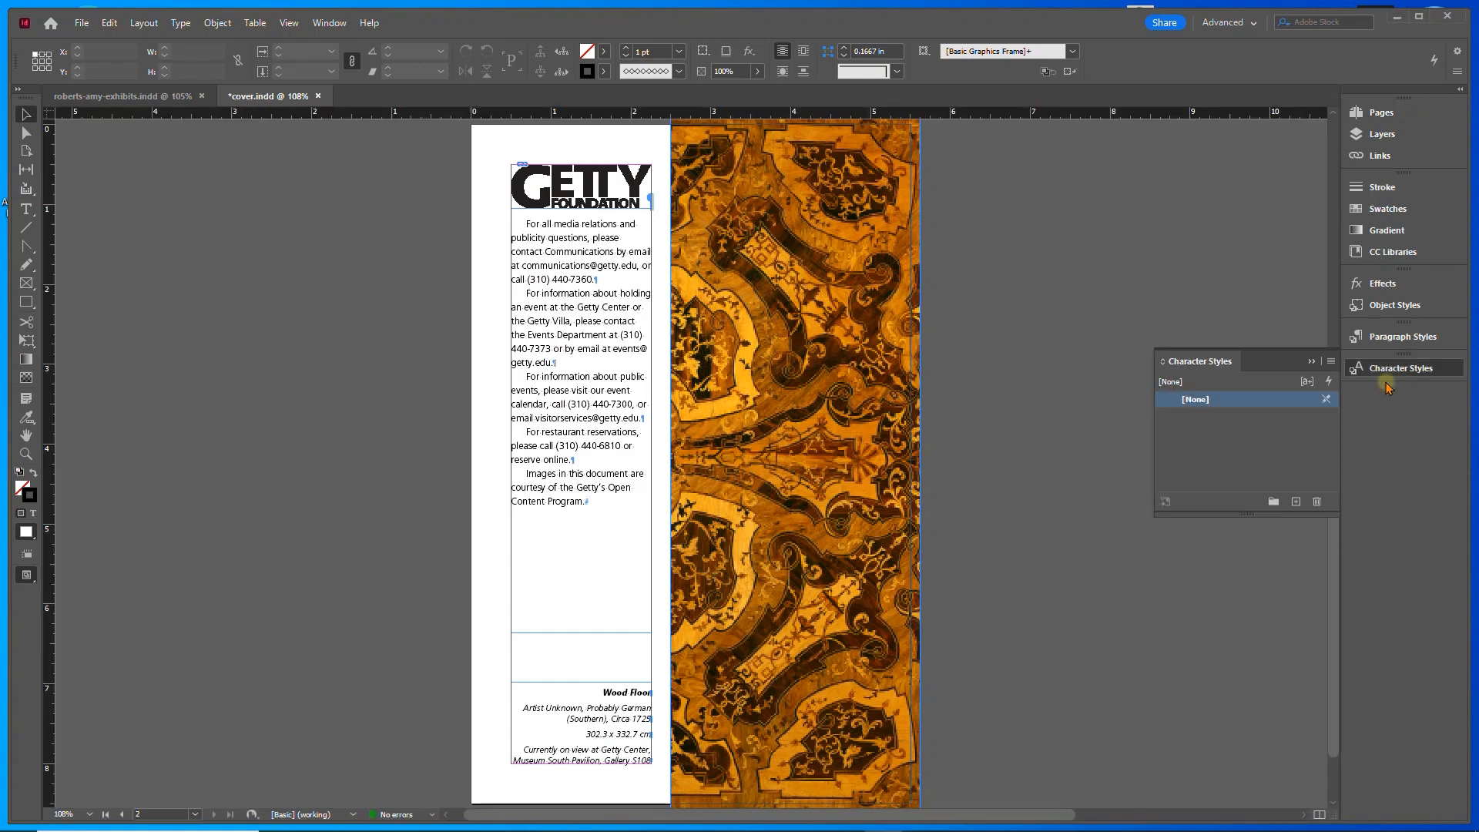
left_click(1392, 337)
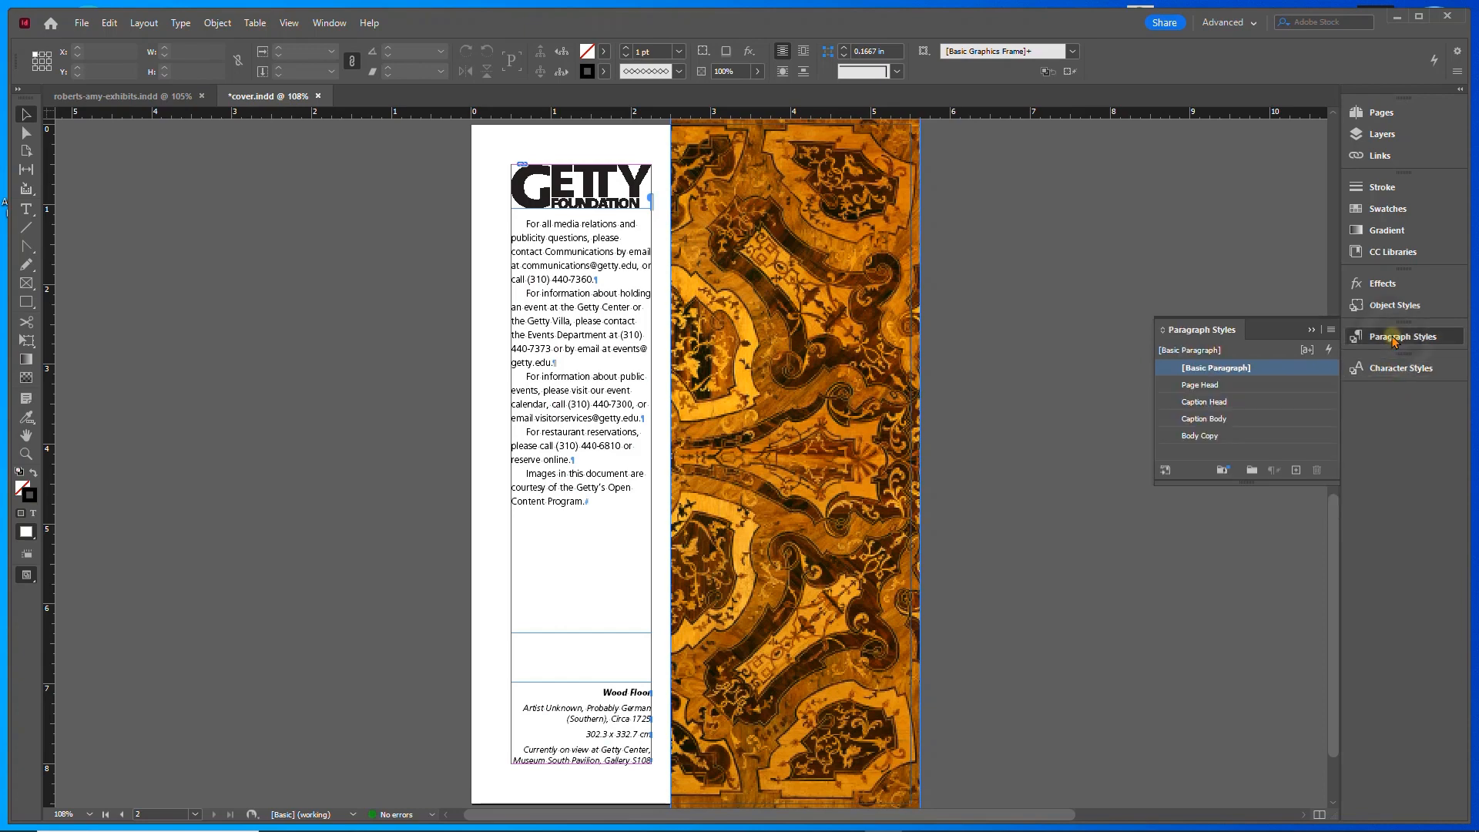
right_click(253, 106)
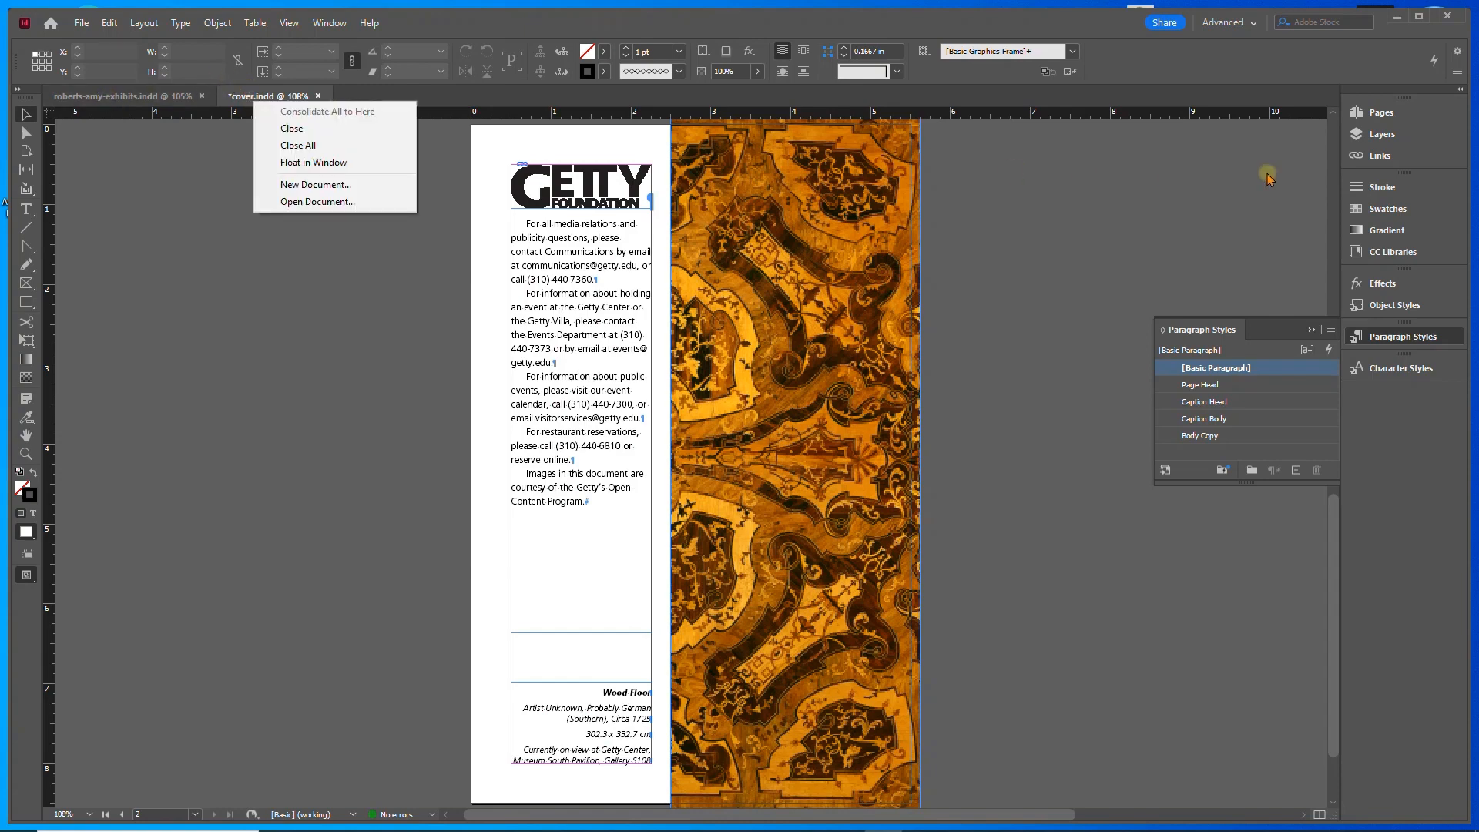
- Create a parent page from page 1 of the cover document
left_click(1366, 113)
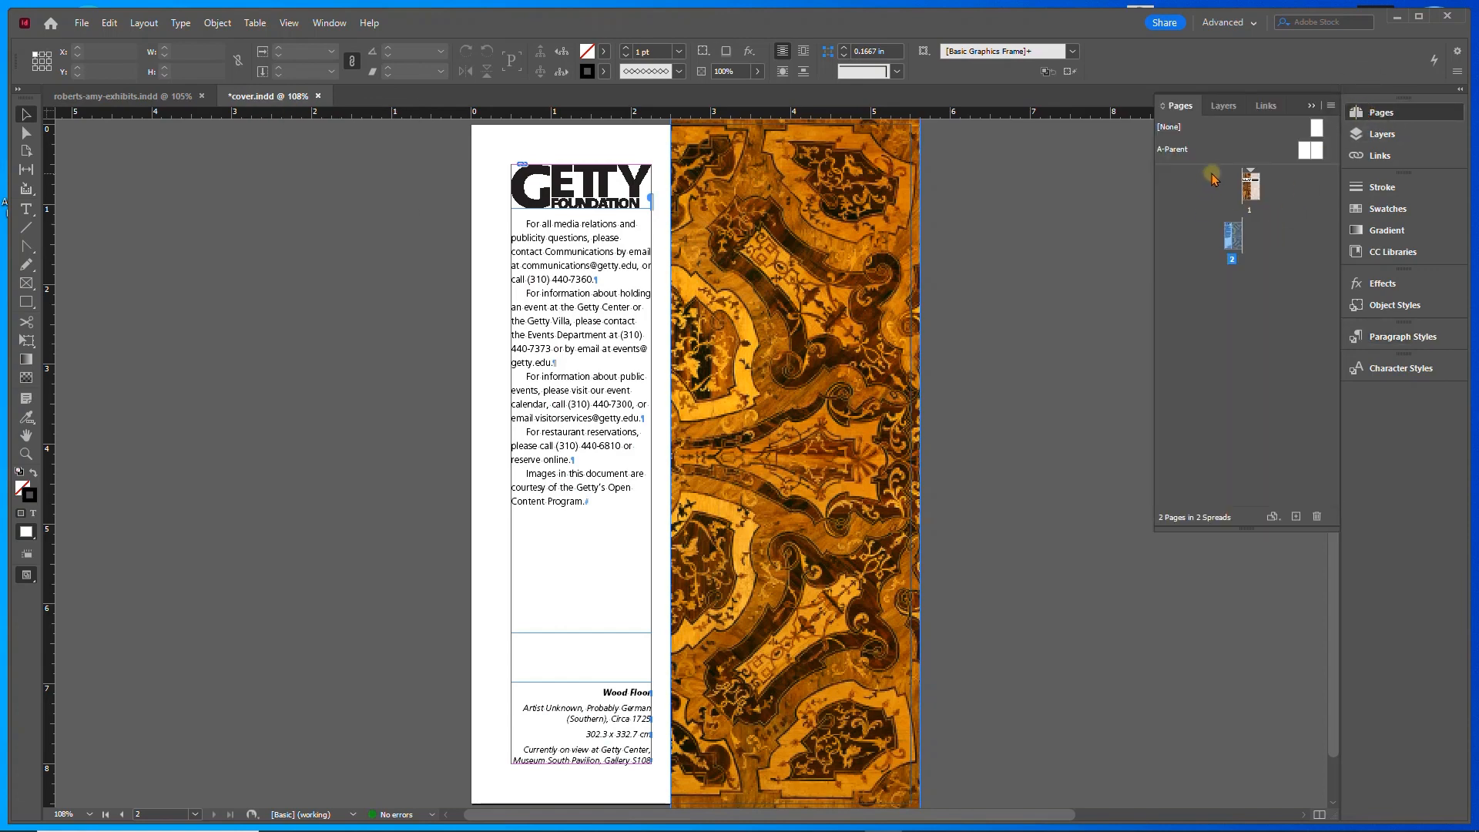
left_click_drag(1239, 208, 1251, 180)
left_click_drag(1254, 195, 1280, 294)
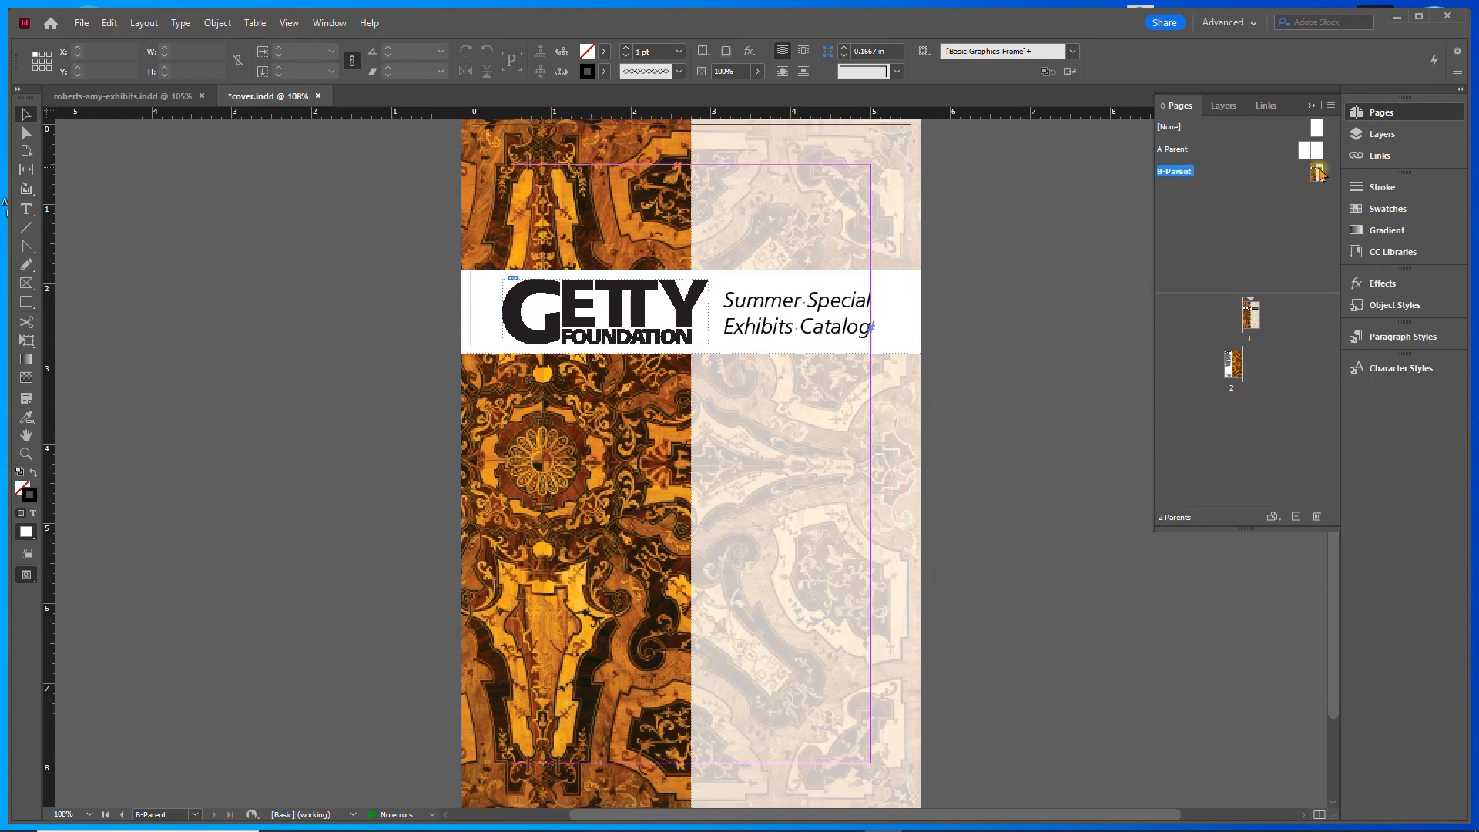
- Rename the B-Parent page to Font Cover, keeping the prefix B
right_click(1315, 174)
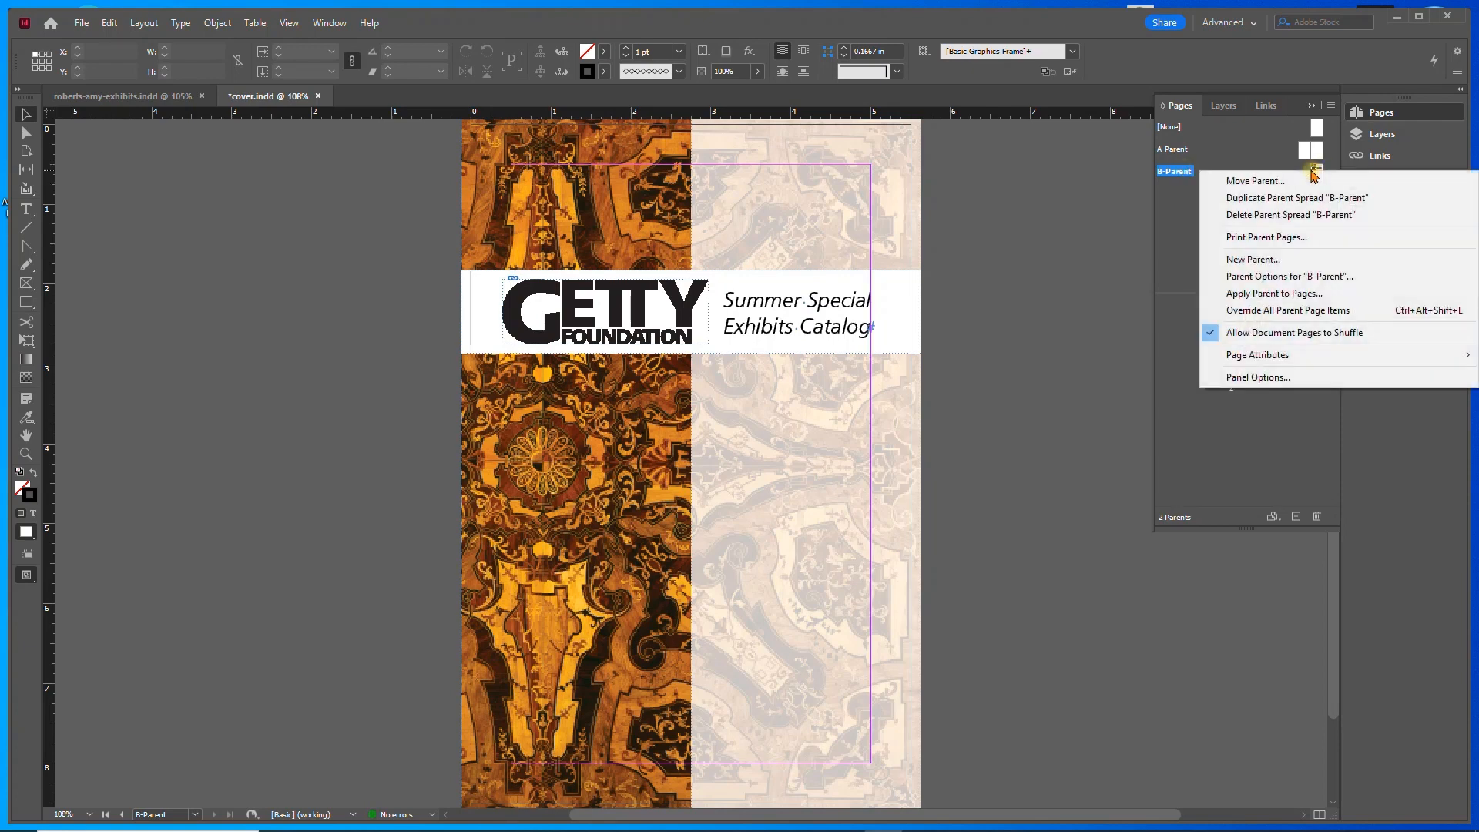
left_click(1310, 278)
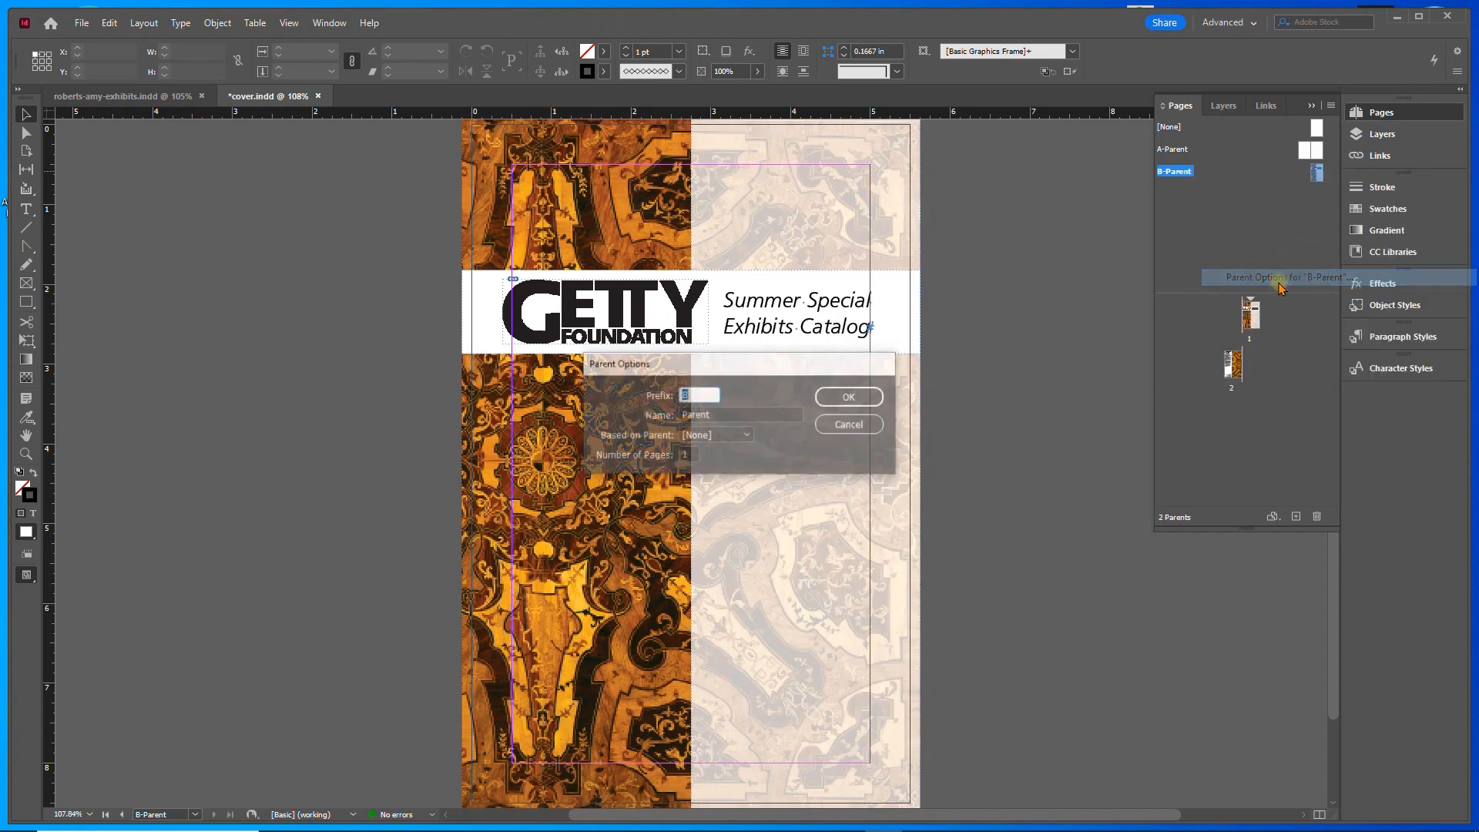
type("Font Cover")
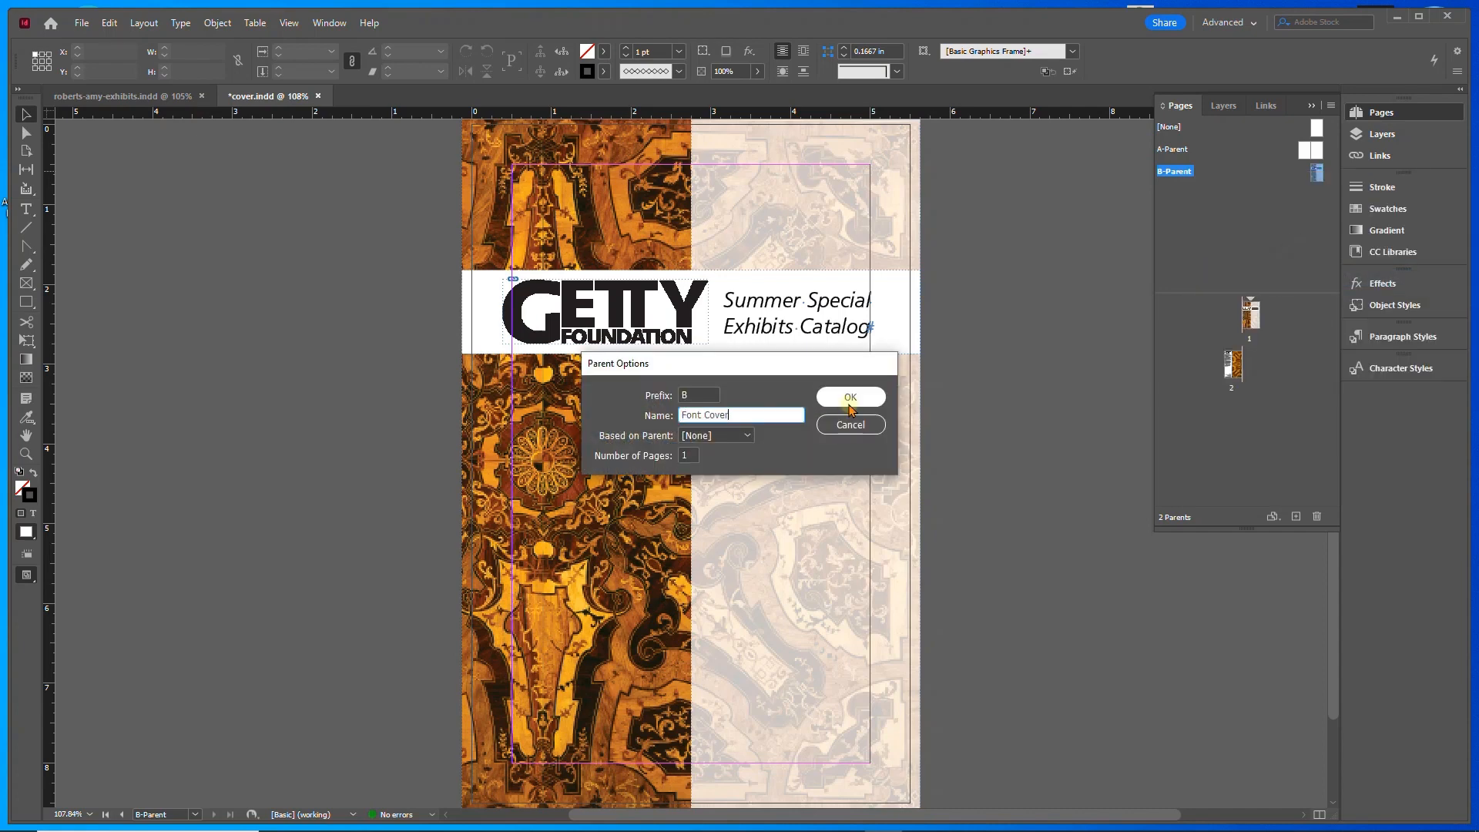
left_click(850, 397)
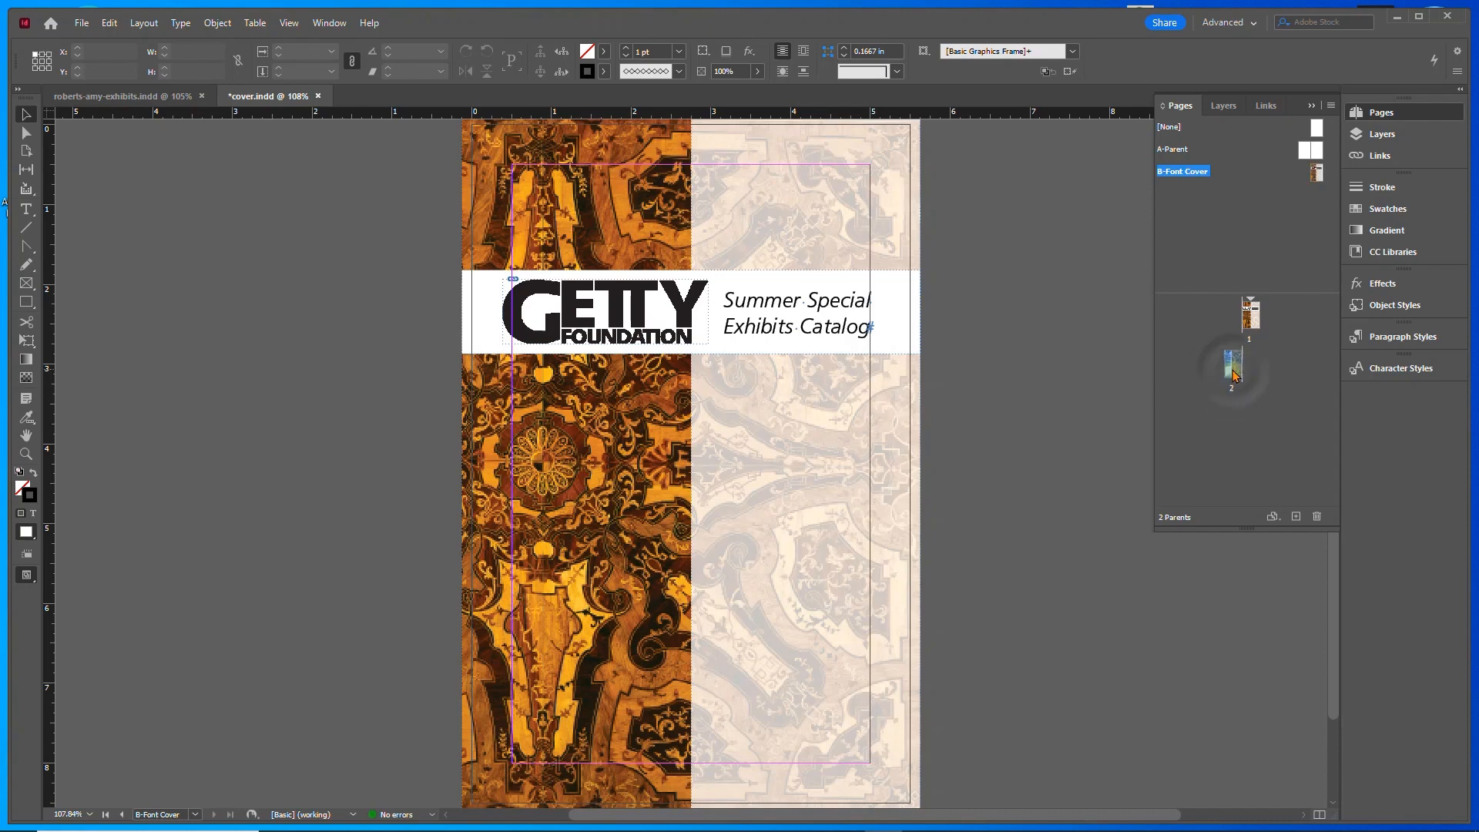
- Create a parent page from page 2 of the cover document and name it Backcover, keeping the prefix C
left_click_drag(1235, 369, 1260, 300)
left_click_drag(1270, 226, 1271, 227)
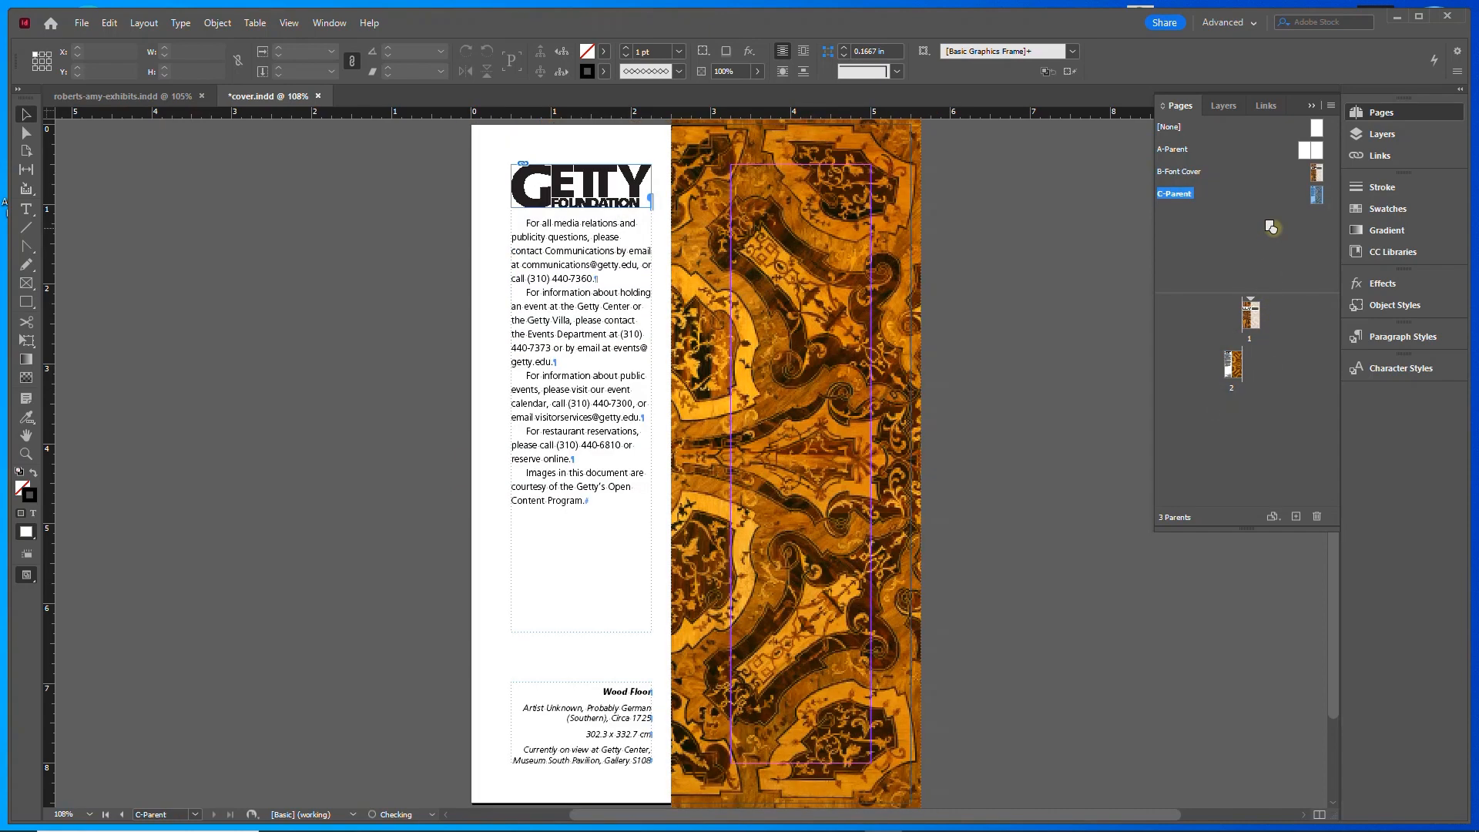
right_click(1319, 199)
left_click(1238, 291)
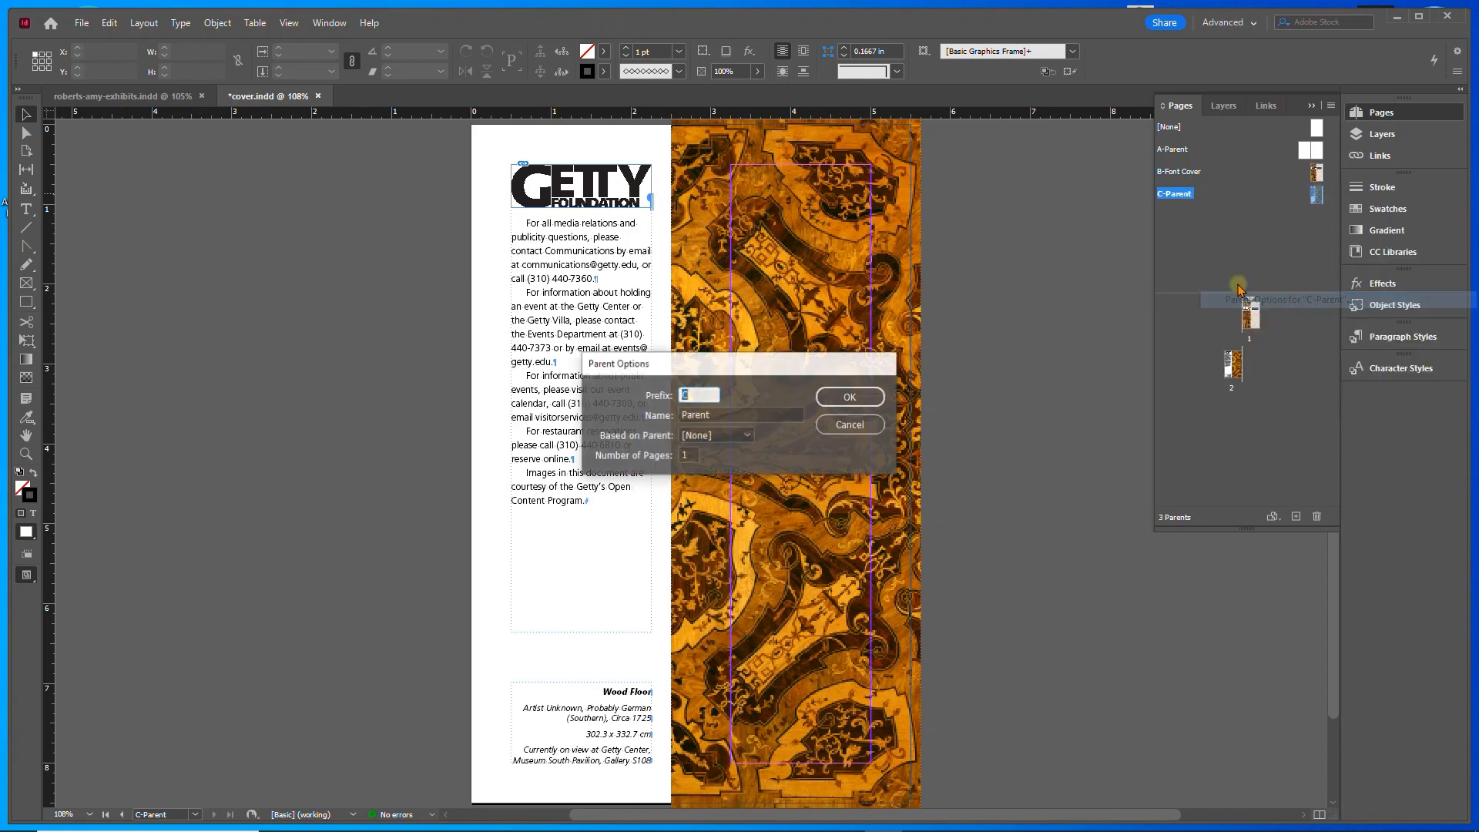
left_click(724, 416)
type("Backcover")
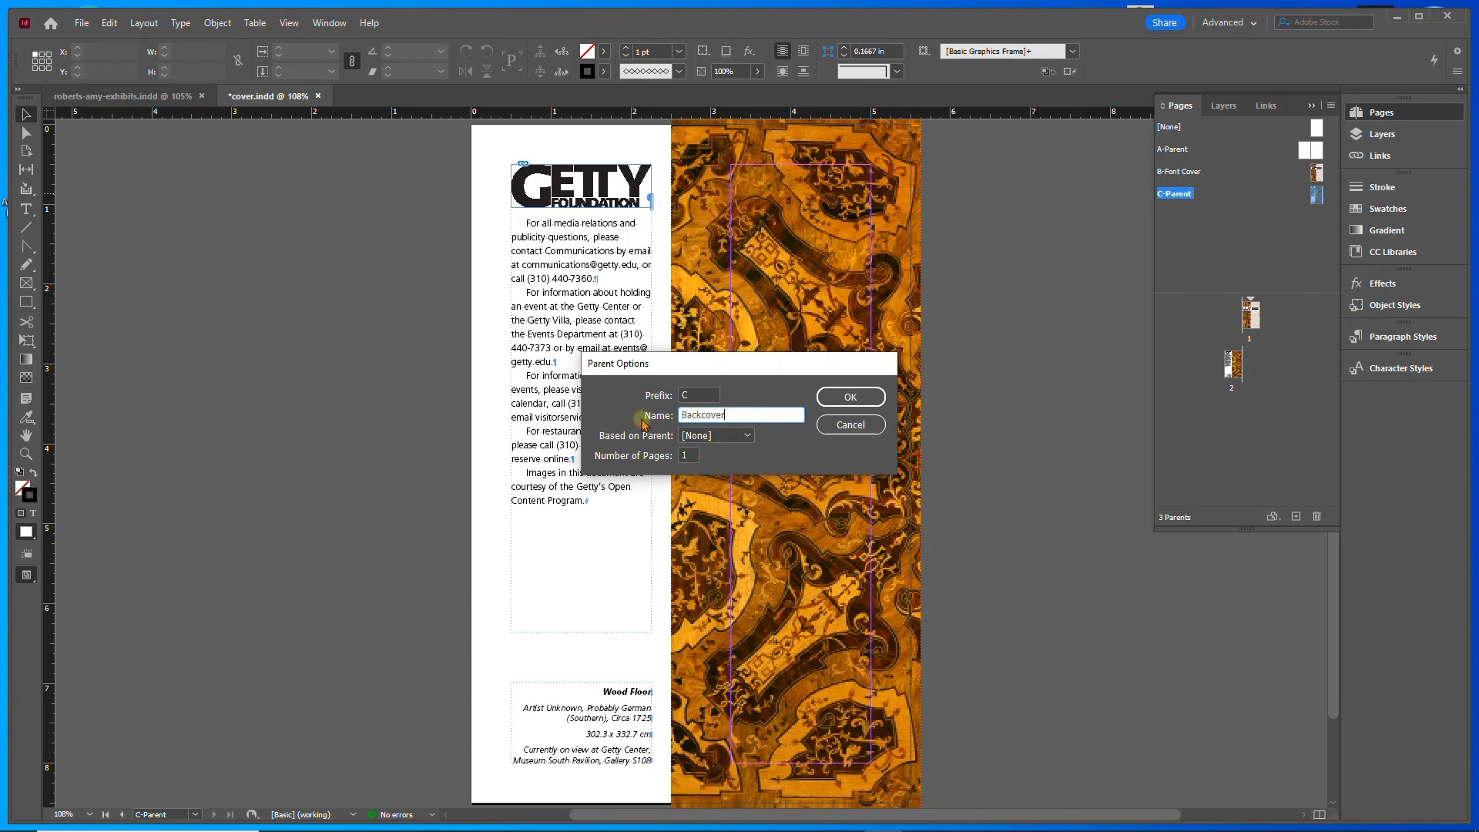
key("Return")
- Delete the blank A-Parent spread from the cover document
double_click(1315, 152)
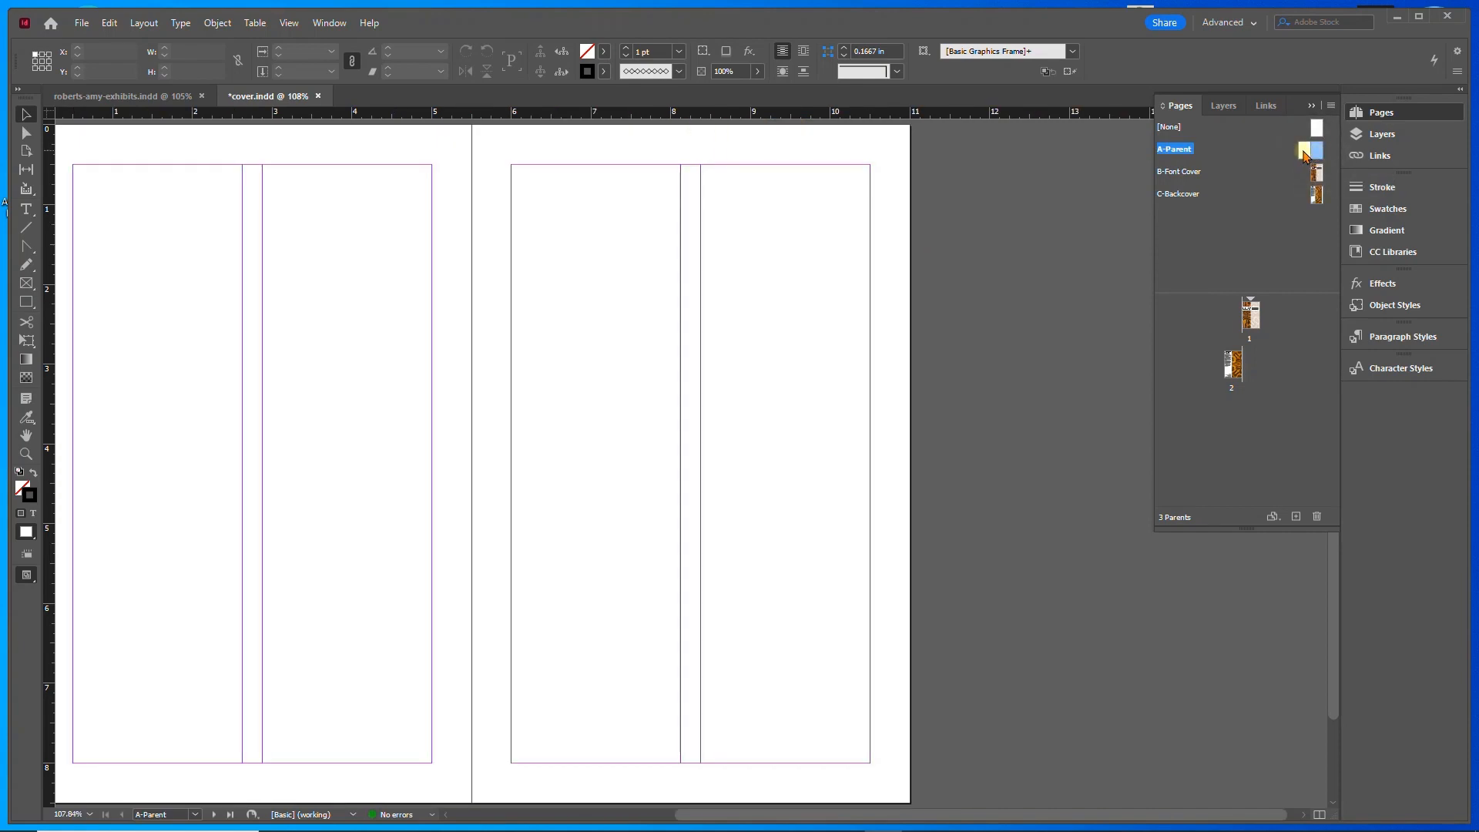
left_click(1304, 155, "shift")
right_click(1313, 155)
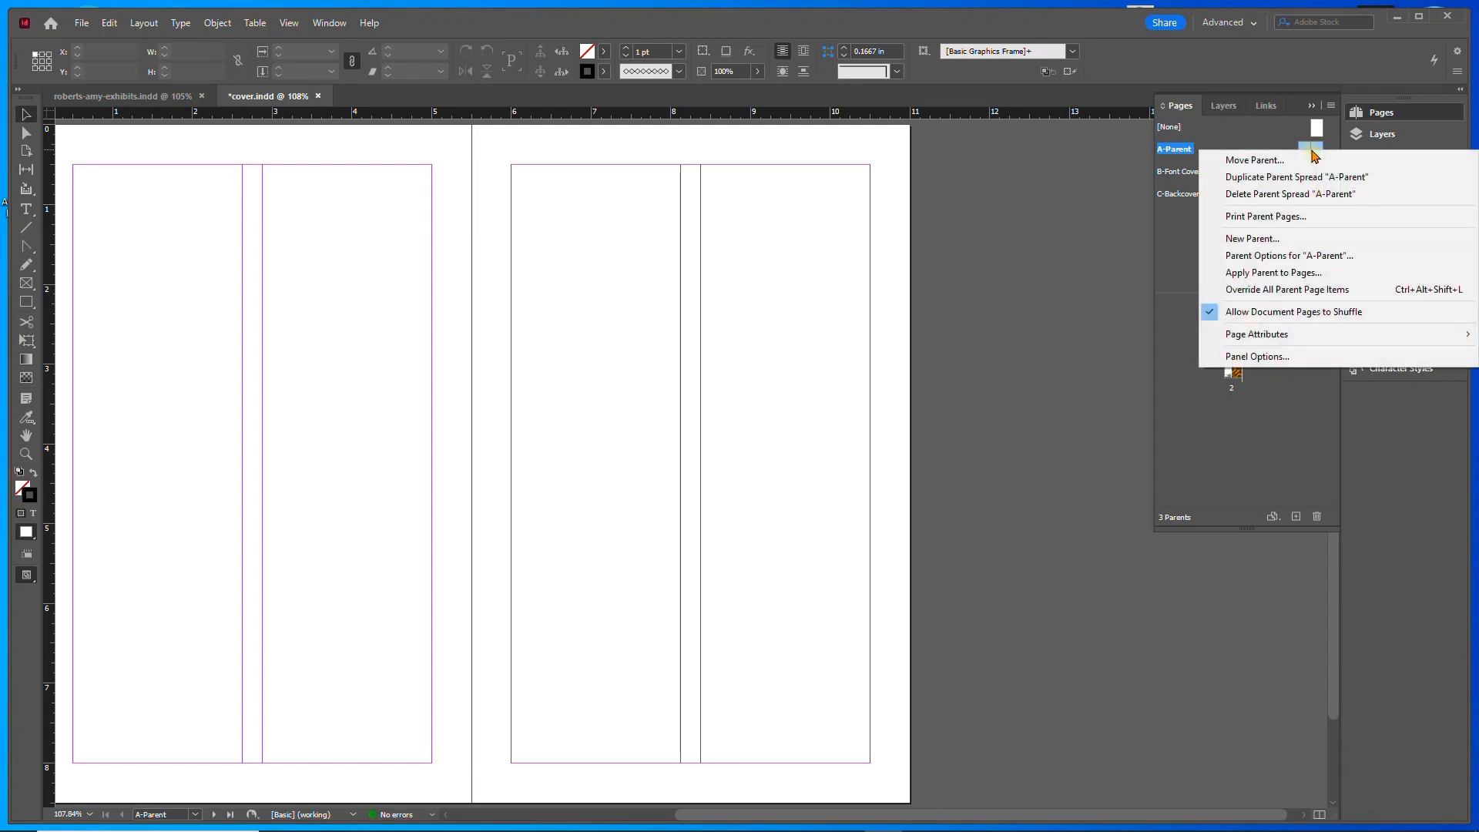
left_click(1308, 194)
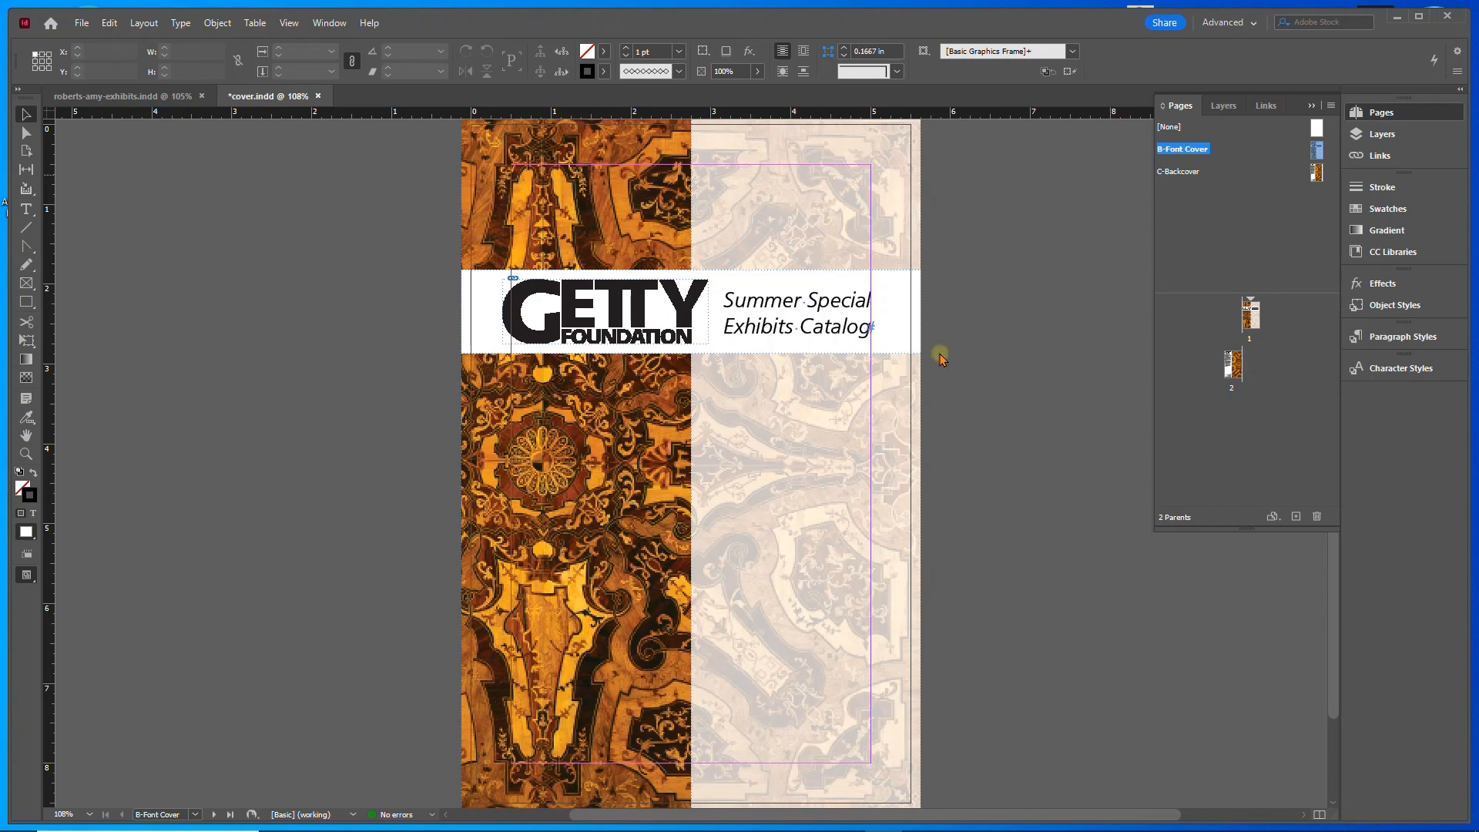
- Save the cover document as cover-parents.indd in the museum folder inside WIP, and close it
left_click(81, 23)
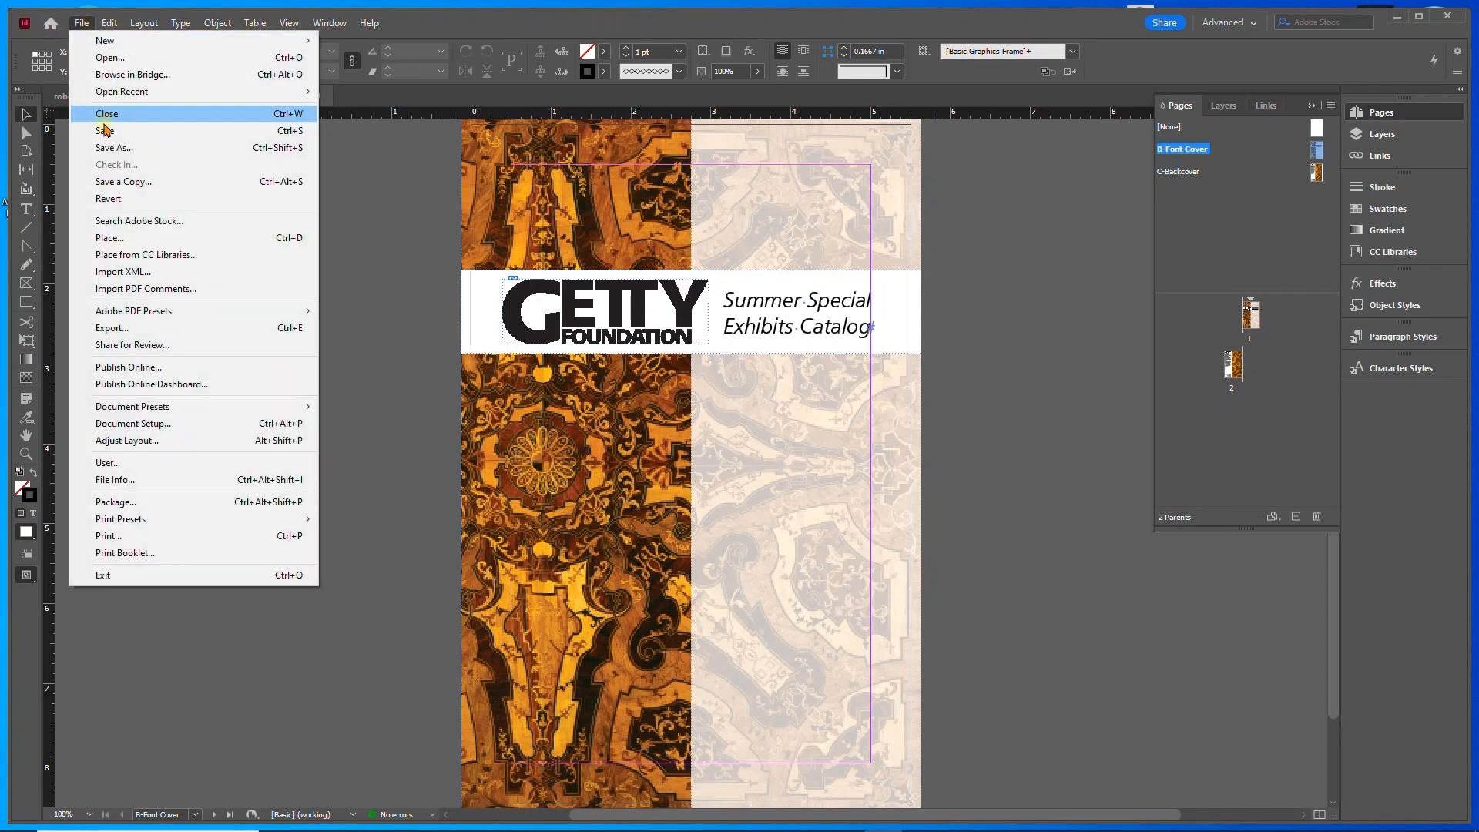
left_click(104, 148)
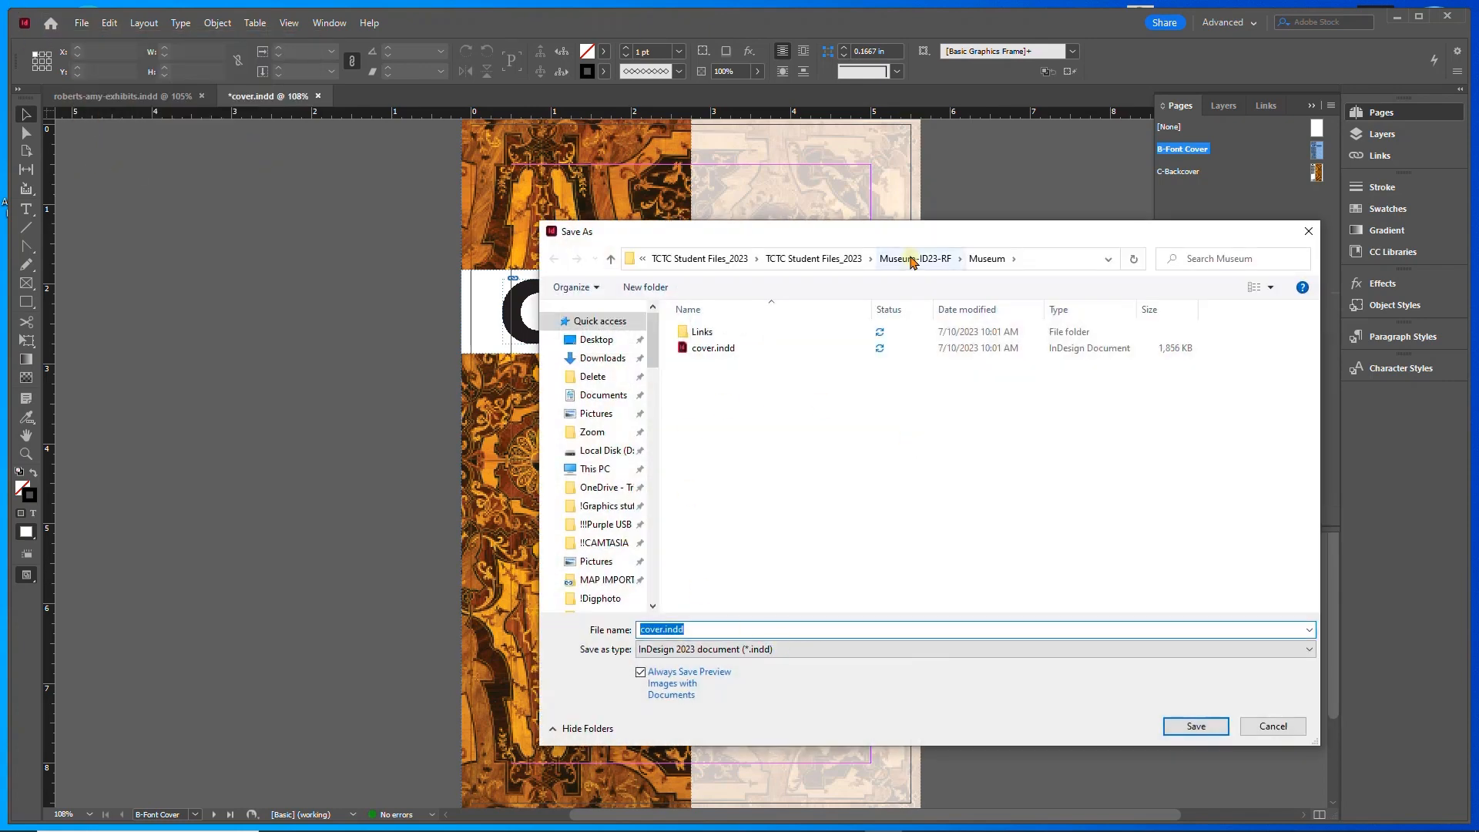
left_click(914, 258)
left_click(888, 259)
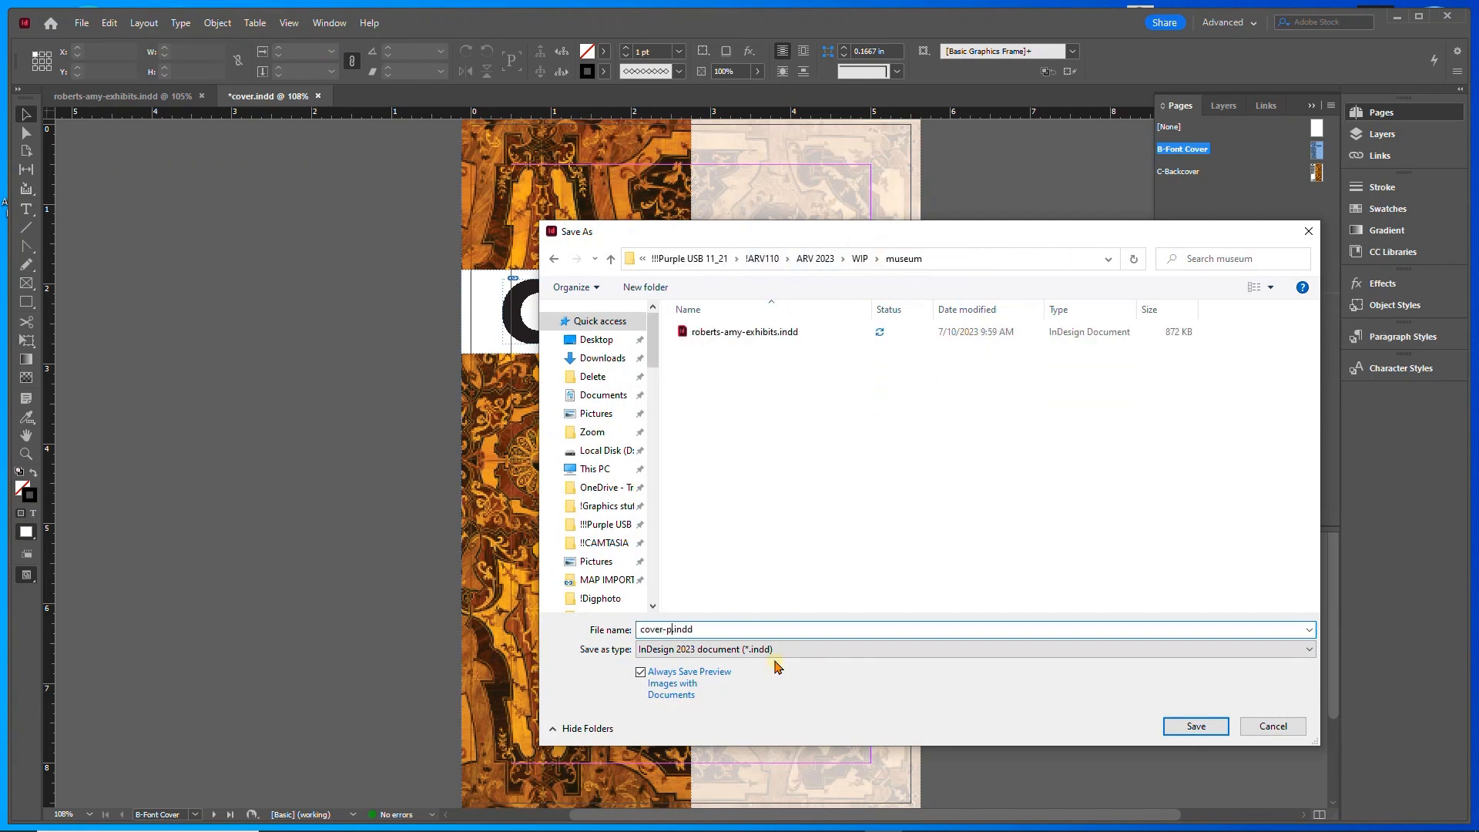
type("arents")
key("Return")
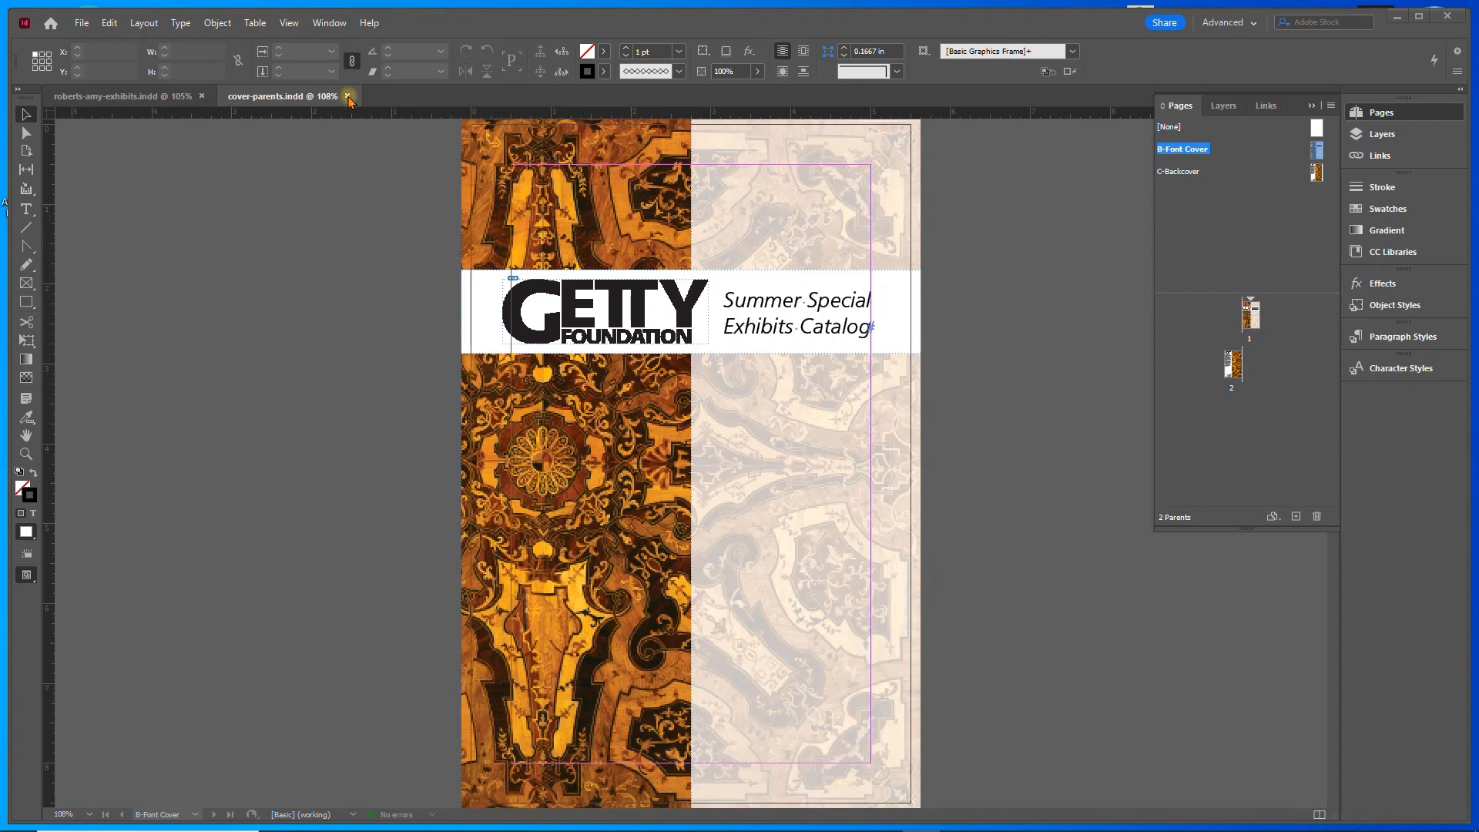
left_click(348, 96)
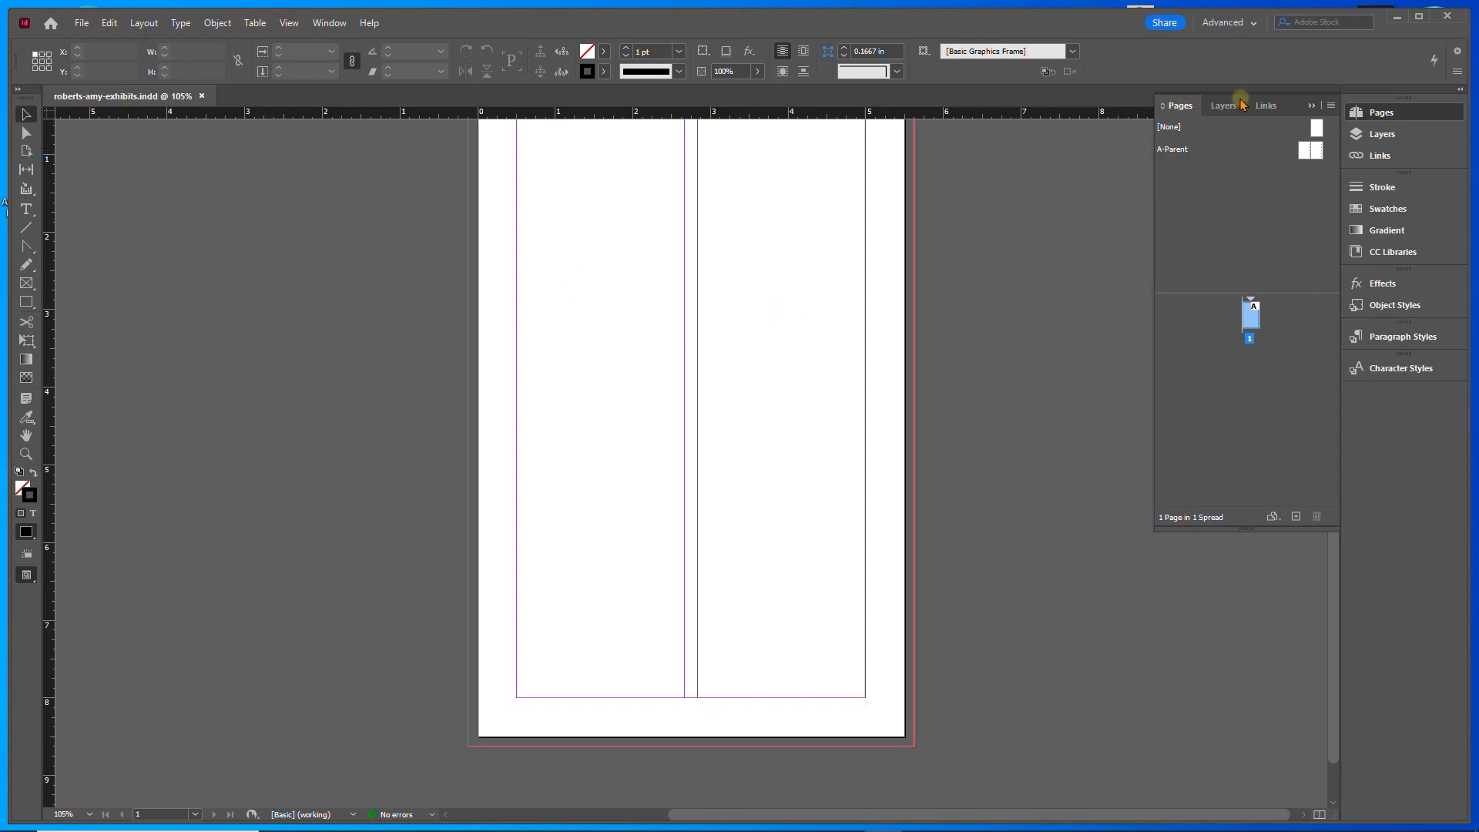
- Load the parent pages from cover-parents.indd in the WIP museum folder into the exhibits document
left_click(1332, 106)
mouse_move(1302, 292)
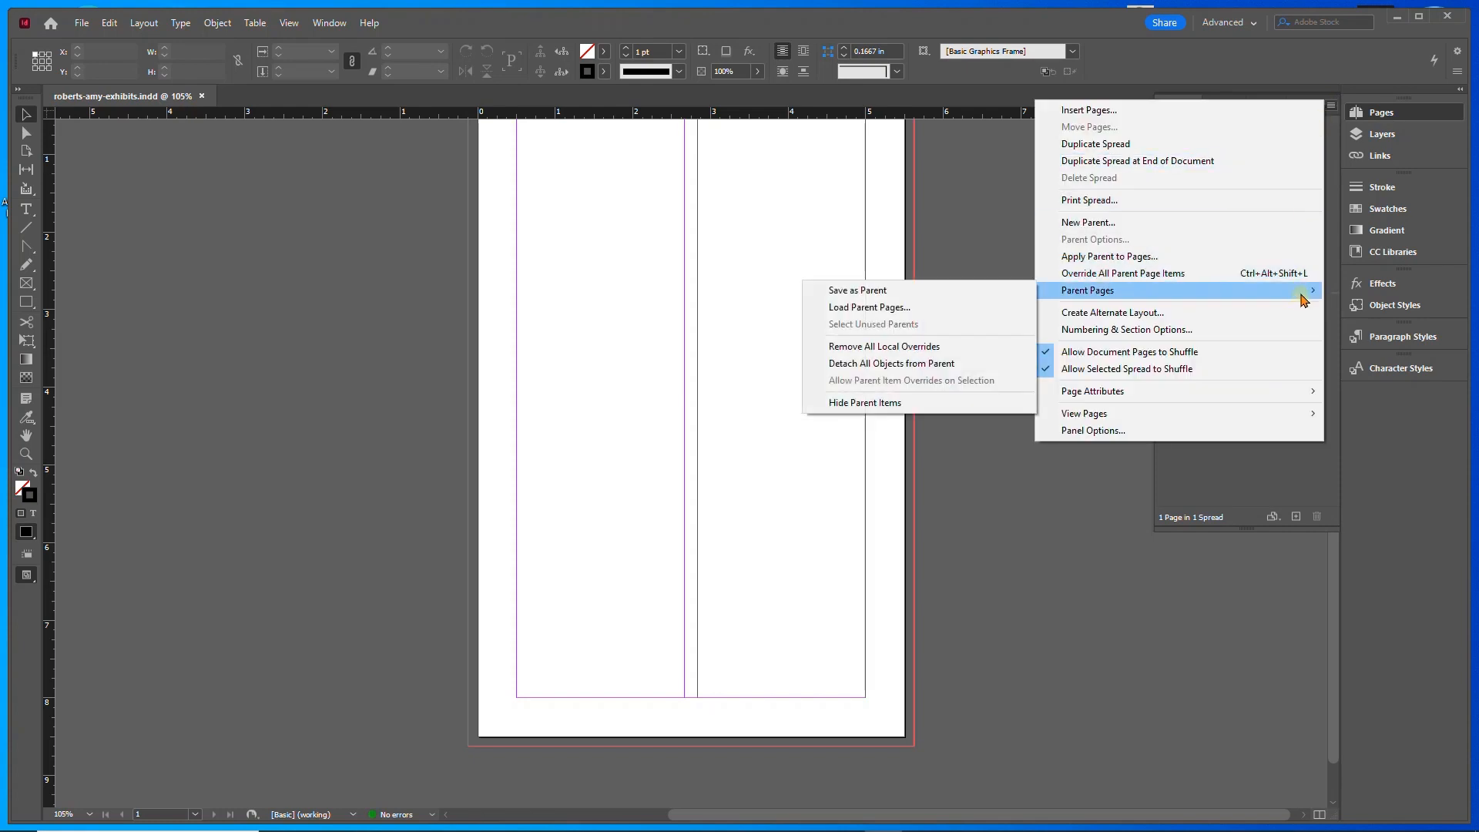
left_click(959, 310)
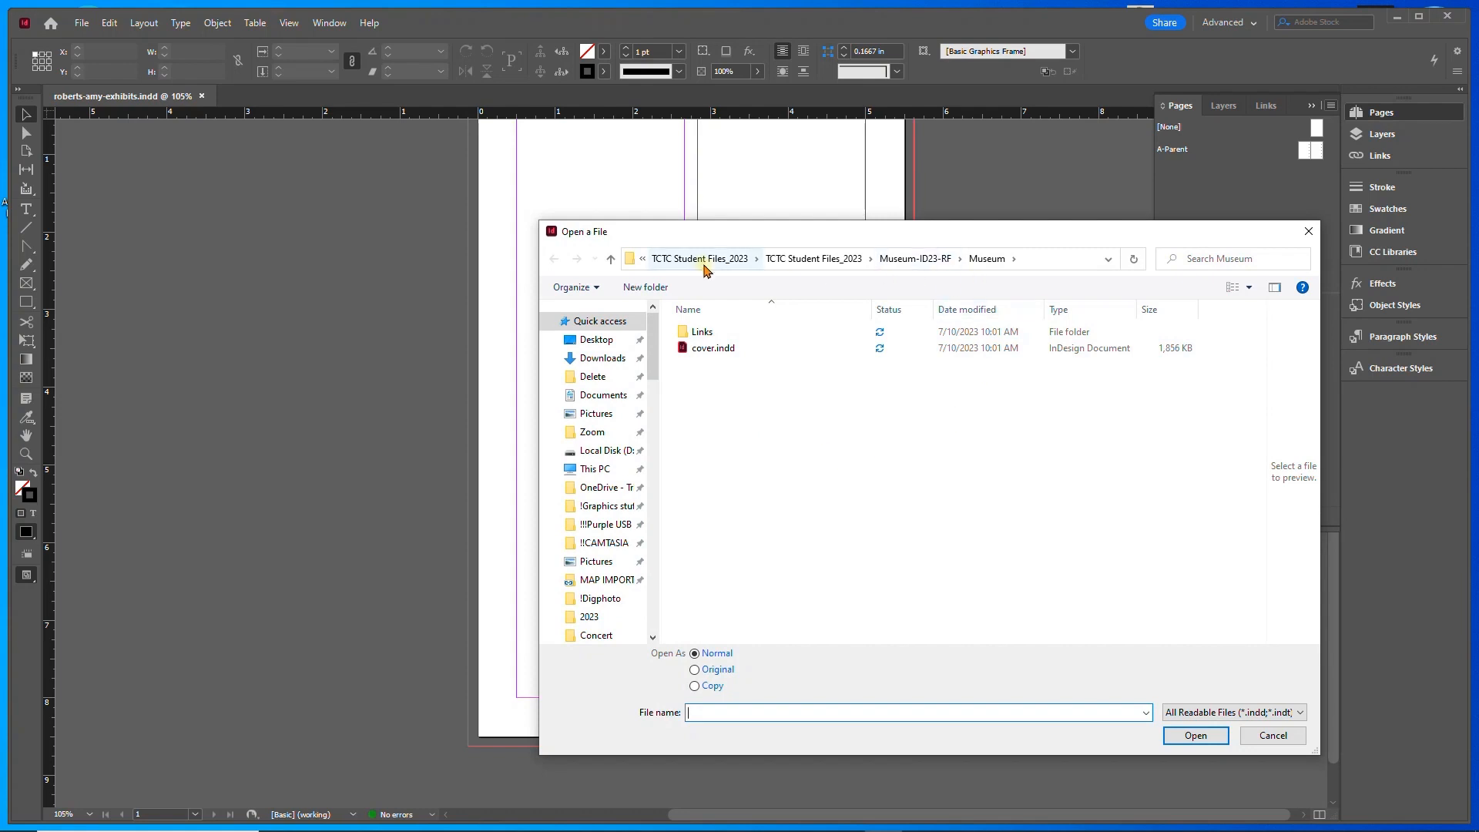
left_click(611, 259)
left_click(611, 260)
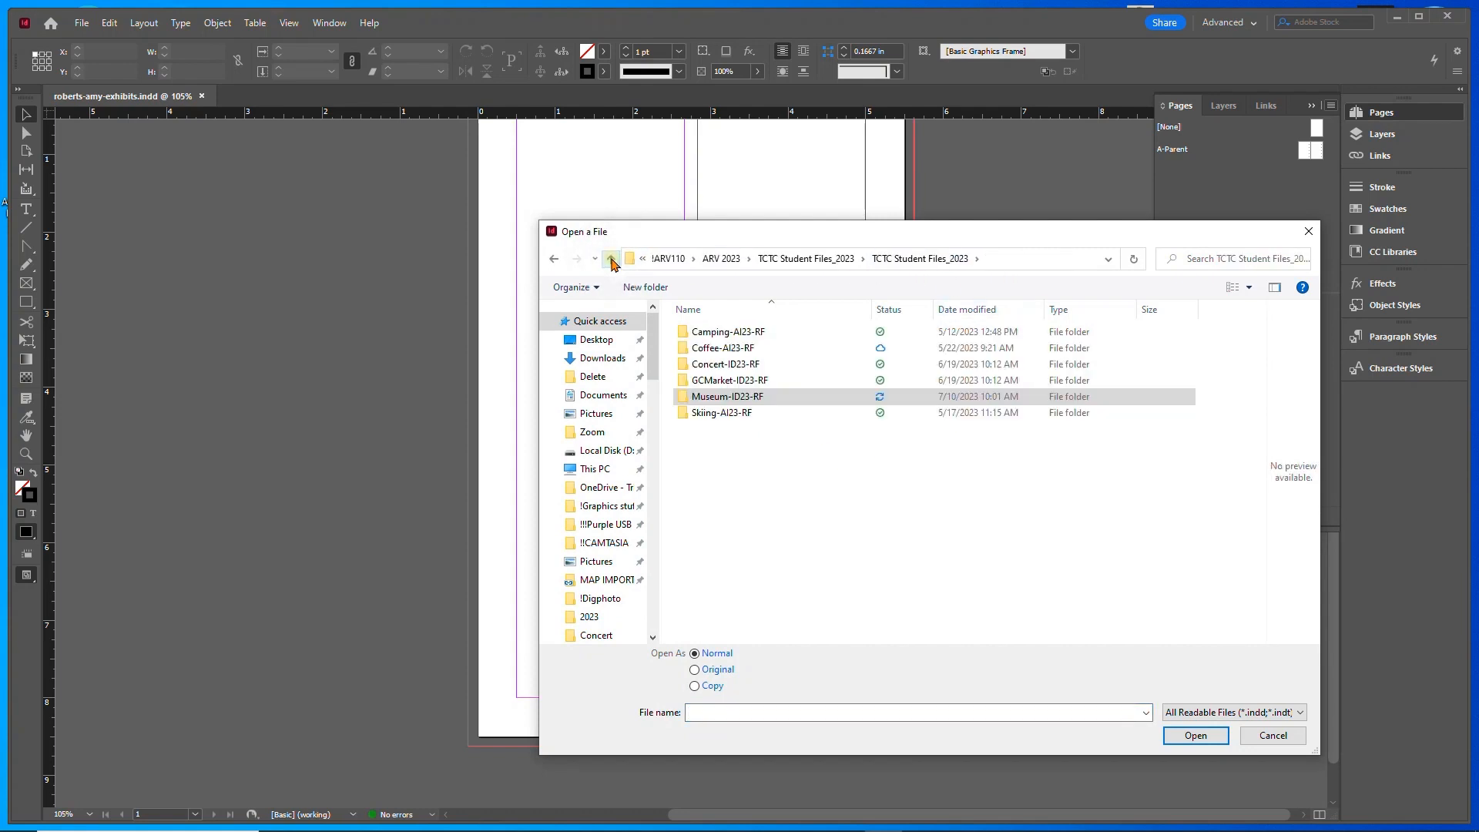
left_click(611, 260)
left_click(611, 260)
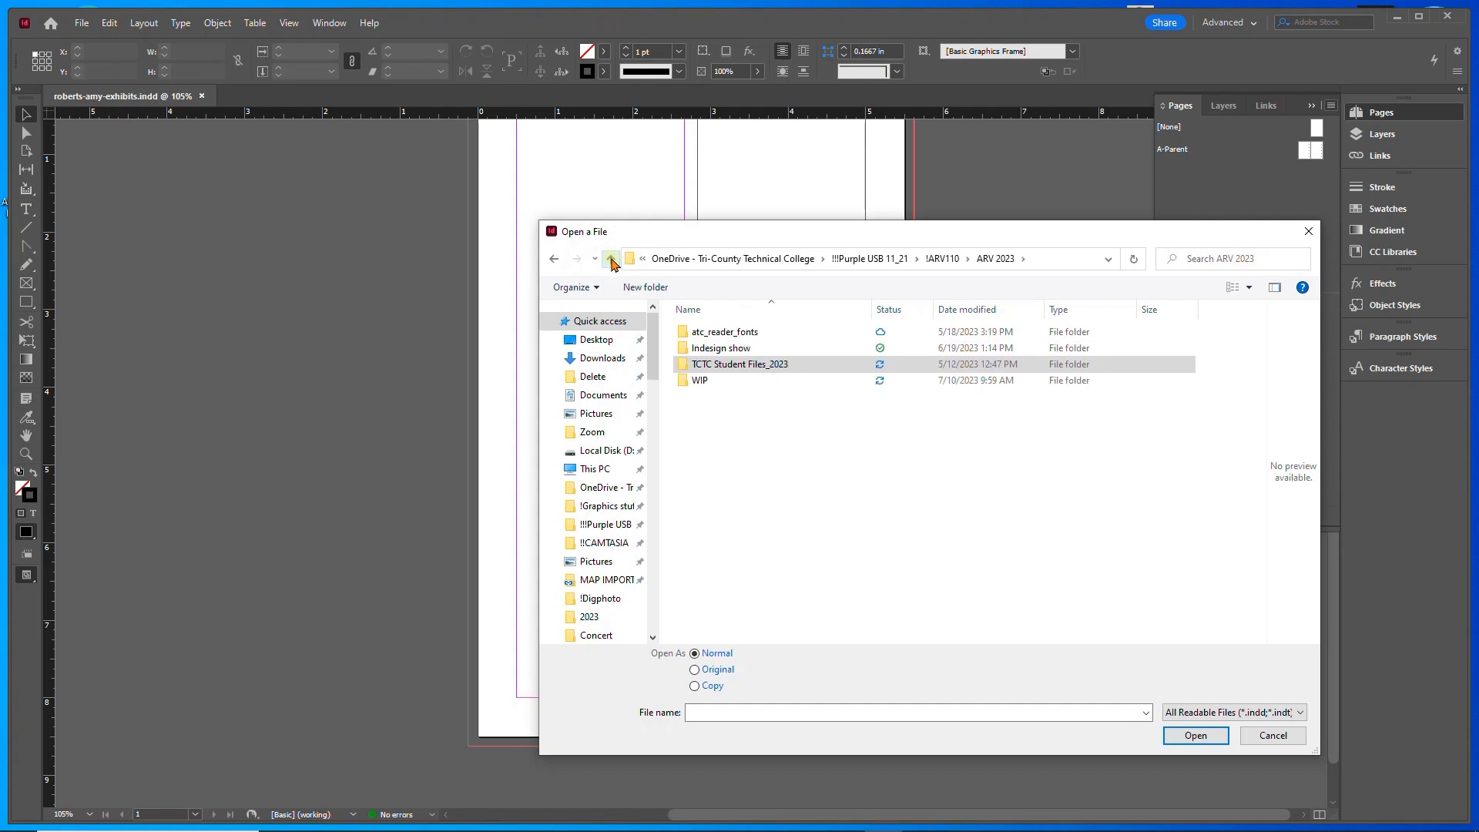
double_click(686, 381)
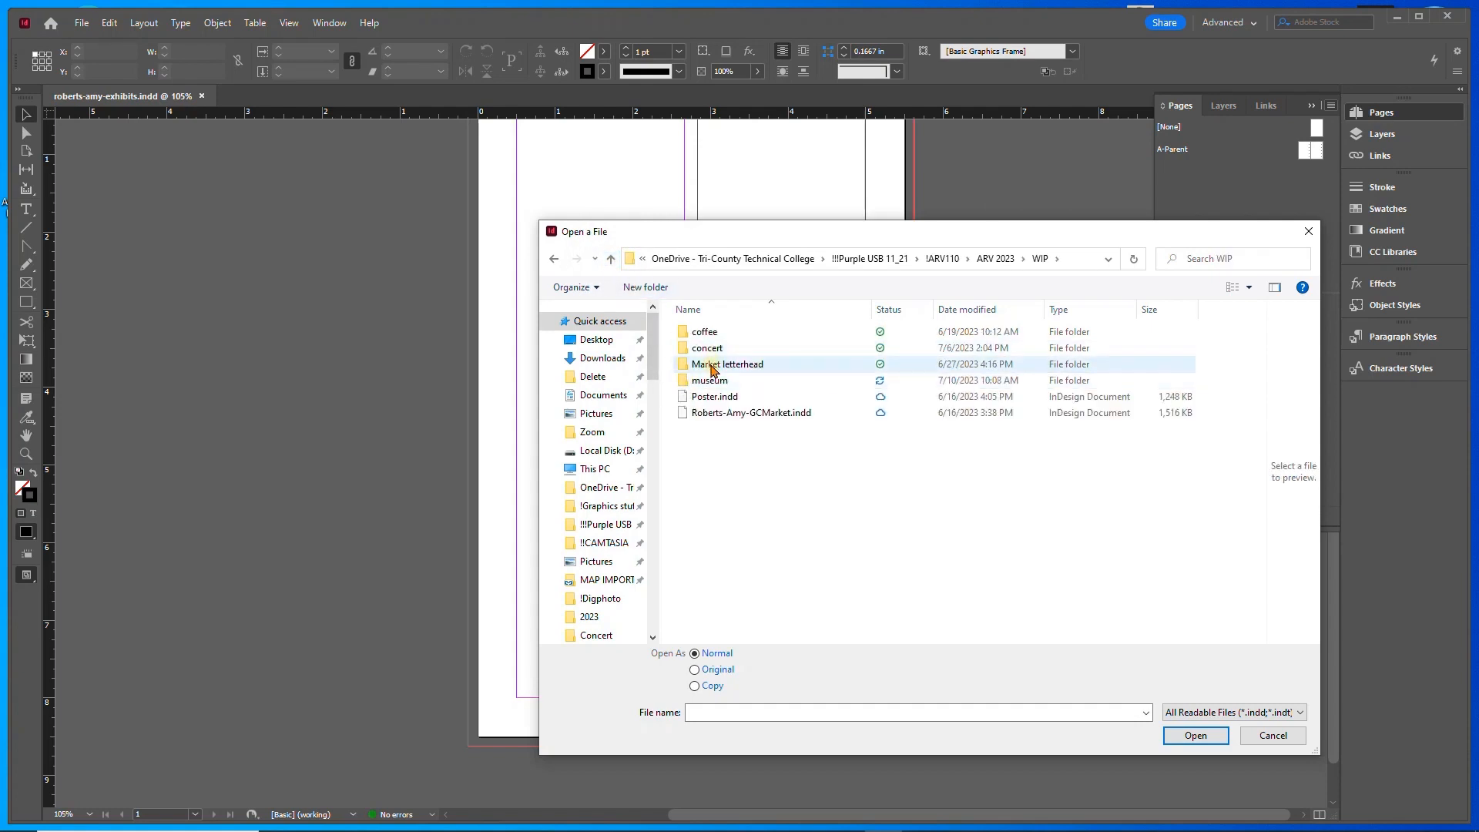
double_click(710, 382)
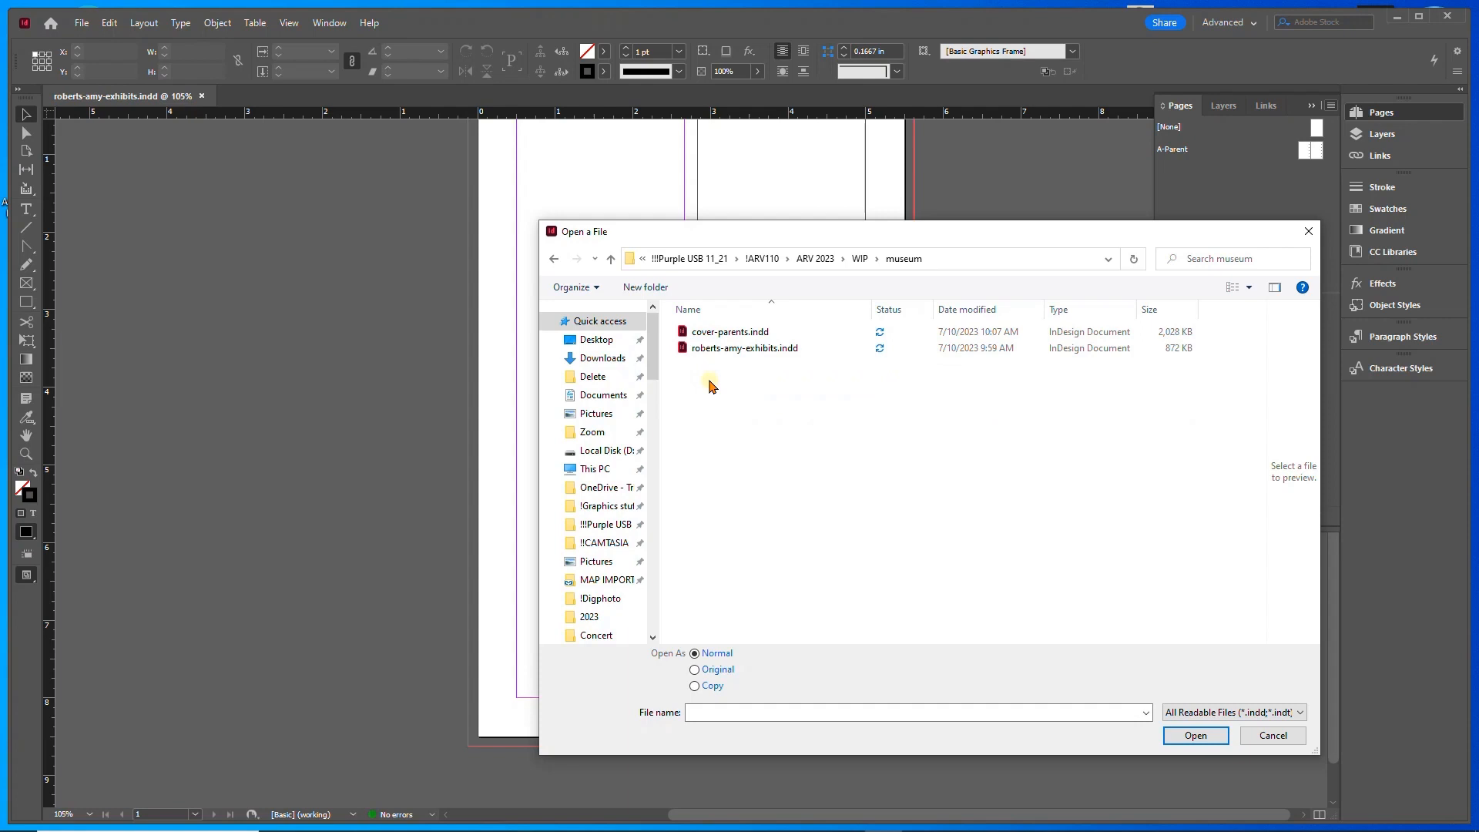
left_click(698, 332)
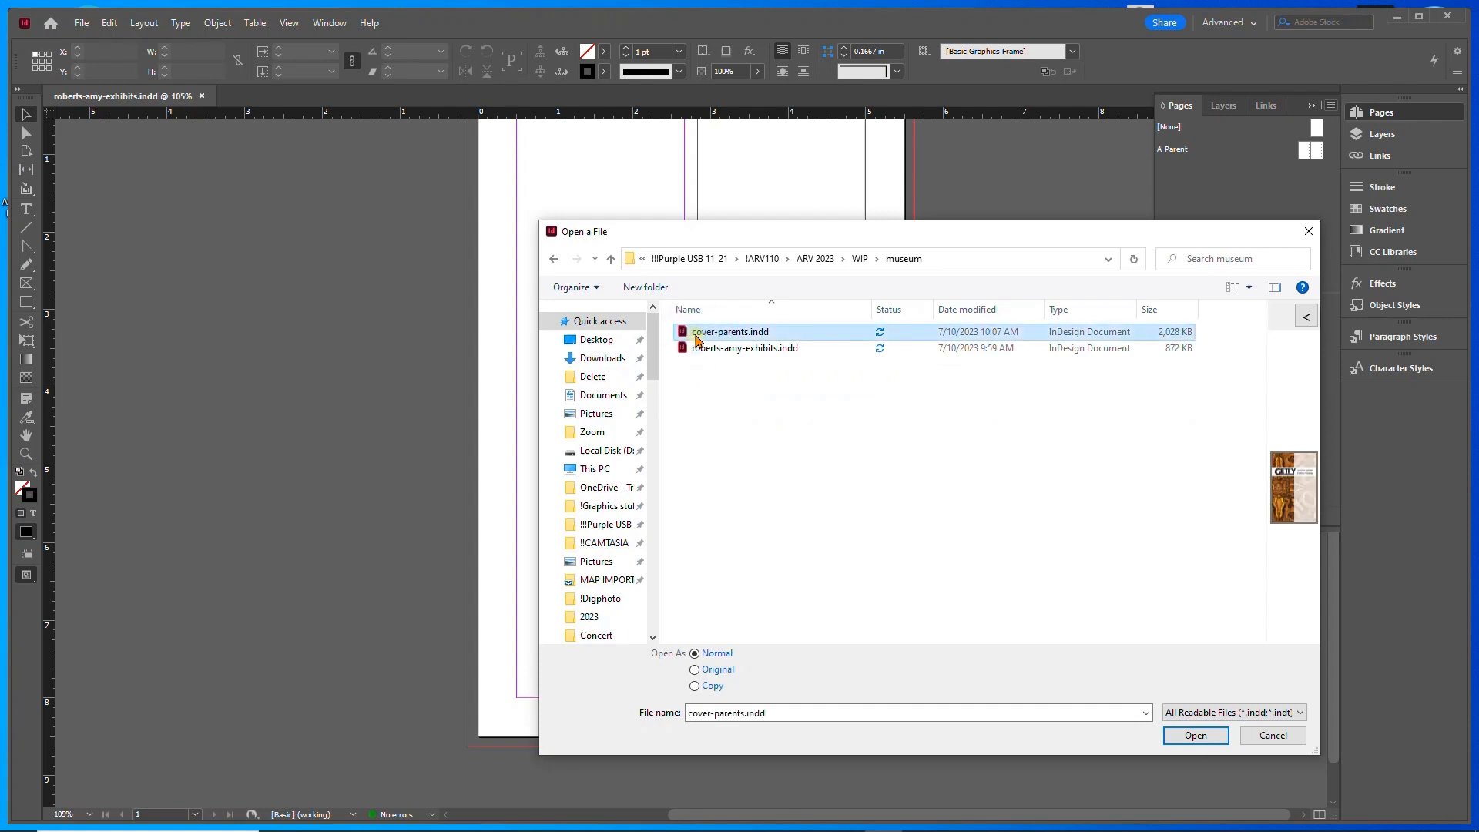
left_click(1186, 737)
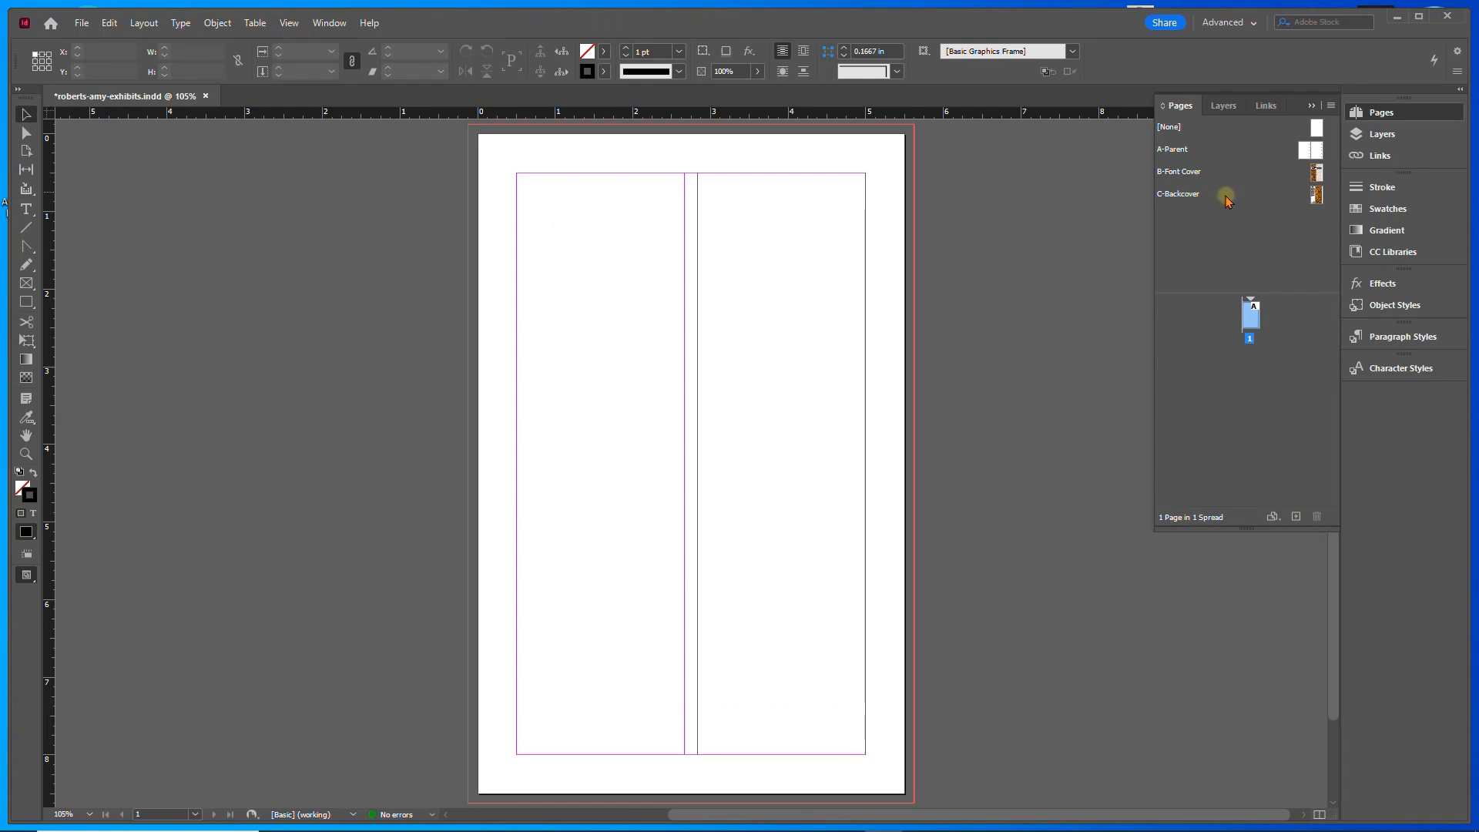
- Examine the exhibits document's paragraph styles and color swatches after loading the parent pages
left_click(1396, 336)
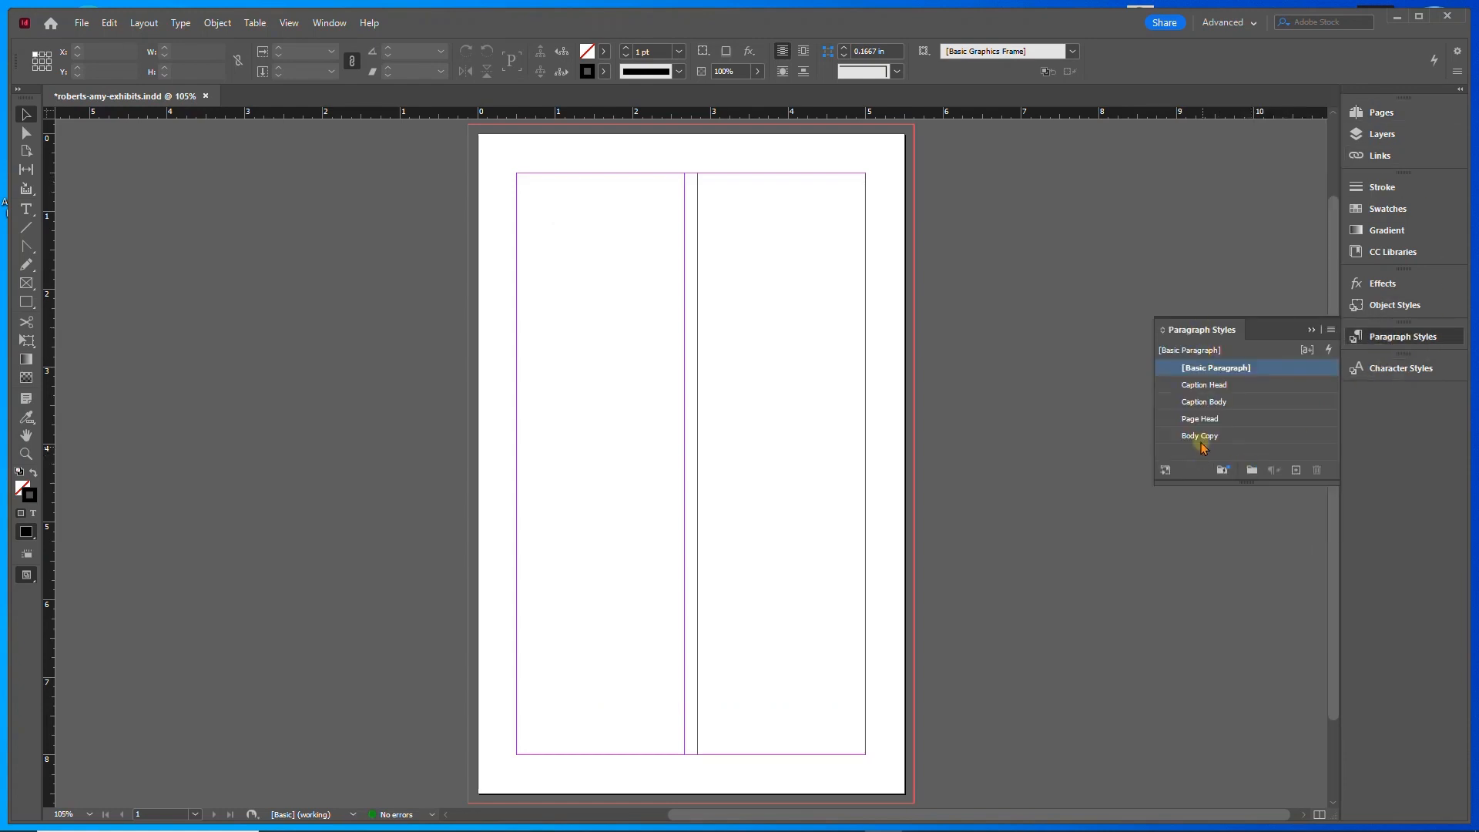
left_click(1382, 112)
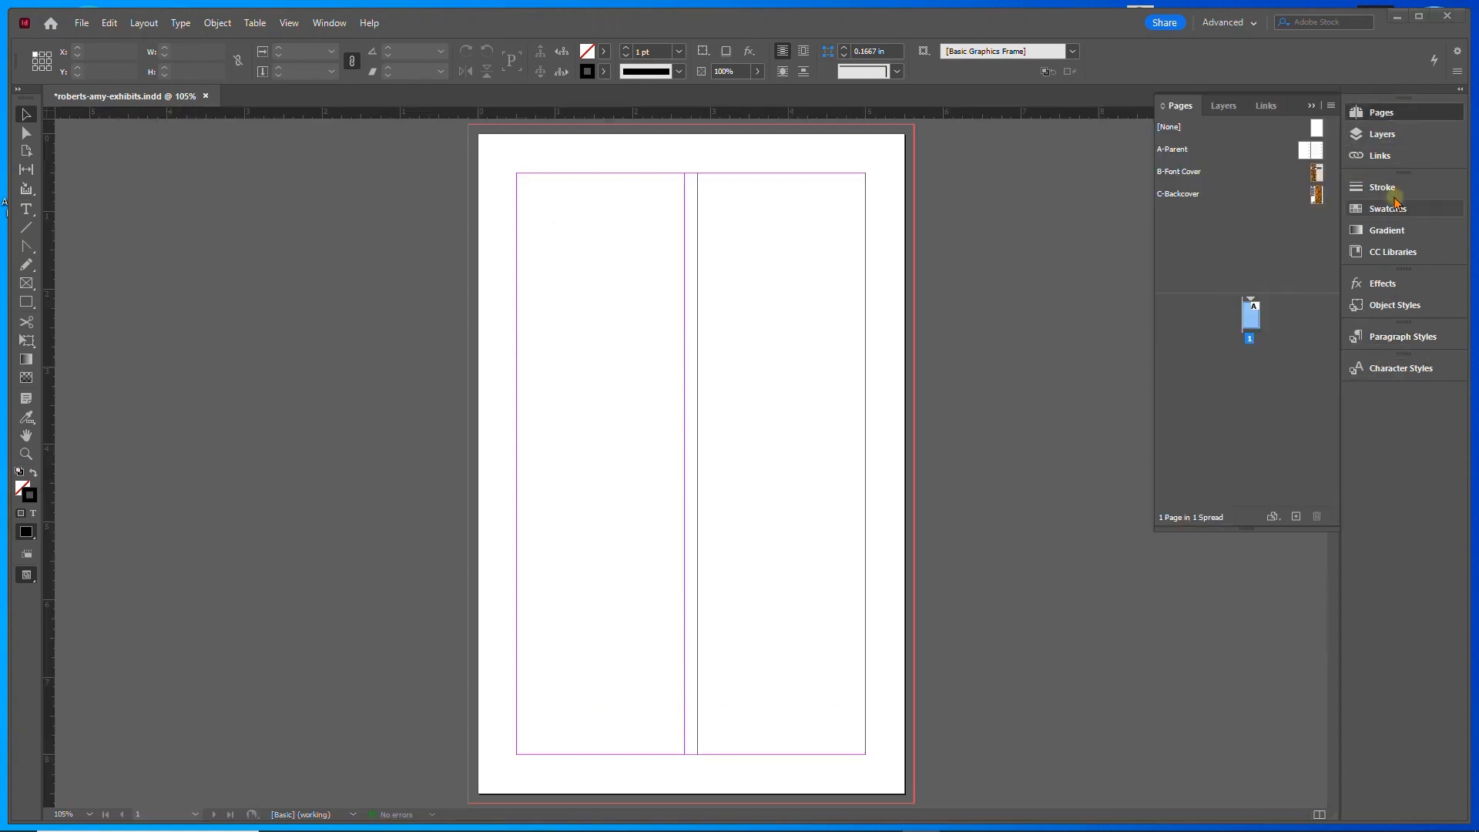
left_click(1391, 212)
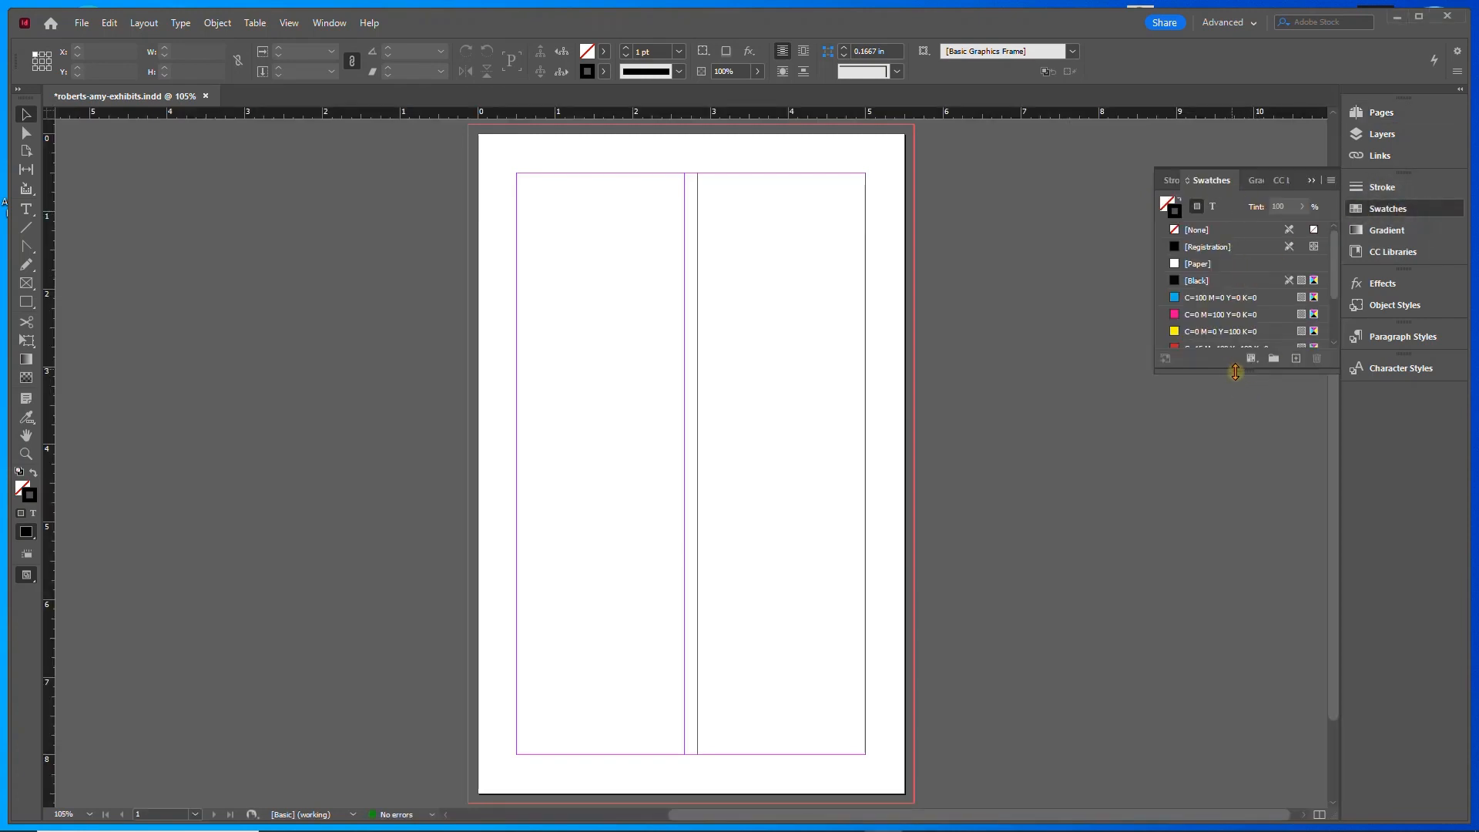
left_click_drag(1275, 550, 1275, 584)
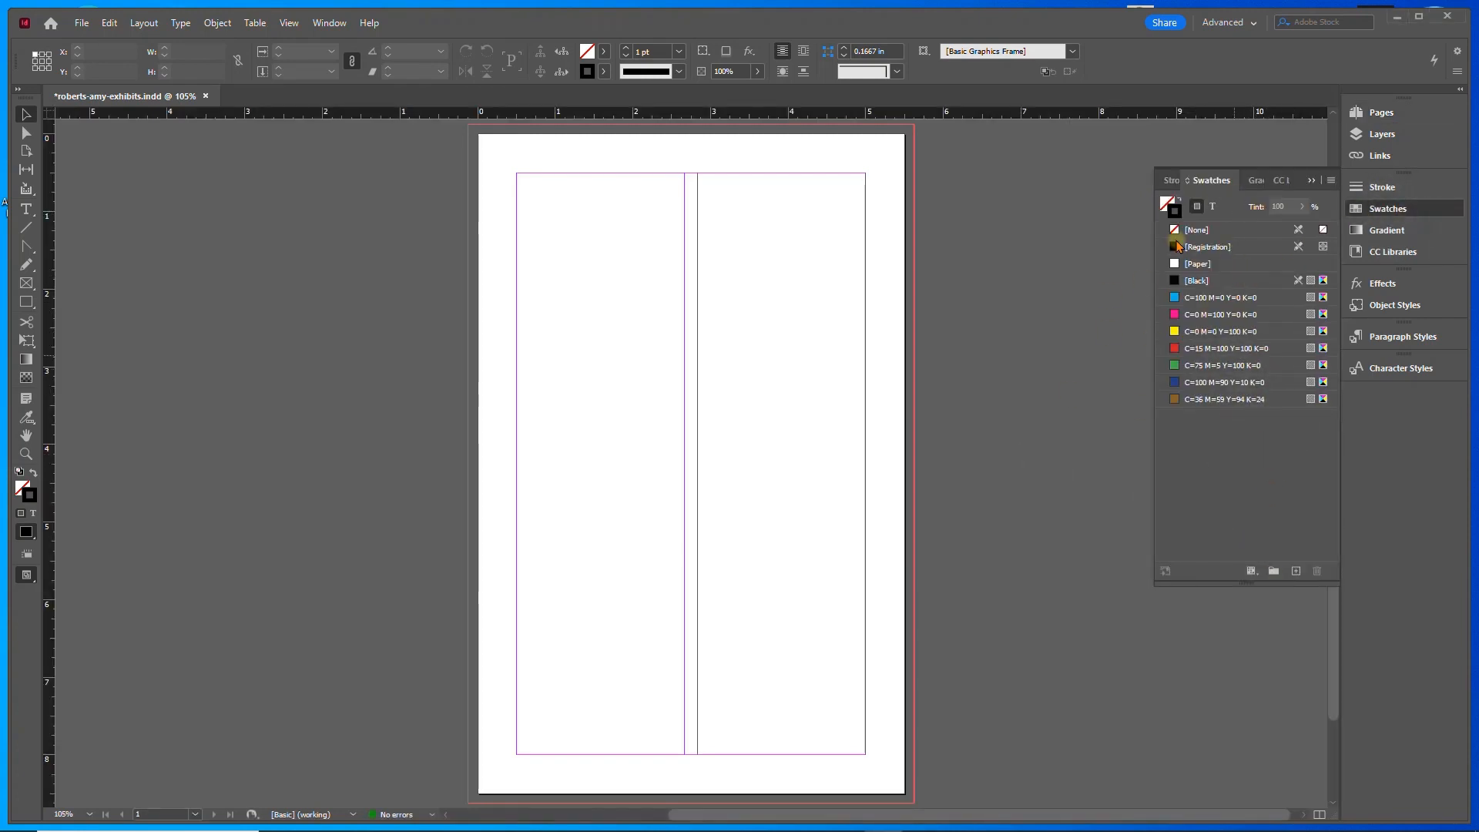
left_click(1387, 114)
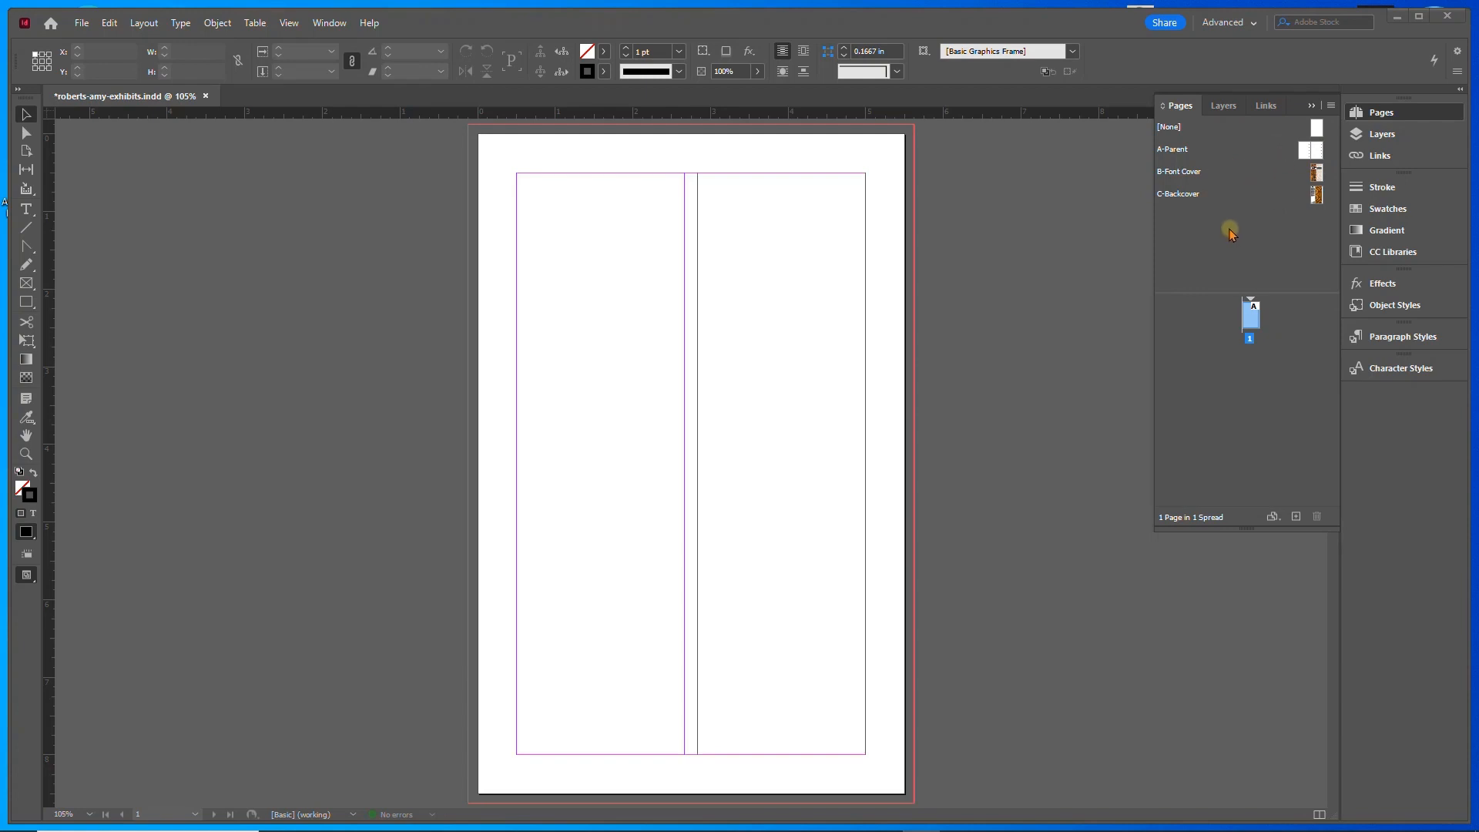
- Apply the B-Font Cover parent to page 1 of the exhibits document
left_click(1316, 174)
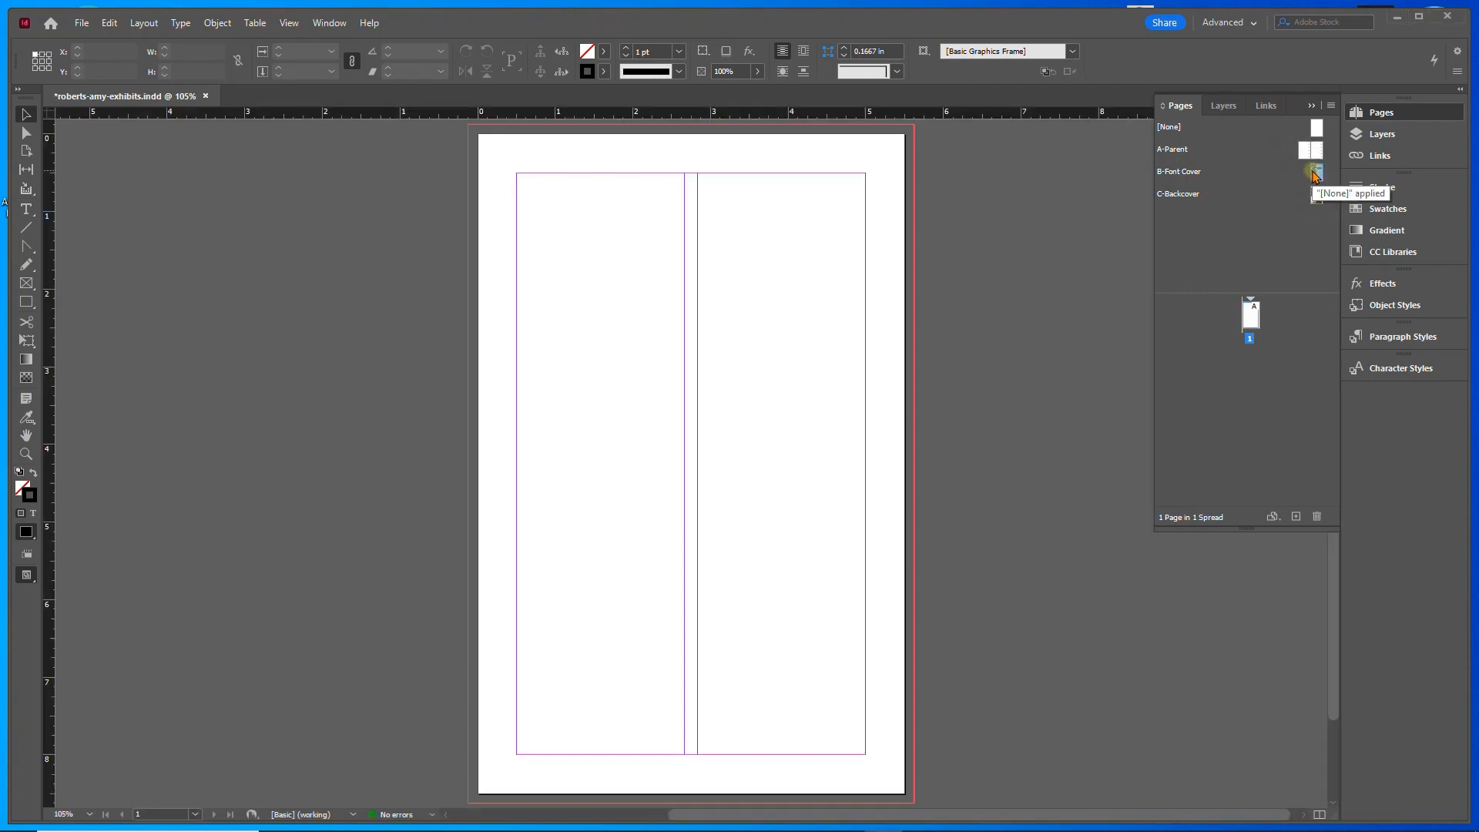
left_click_drag(1315, 174, 1252, 314)
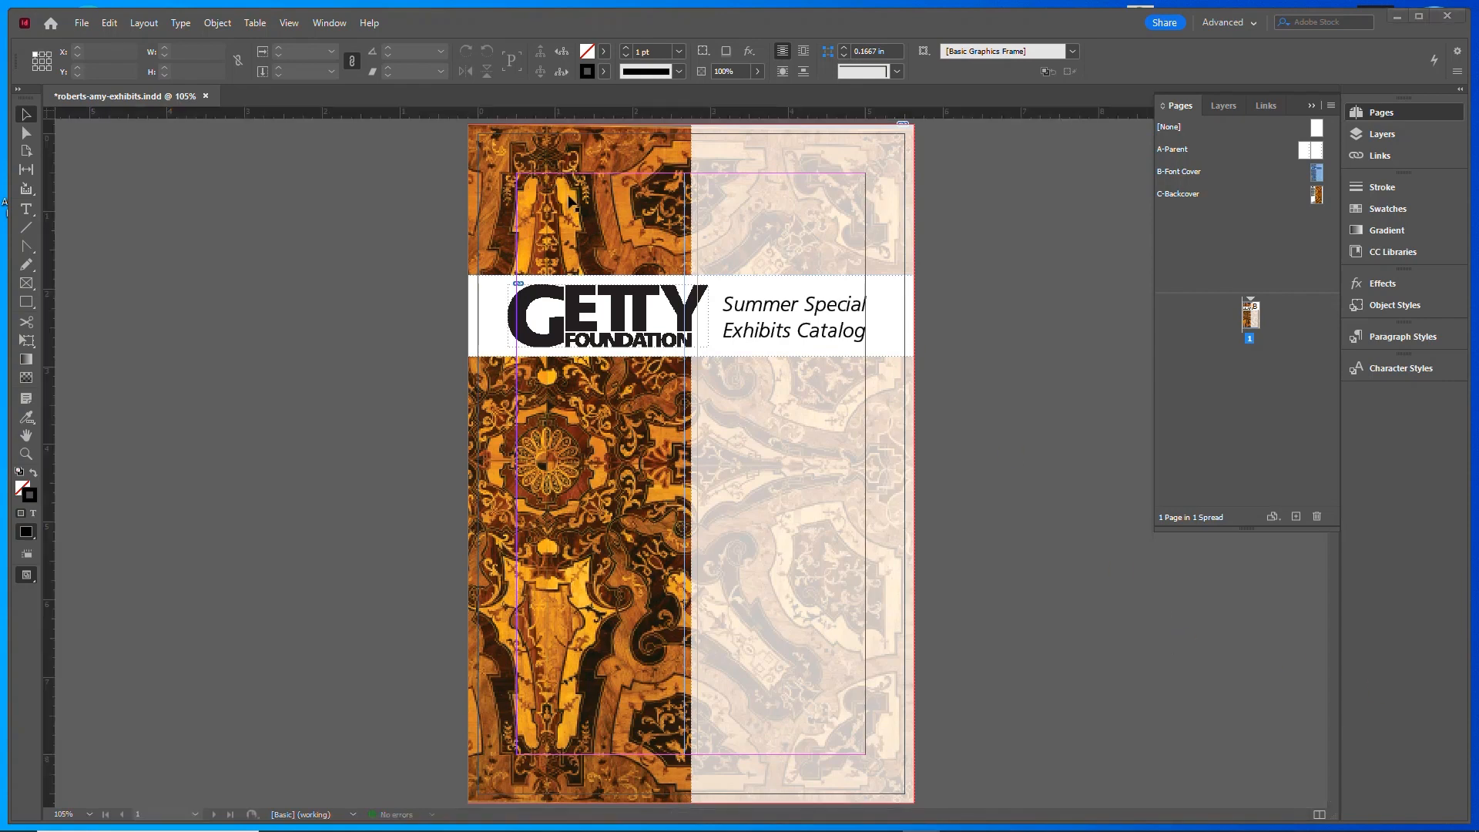
- Check the view option that shows or hides frame edges
left_click(291, 23)
mouse_move(524, 316)
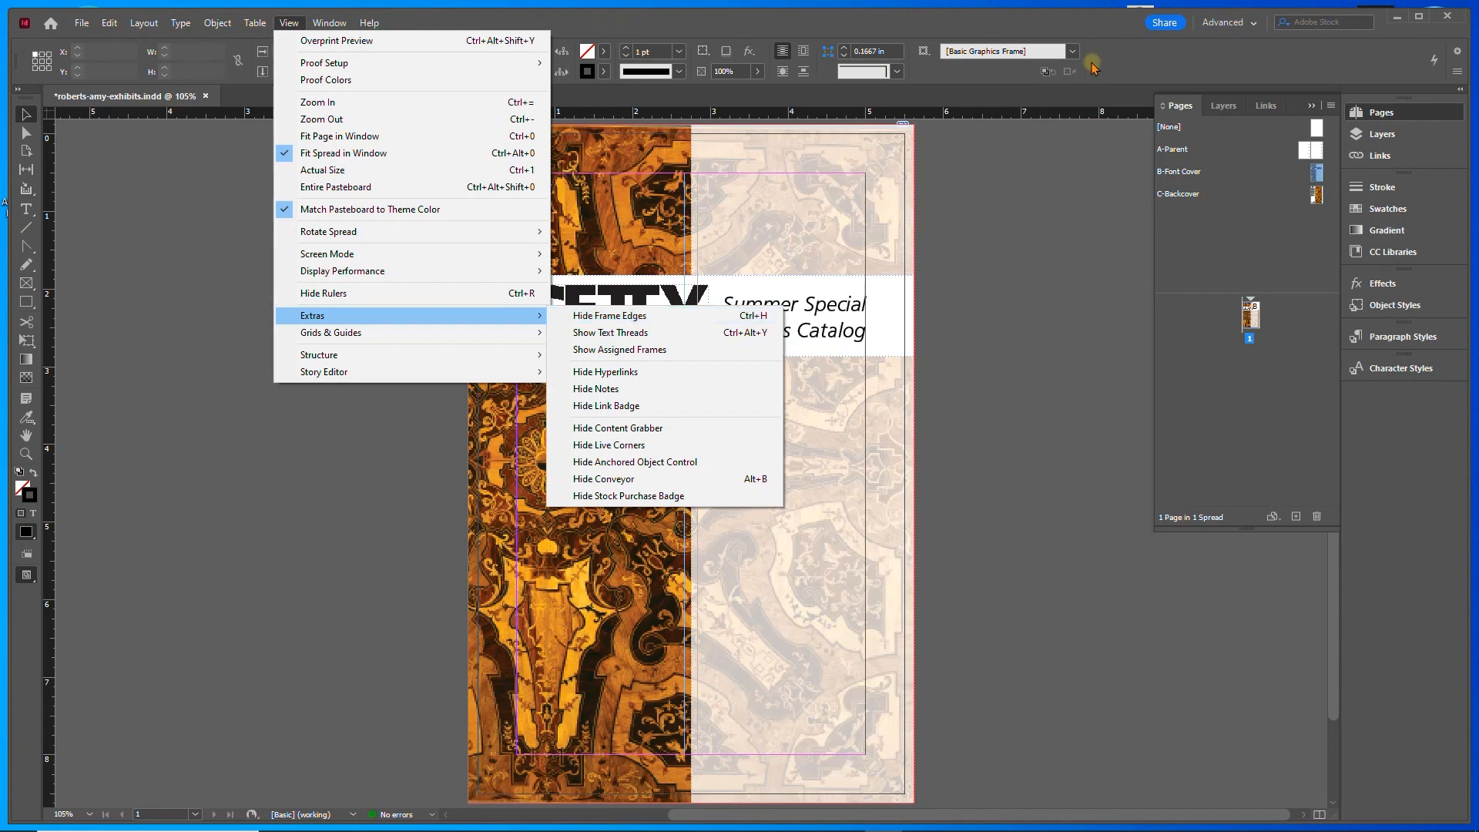
left_click(675, 316)
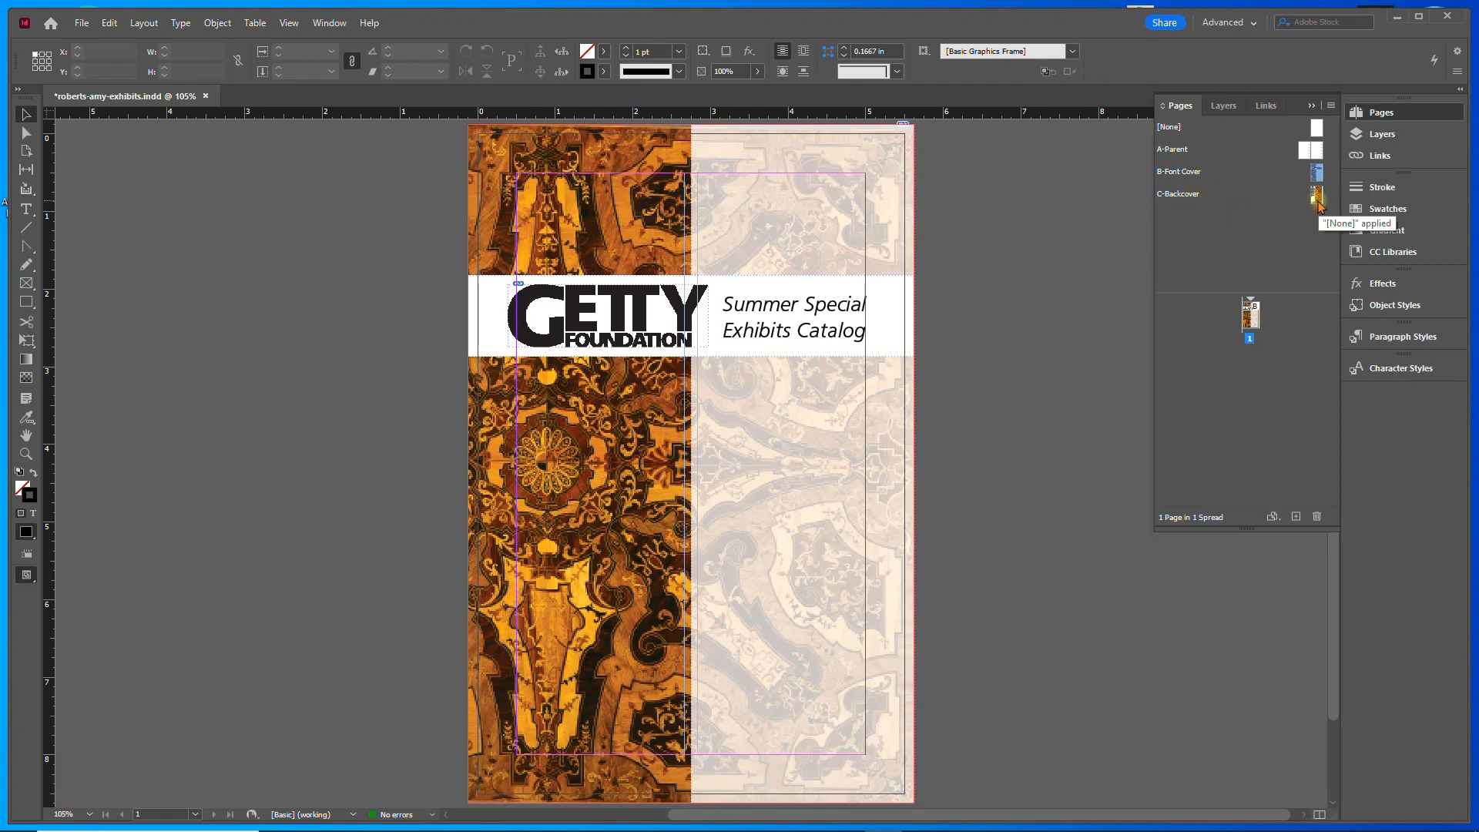
- Add a C-Backcover page after page 1, and insert an A-Parent page between the front and back covers
left_click_drag(1319, 202, 1231, 406)
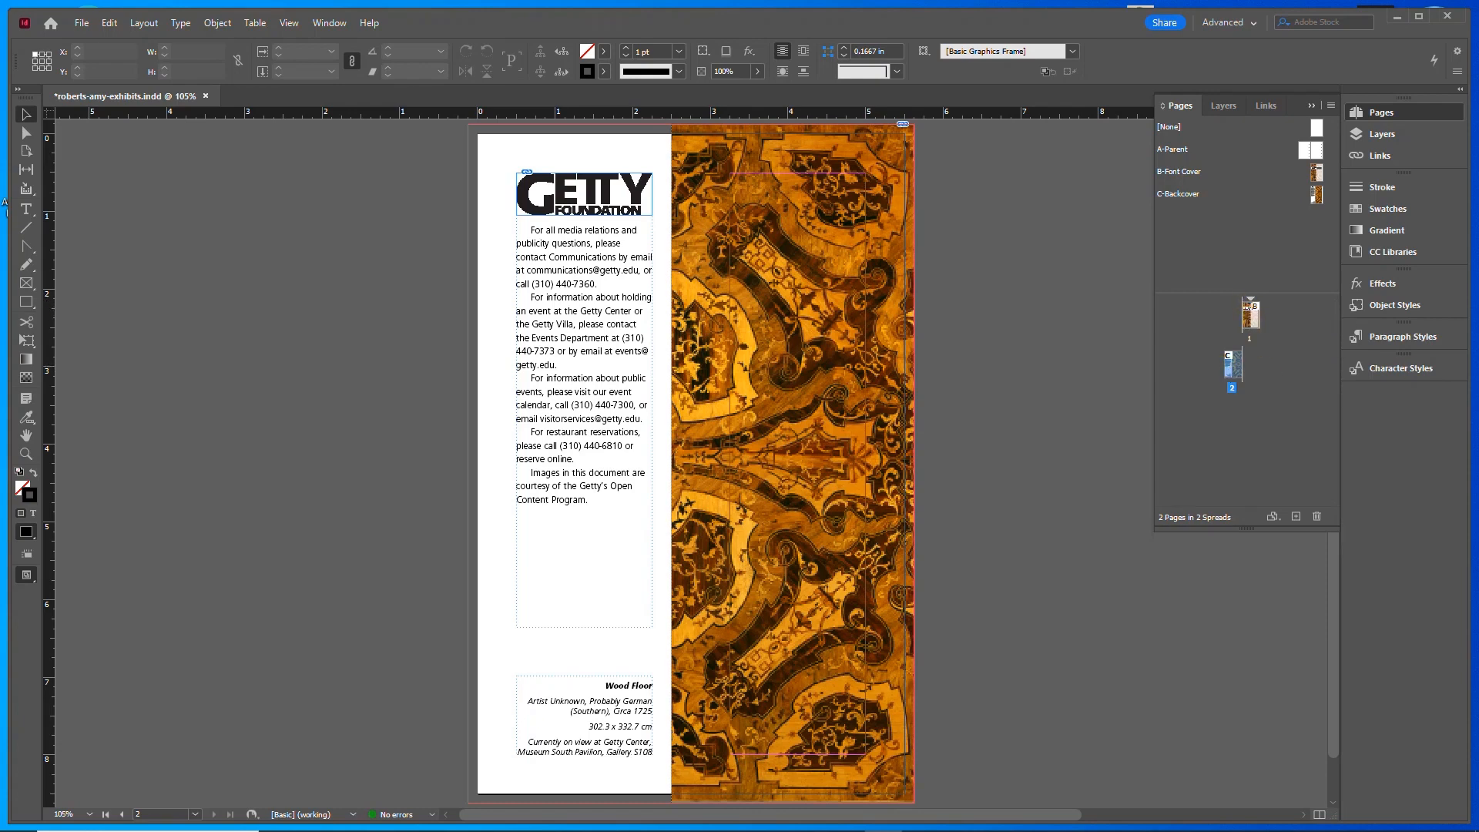
left_click(1302, 154)
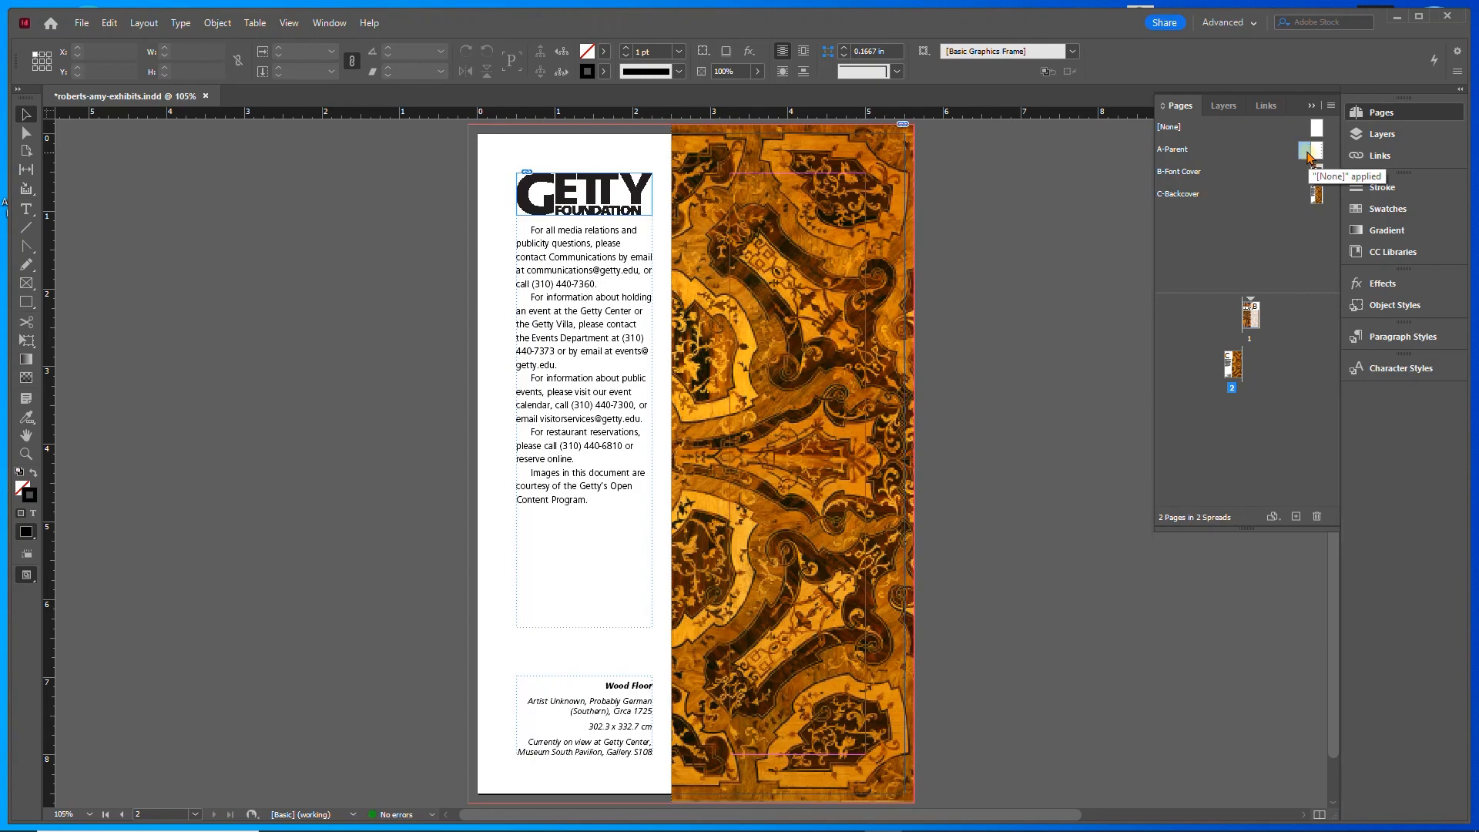
left_click_drag(1305, 155, 1220, 361)
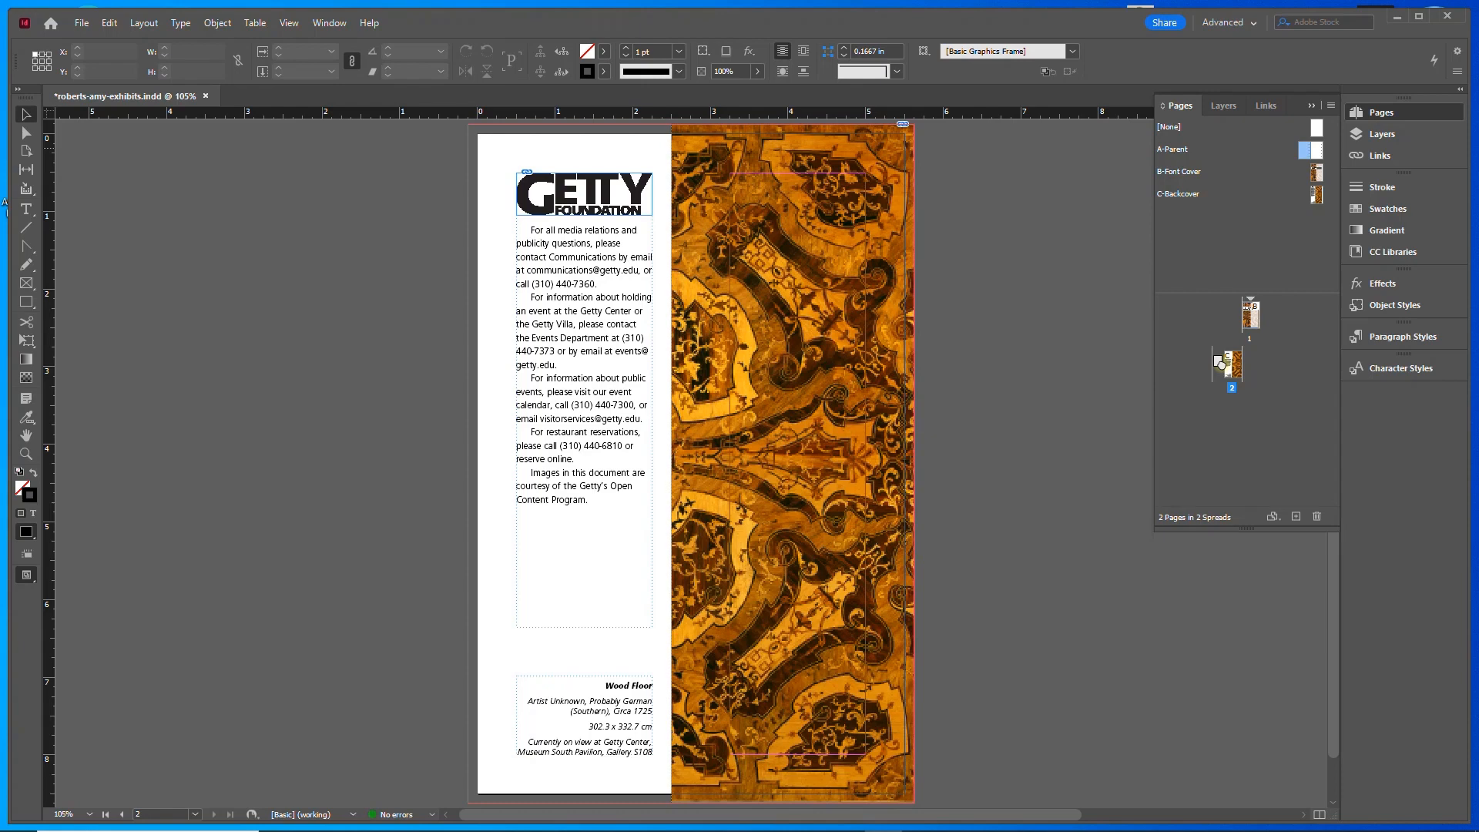
left_click_drag(1220, 362, 1220, 361)
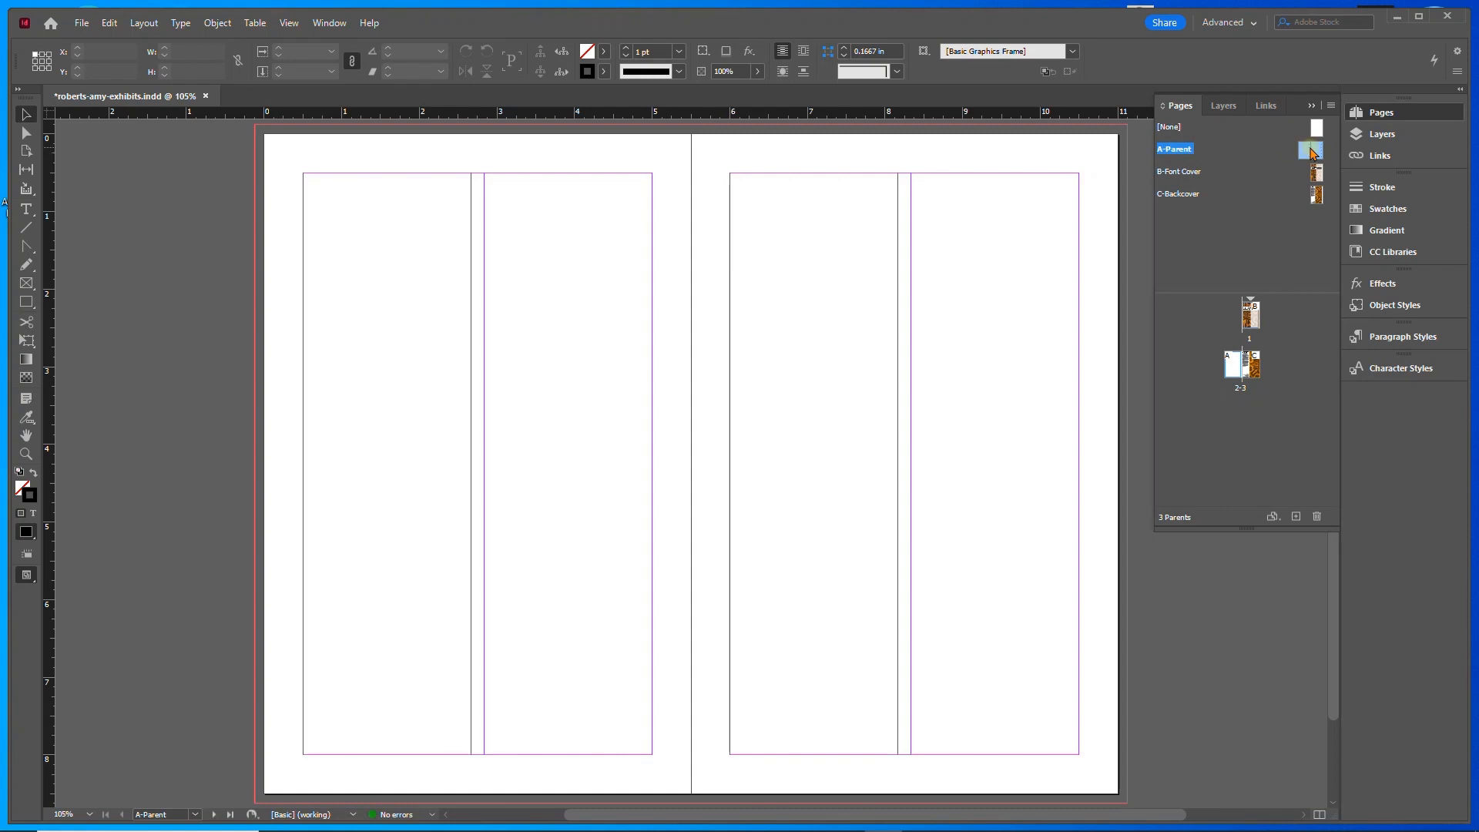
- Open the left-hand page of the A-Parent spread
left_click_drag(1313, 152, 1318, 129)
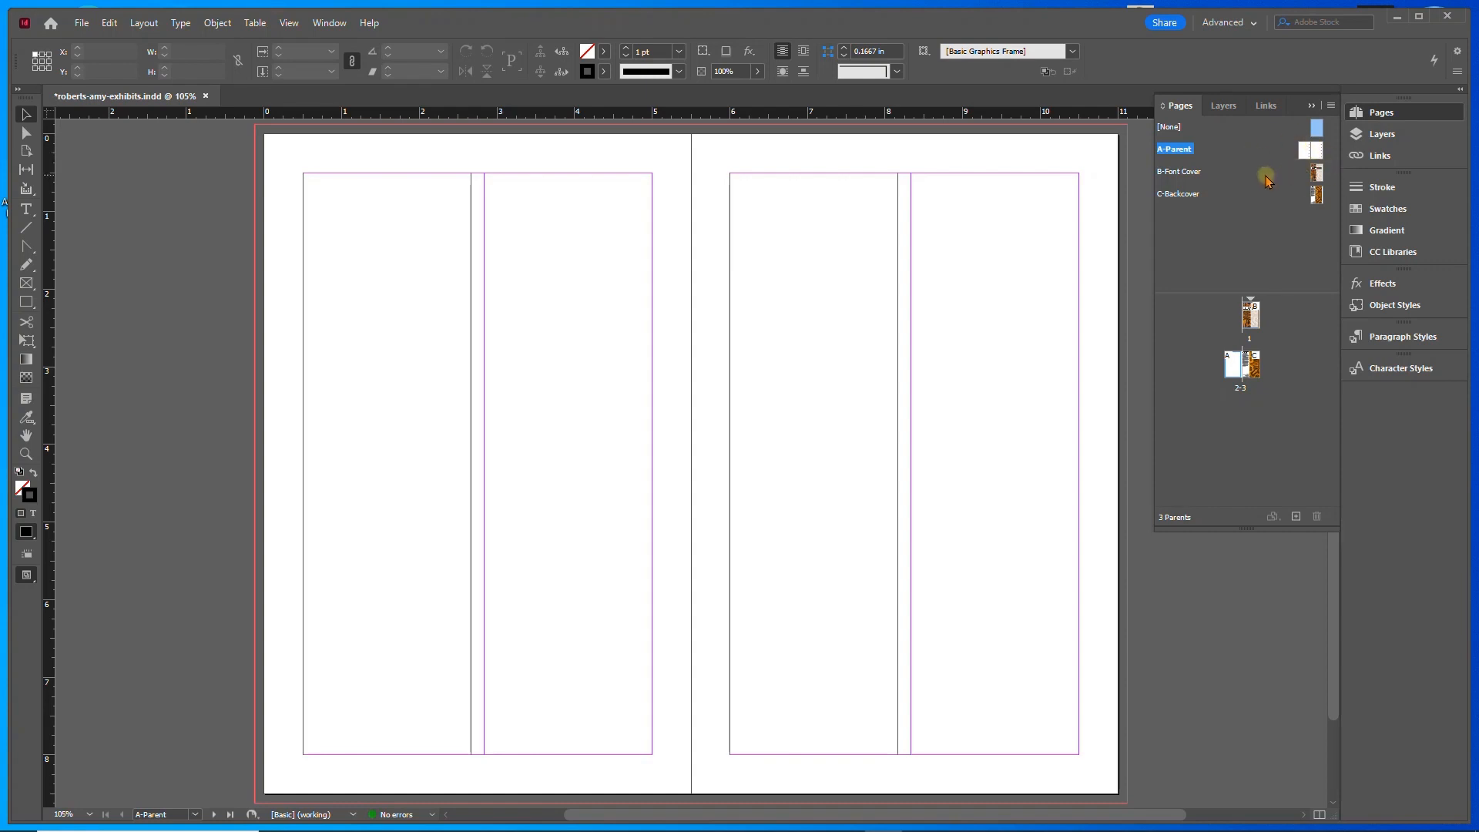
double_click(1305, 157)
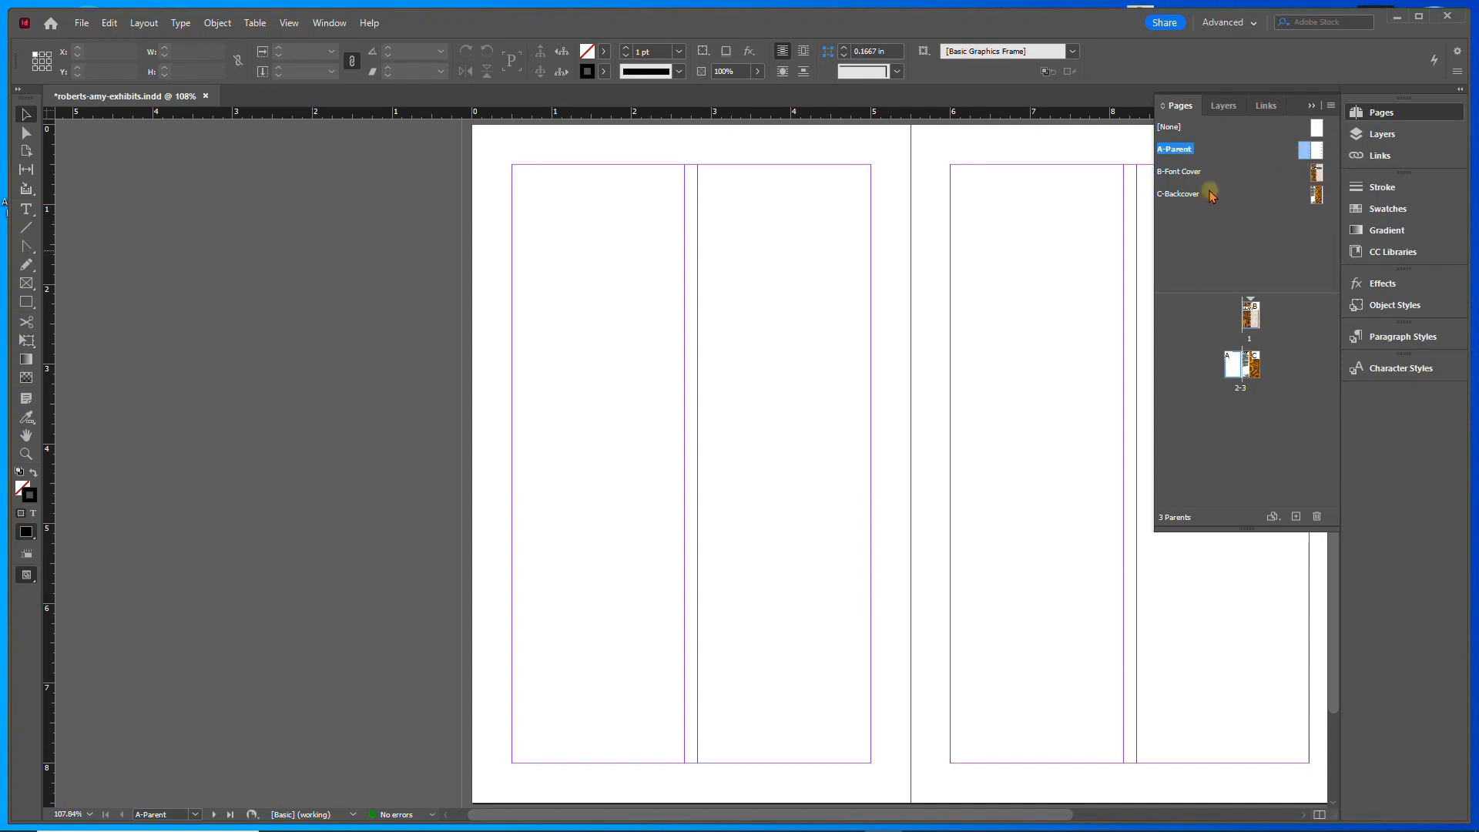
left_click(1224, 151)
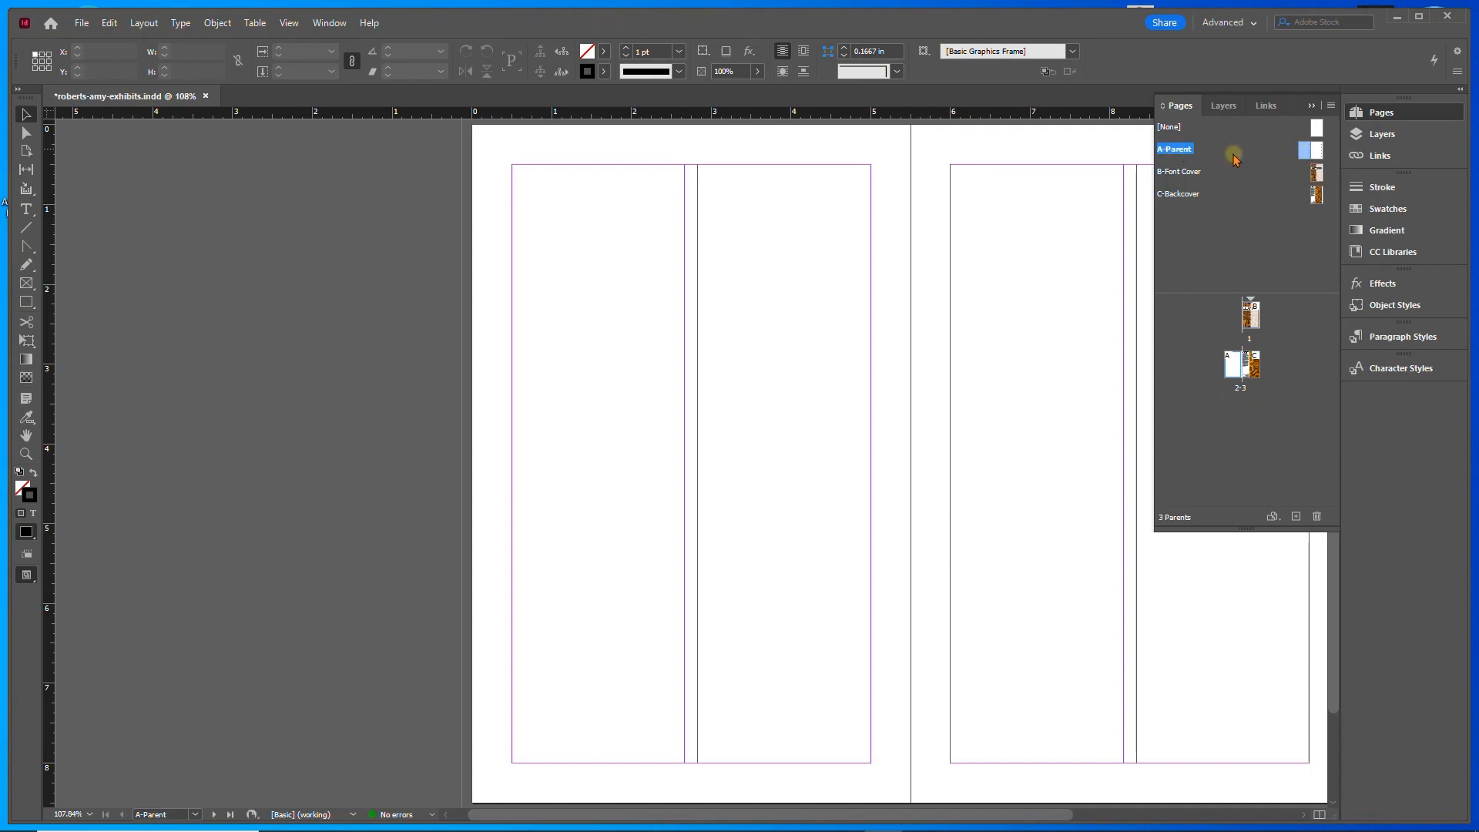
- Open page 2 of the document and return to the left-hand page of the A-Parent spread
double_click(1233, 366)
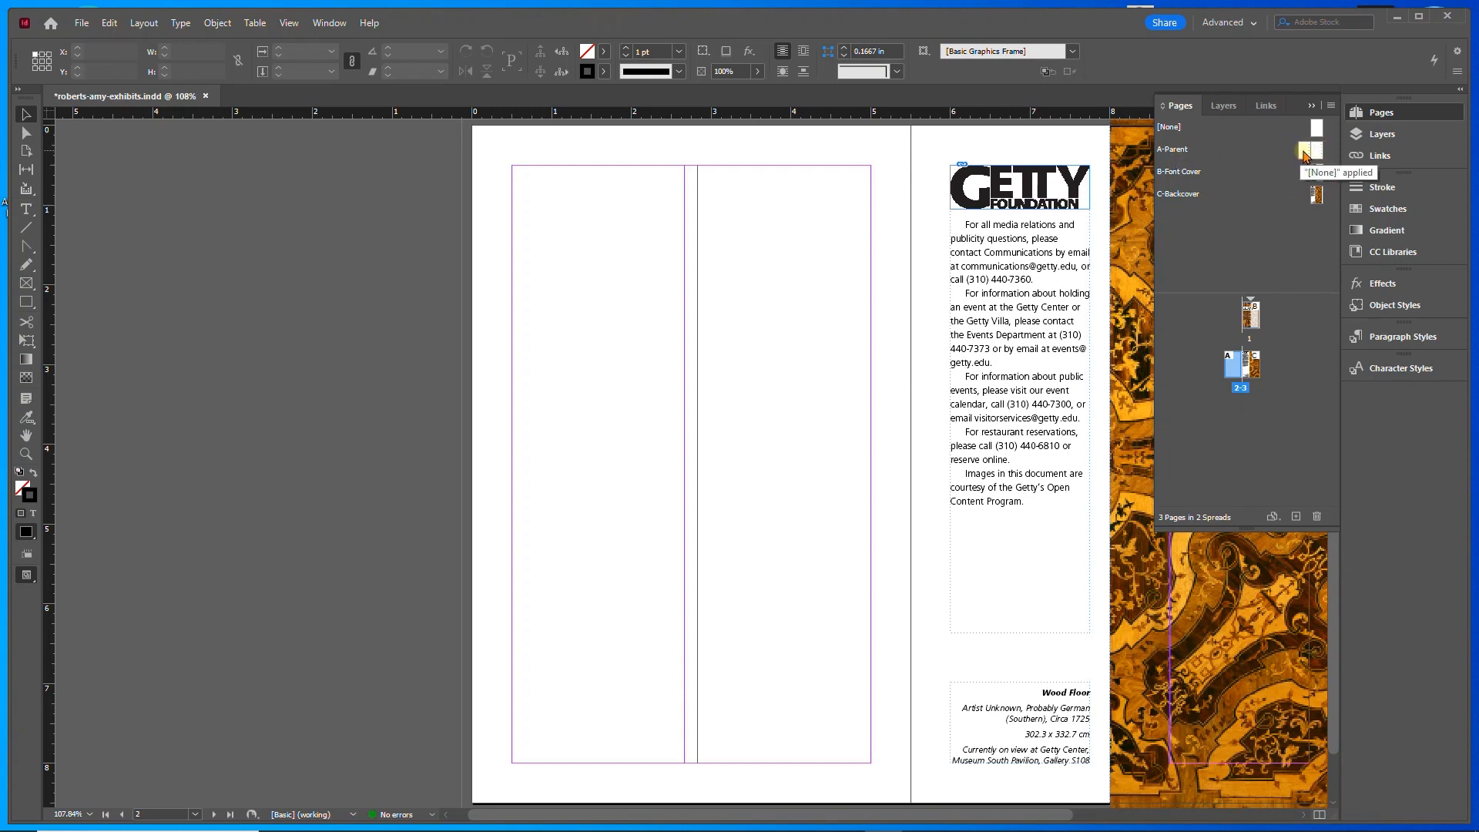
left_click(1305, 154)
double_click(1304, 154)
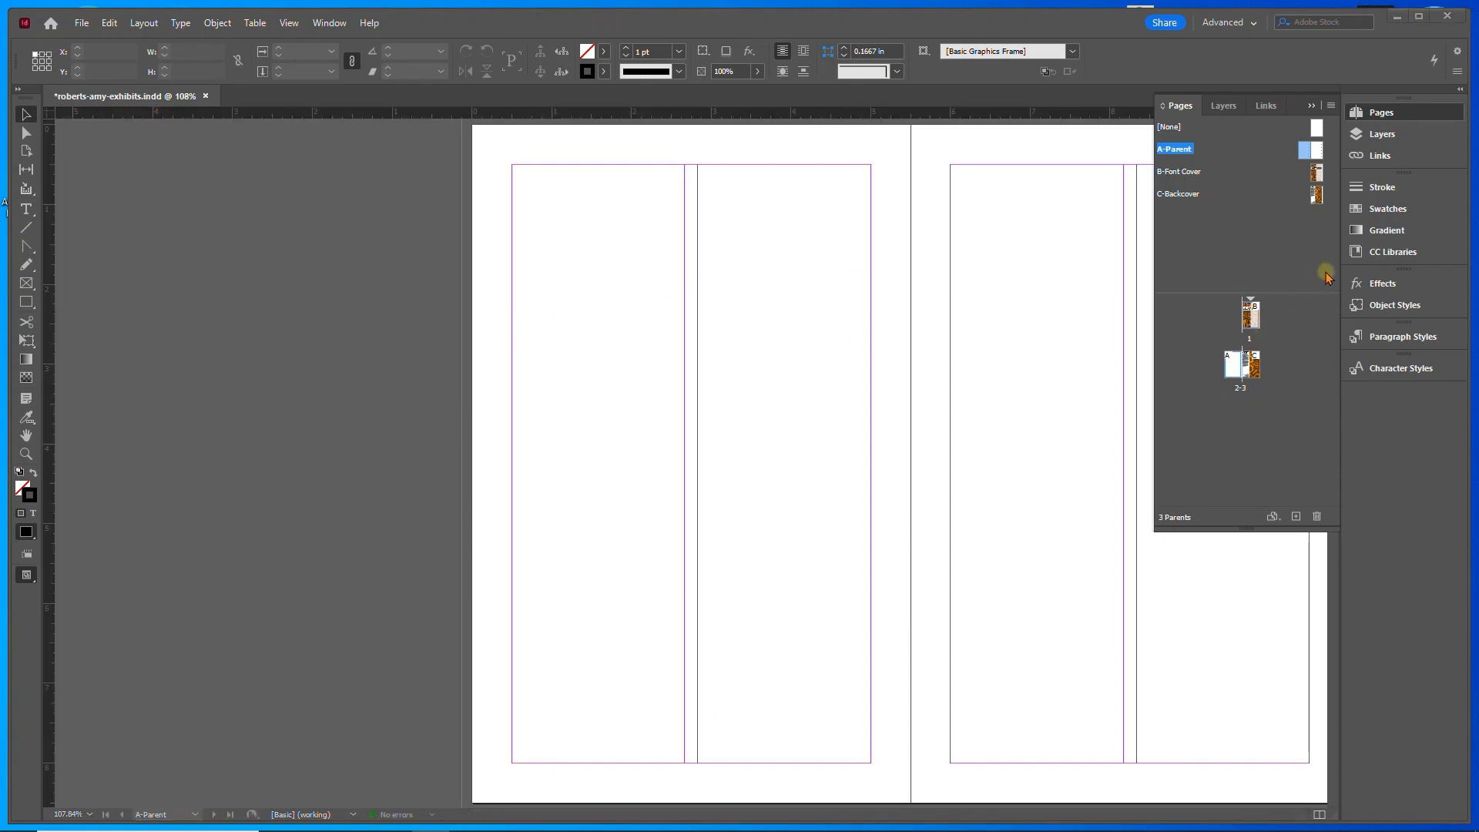
- Unlink the left A-Parent page's margins, set the bottom margin to 3.5 in, and shorten the text frame to that margin with the Gap tool
left_click(157, 28)
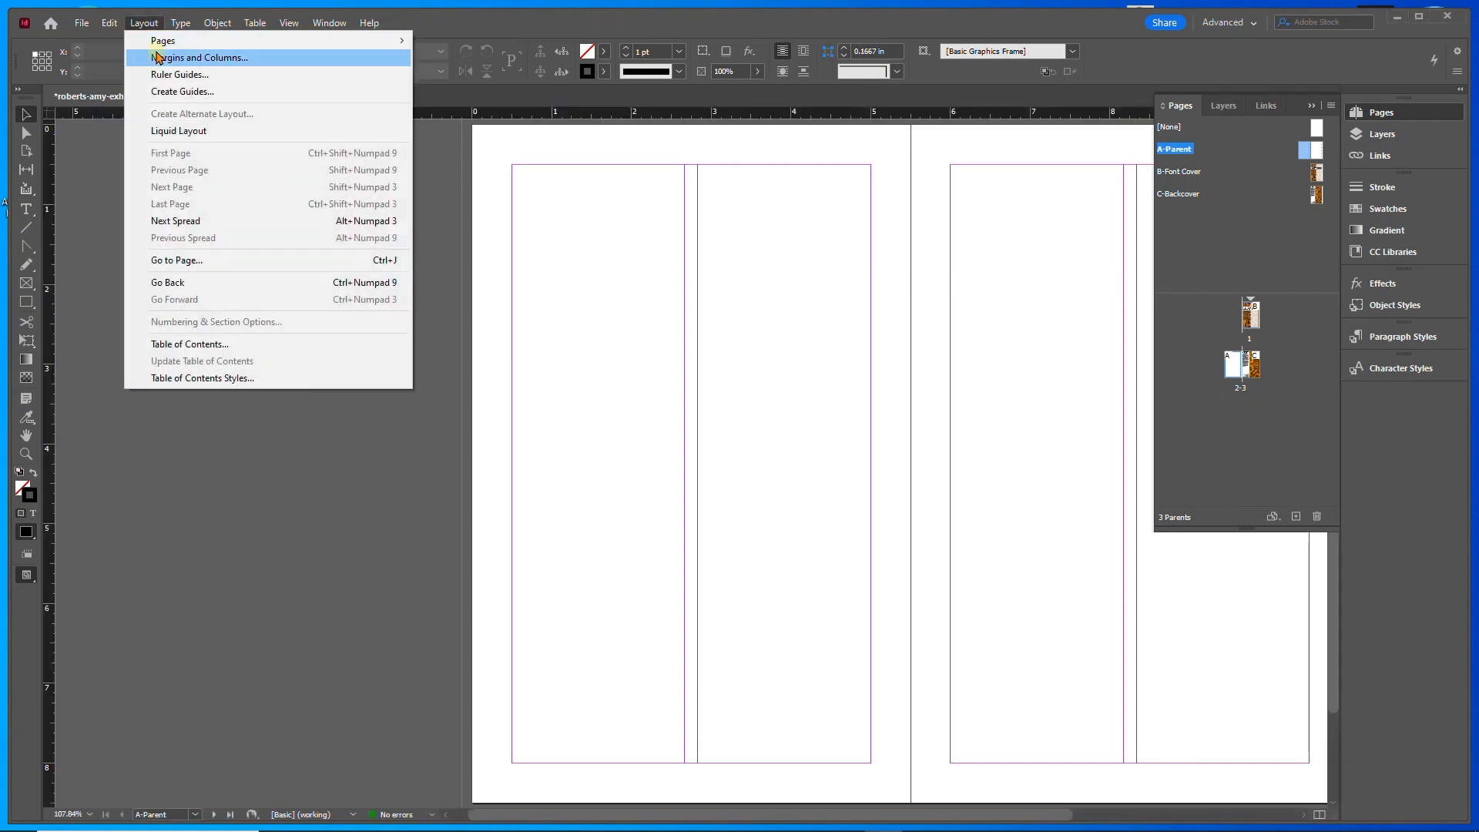
left_click(157, 57)
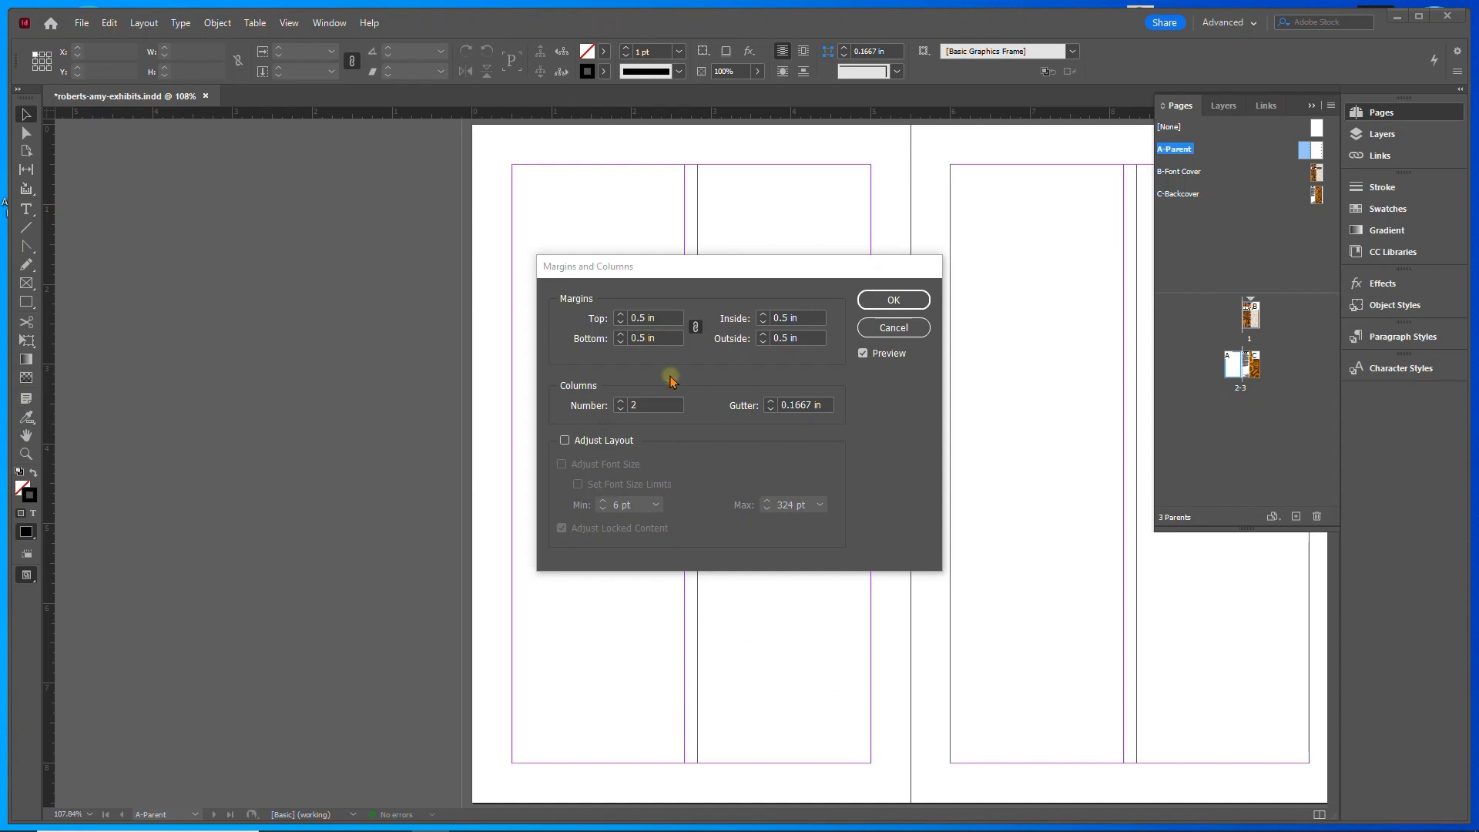
left_click(696, 329)
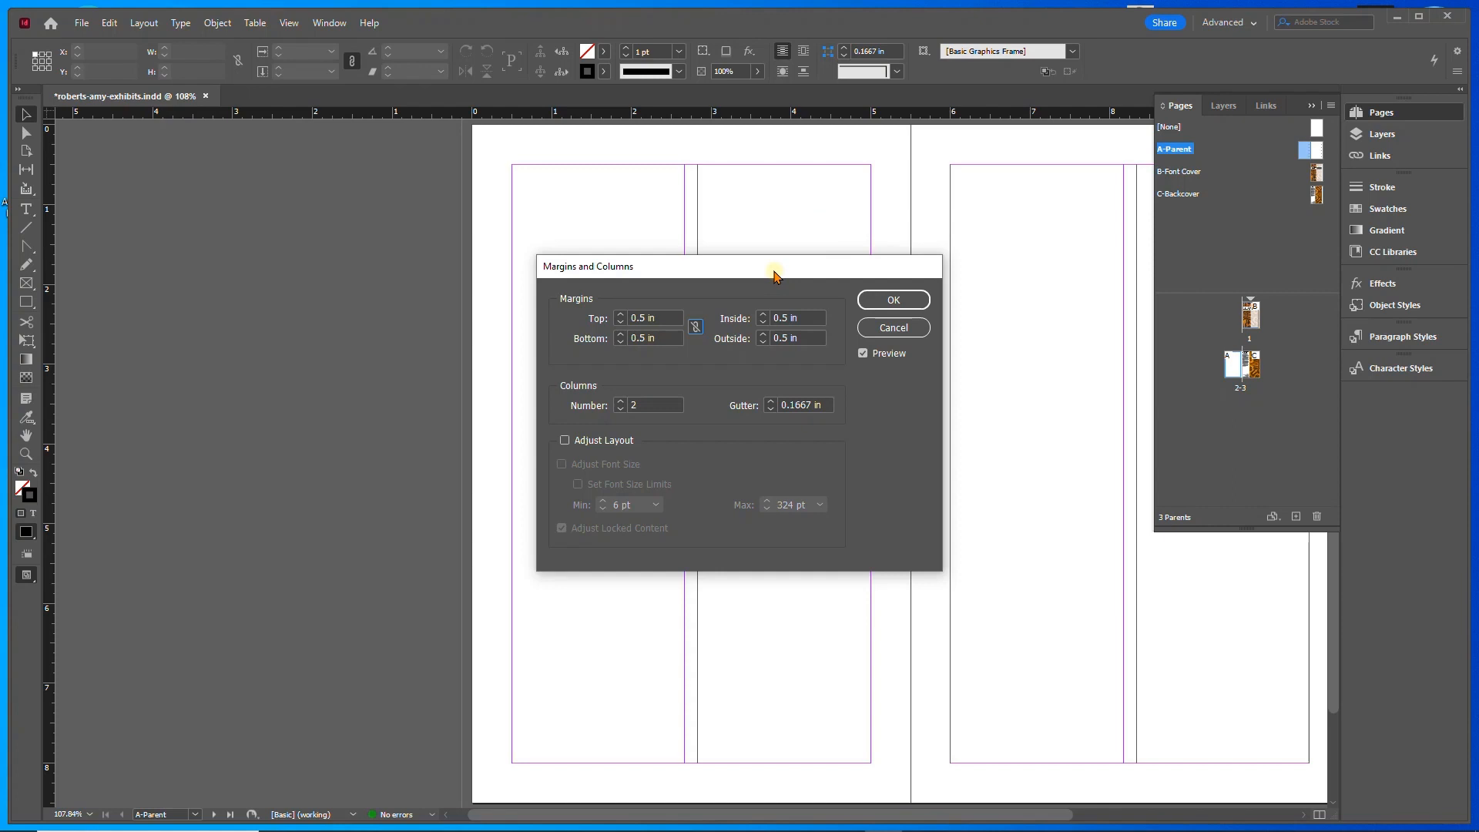
double_click(647, 336)
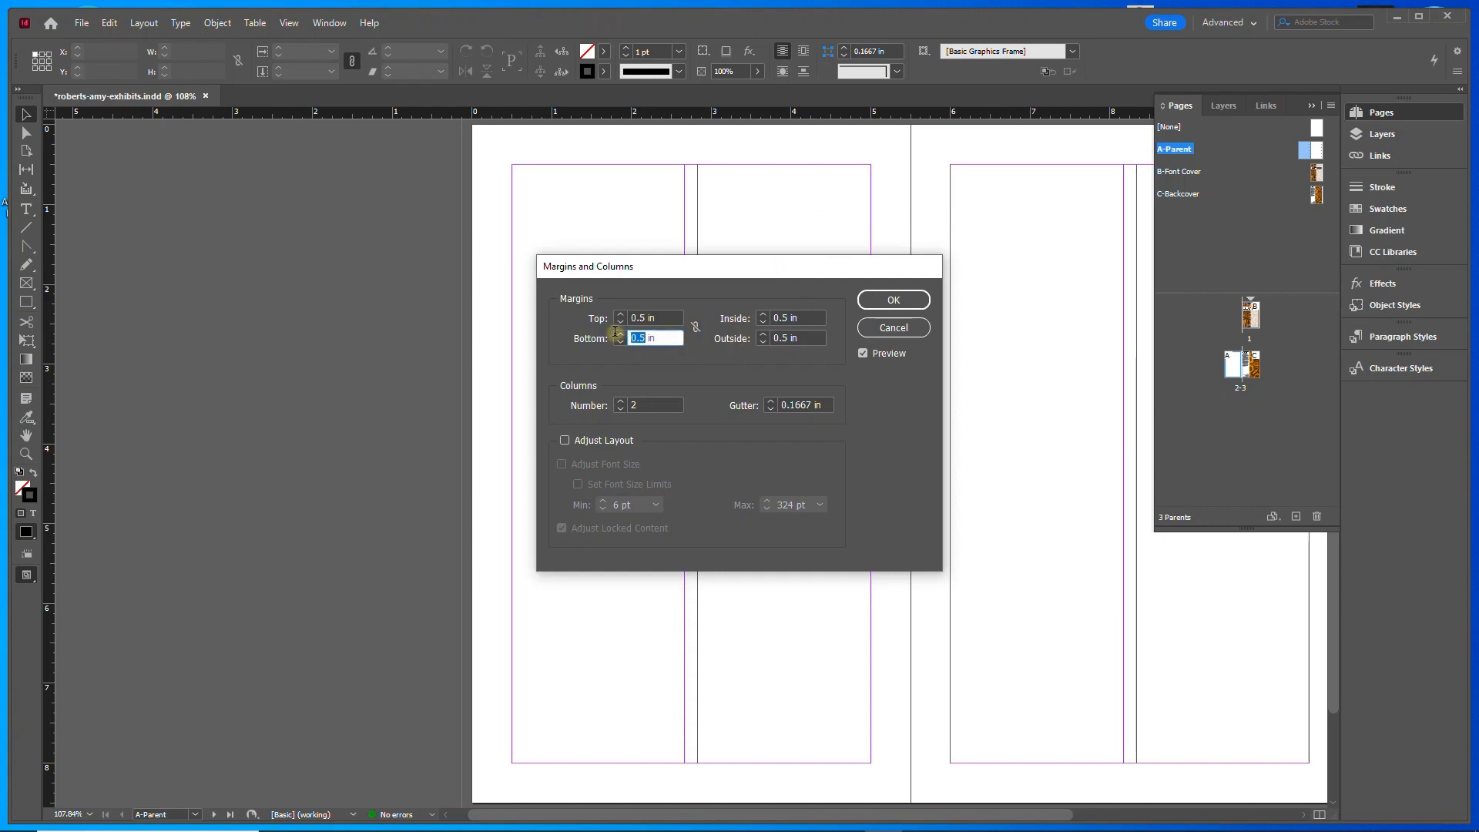
type("3.5")
left_click(799, 338)
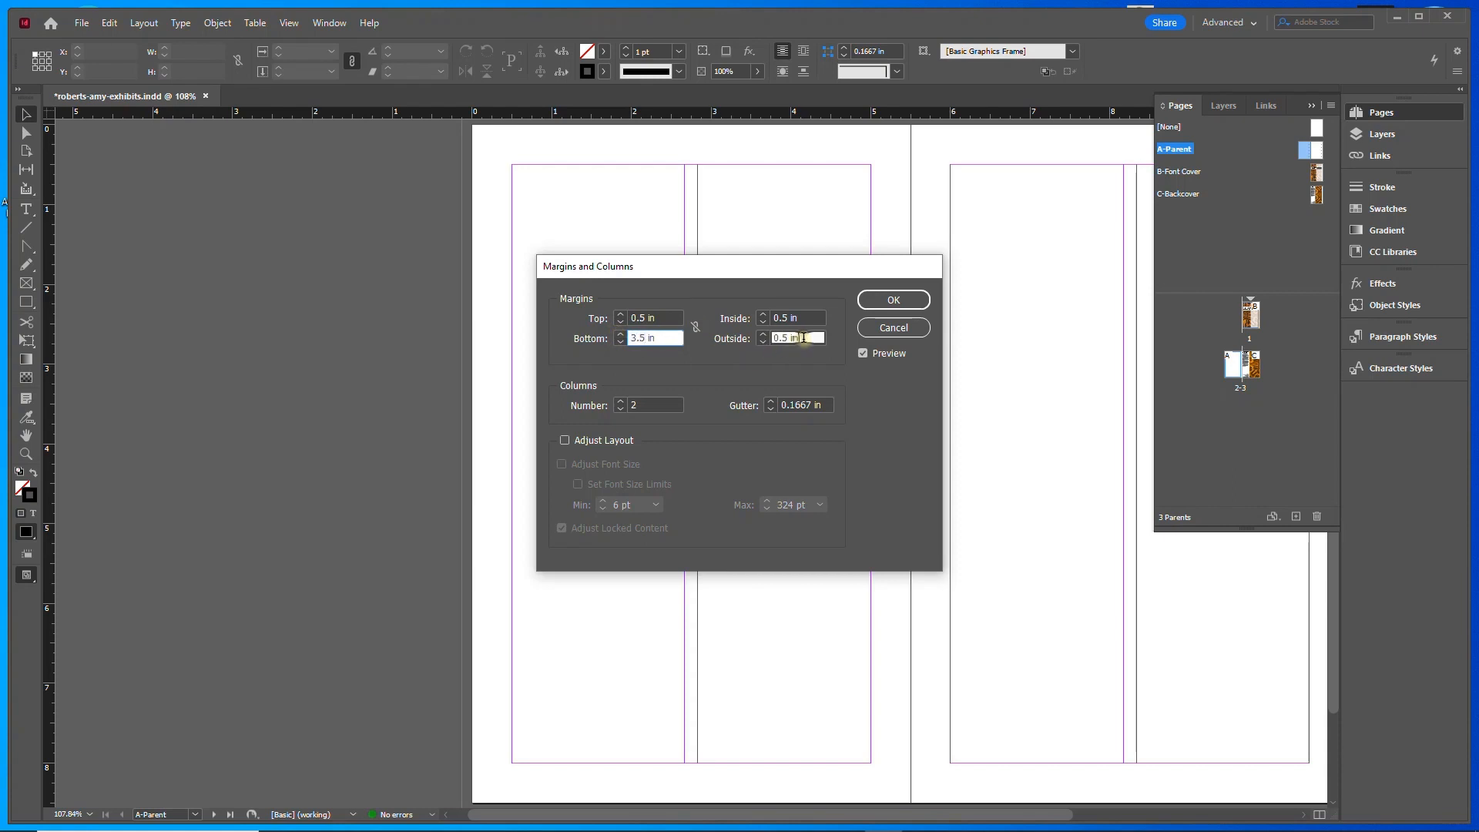
left_click_drag(754, 283, 321, 255)
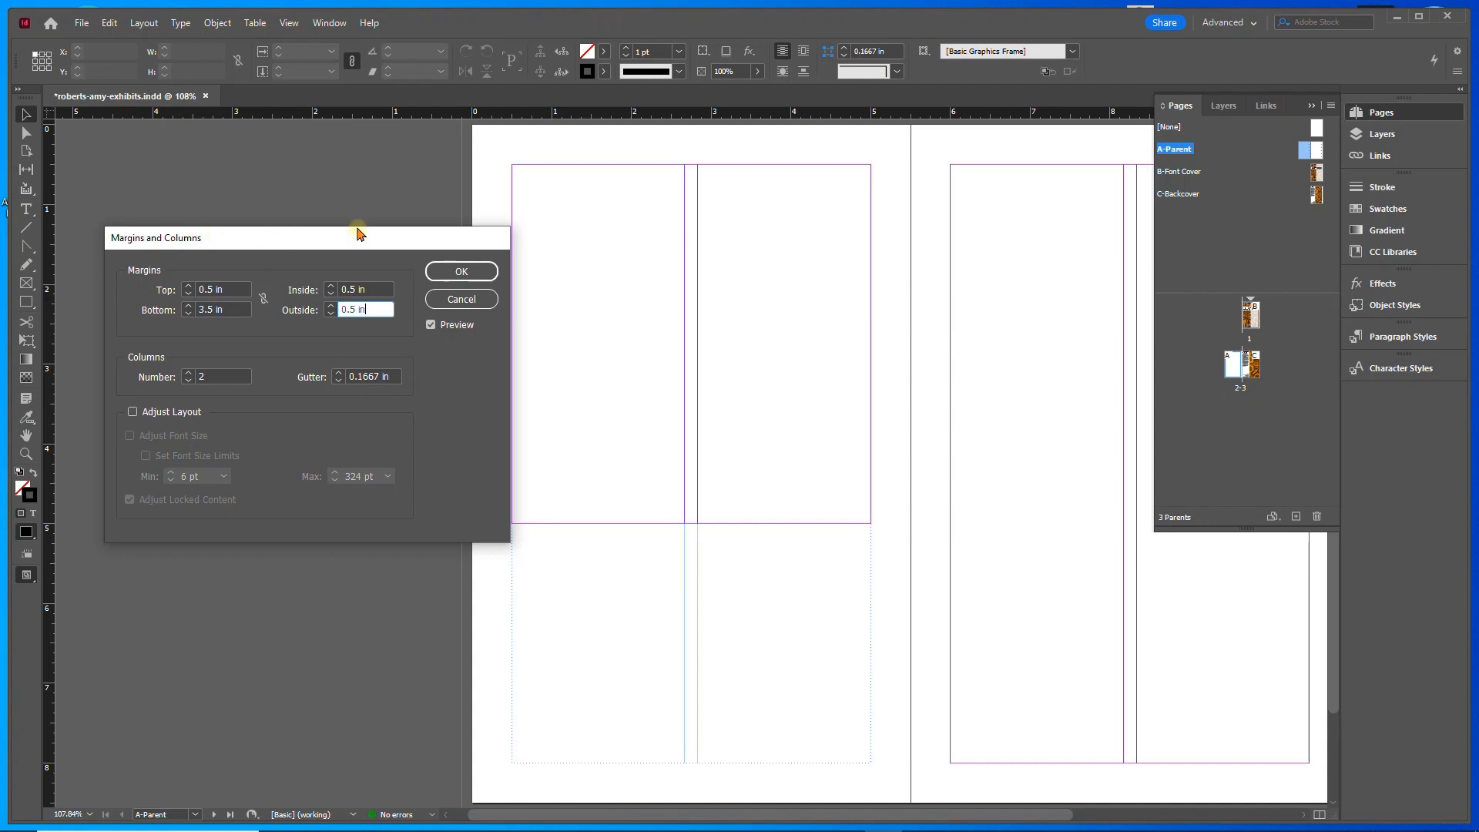
left_click(460, 274)
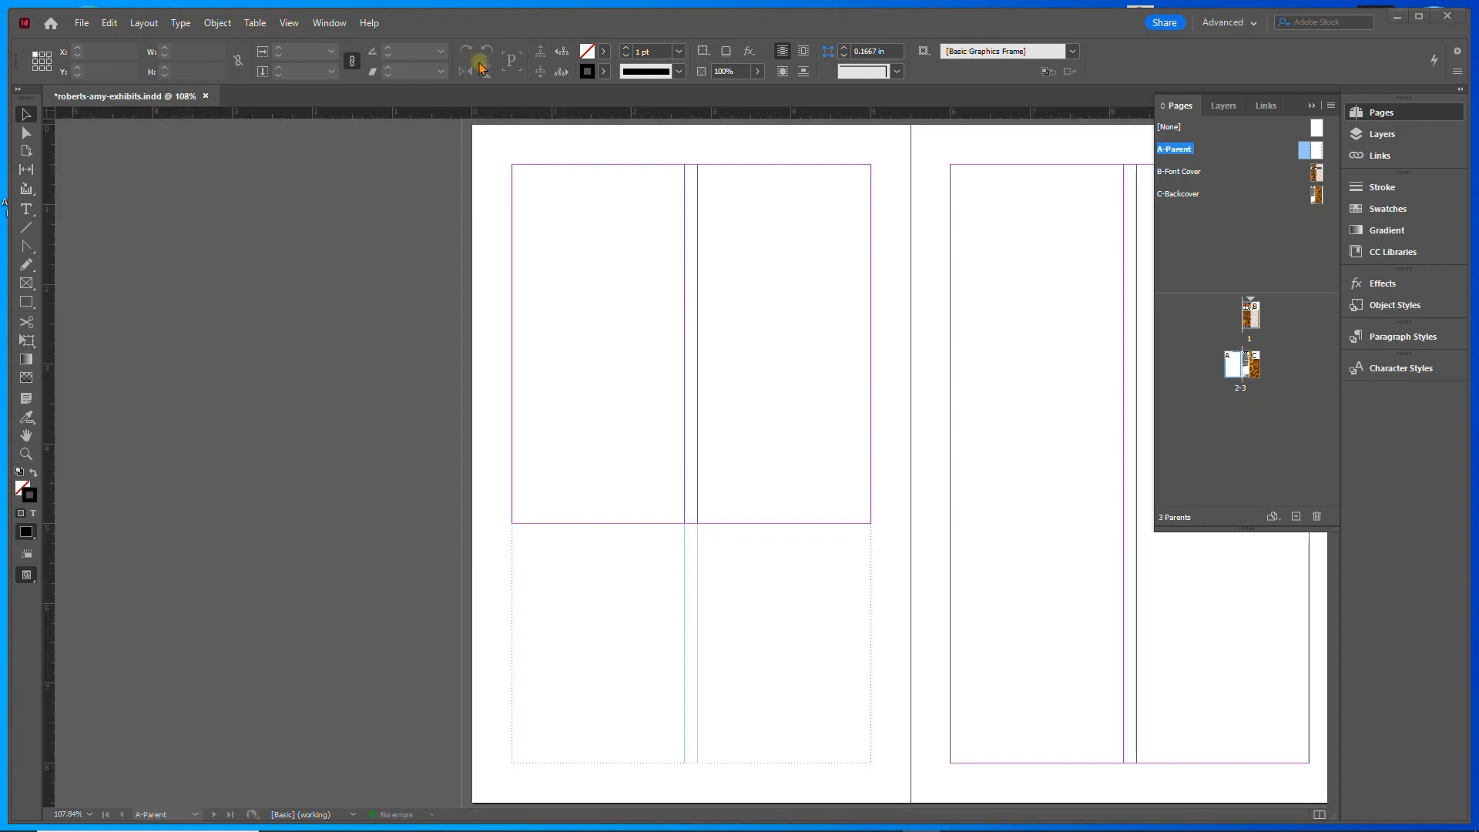
left_click(22, 173)
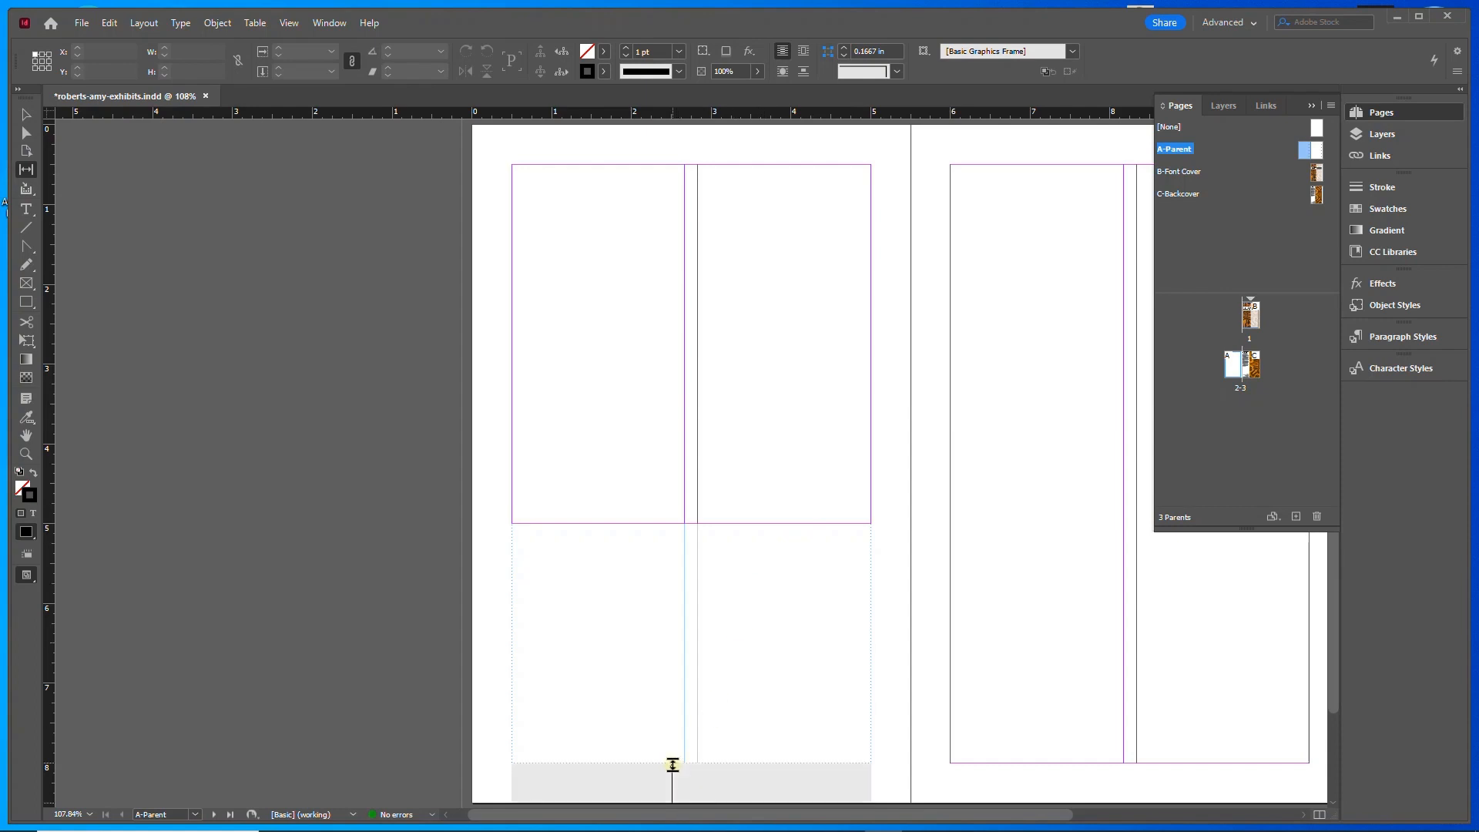
left_click_drag(672, 765, 649, 525)
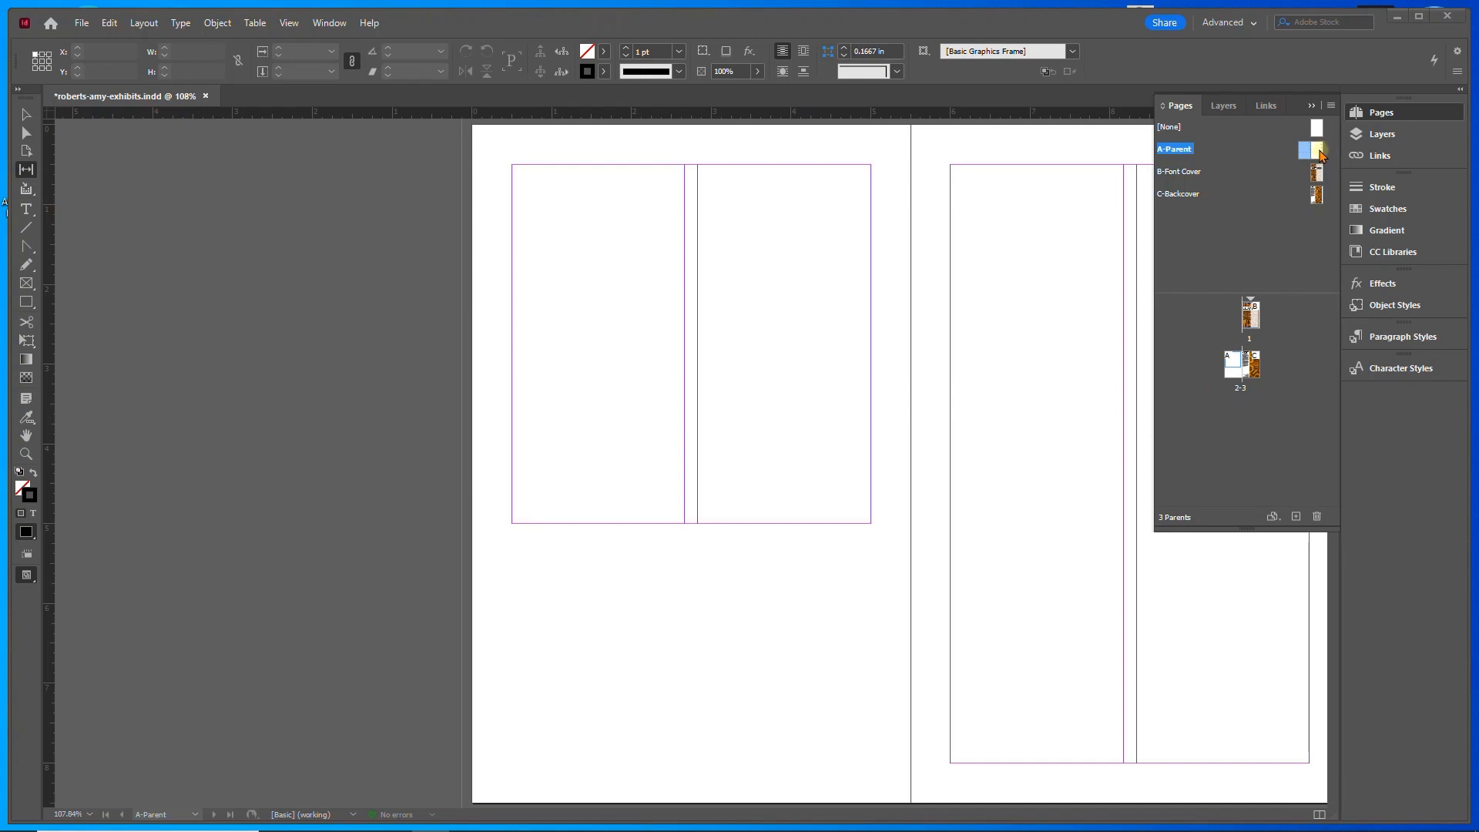
- Set the right-hand A-Parent page's bottom margin to 6.5 in with Adjust Layout enabled
left_click(1319, 152)
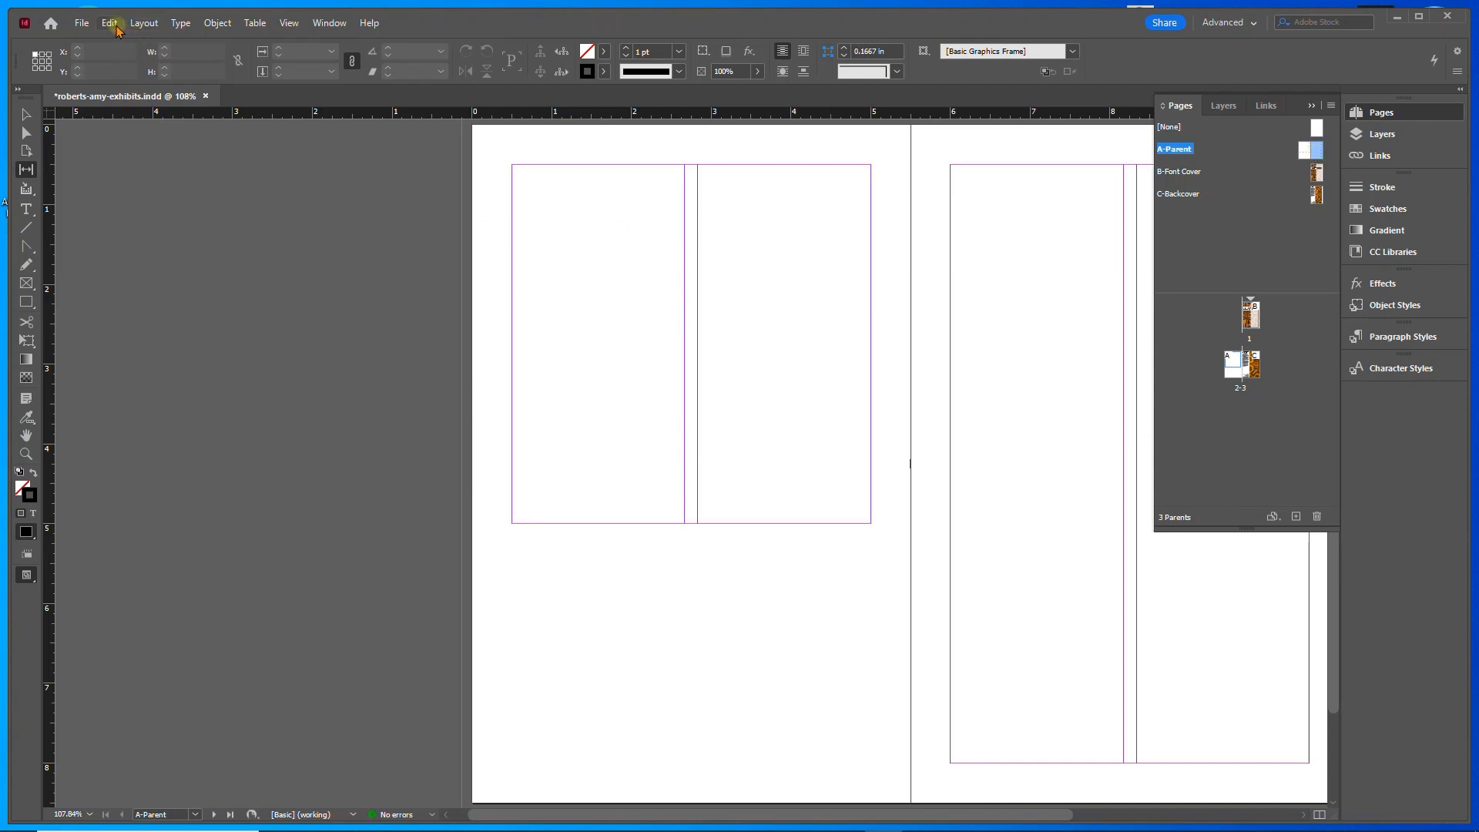
left_click(142, 23)
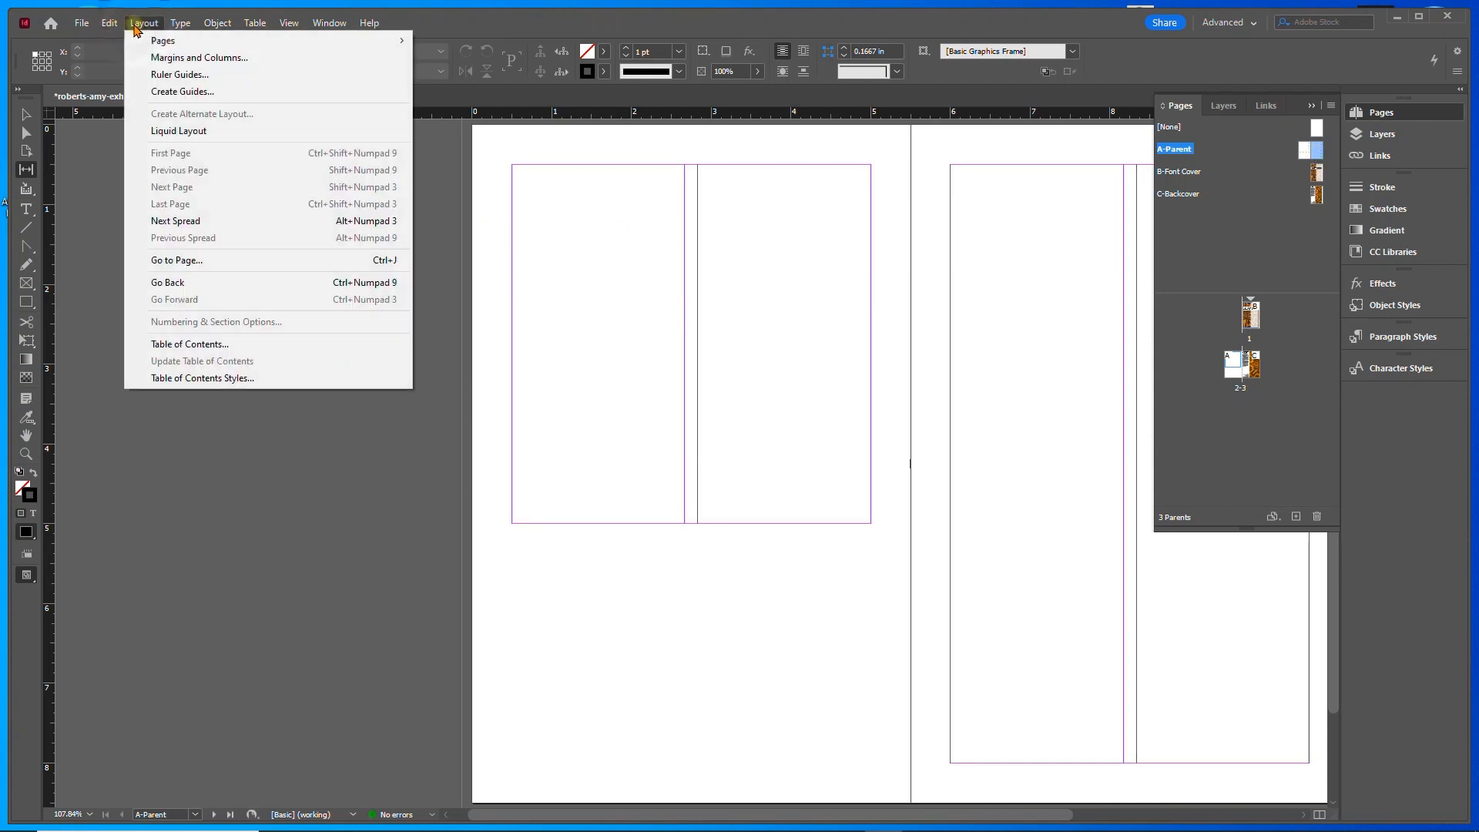
left_click(158, 59)
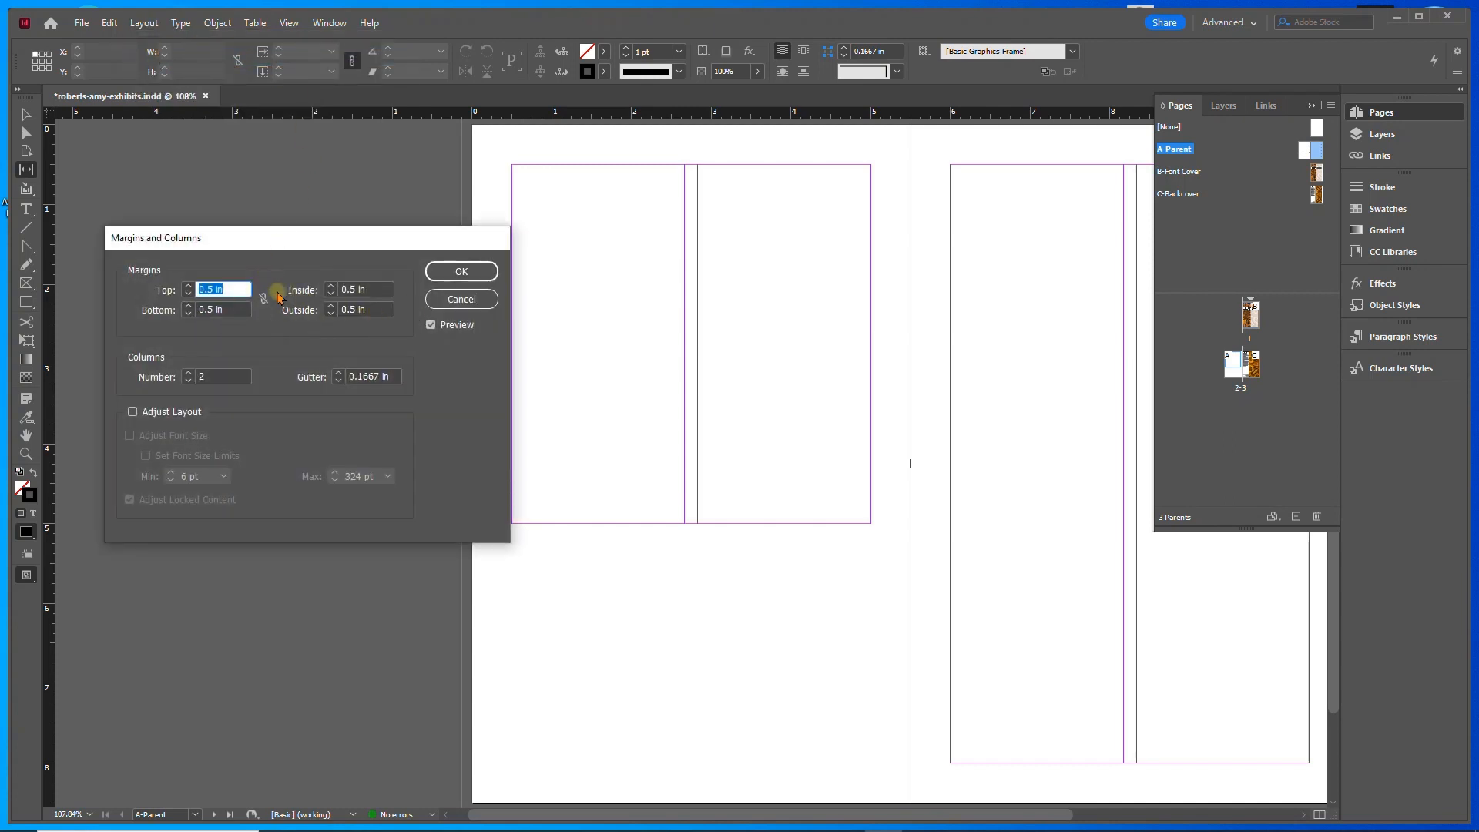
left_click(188, 310)
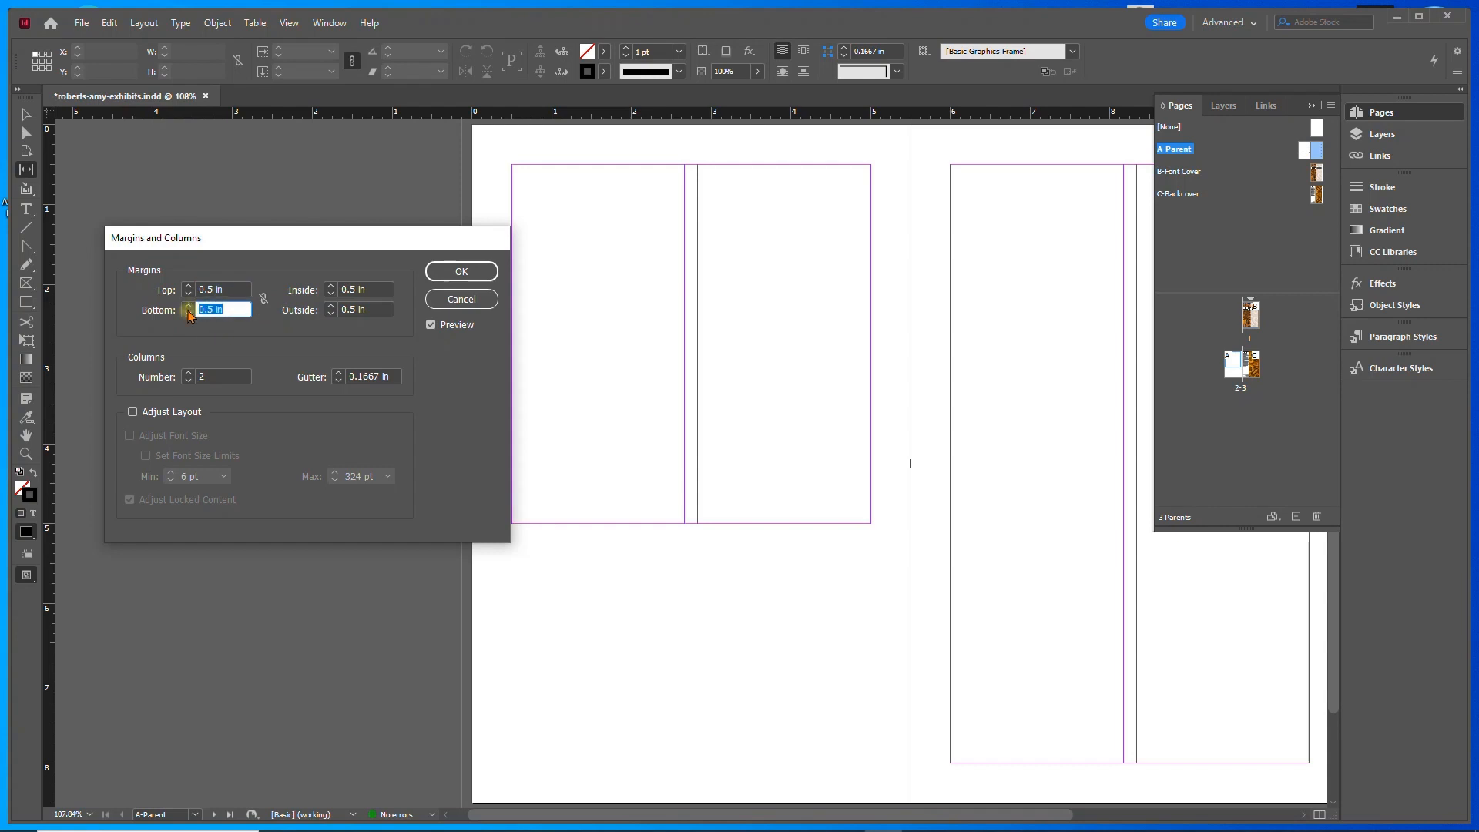
type("6")
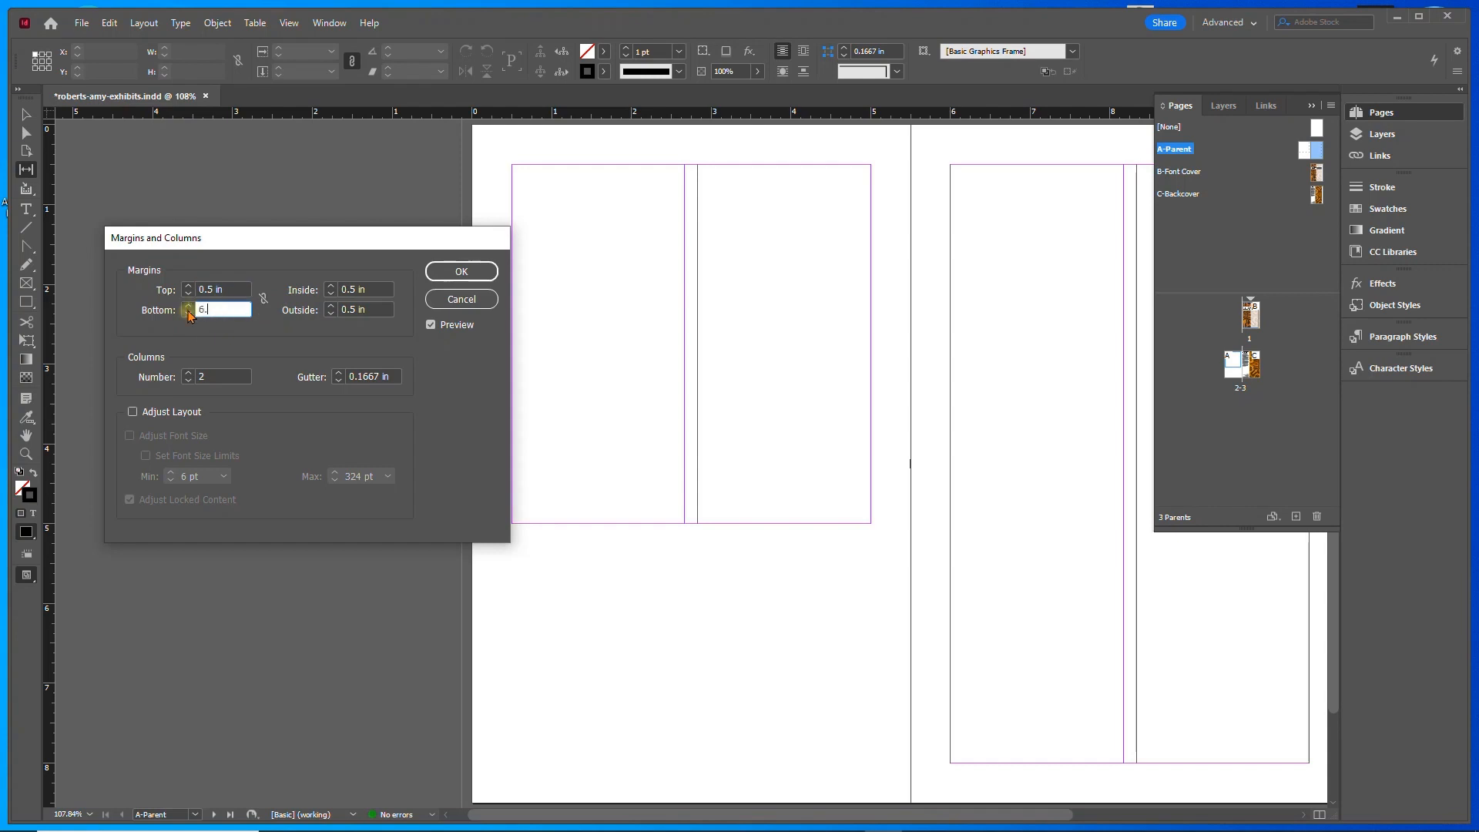
type(".5")
left_click(132, 412)
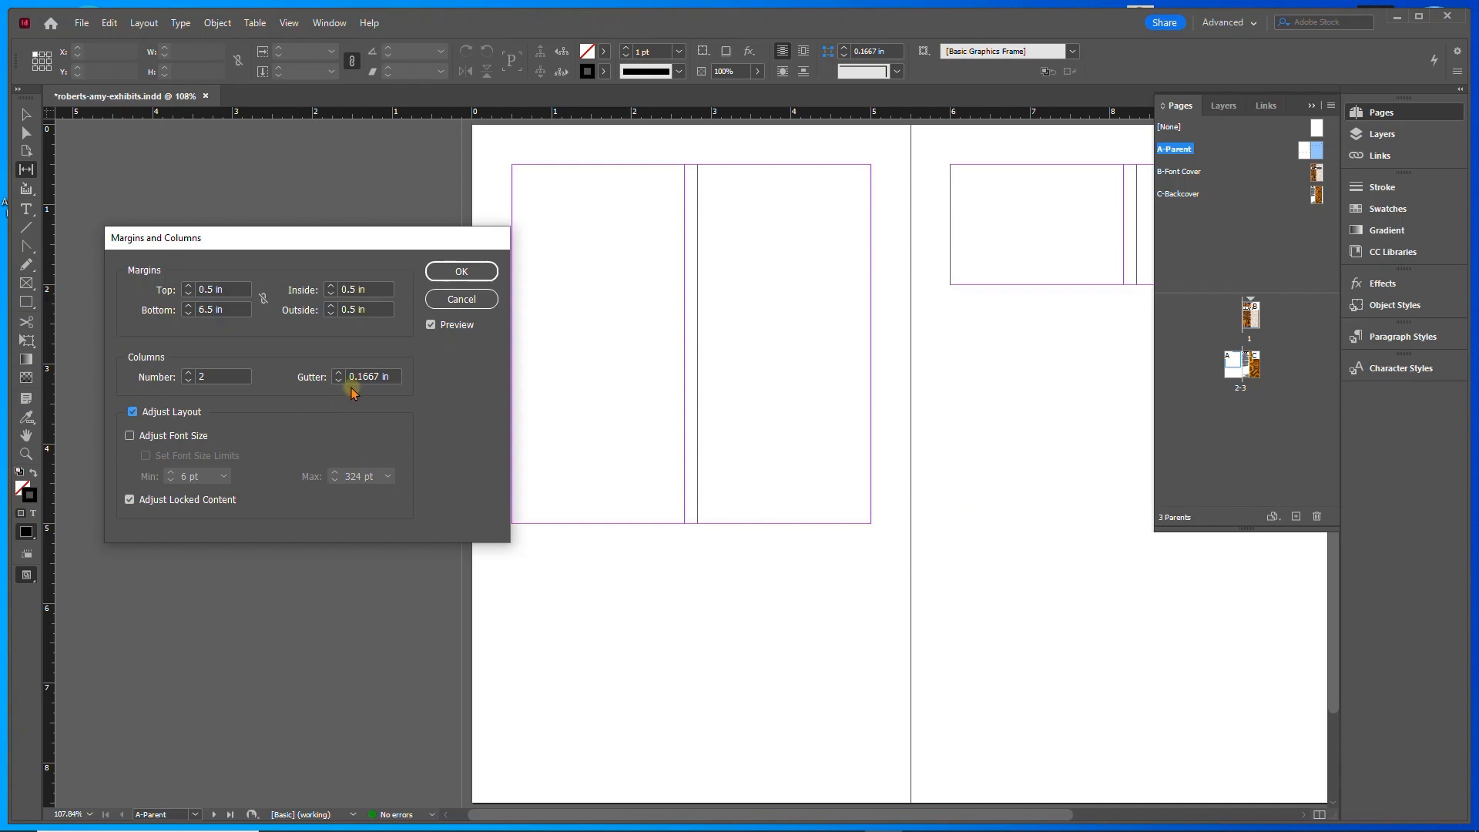
left_click(462, 272)
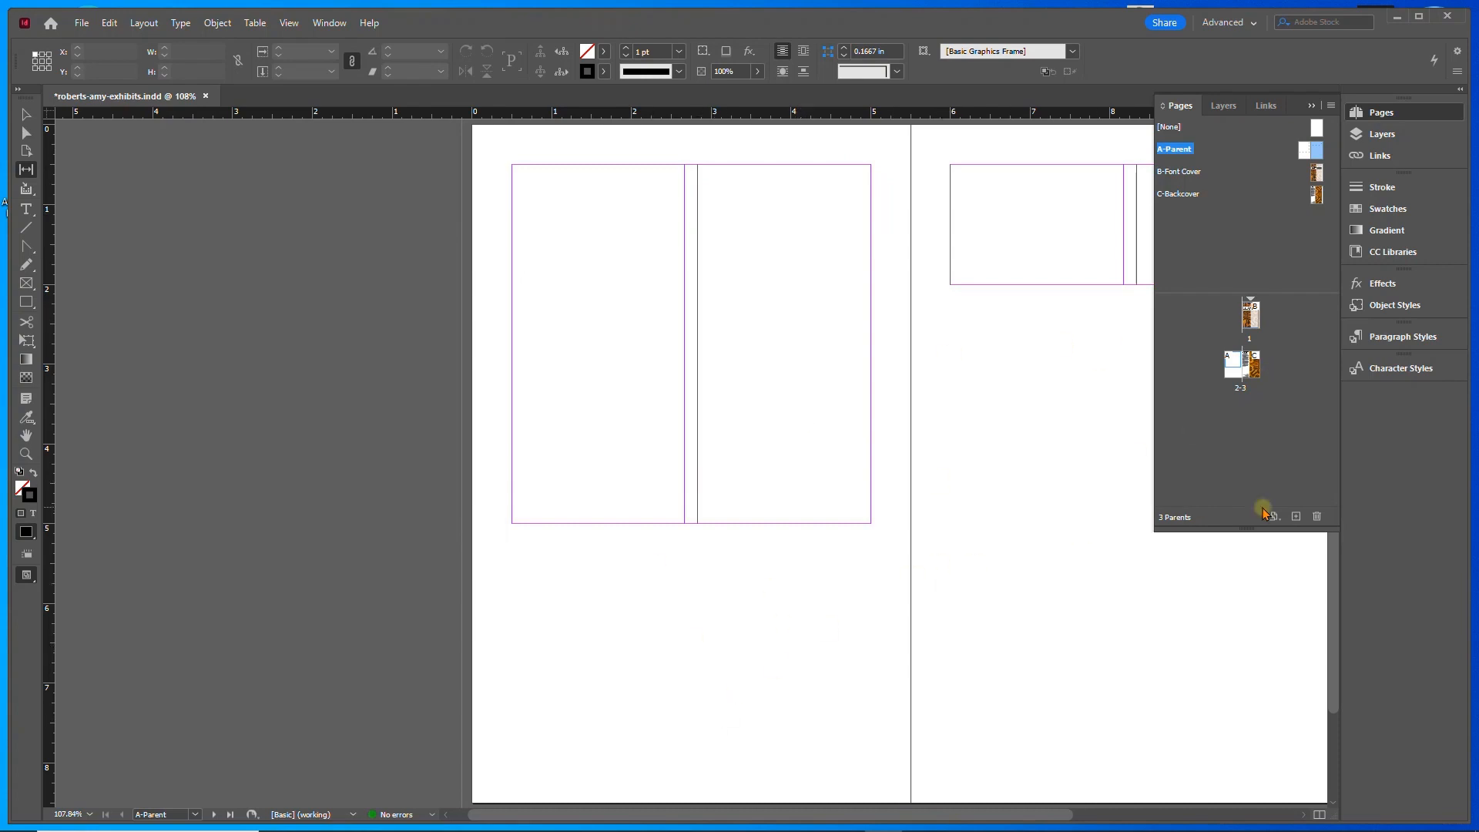
- Create a text frame about 3.17 in wide and 2.24 in high below the margin area on the left A-Parent page
key("v")
left_click_drag(990, 408, 738, 406)
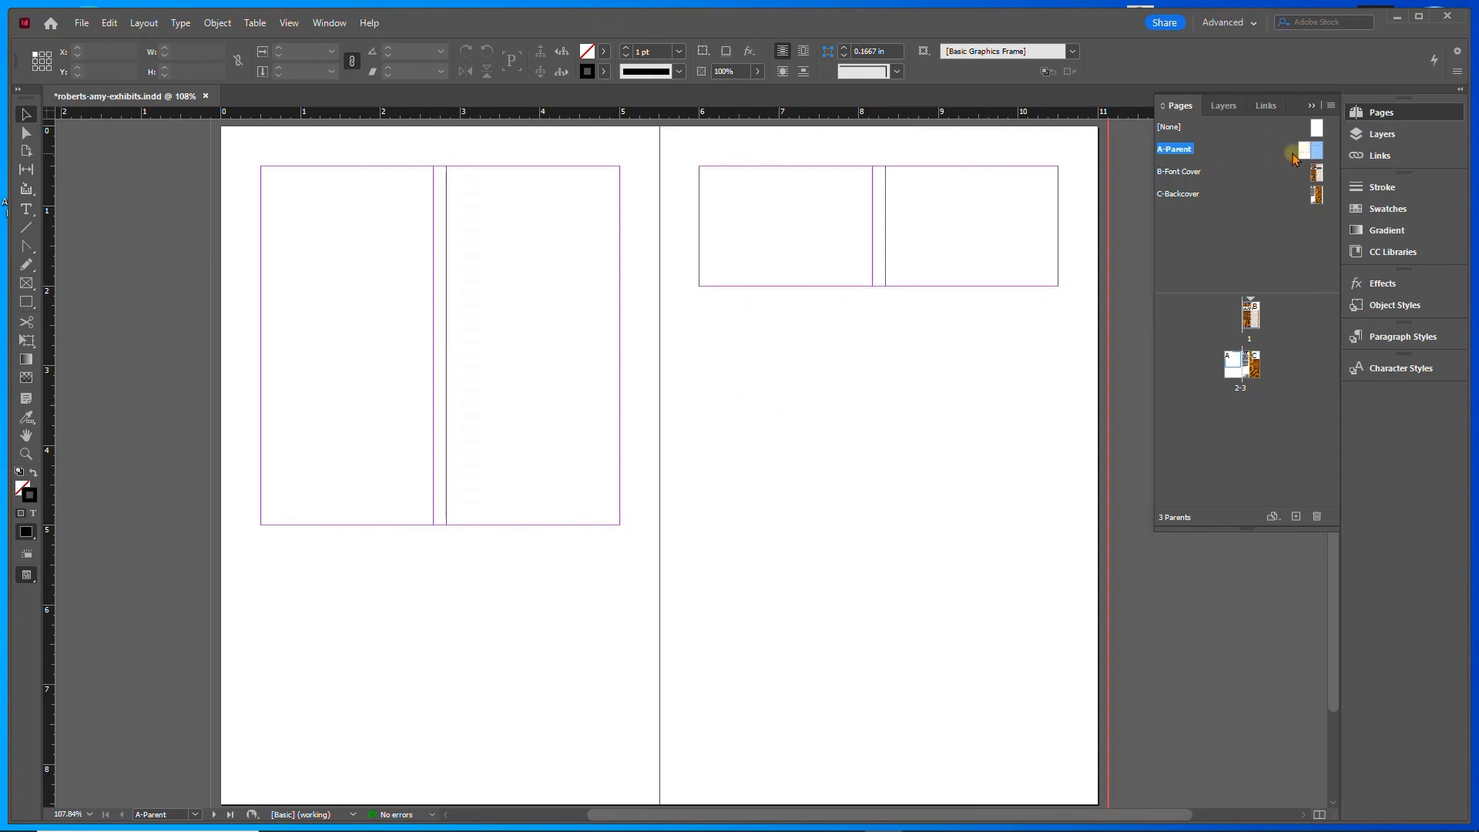
double_click(1175, 150)
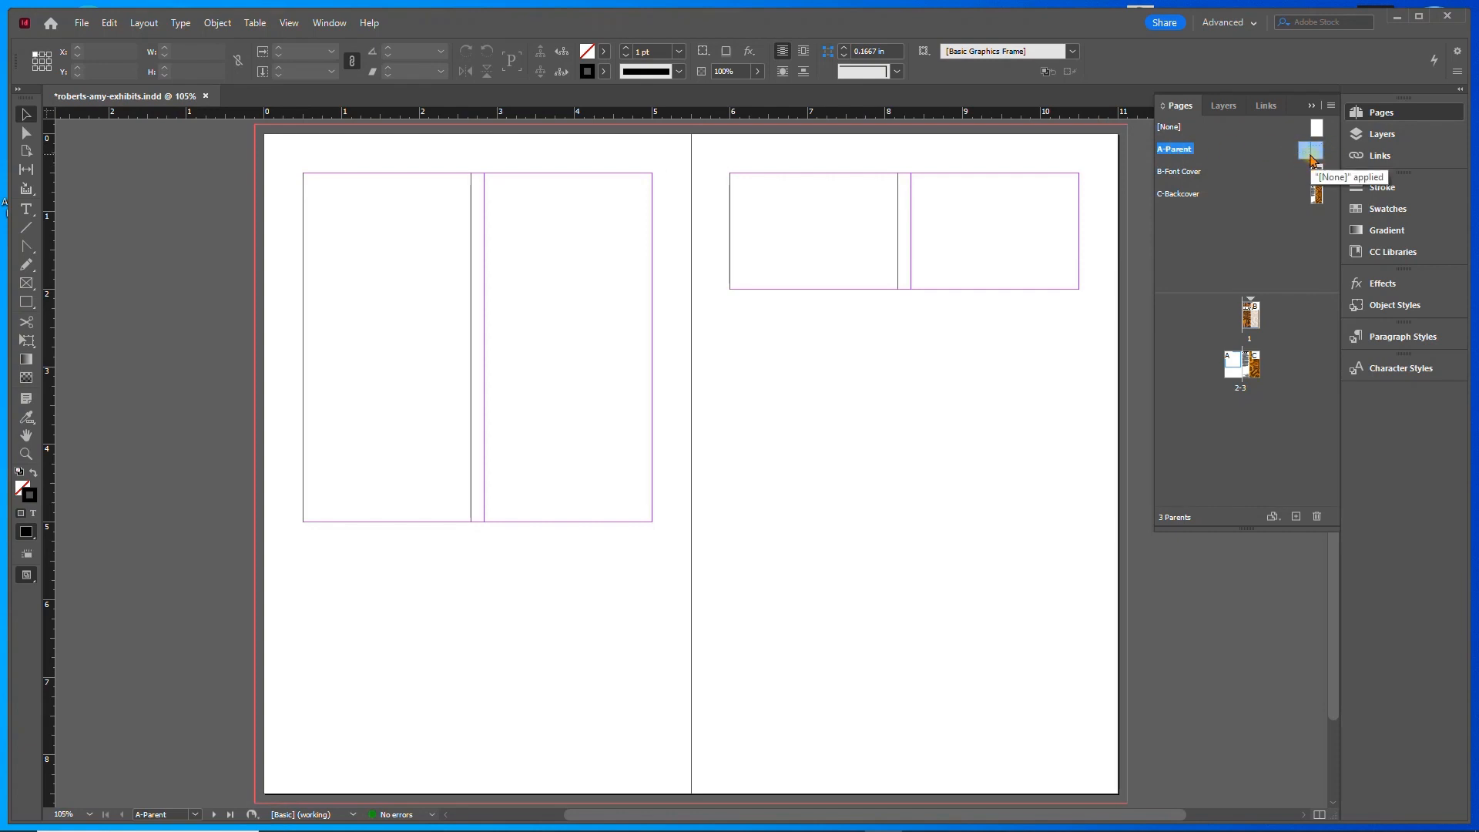
left_click(26, 208)
left_click_drag(298, 585, 545, 761)
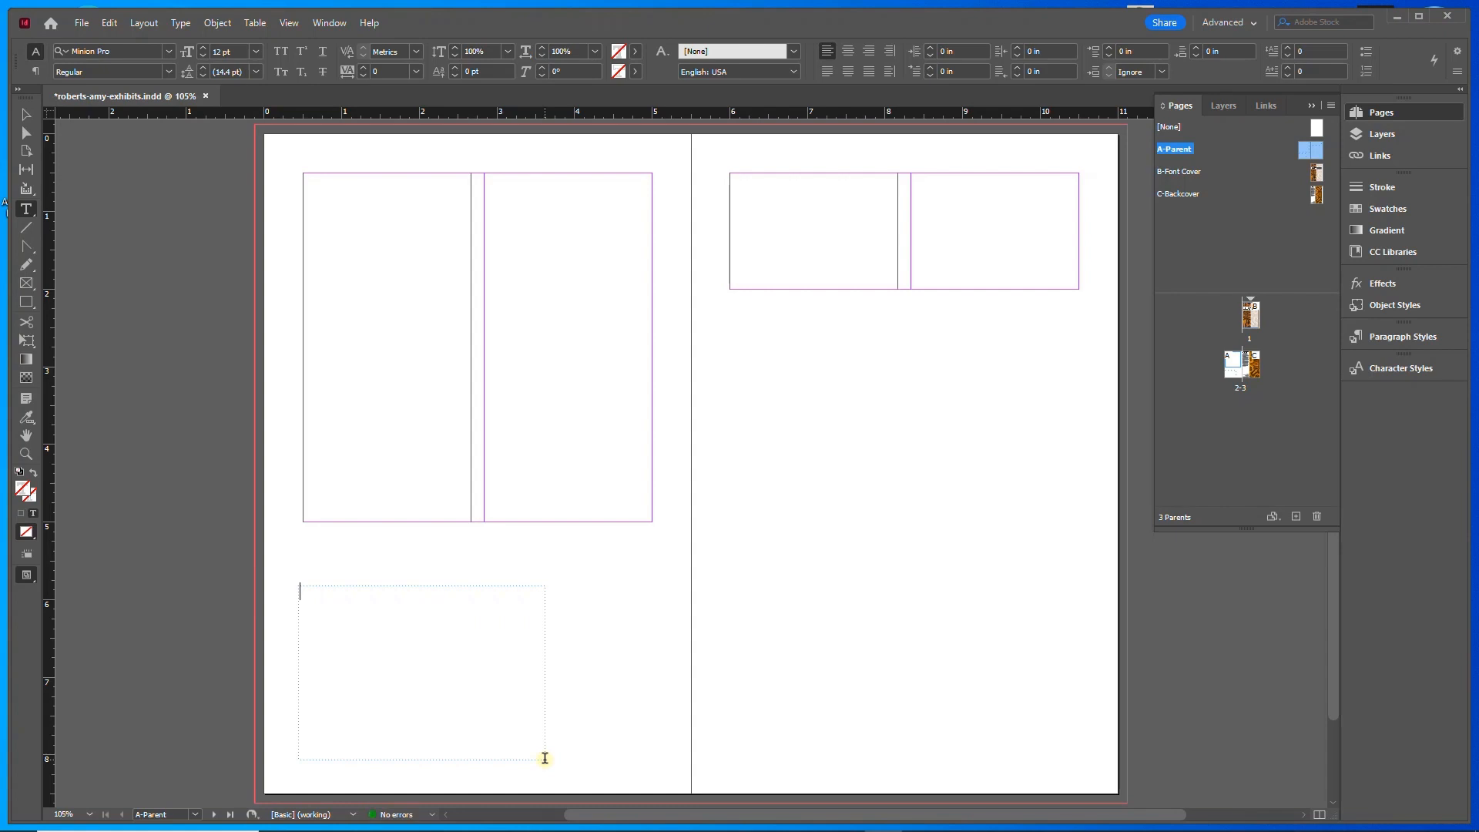
left_click(26, 116)
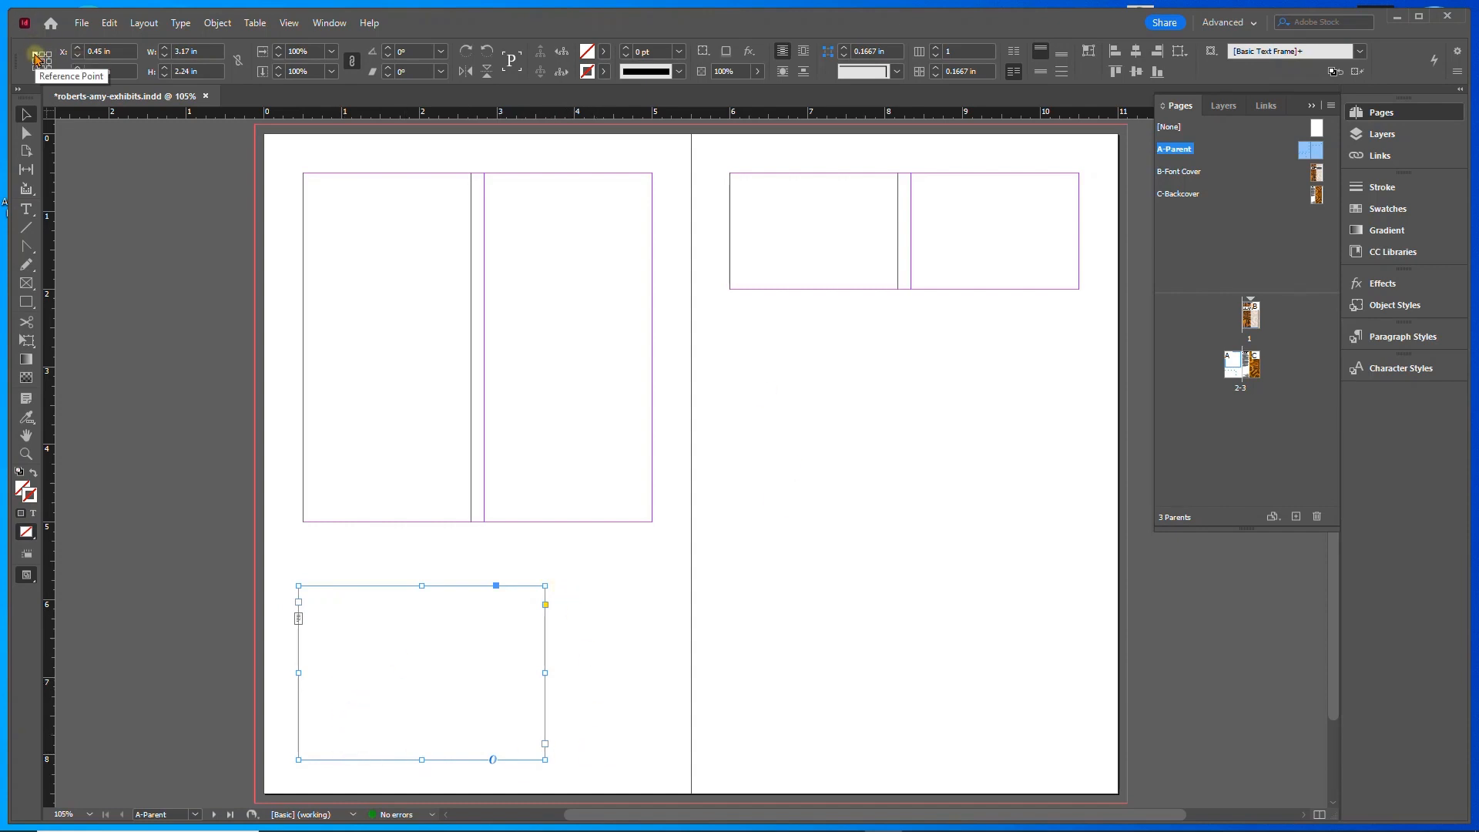
- Position the new text frame at X -0.125 in and Y 5.25 in, and size it 3 in wide by 2.5 in high
left_click_drag(114, 52, 6, 22)
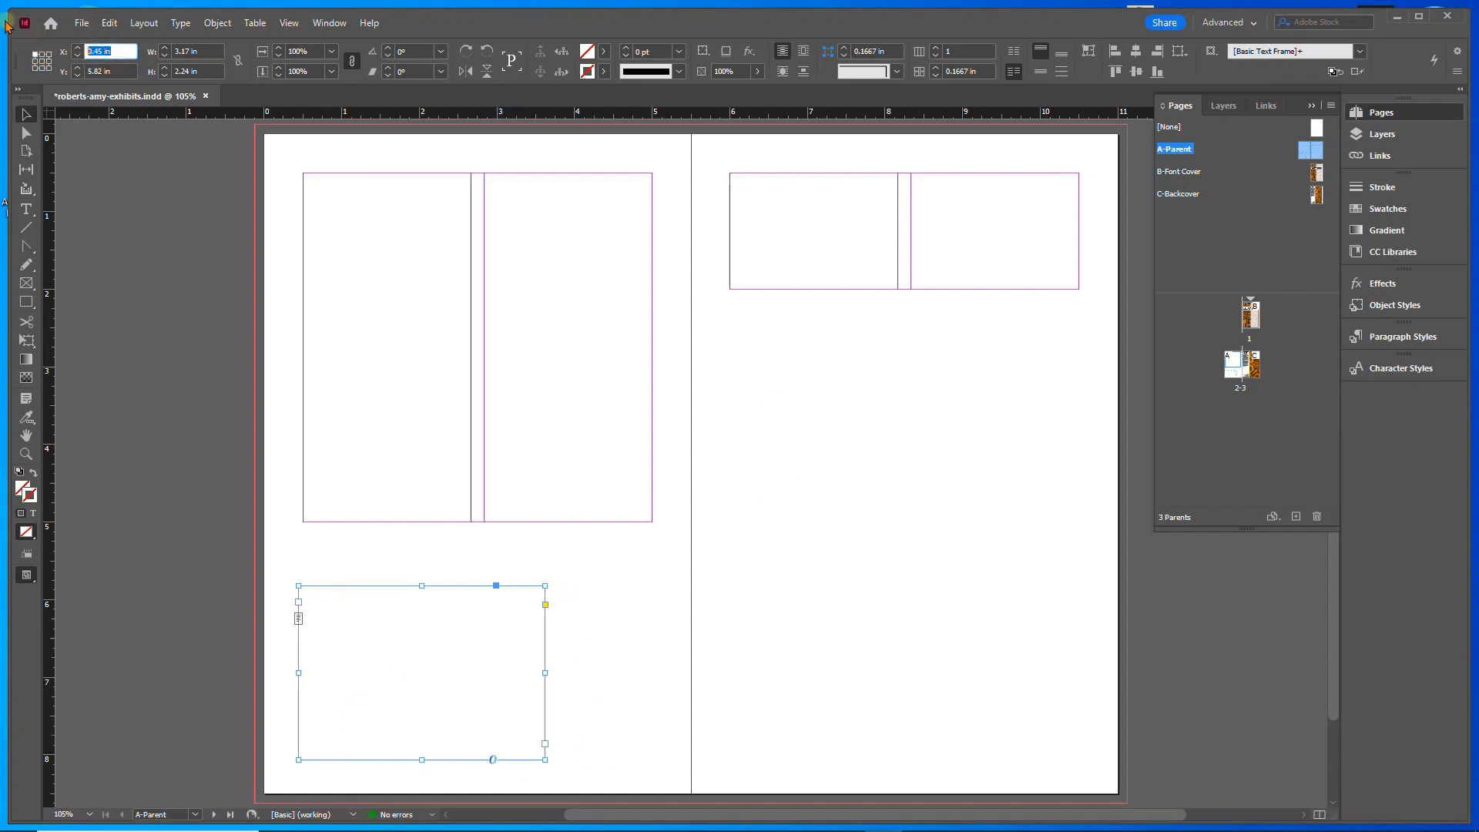
type("-0.125")
key("Tab")
type("58.")
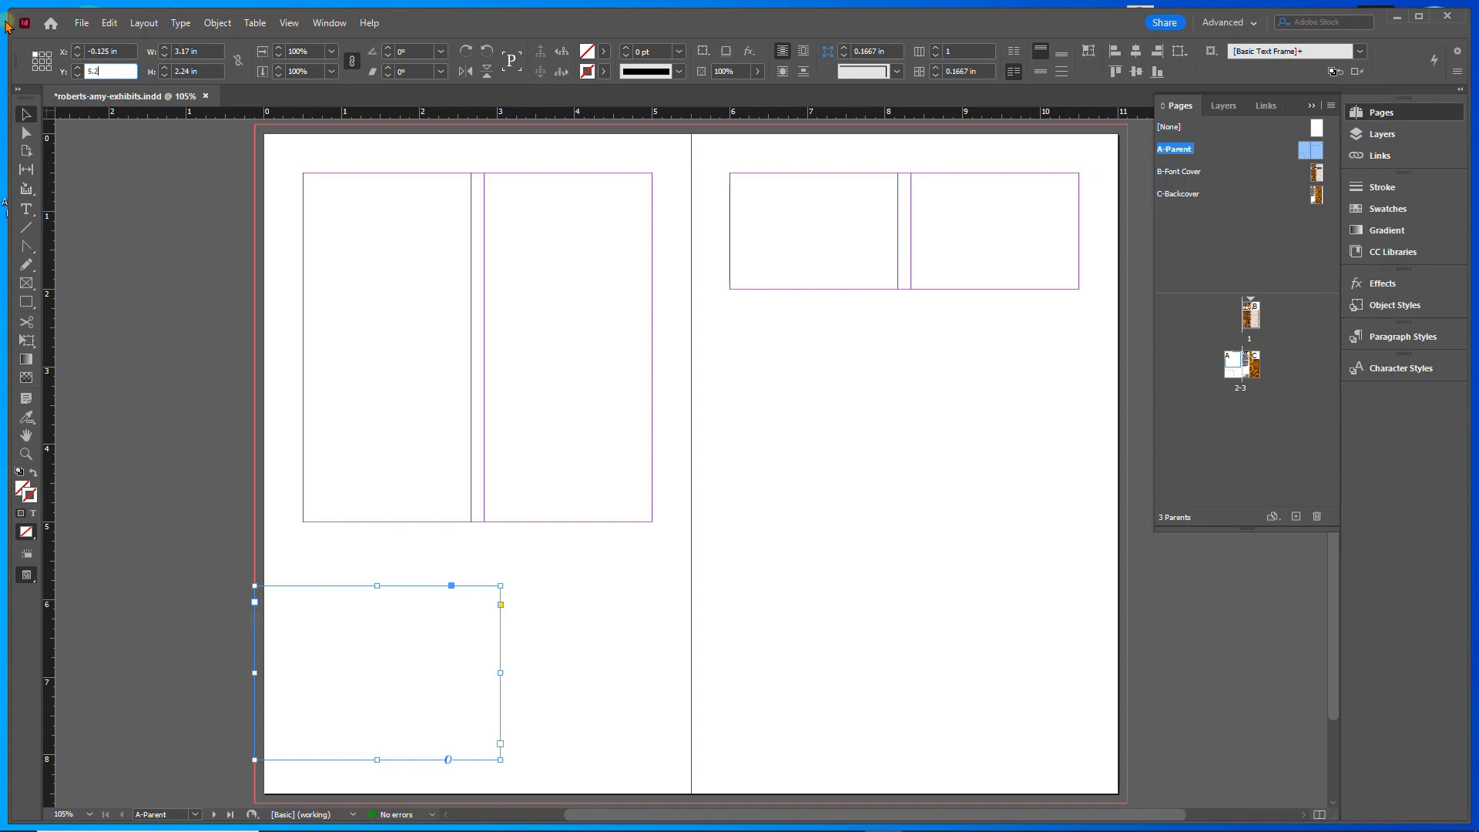
key("Tab")
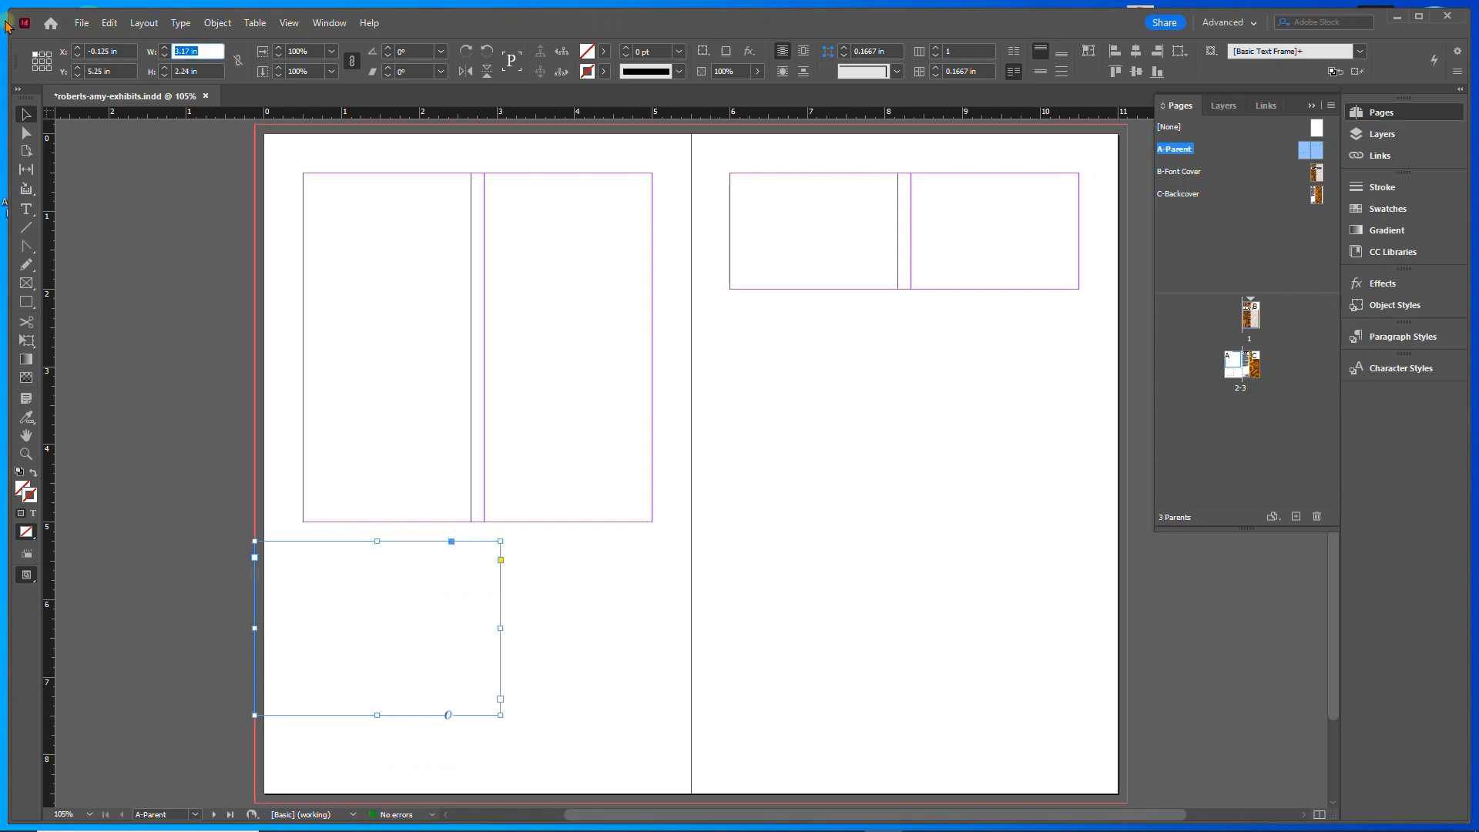
type("3")
key("Tab")
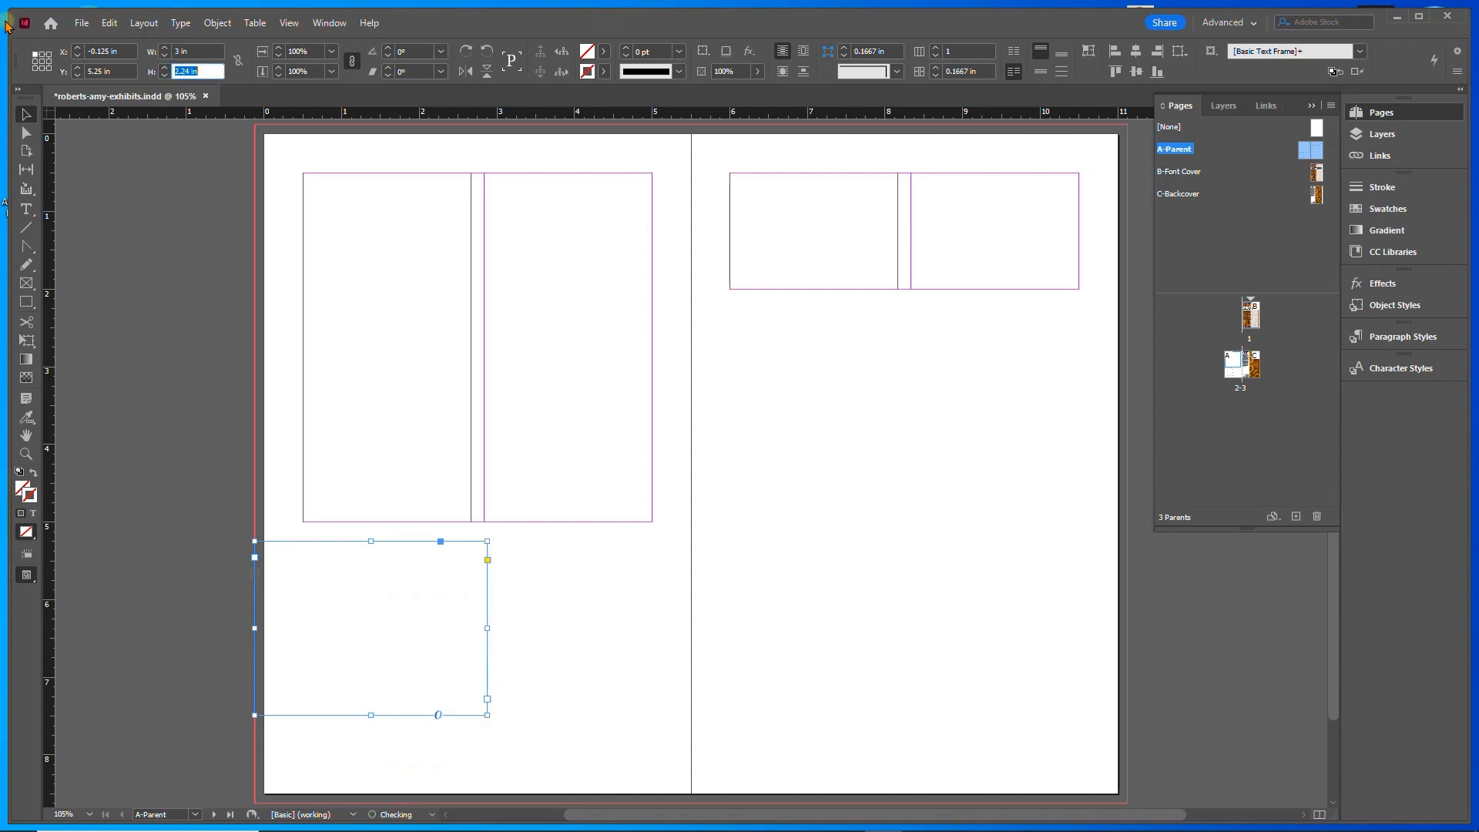
type("2.5")
key("Return")
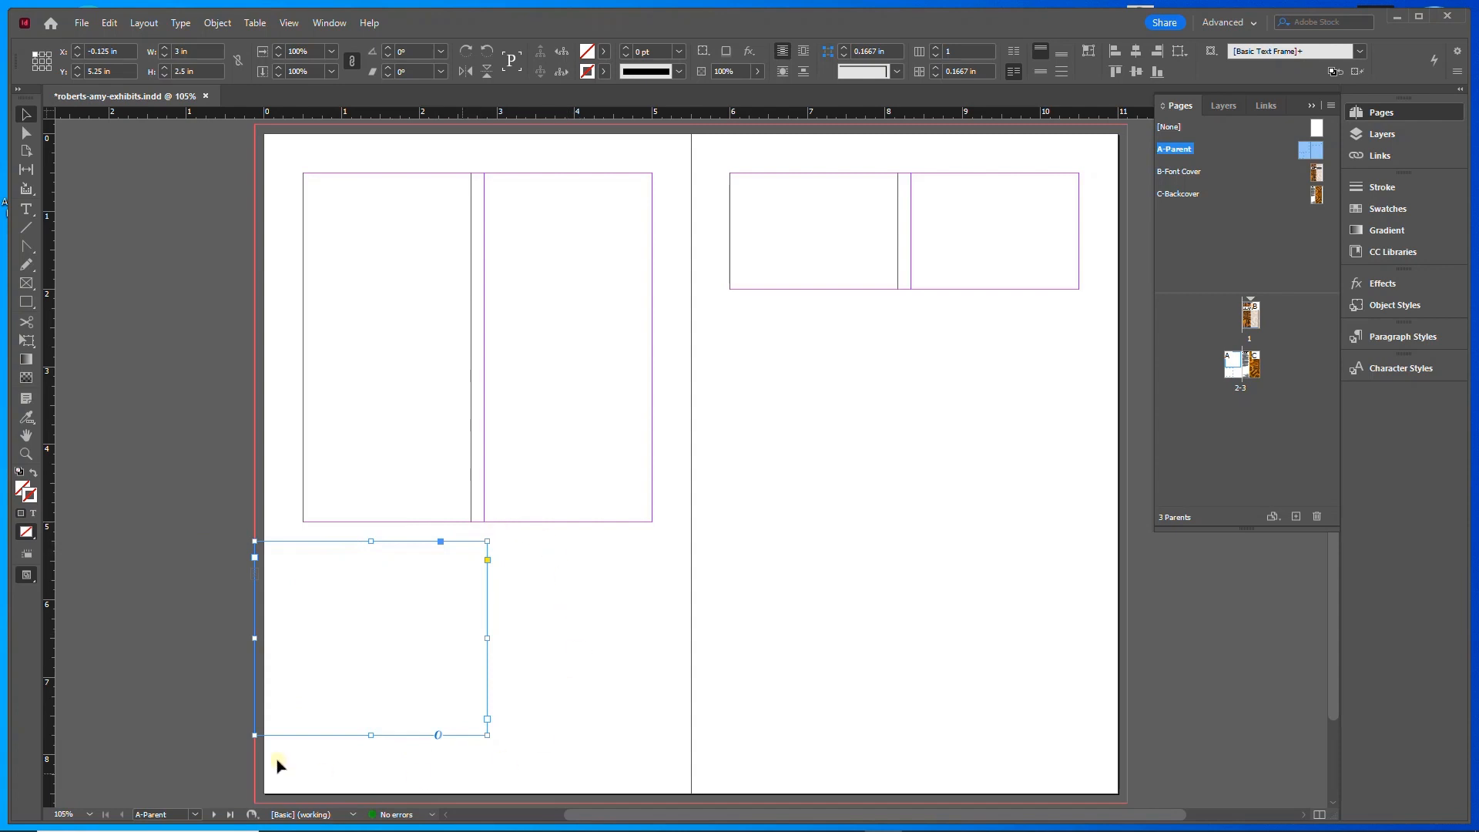
- Fill the text frame with the brown swatch C=36 M=59 Y=94 K=24
left_click(603, 56)
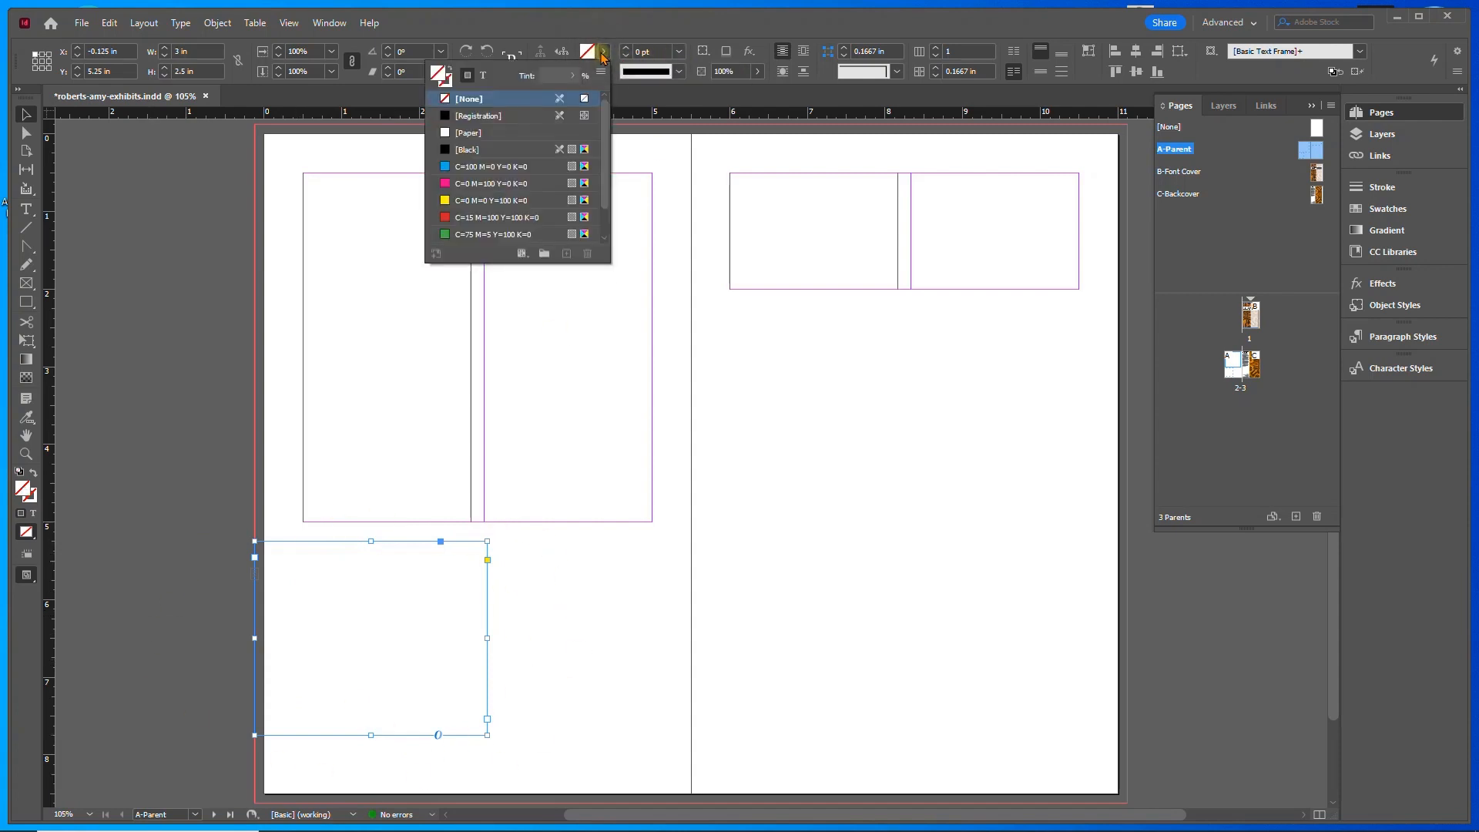
scroll(601, 116, "down", 2)
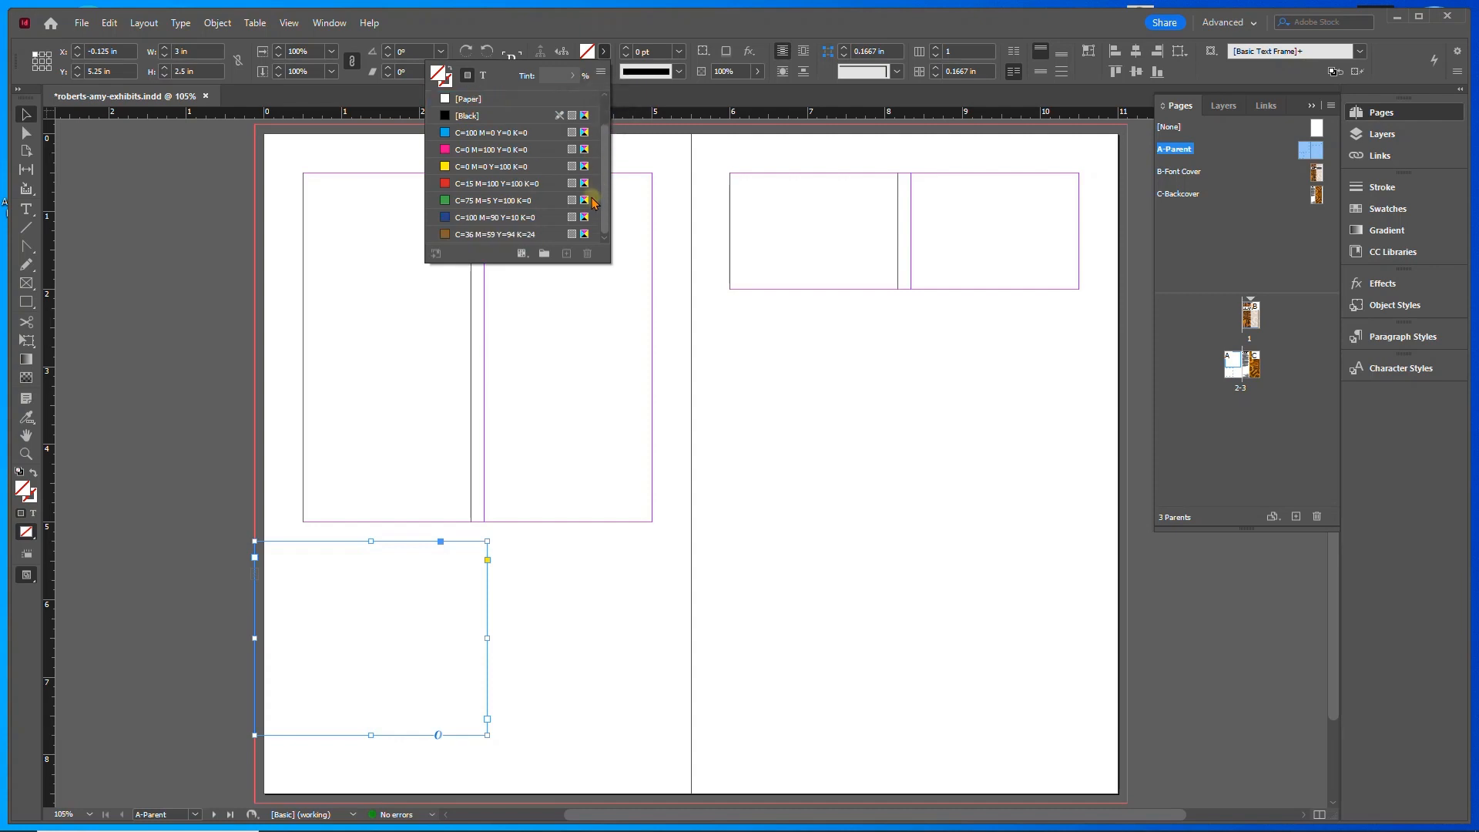
left_click(501, 234)
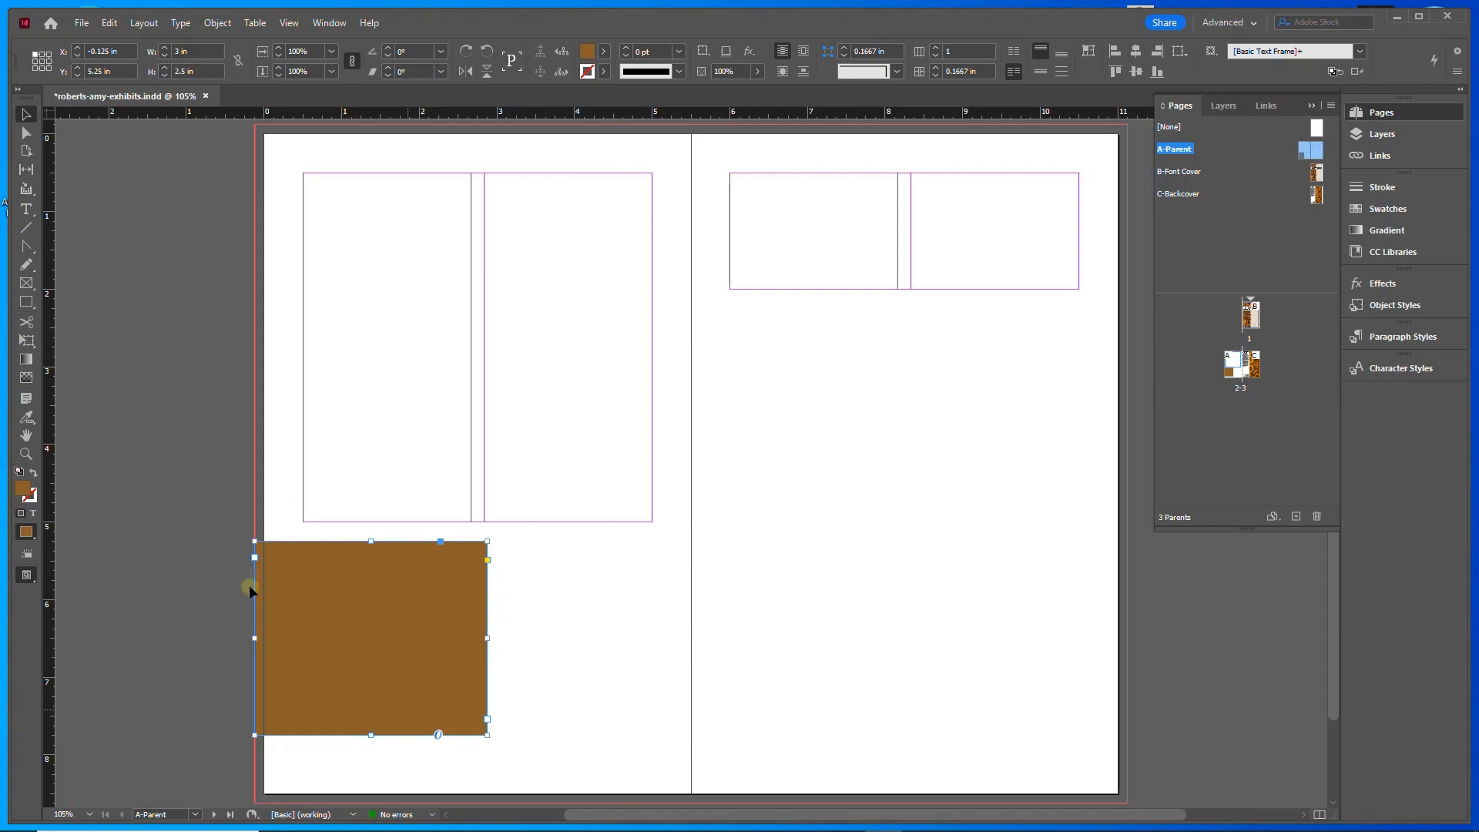
- Set the brown text frame's inset spacing separately per side, with 0.125 in on the right and 0.62 in on the left
left_click(217, 23)
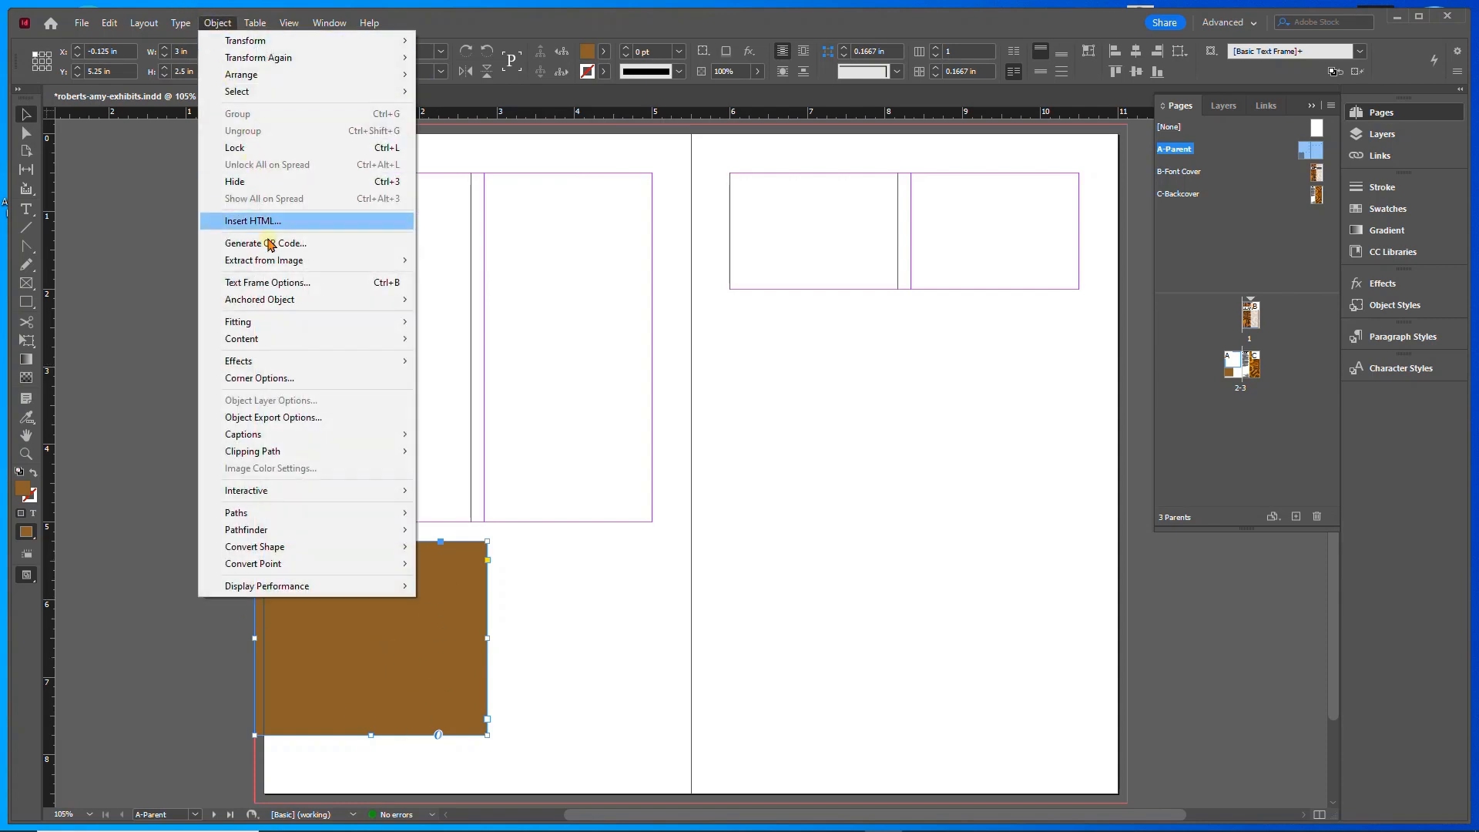
left_click(262, 282)
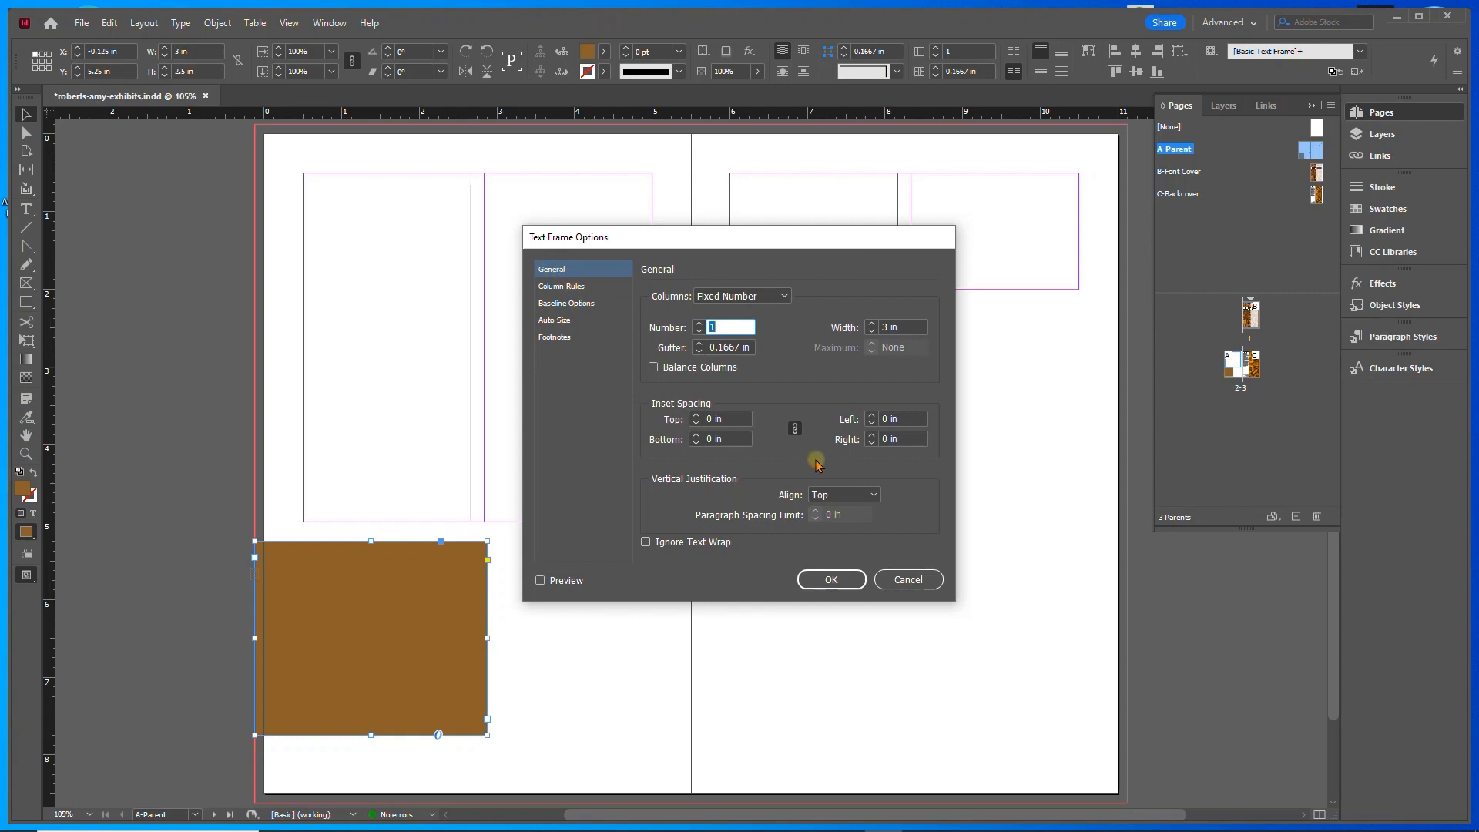
left_click(794, 430)
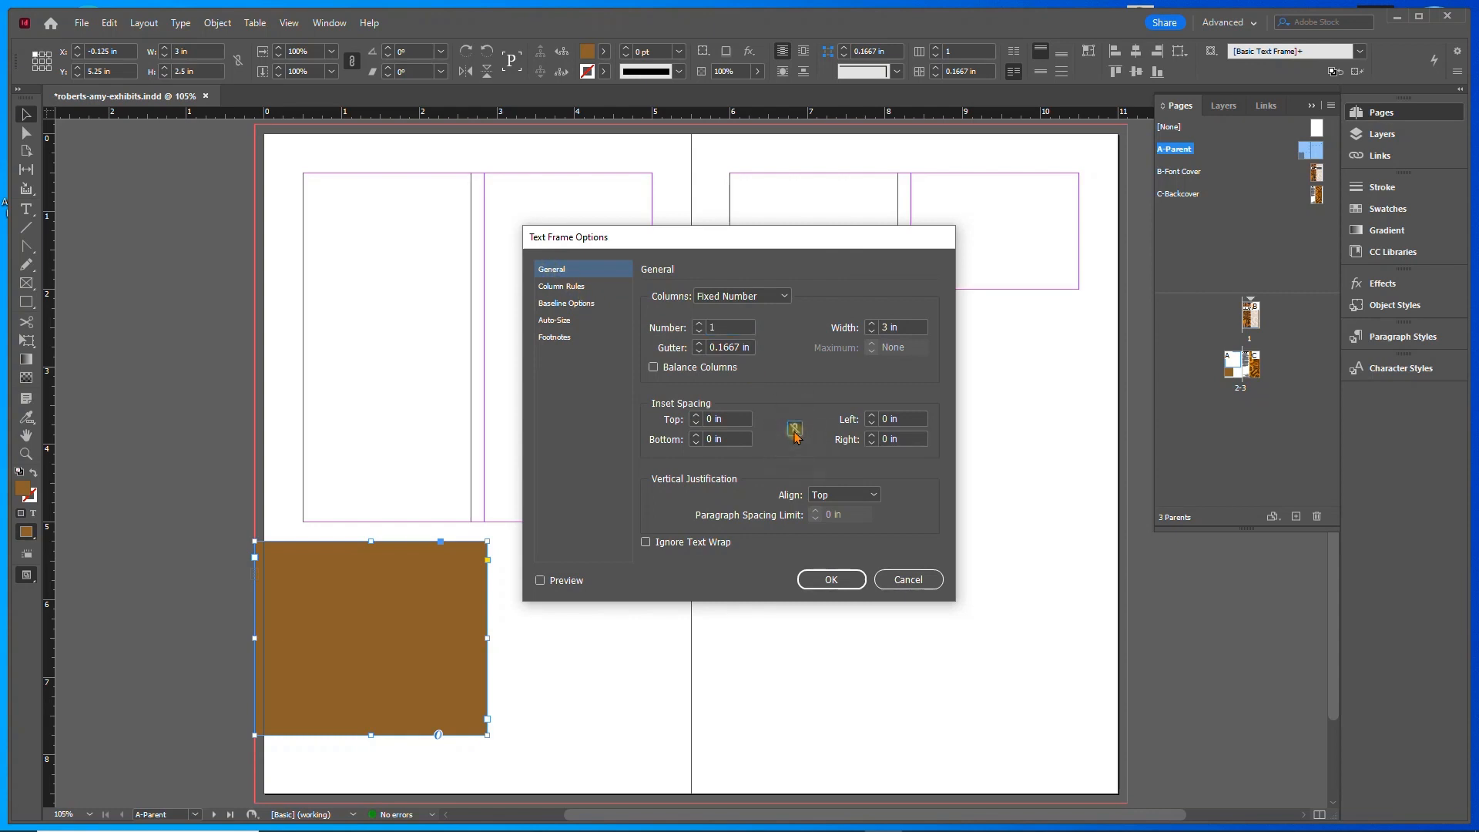
left_click(920, 440)
type("0")
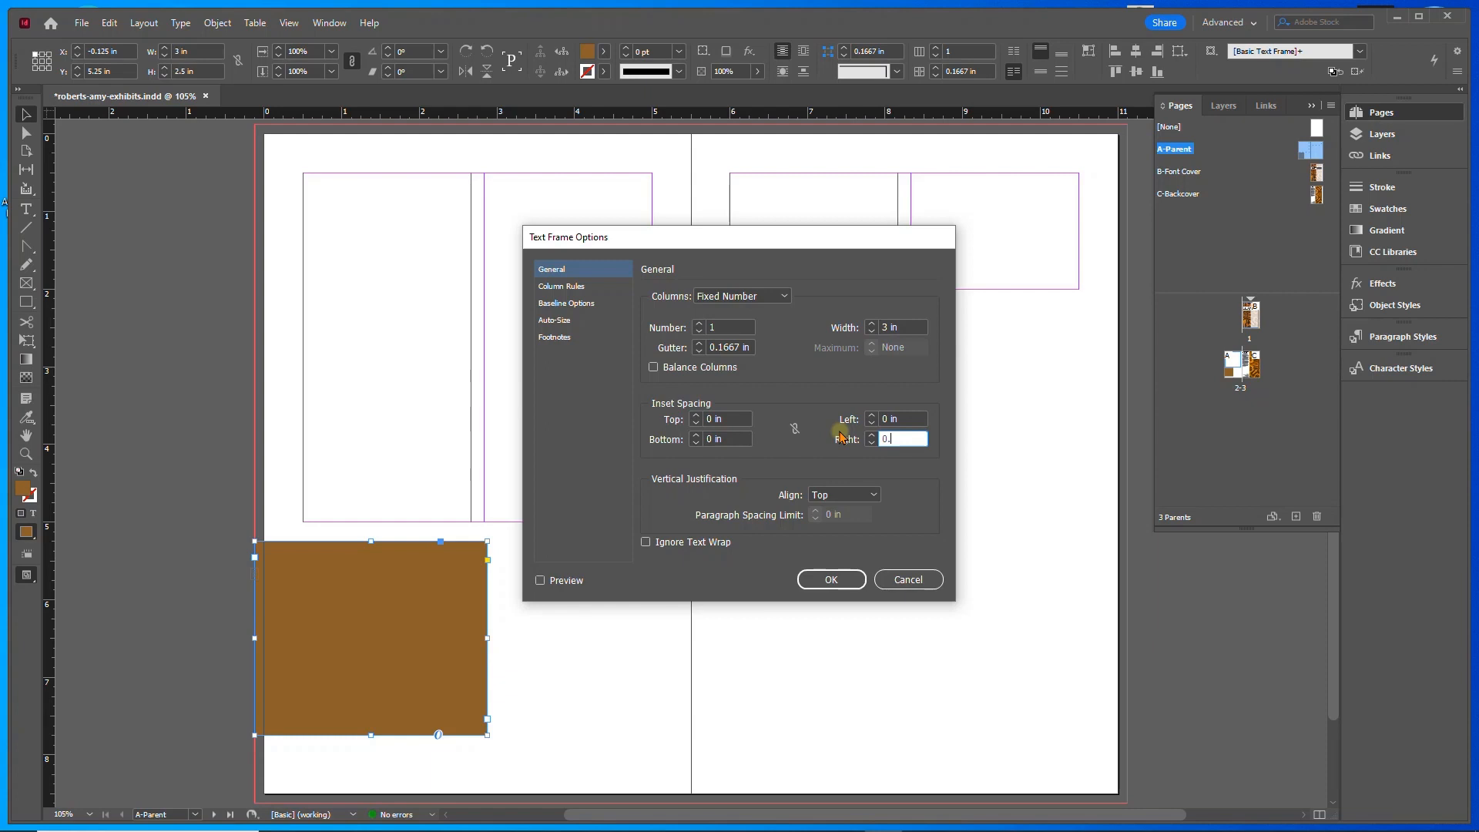
type(".125")
left_click(892, 423)
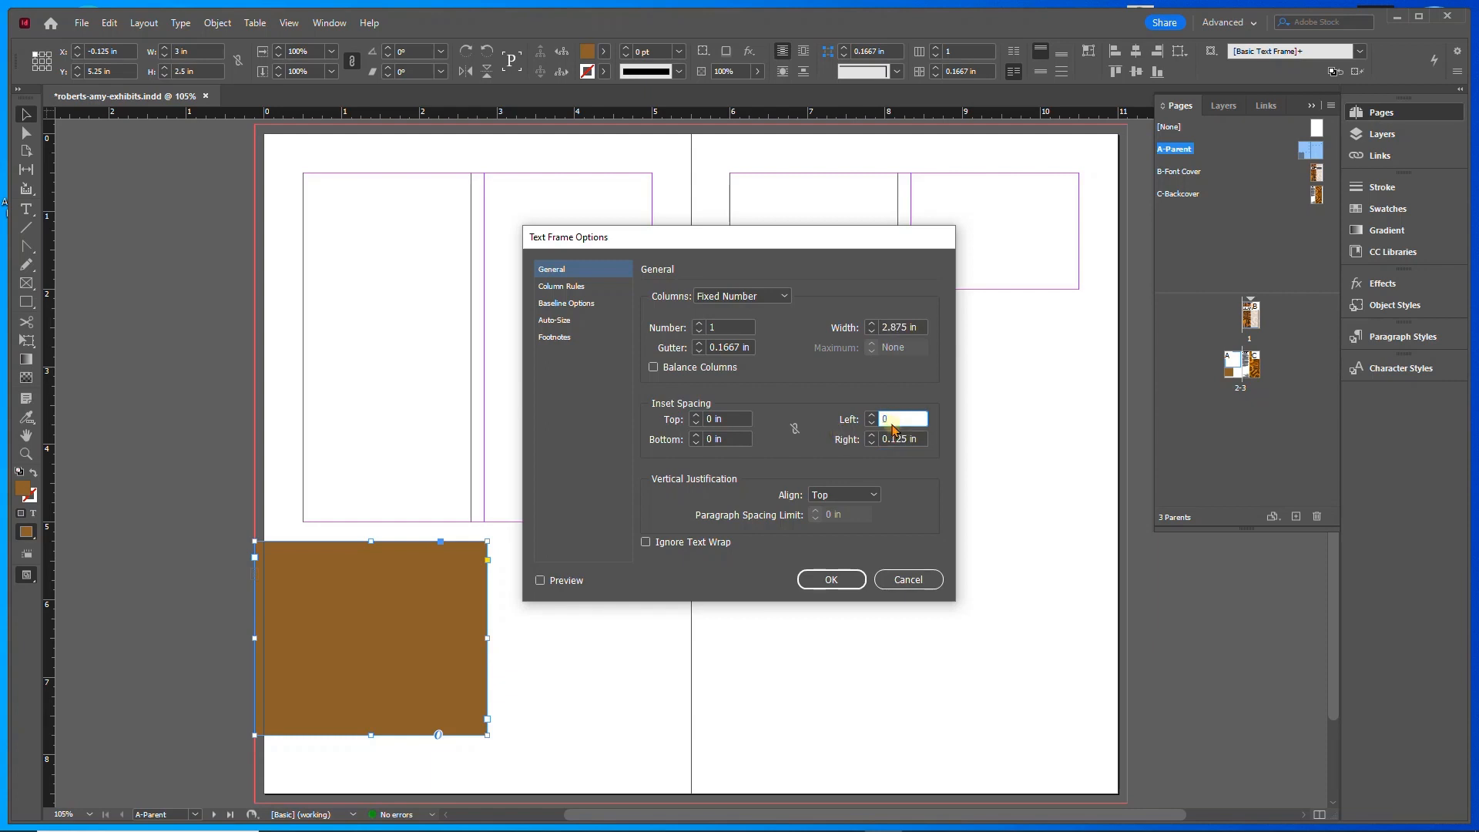
type("0.62")
key("Return")
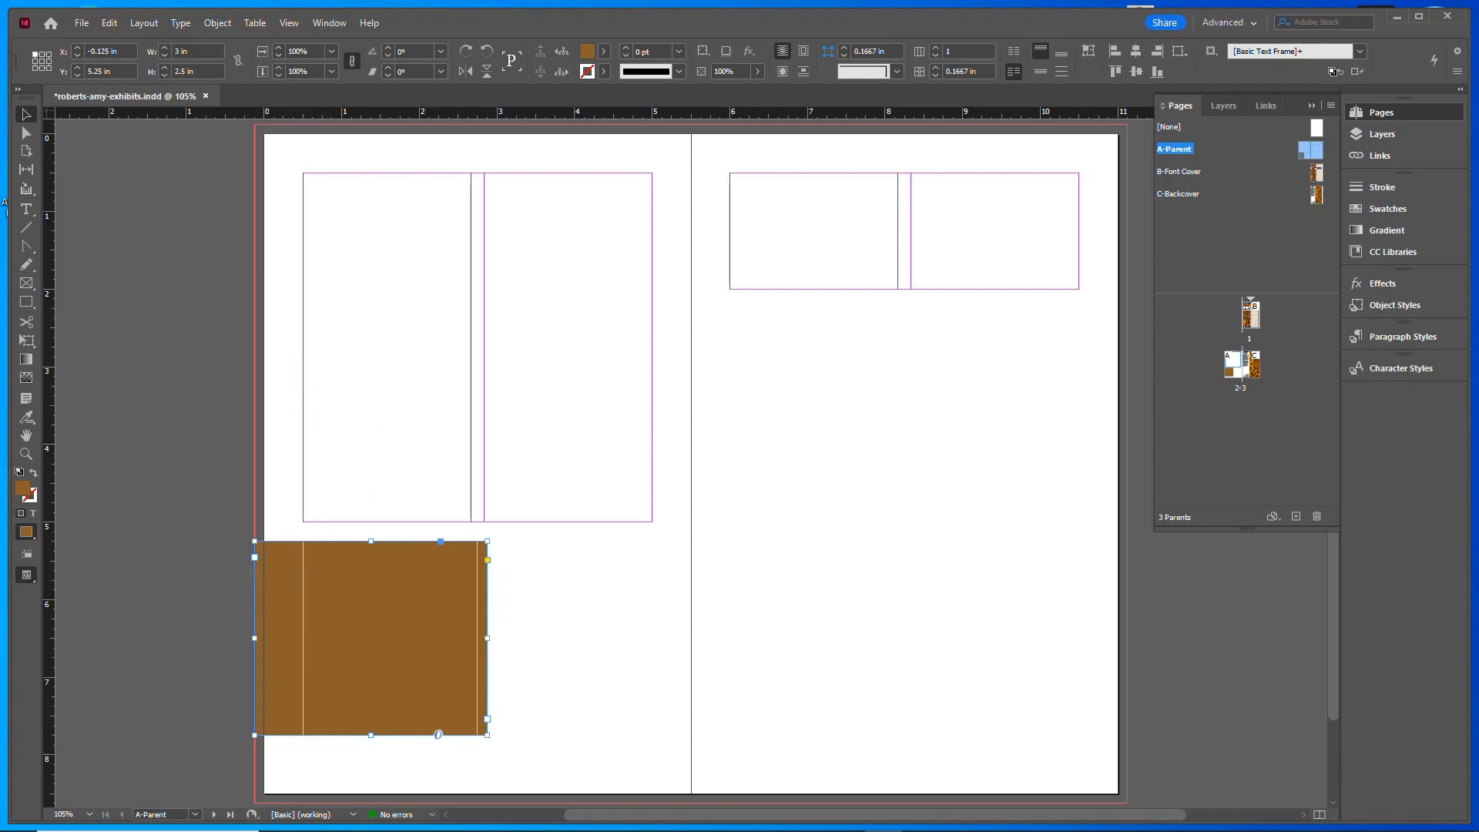
- Create a text frame about 2.64 in wide and 2.2 in high in the lower part of the right A-Parent page
left_click(26, 210)
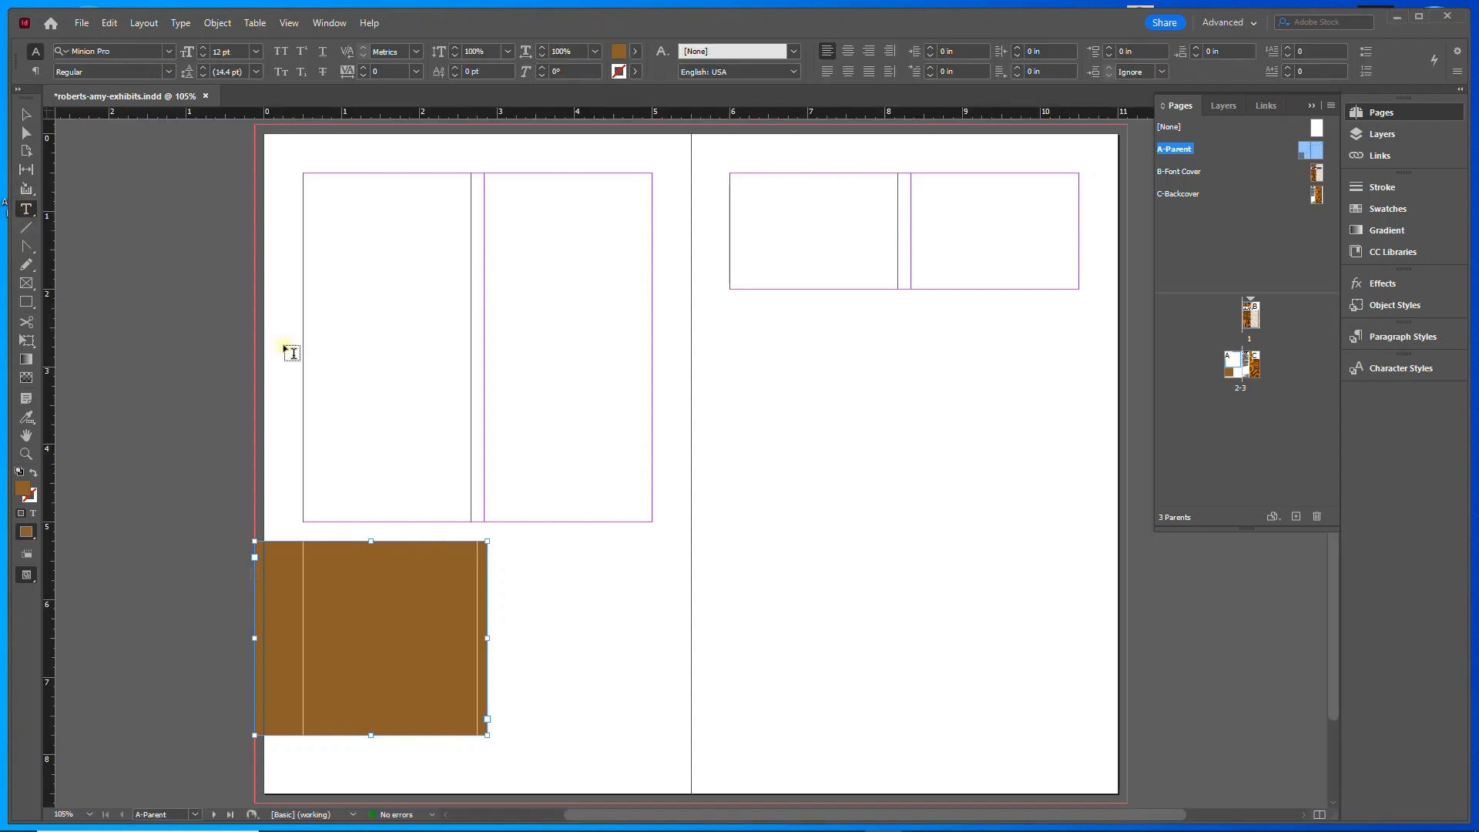
left_click_drag(783, 552, 989, 722)
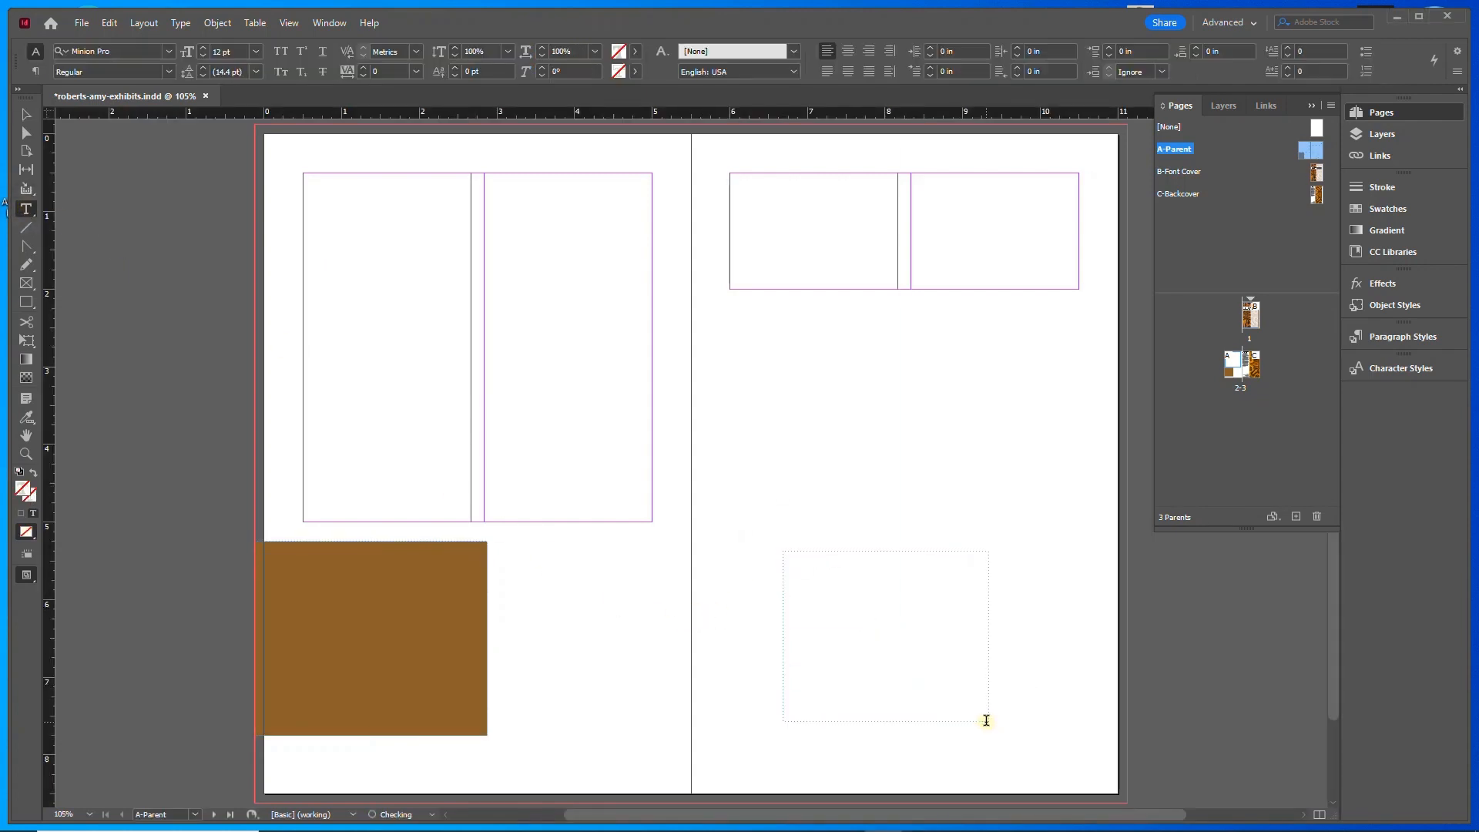
left_click(23, 116)
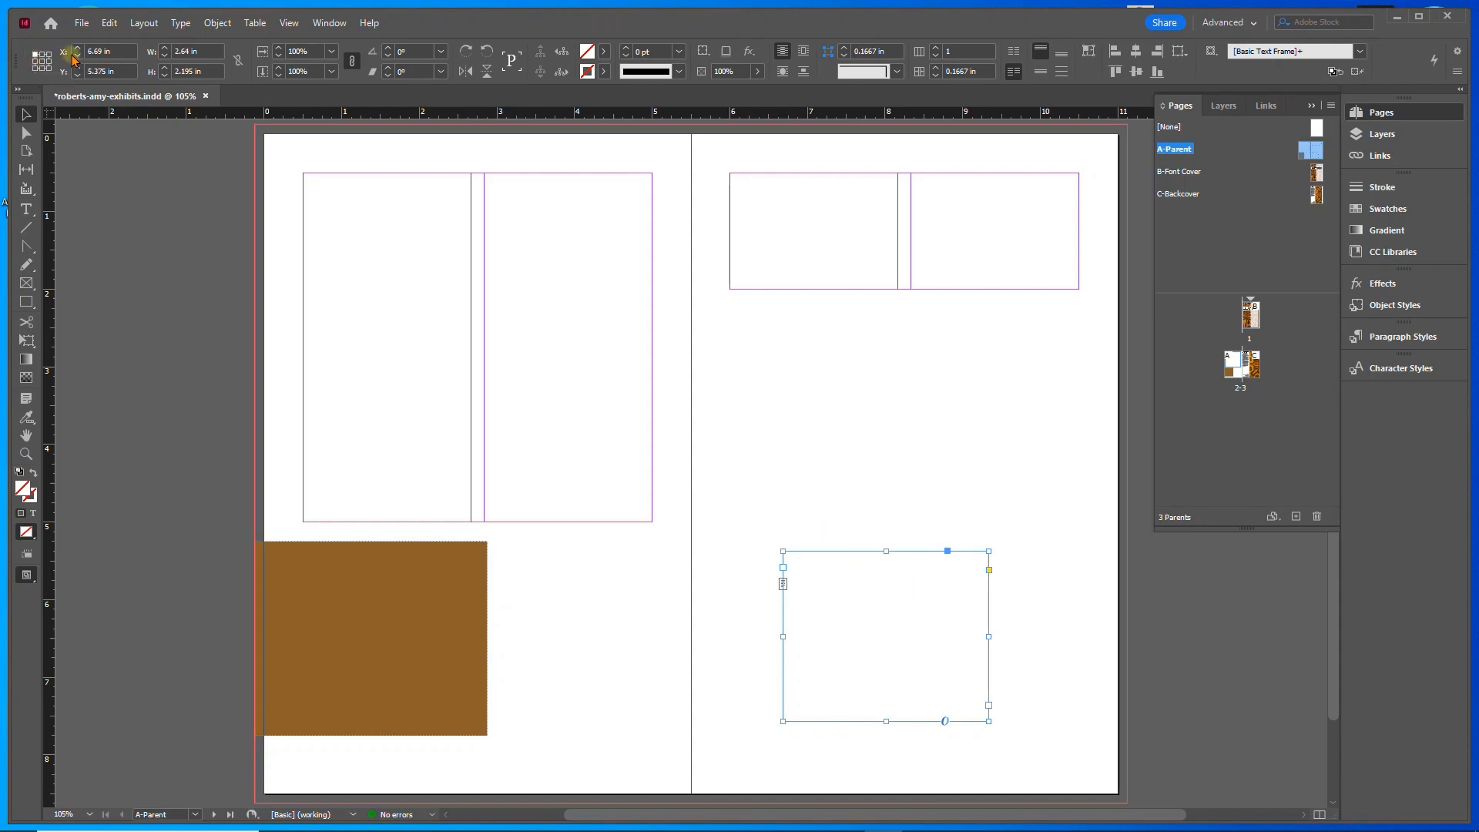
- Position the new text frame at X 8.375 in and Y 6.25 in, and size it 2.125 in wide by 1.5 in high
left_click(104, 51)
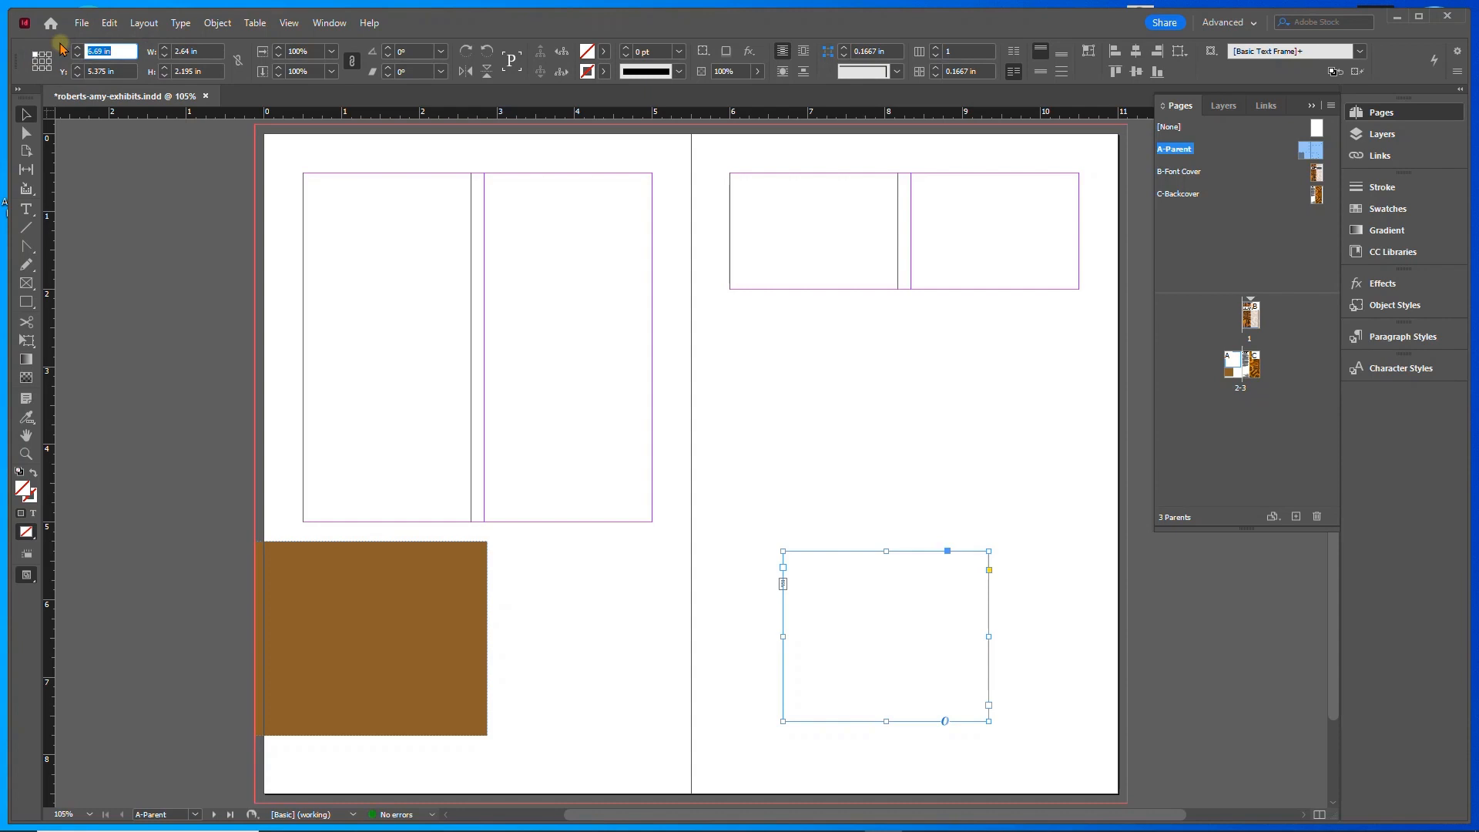
type("8.375")
key("Tab")
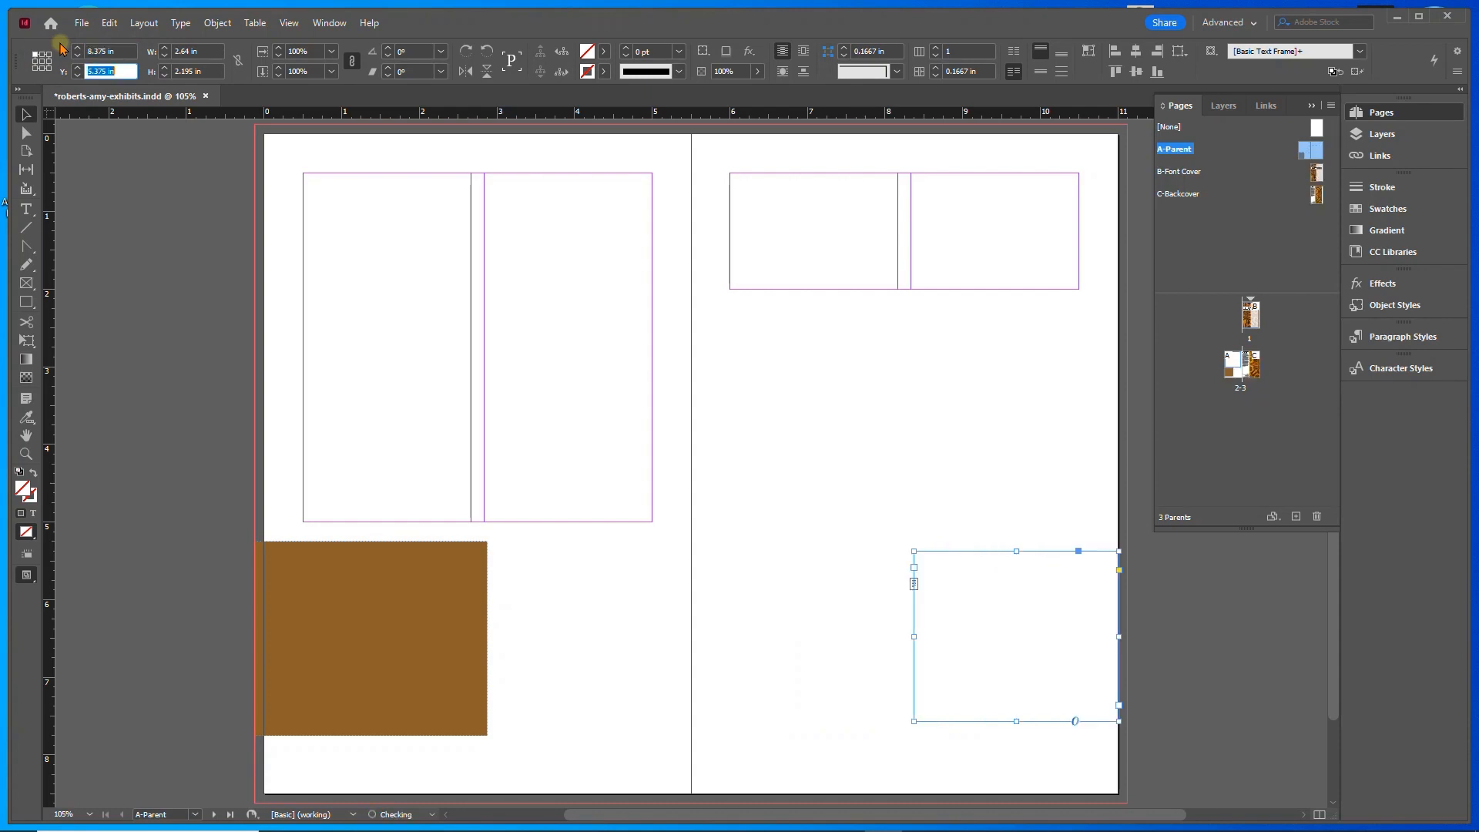
type("6.25")
key("Tab")
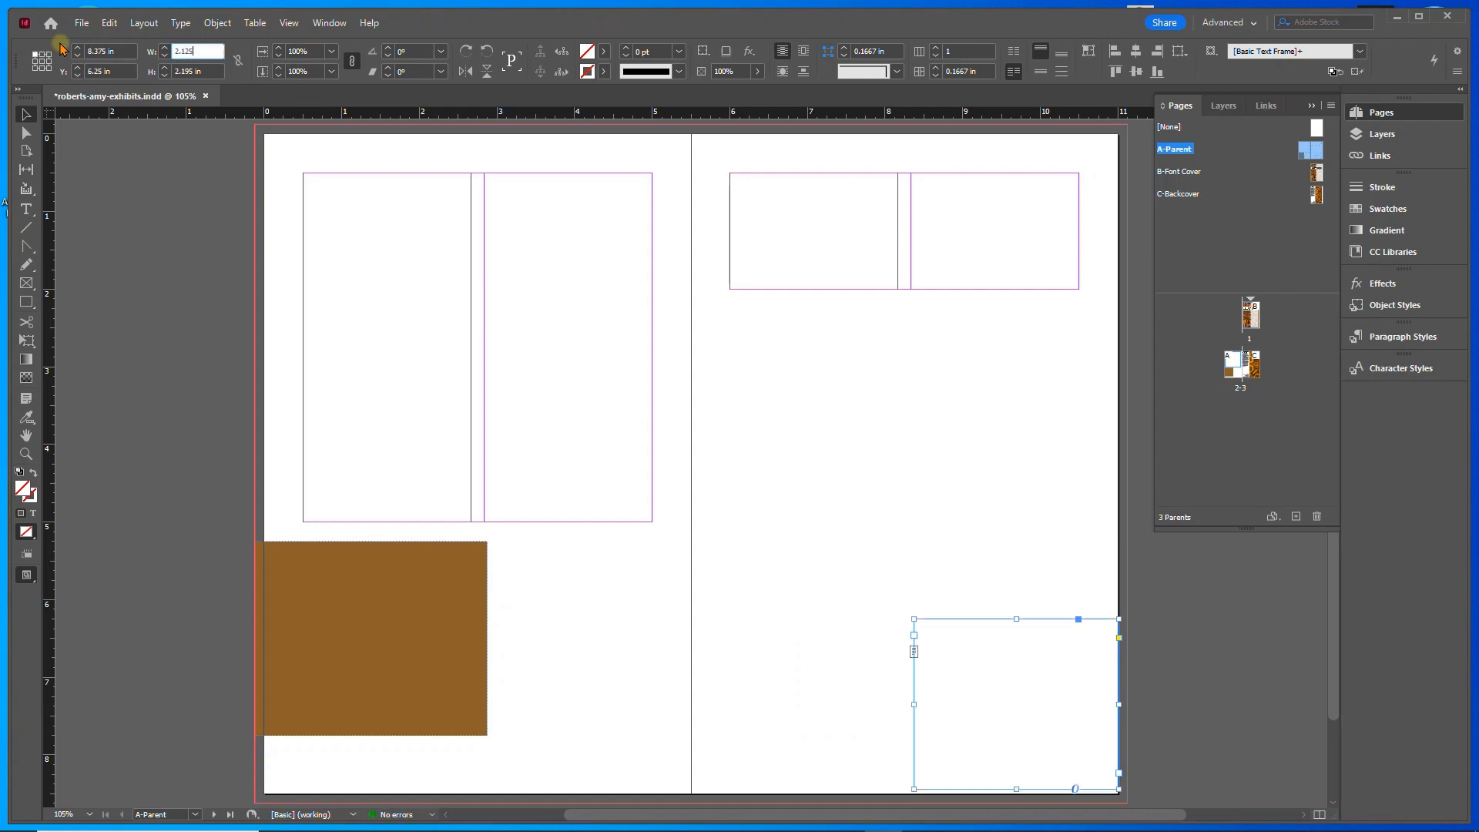
key("Tab")
type("1.5")
key("Return")
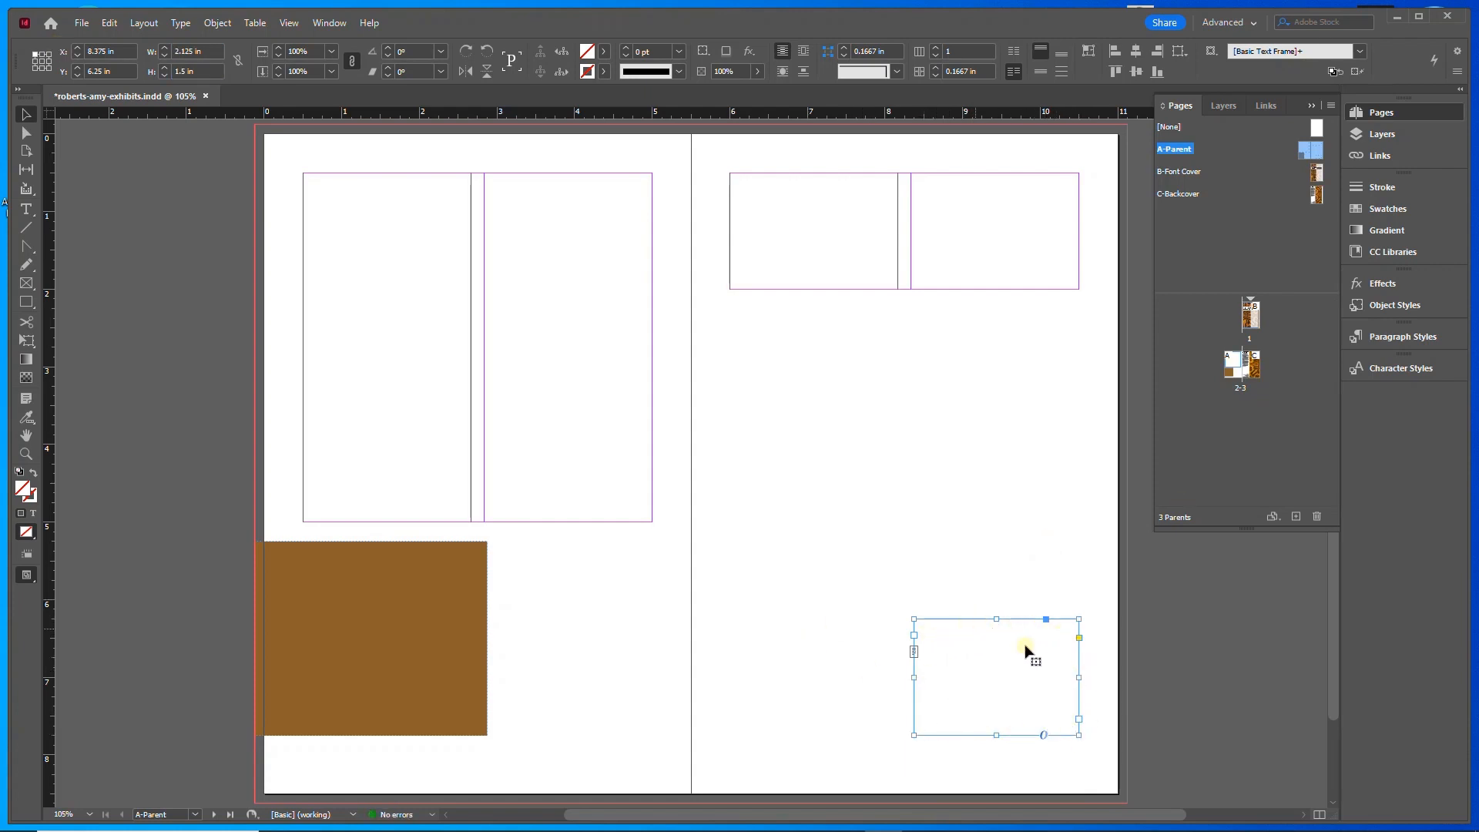
- Set the inset spacing of the right page's small text frame to 0.125 in on all sides
left_click(218, 24)
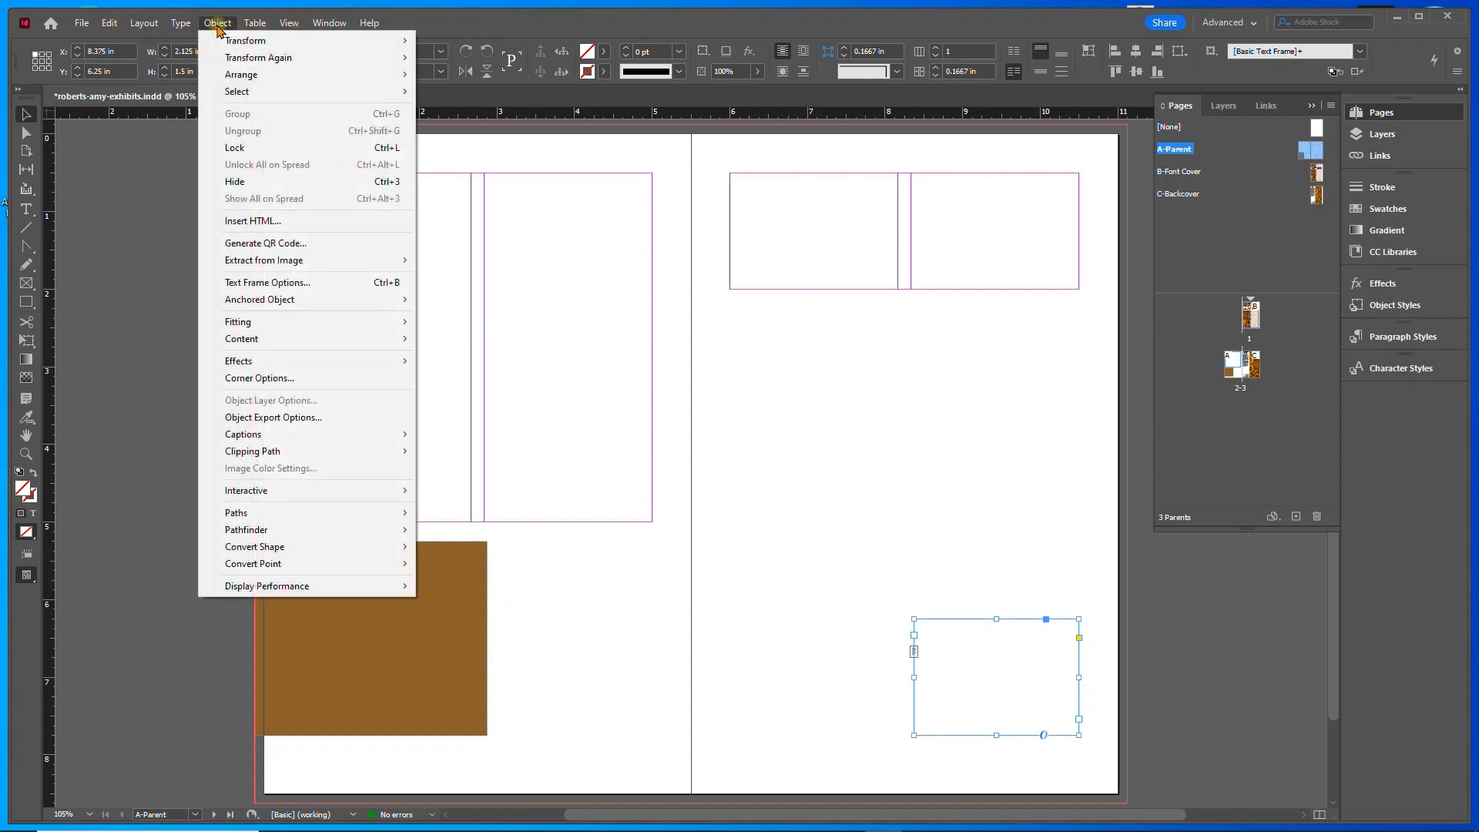
left_click(251, 283)
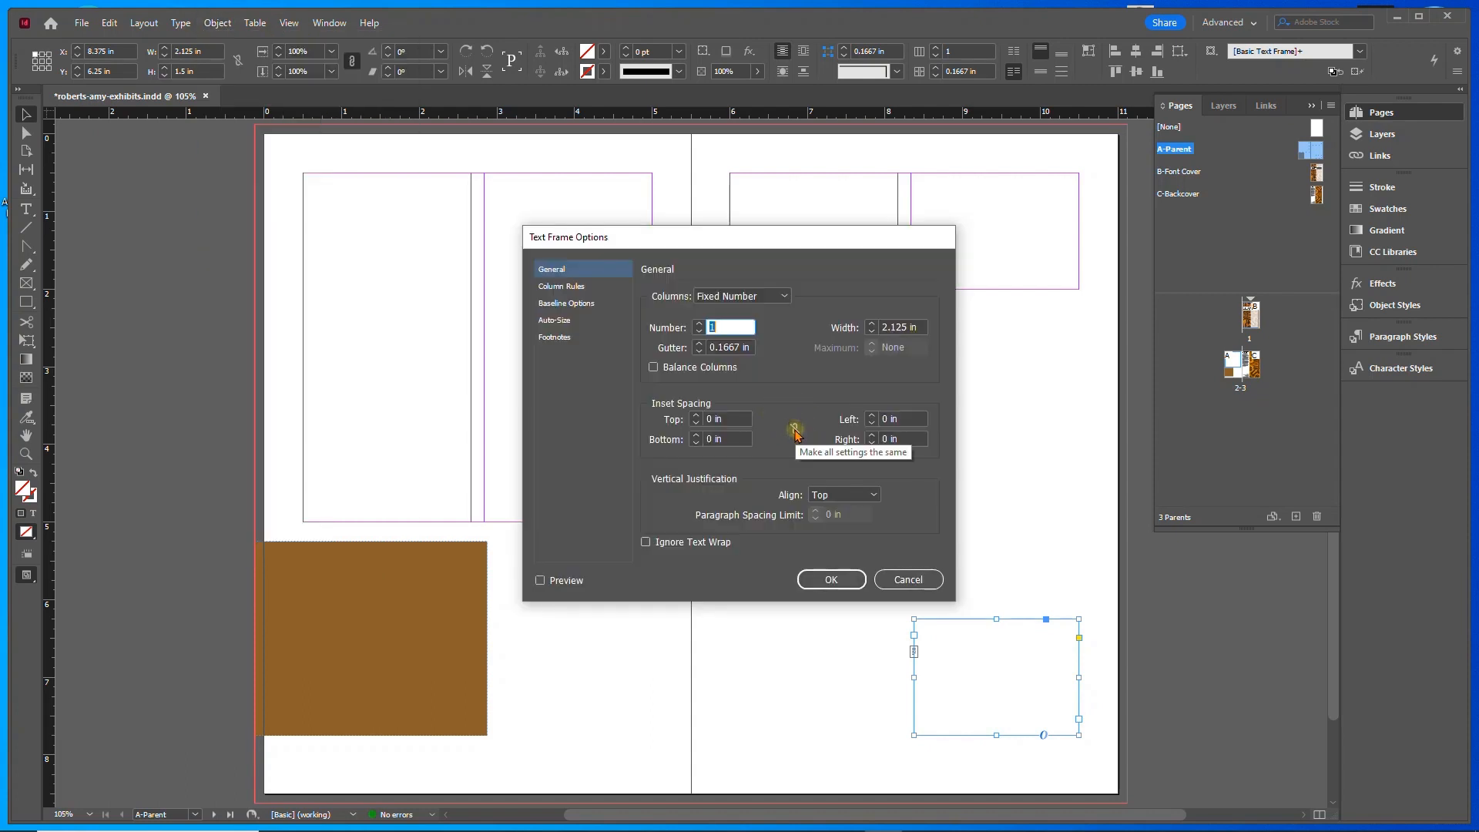
left_click(796, 429)
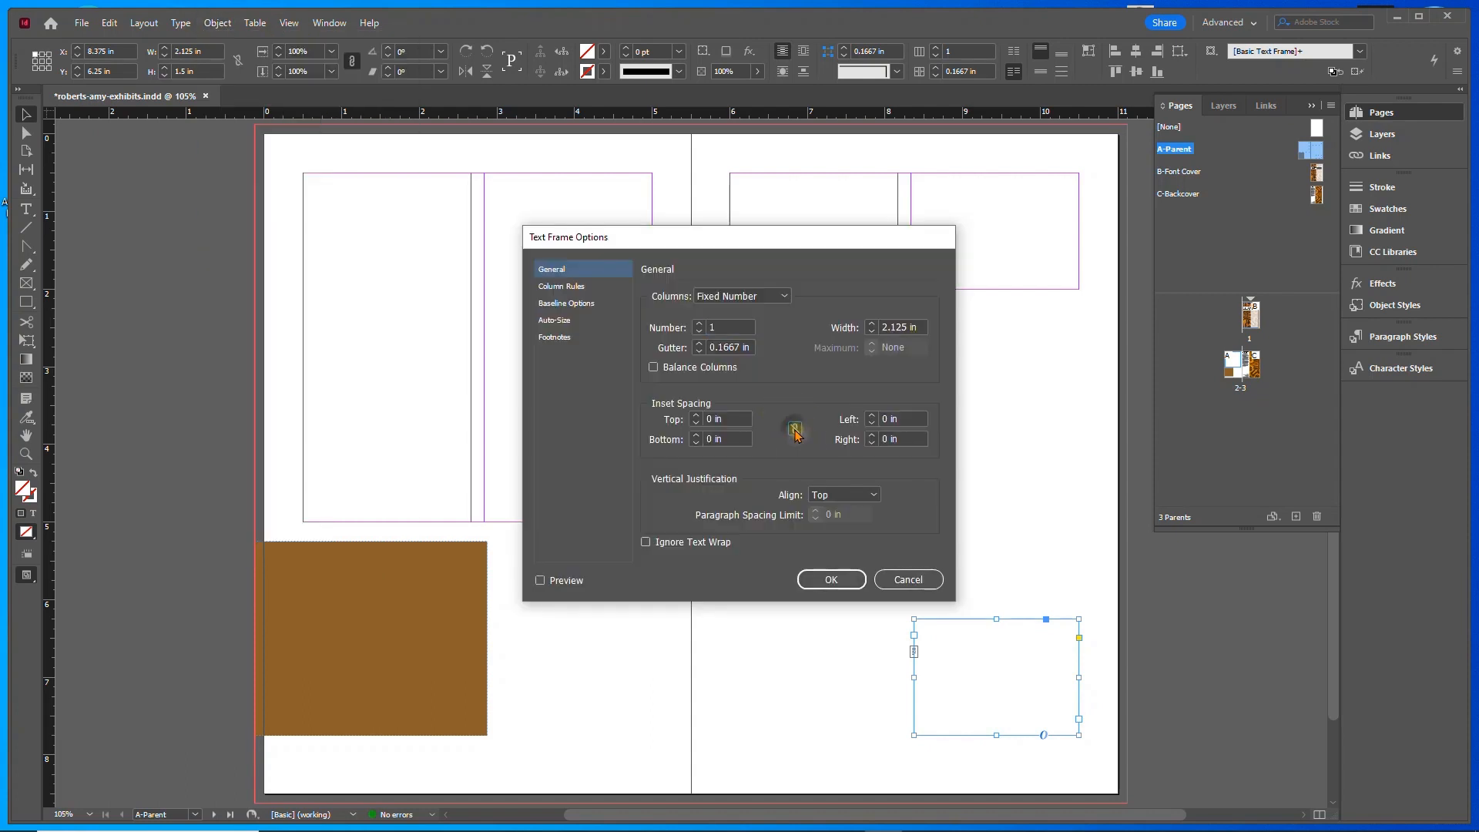
triple_click(727, 418)
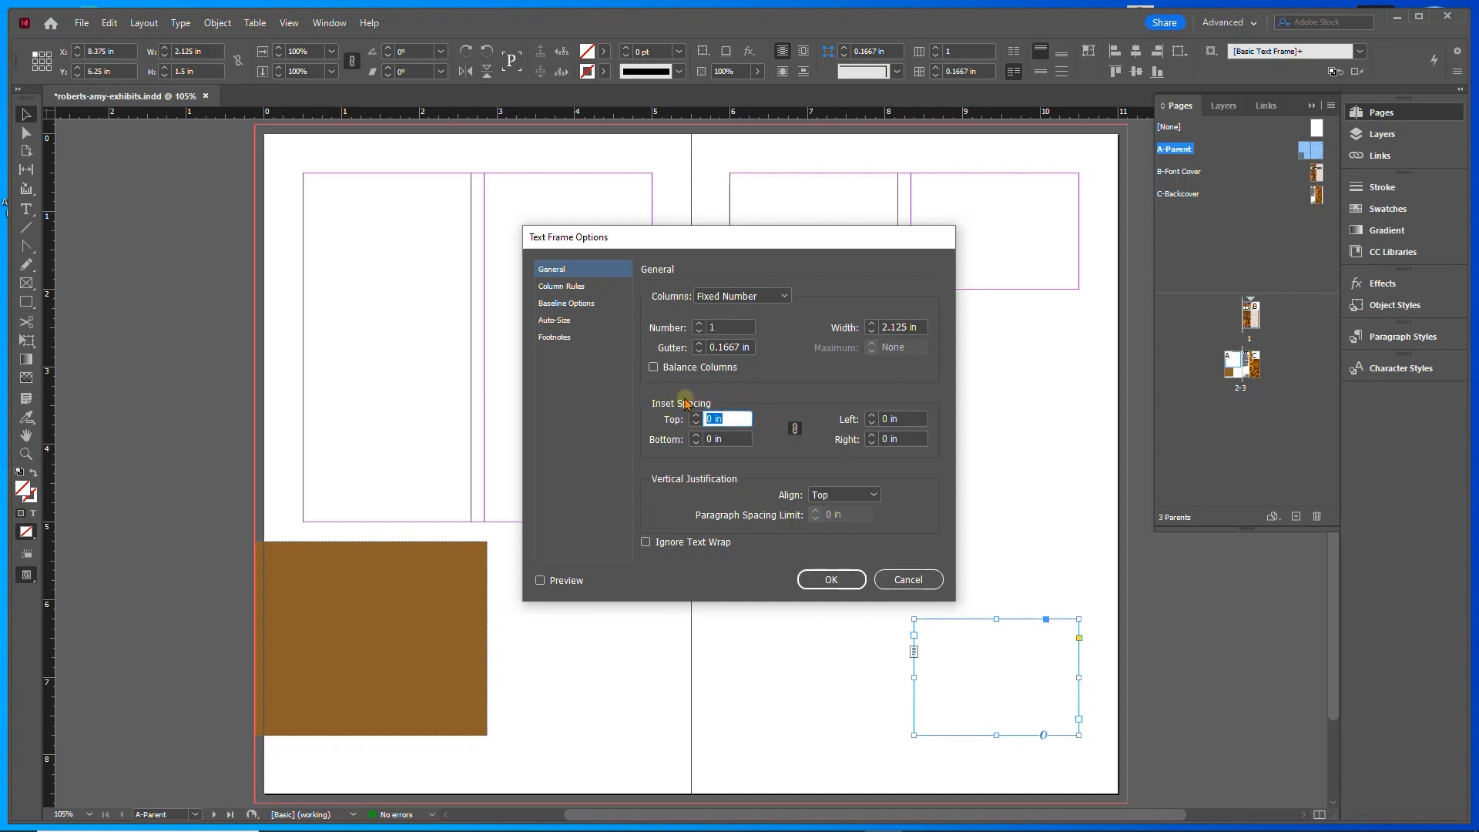
type("0.125")
left_click(838, 579)
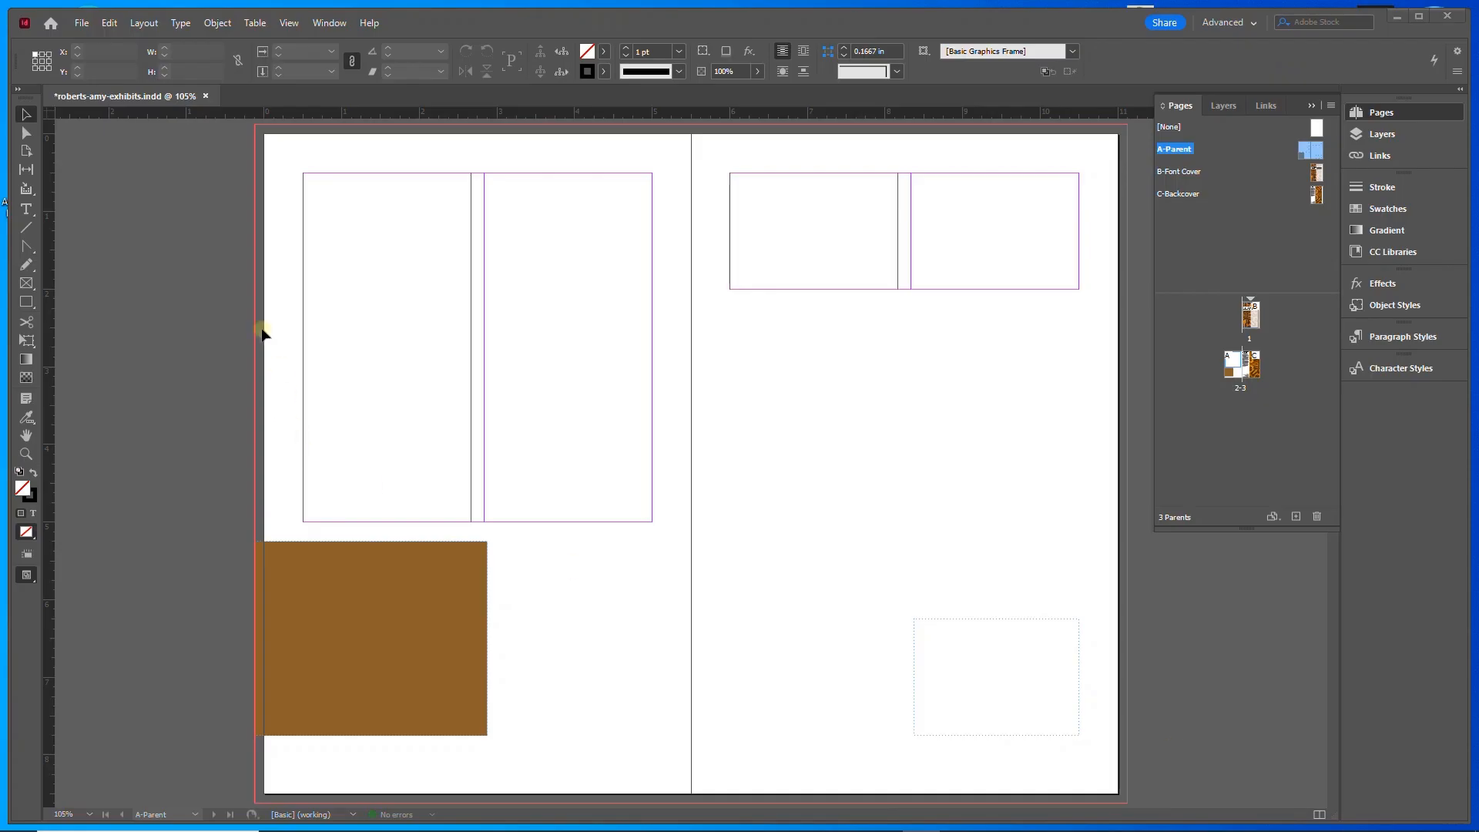
- Try to thread the left page's two-column text frame into the brown text frame below it
left_click(23, 116)
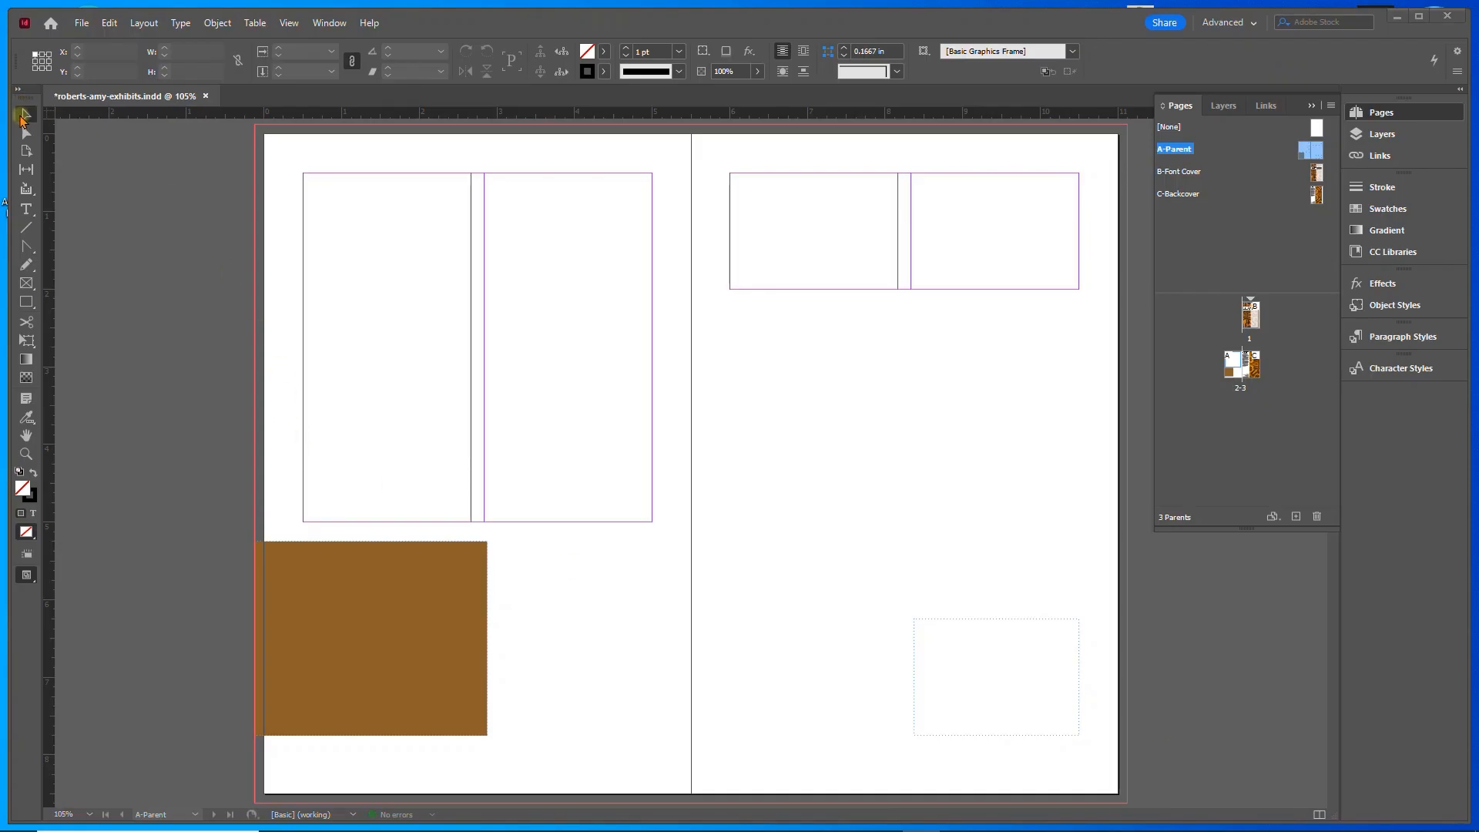
left_click(364, 174)
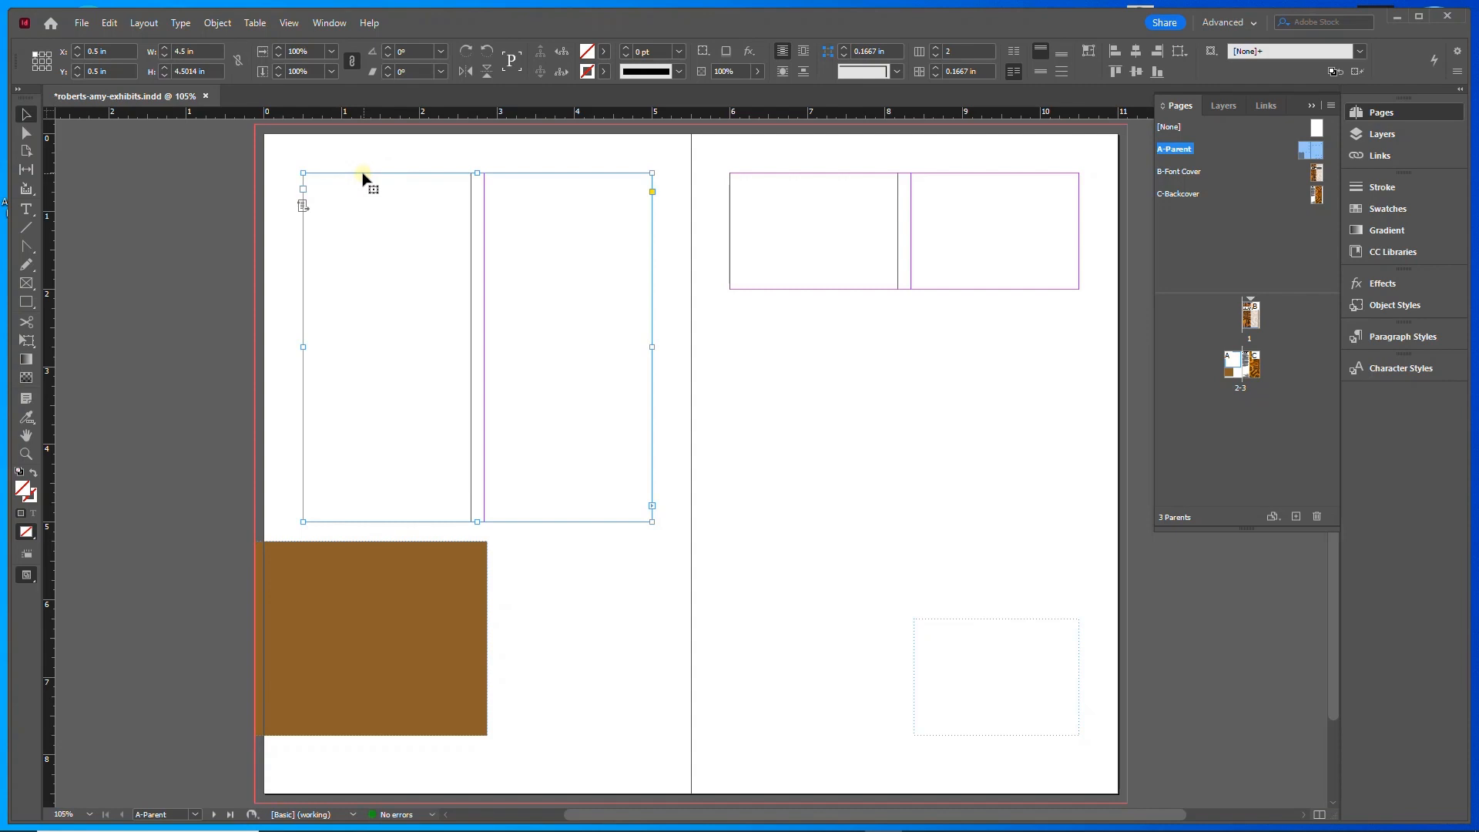
left_click(302, 209)
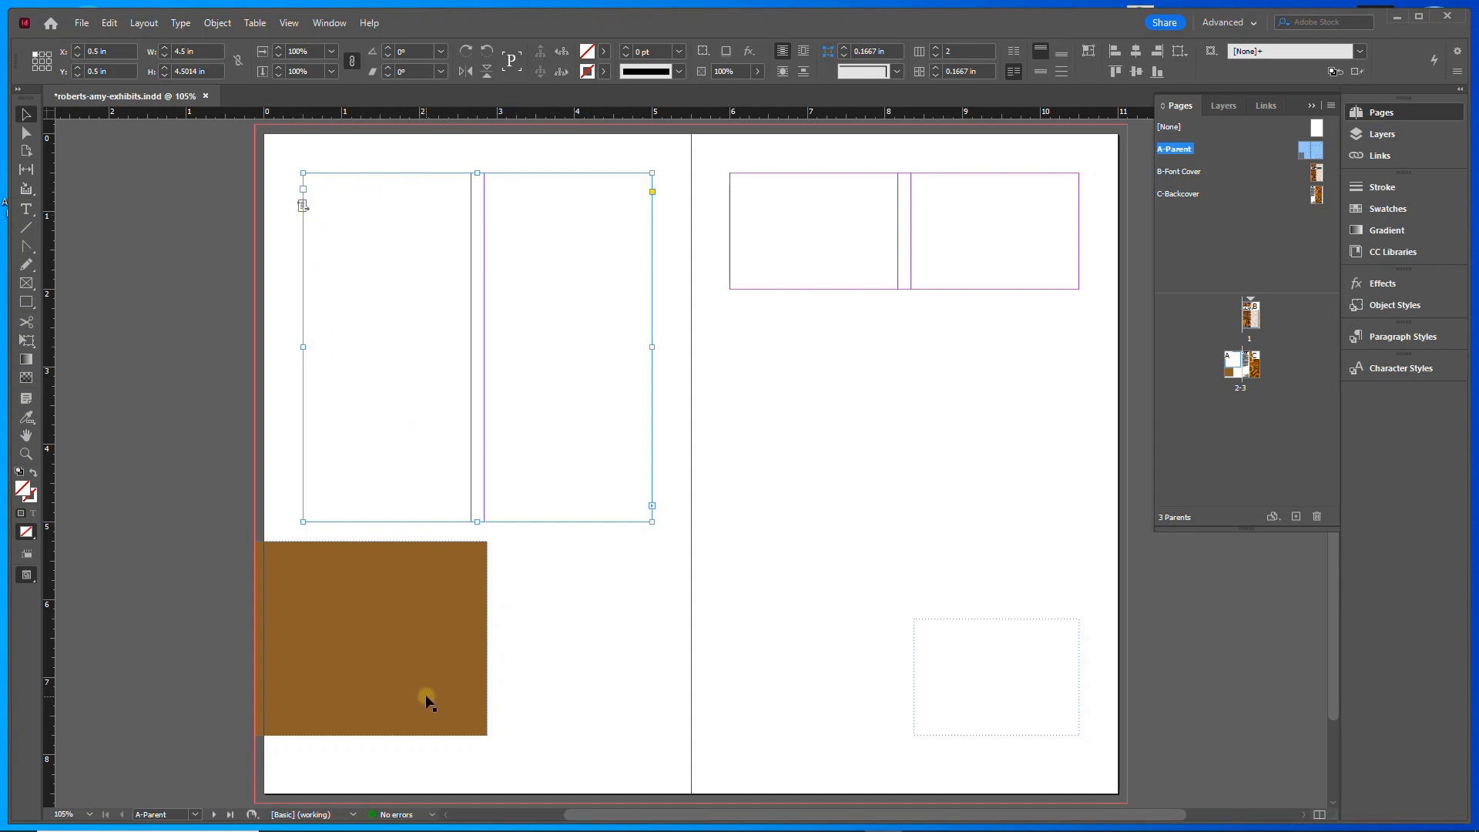
left_click(358, 549, "shift")
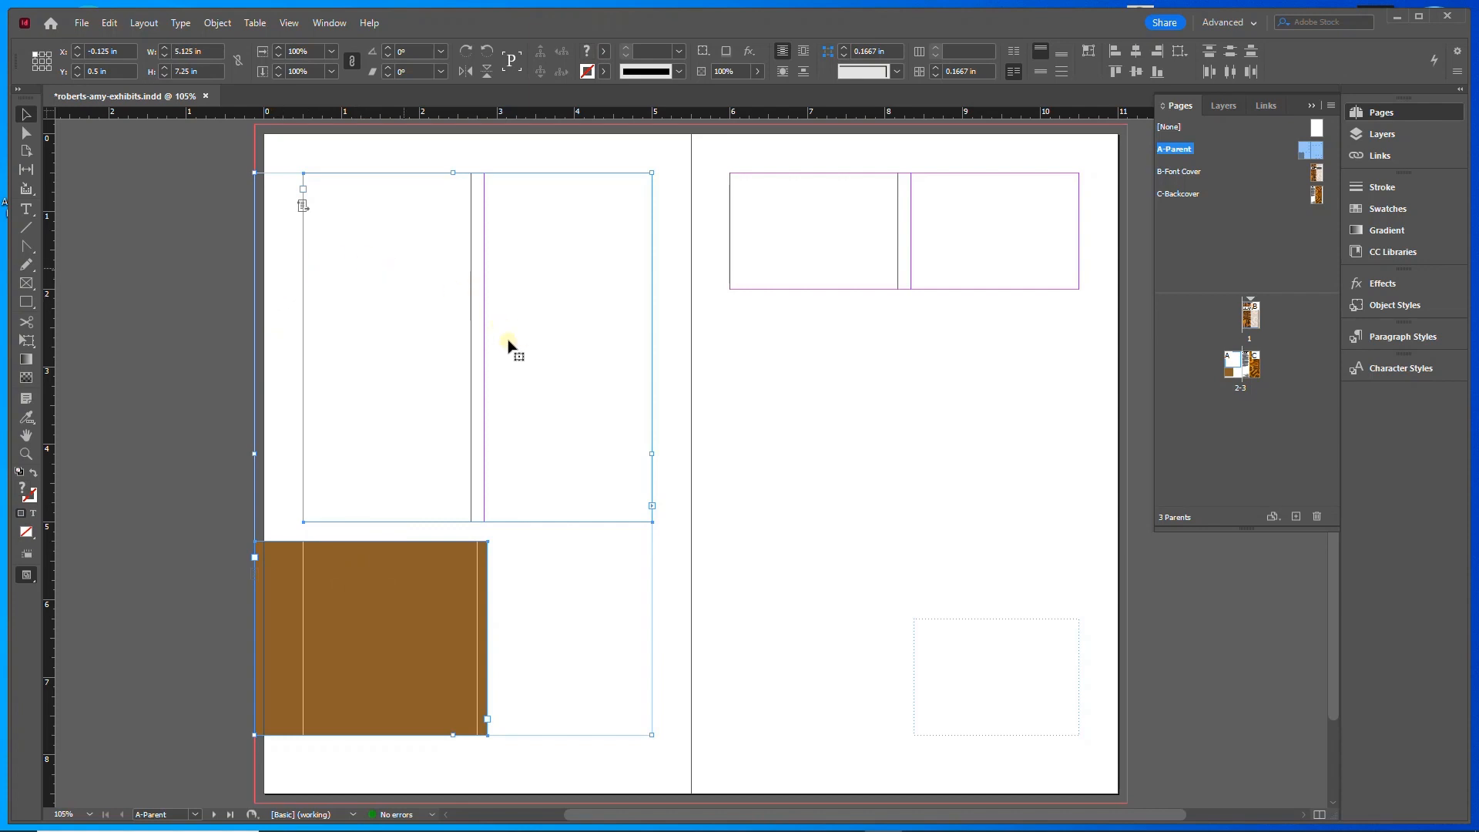
left_click(652, 509)
left_click(433, 579)
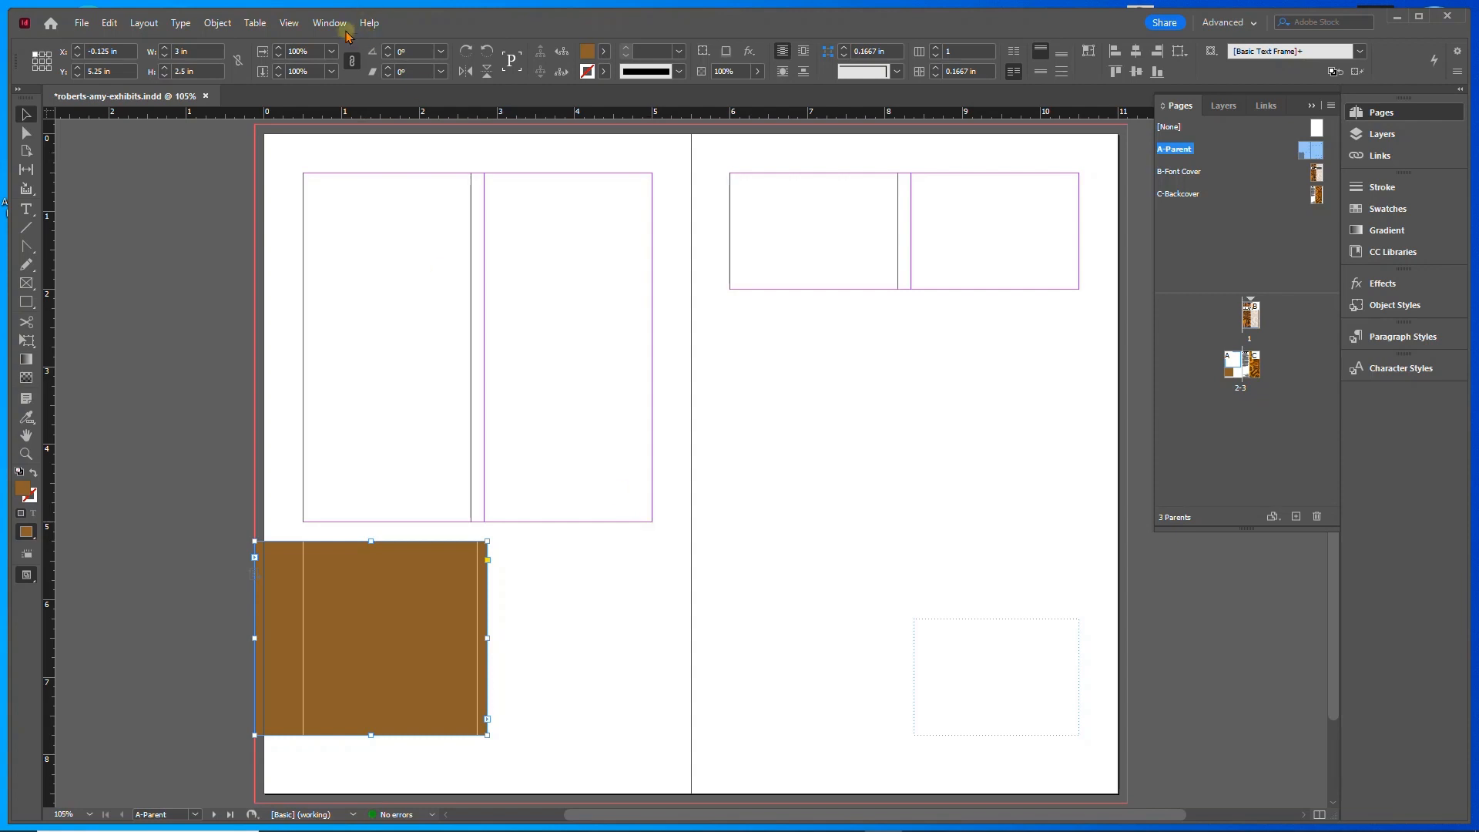
- Turn on the display of text threads and undo the threading into the brown text frame
left_click(289, 23)
mouse_move(518, 316)
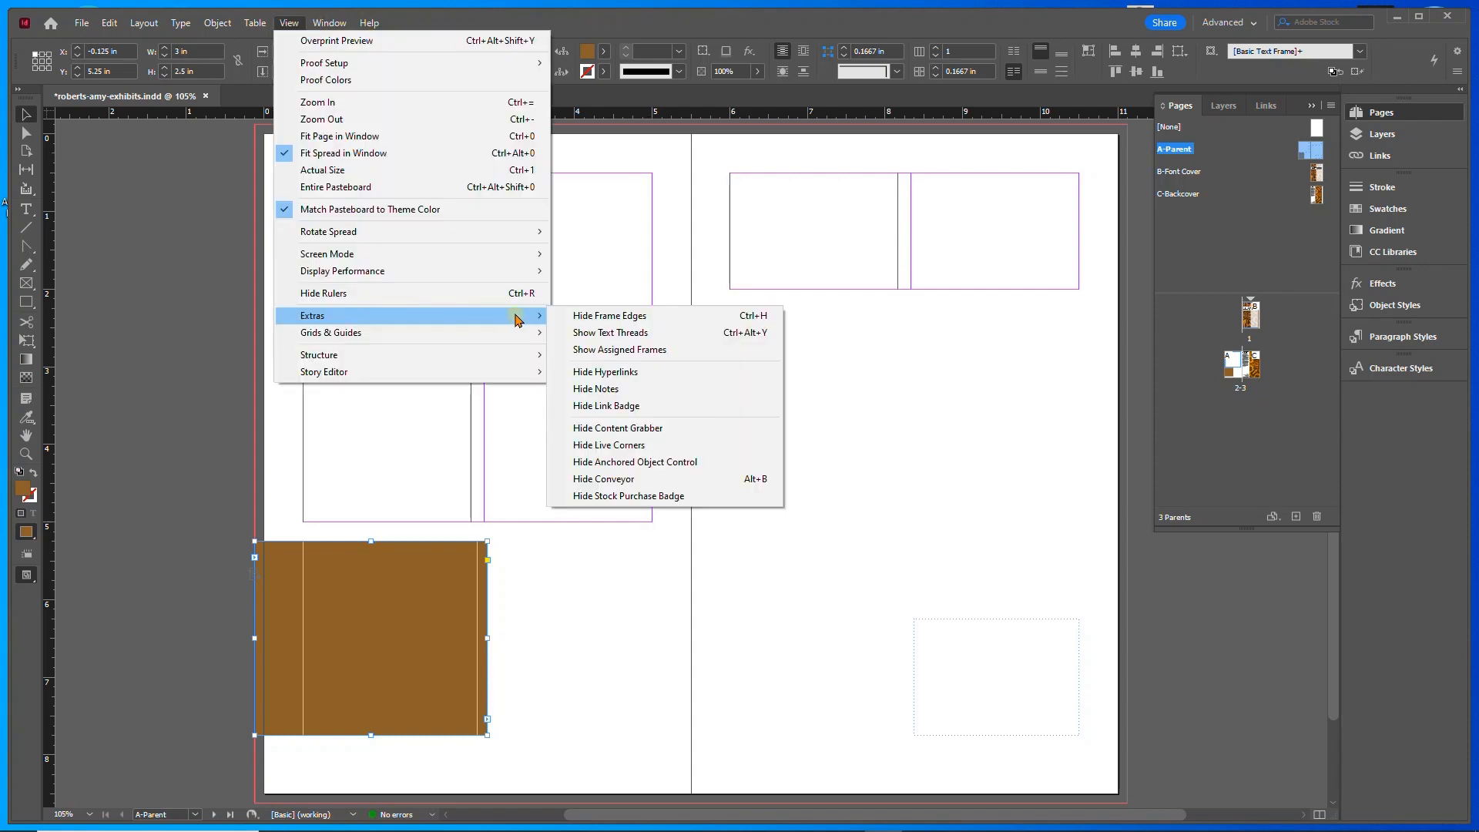
left_click(612, 333)
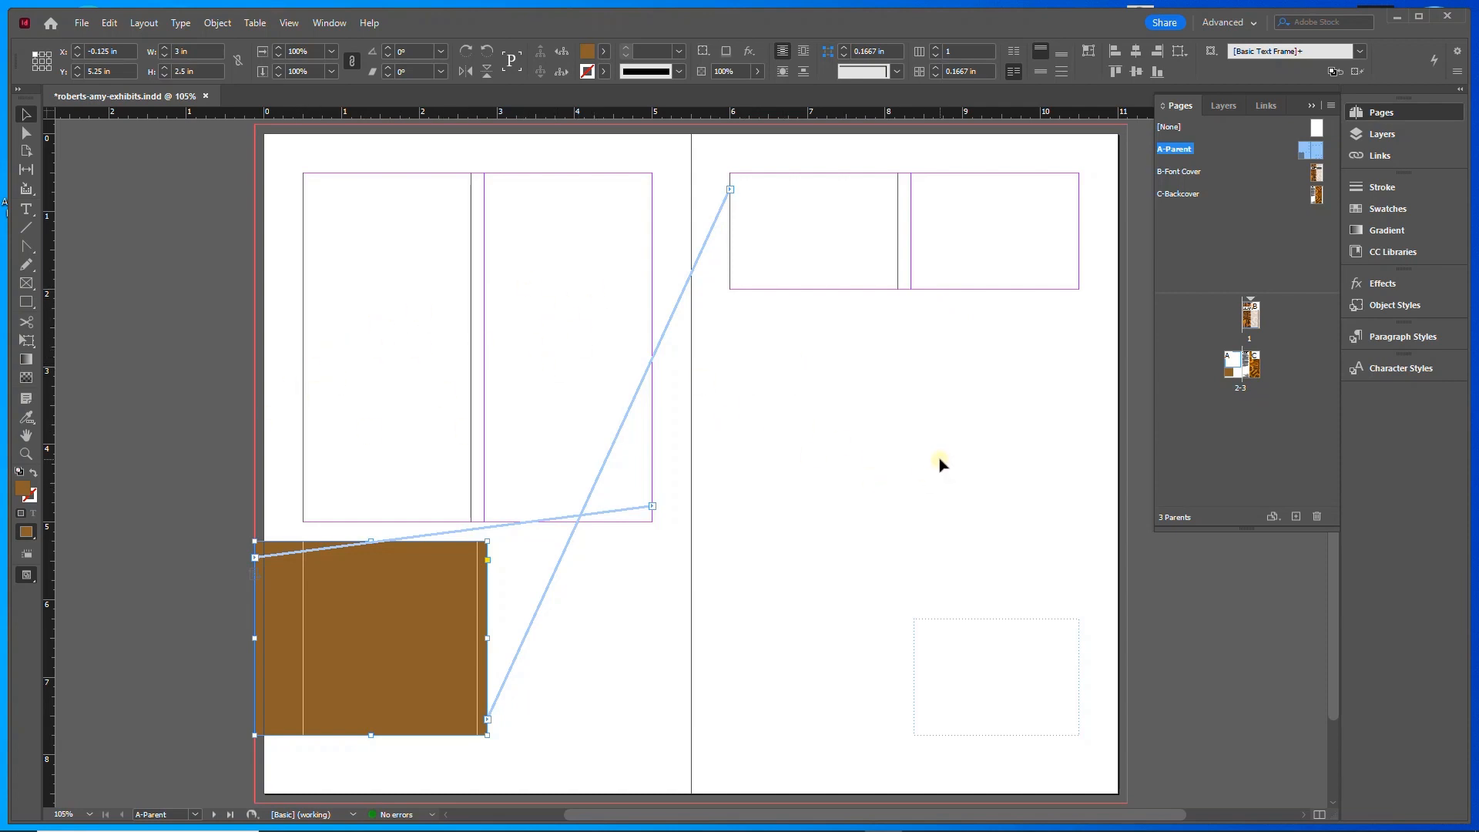
left_click(886, 483)
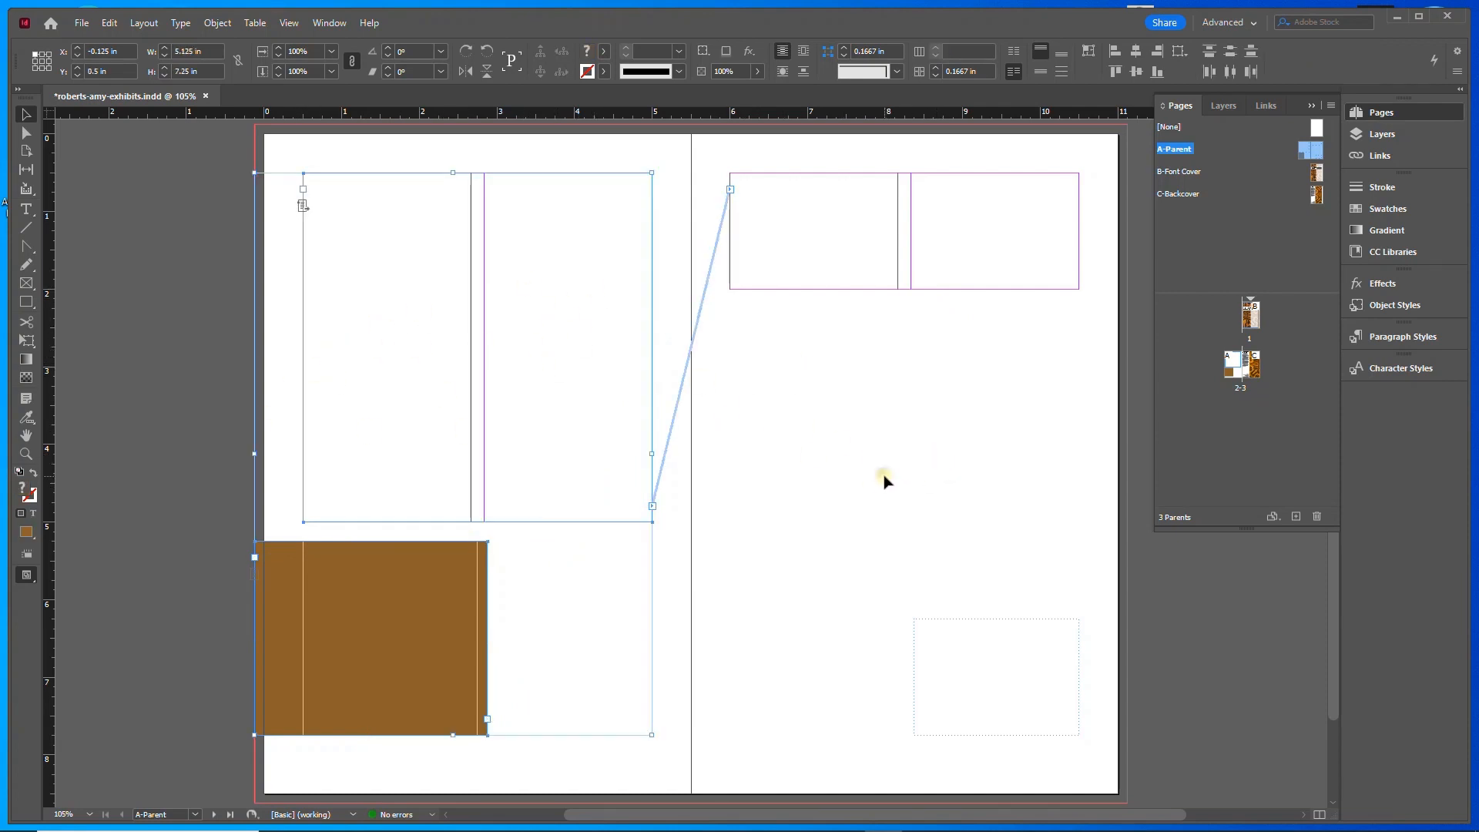
- Thread the left page's two-column text frame into the brown text frame and save the document
left_click(574, 441)
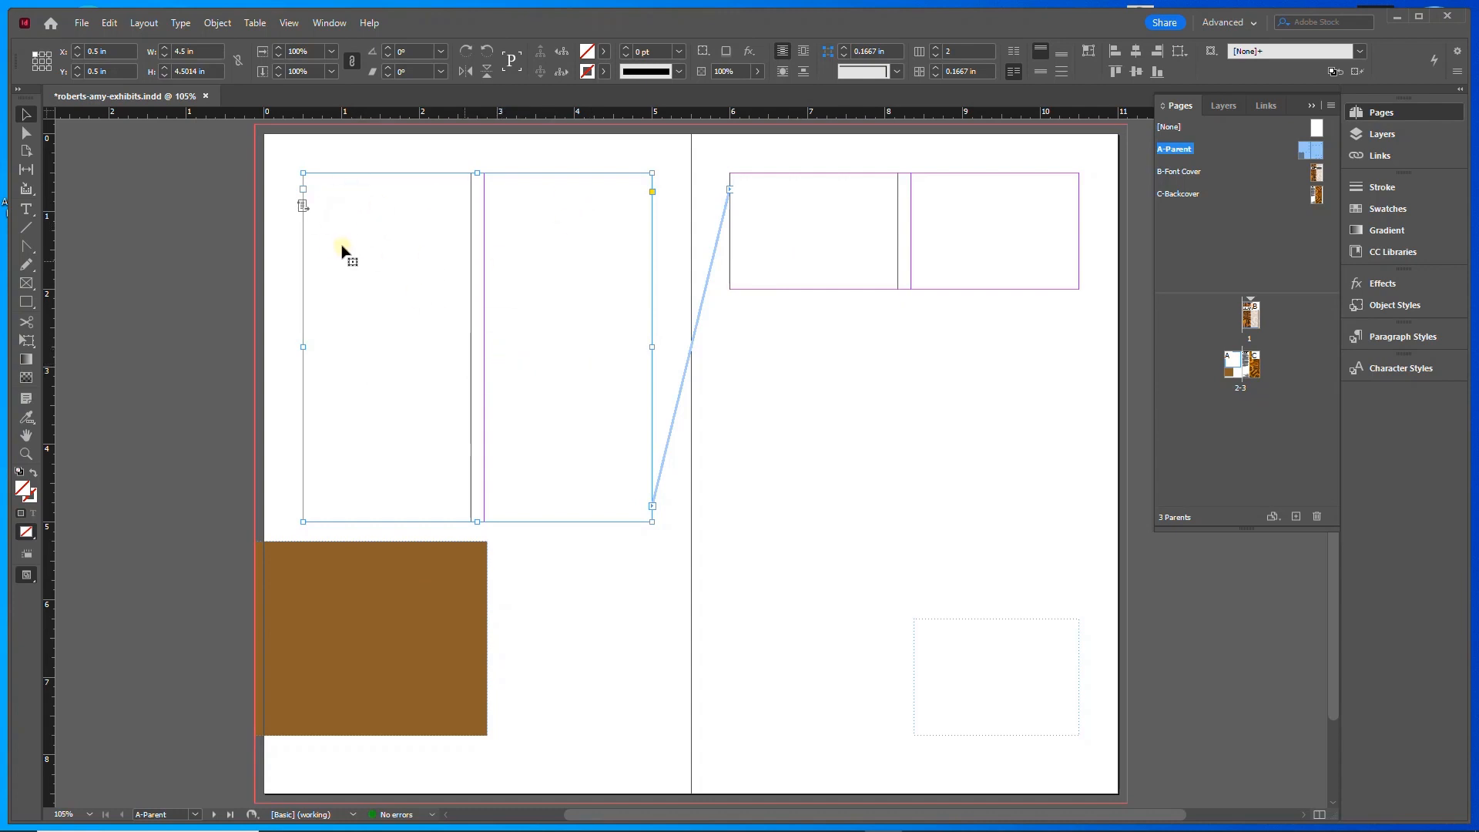
left_click(449, 642, "shift")
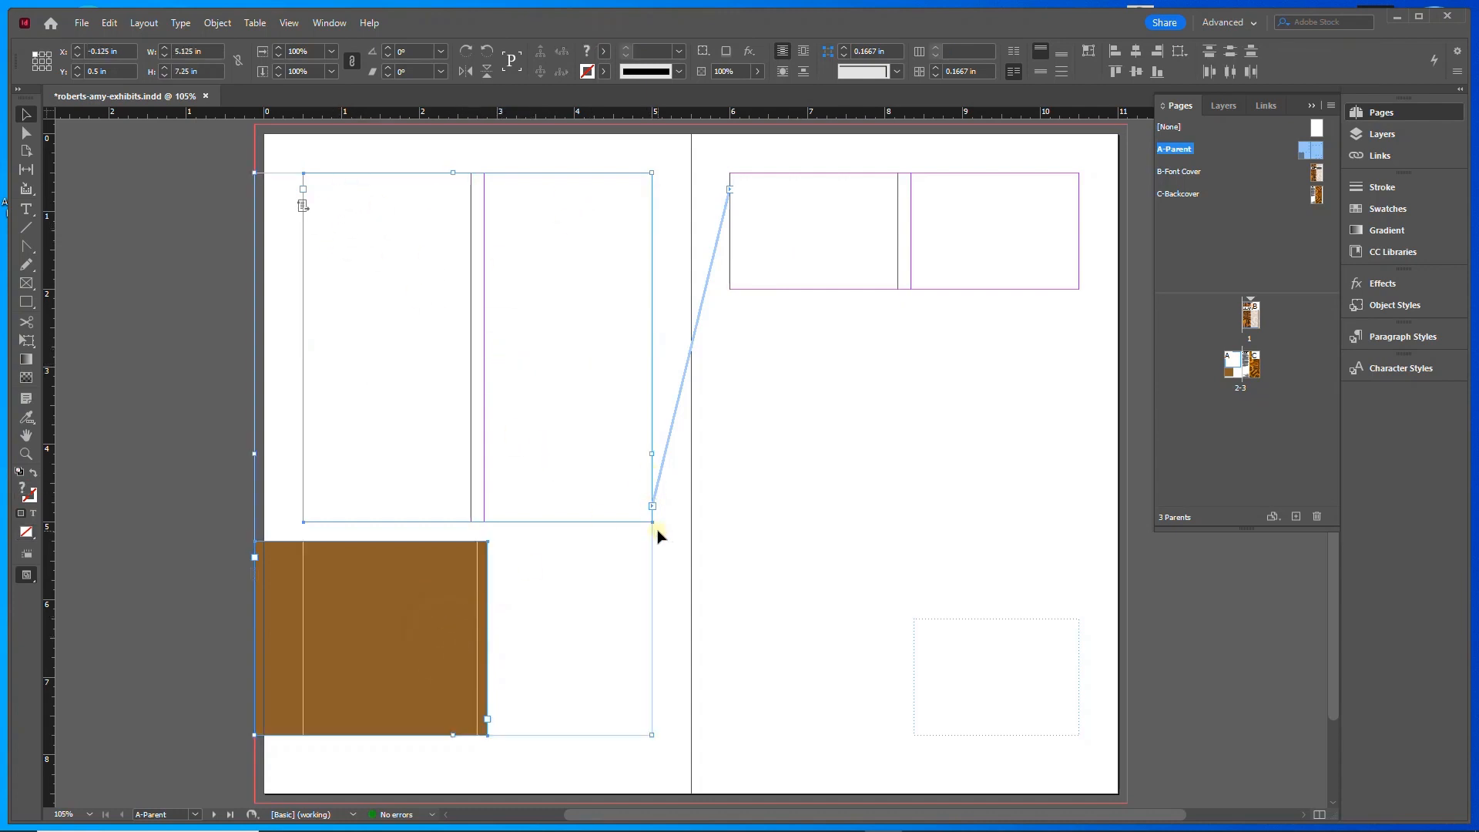
left_click(654, 509)
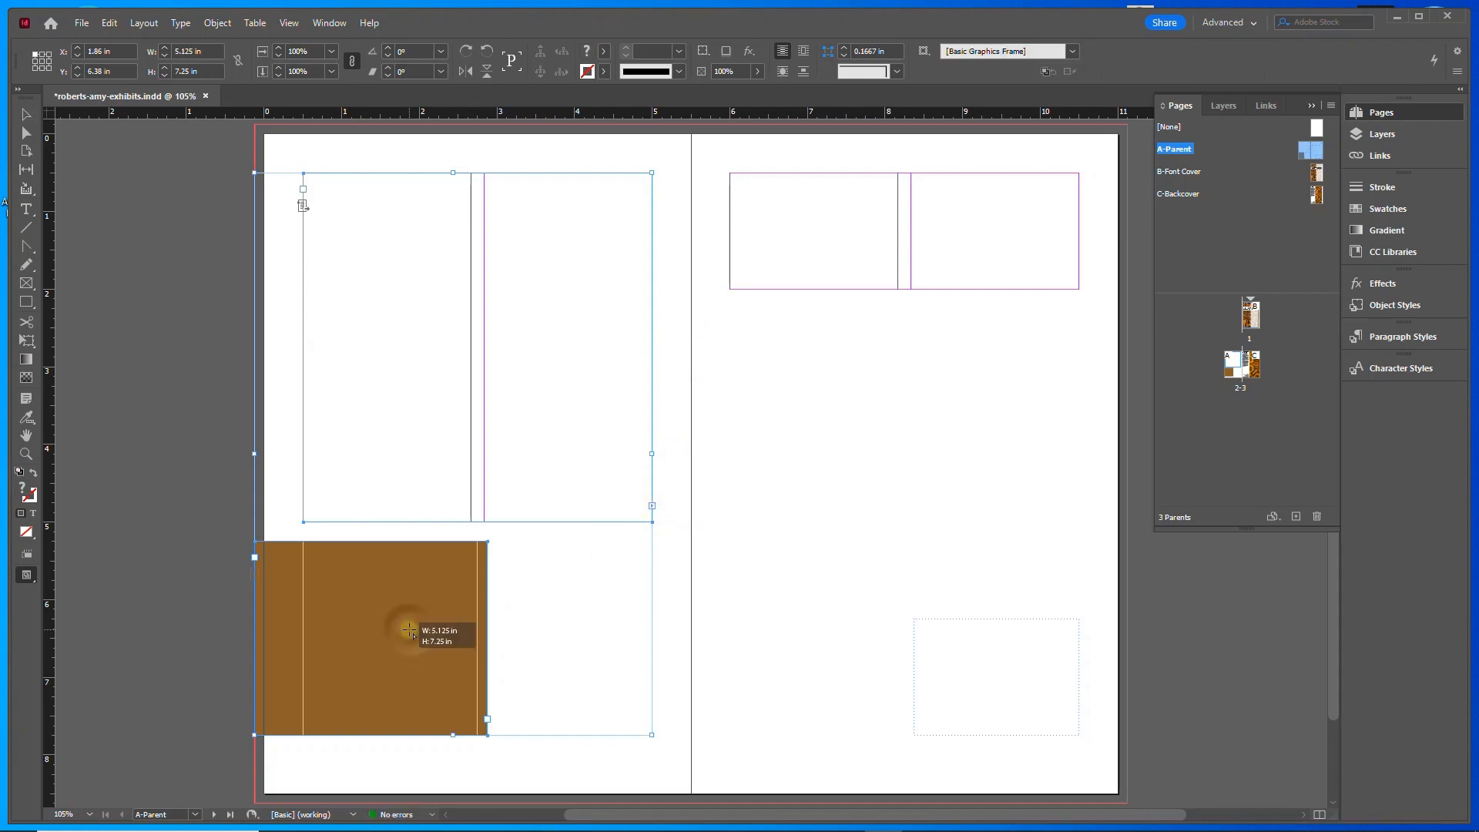
left_click(402, 627)
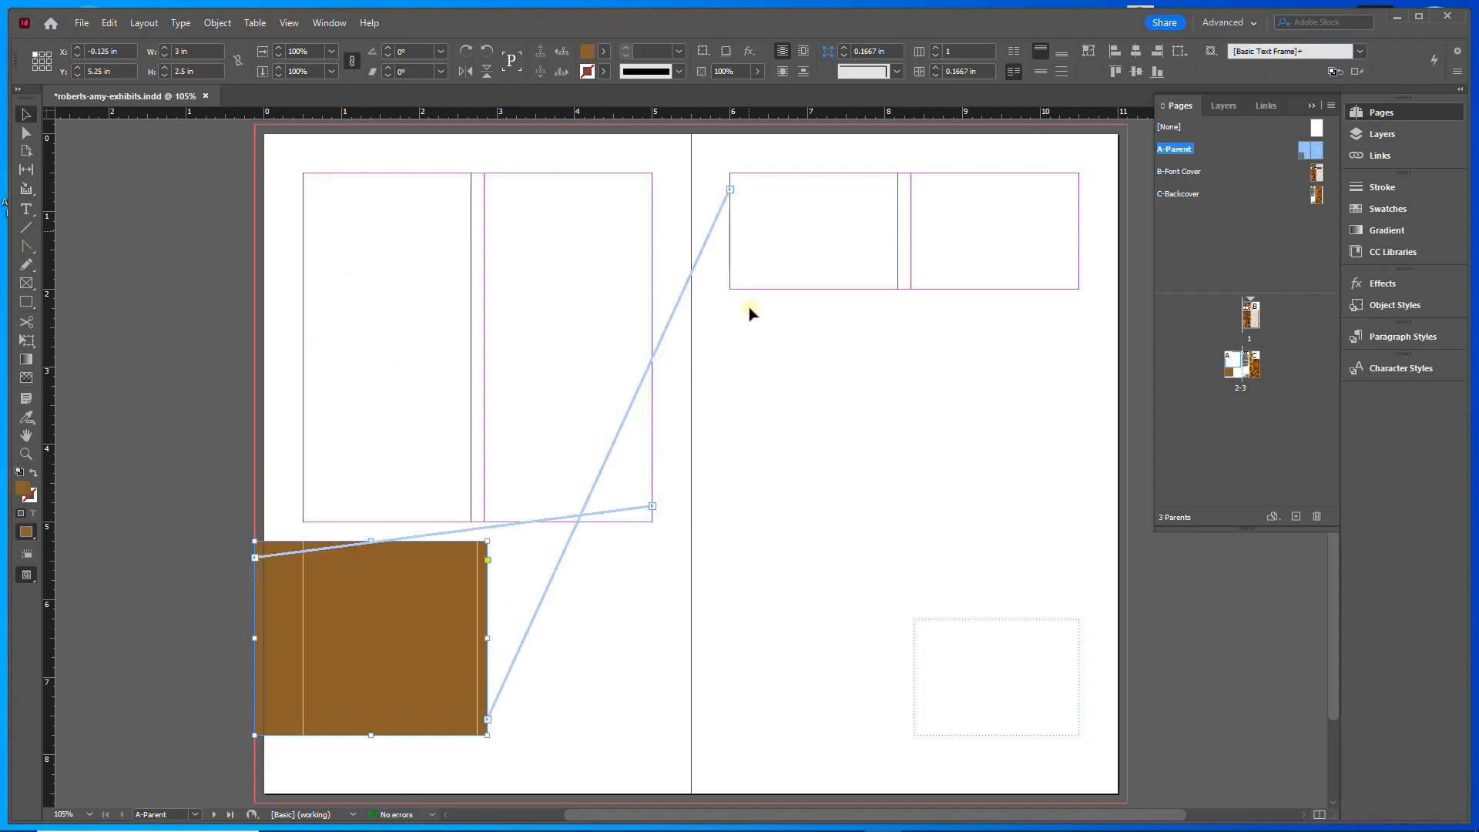
key("ctrl+s")
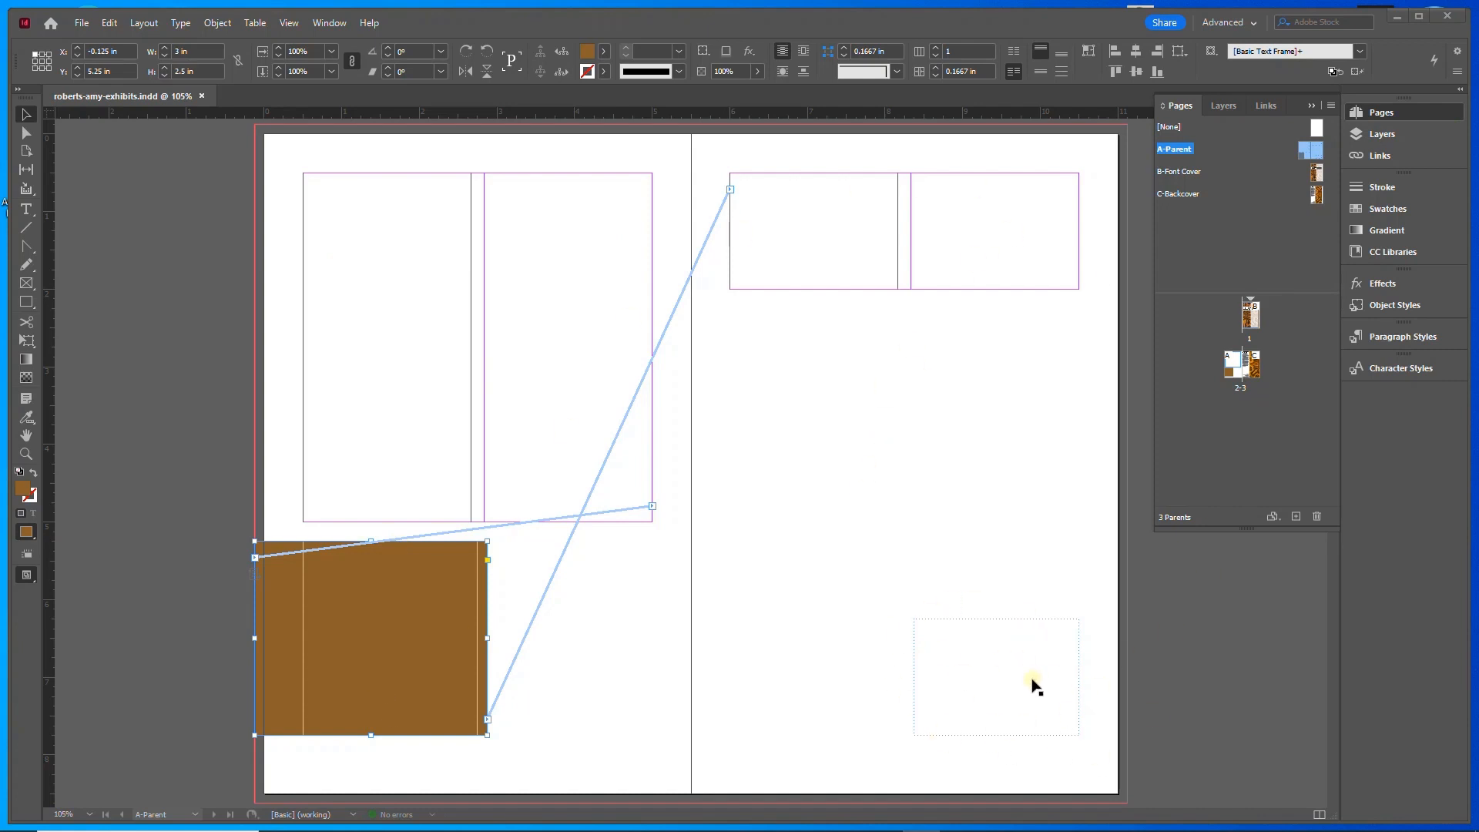
- Thread the right page's two-column text frame into the small text frame near the page's lower right corner
left_click(1010, 495)
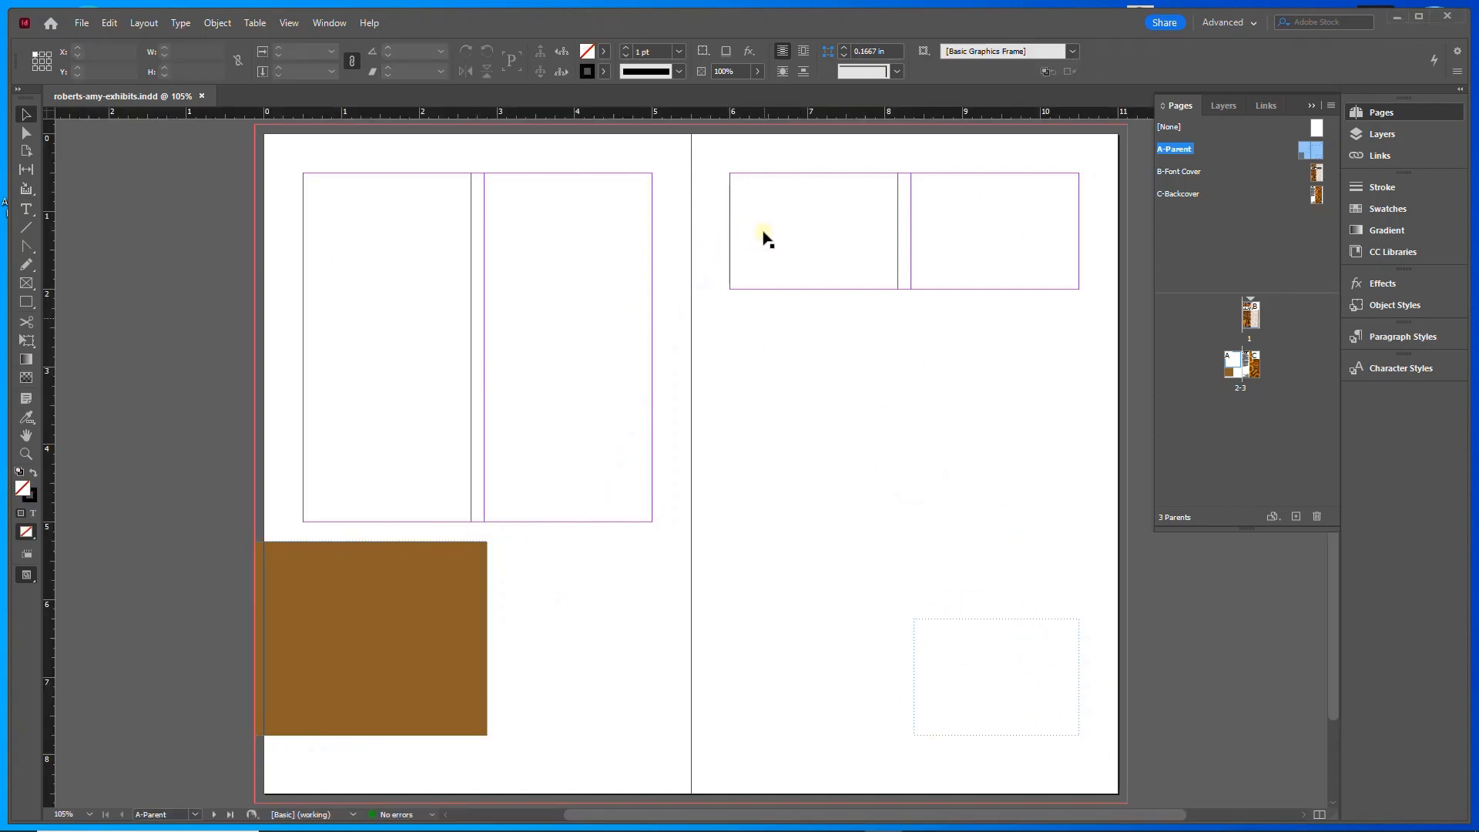
left_click(863, 179)
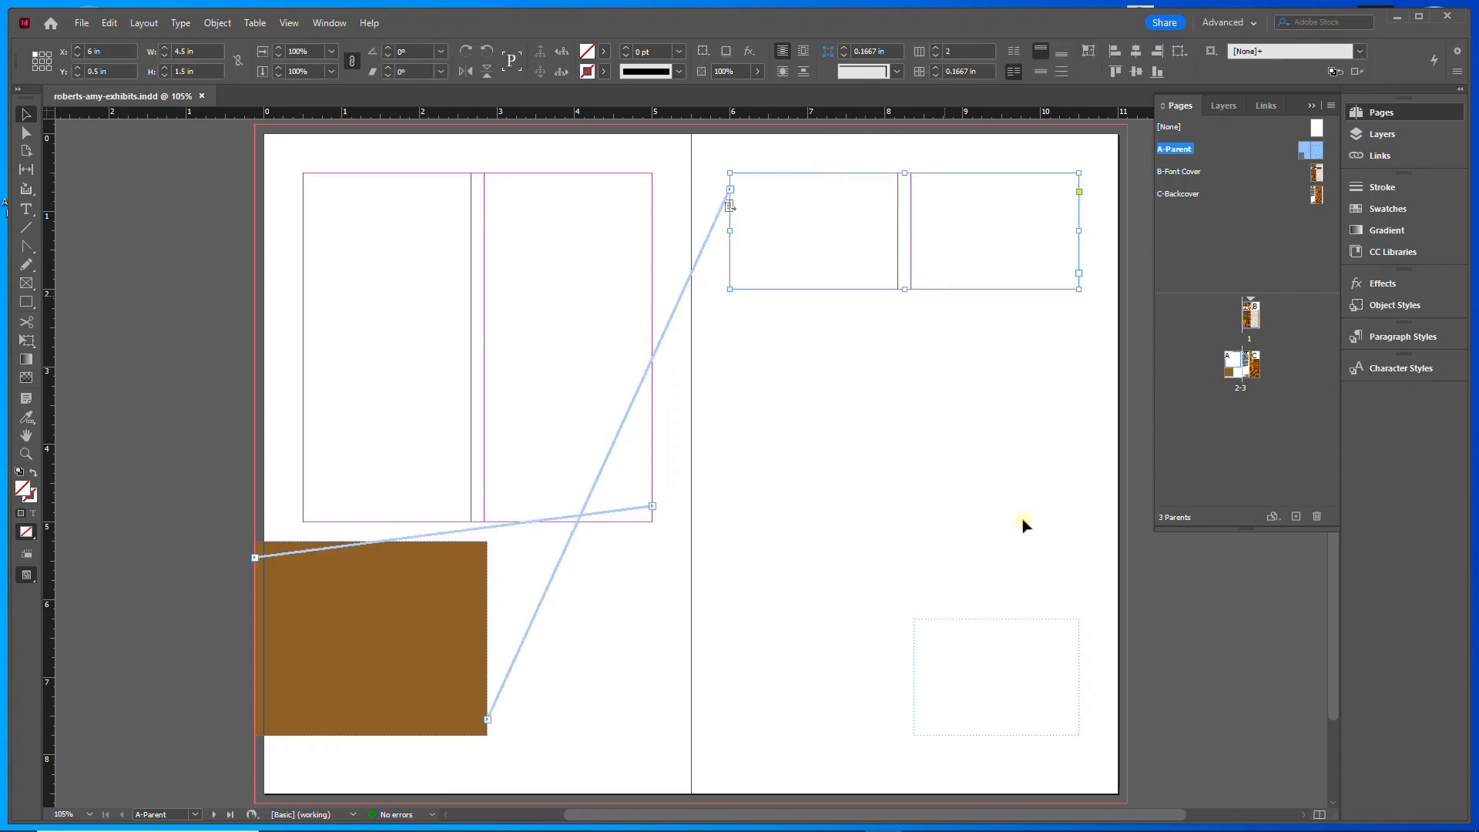
left_click(1044, 628, "shift")
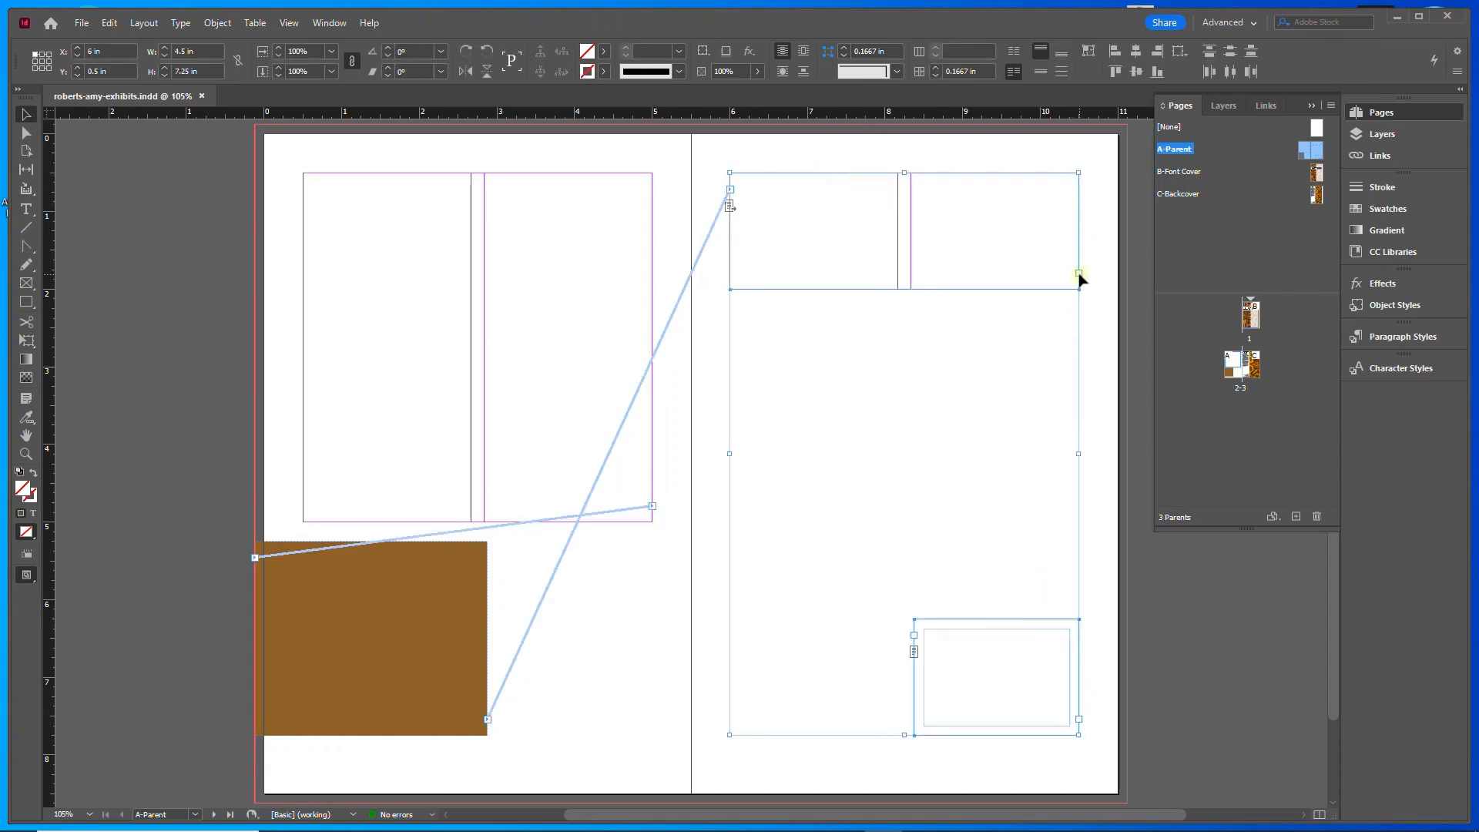
left_click(1079, 274)
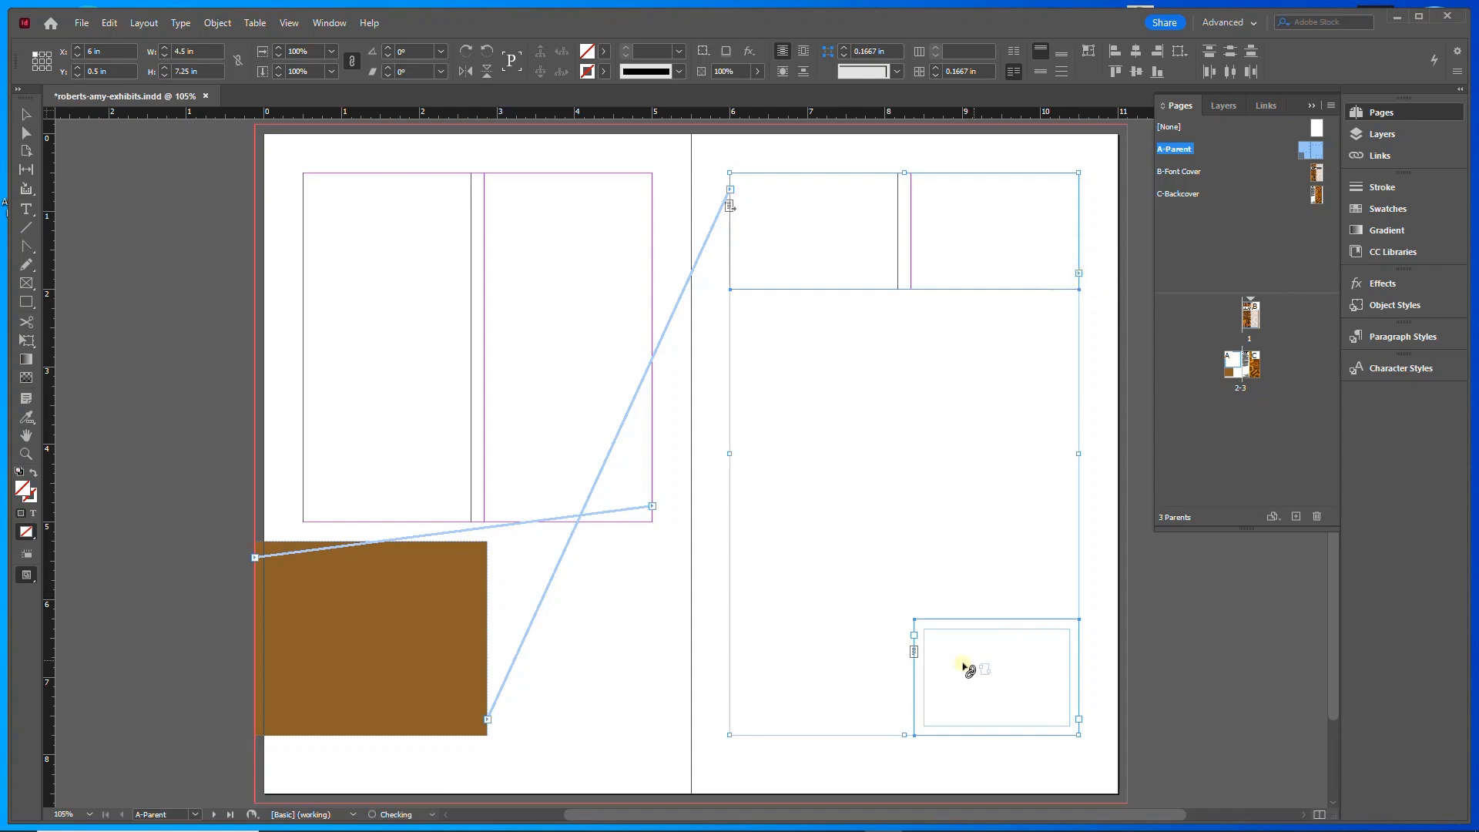
left_click(927, 641)
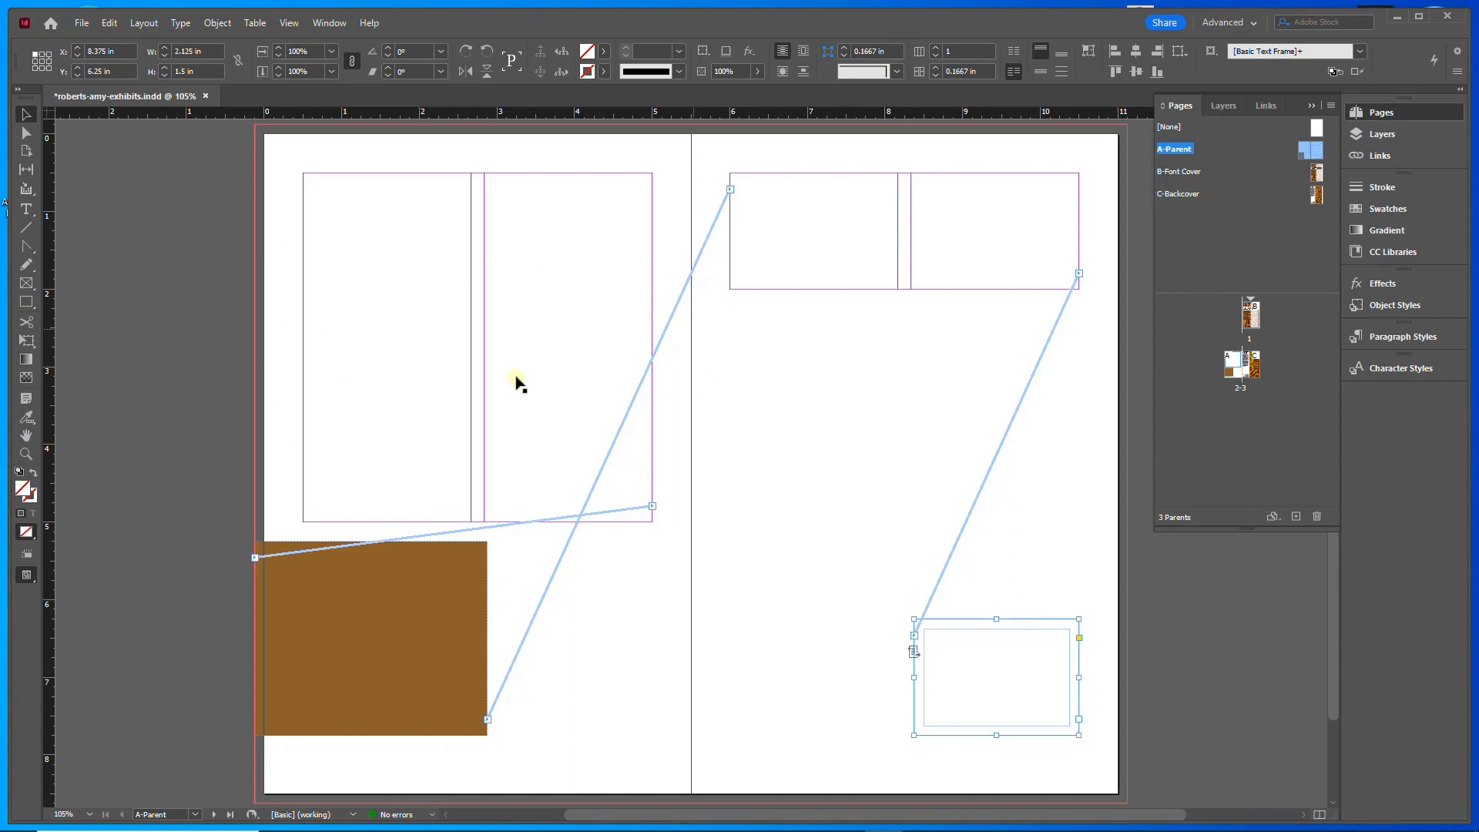
- Turn off the display of text threads
left_click(293, 27)
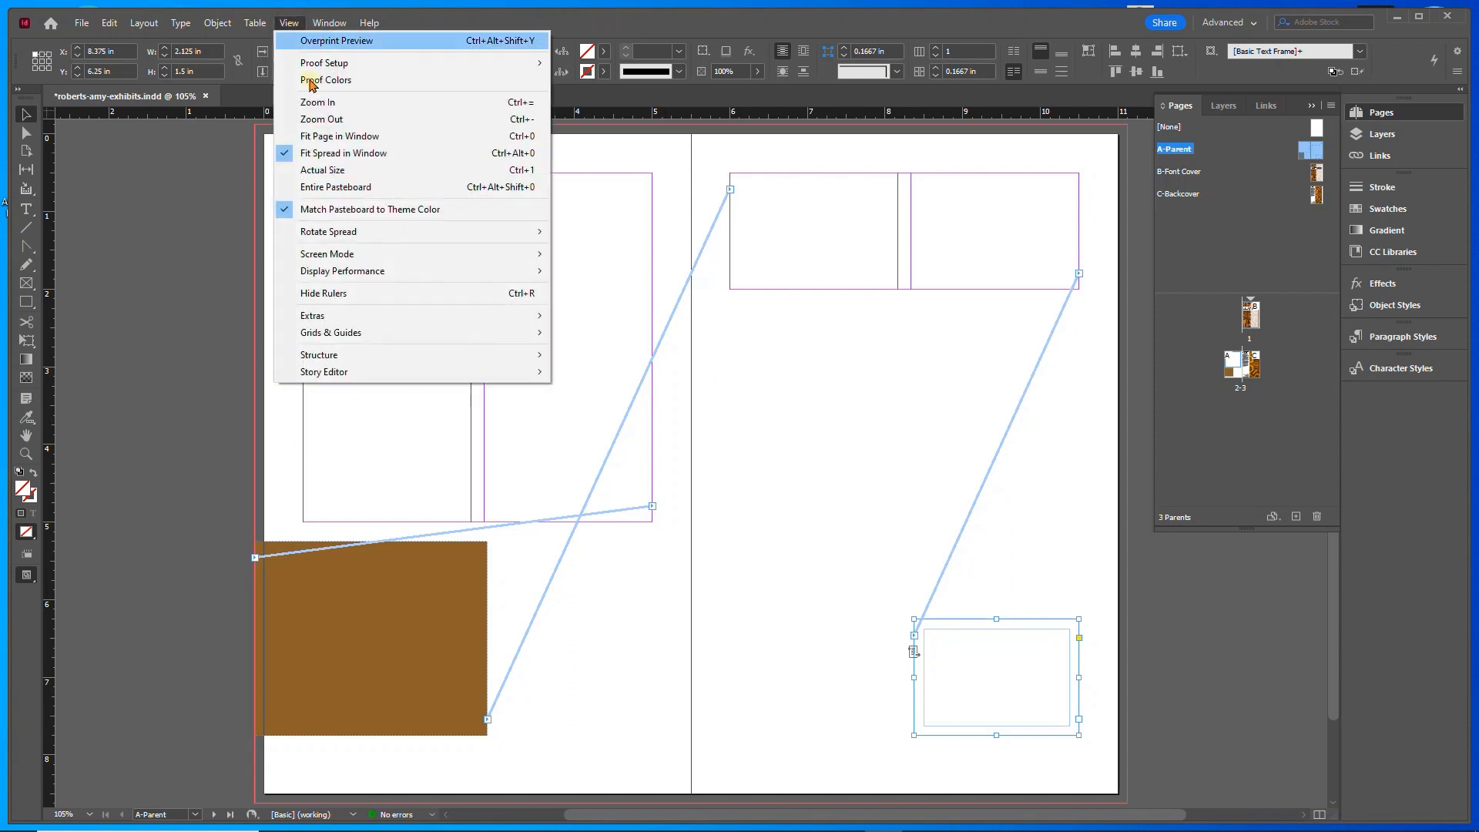
mouse_move(351, 315)
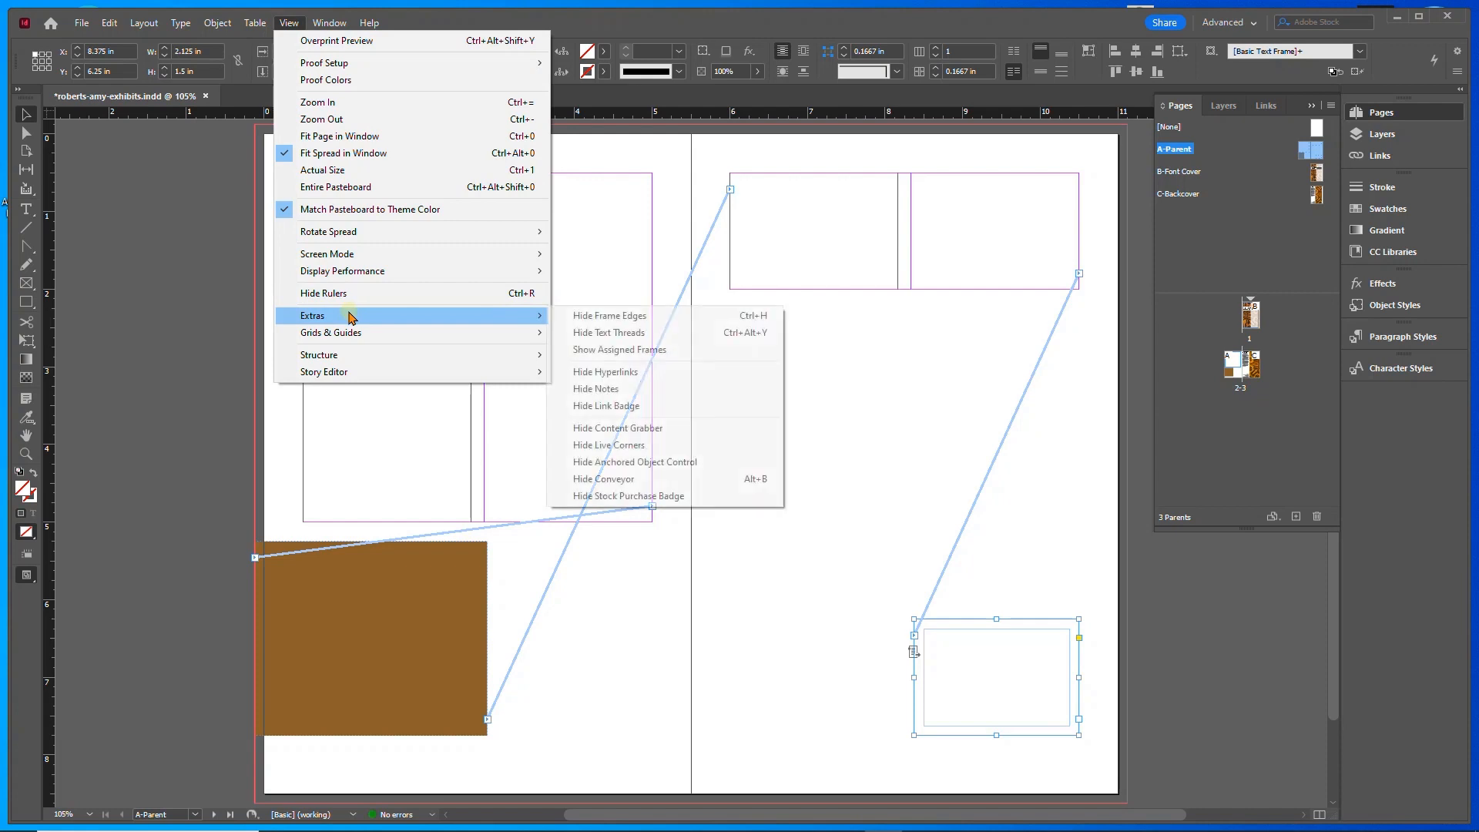
left_click(608, 332)
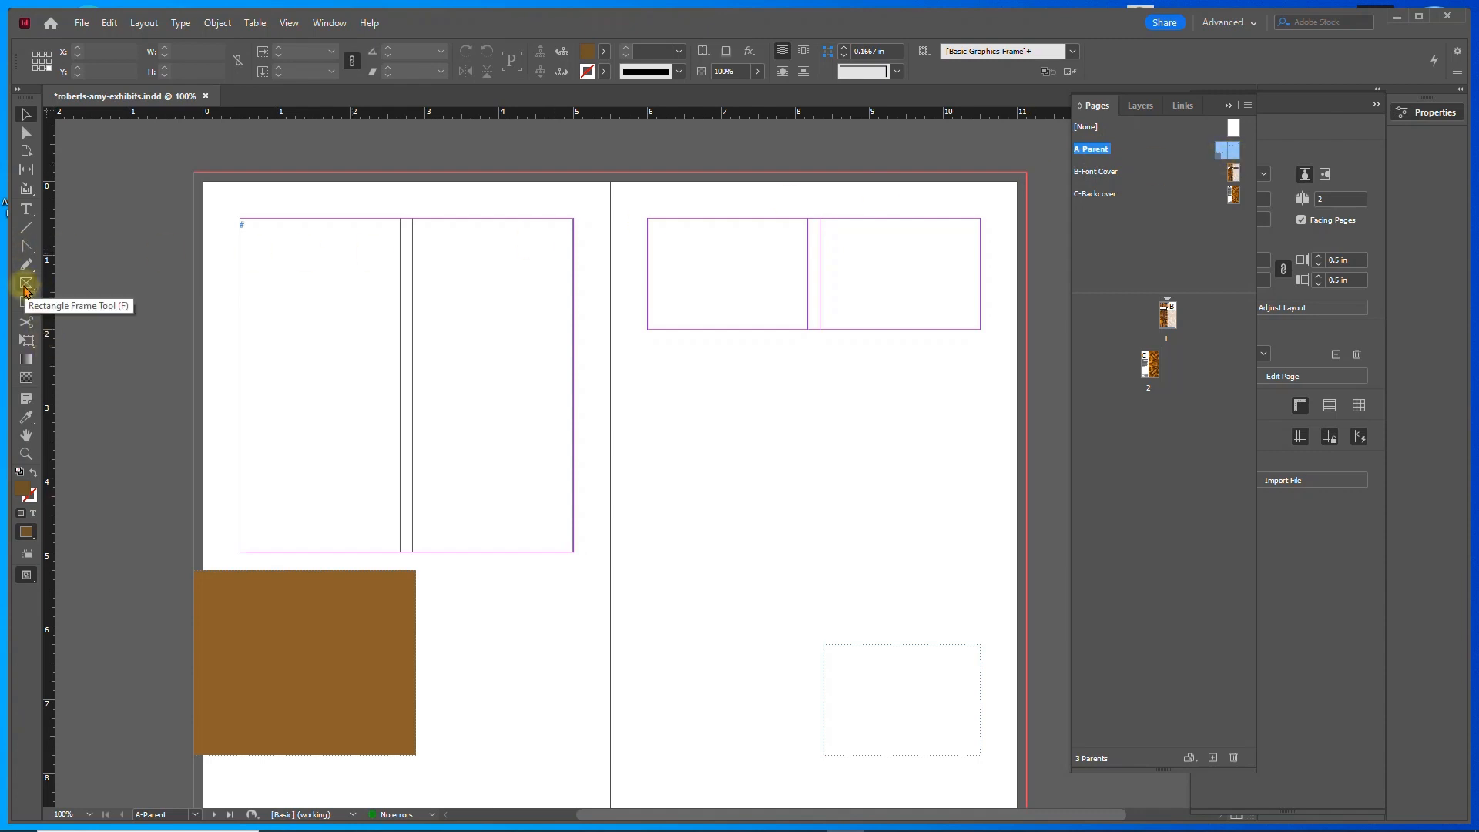
- Draw a rectangle frame about 7.66 by 5.72 in across both pages, below the right page's two-column text frame
left_click(26, 284)
left_click_drag(434, 360, 1000, 781)
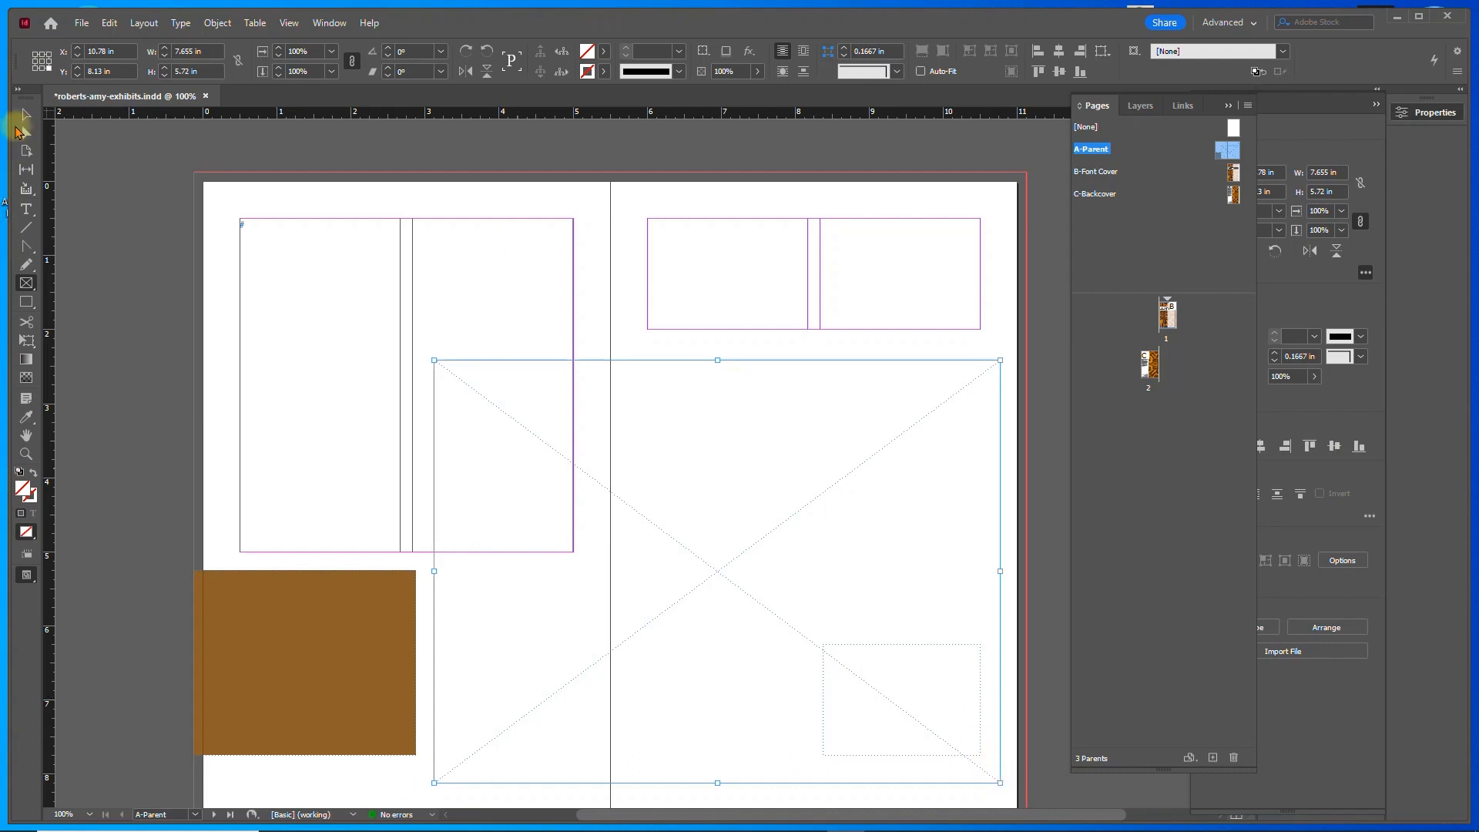
left_click(22, 120)
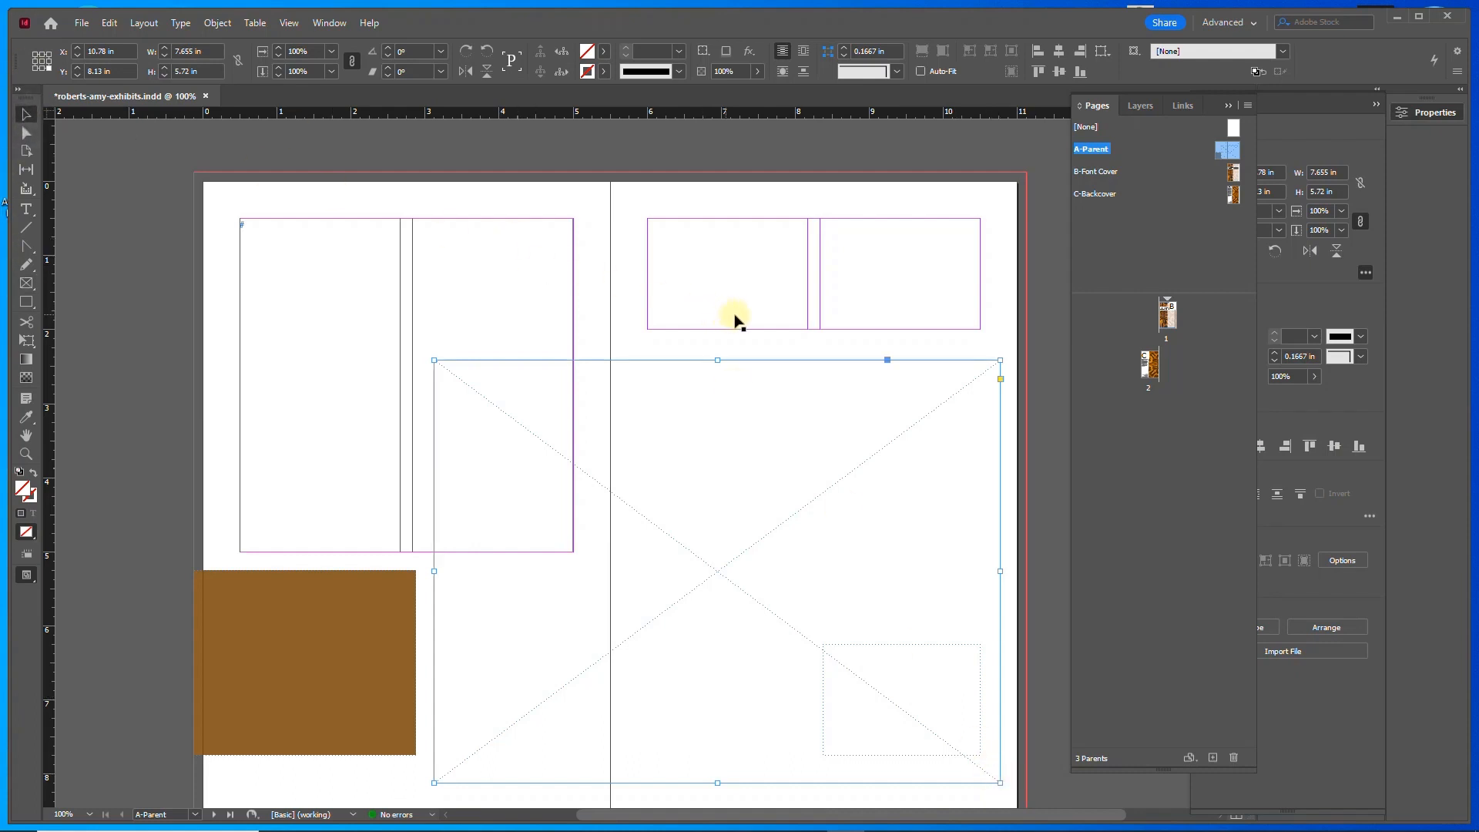
- Position the new frame's upper-left corner at X 2.875 in, Y 2.1875 in and size it to 8.25 by 5.75 in
left_click(35, 55)
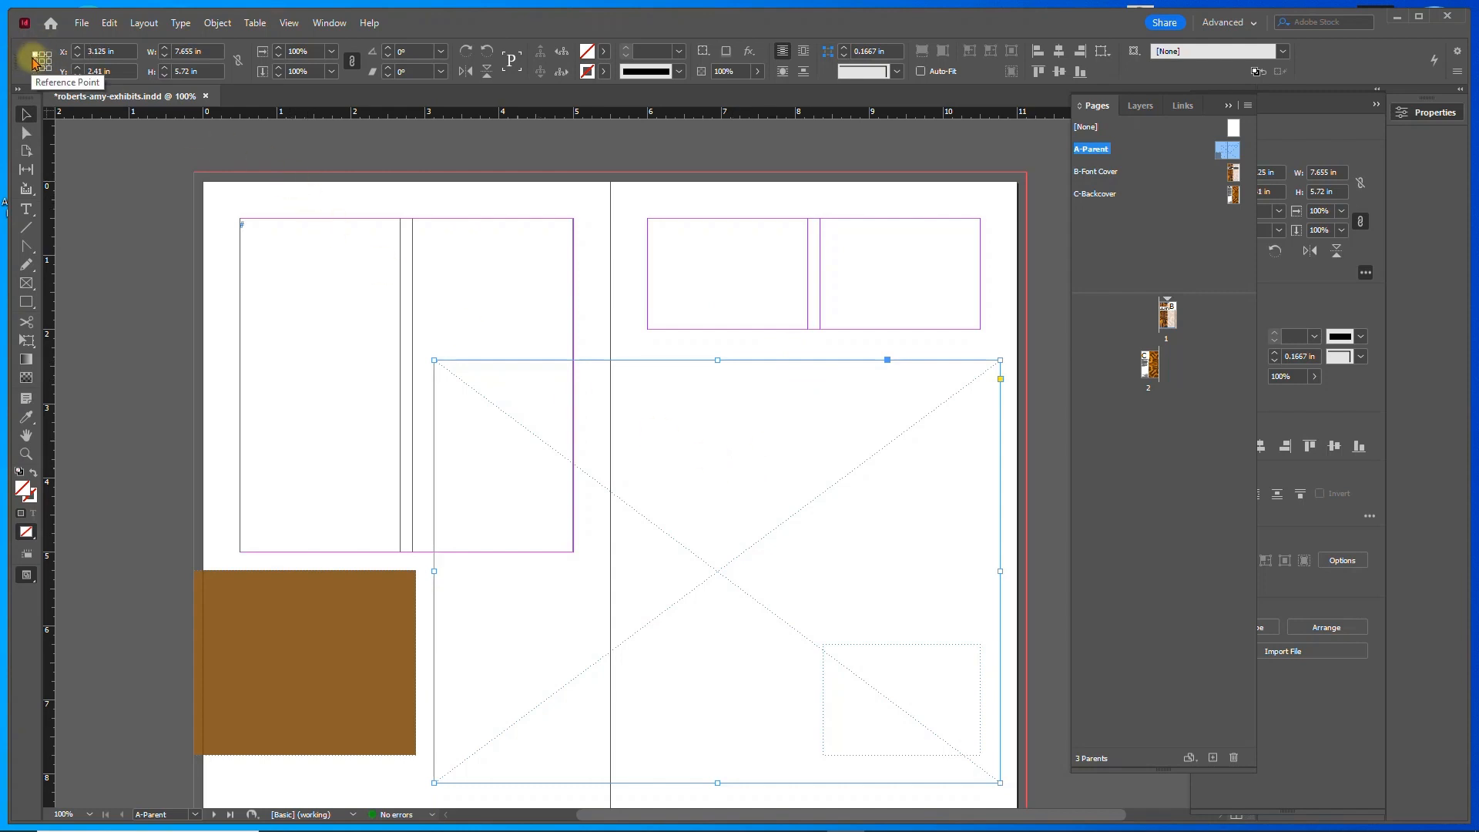
left_click(121, 50)
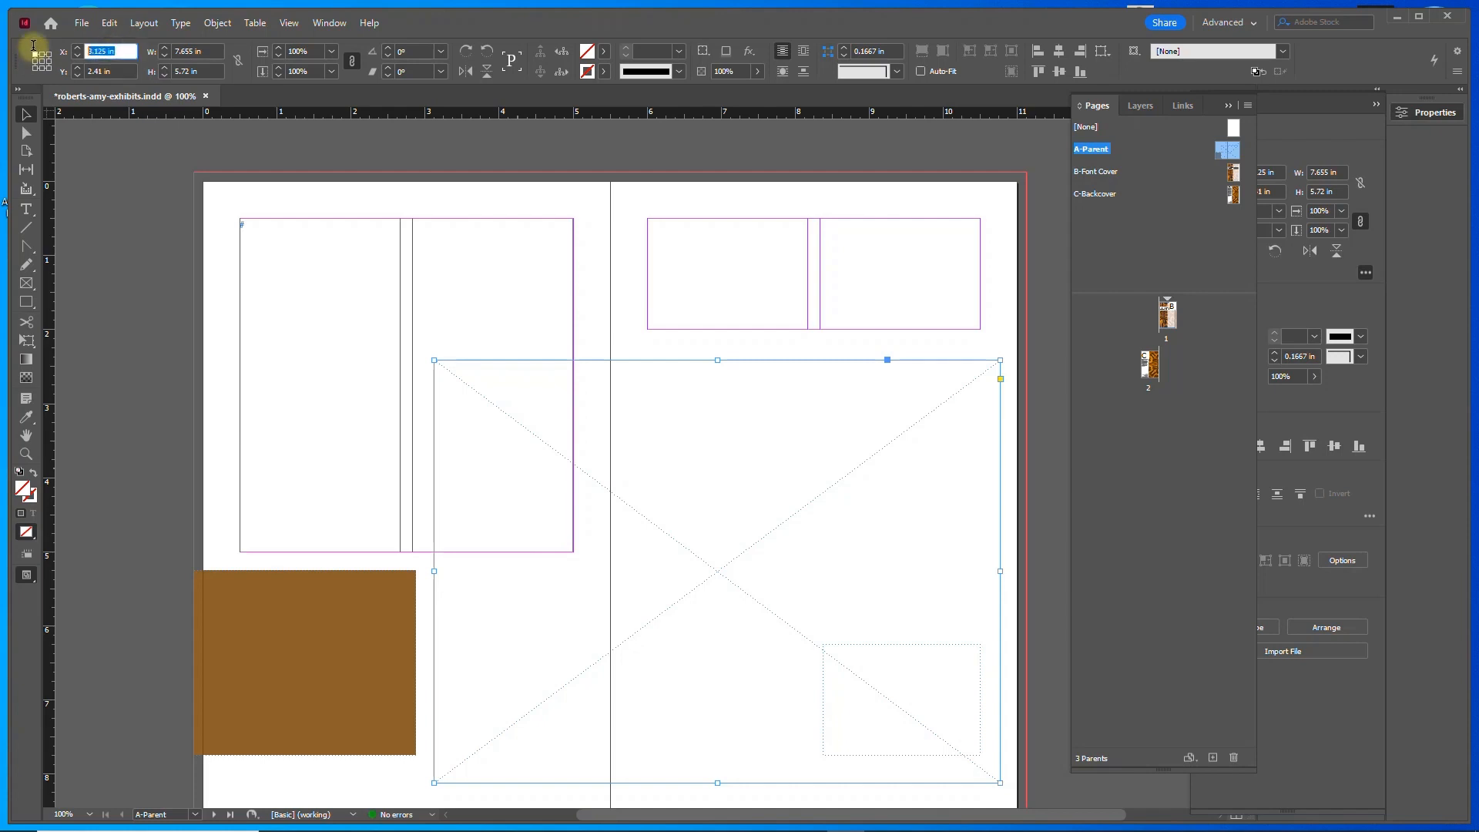
type("2.875")
key("Tab")
type("2.")
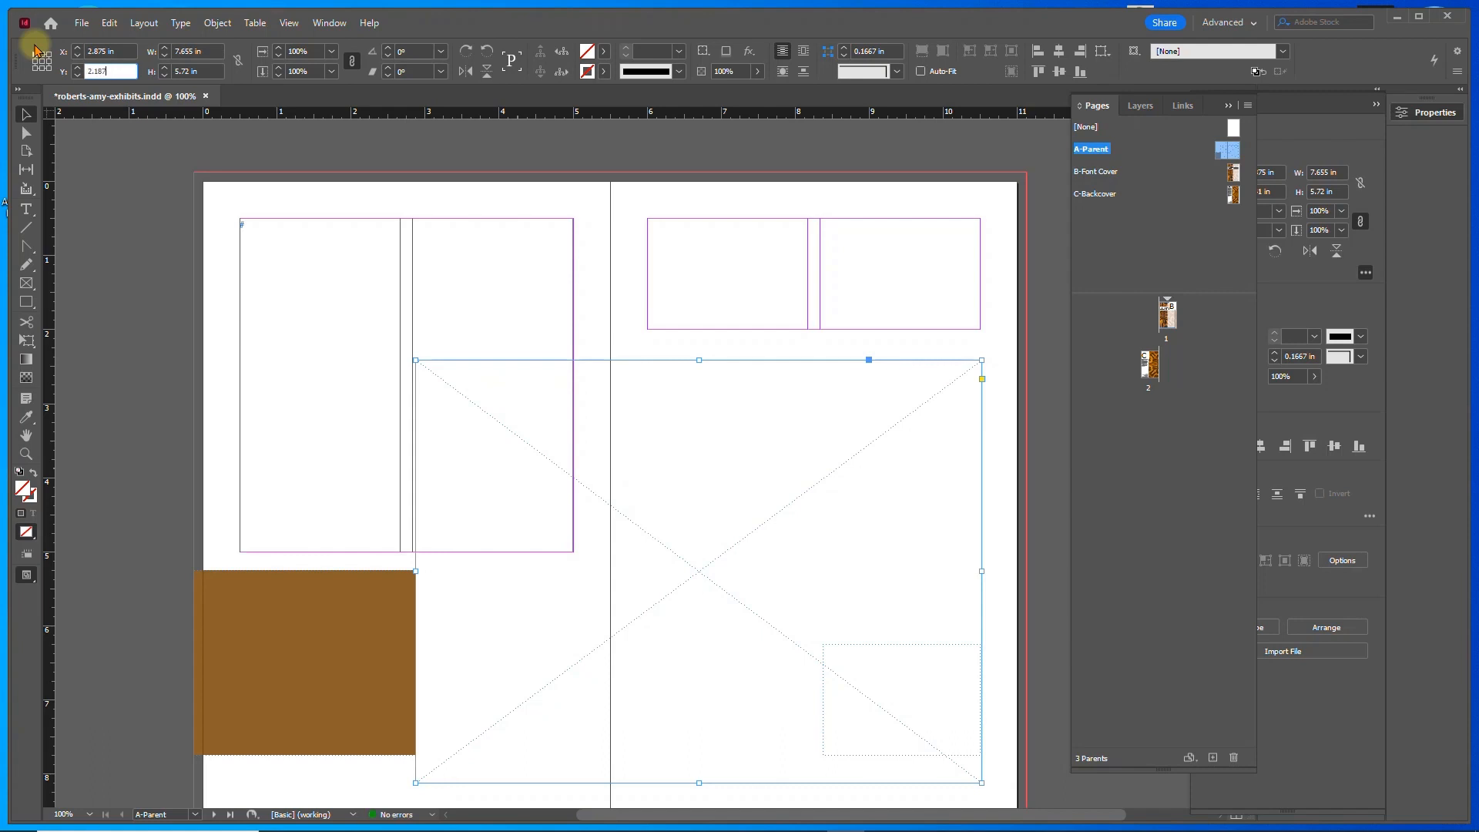
type("1875")
key("Tab")
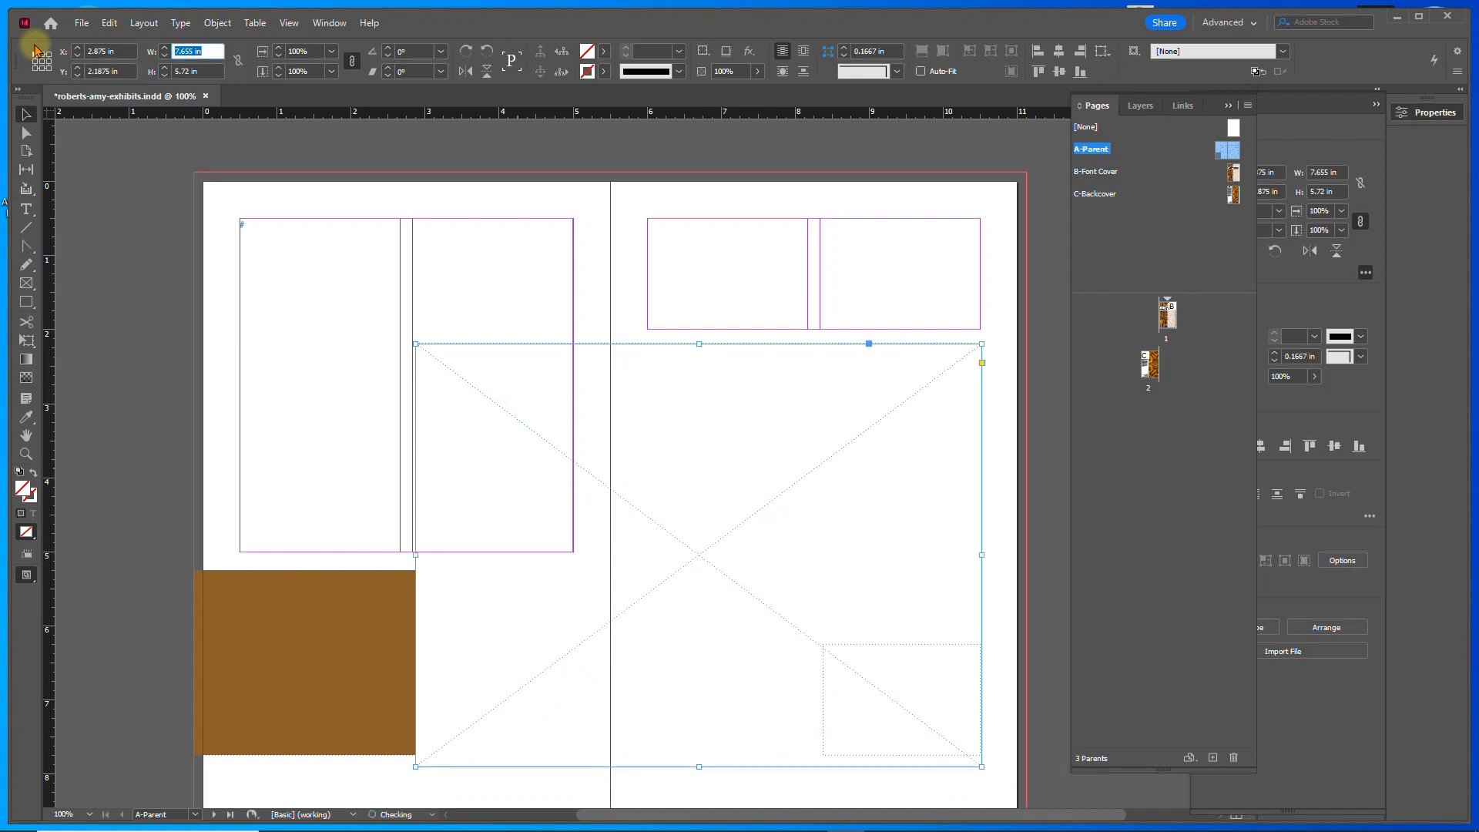
type("8.25")
key("Tab")
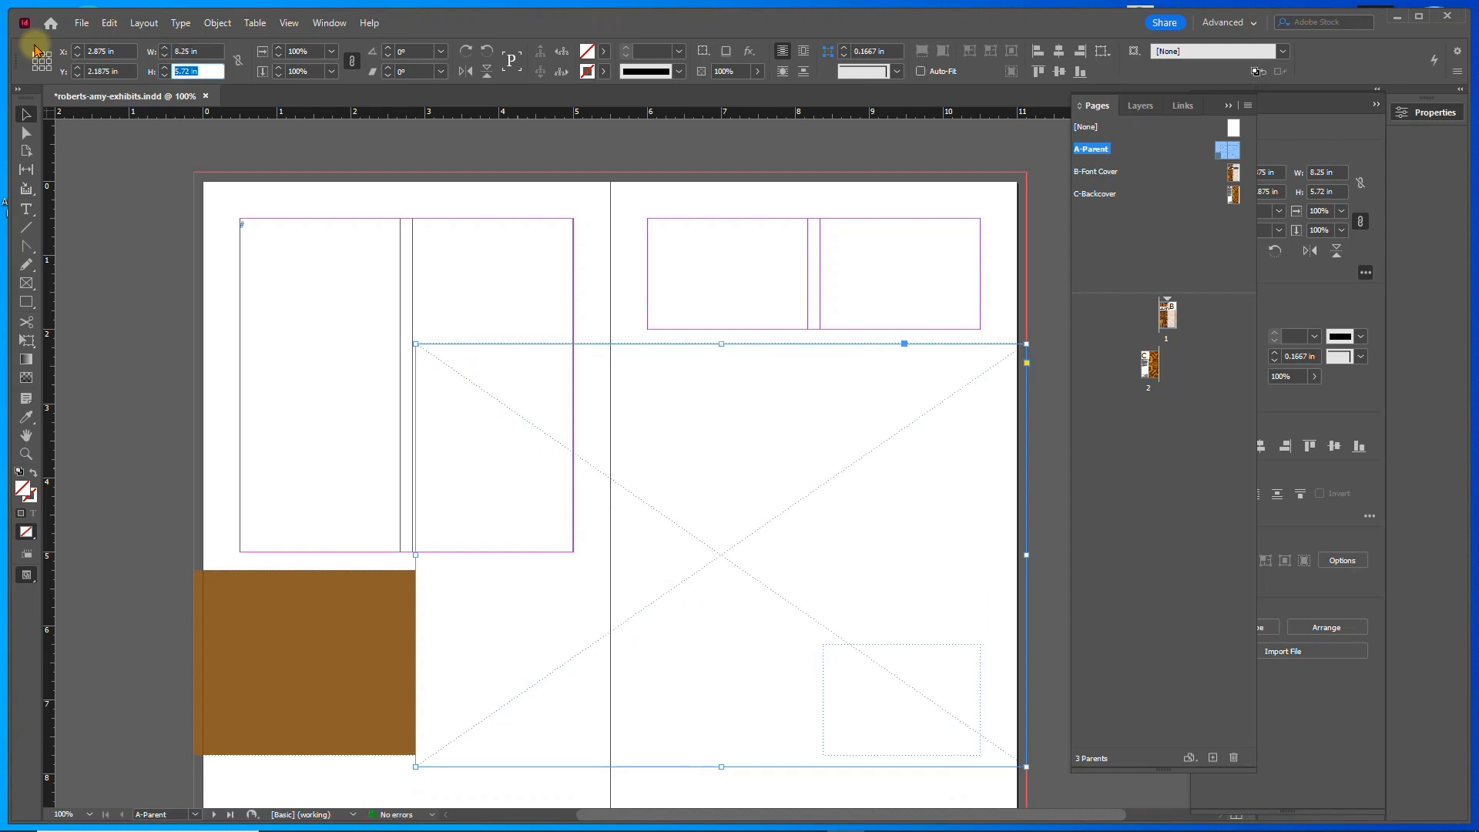
type("5.75")
key("Return")
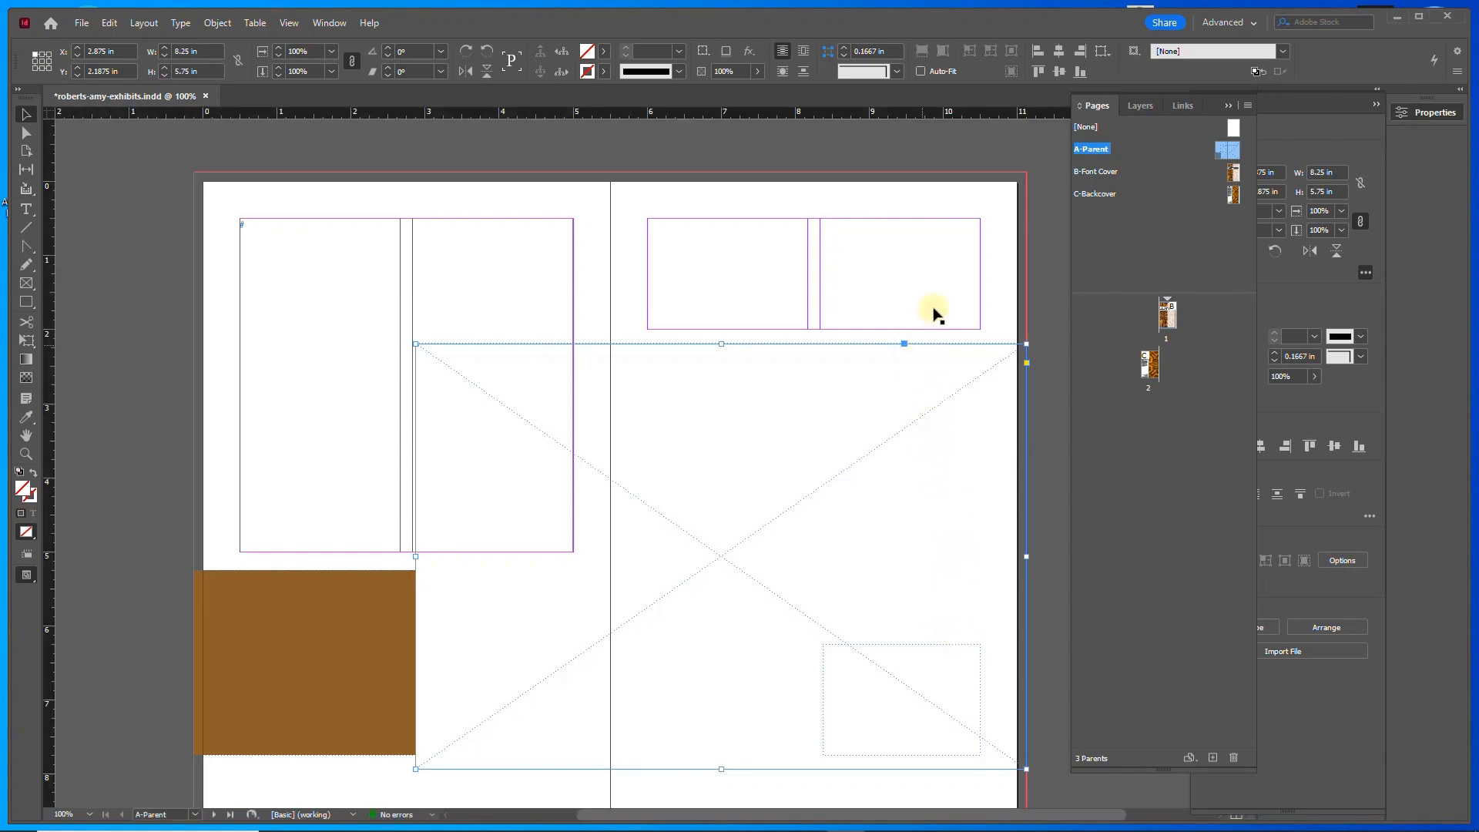
- Fill the large frame with the brown C=36 M=59 Y=94 K=24 swatch at a 20% tint
left_click(1404, 113)
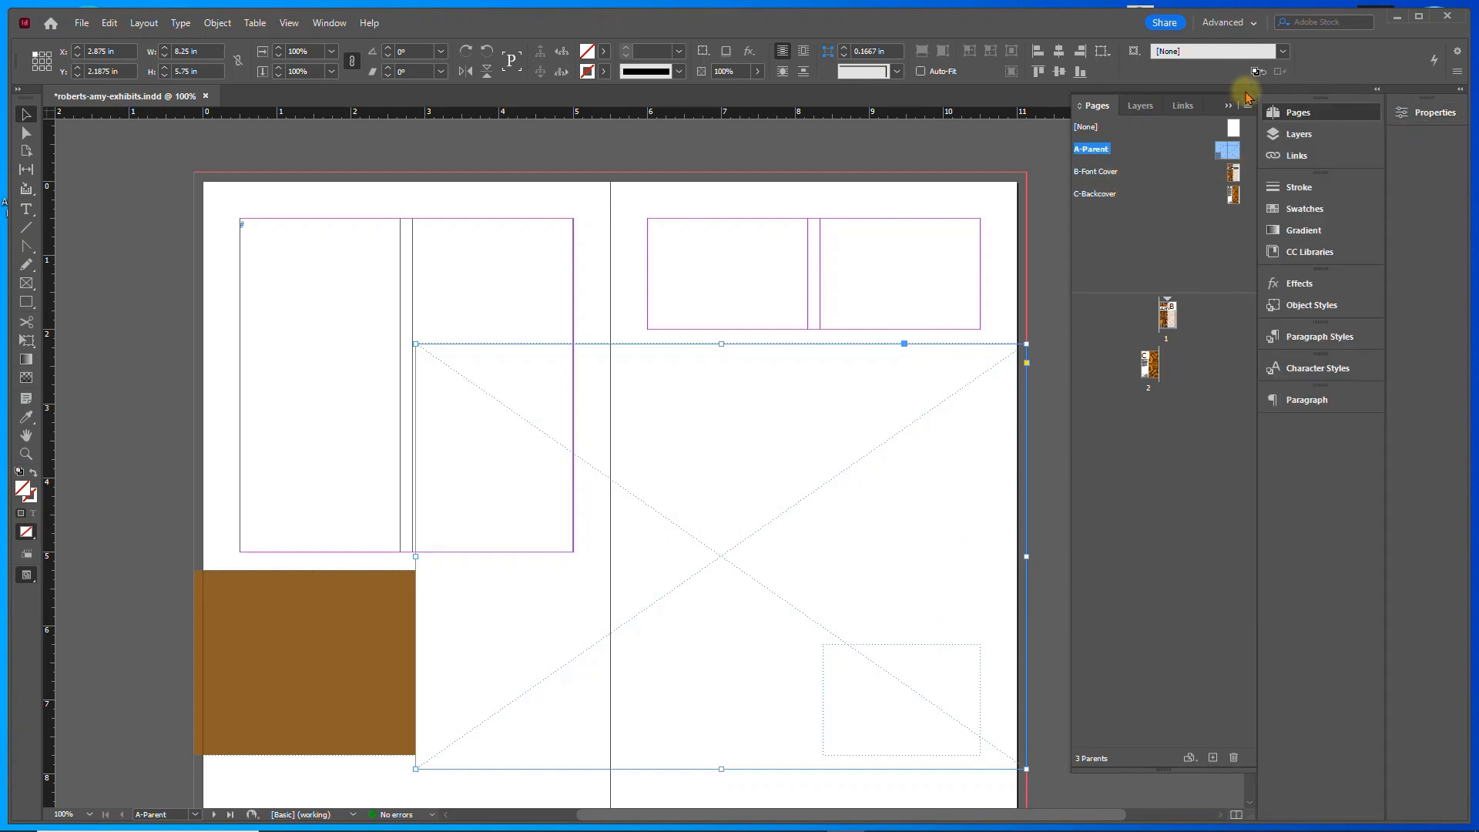
left_click(1228, 106)
left_click(1305, 208)
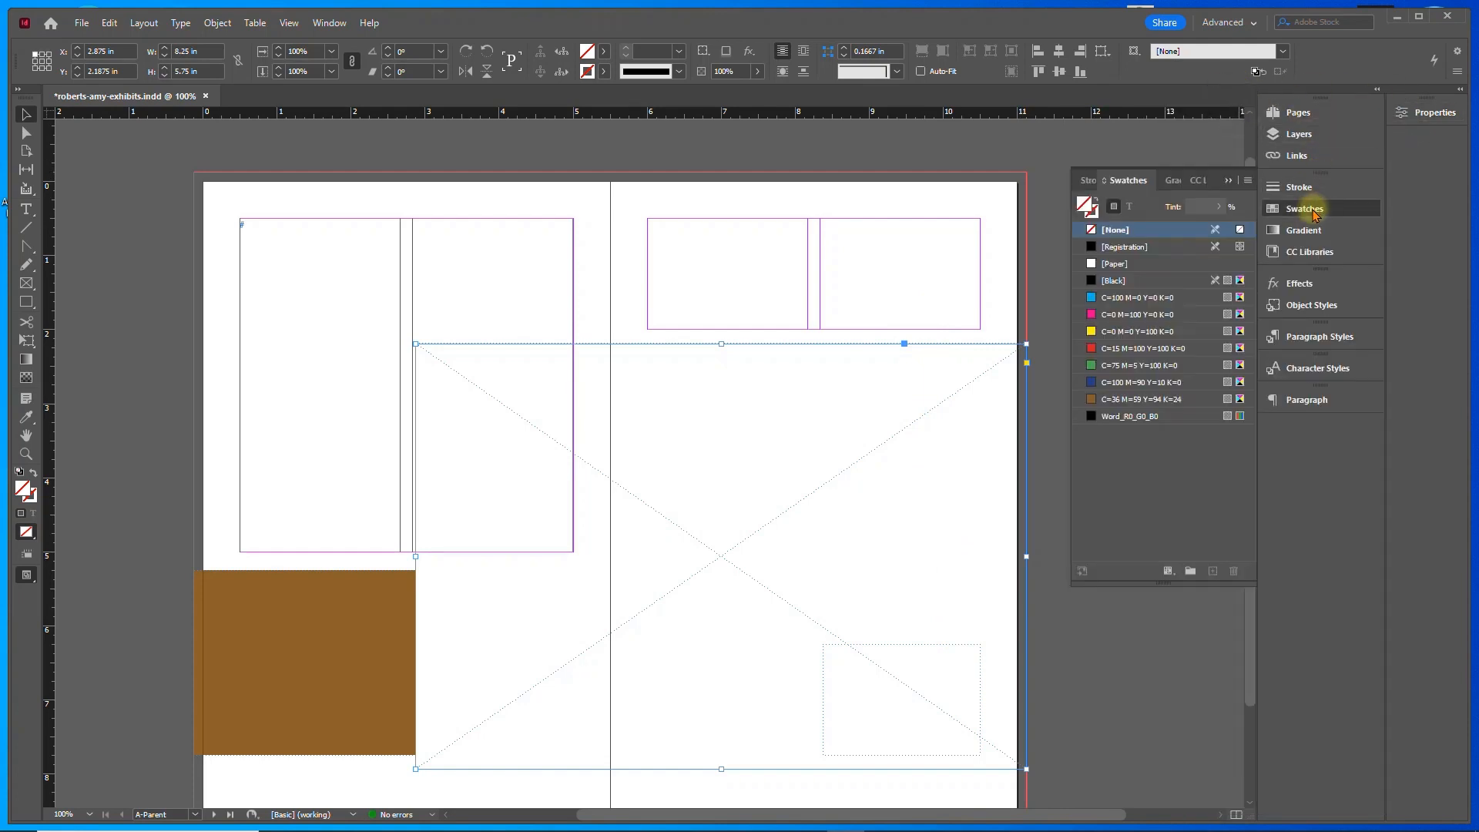
left_click(1097, 400)
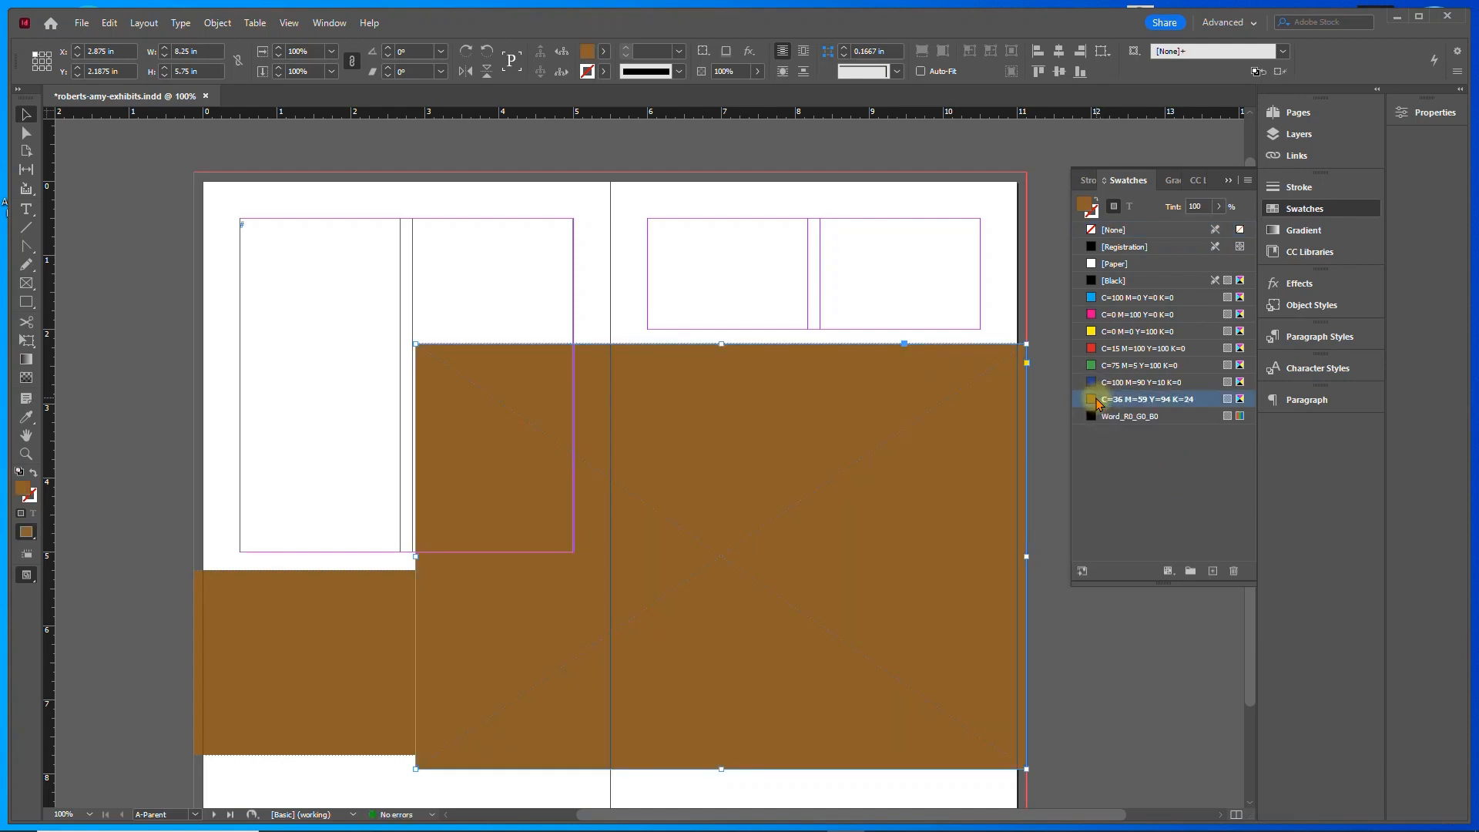
left_click(1213, 208)
left_click(1209, 209)
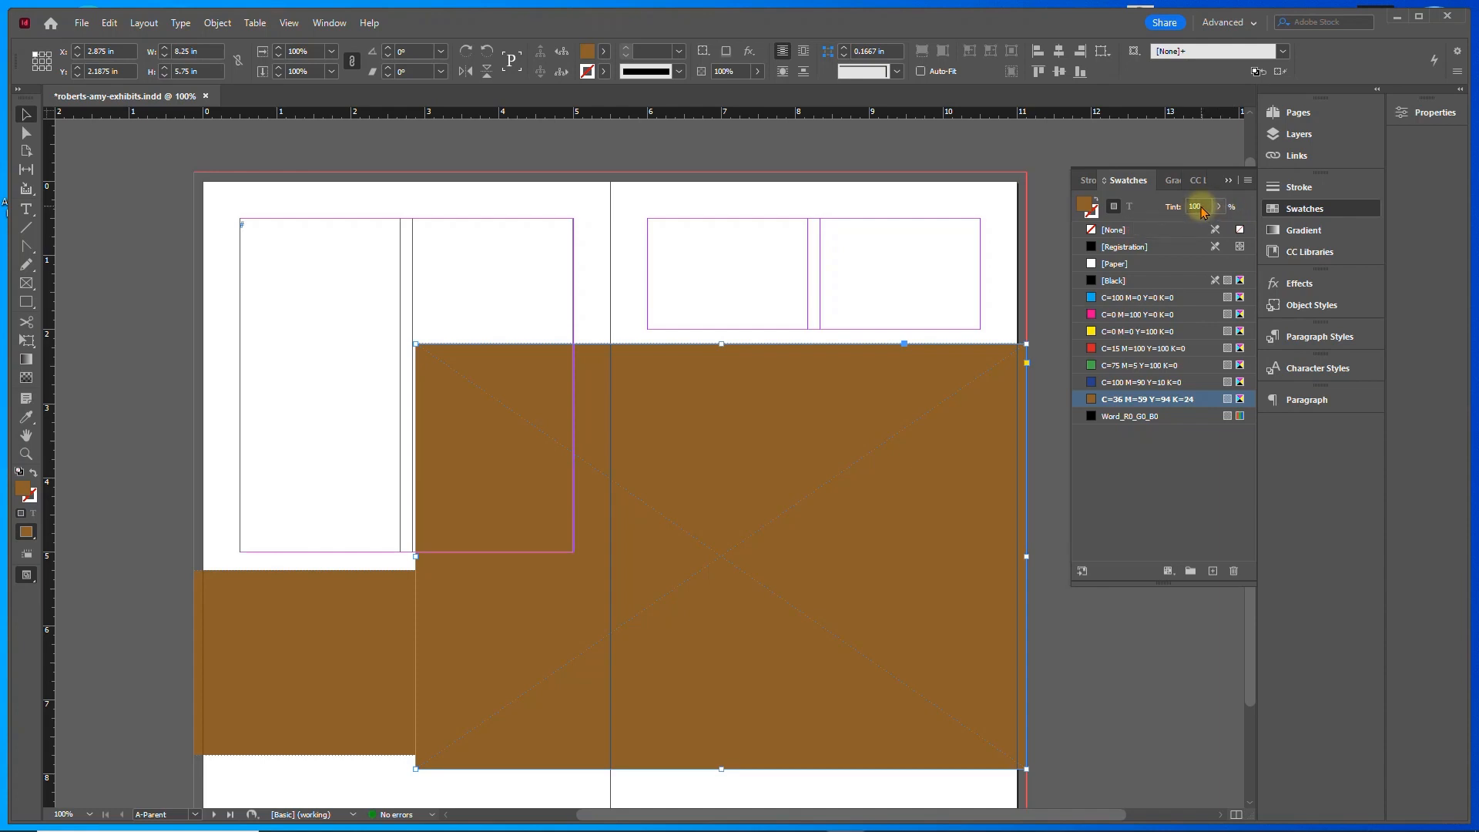
left_click_drag(1204, 206, 1173, 212)
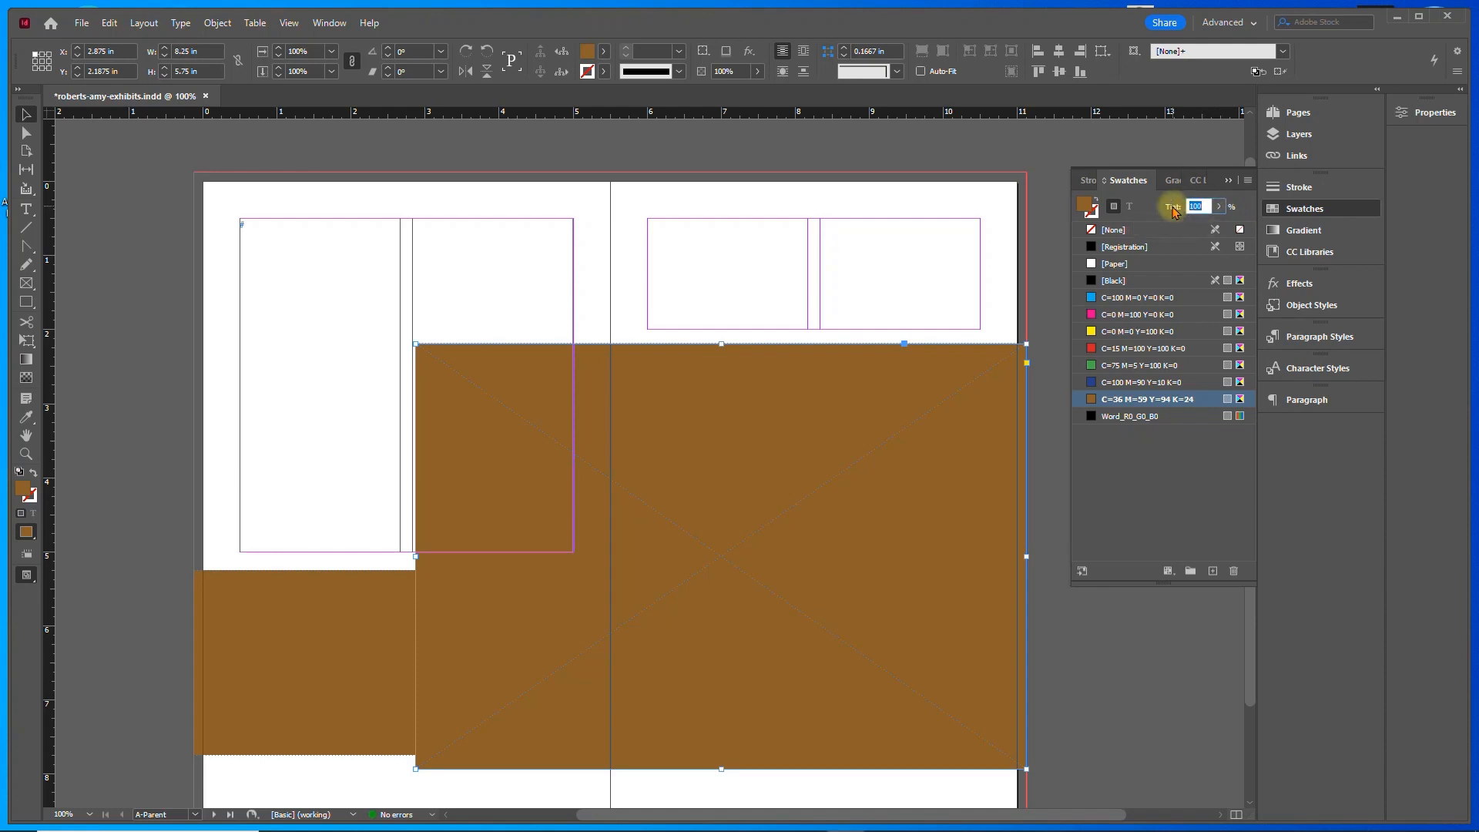
type("20")
key("Return")
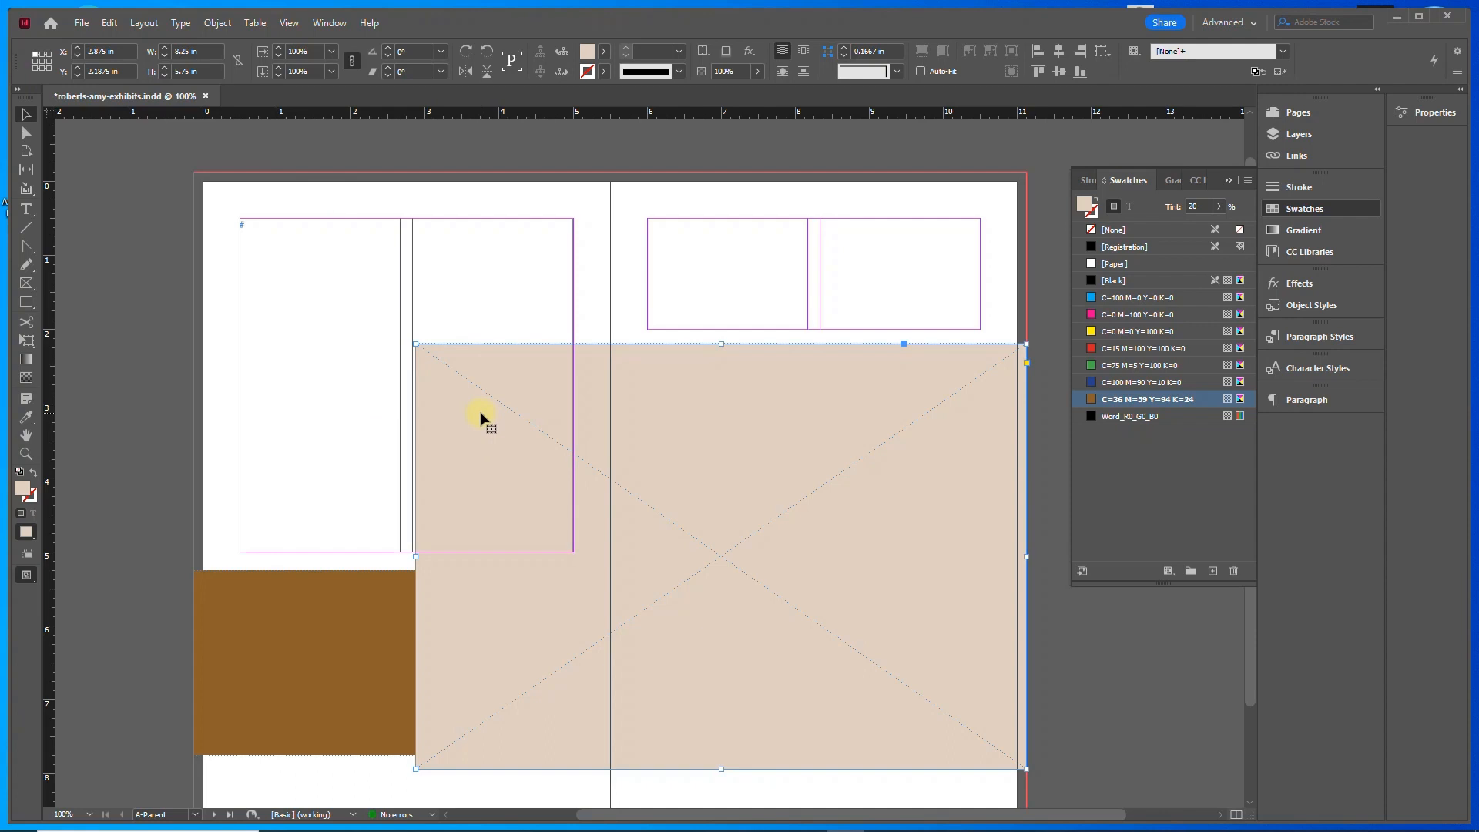
- Send the large tinted frame to the back and remove its stroke
right_click(664, 394)
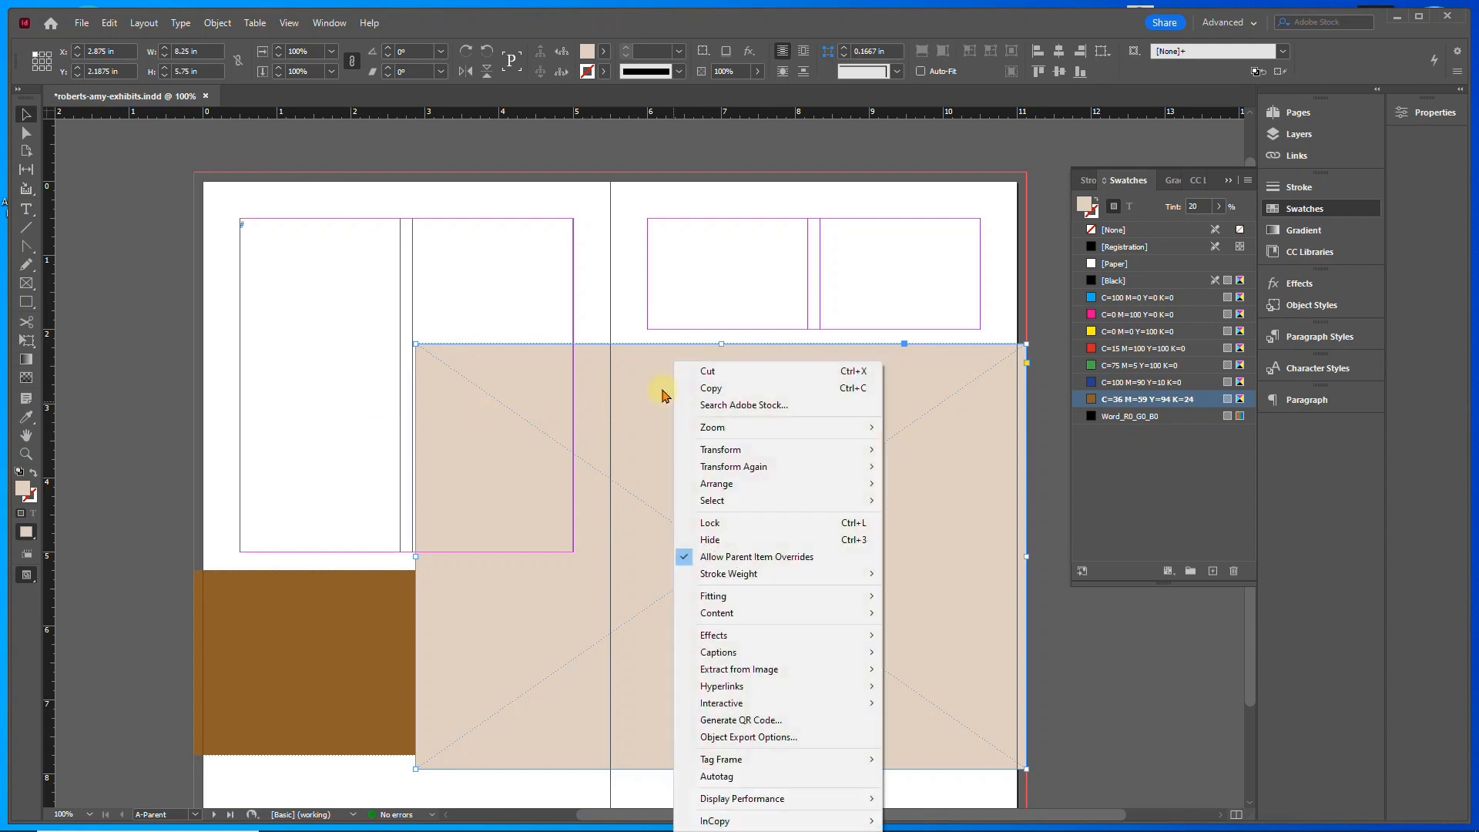
mouse_move(735, 483)
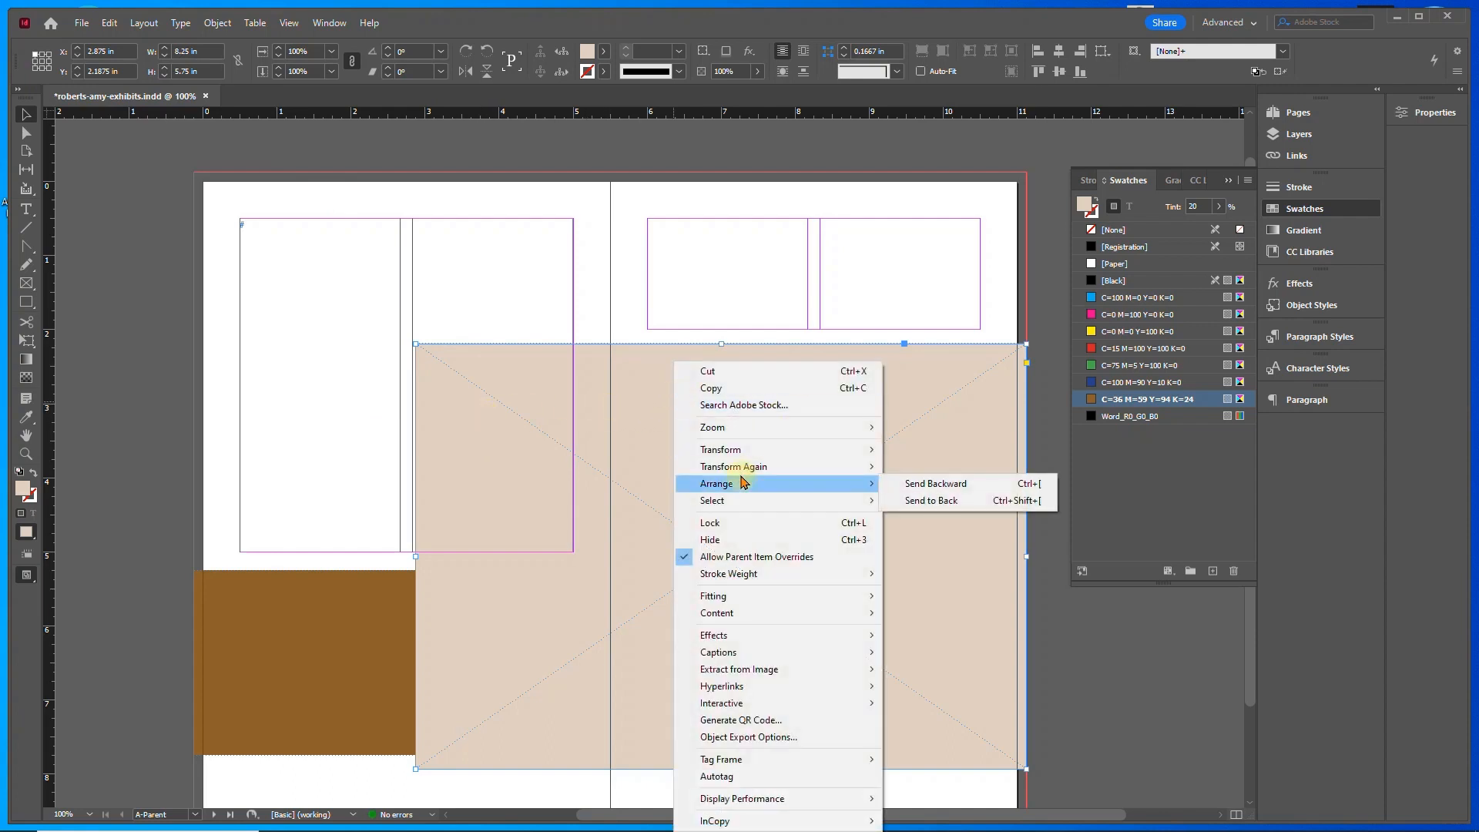
left_click(933, 503)
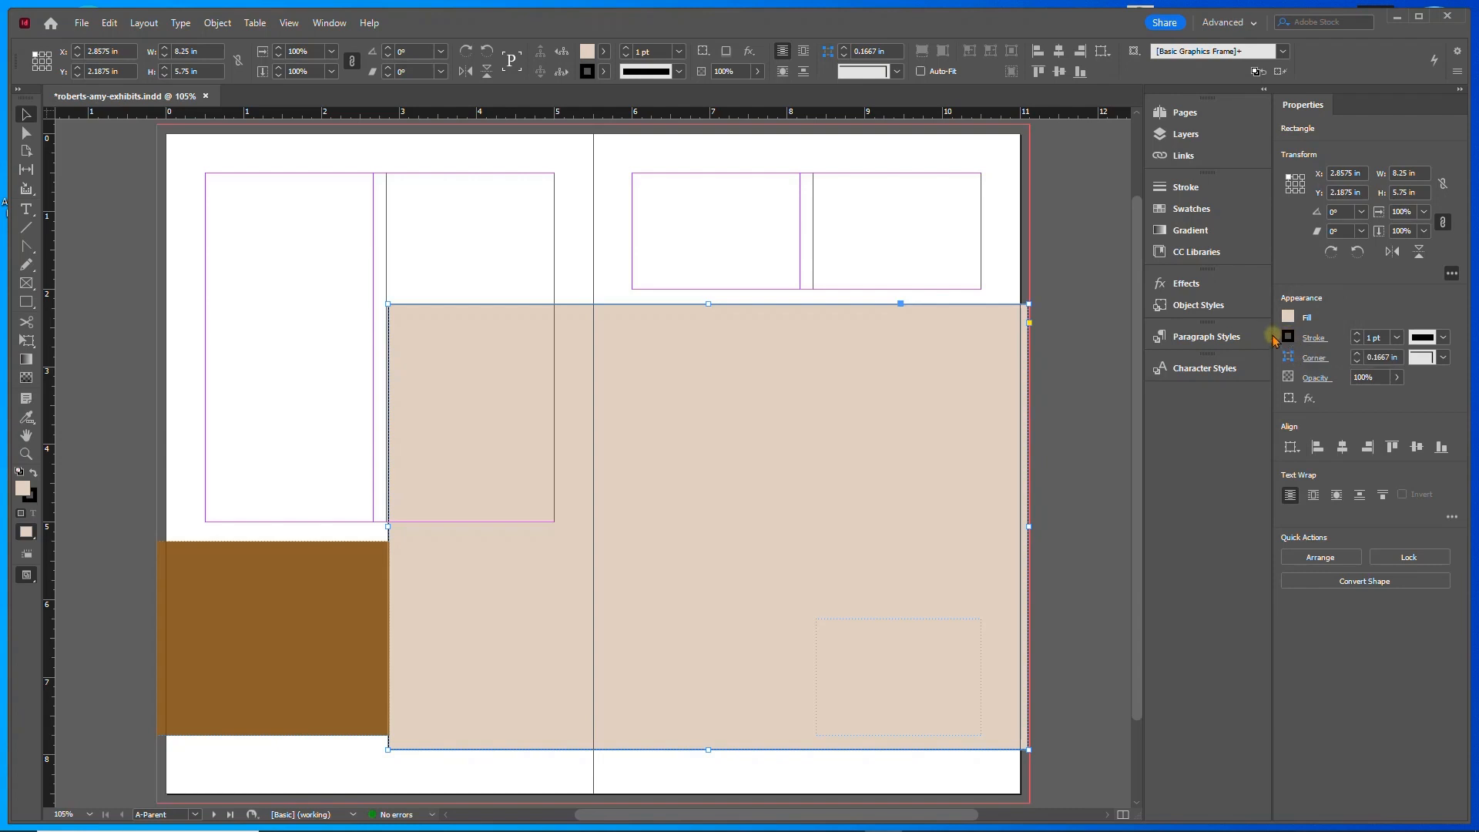
left_click(1287, 337)
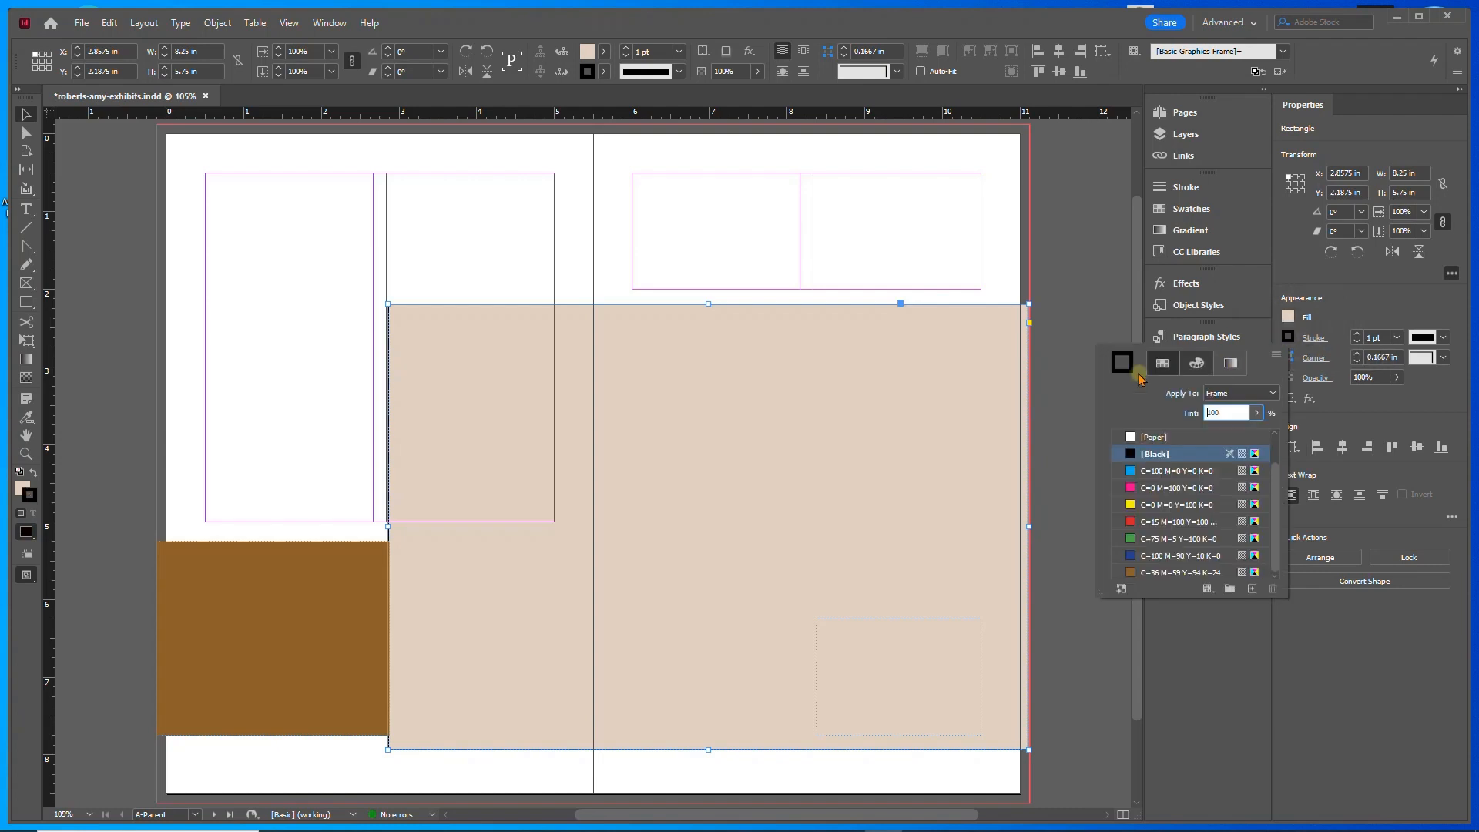
left_click(1133, 436)
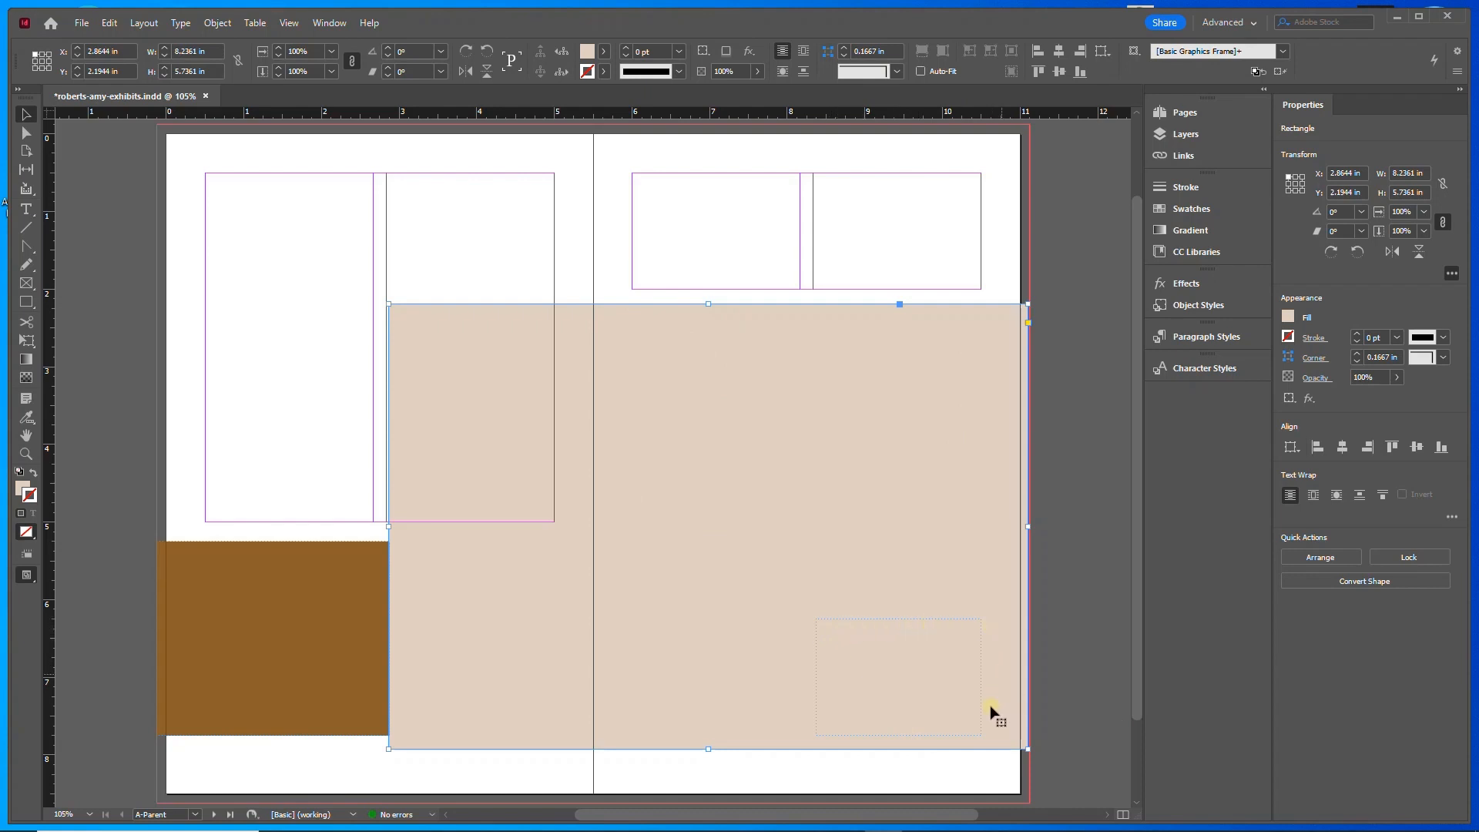
- Fill the right page's small text frame with the [Paper] swatch
left_click(969, 736)
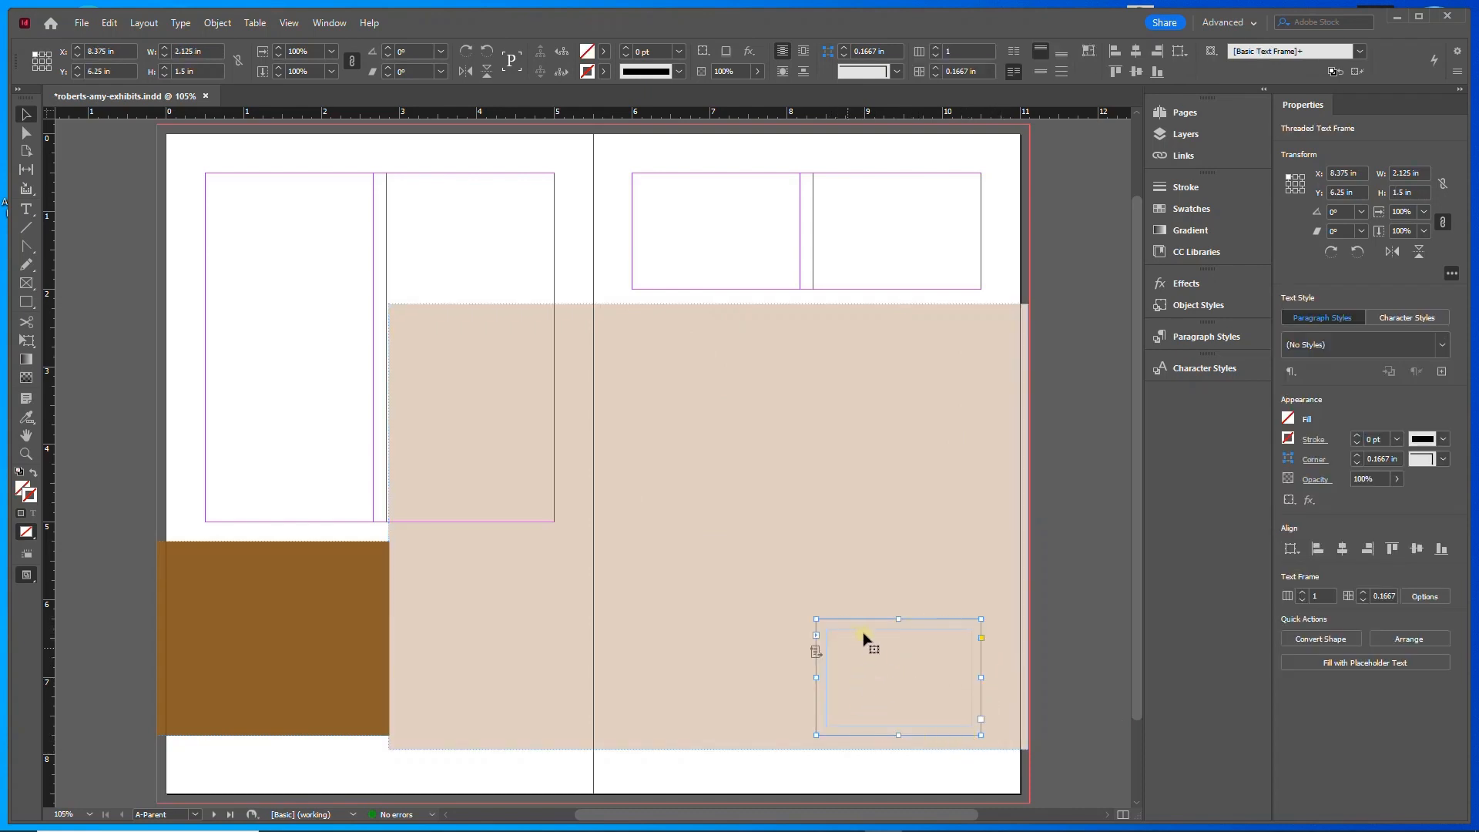
left_click(1288, 420)
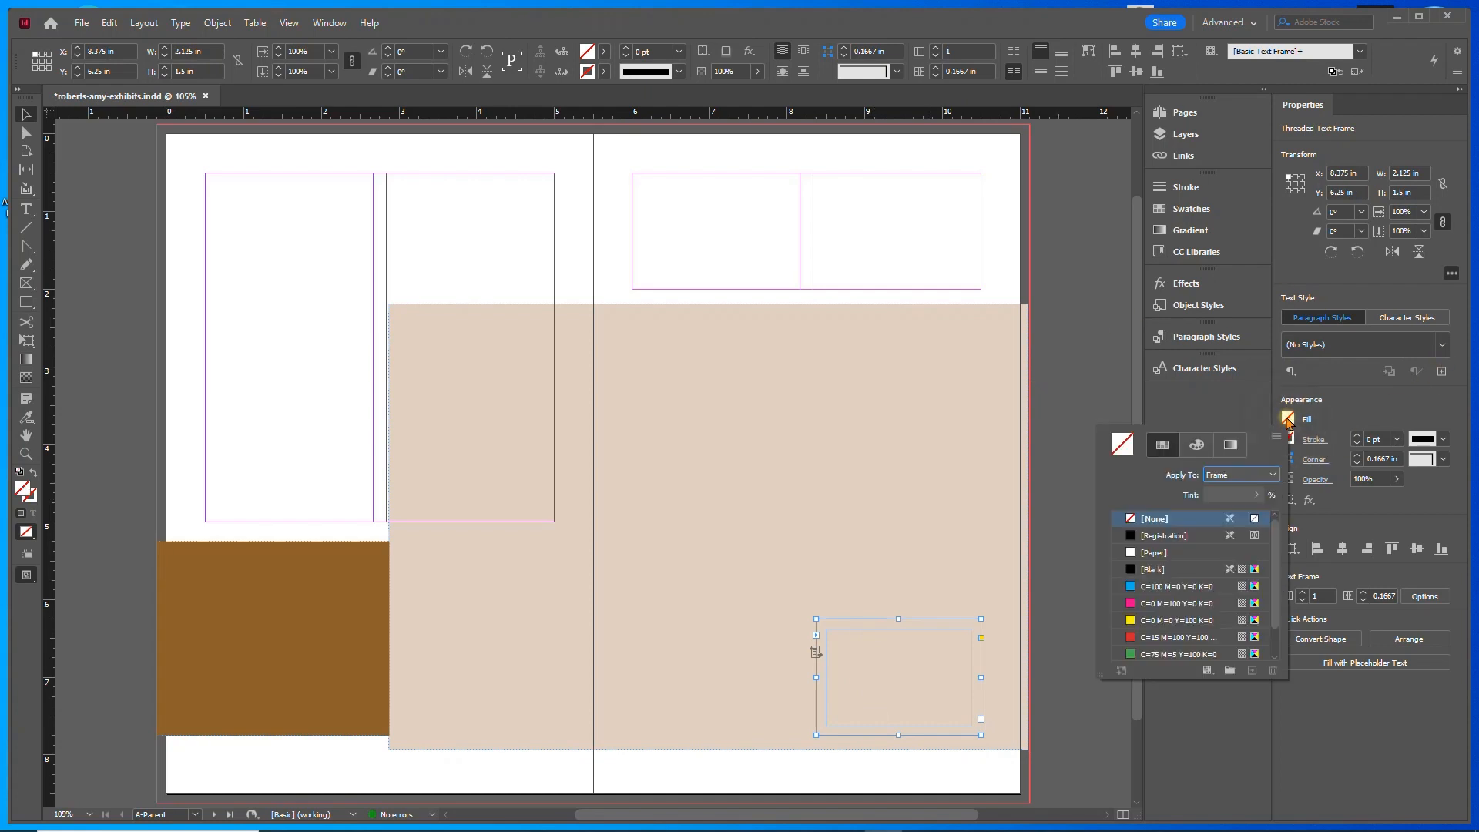
left_click(1143, 553)
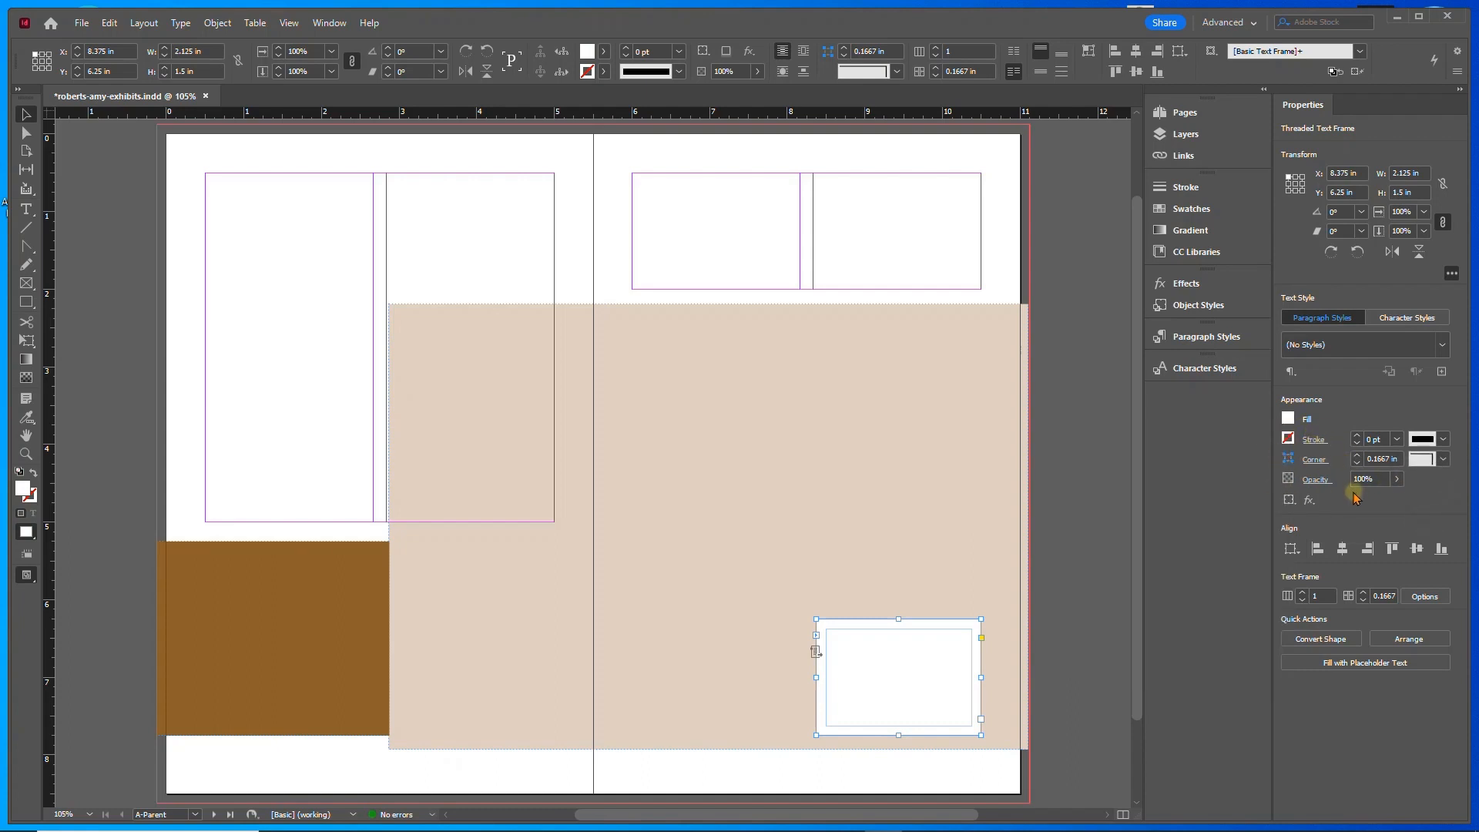
- Set the small text frame's opacity to 85%
left_click(1397, 479)
left_click_drag(1399, 501, 1389, 501)
left_click(1361, 480)
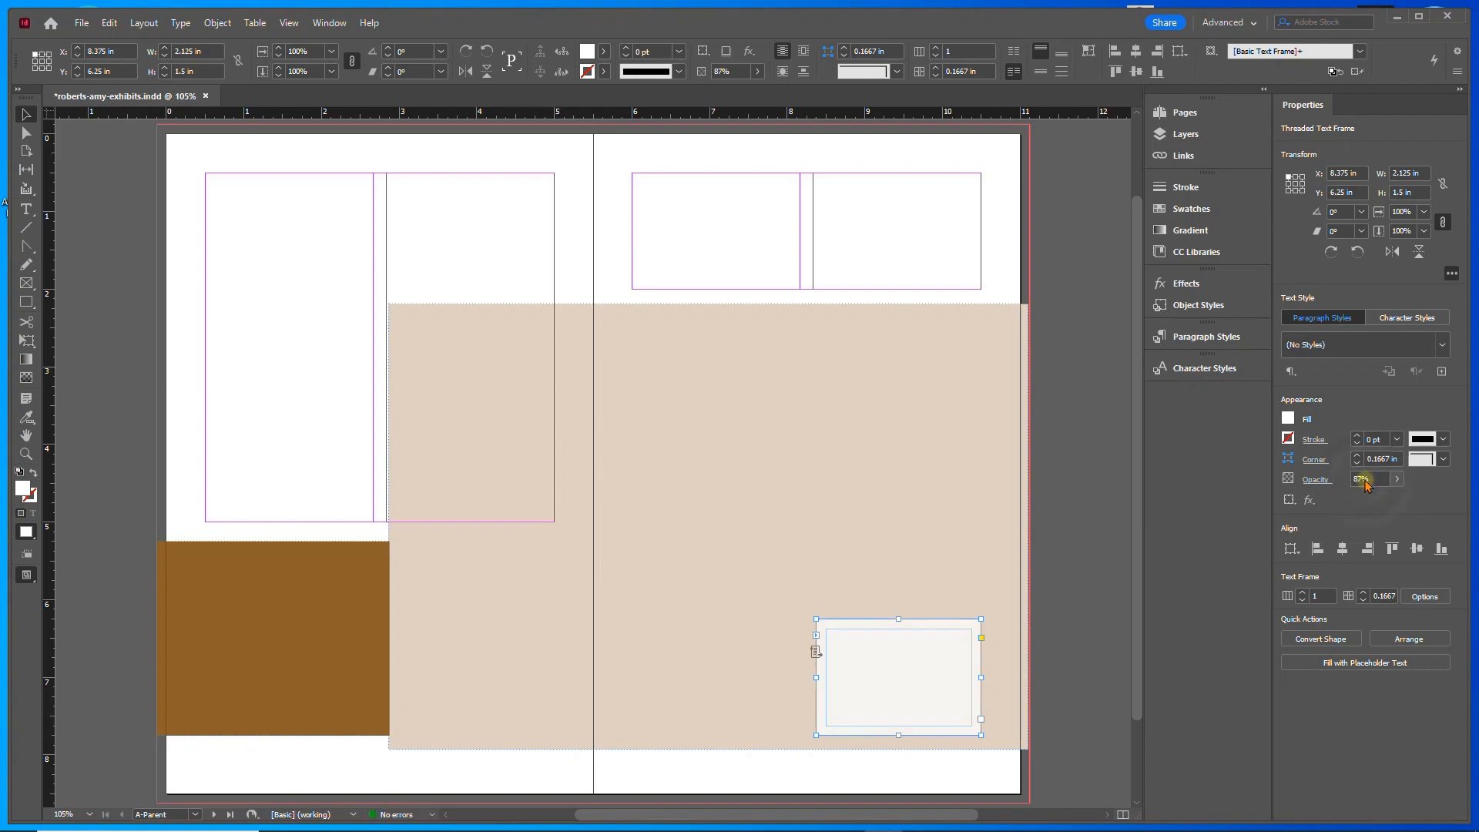
type("85")
key("Return")
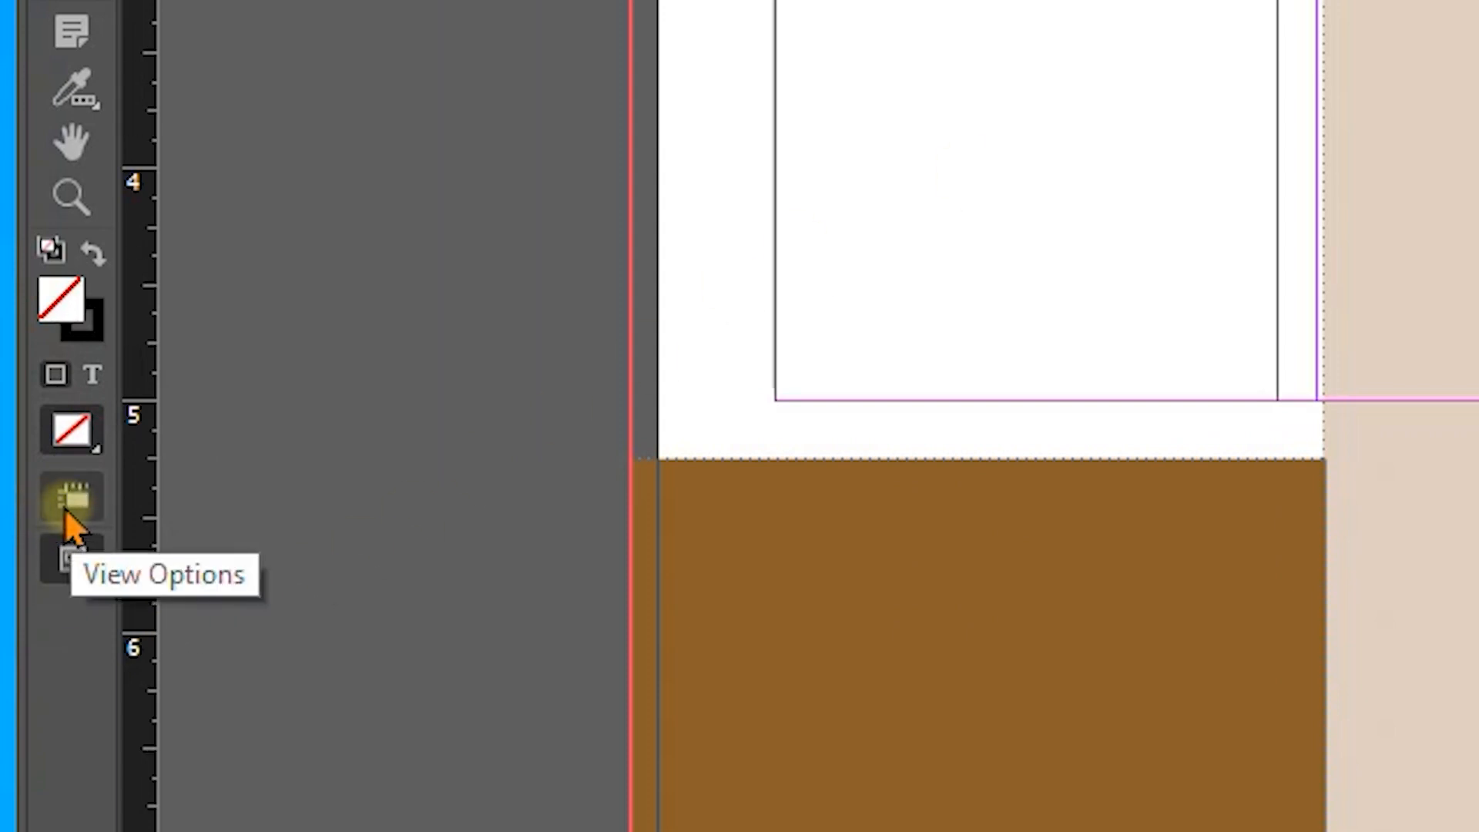
- Turn on the display of hidden characters
left_click(65, 499)
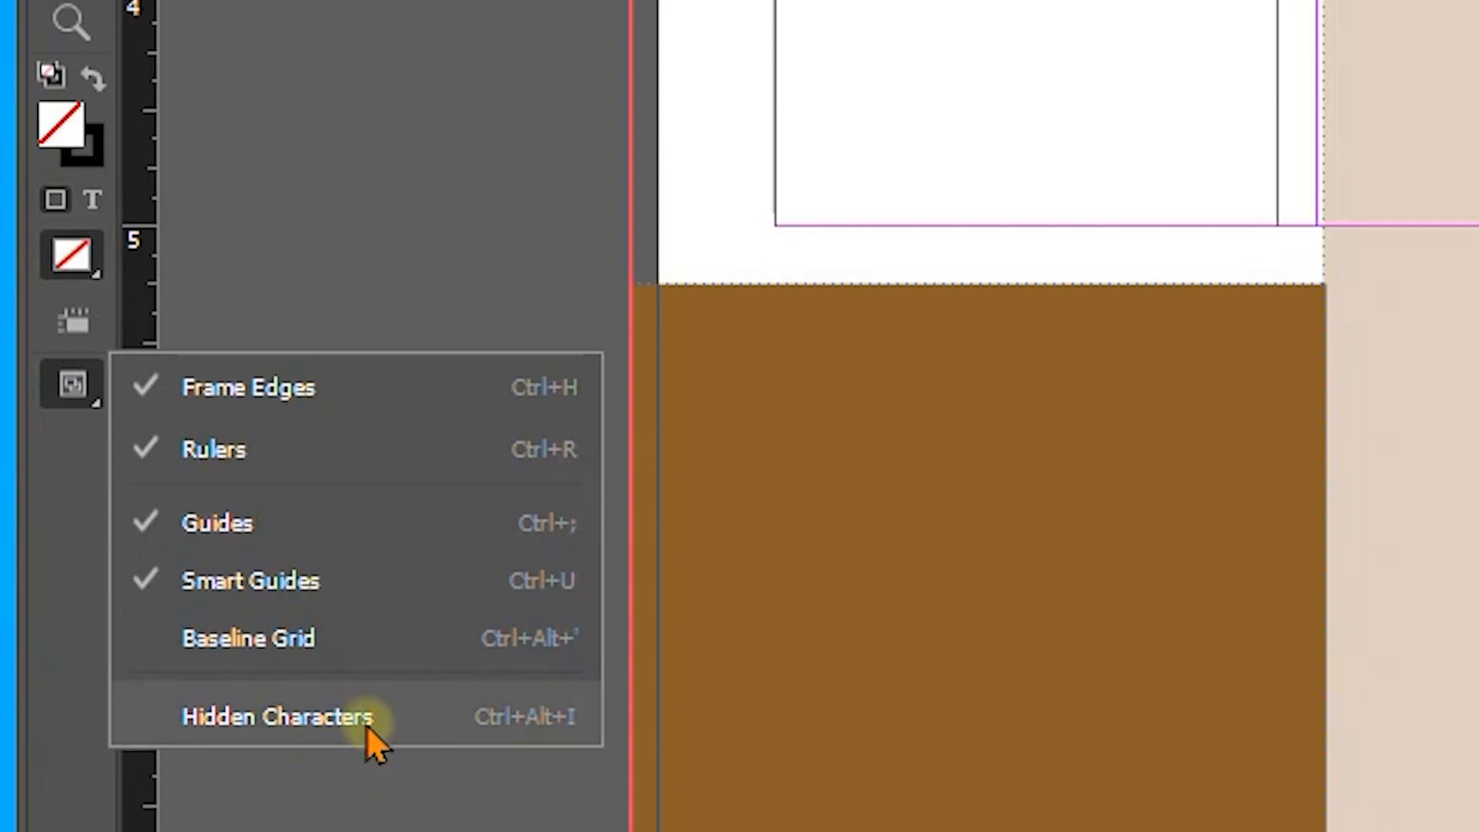
left_click(366, 724)
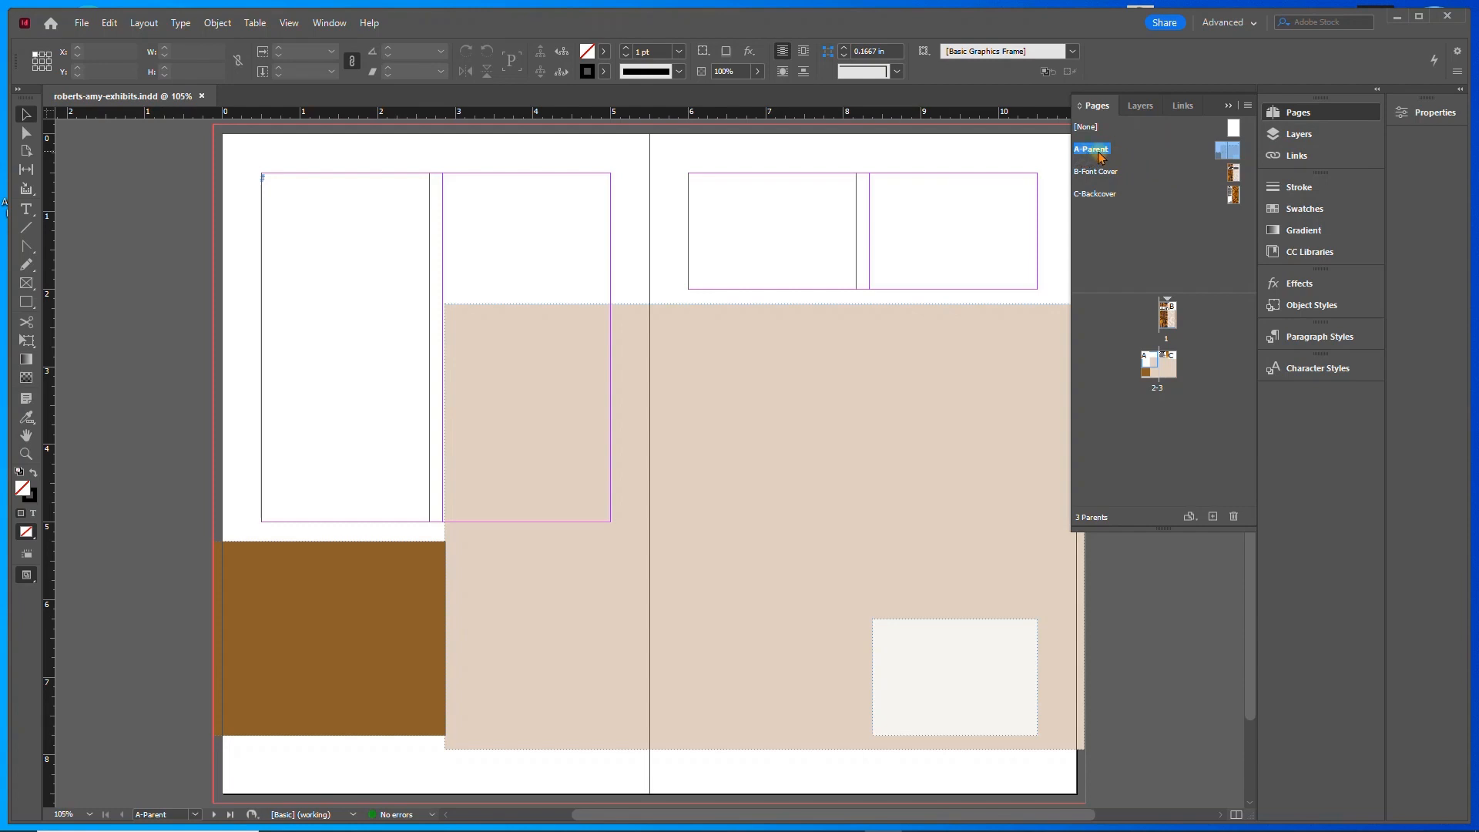
- Draw a text frame about 4.95 in wide and 0.27 in high in the bottom margin of the right parent page
left_click(23, 211)
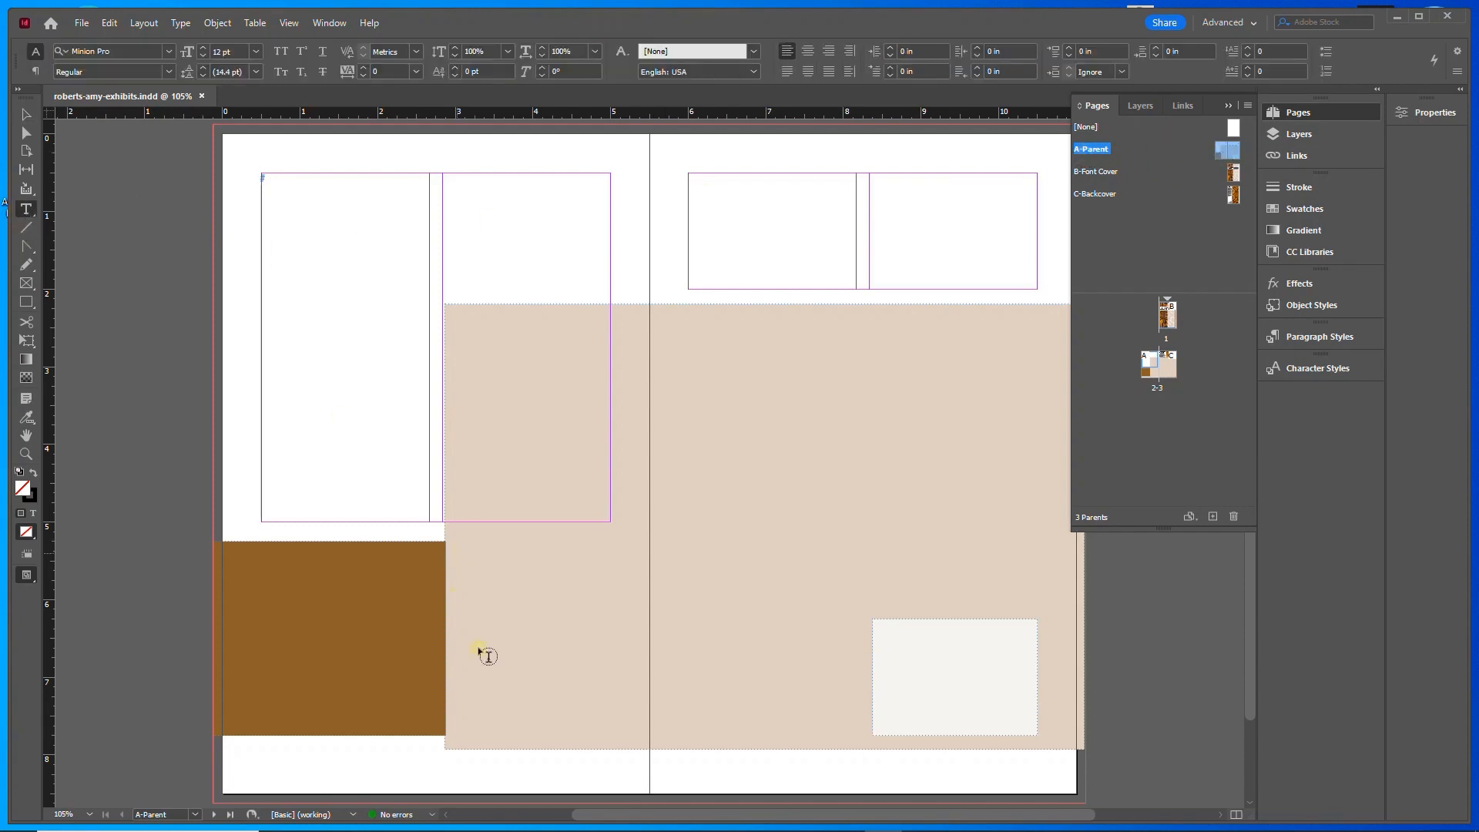
scroll(485, 653, "up", 1)
scroll(678, 567, "down", 3)
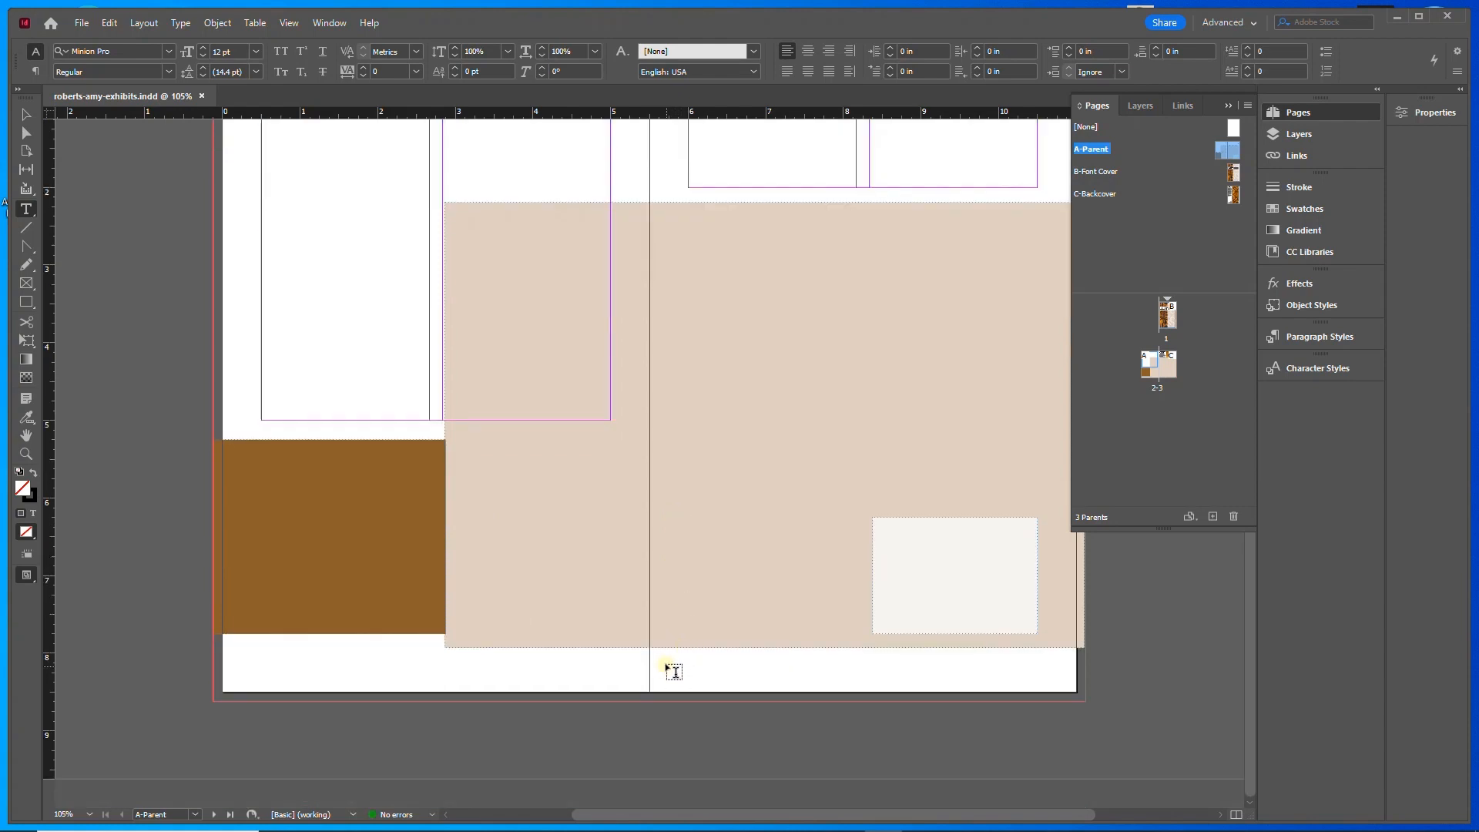
left_click_drag(667, 659, 1051, 684)
left_click(26, 115)
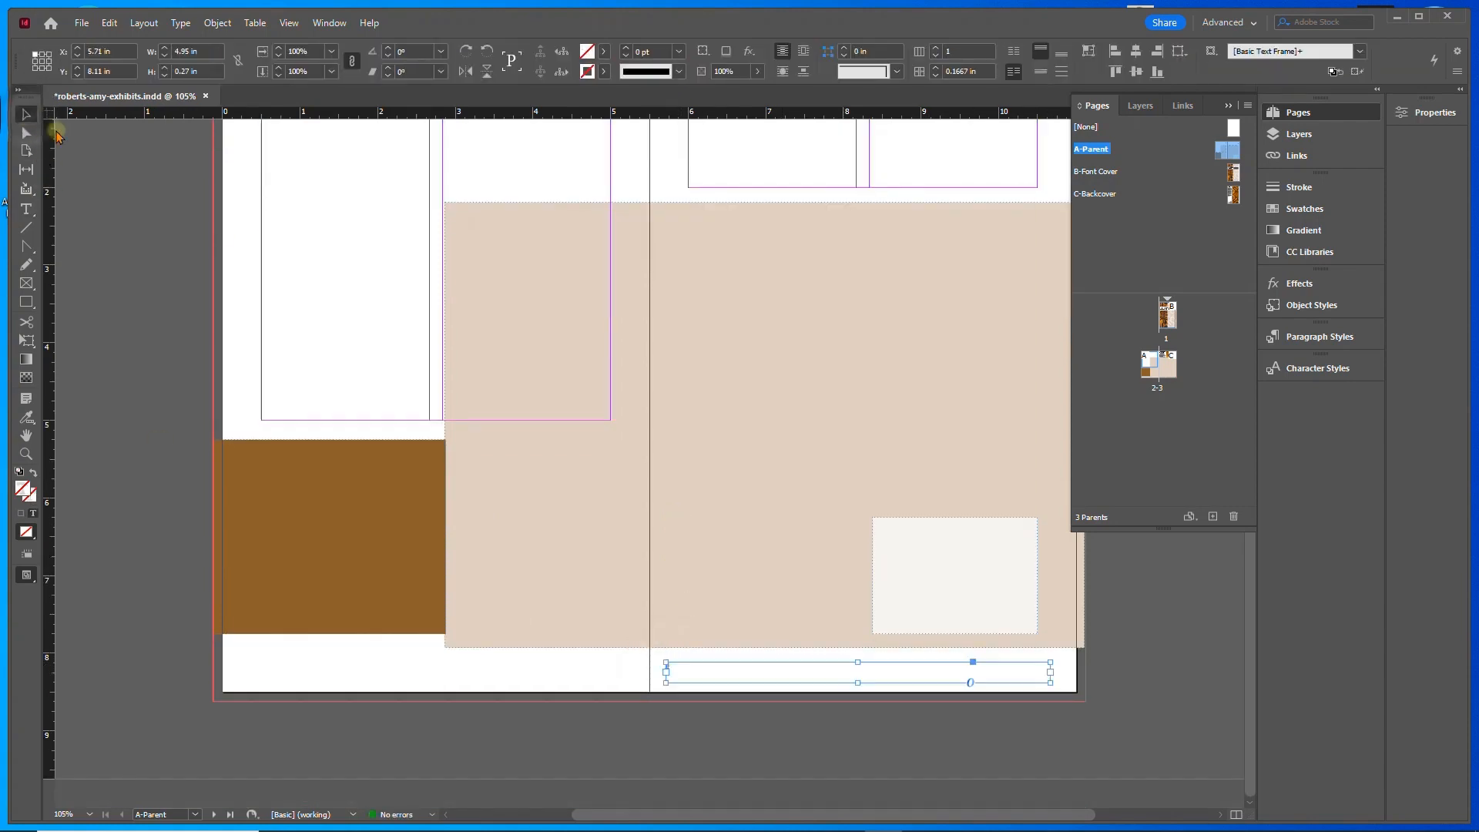
- Position the footer text frame at X 6 in, Y 8.15 in and size it to 4.5 in wide by 0.2 in high
left_click(108, 50)
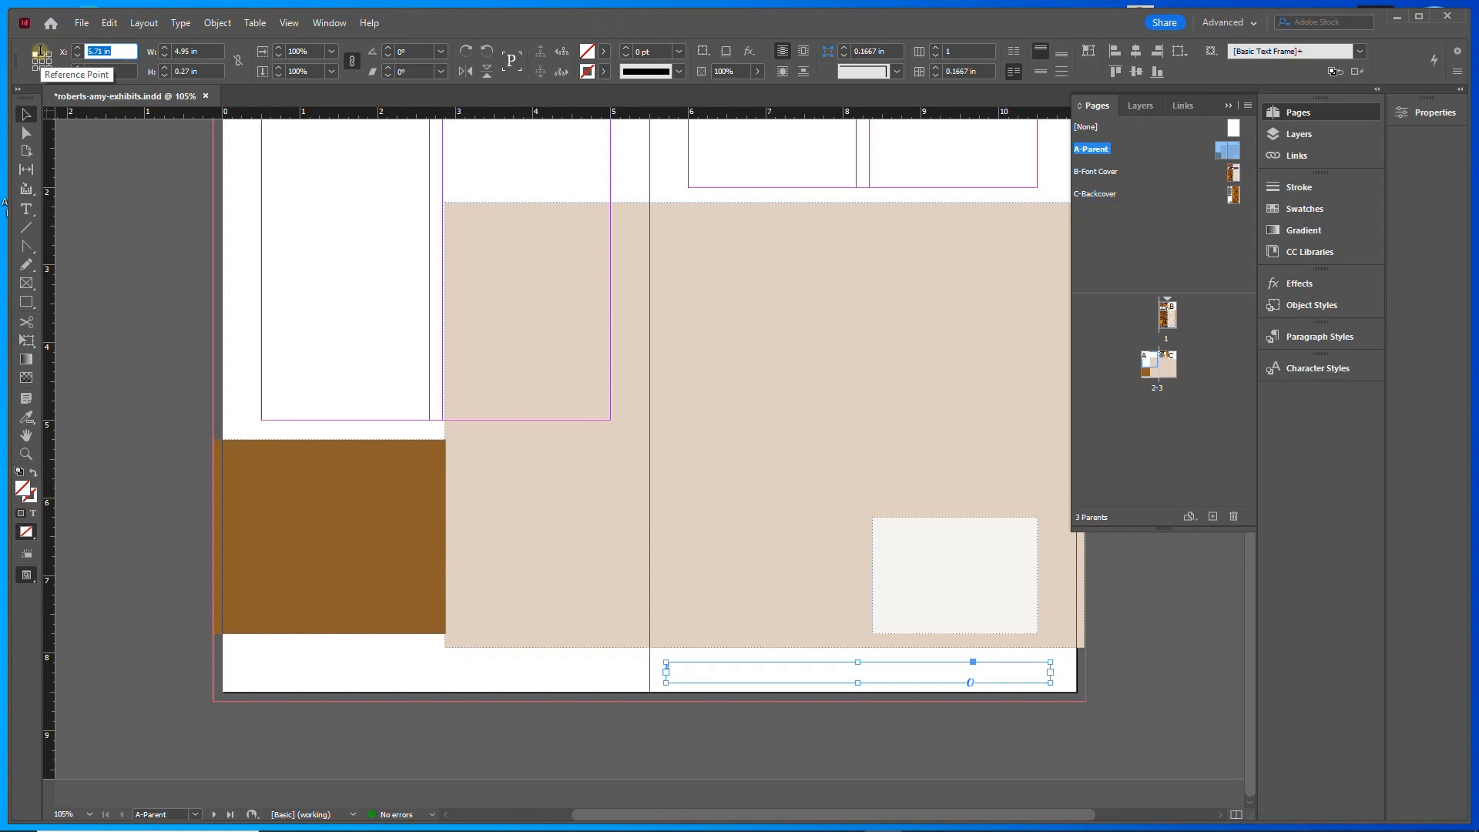
type("6")
key("Tab")
type("8")
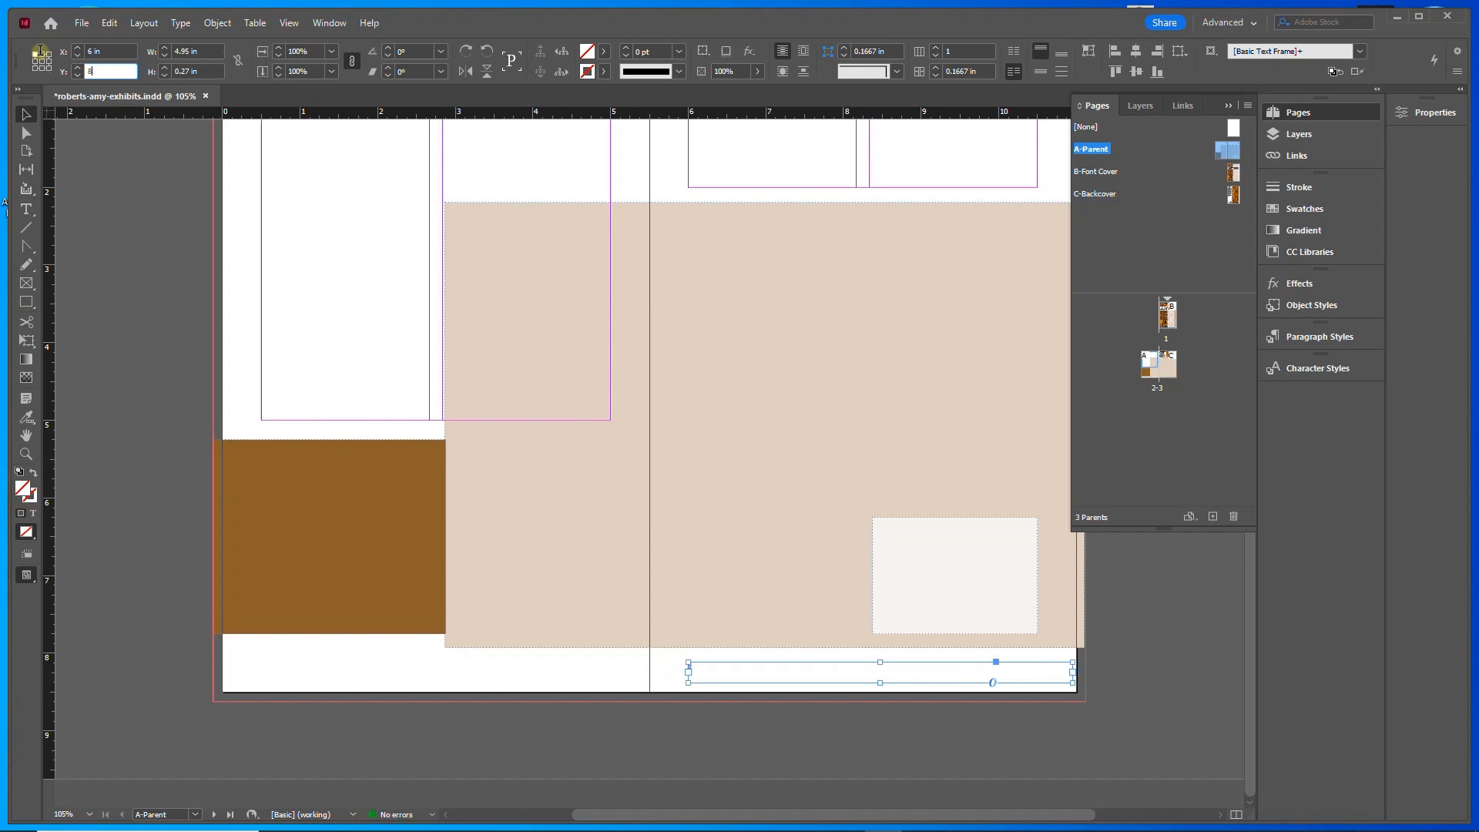
key("Tab")
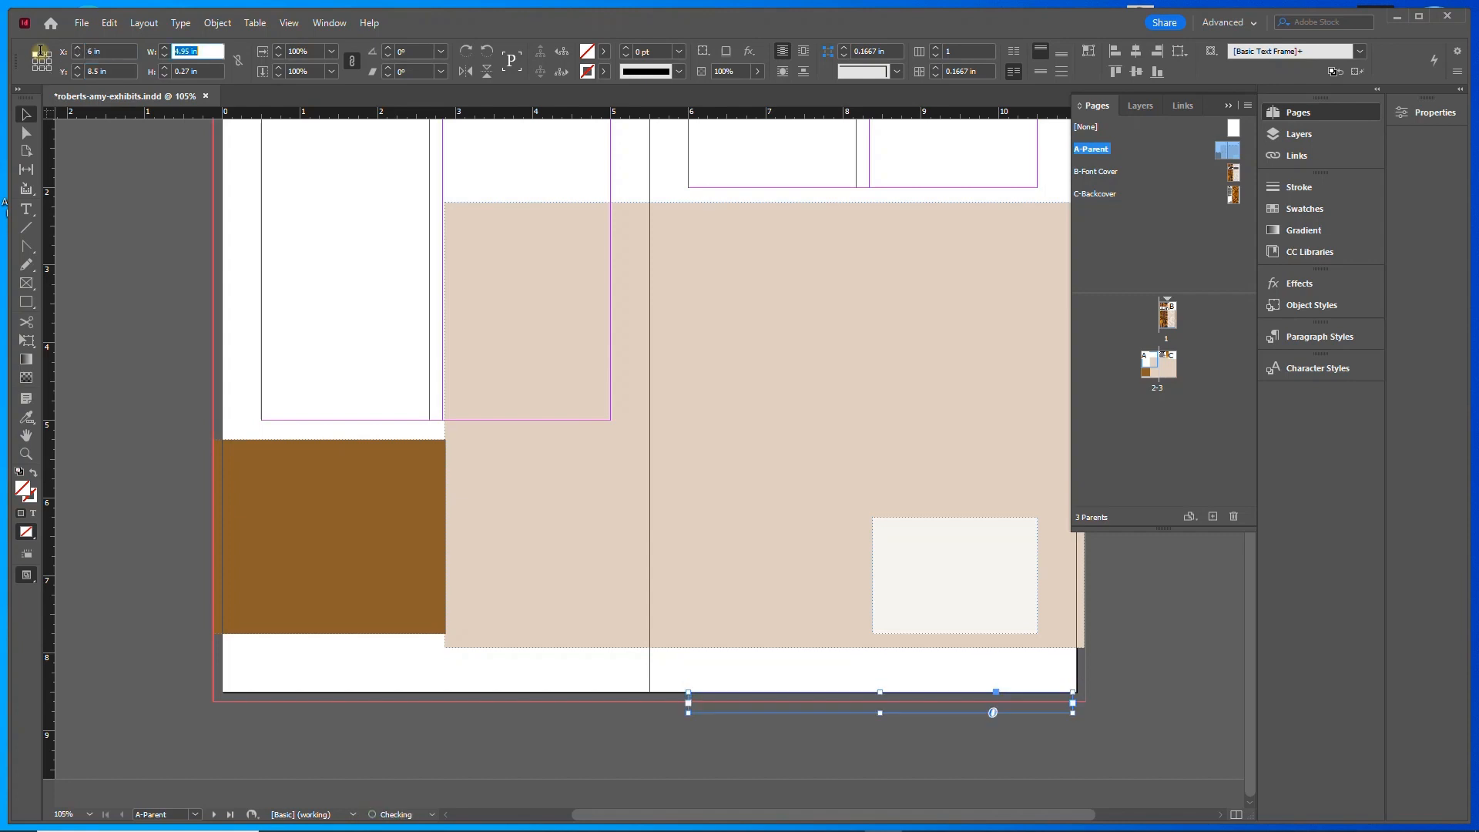
type("4.5")
key("Tab")
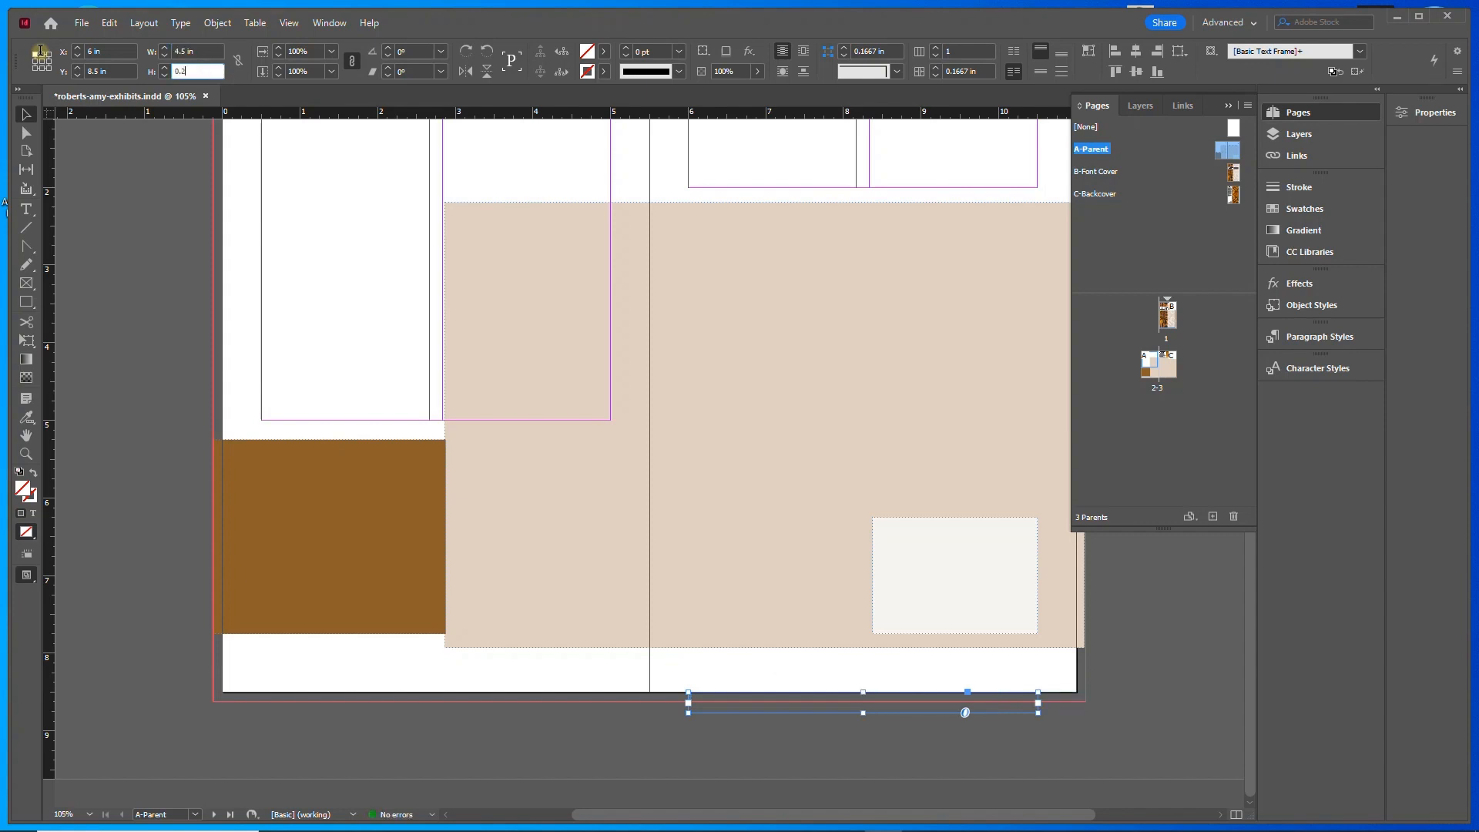
key("Return")
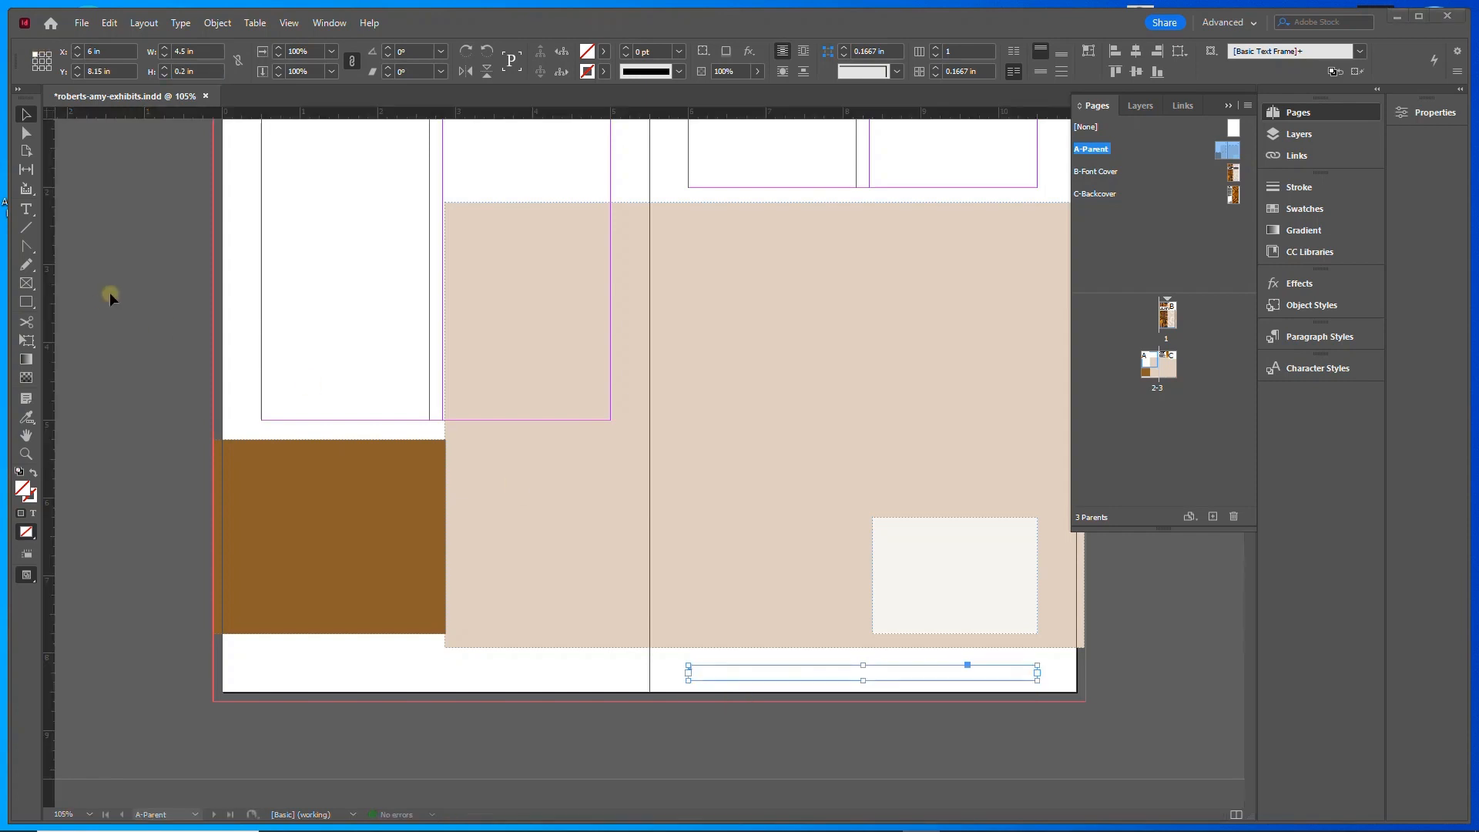
- Enter the text "Summer Special Exhibits Catalog" in the right page's footer frame
left_click(27, 209)
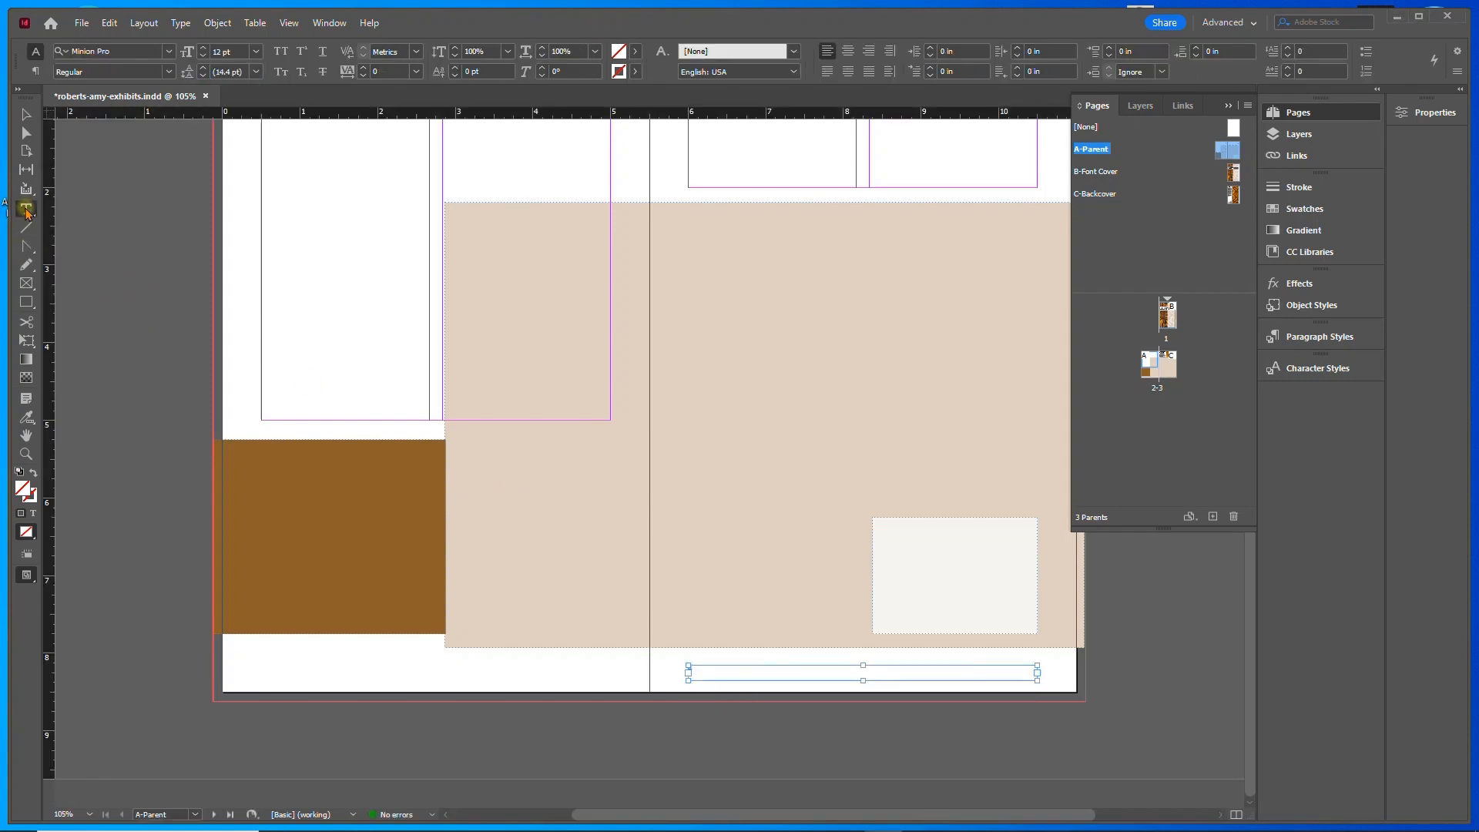
left_click(787, 674)
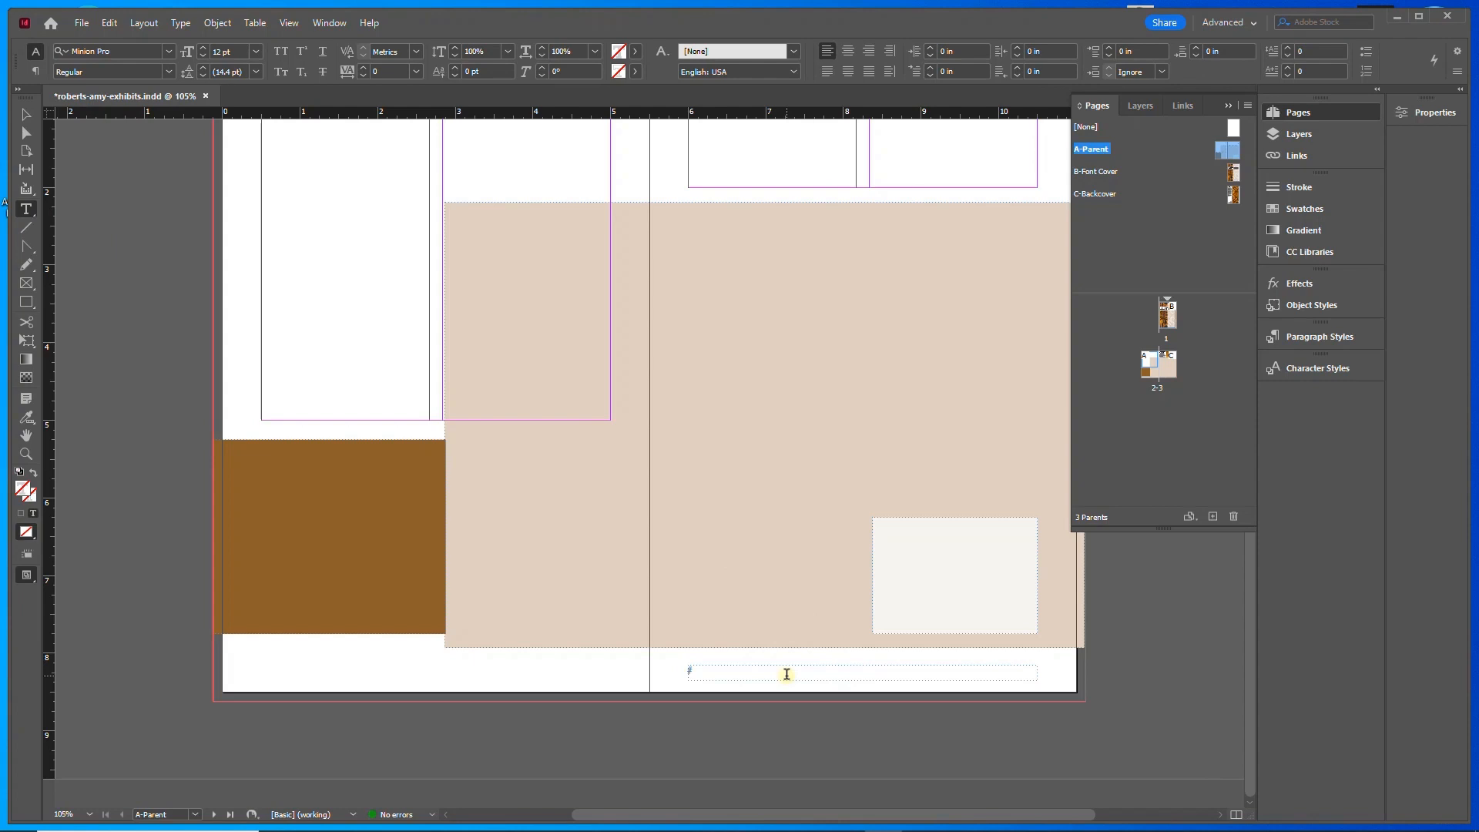
type("Sum")
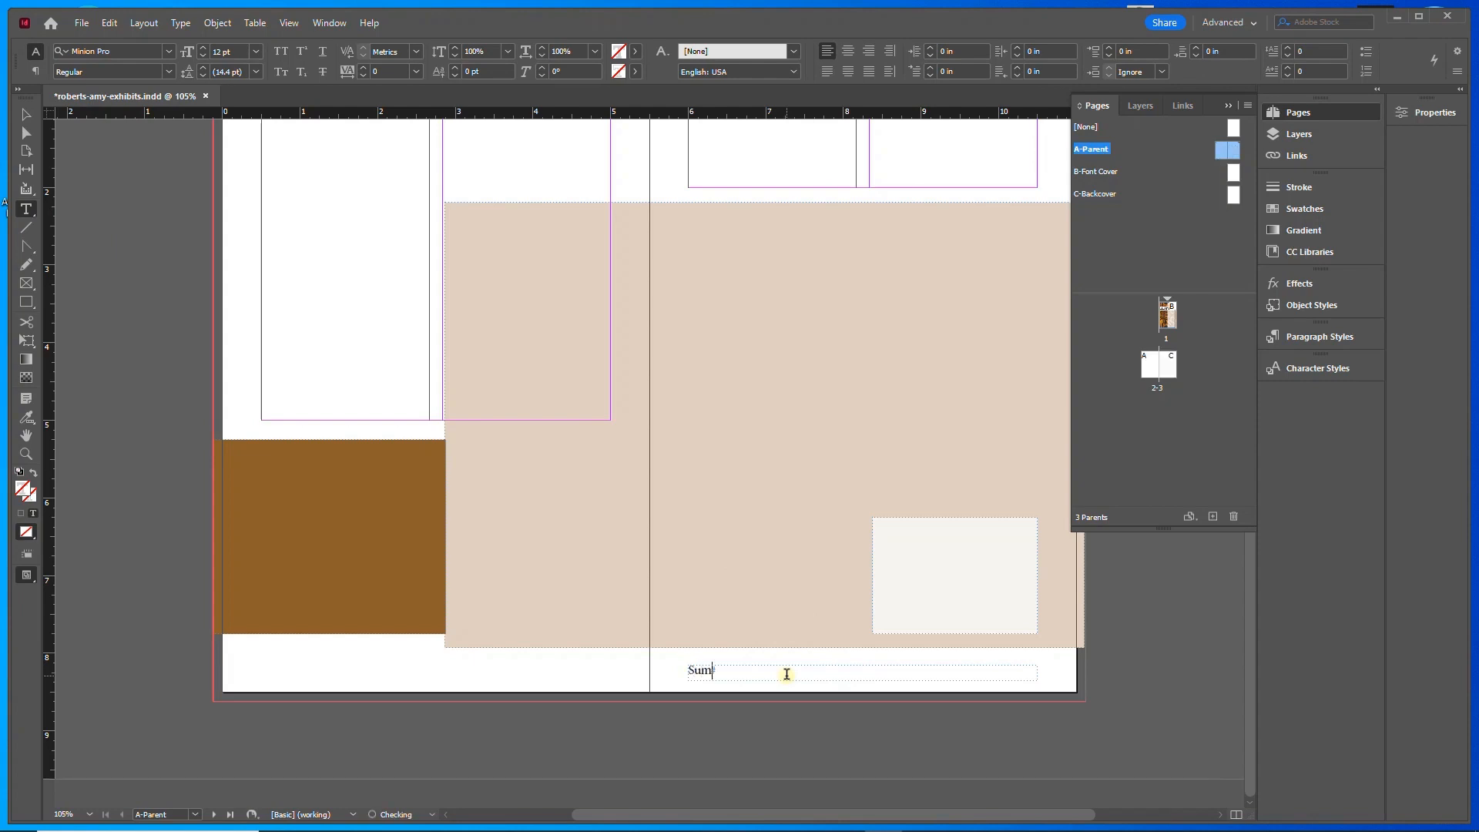
type("mer Special Exhibits Catalog")
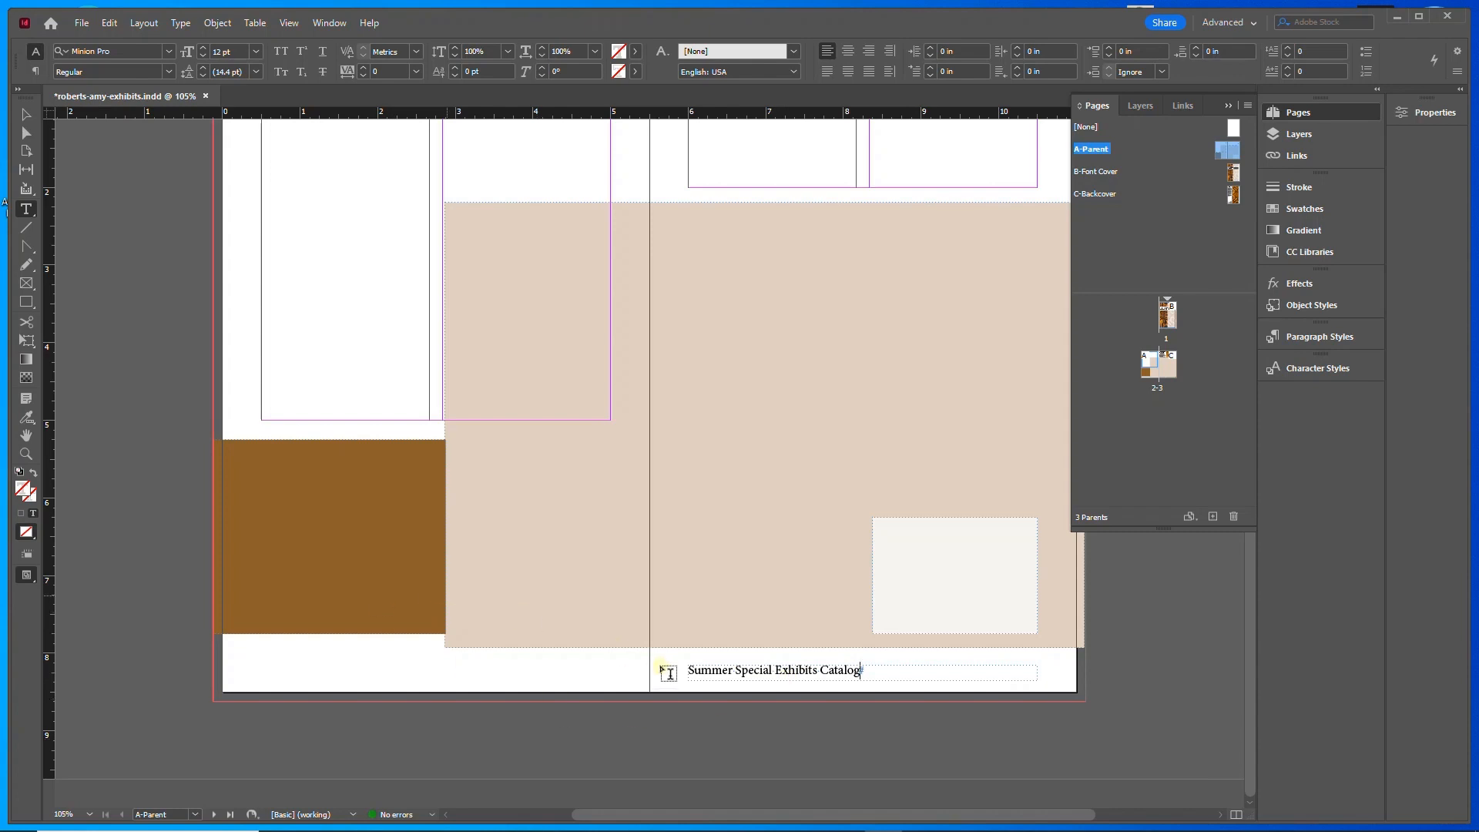
- Set the whole footer line in the ATC Coral Normal font
triple_click(719, 671)
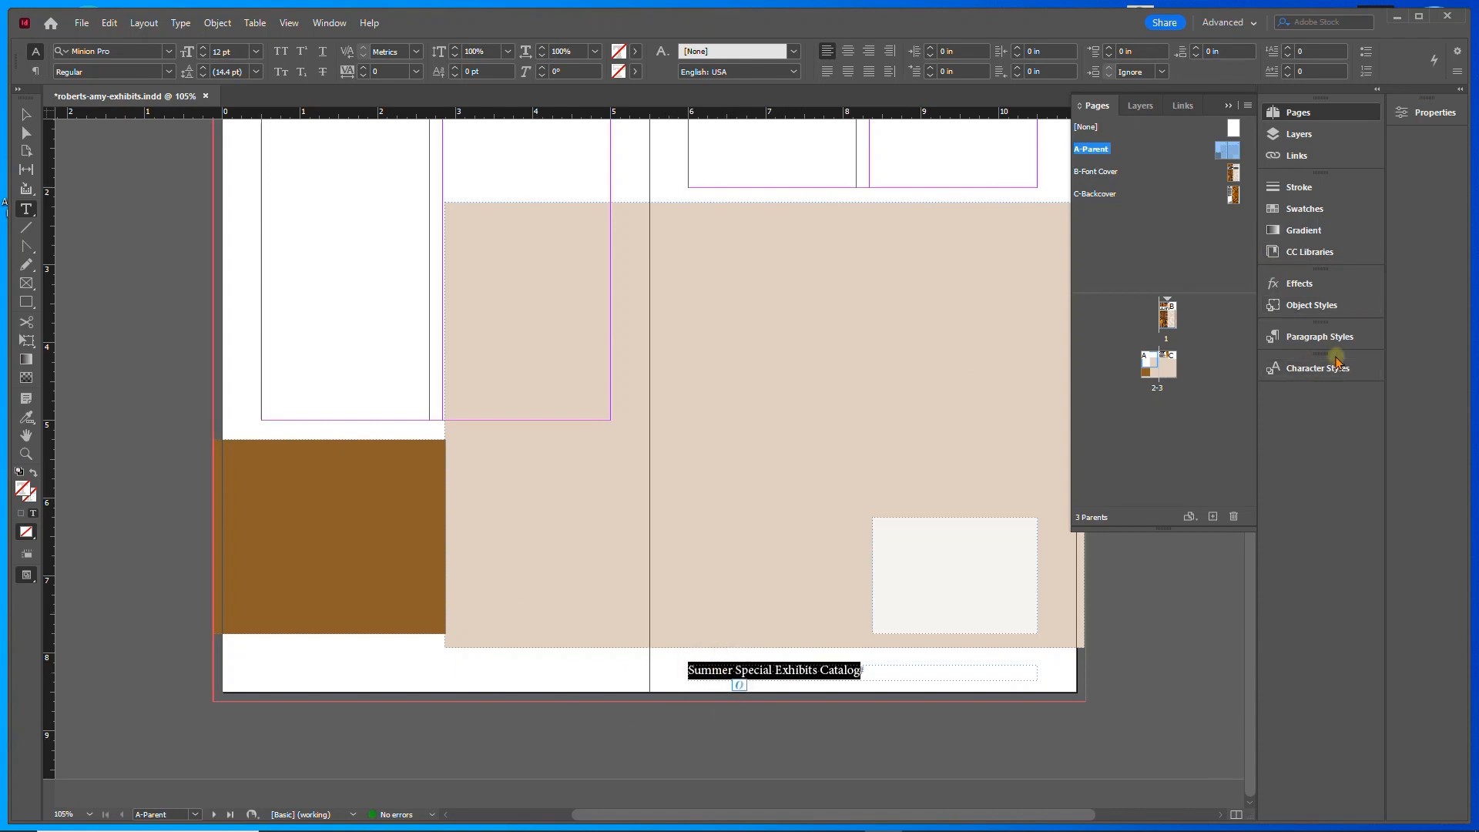
left_click(1427, 114)
type("a")
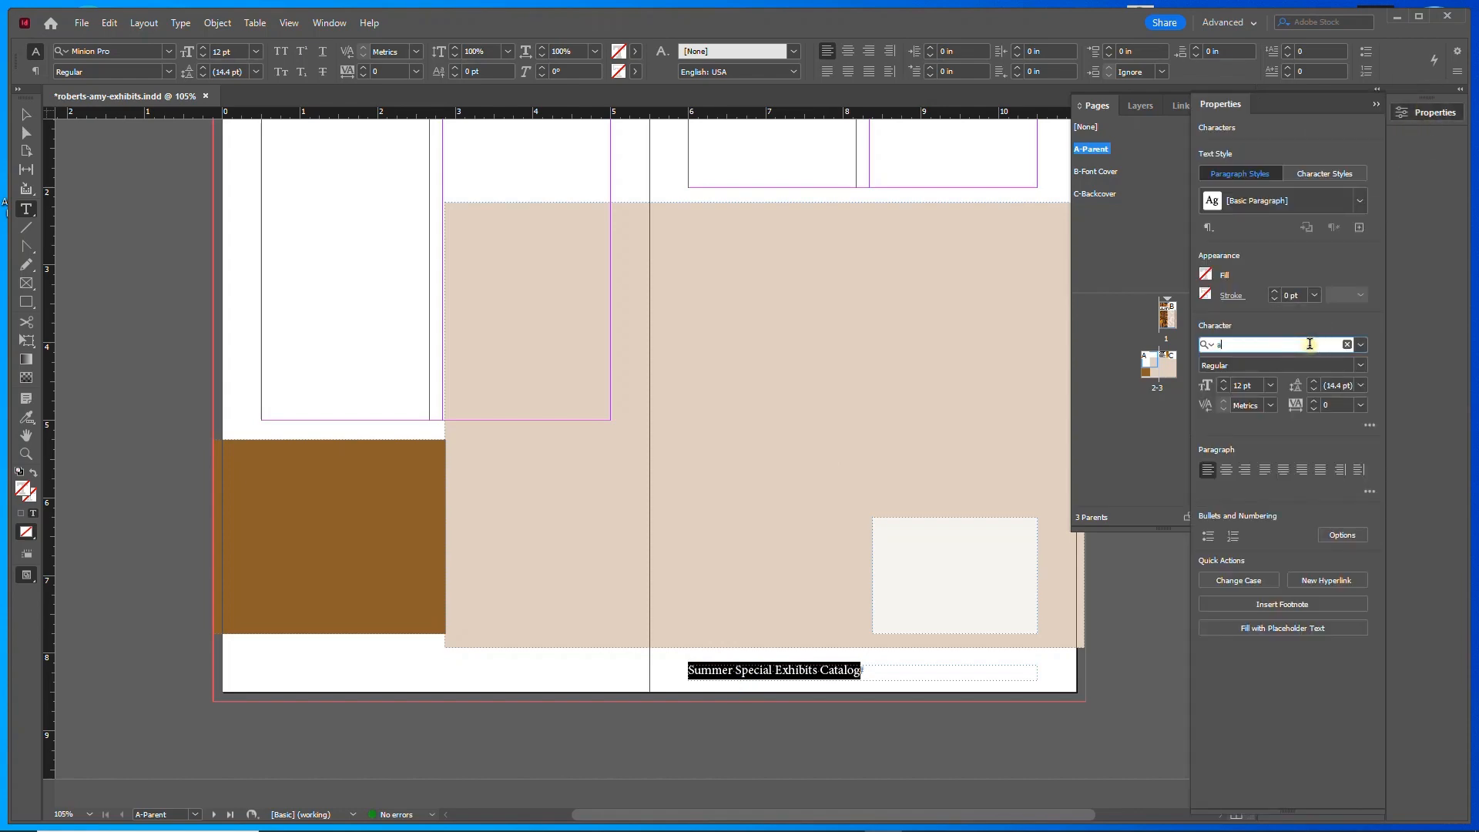
type("tc")
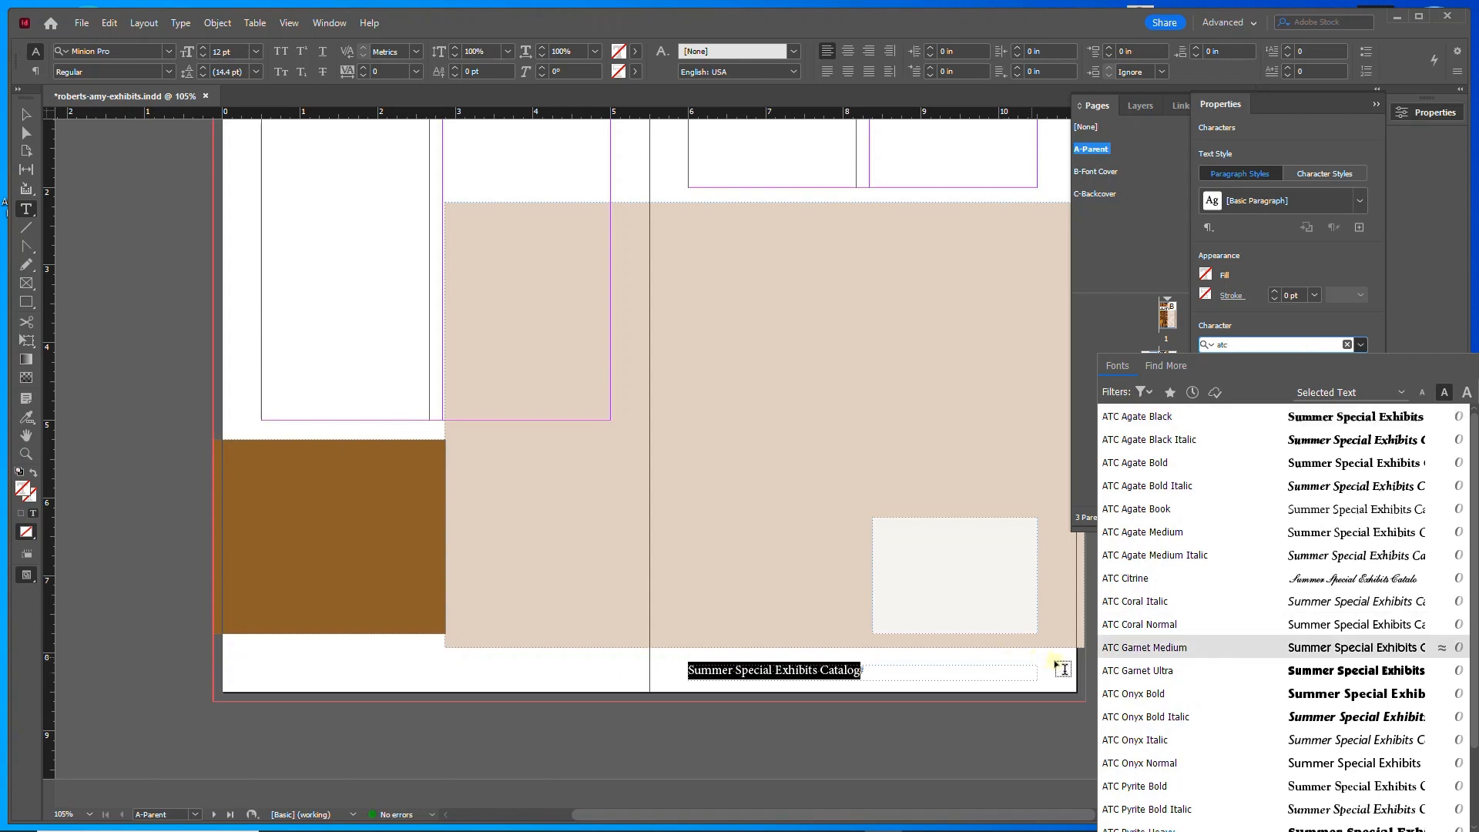
left_click(1119, 626)
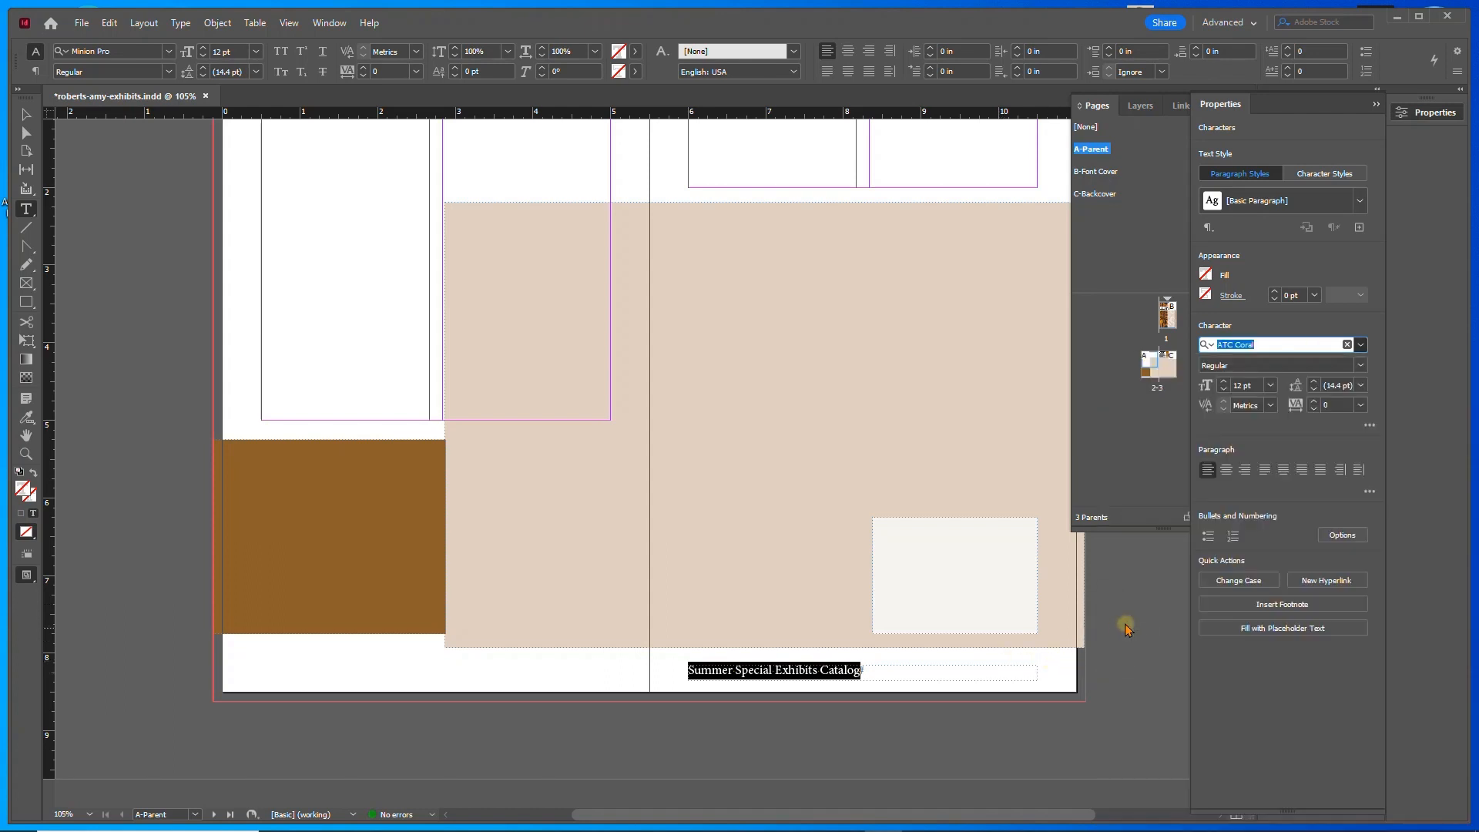
- Reduce the footer text to 8 pt and align it right
left_click(1225, 390)
left_click(1224, 391)
left_click(1225, 391)
left_click(1224, 390)
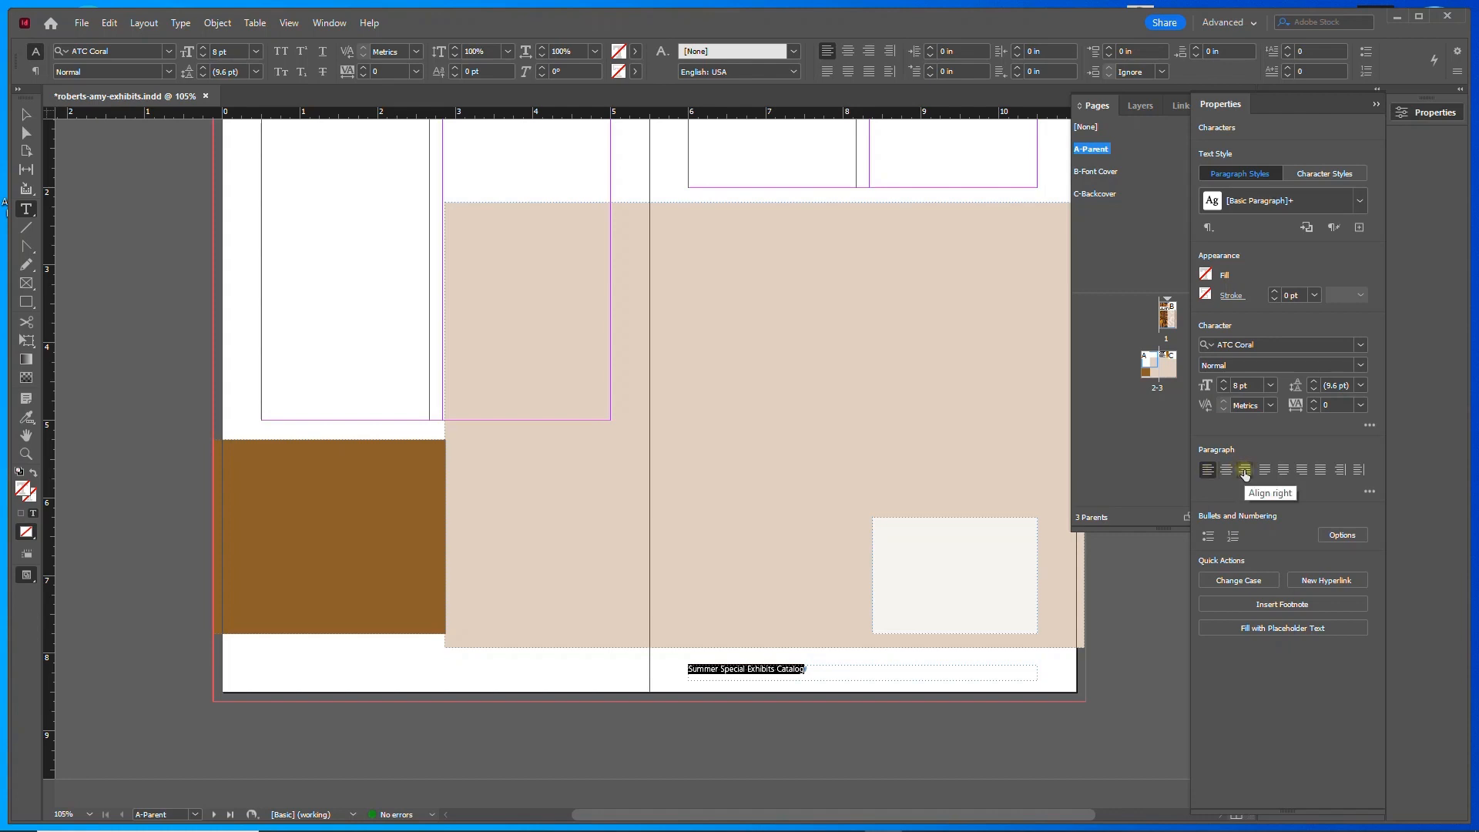
left_click(1245, 470)
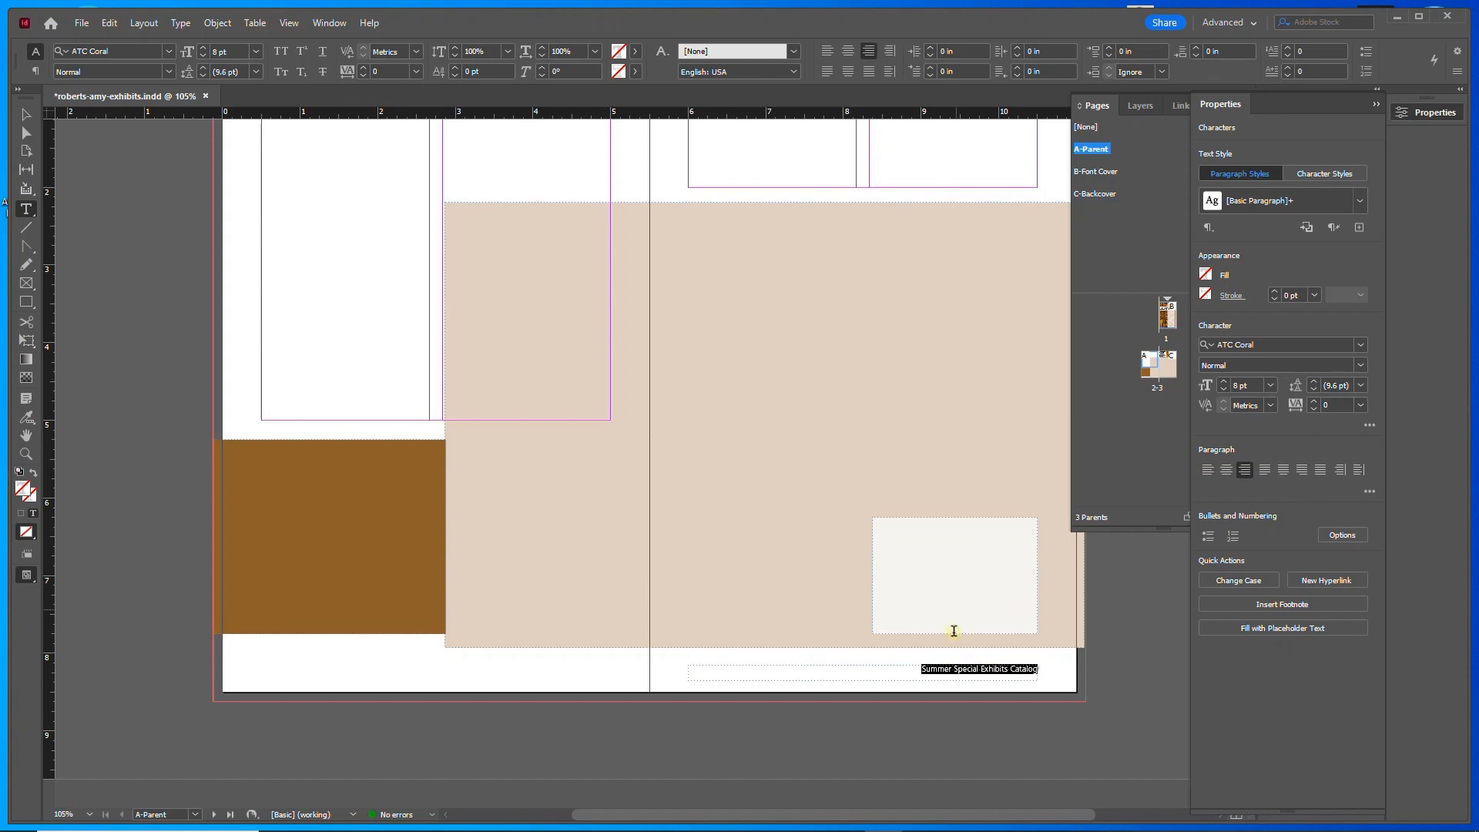
- Add a space and a Current Page Number marker after the word "Catalog" in the footer
scroll(973, 678, "up", 4)
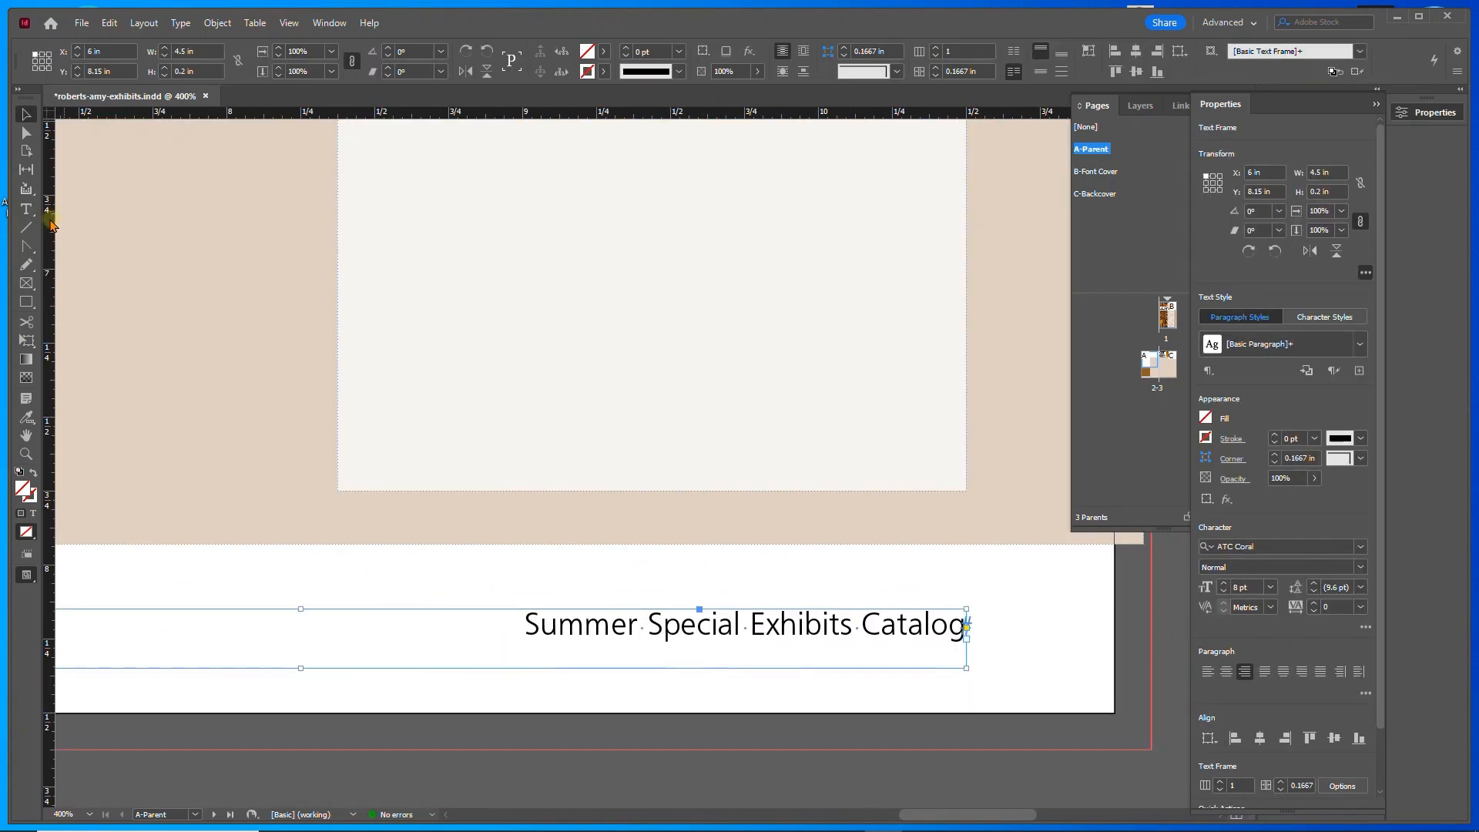
left_click(25, 209)
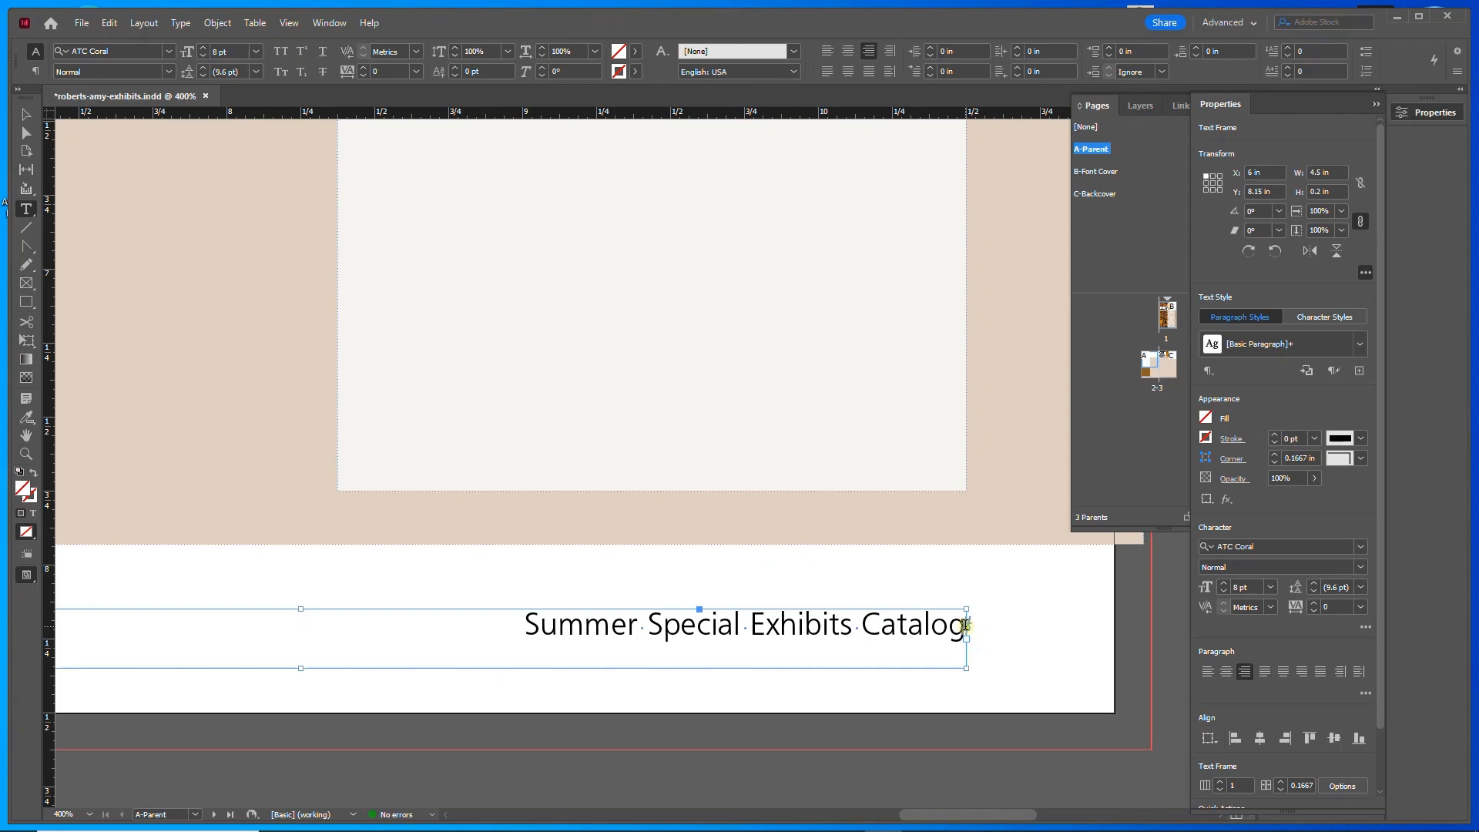
left_click(965, 625)
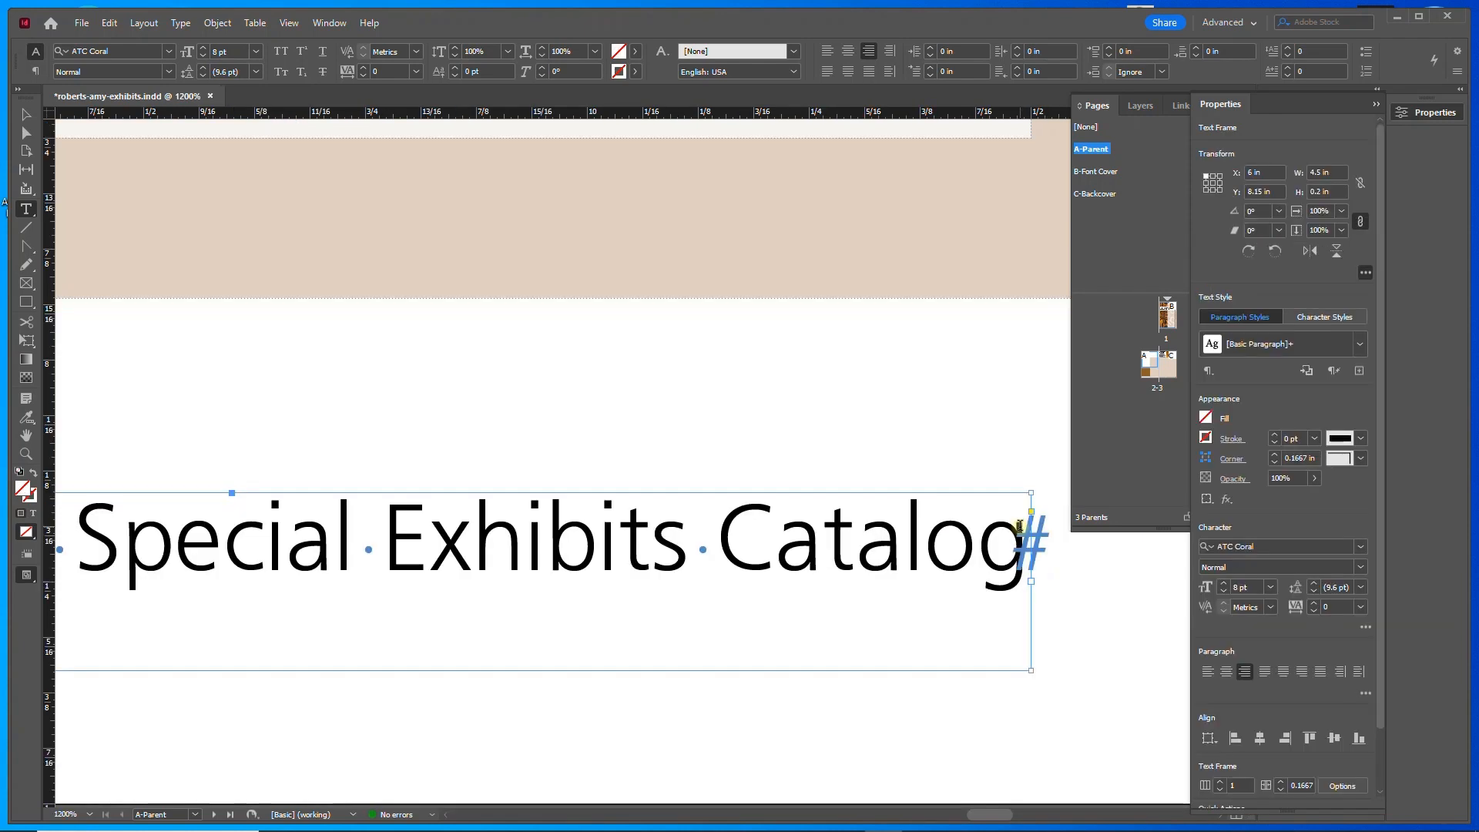
left_click(1019, 527)
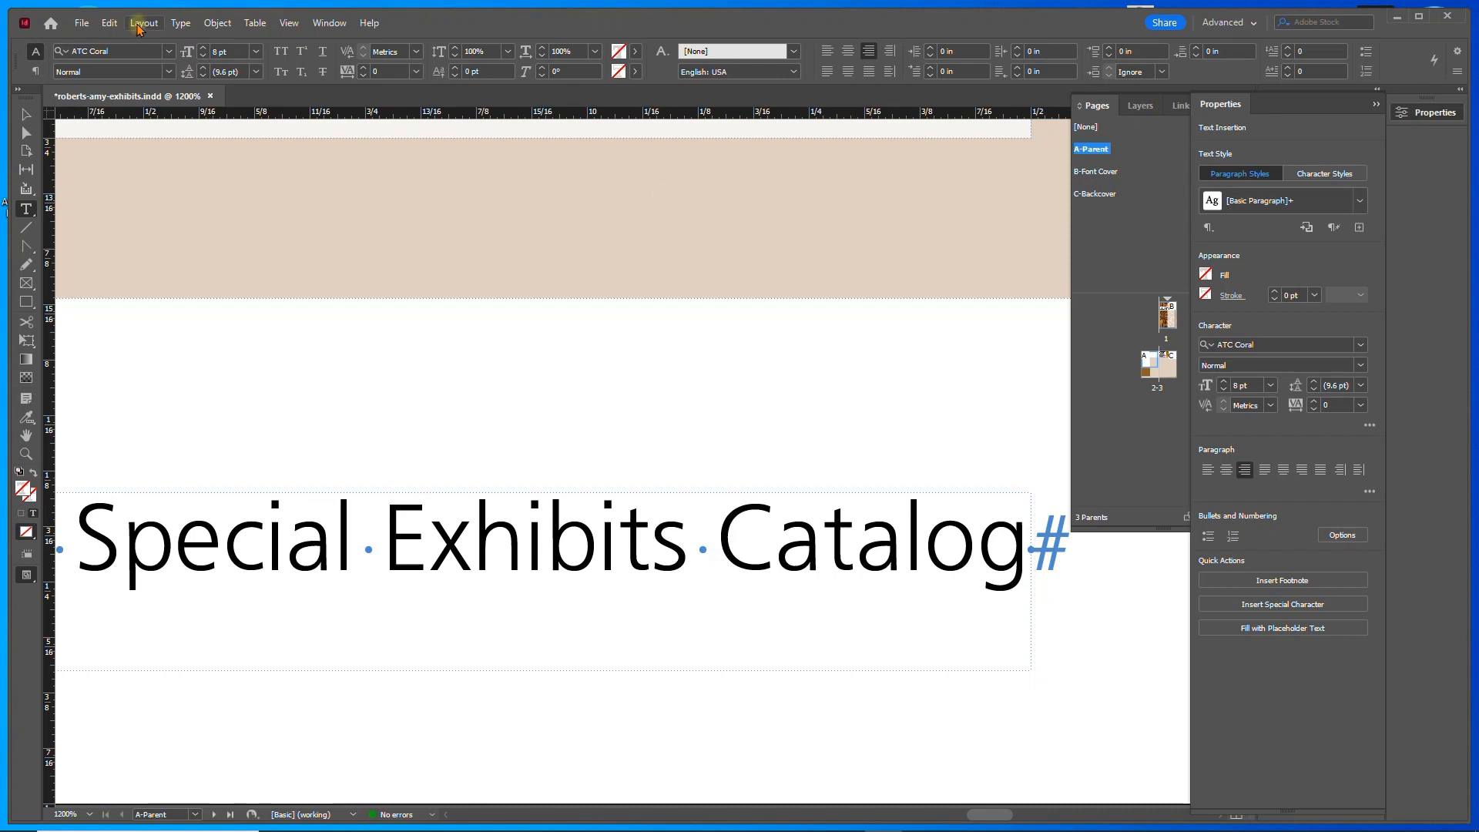
left_click(181, 23)
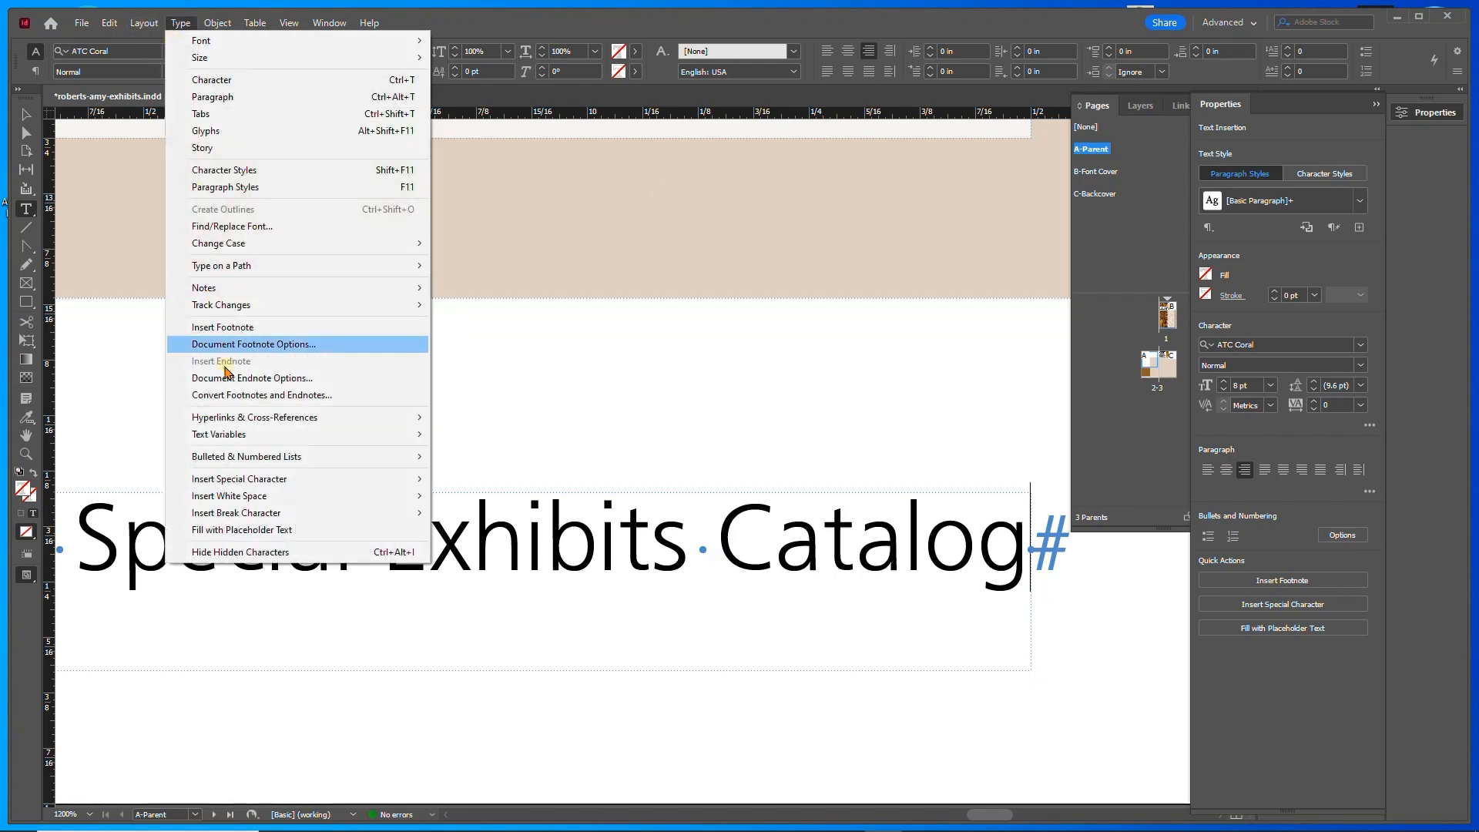
mouse_move(247, 479)
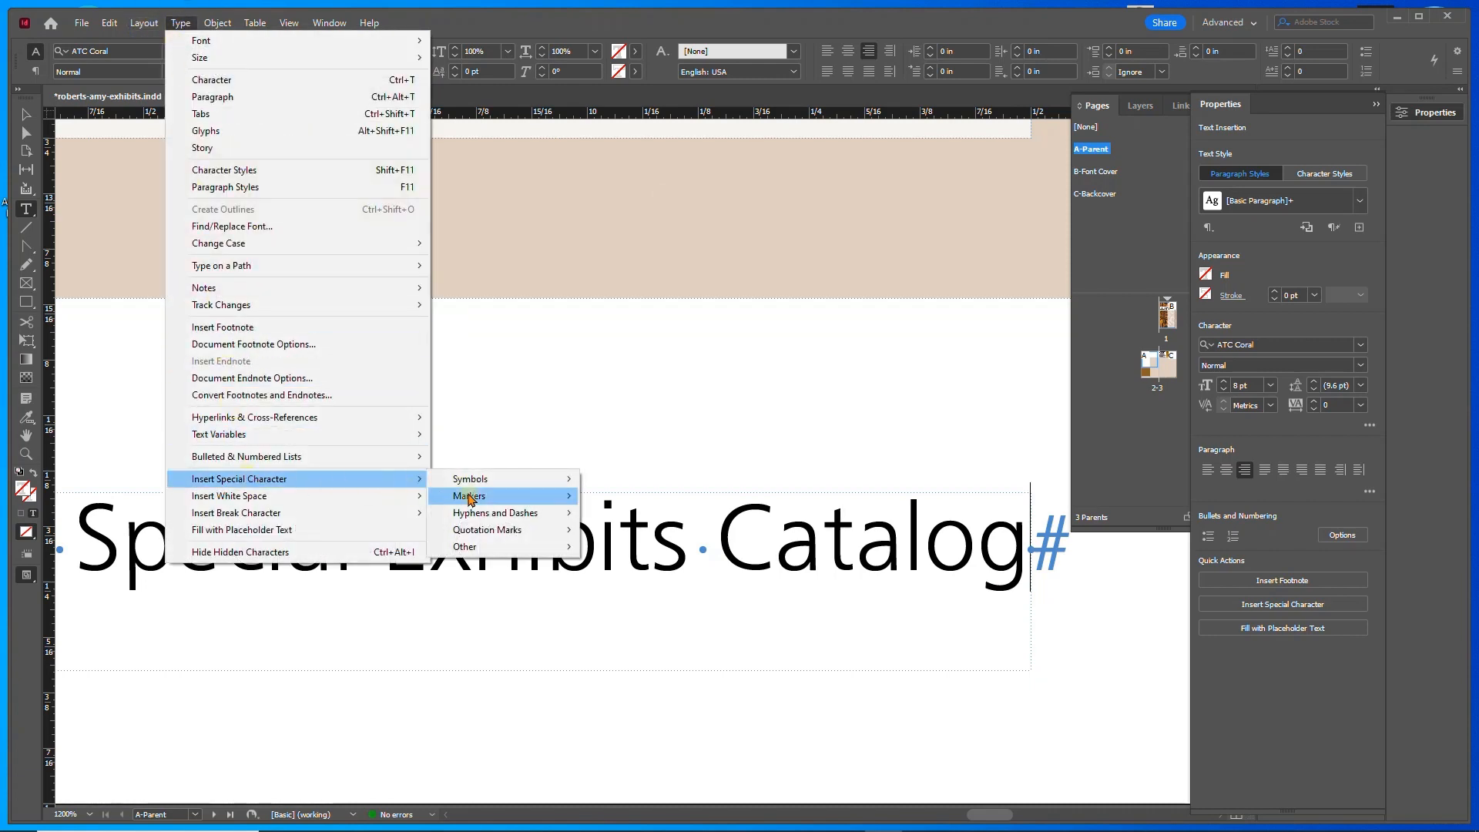
mouse_move(471, 499)
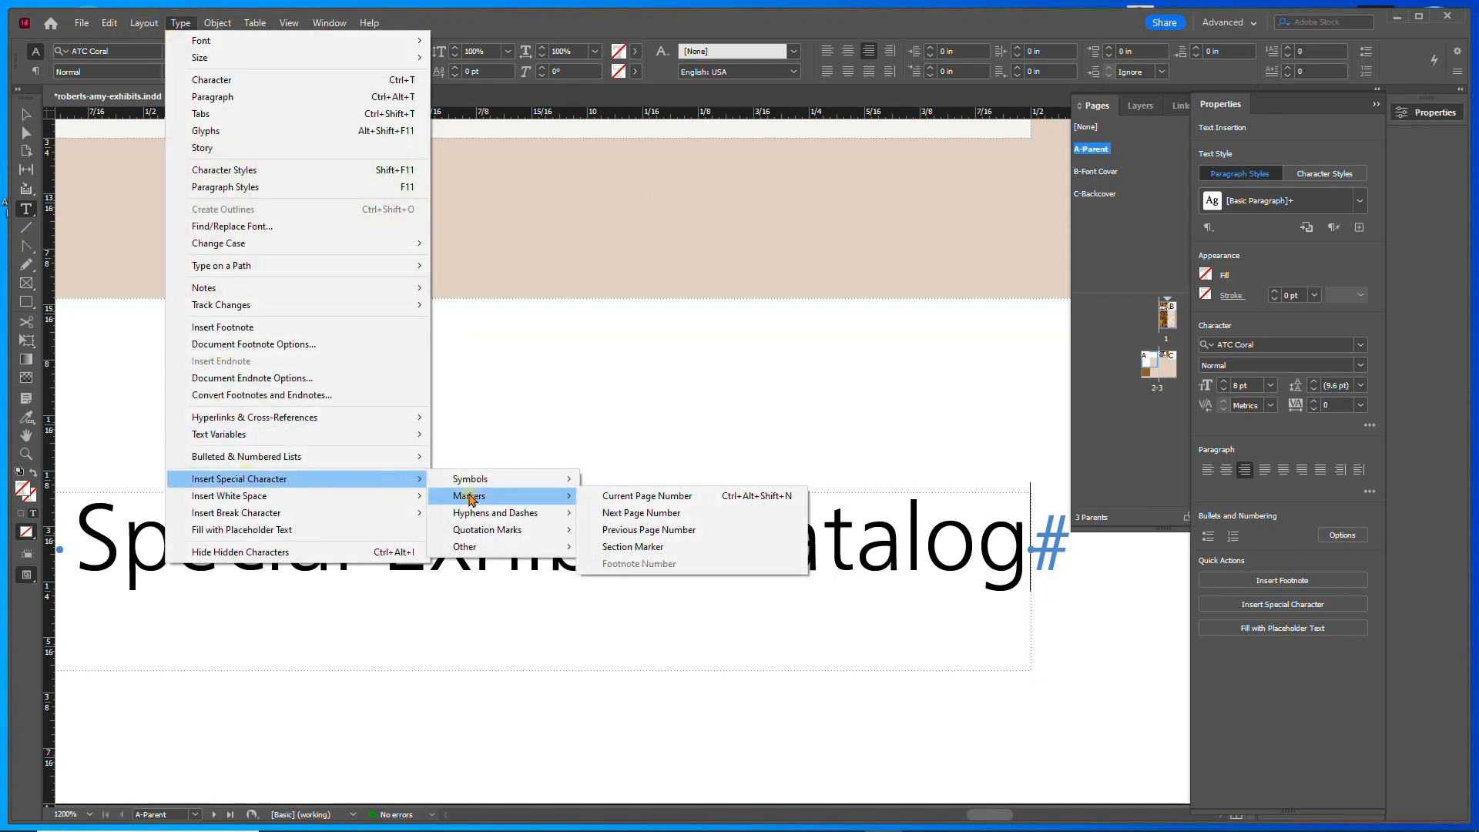
left_click(606, 499)
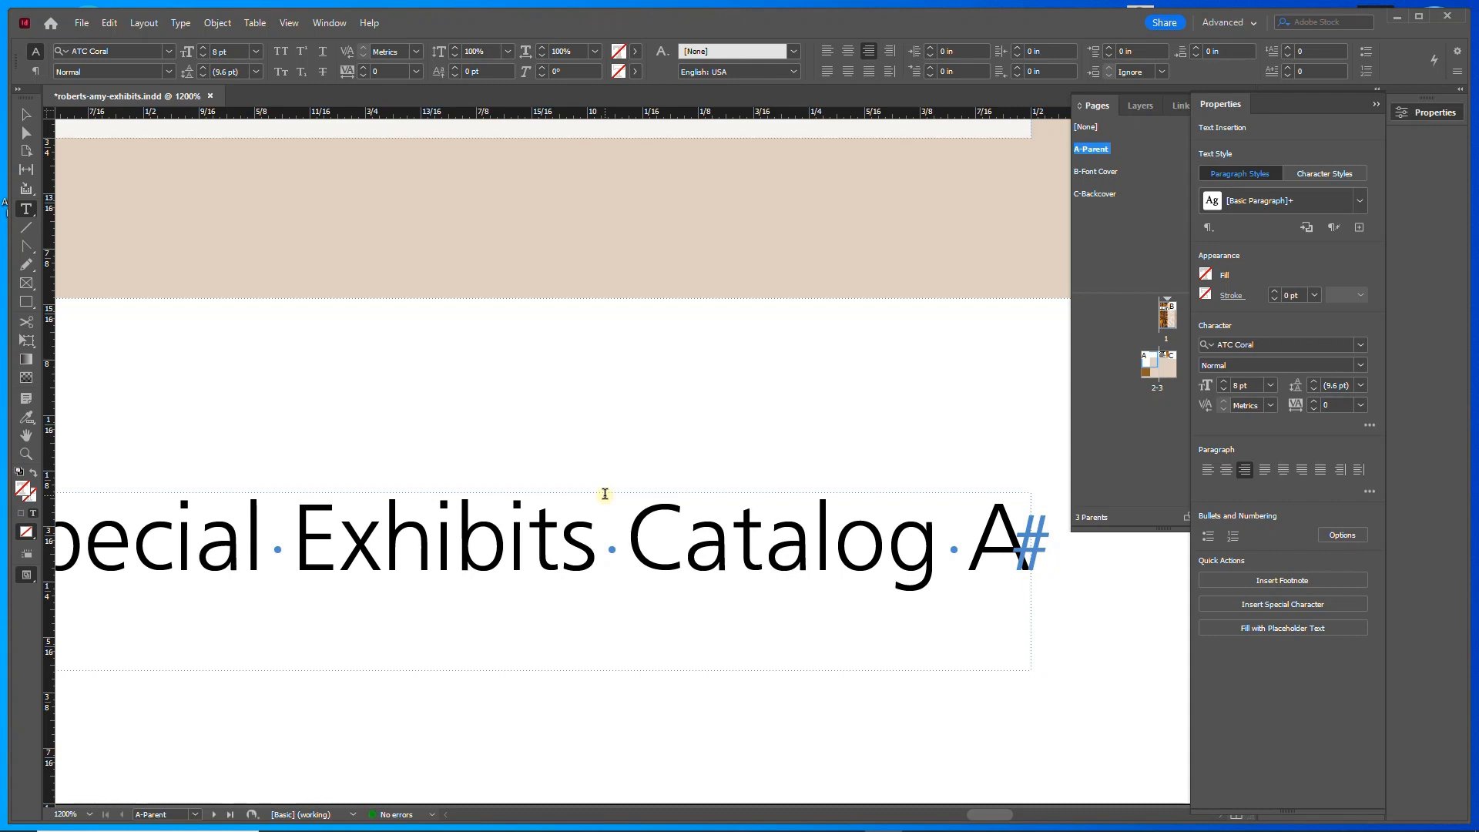
- Replace the regular space between "Catalog" and the page number marker with an em space
left_click(958, 549)
key("shift+Left")
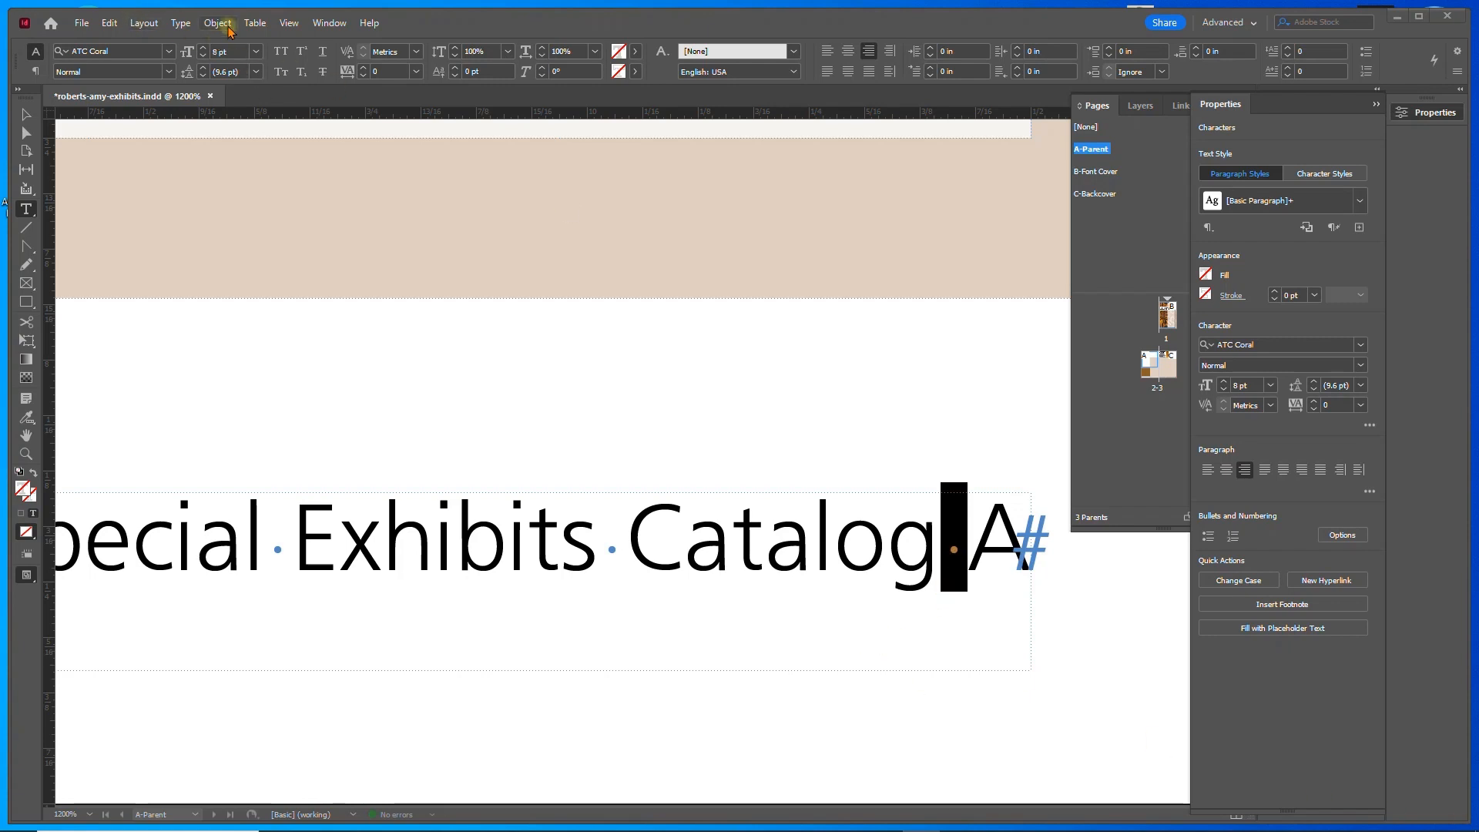
left_click(184, 23)
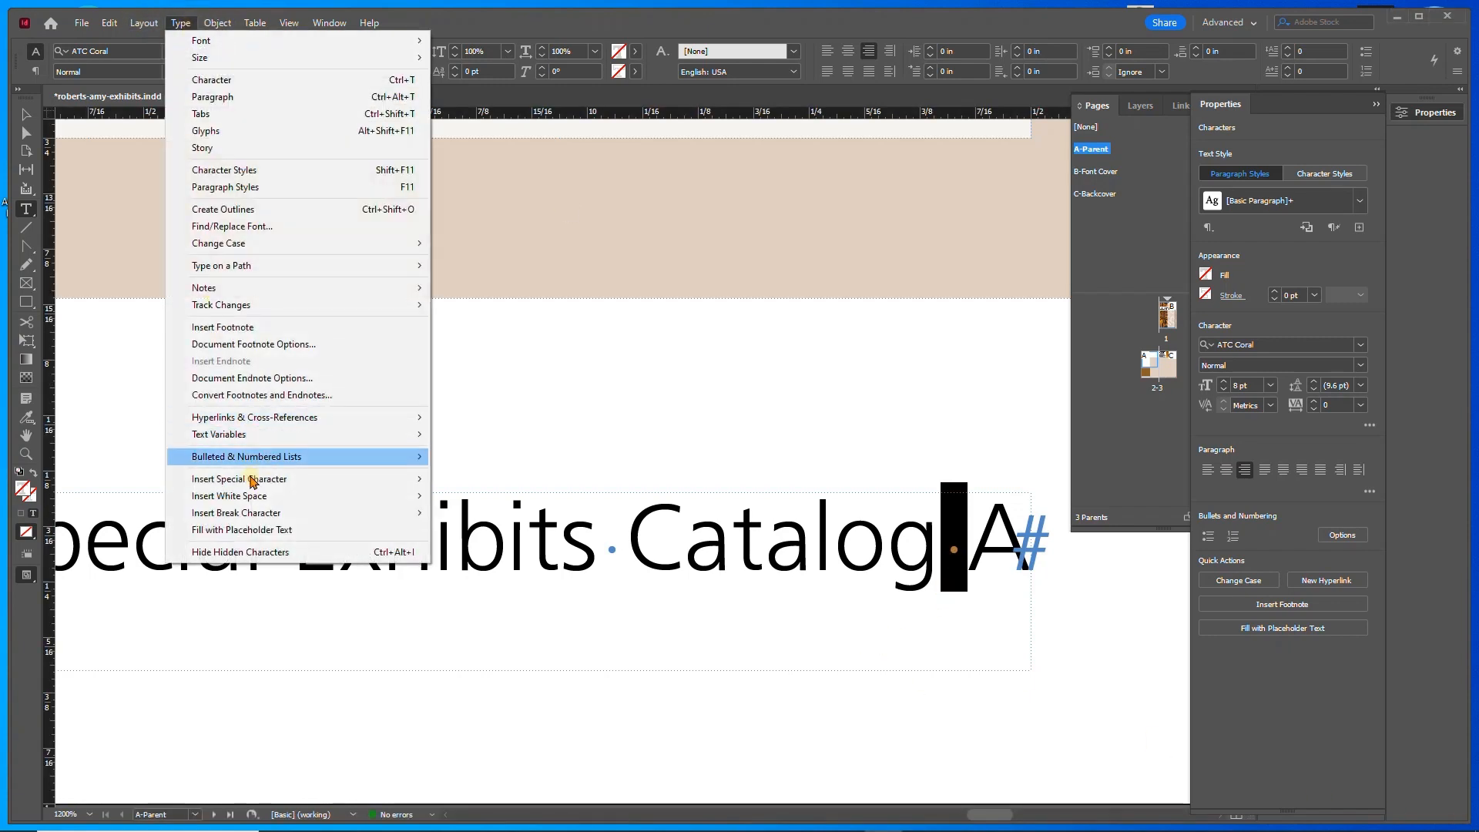
mouse_move(247, 495)
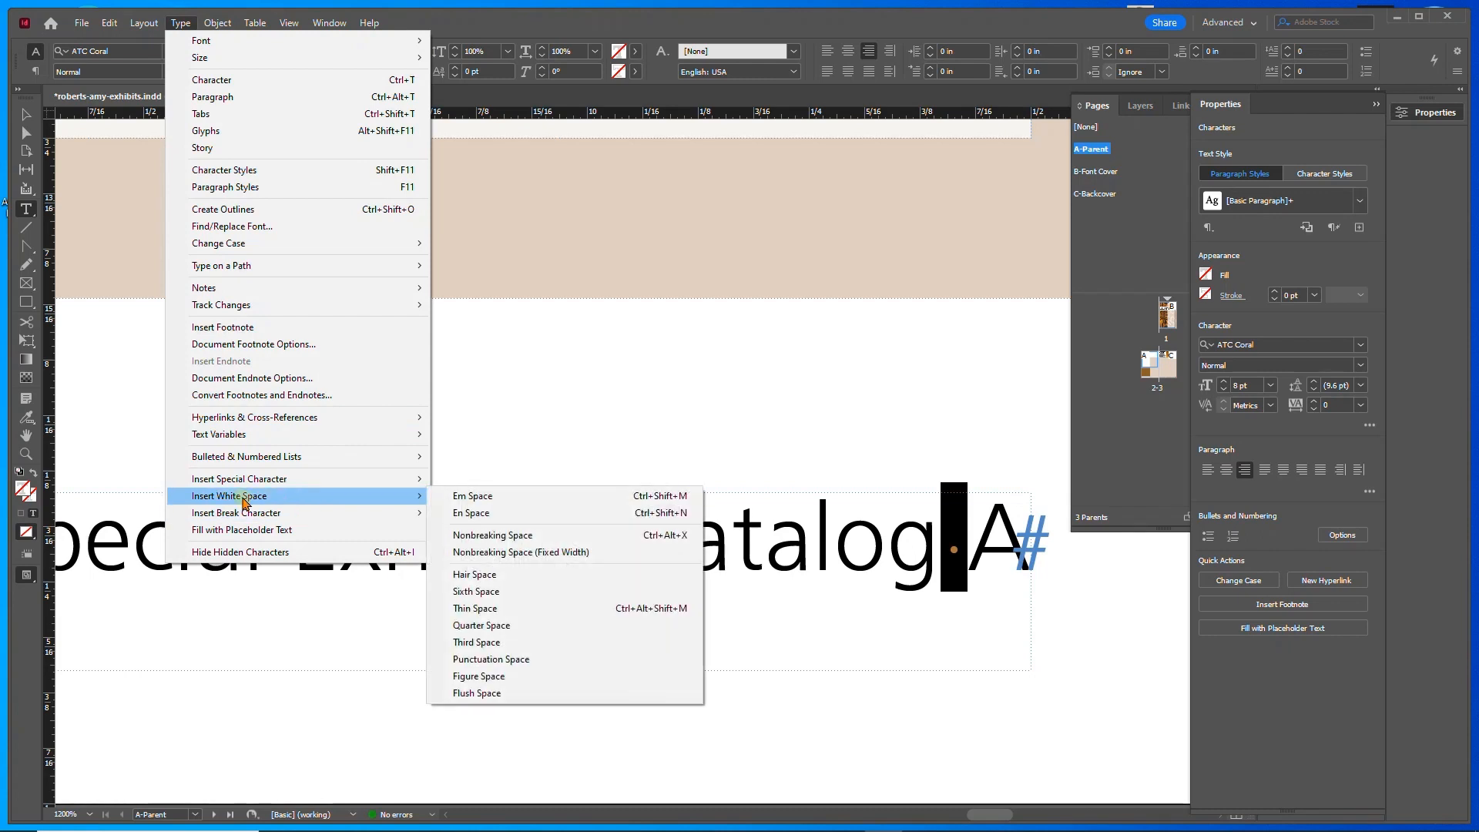
left_click(492, 501)
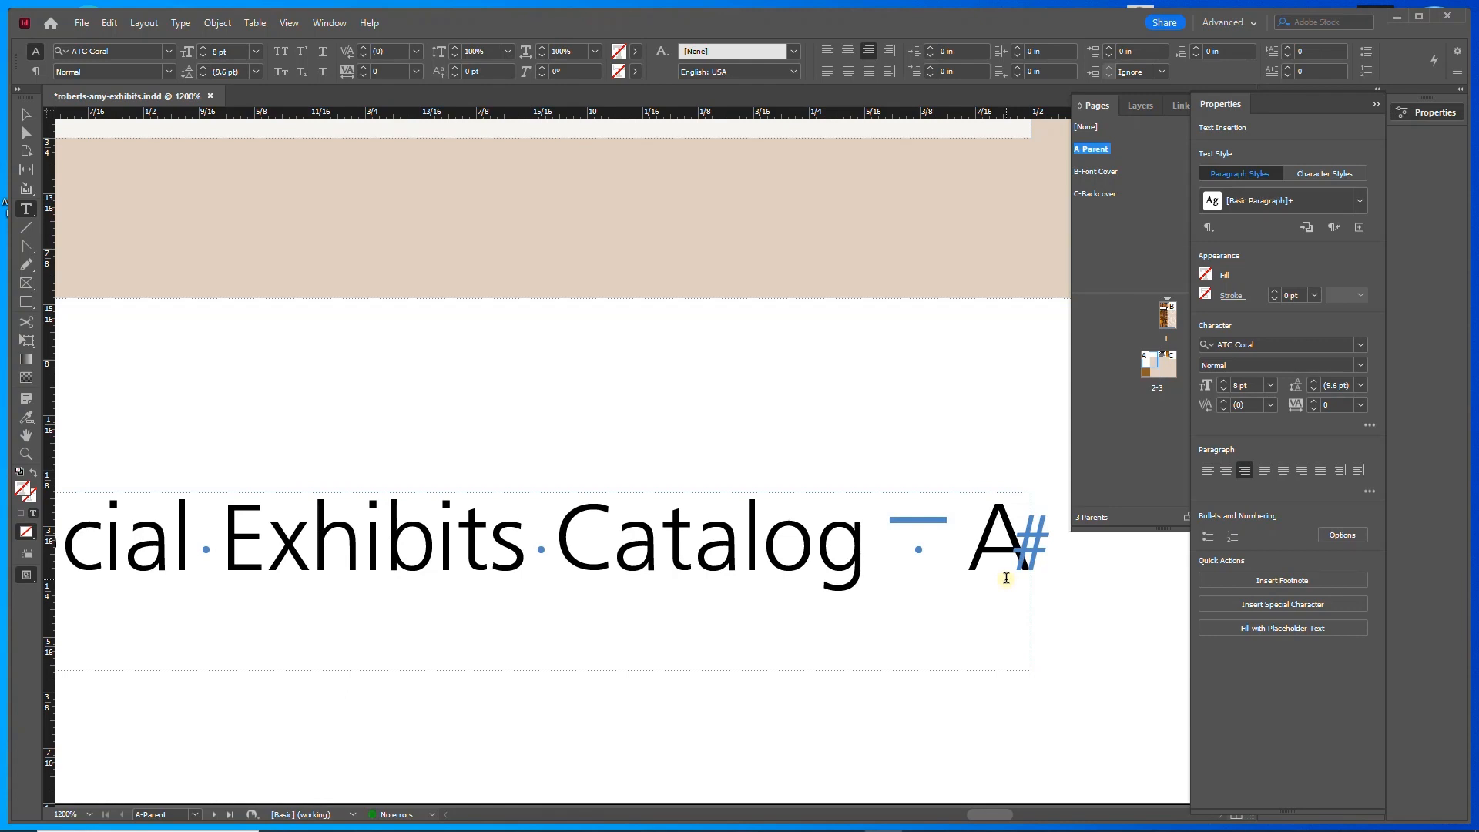
- Insert a slash followed by another em space before the footer's page number marker, and return to the full-spread view
type("/")
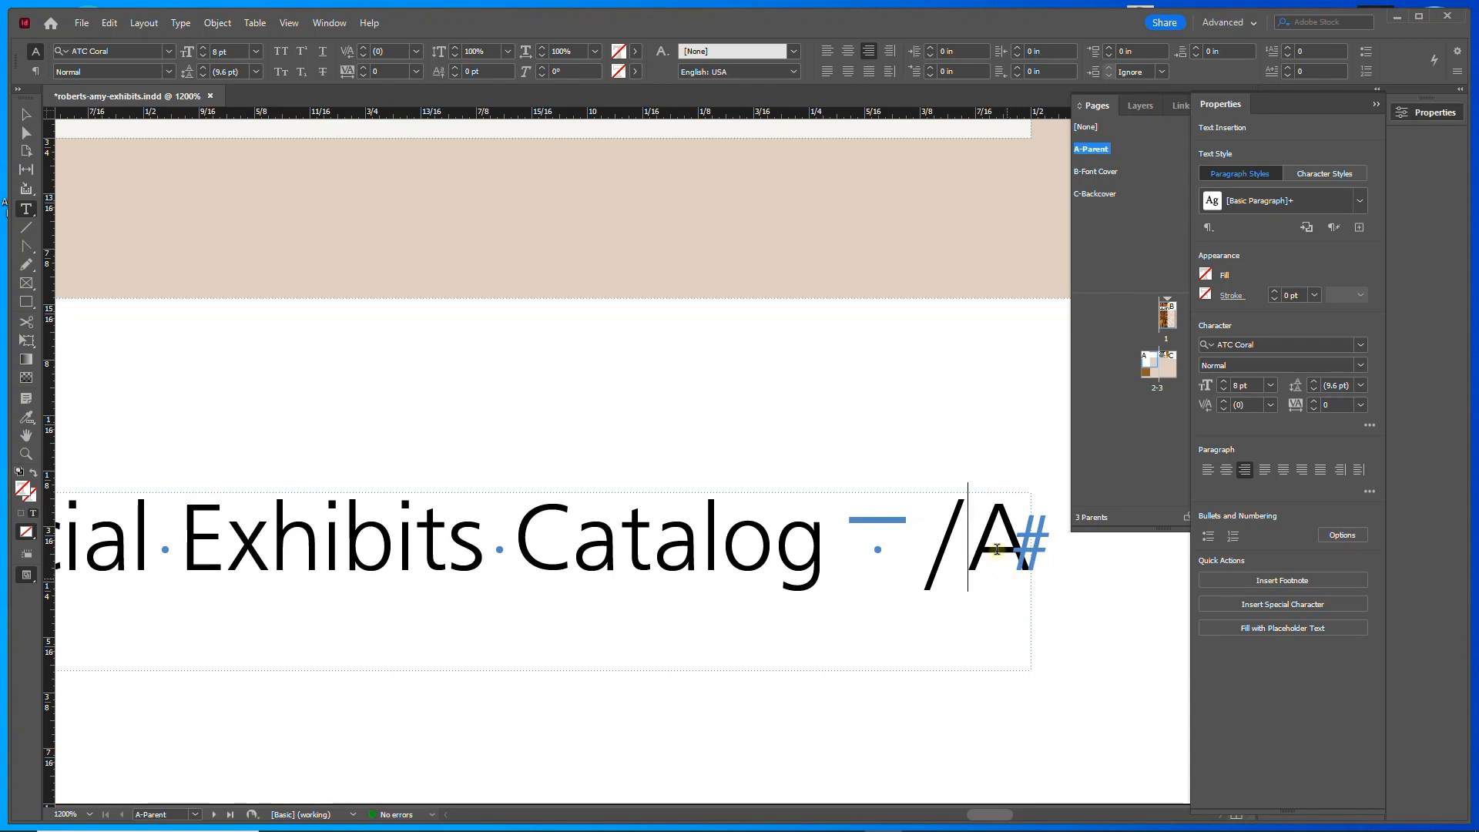
left_click(180, 23)
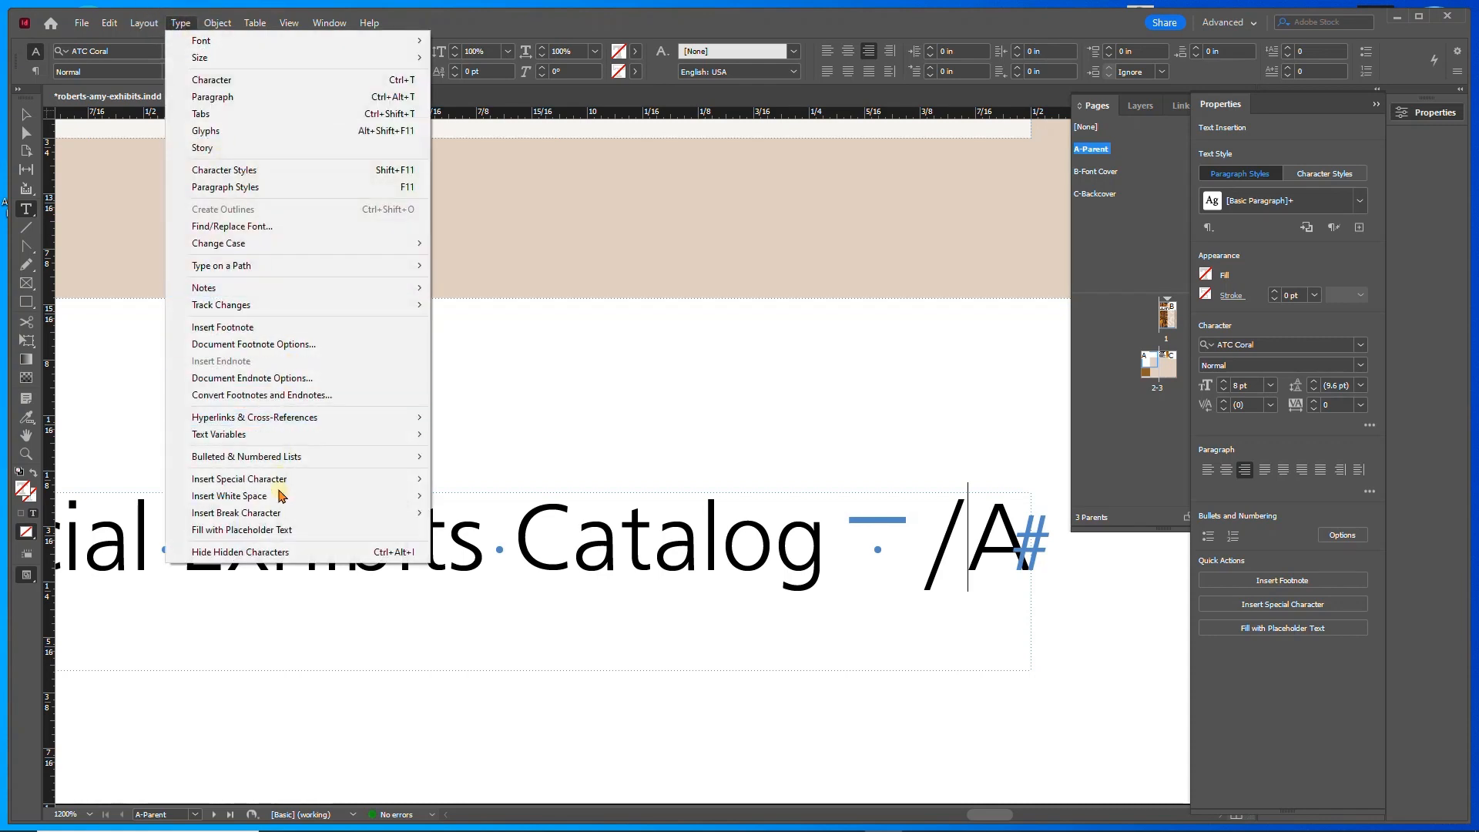
mouse_move(282, 499)
left_click(454, 497)
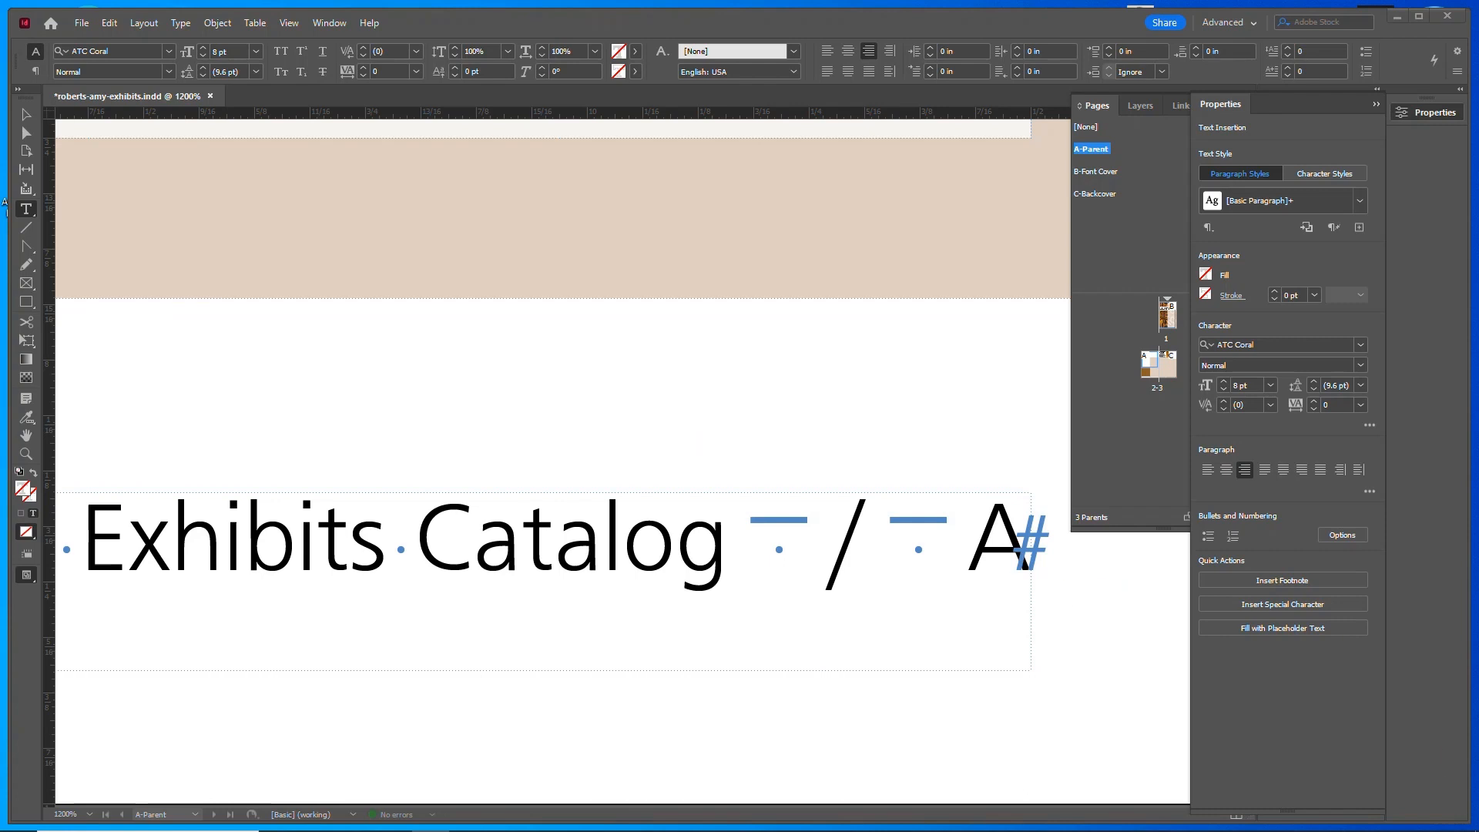
double_click(27, 455)
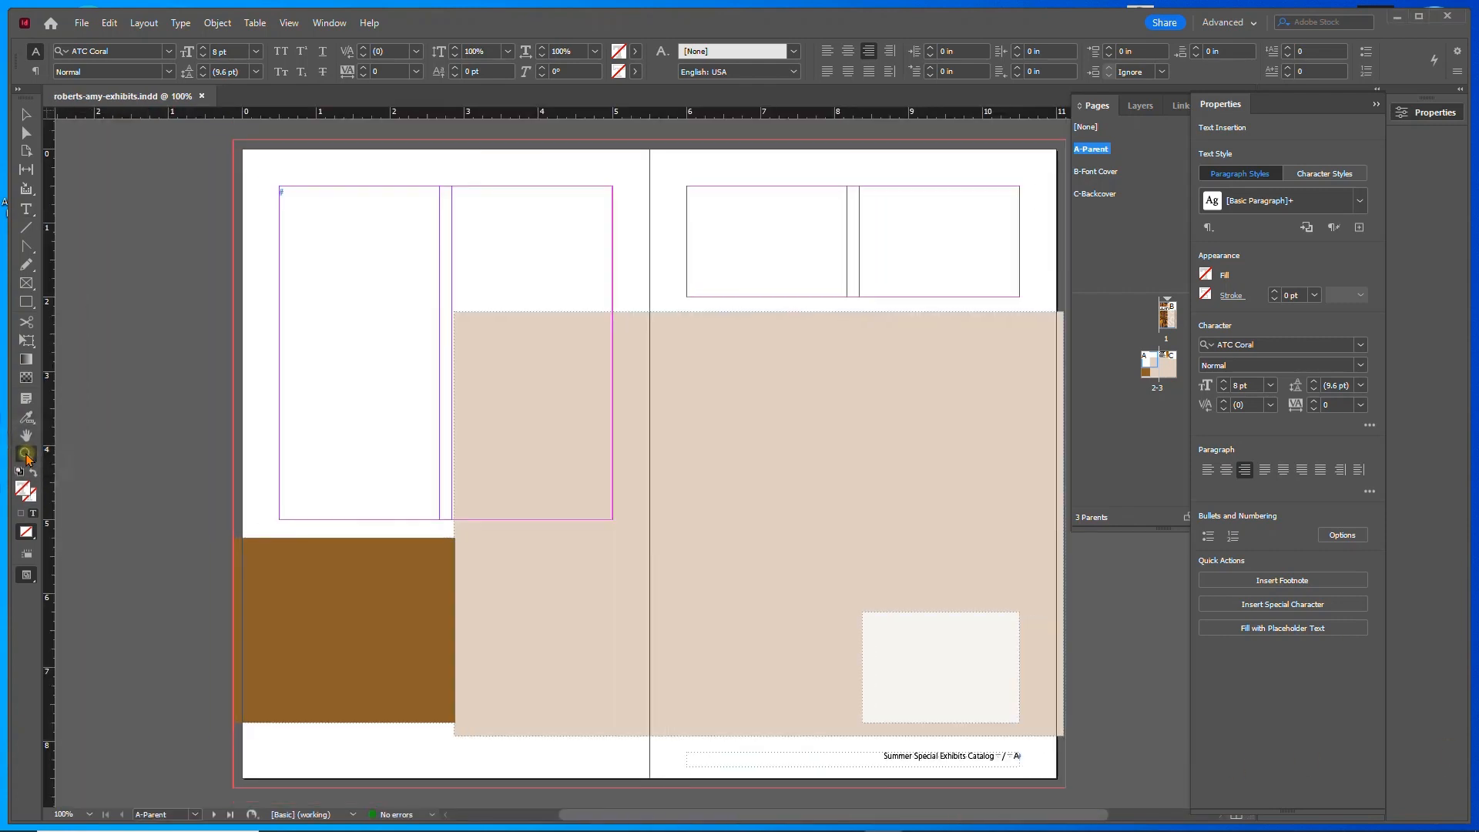
left_click(1377, 106)
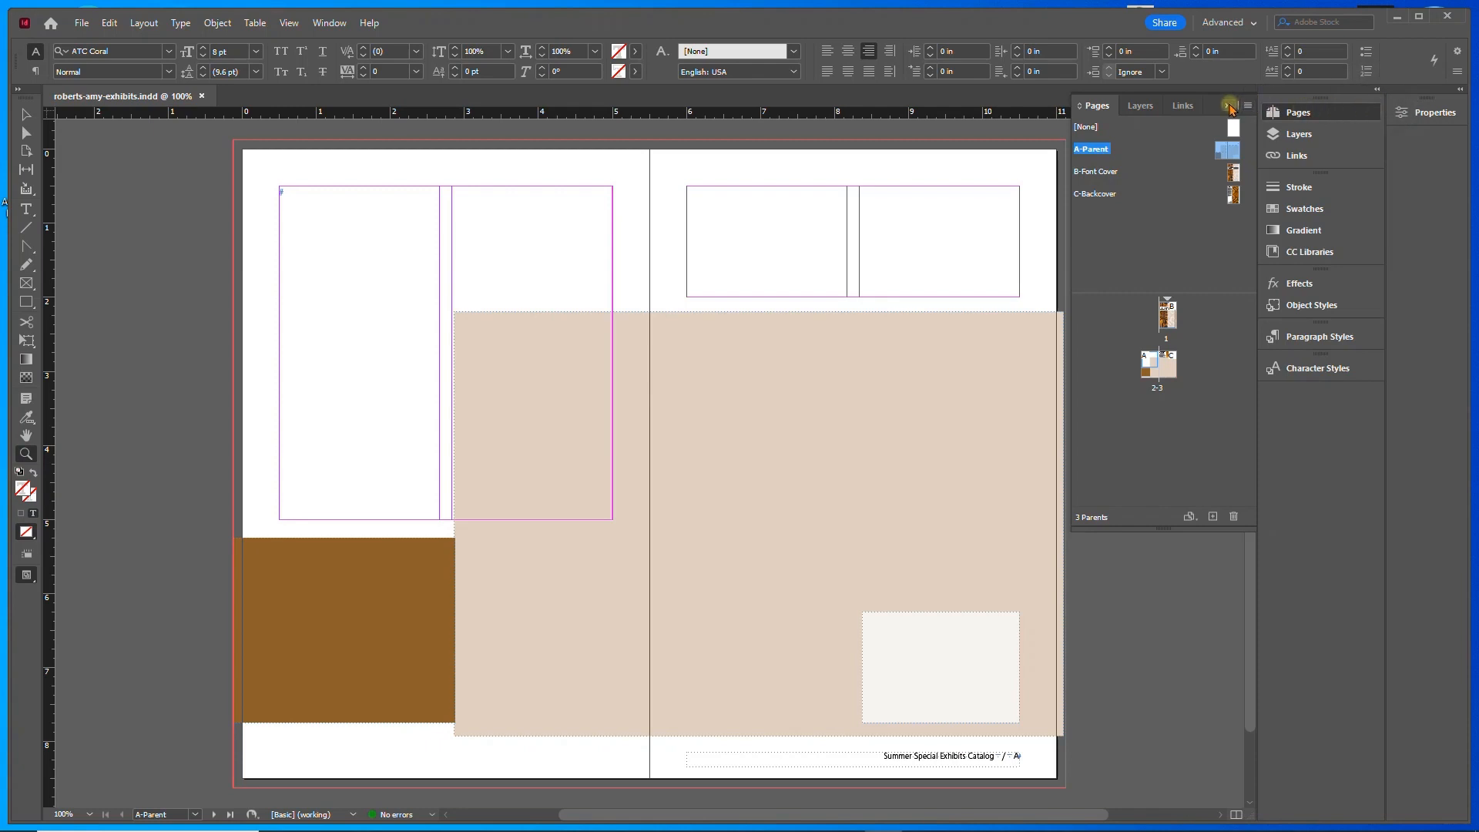
- Turn on Delete Empty Pages under Smart Text Reflow in the Type preferences
left_click(1230, 113)
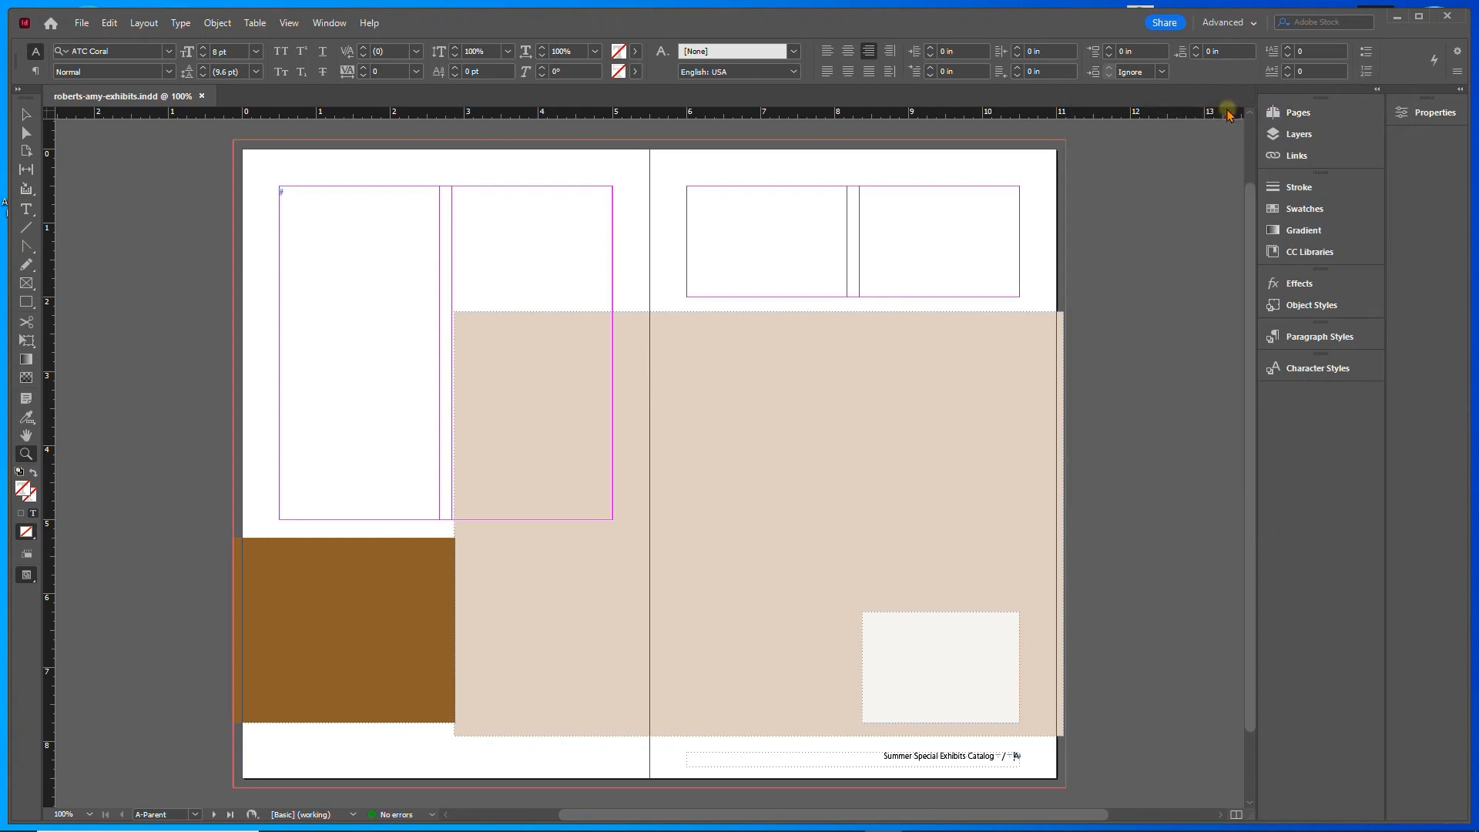
left_click(110, 23)
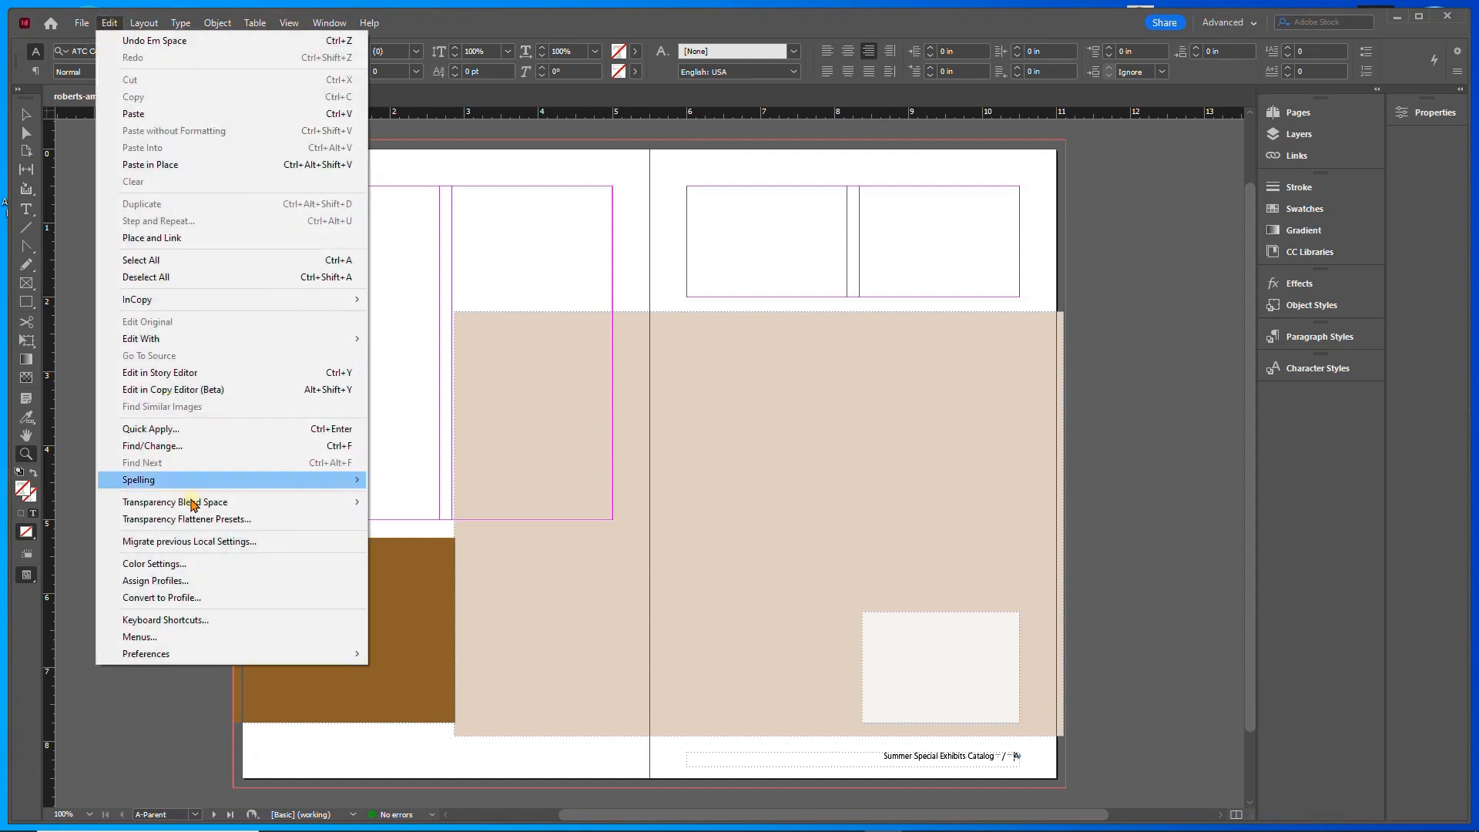
mouse_move(177, 659)
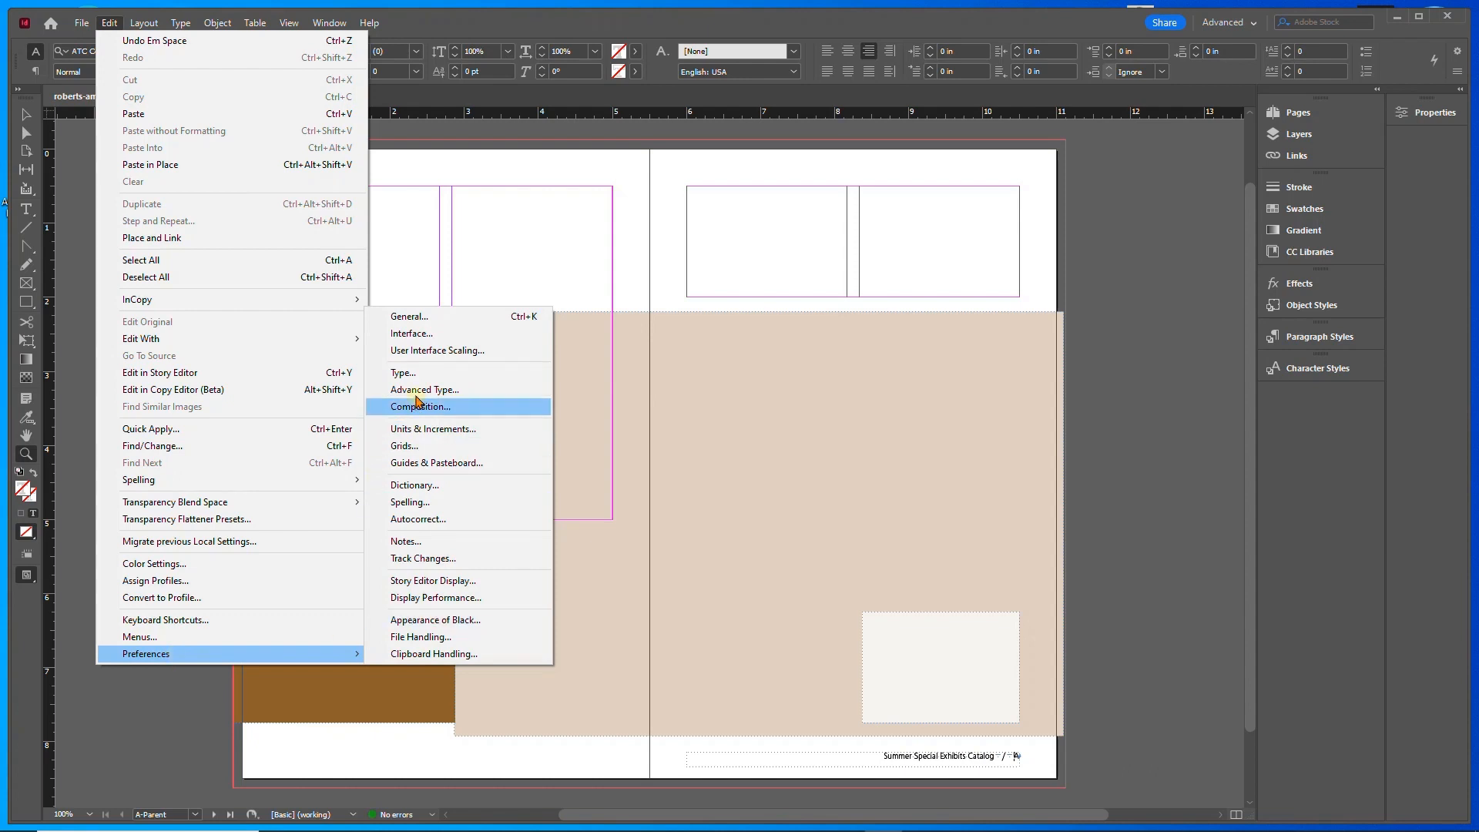
left_click(412, 373)
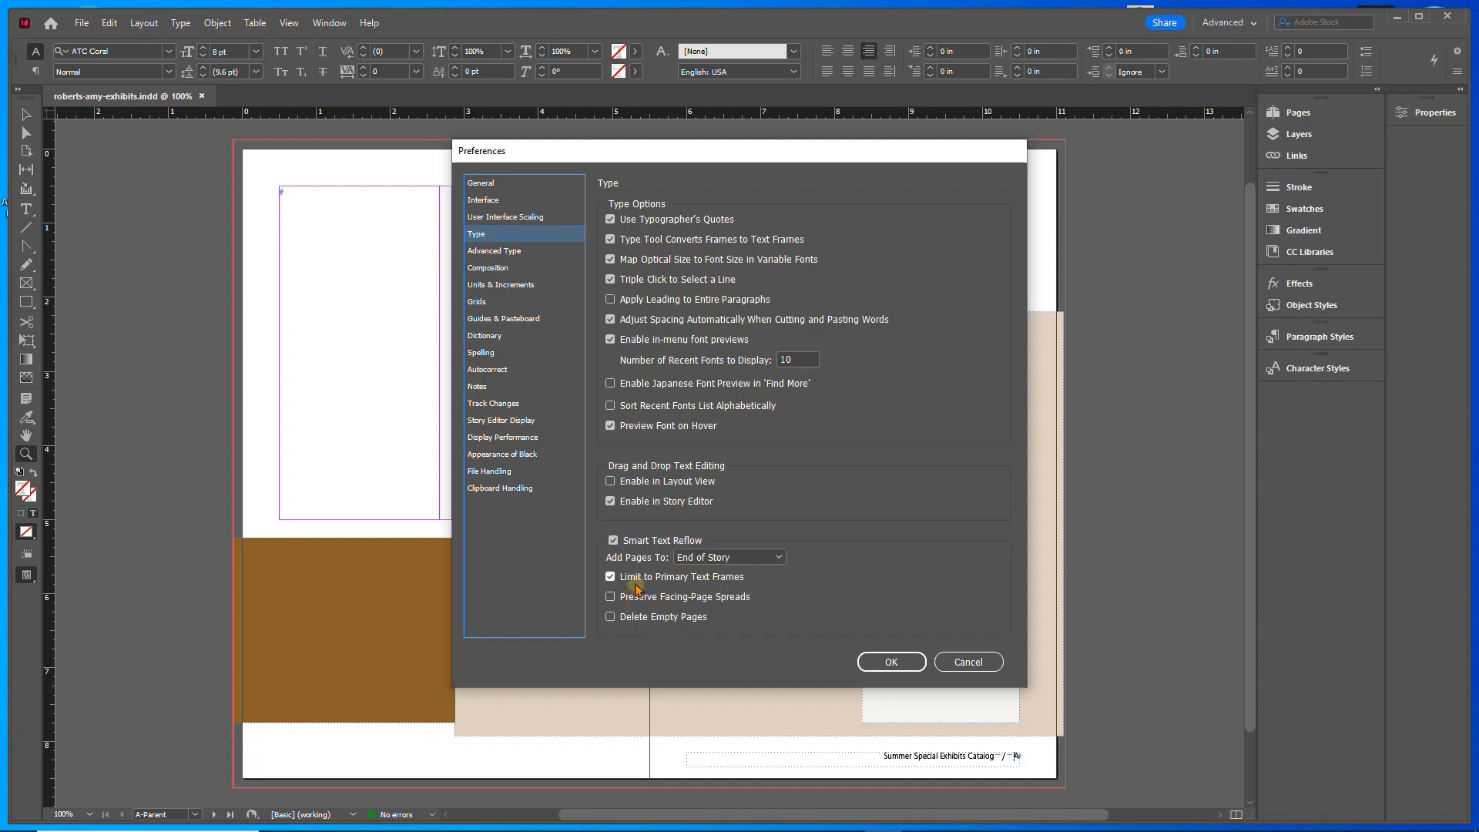
left_click(611, 616)
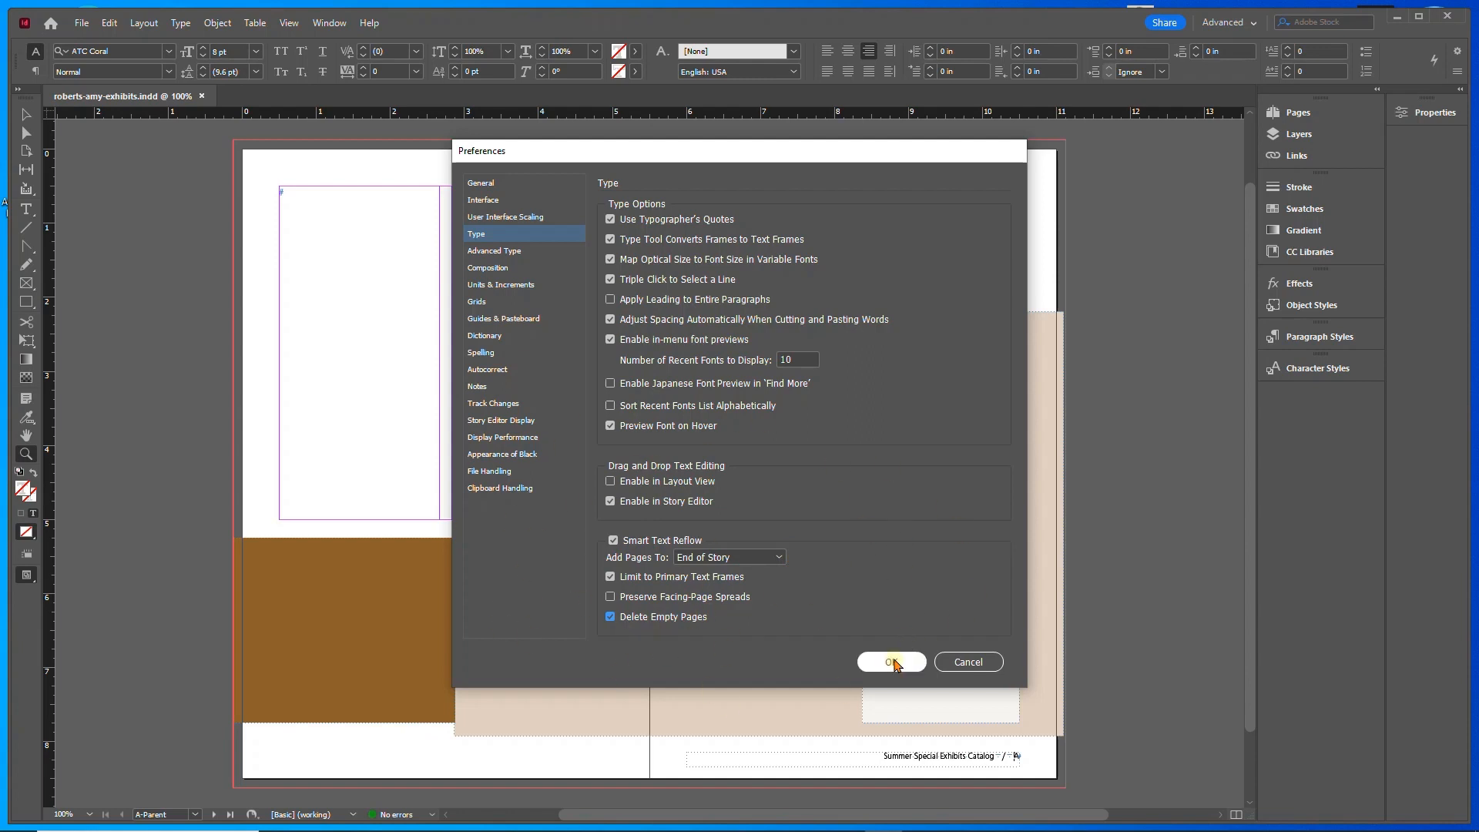
left_click(892, 663)
- Deselect the A-Parent spread and go to page 2 of the document
left_click(1296, 113)
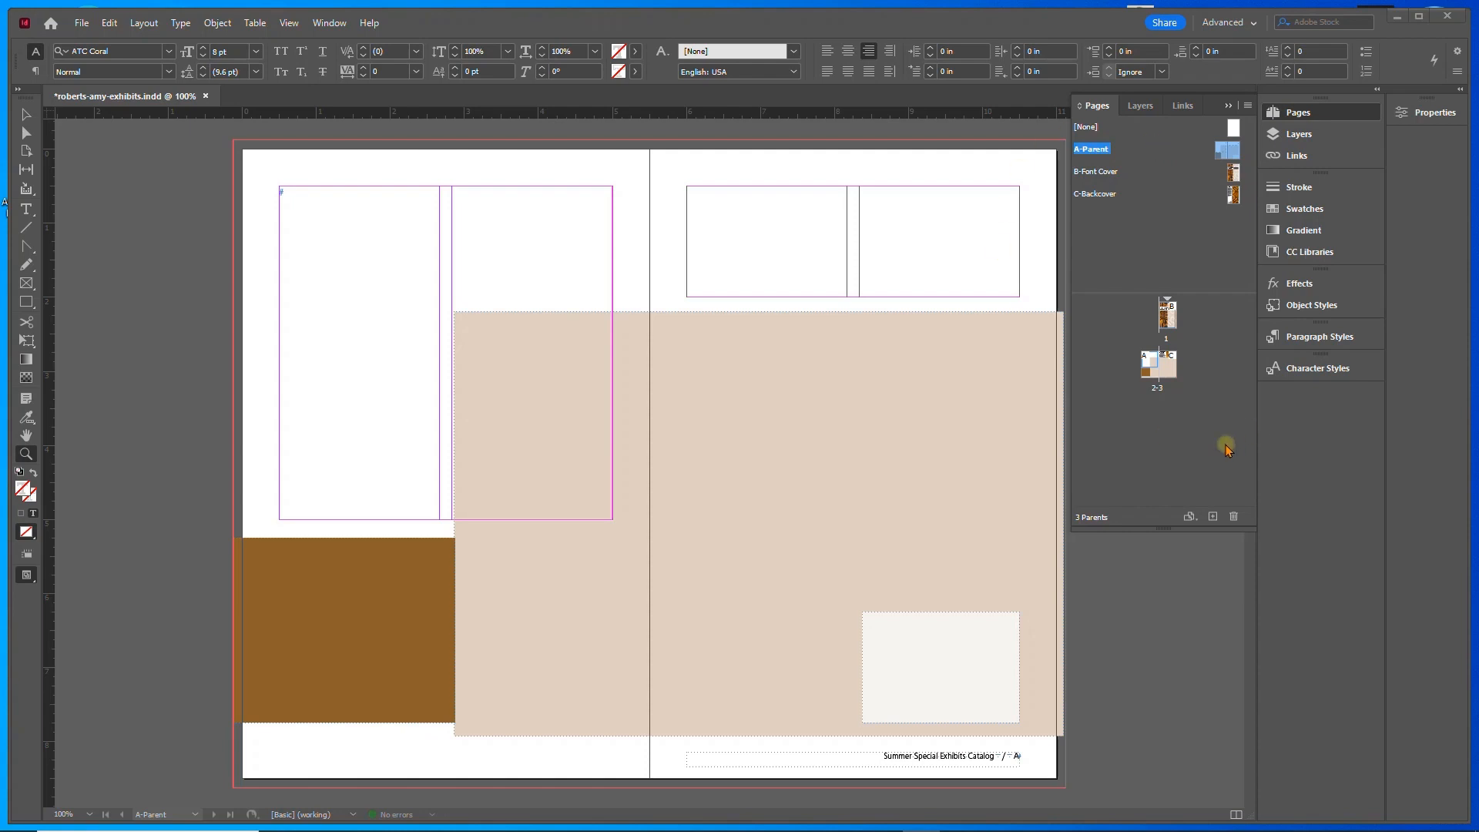
left_click(1216, 467)
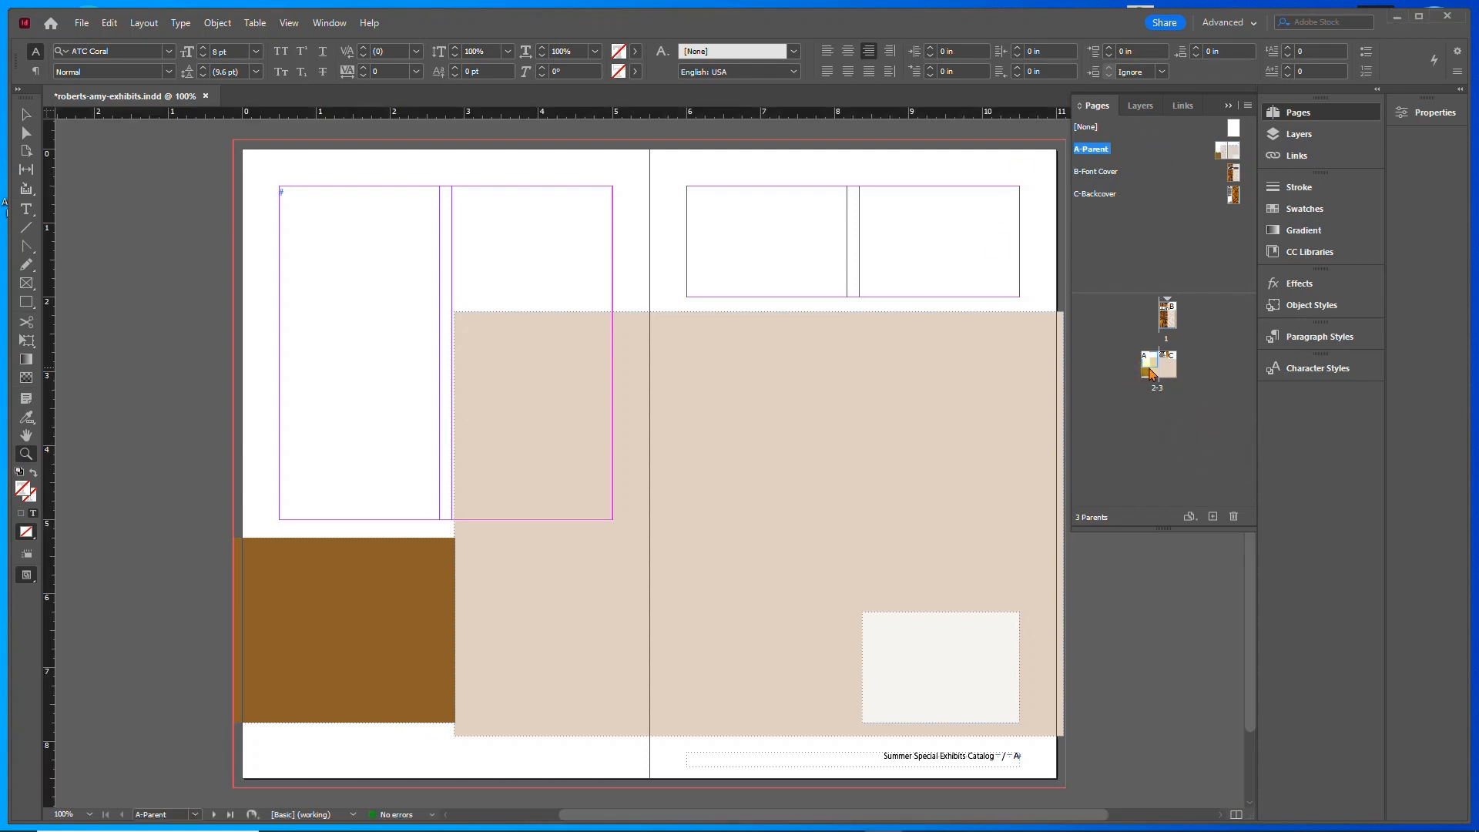
left_click(1150, 373)
left_click(1143, 372)
- Choose exhibits.docx from the Museum folder inside Museum-ID23-RF for placing, with Replace Selected Item off and Show Import Options on
left_click(94, 23)
left_click(115, 231)
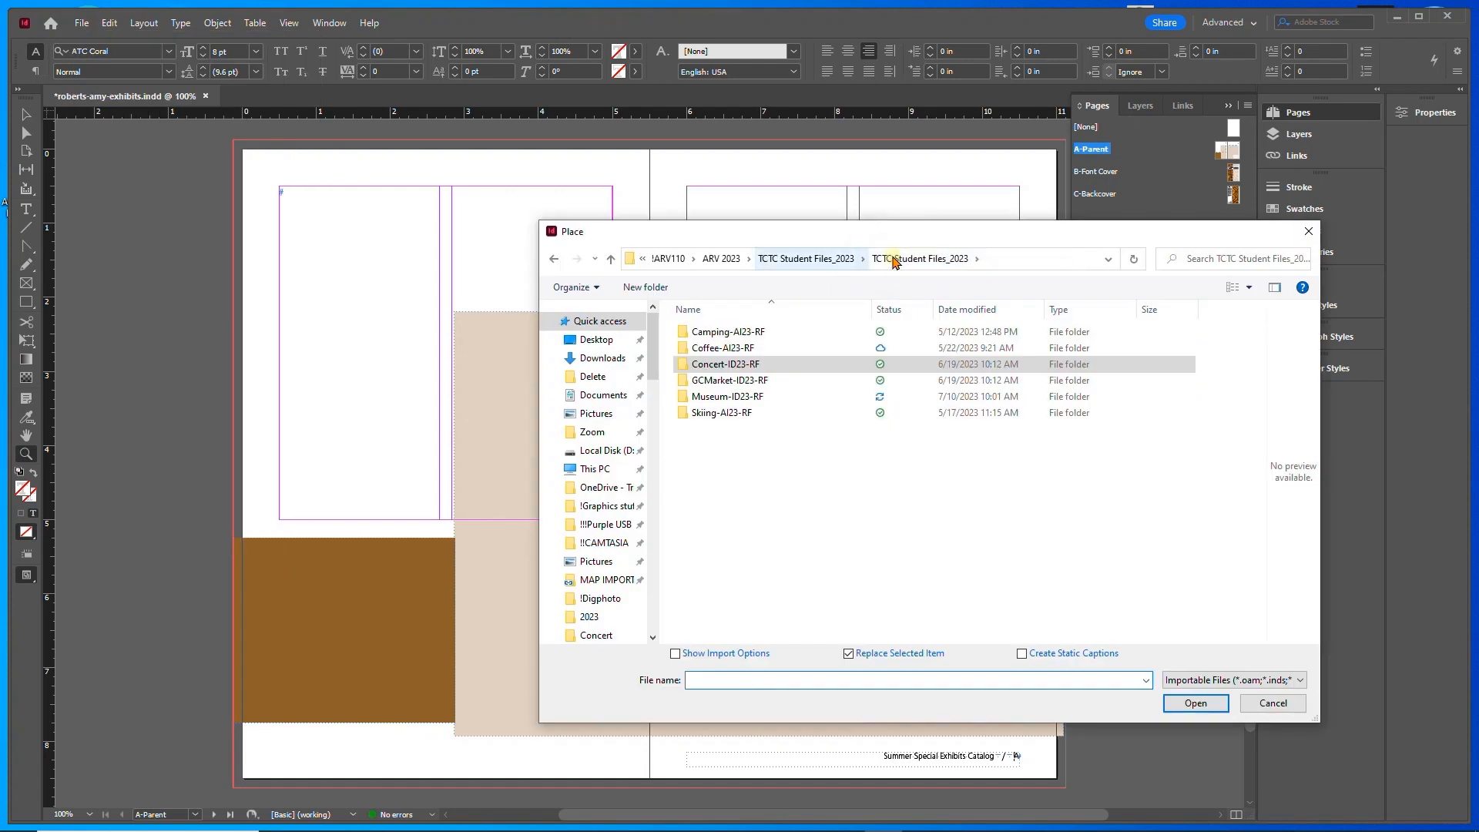
left_click(720, 397)
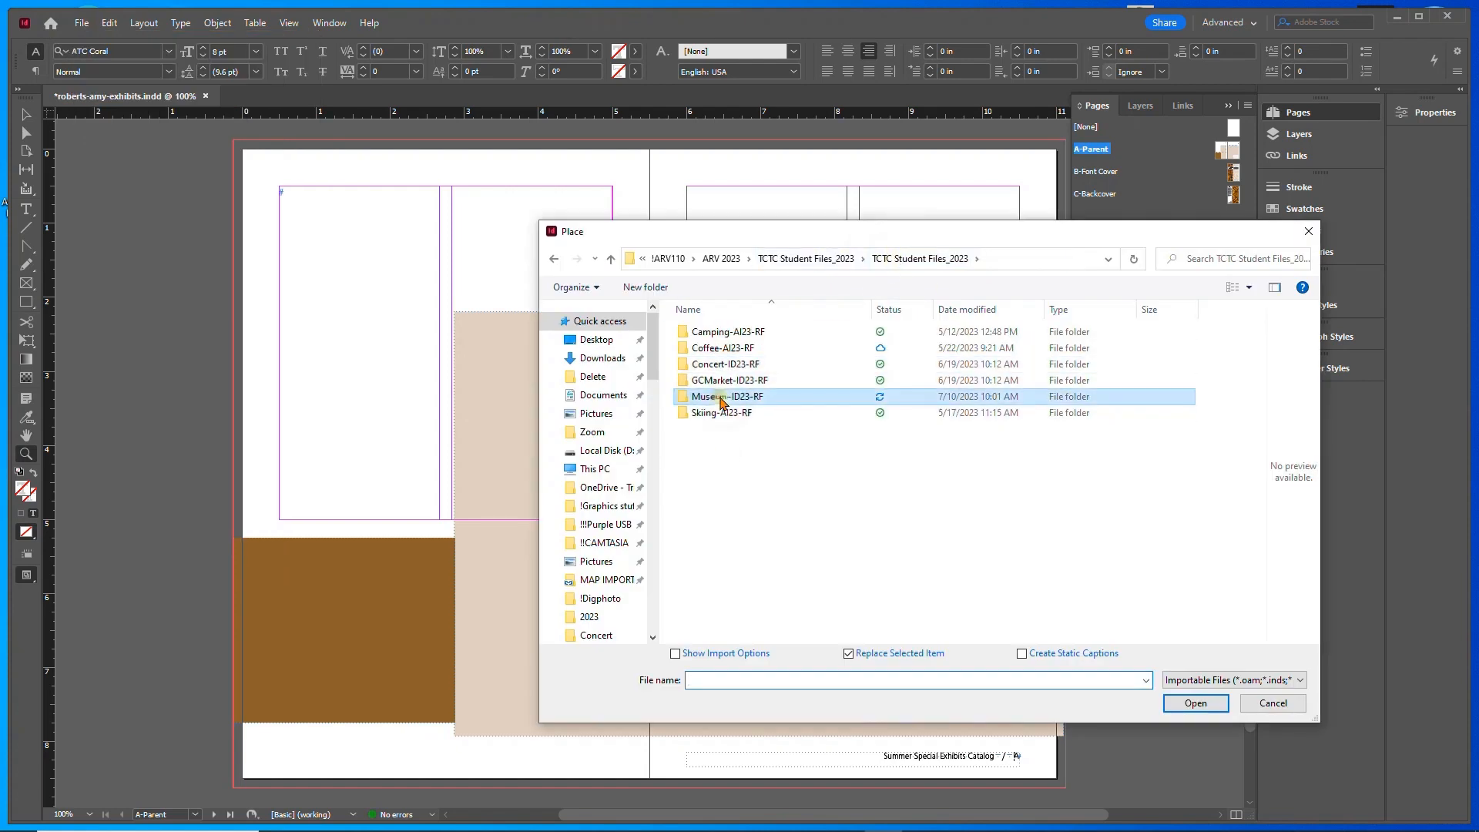
double_click(720, 397)
double_click(698, 332)
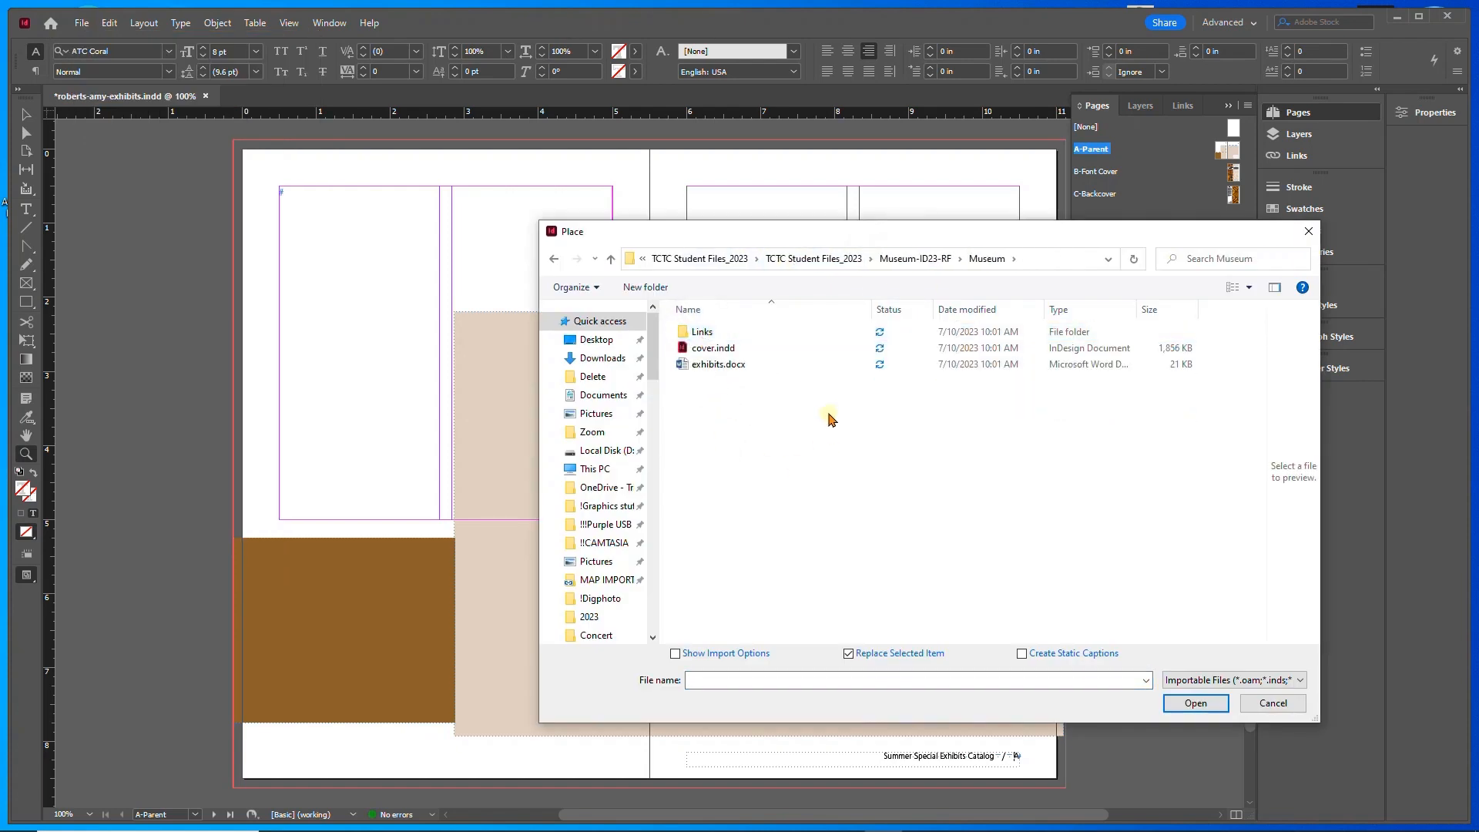
left_click(707, 365)
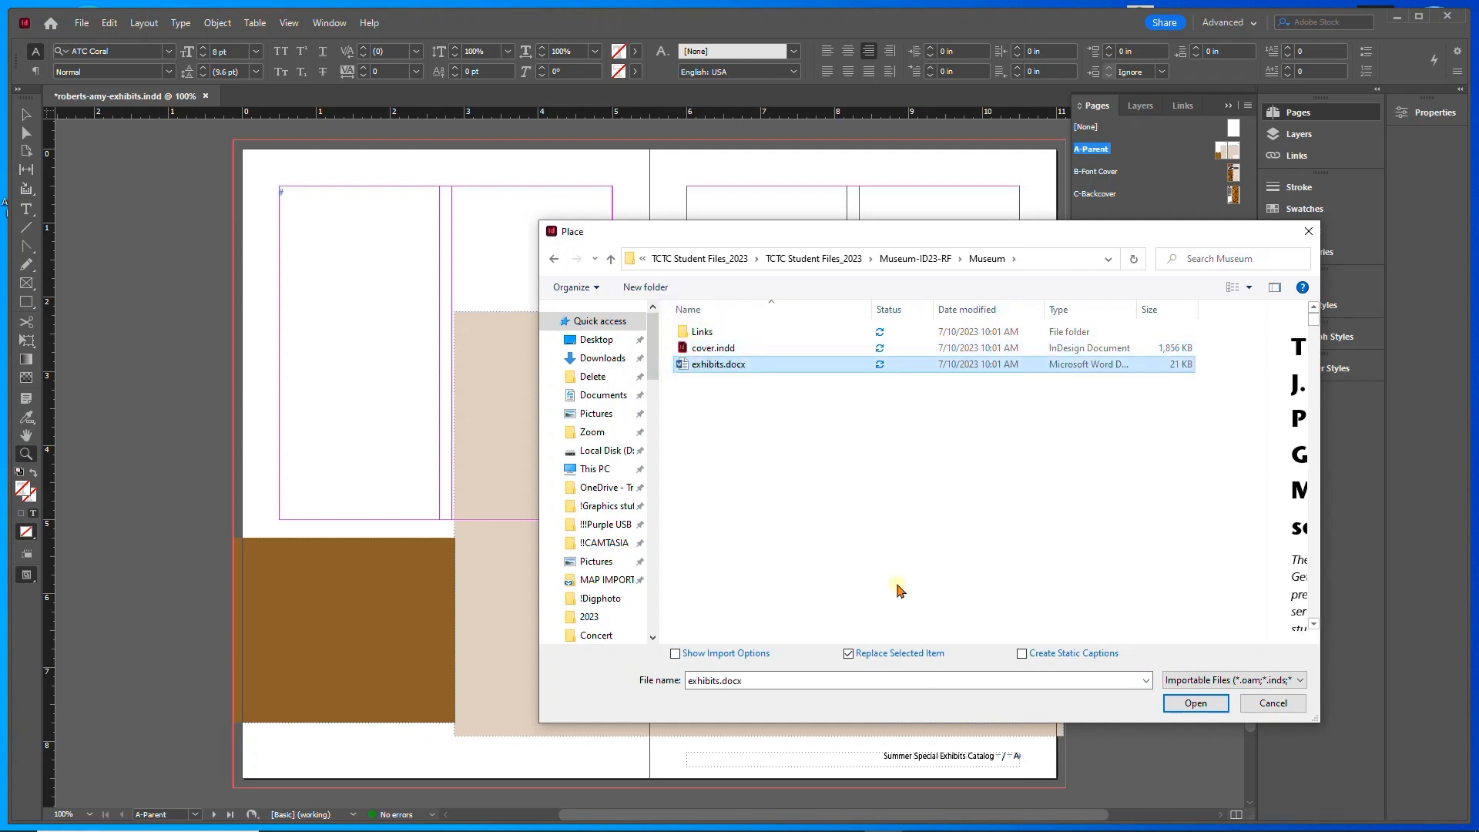
left_click(849, 654)
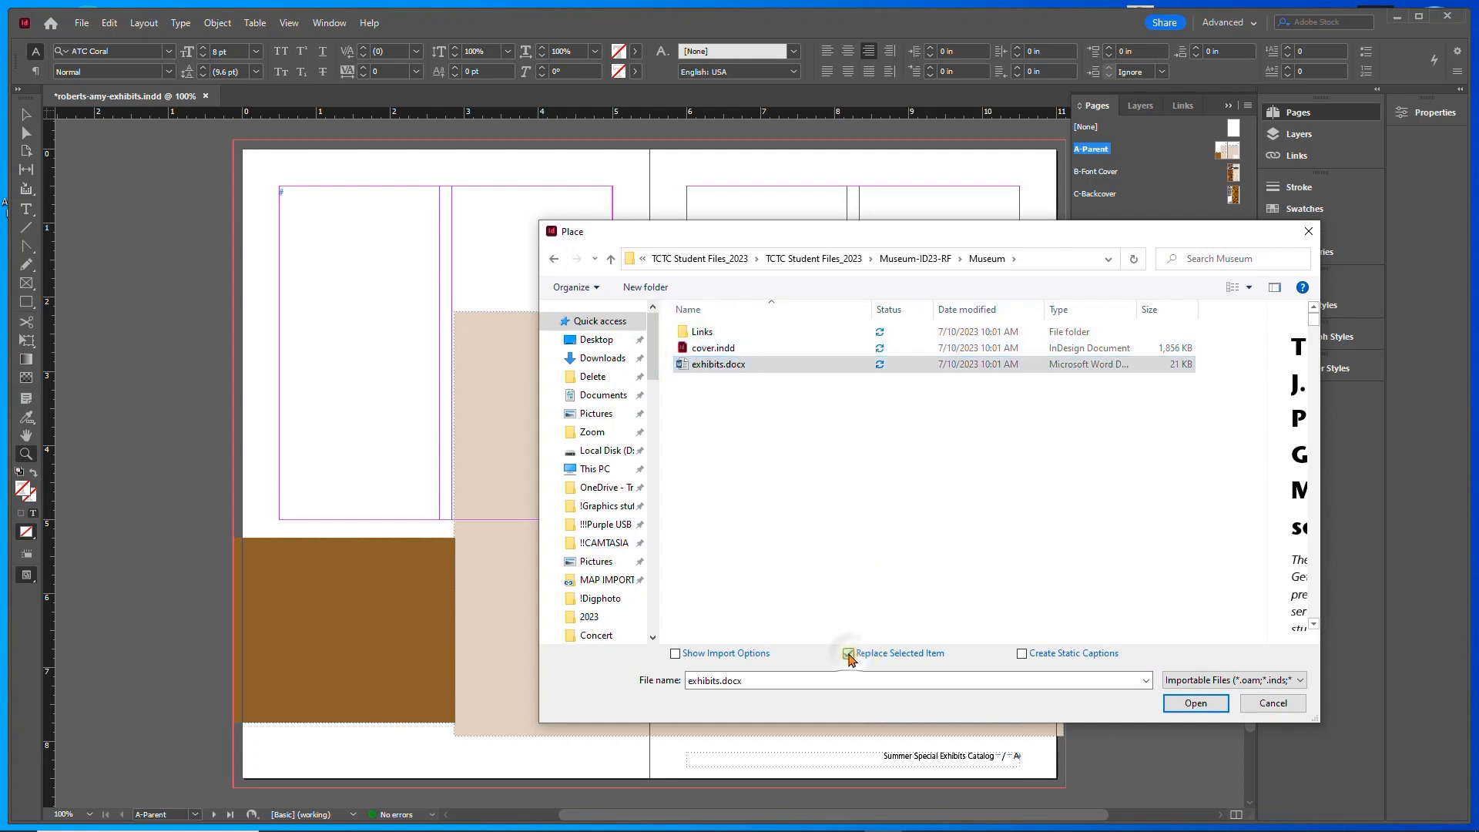
left_click(676, 654)
key("Return")
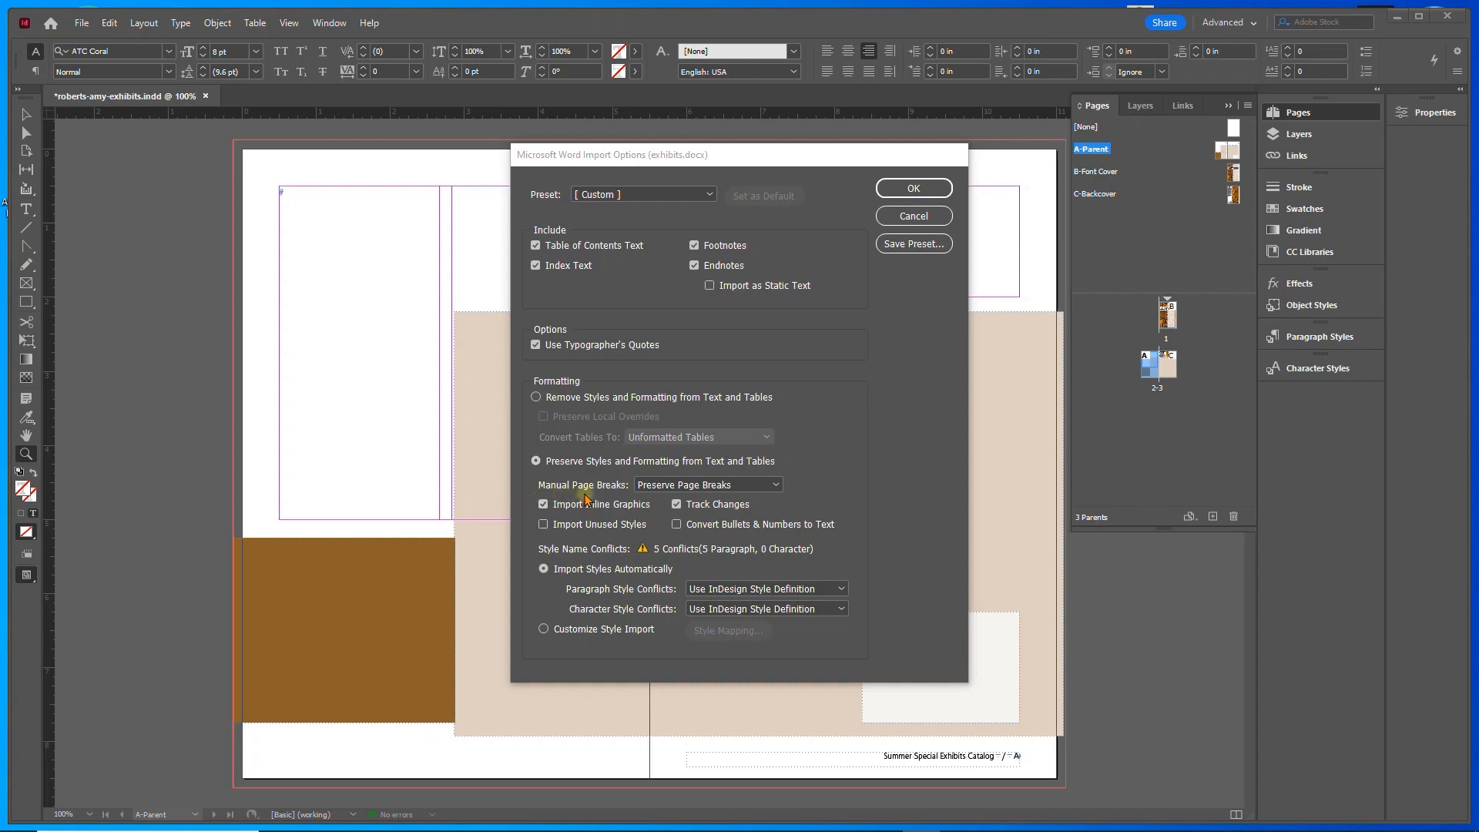
- Import the Word text with manual page breaks set to No Breaks, and autoflow it from the text frame on page 2
left_click(688, 485)
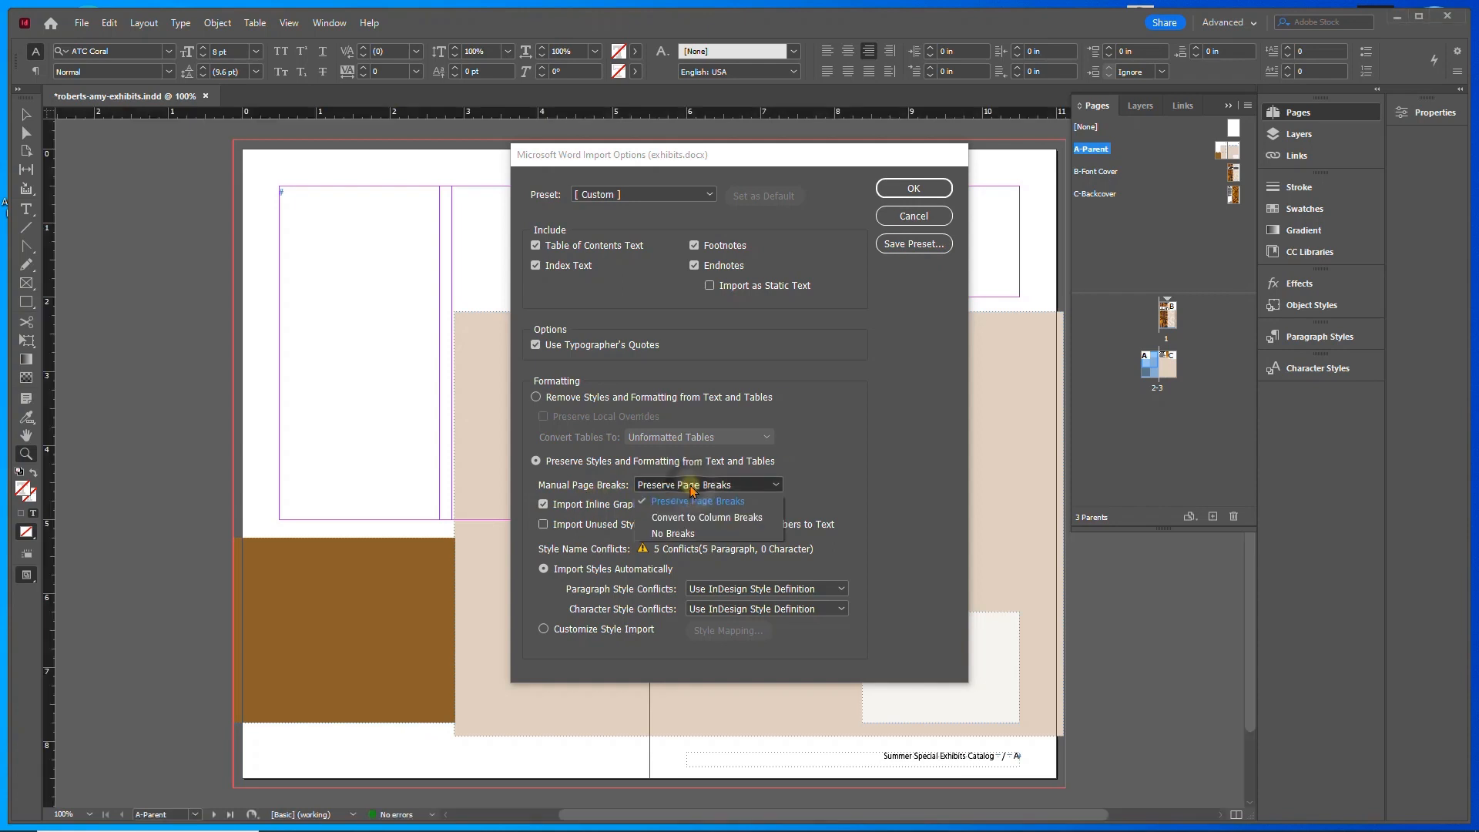
left_click(690, 533)
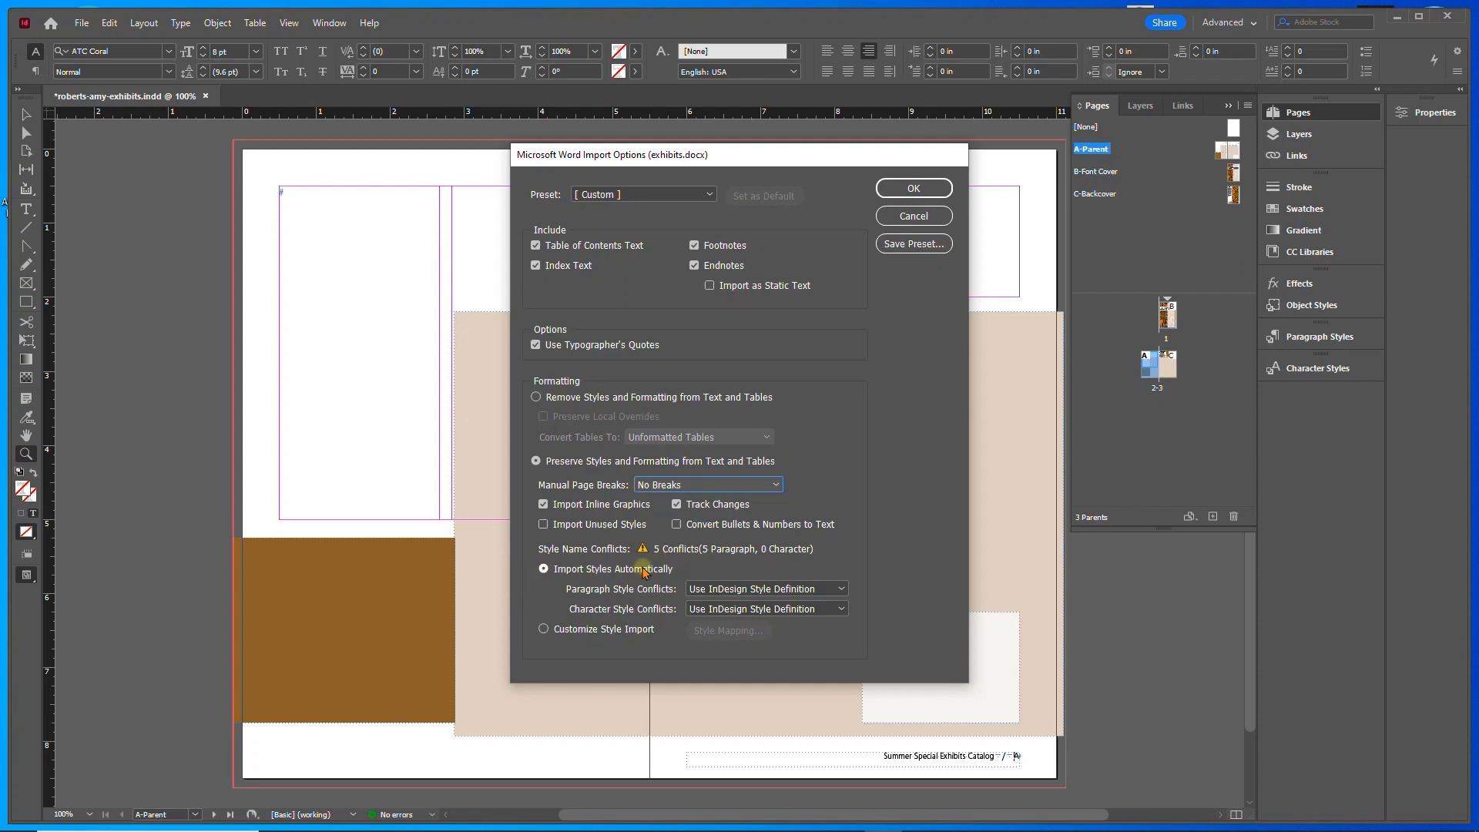
left_click(913, 188)
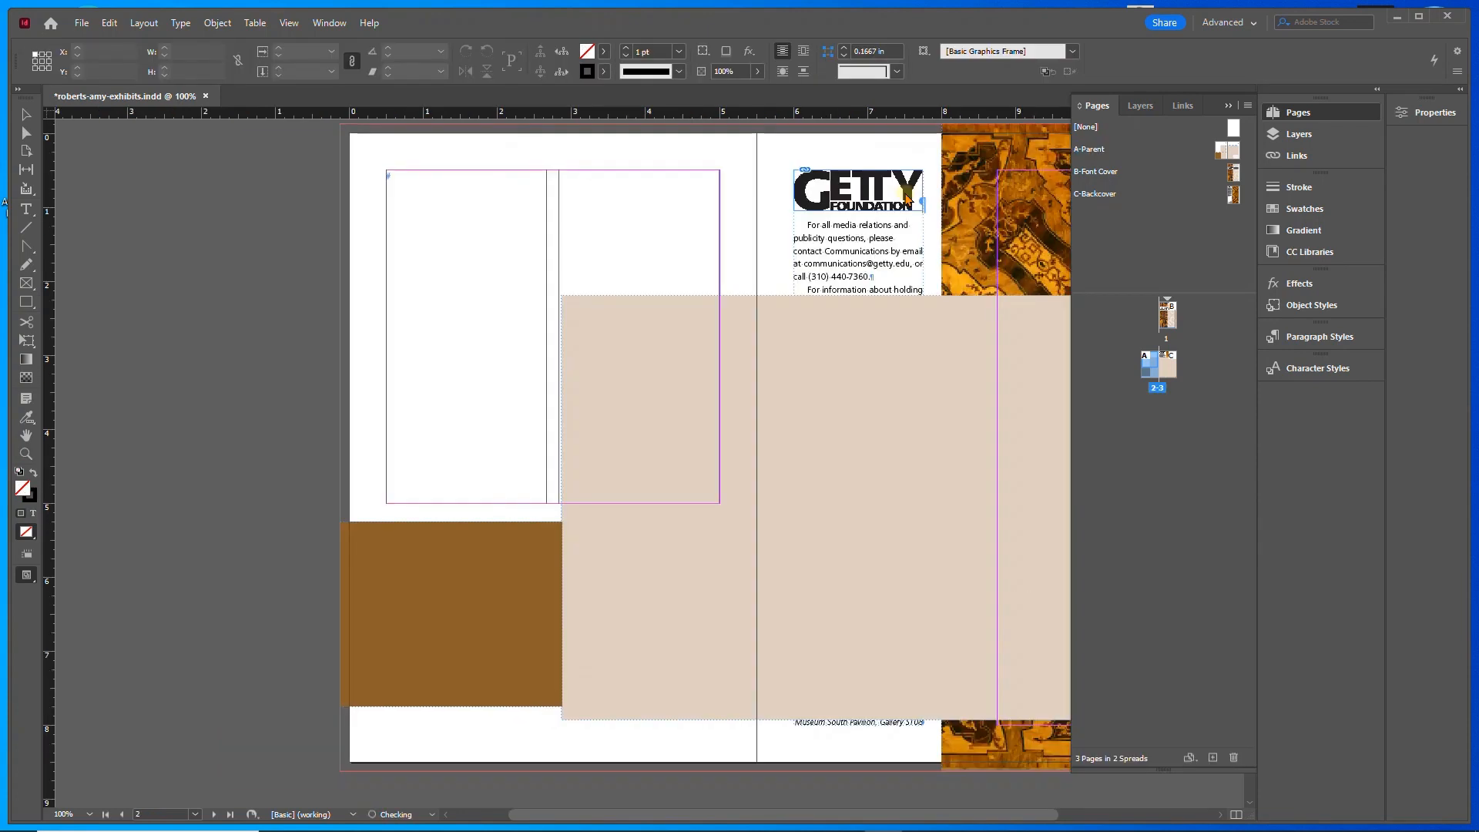
left_click(426, 221)
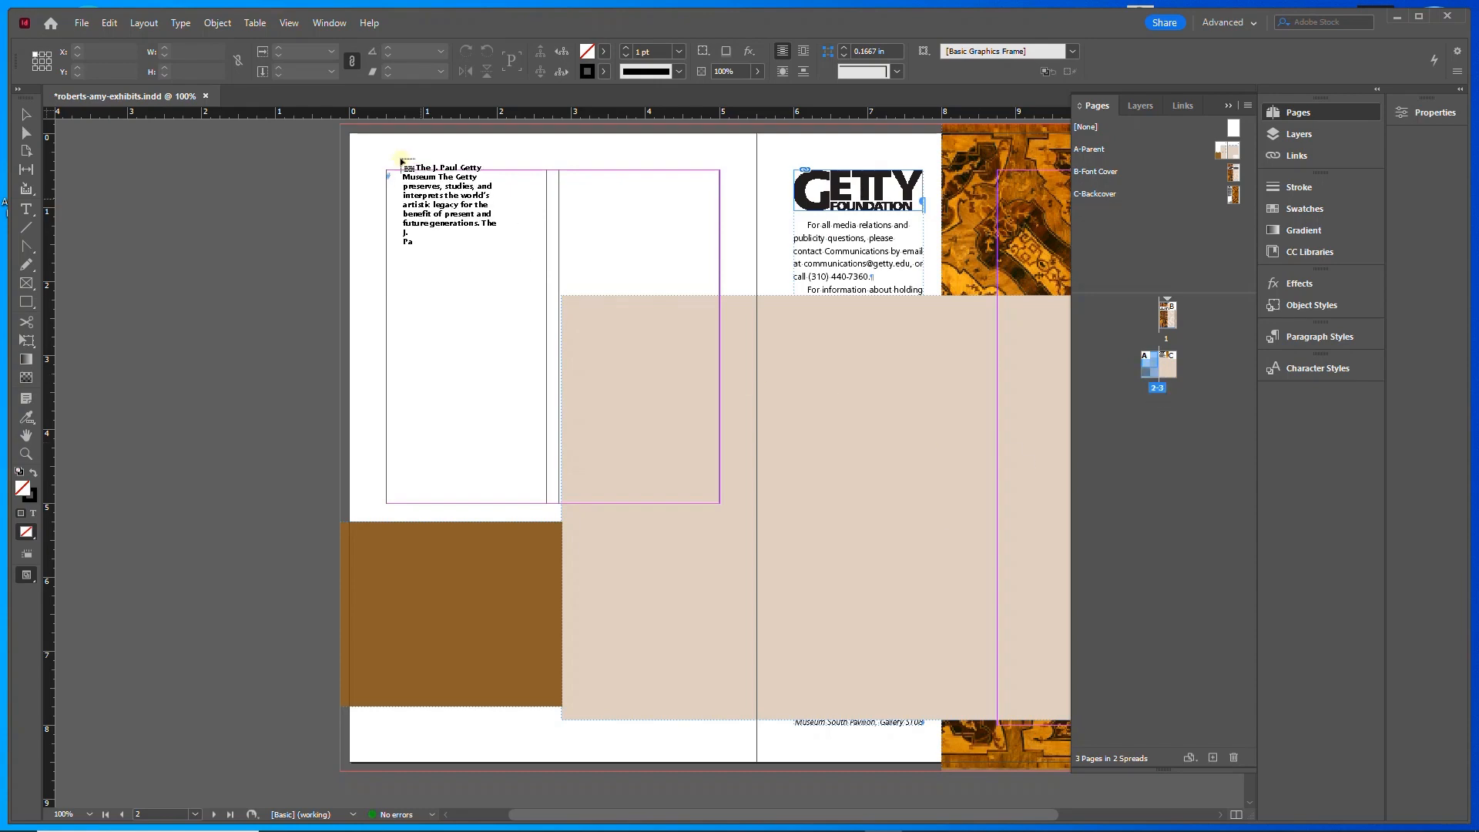
left_click(472, 199, "shift")
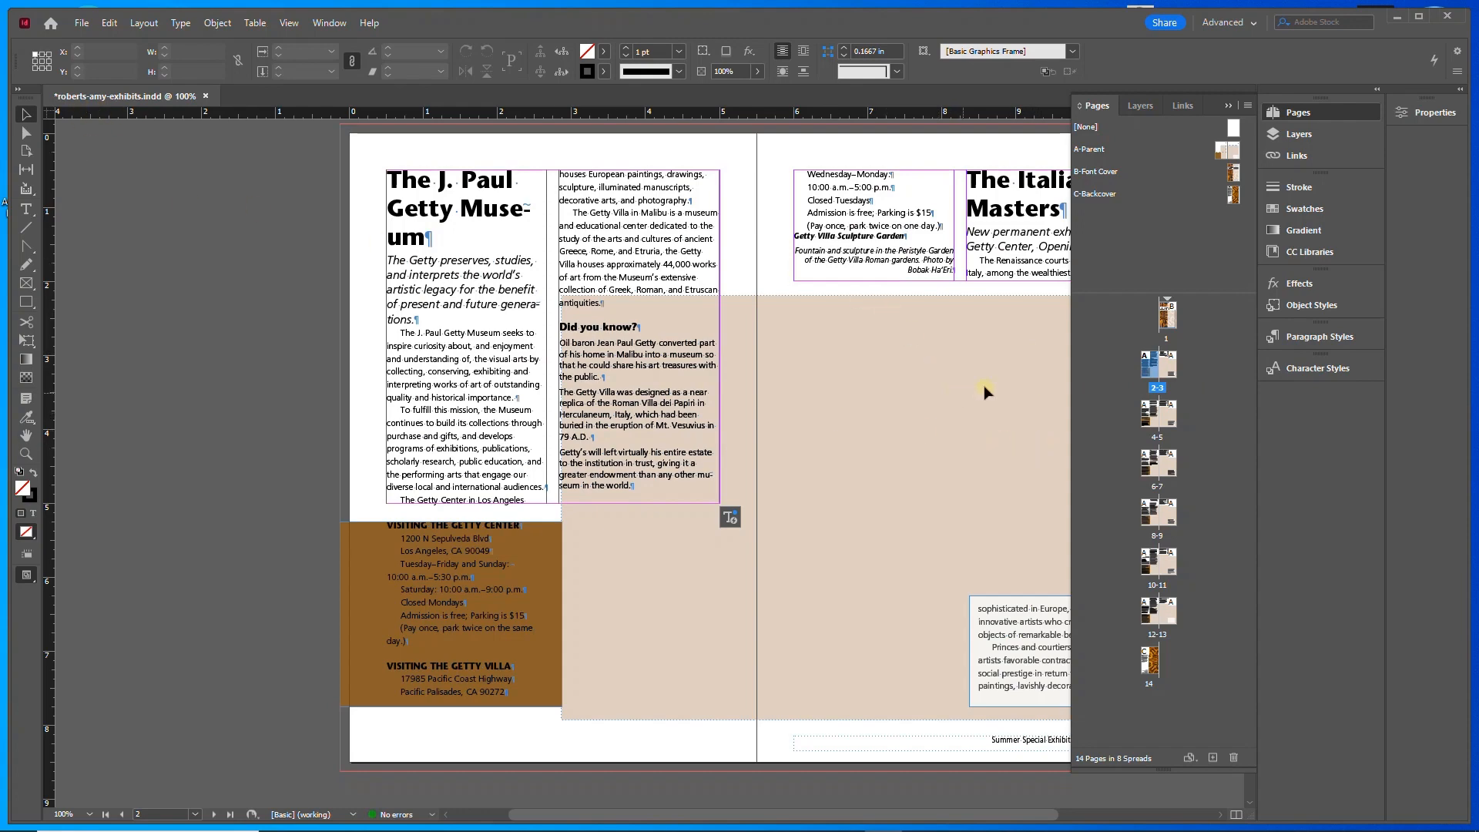
- Check the automatic page numbers in the footers of pages 3 and 5
left_click_drag(985, 385, 658, 225)
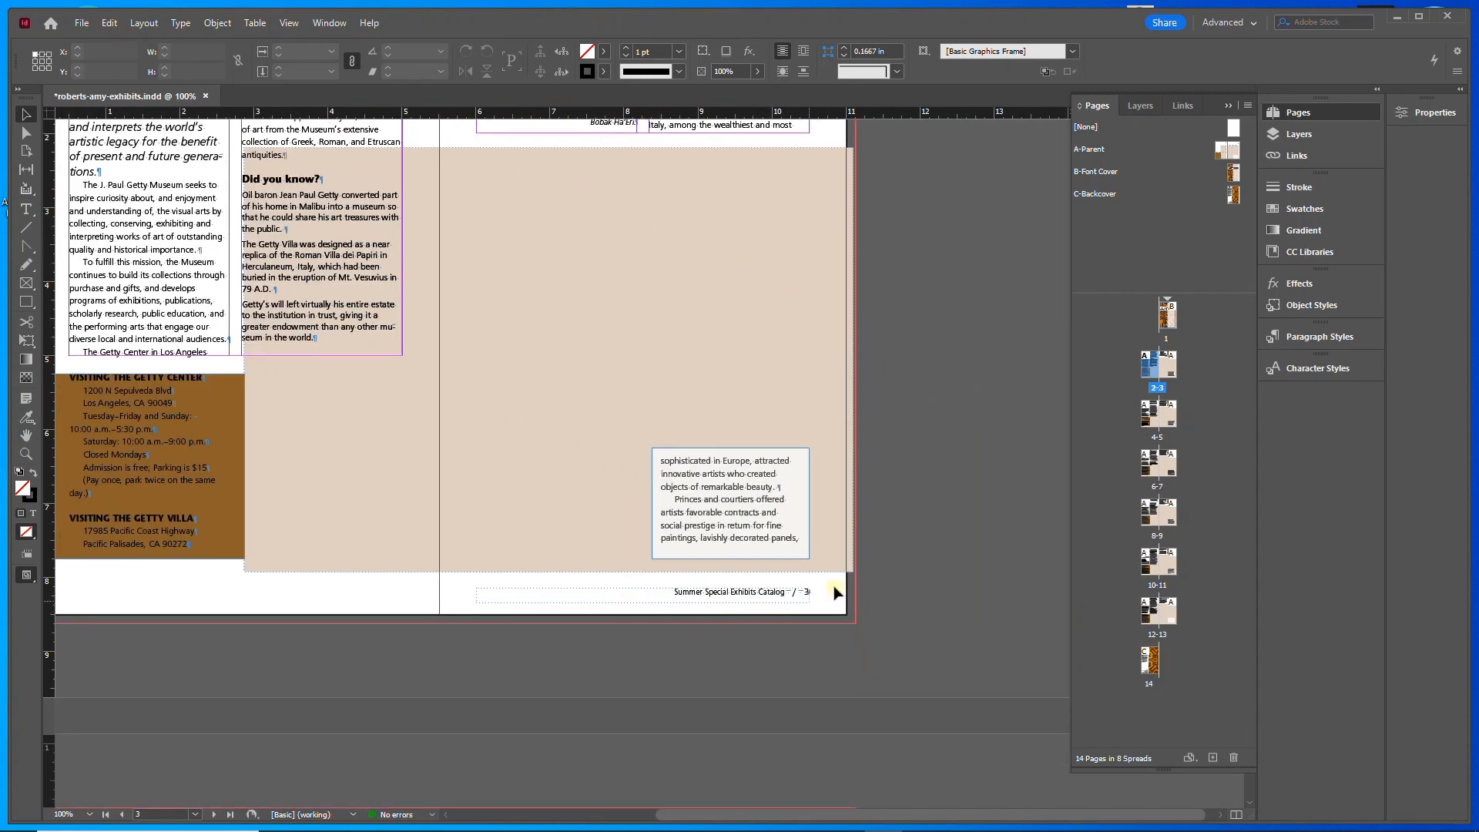
left_click_drag(639, 473, 659, 15)
scroll(782, 338, "down", 1)
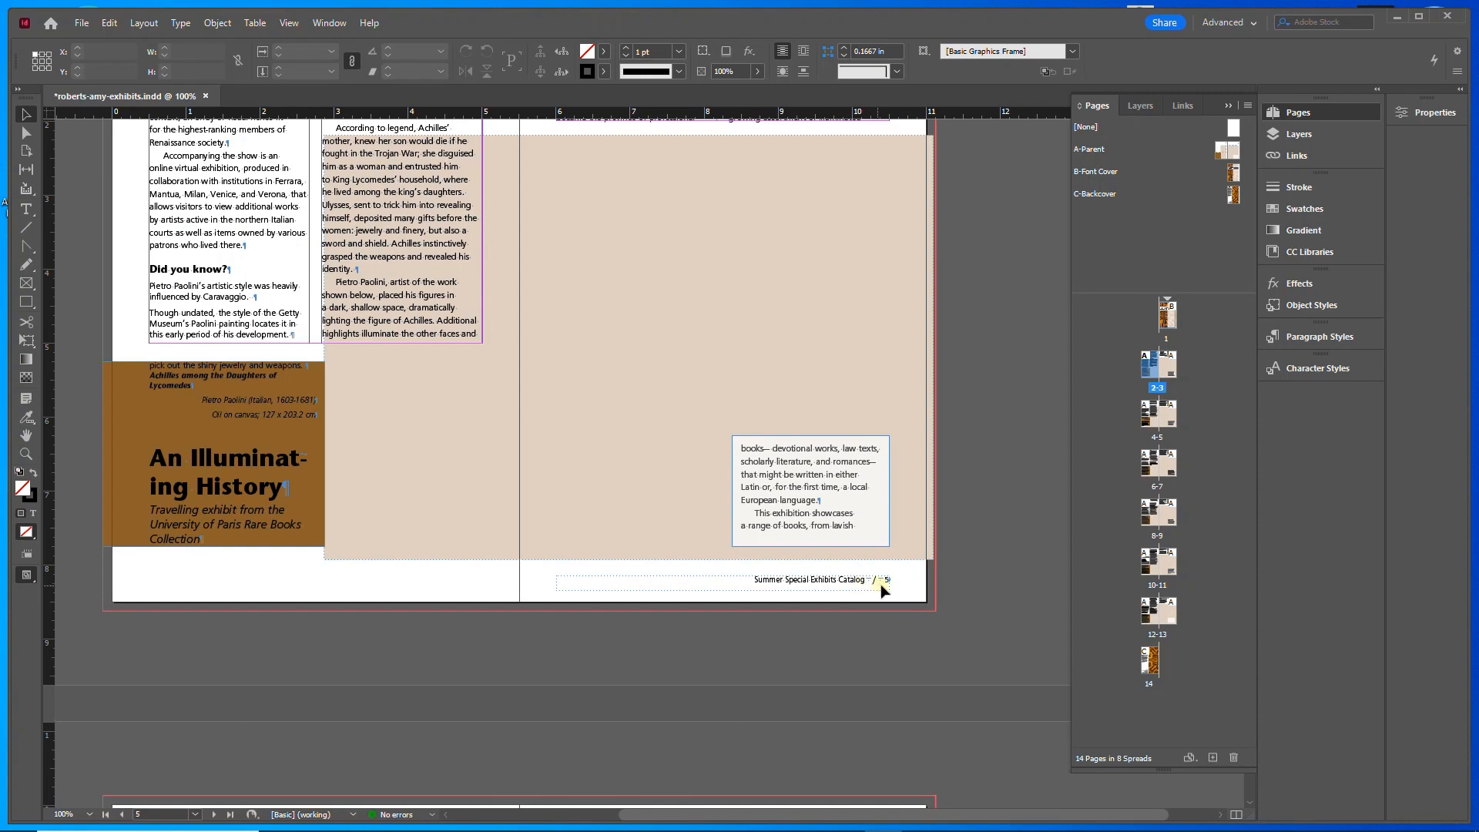
scroll(873, 591, "up", 4)
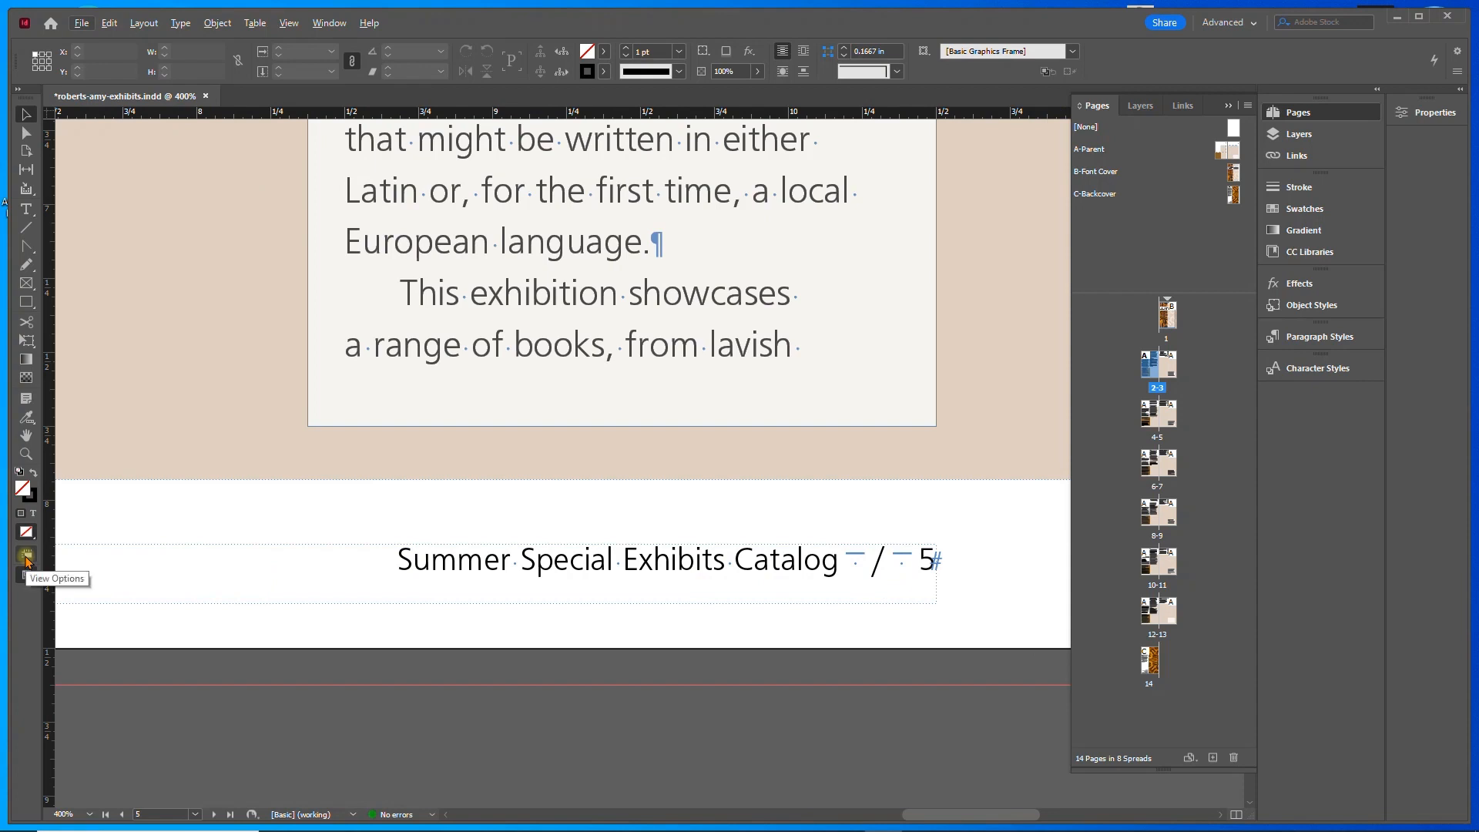
- Turn the hidden characters off and back on to preview the spacing of the page 5 footer
left_click(27, 558)
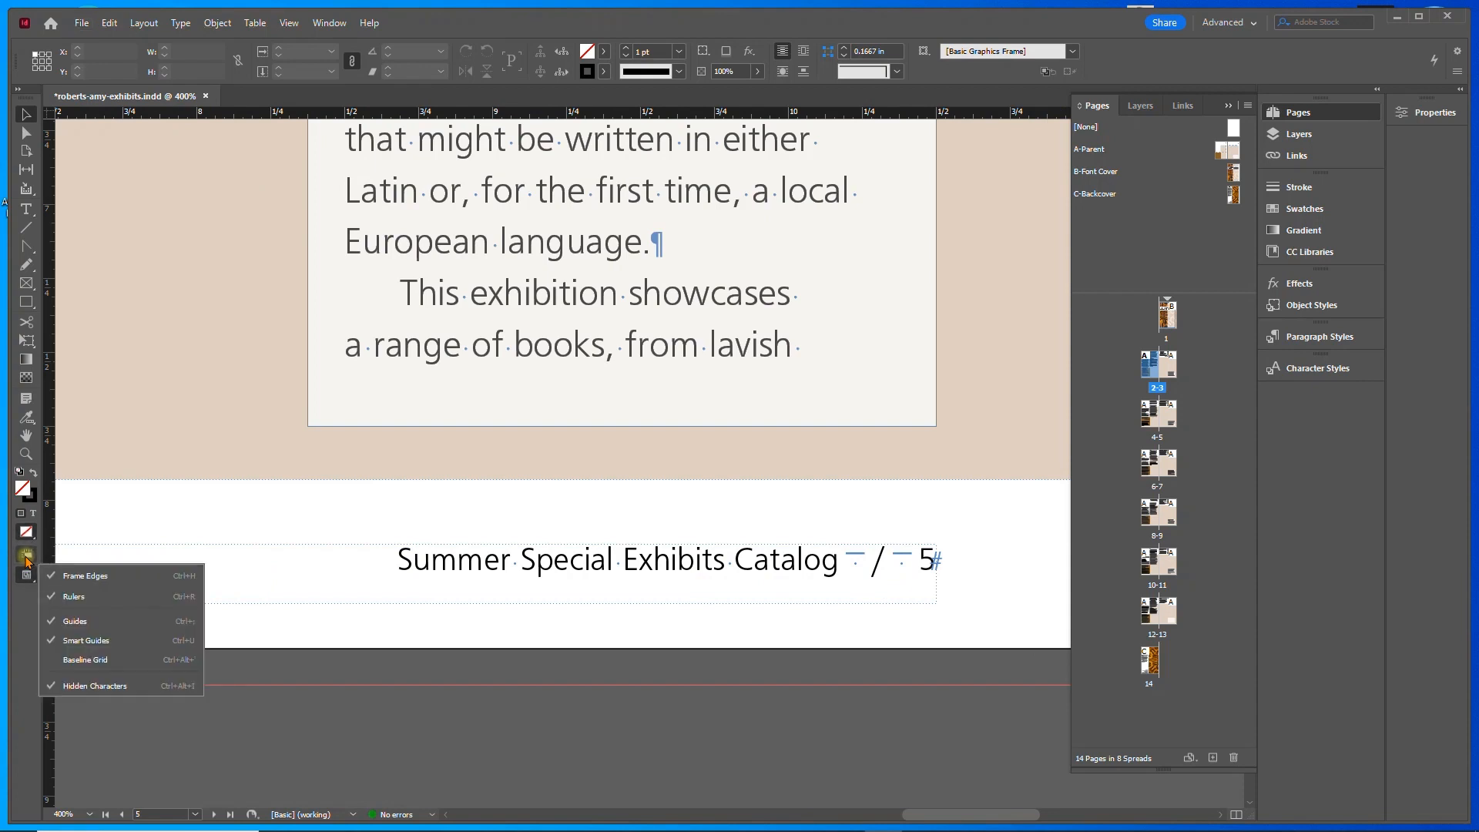
left_click(100, 686)
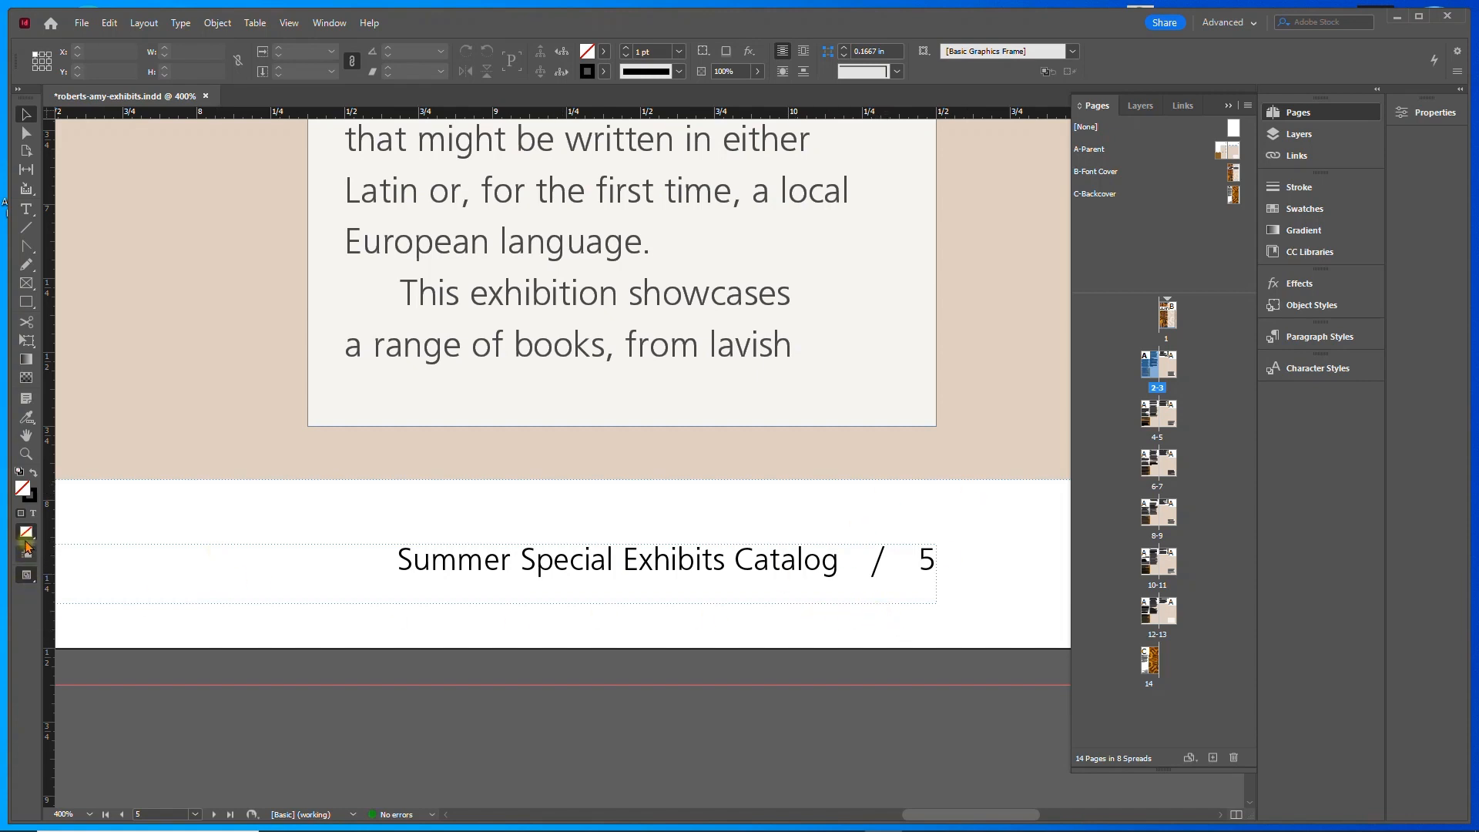
left_click(26, 557)
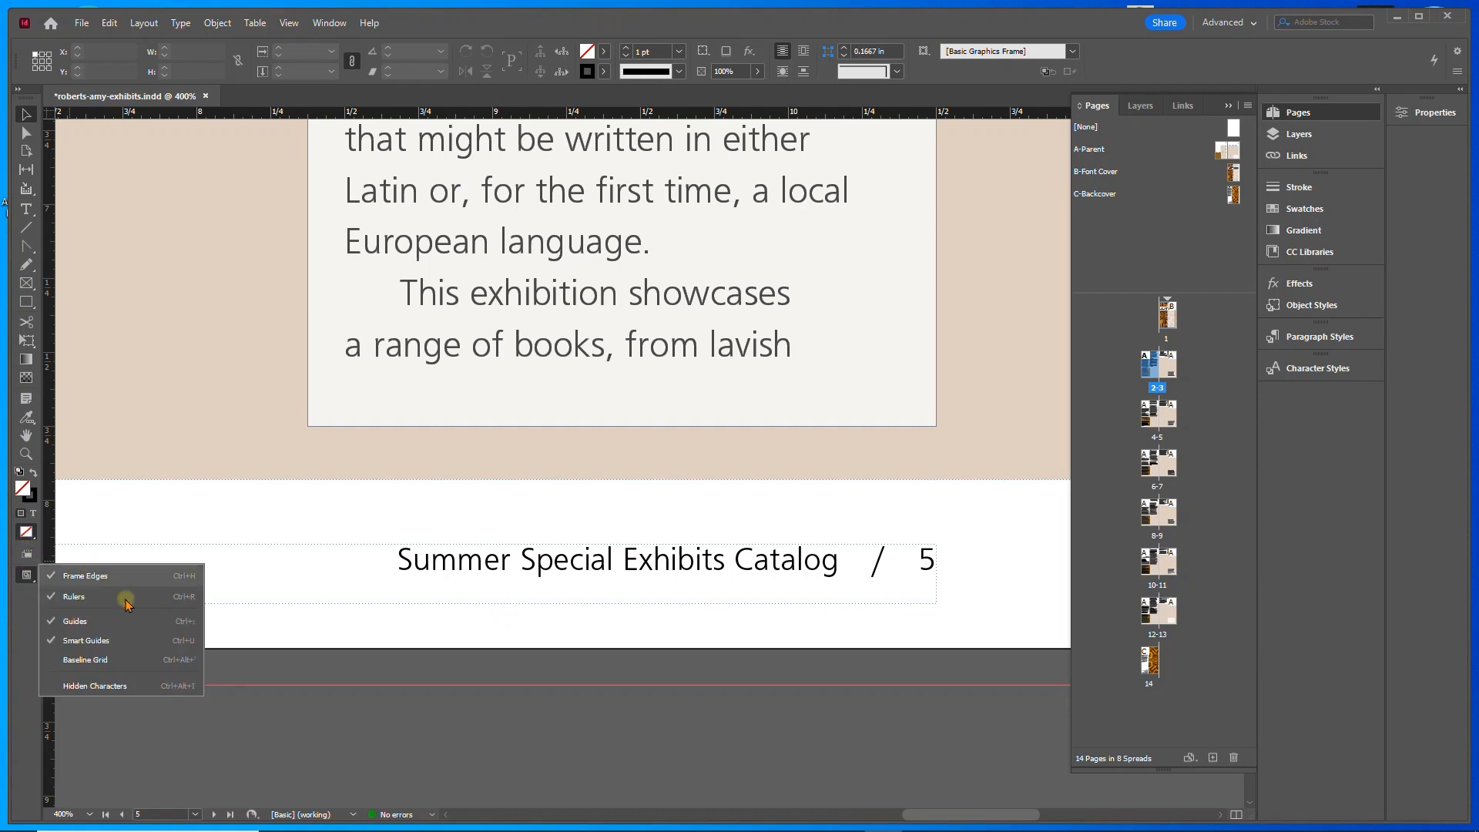
left_click(107, 687)
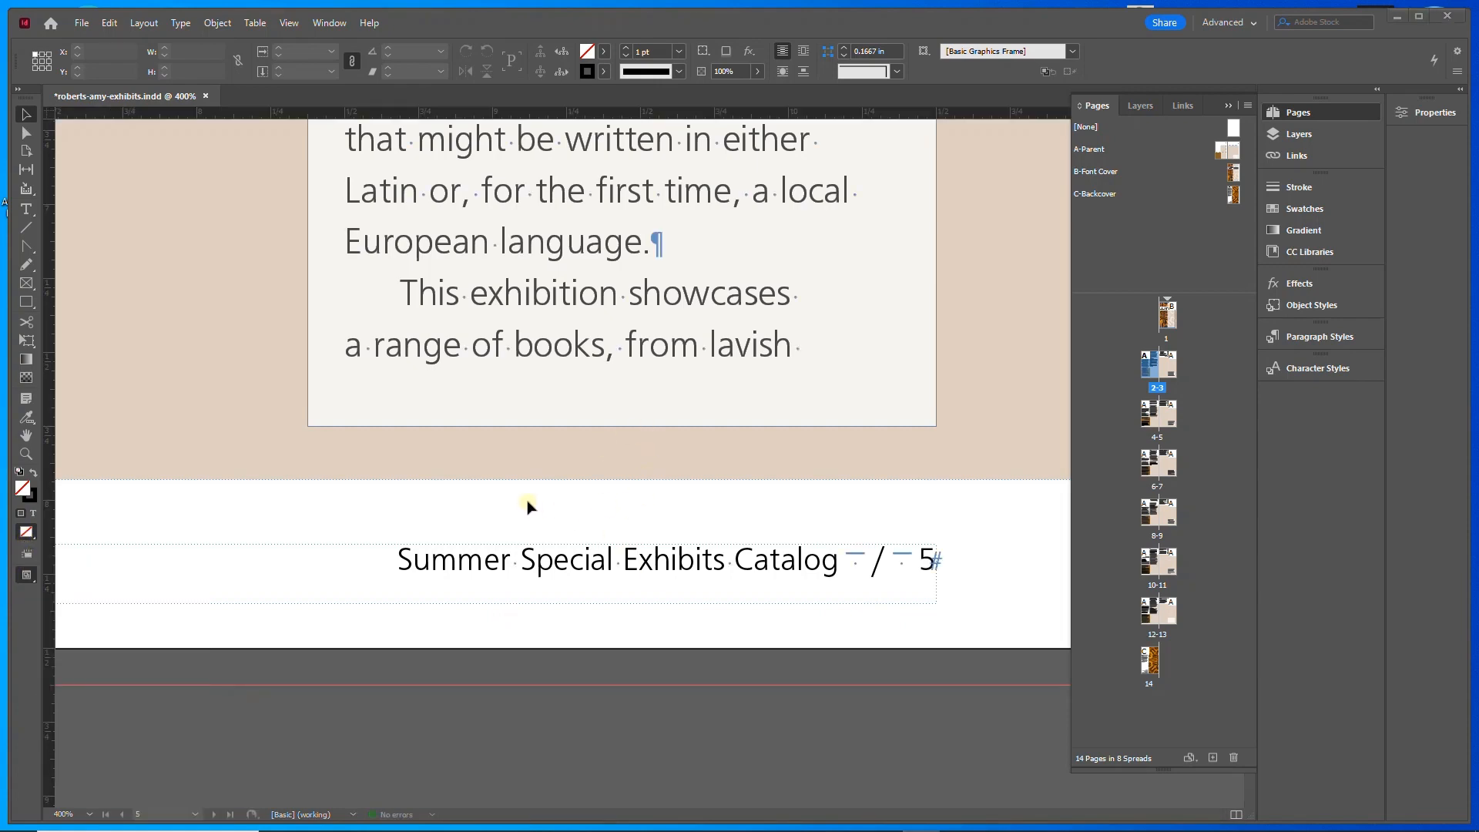
- Review the flowed exhibit text, frames and footers on the spreads from page 6 through page 13
scroll(528, 505, "down", 6)
scroll(584, 521, "down", 10)
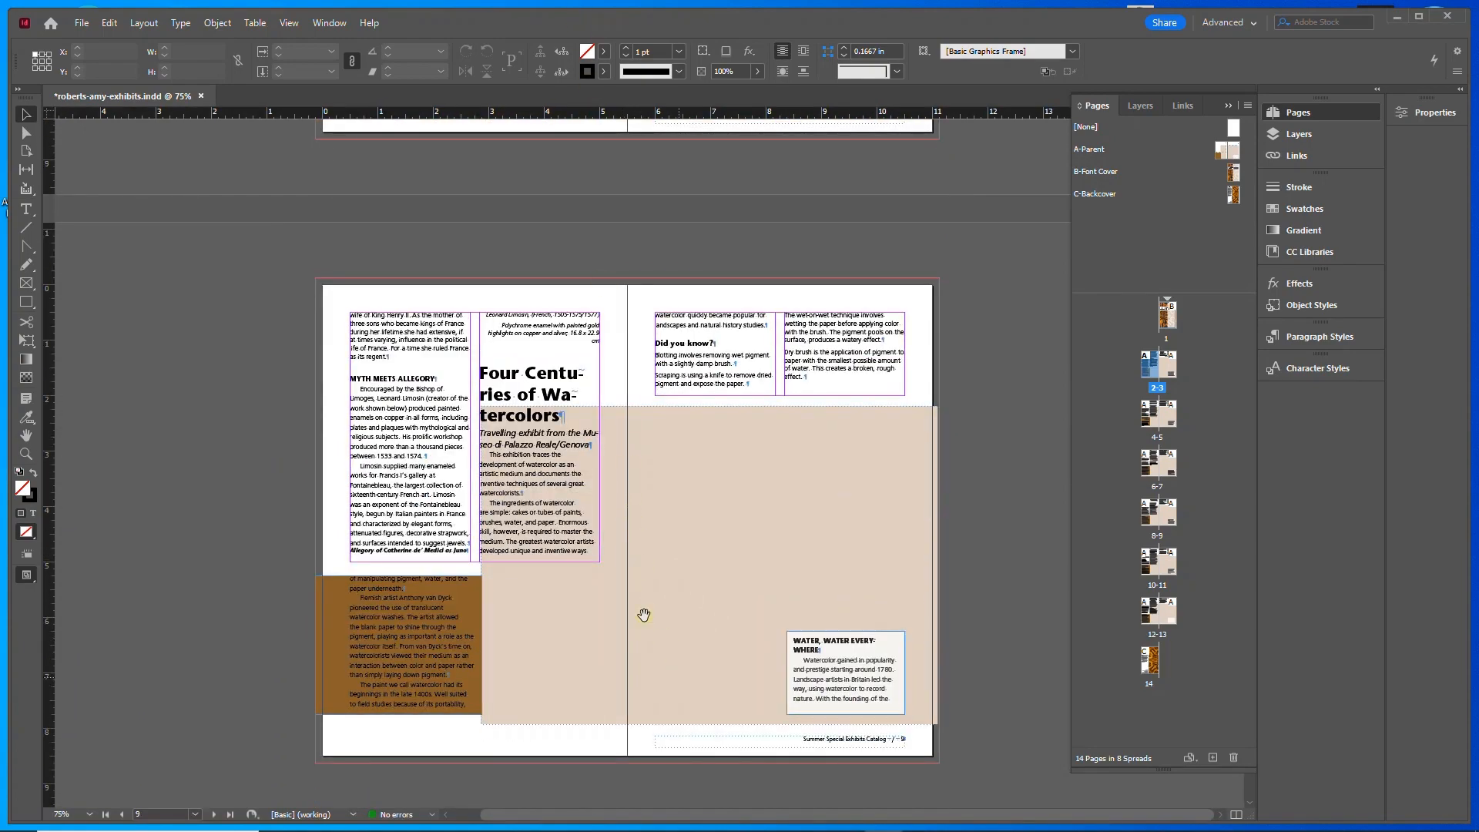
scroll(631, 612, "down", 4)
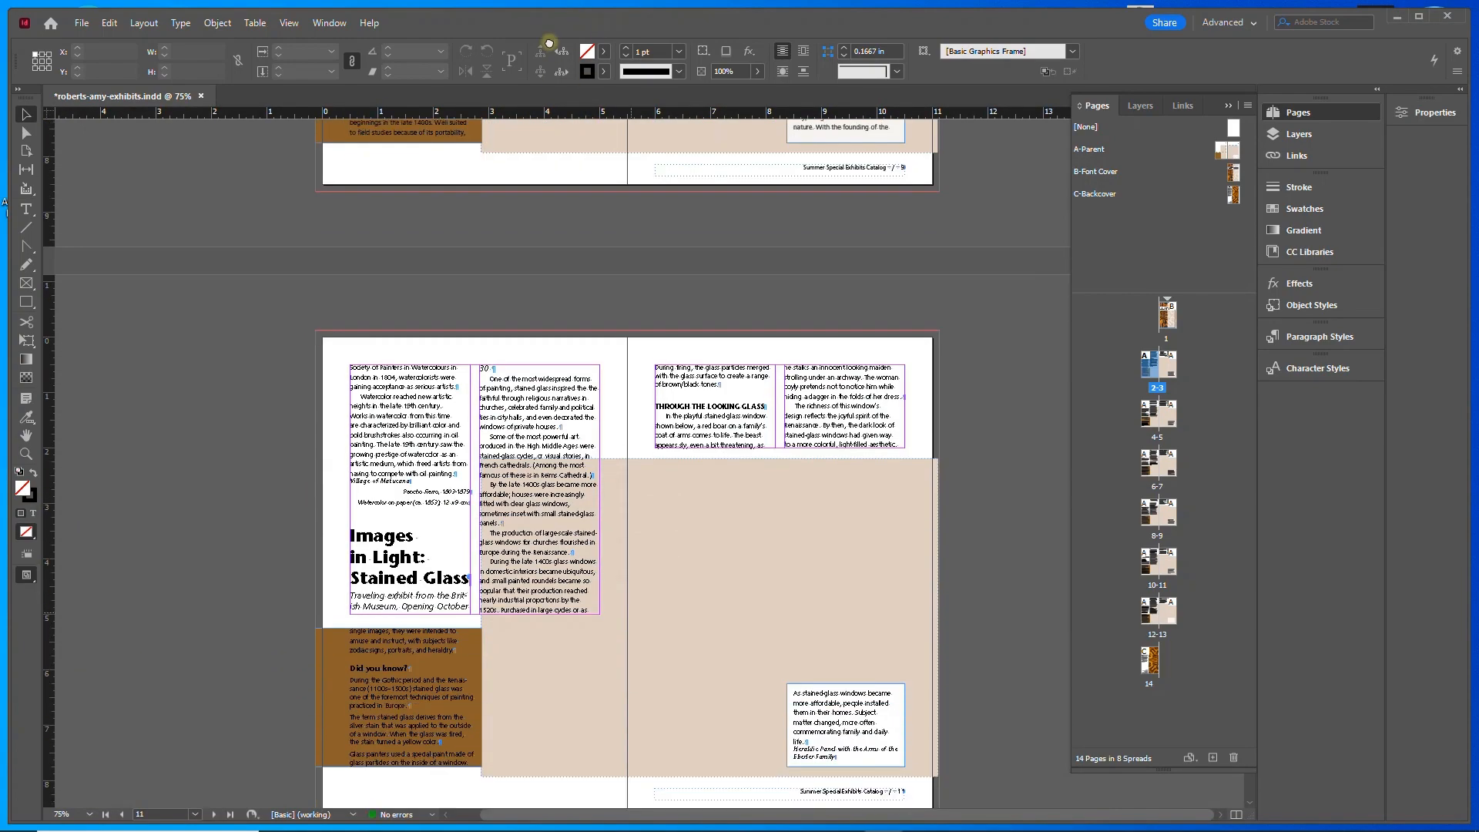
scroll(648, 540, "down", 4)
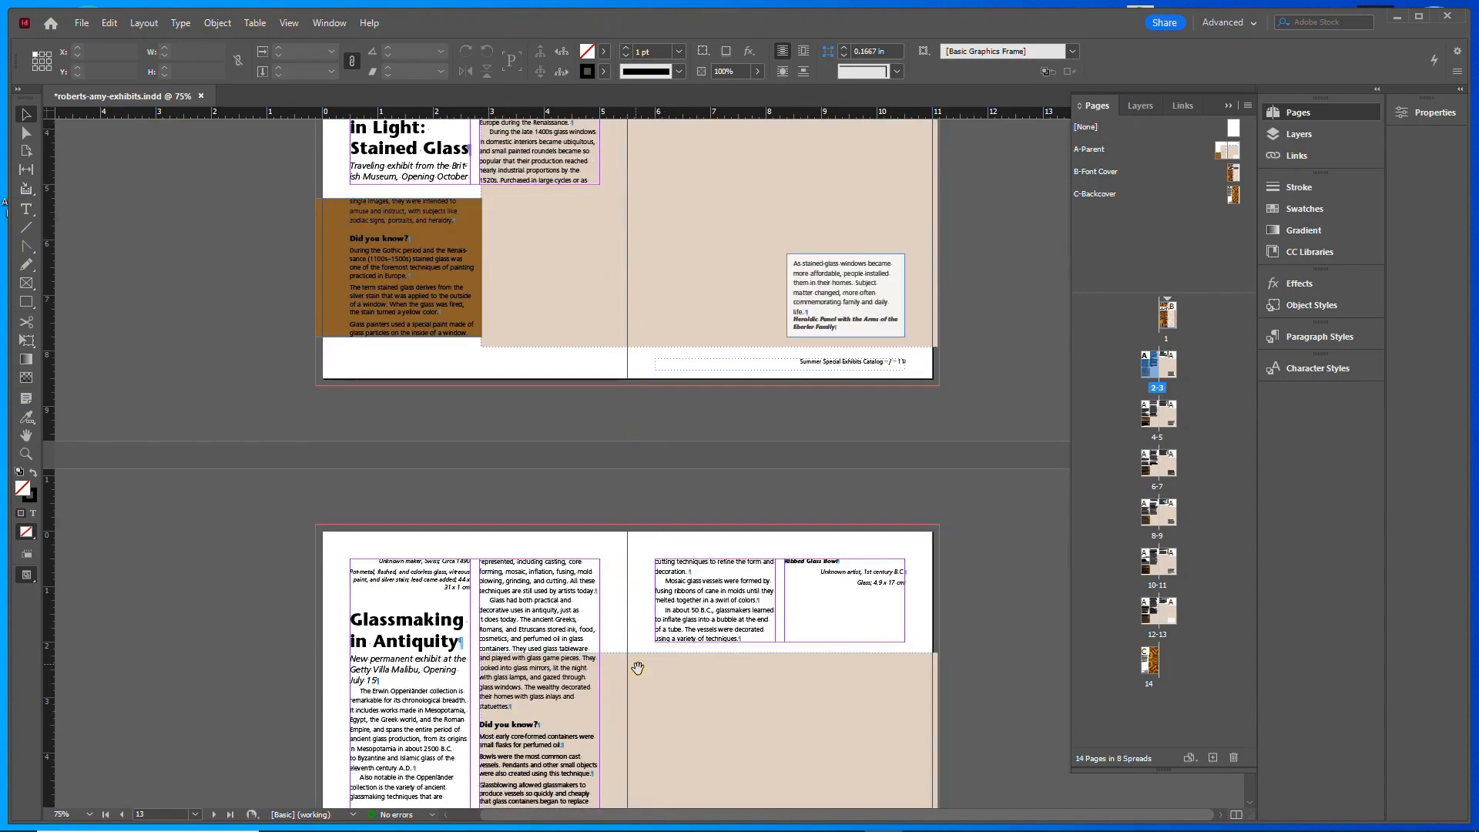
scroll(637, 671, "down", 4)
scroll(688, 323, "up", 4)
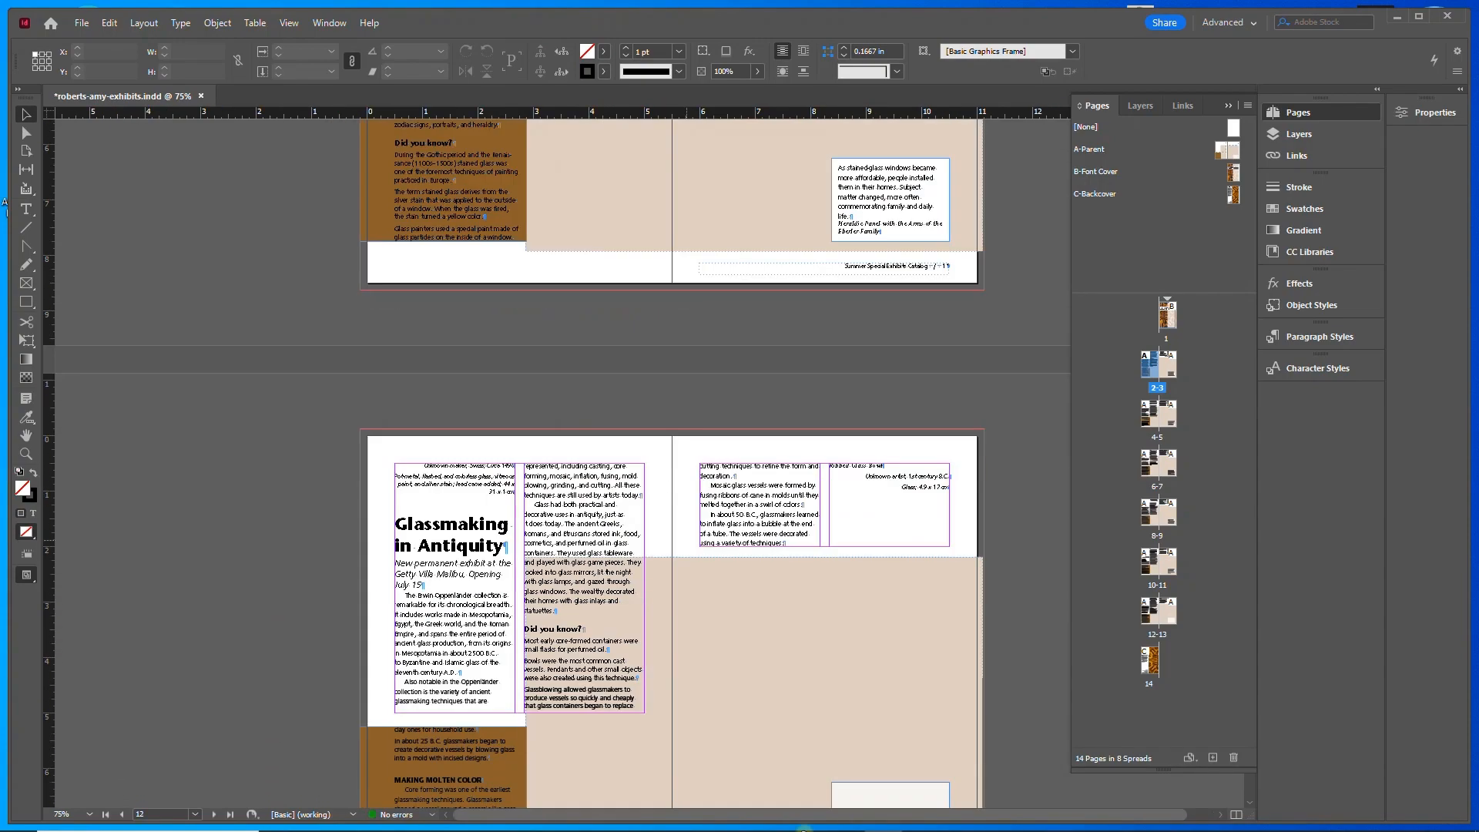
scroll(758, 251, "up", 4)
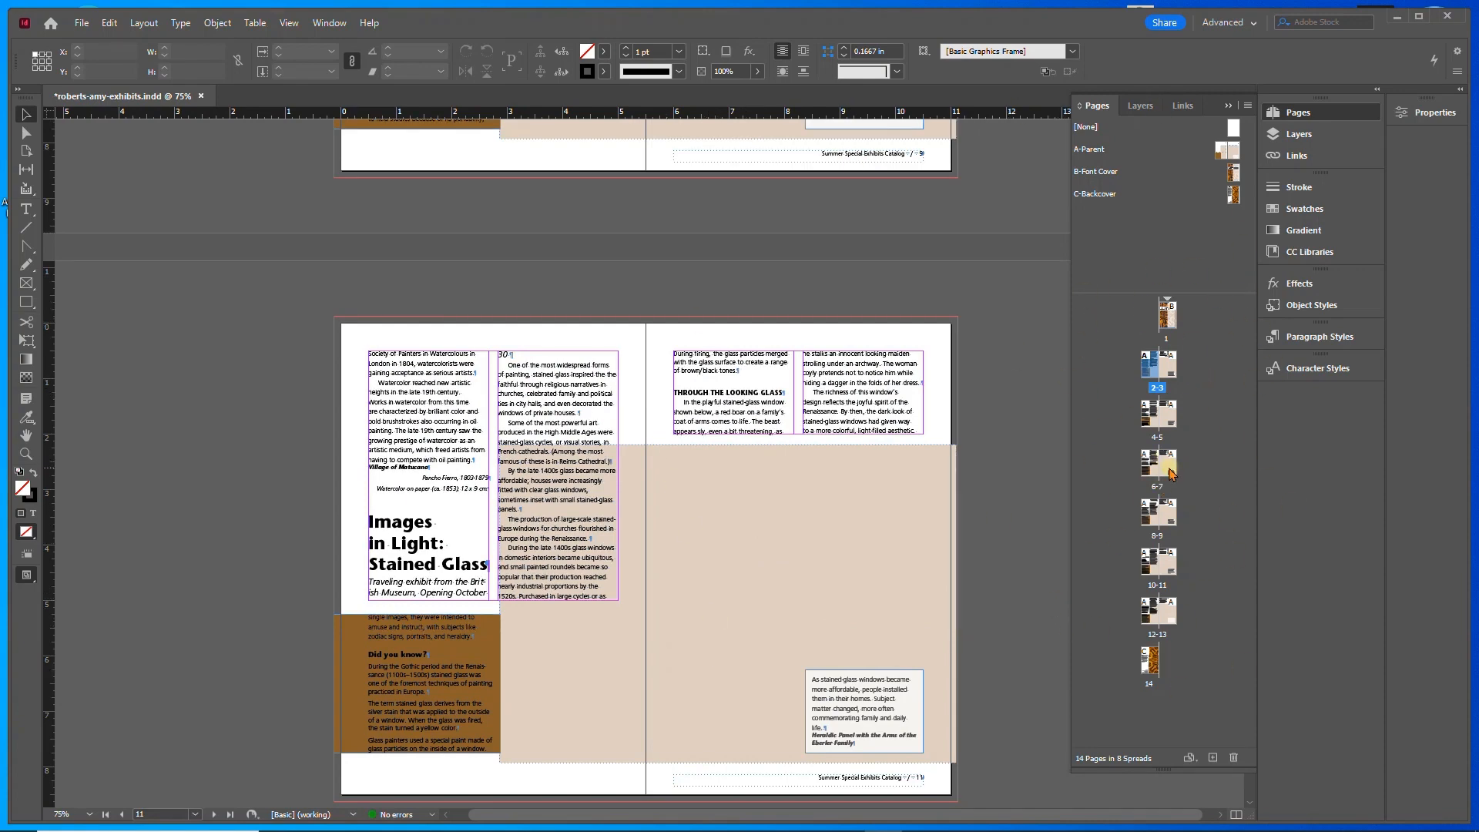
double_click(1158, 465)
double_click(1155, 514)
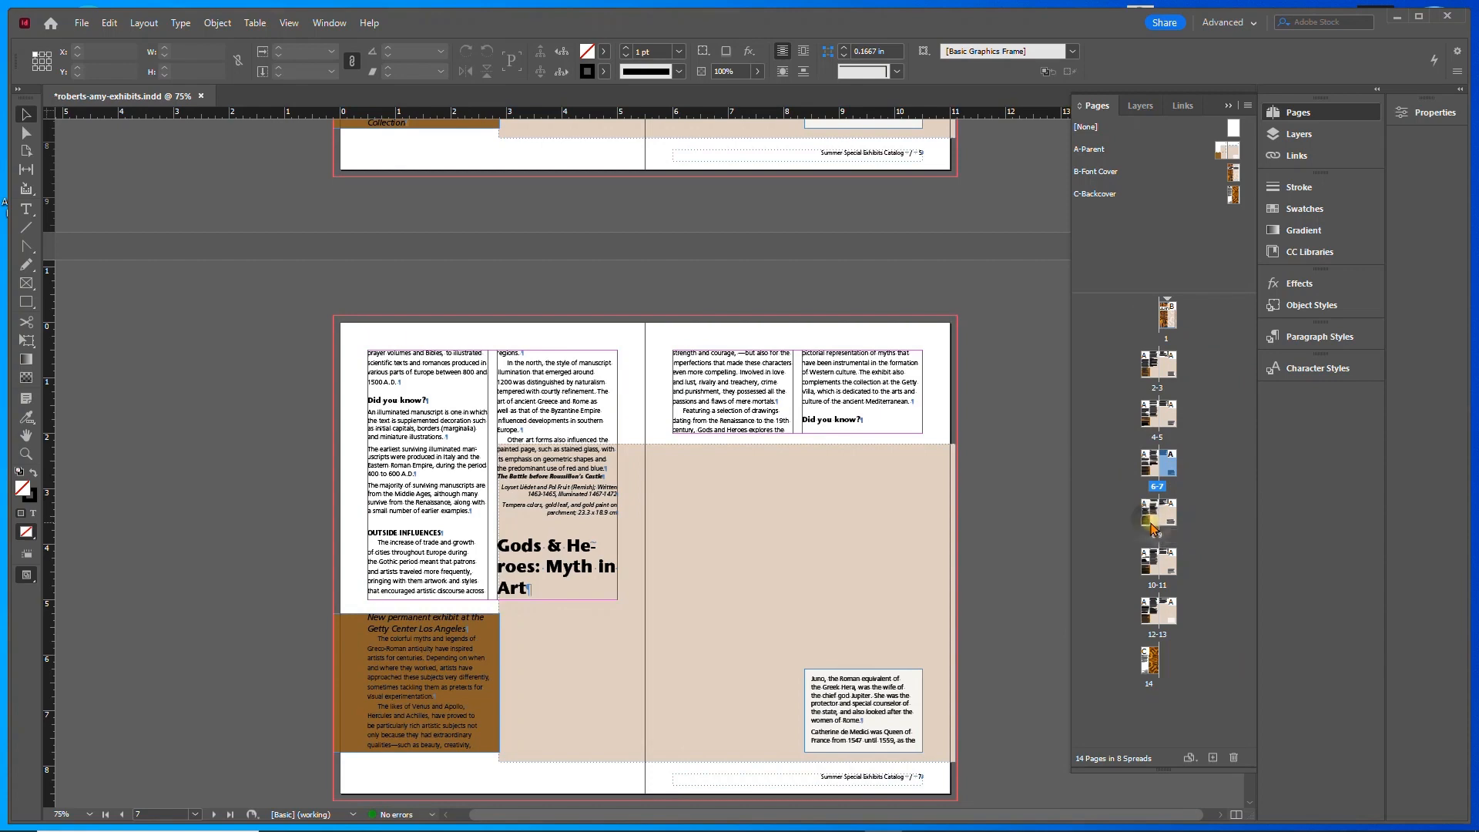
- Return to the spread of pages 2–3 and zoom in on the text of page 2
left_click_drag(1163, 396, 1148, 370)
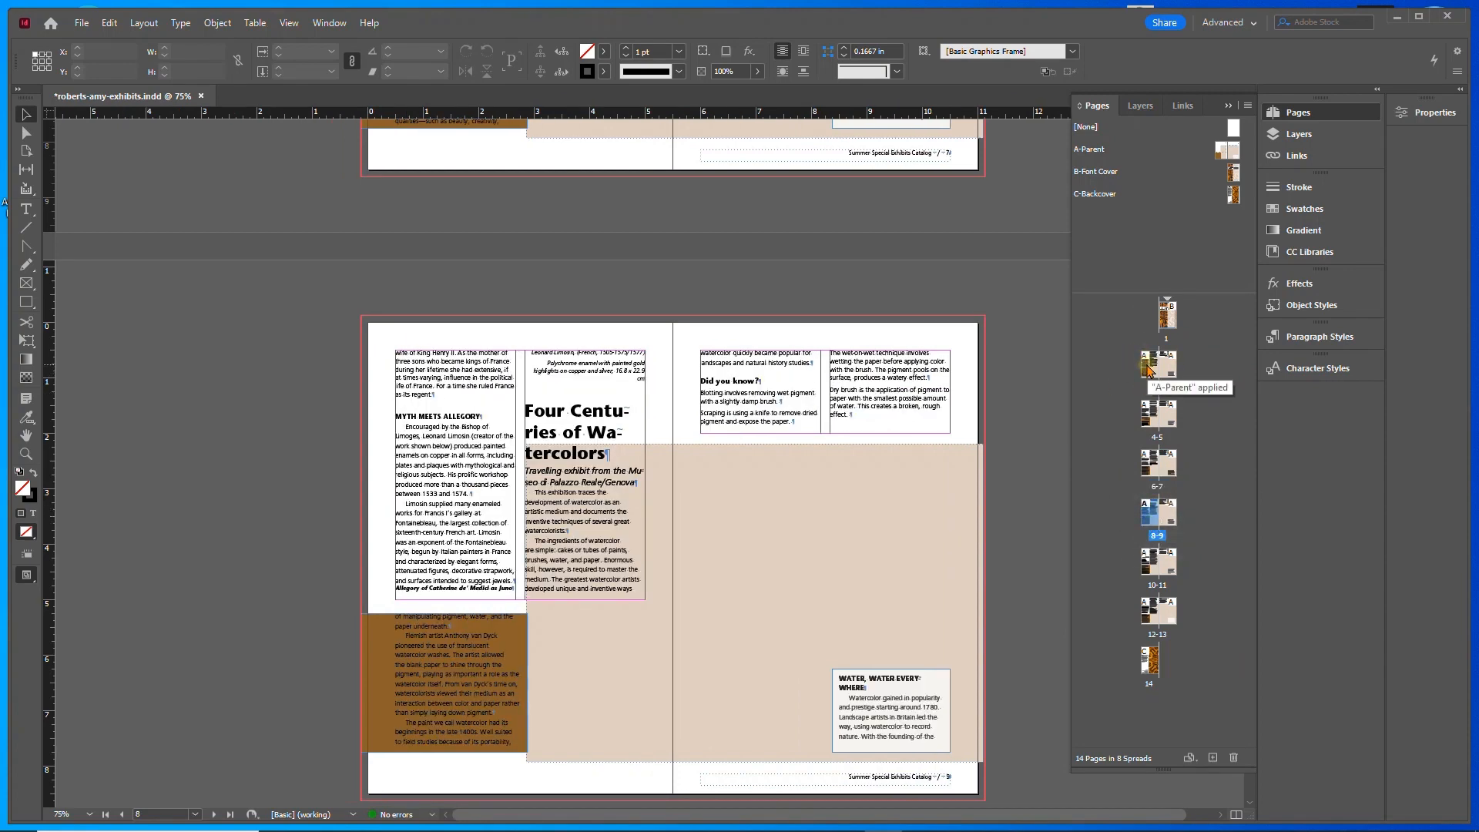
left_click(1147, 371)
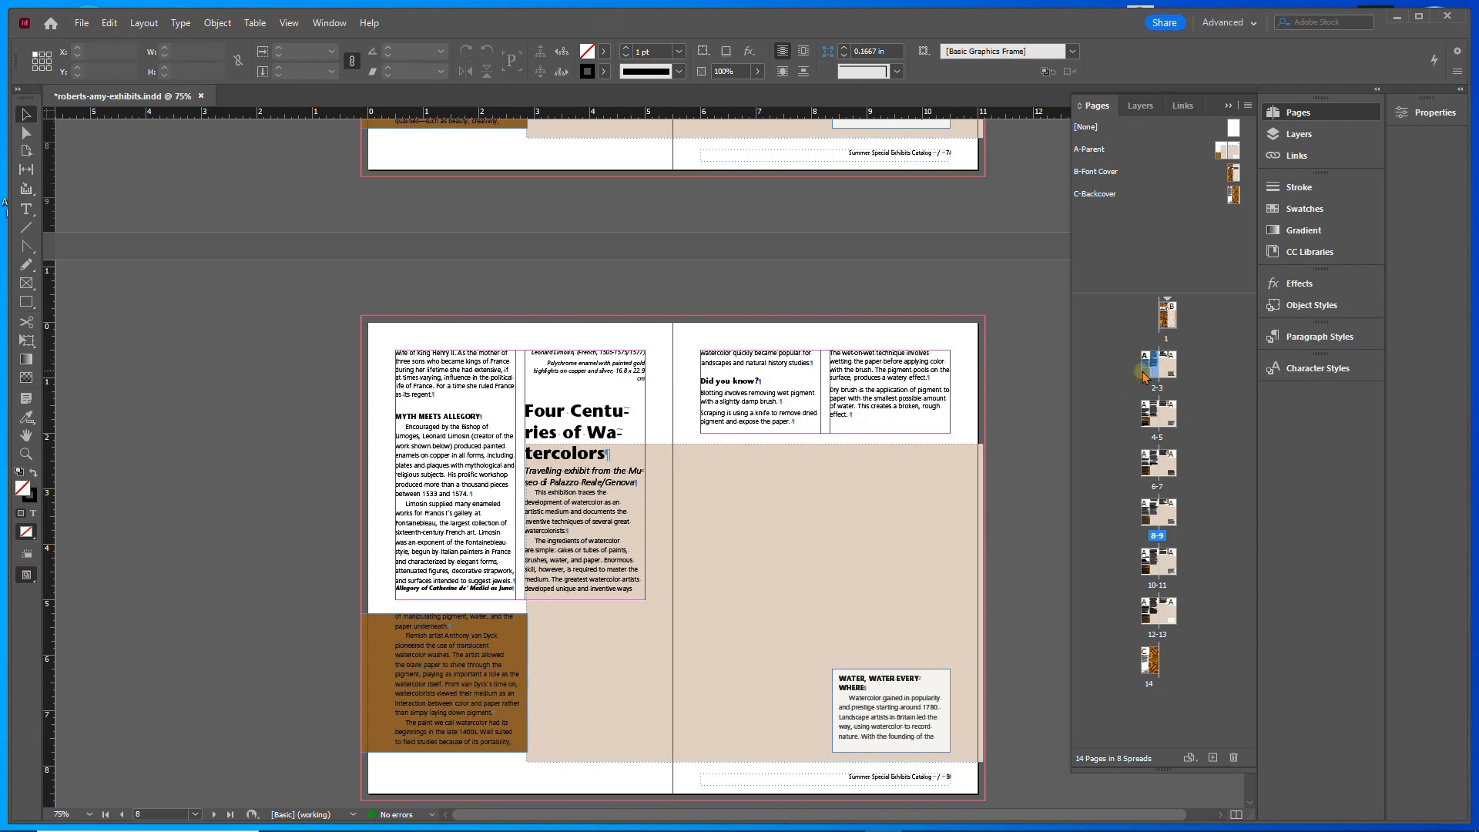
double_click(1146, 373)
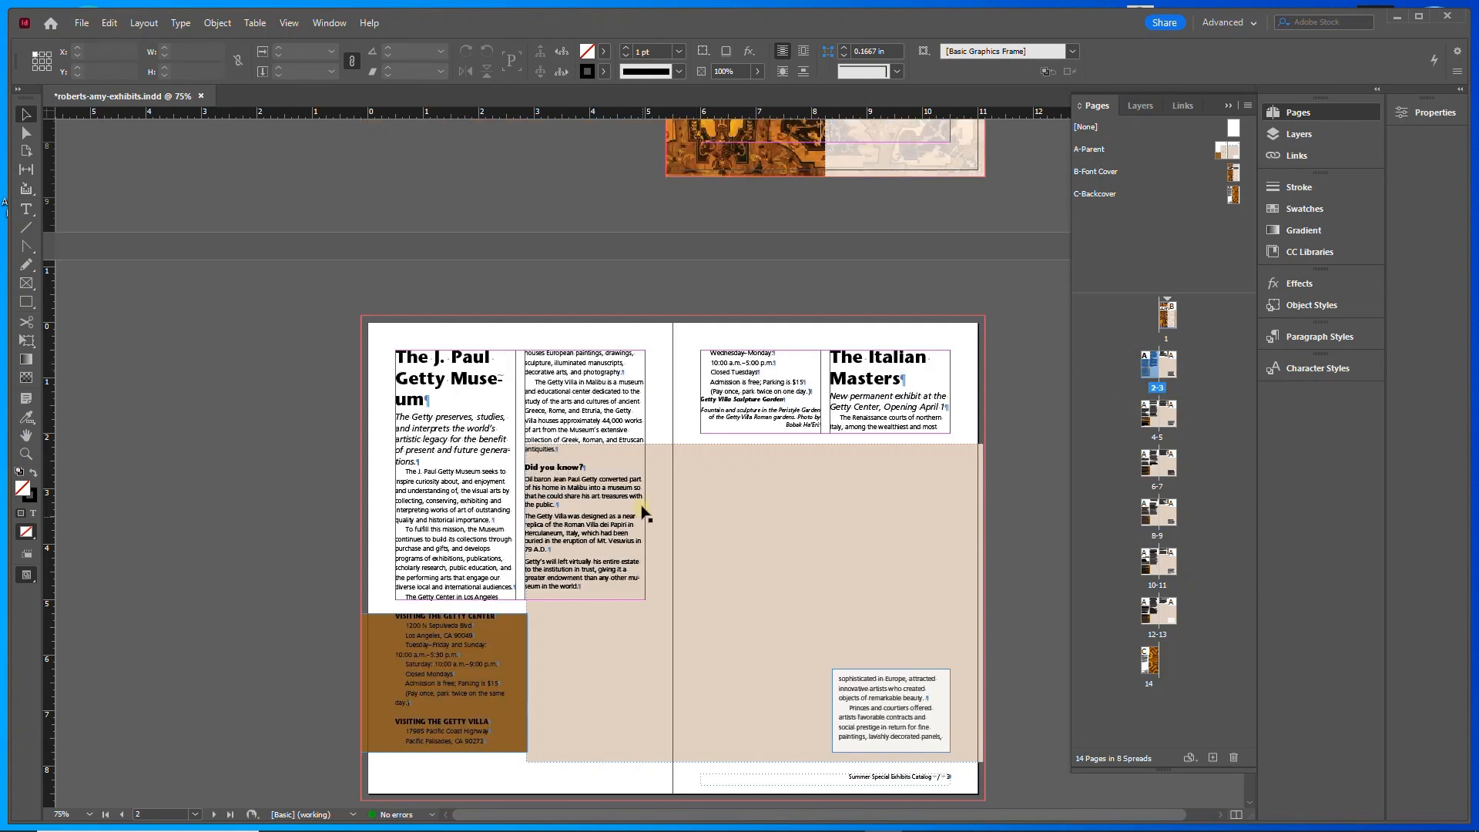
scroll(543, 593, "up", 2)
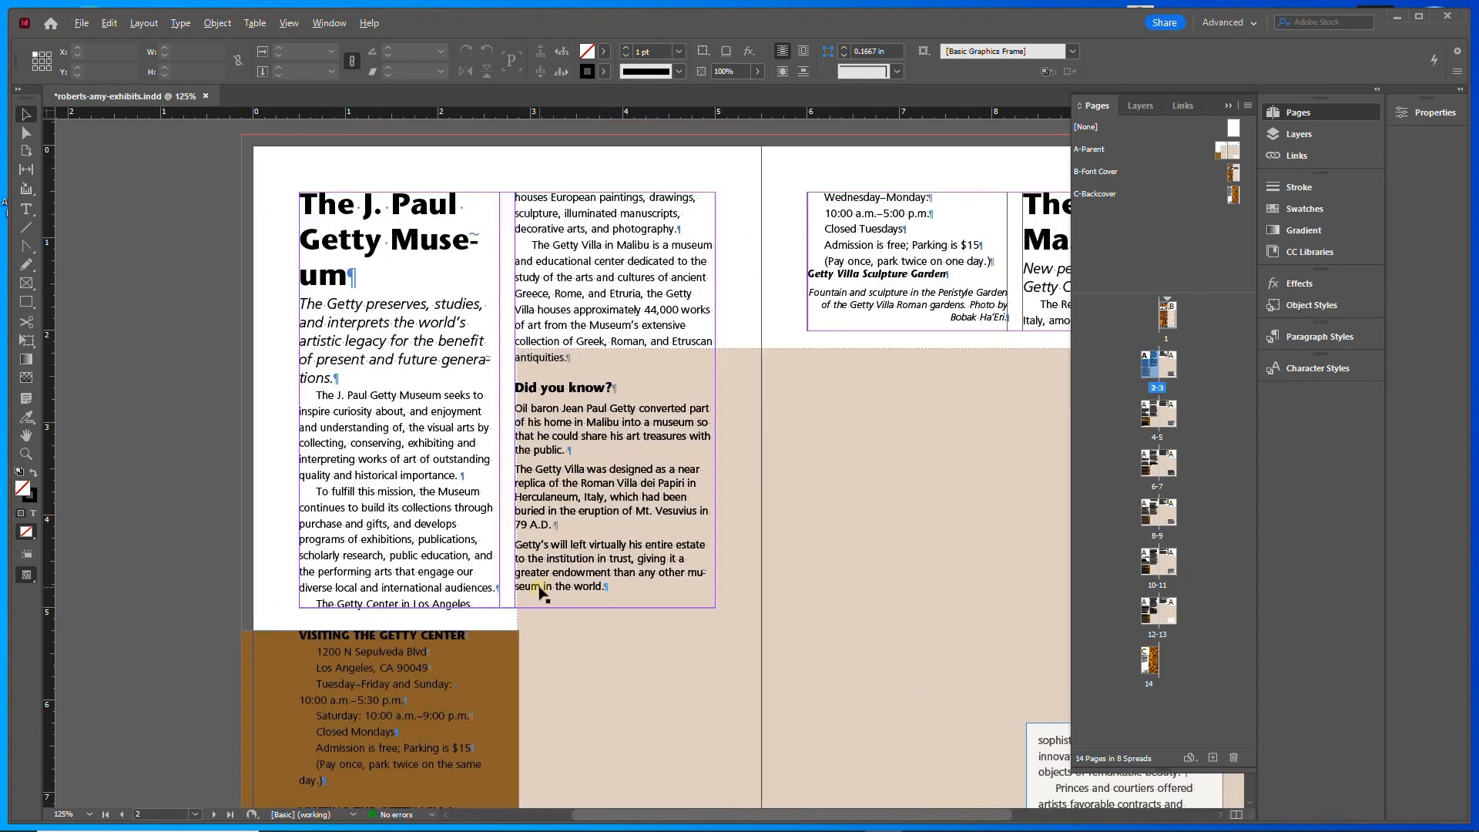
- Clear the style overrides from all text in the threaded exhibit story
left_click_drag(540, 588, 586, 518)
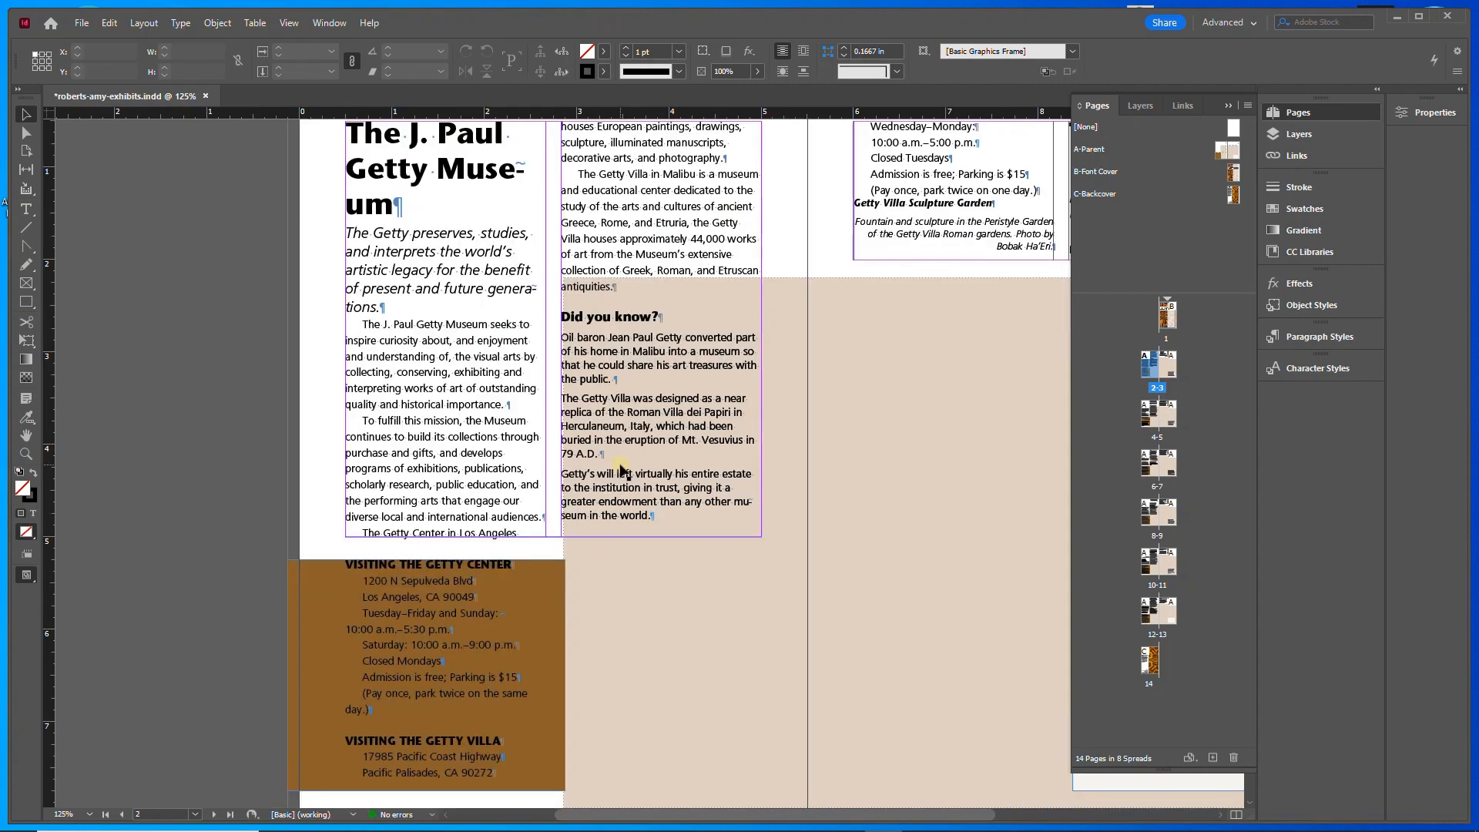
left_click(26, 209)
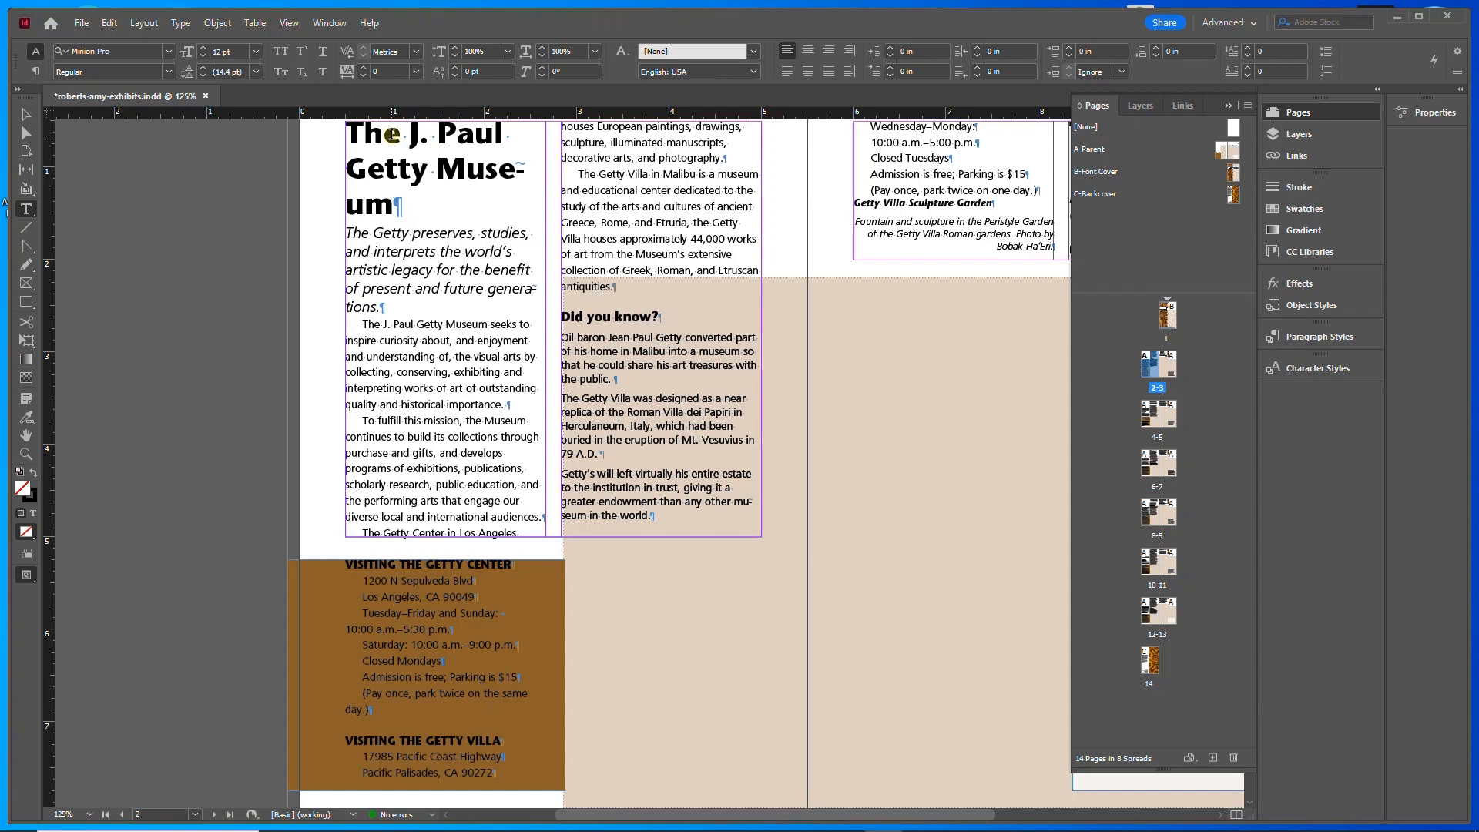
left_click(392, 136)
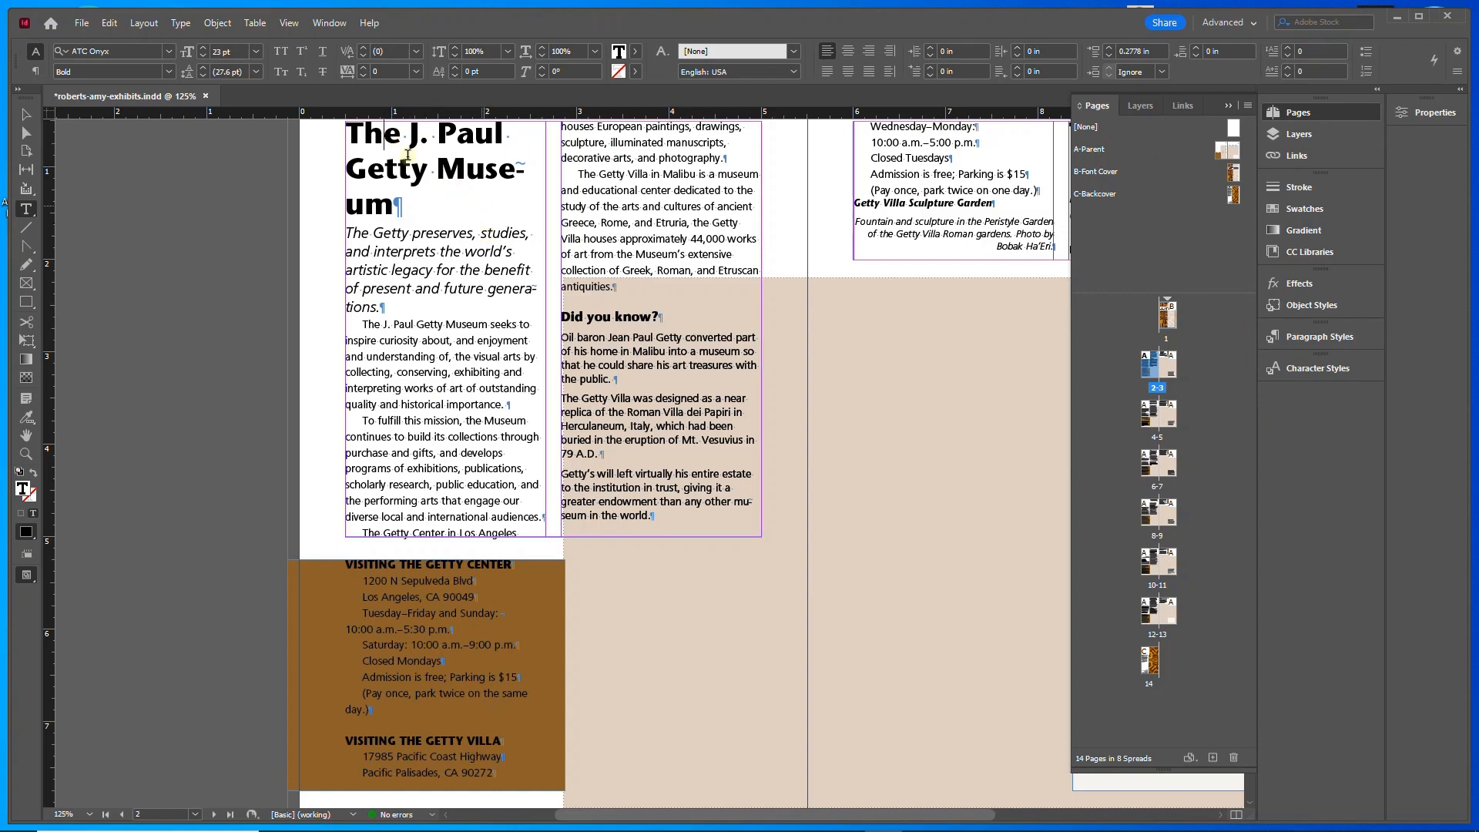
left_click(1320, 337)
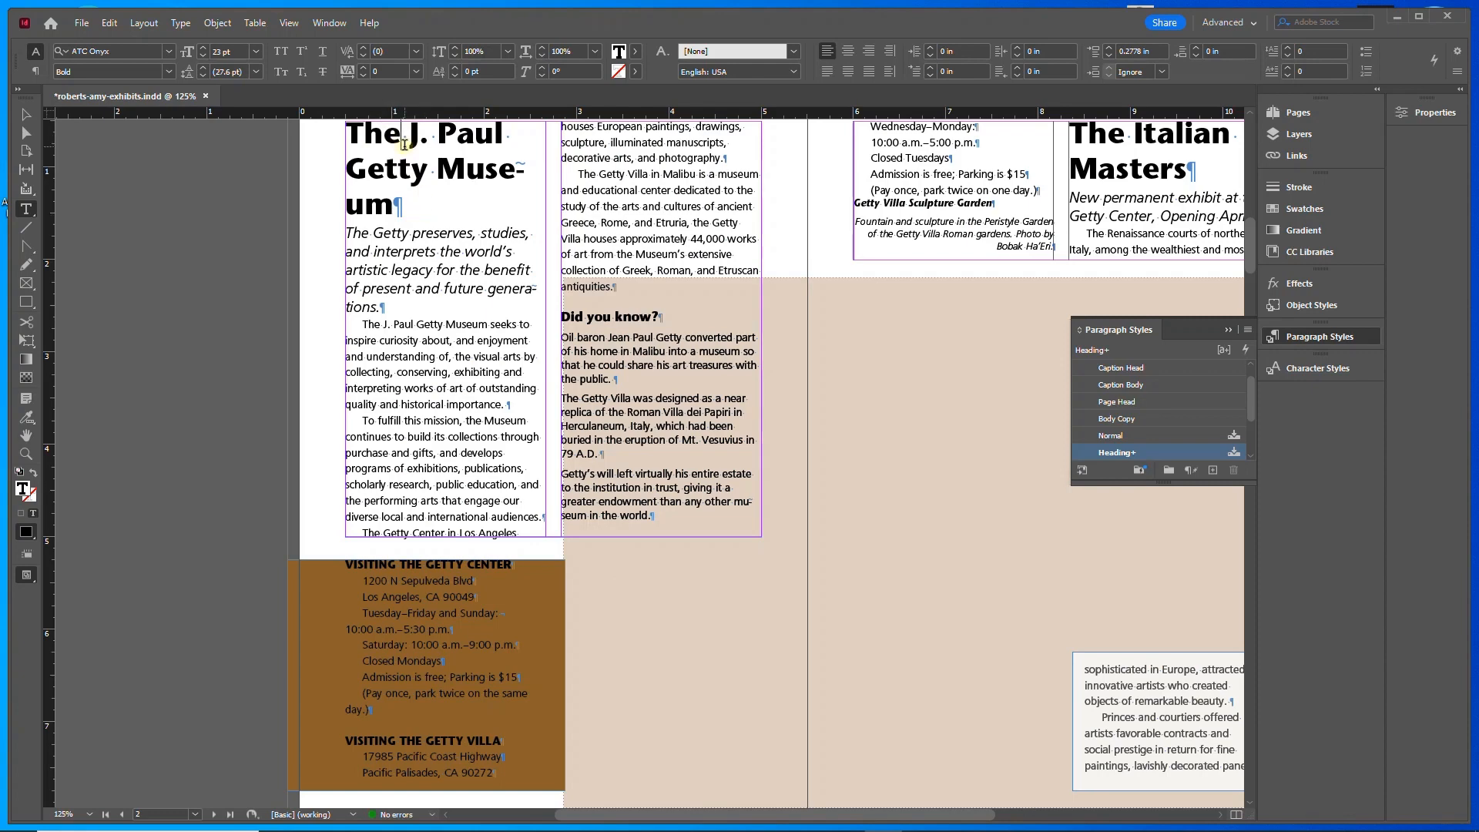
key("ctrl+a")
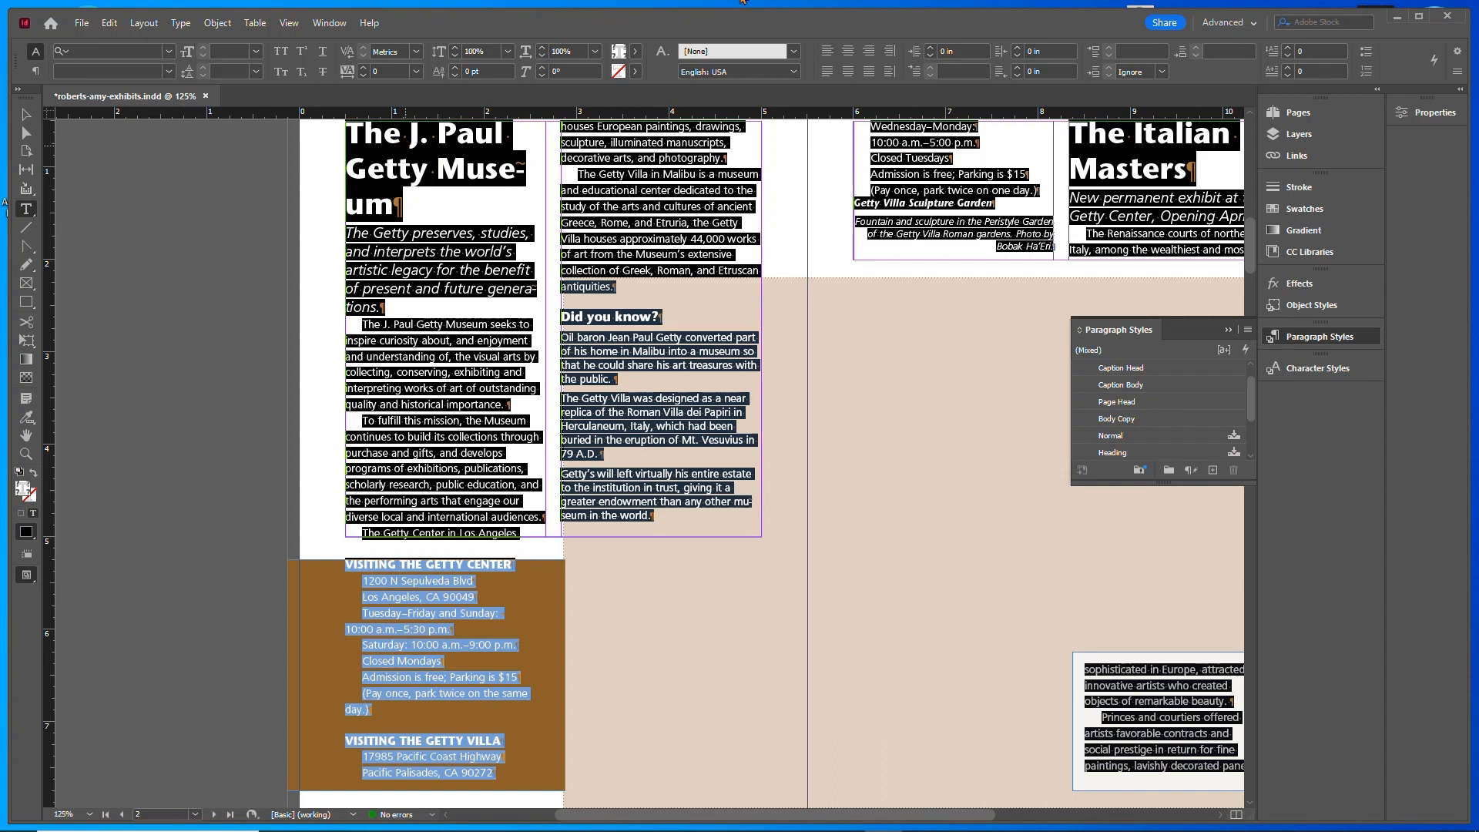
left_click(1190, 470)
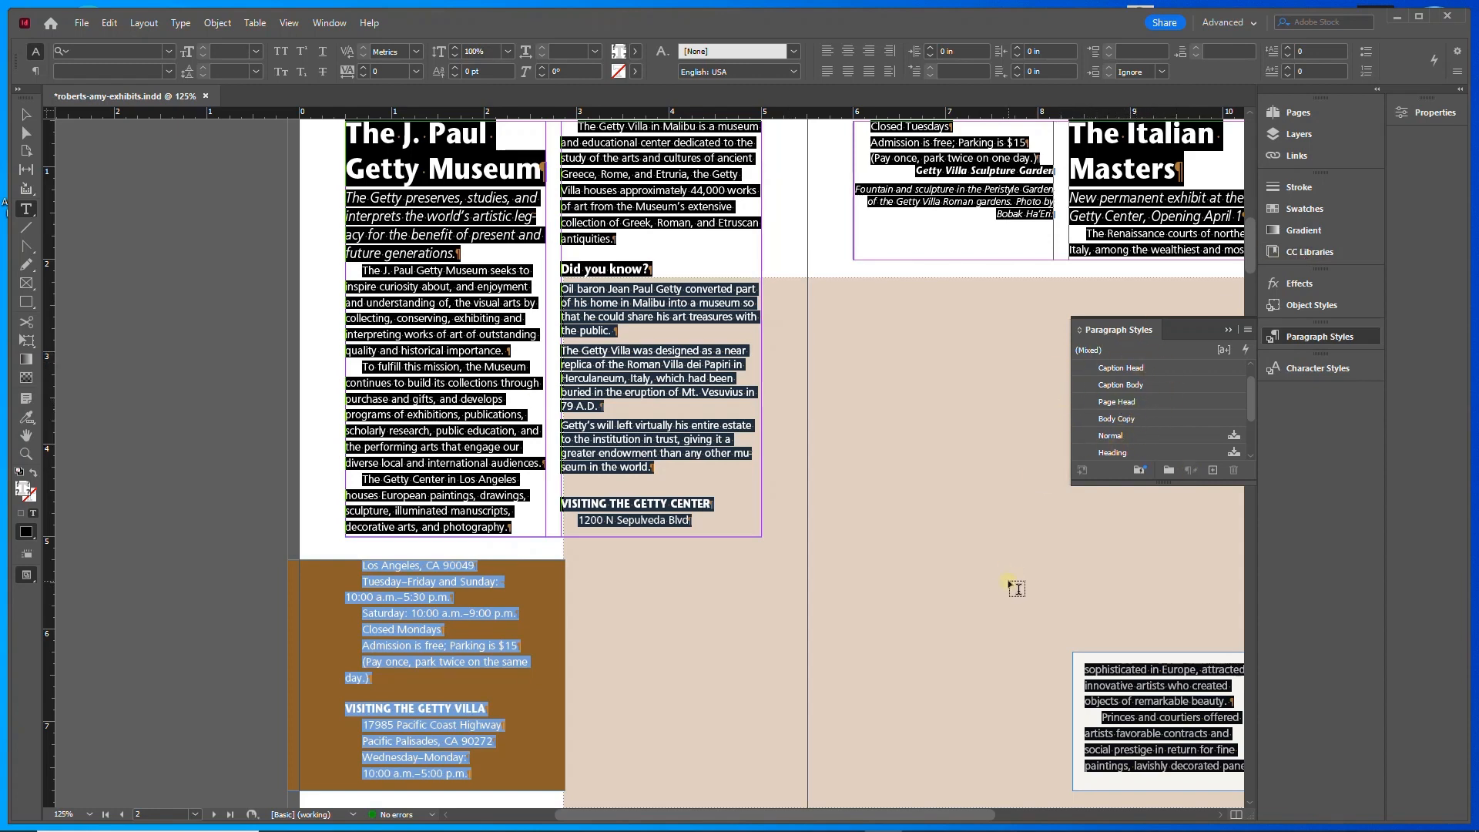
left_click(26, 114)
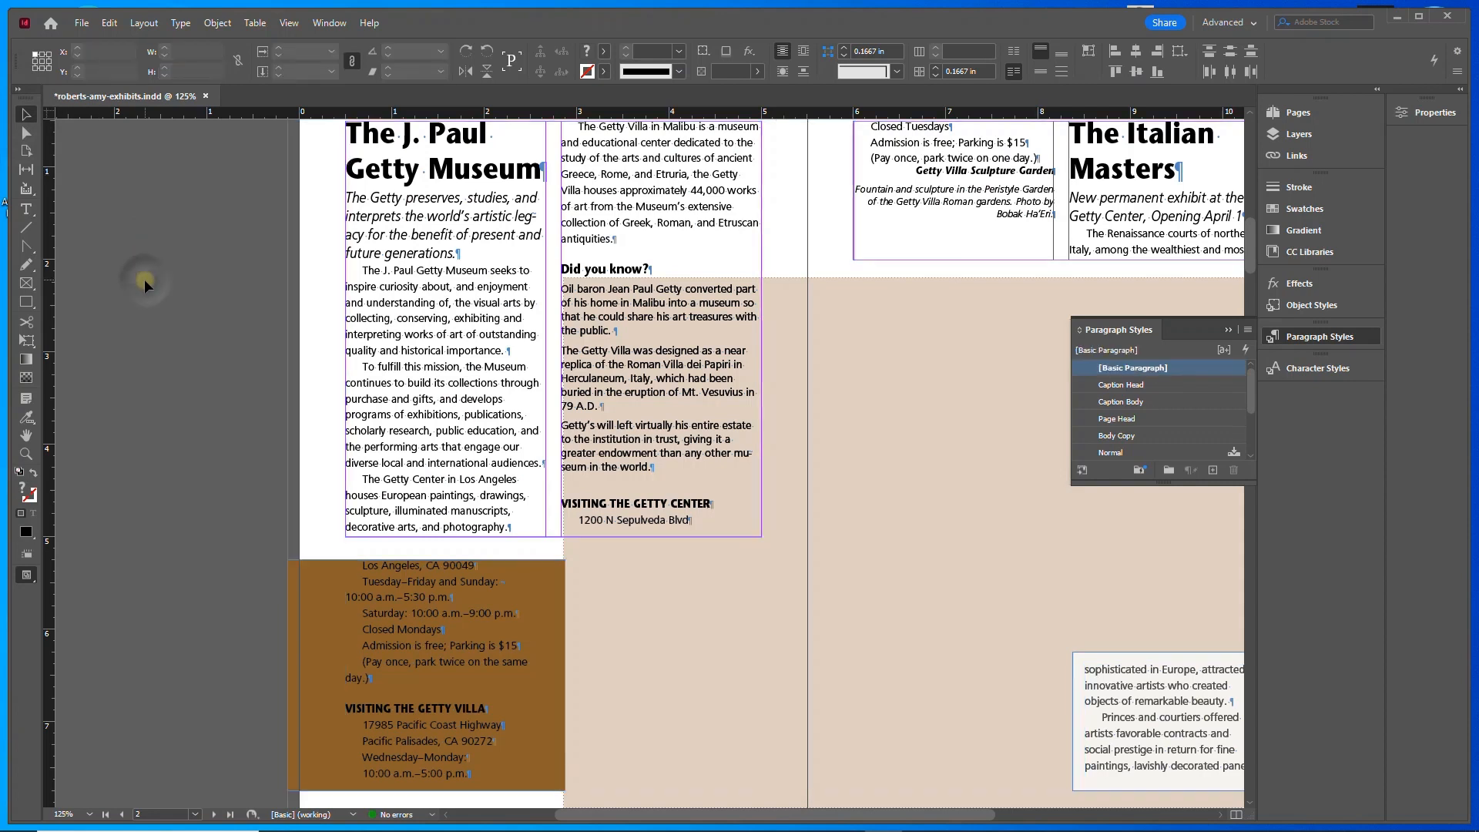
- Delete the imported Heading paragraph style and replace it with Page Head
left_click(26, 209)
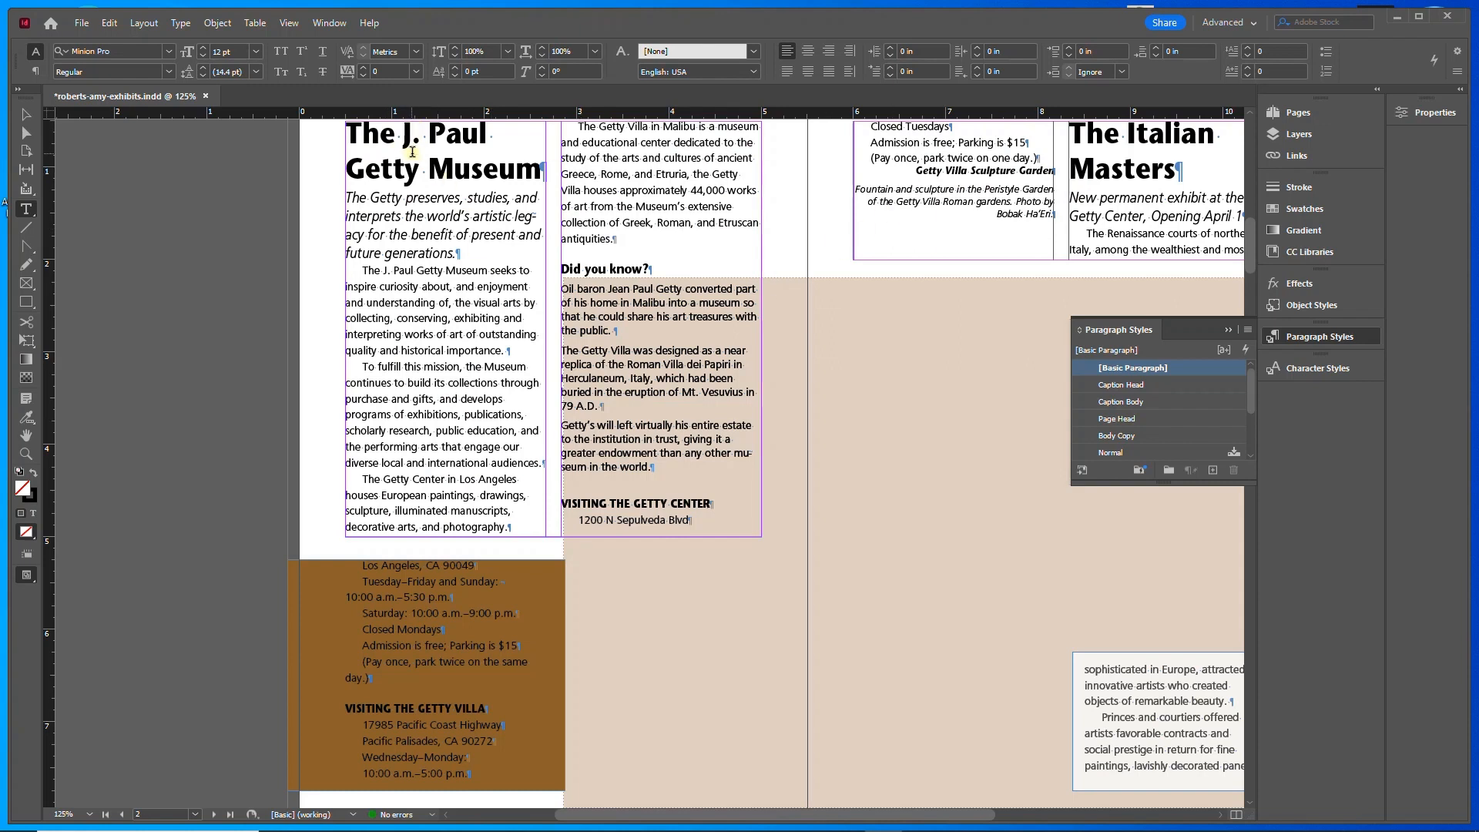
left_click(383, 134)
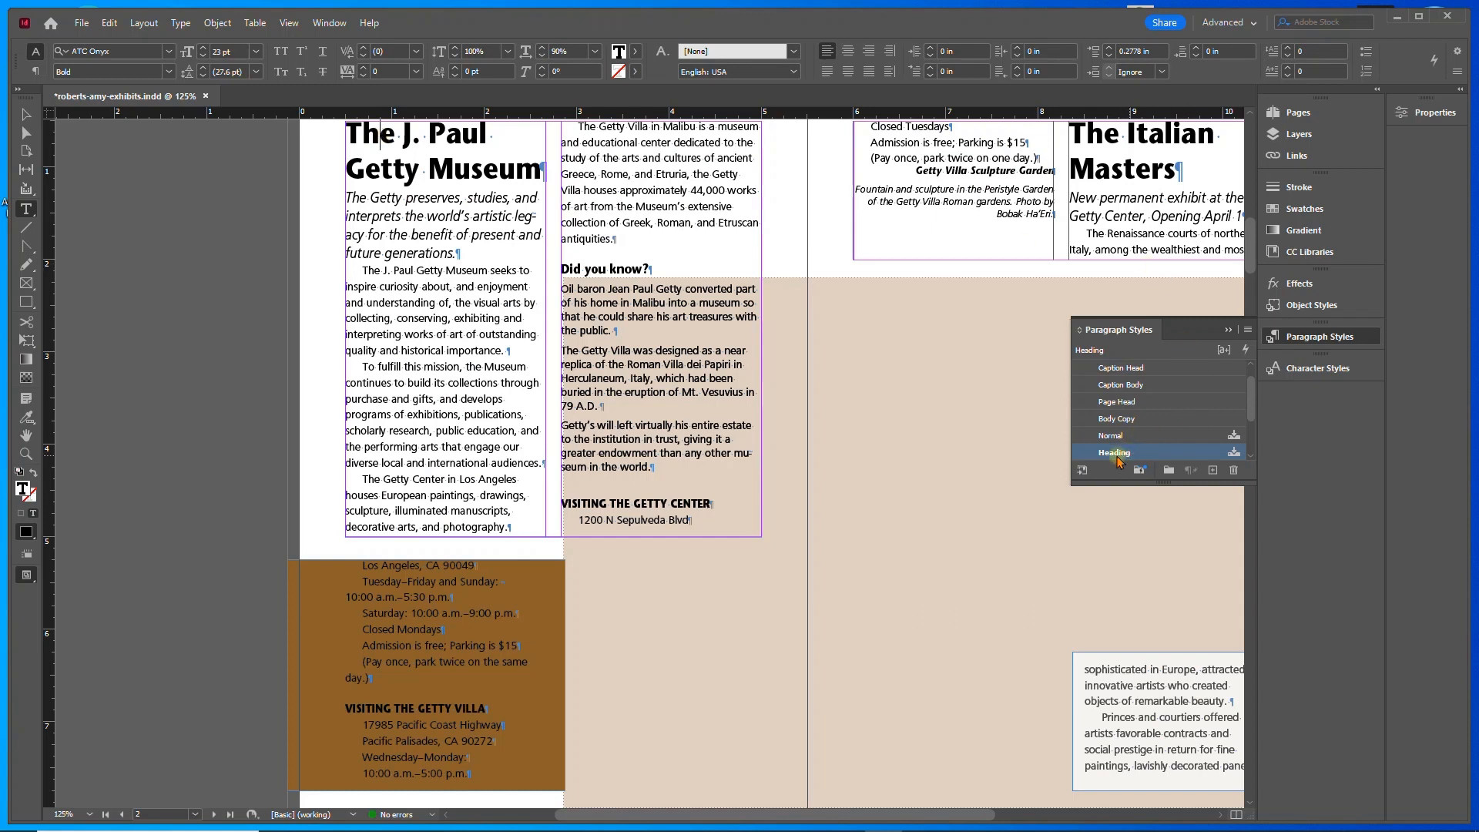
left_click_drag(1164, 483, 1164, 605)
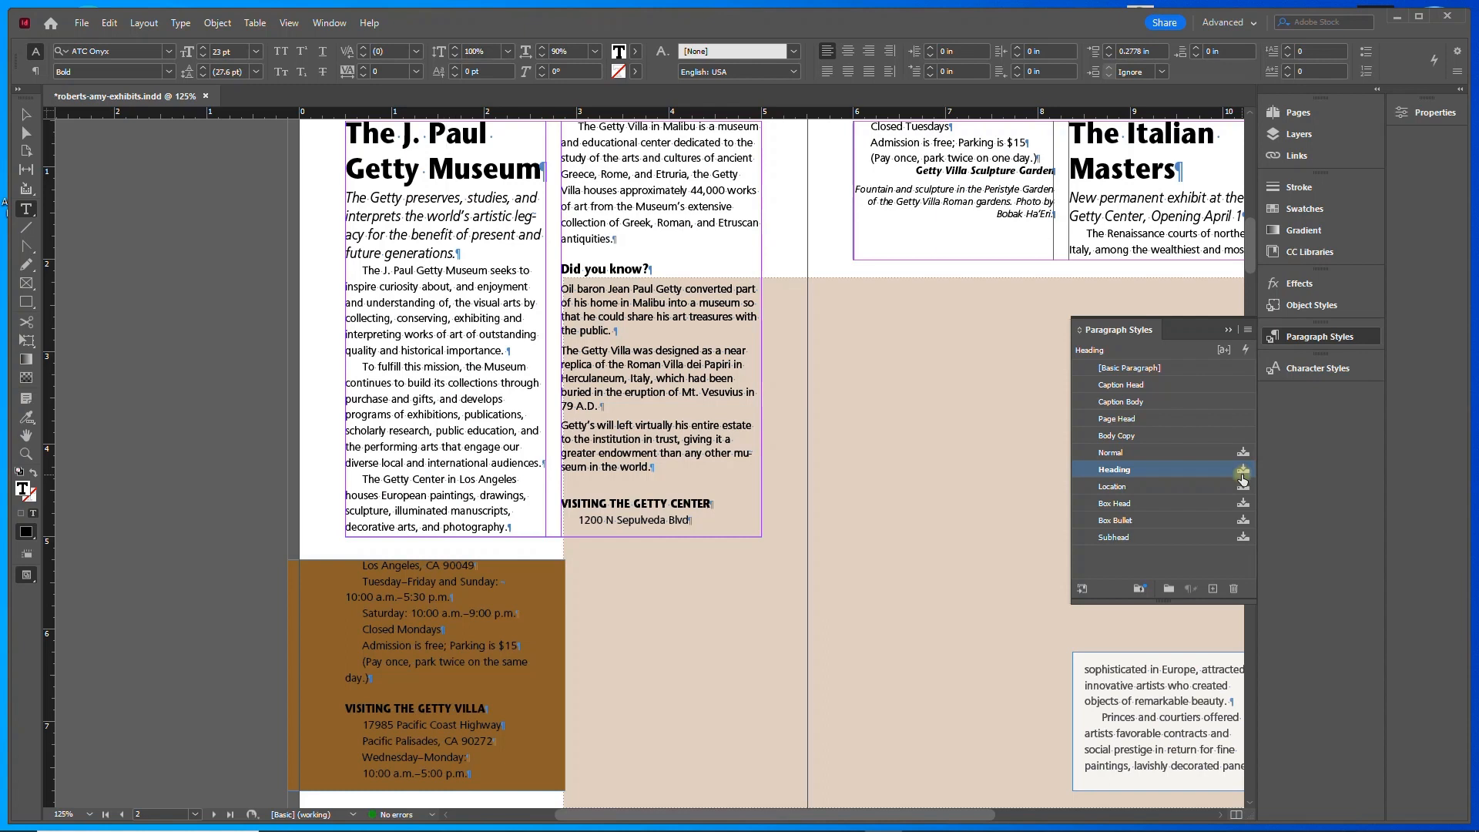
right_click(1121, 472)
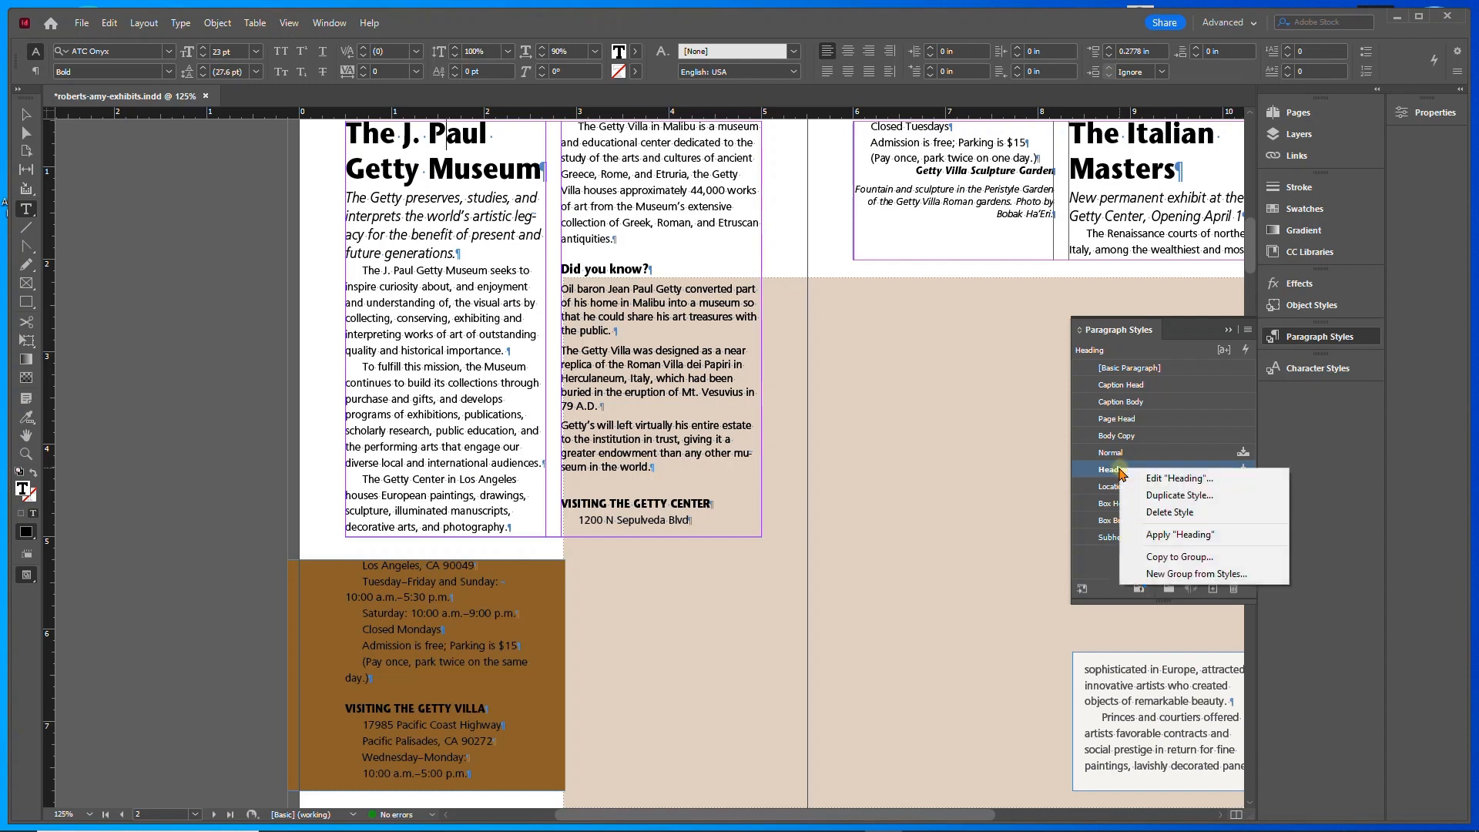
left_click(1158, 511)
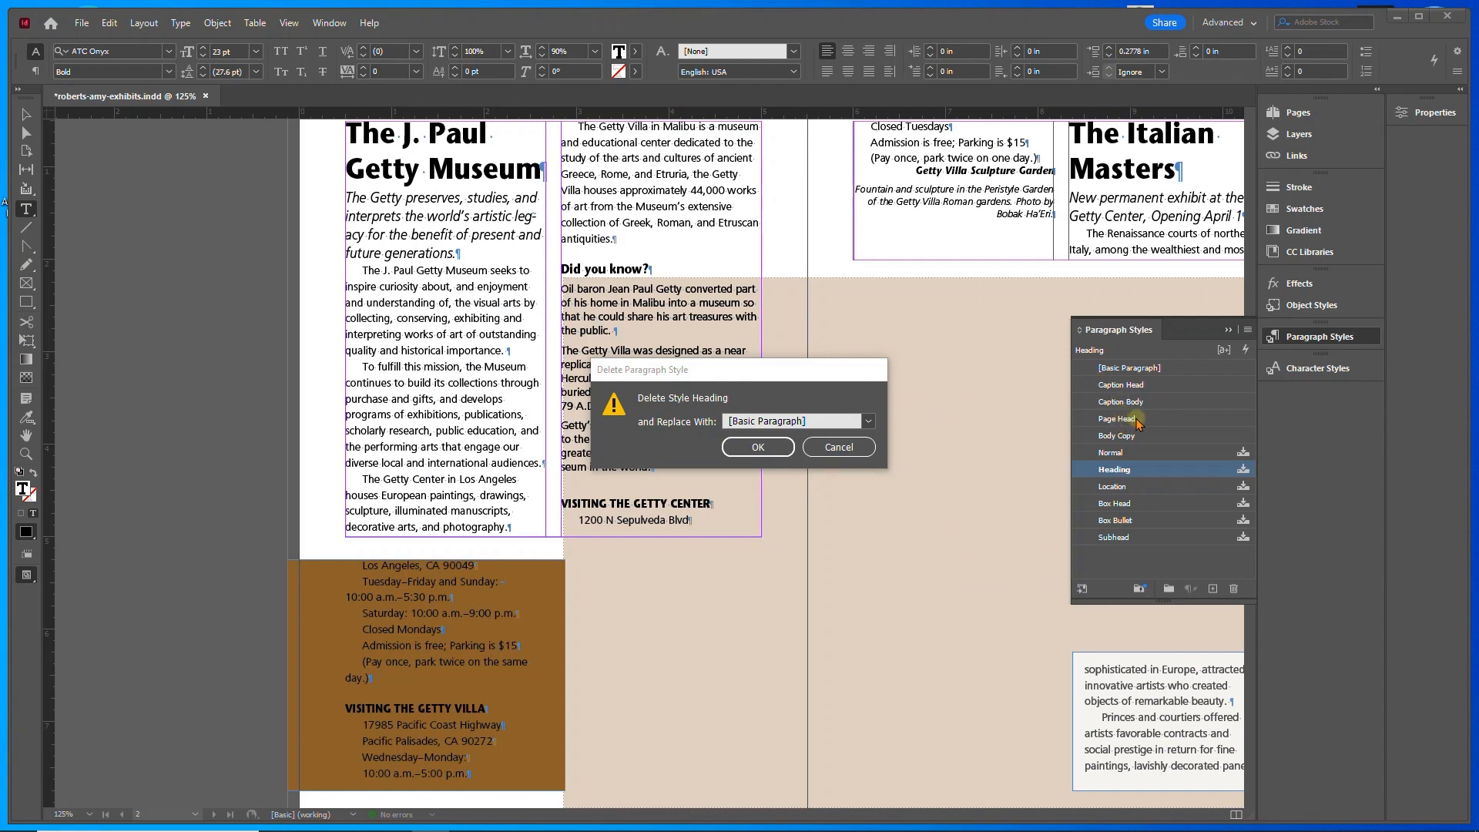
left_click(869, 422)
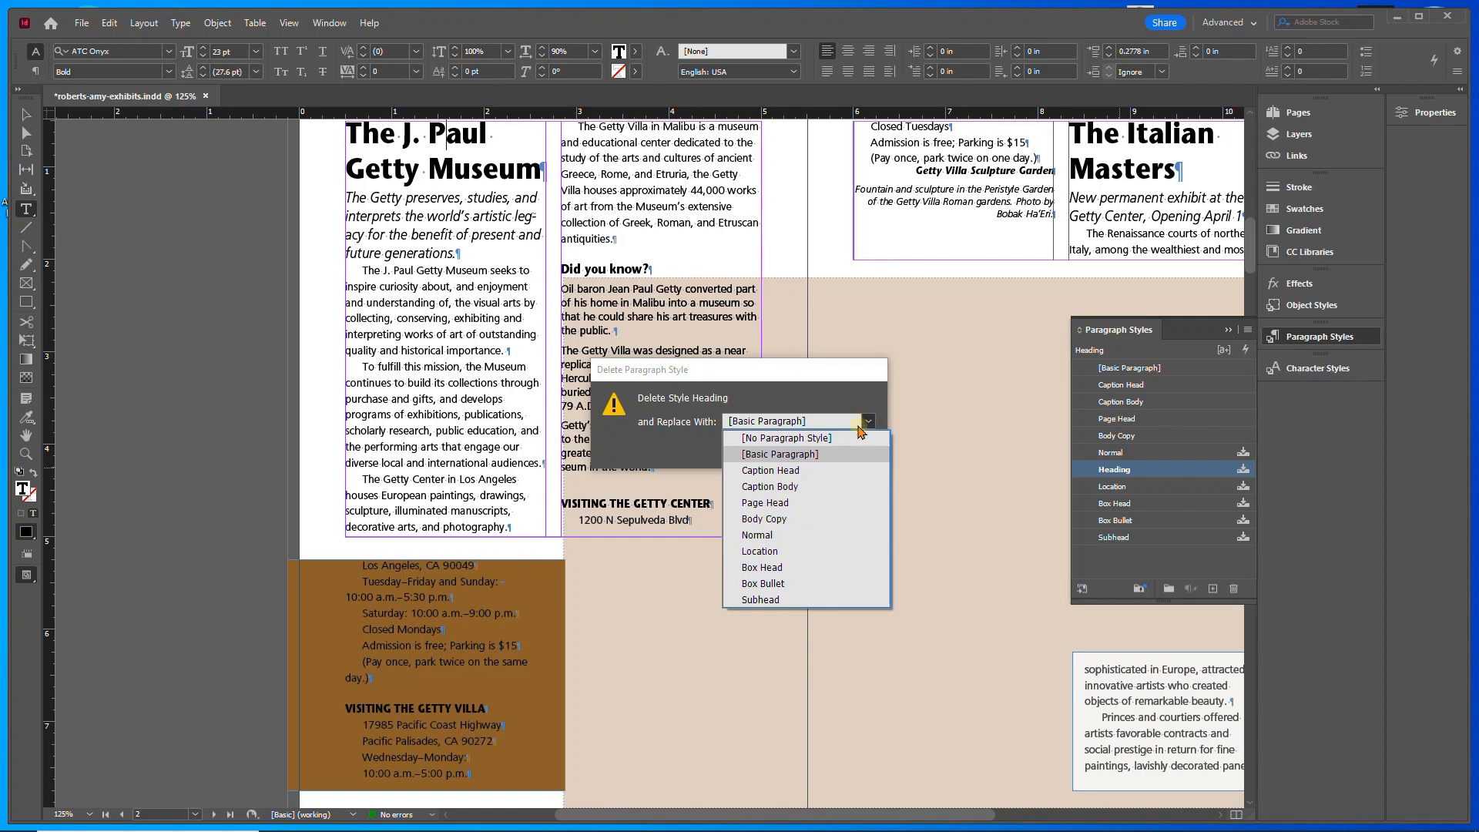
left_click(804, 504)
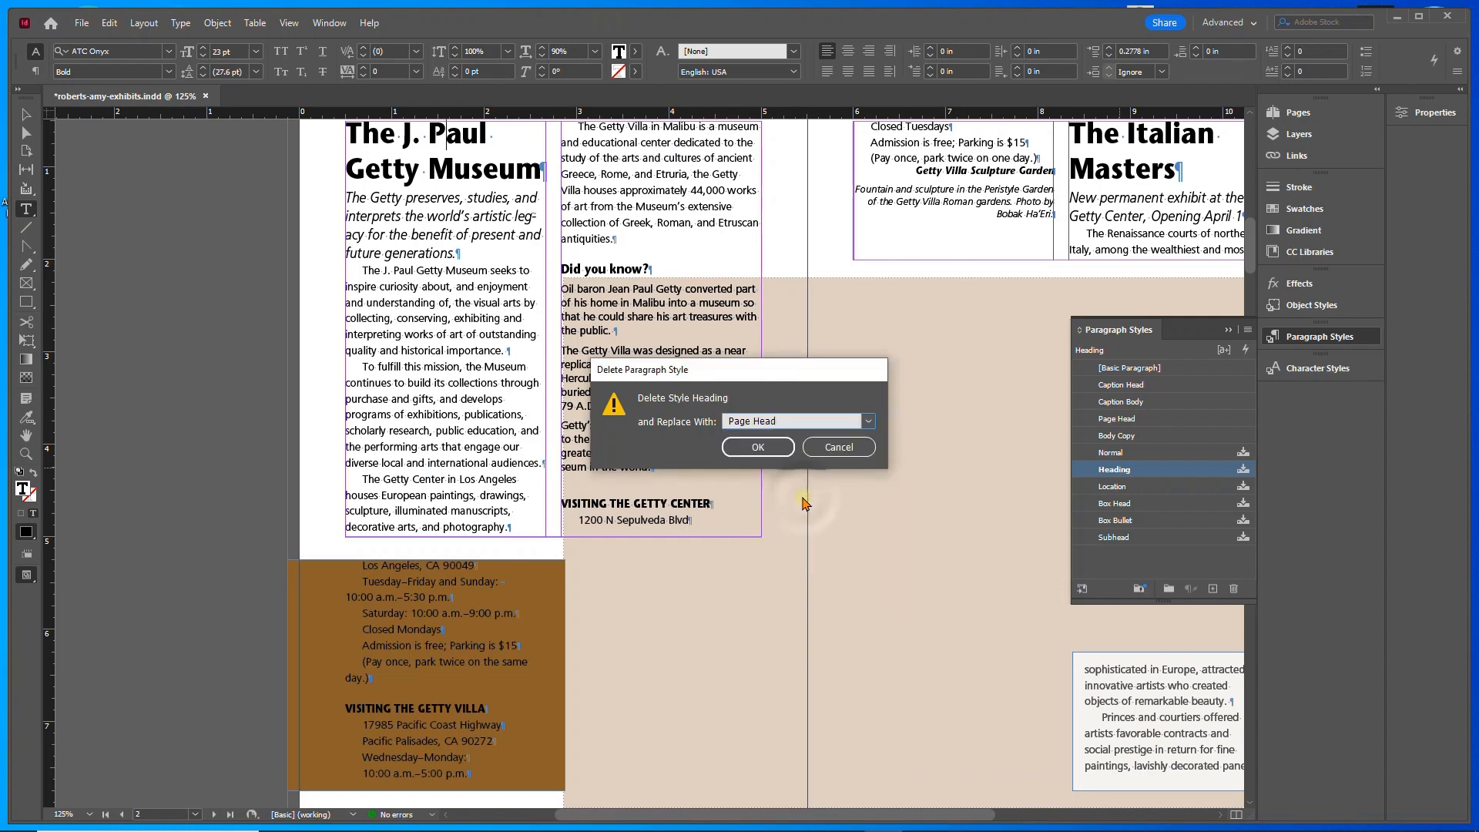
left_click(758, 448)
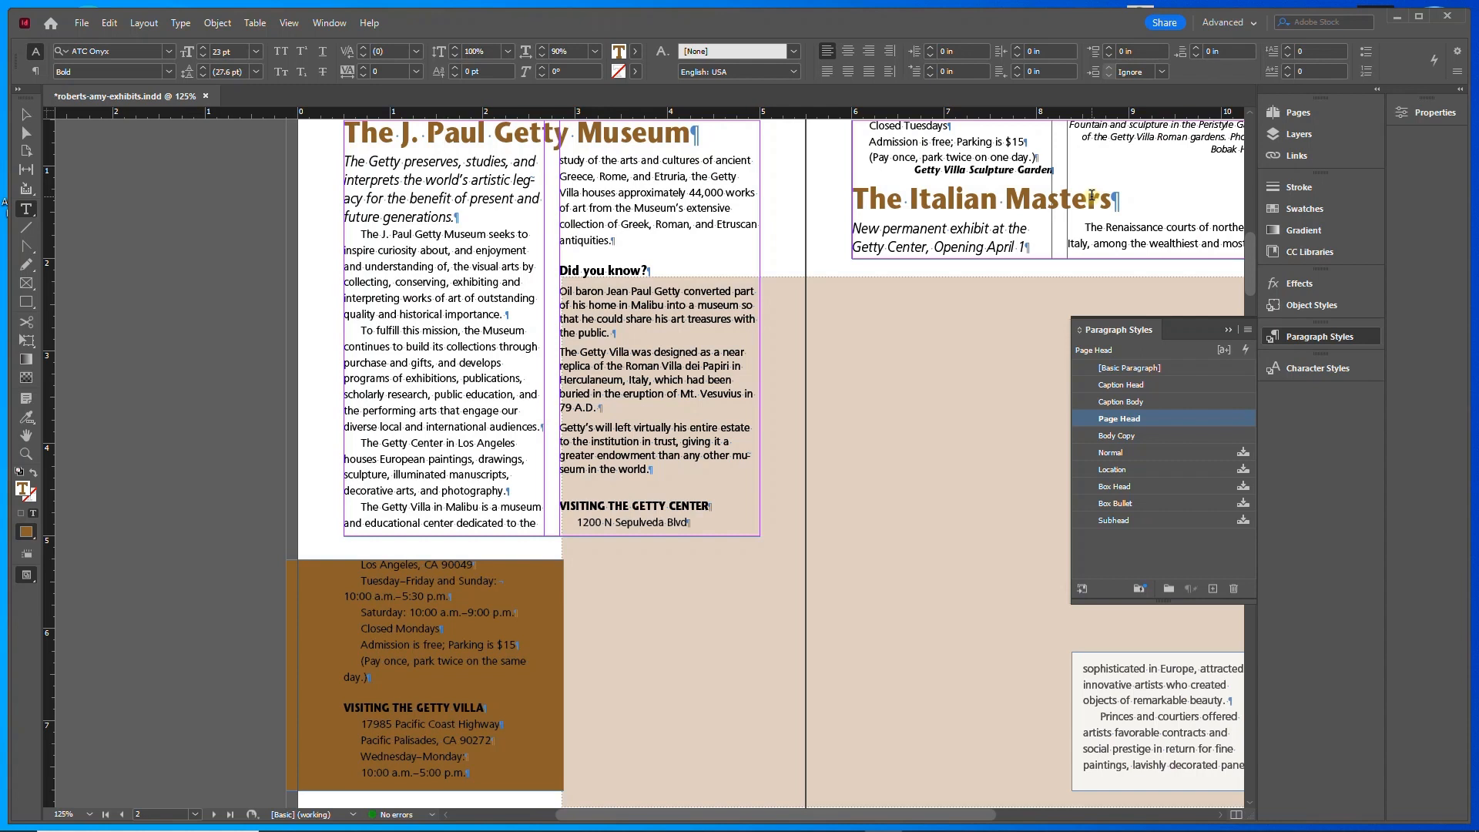
left_click(26, 115)
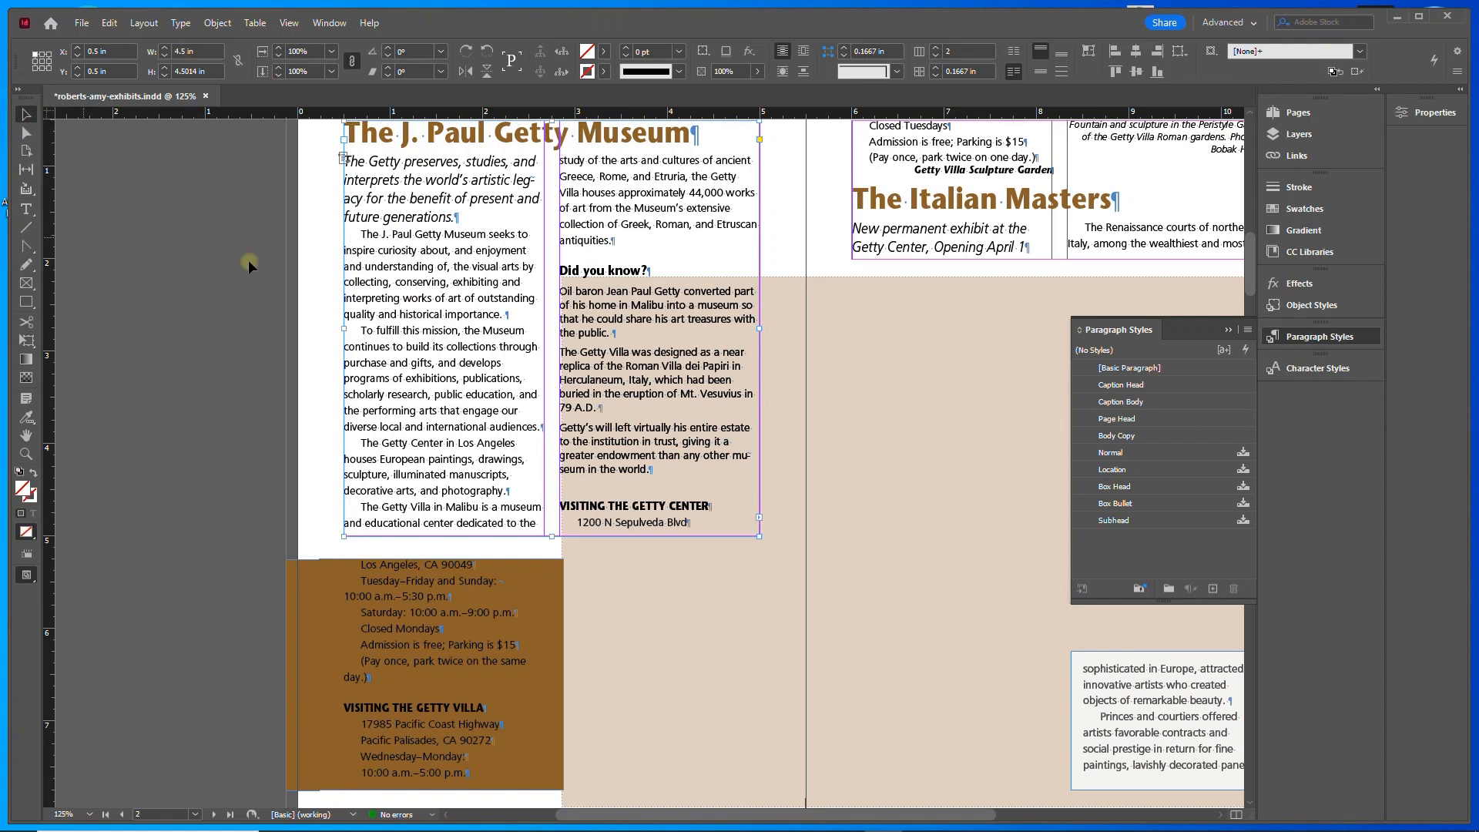
left_click(151, 258)
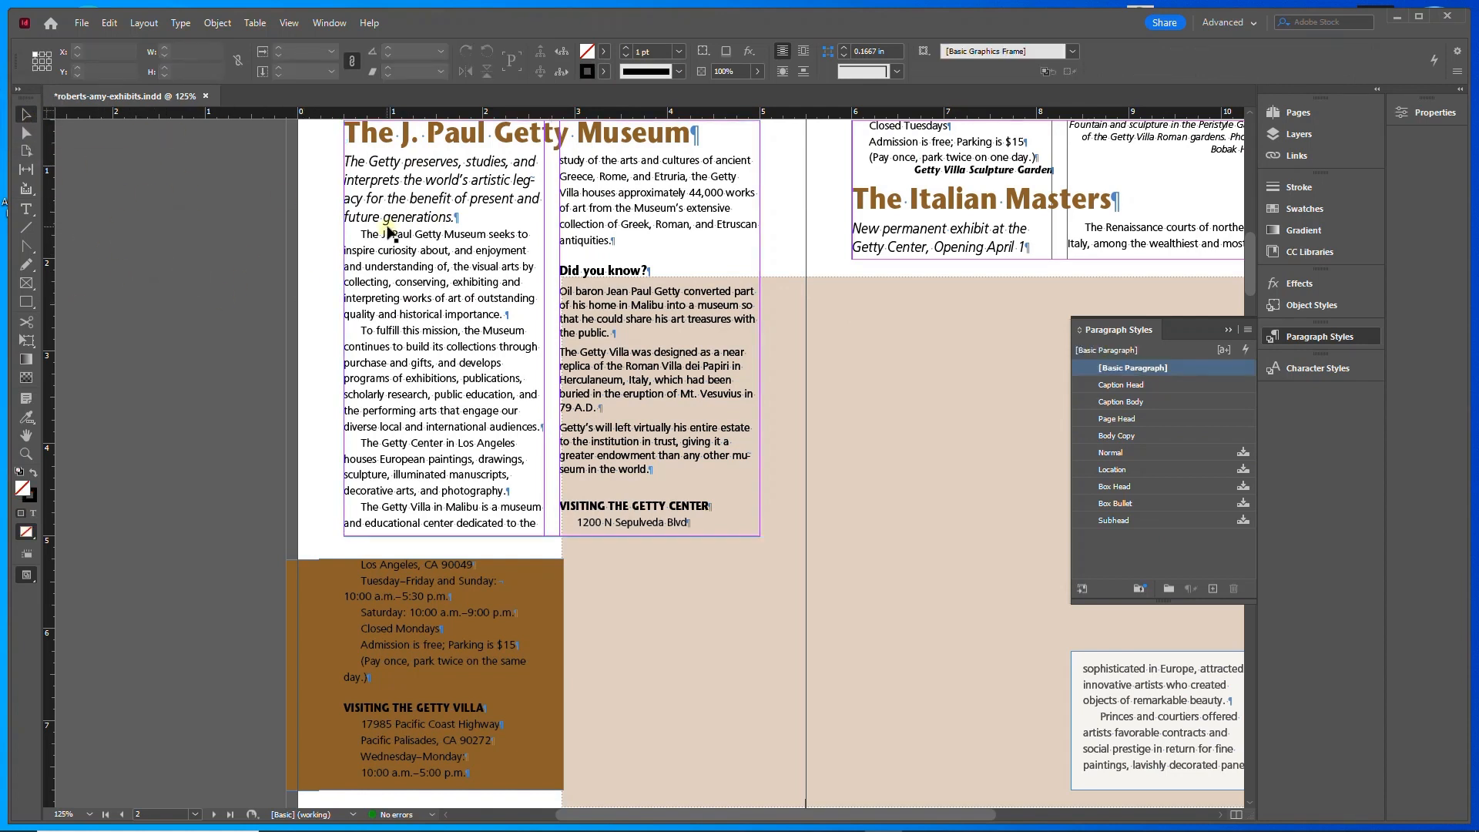
- Delete the imported Normal paragraph style, replacing it with [No Paragraph Style] and preserving formatting
left_click(1117, 454)
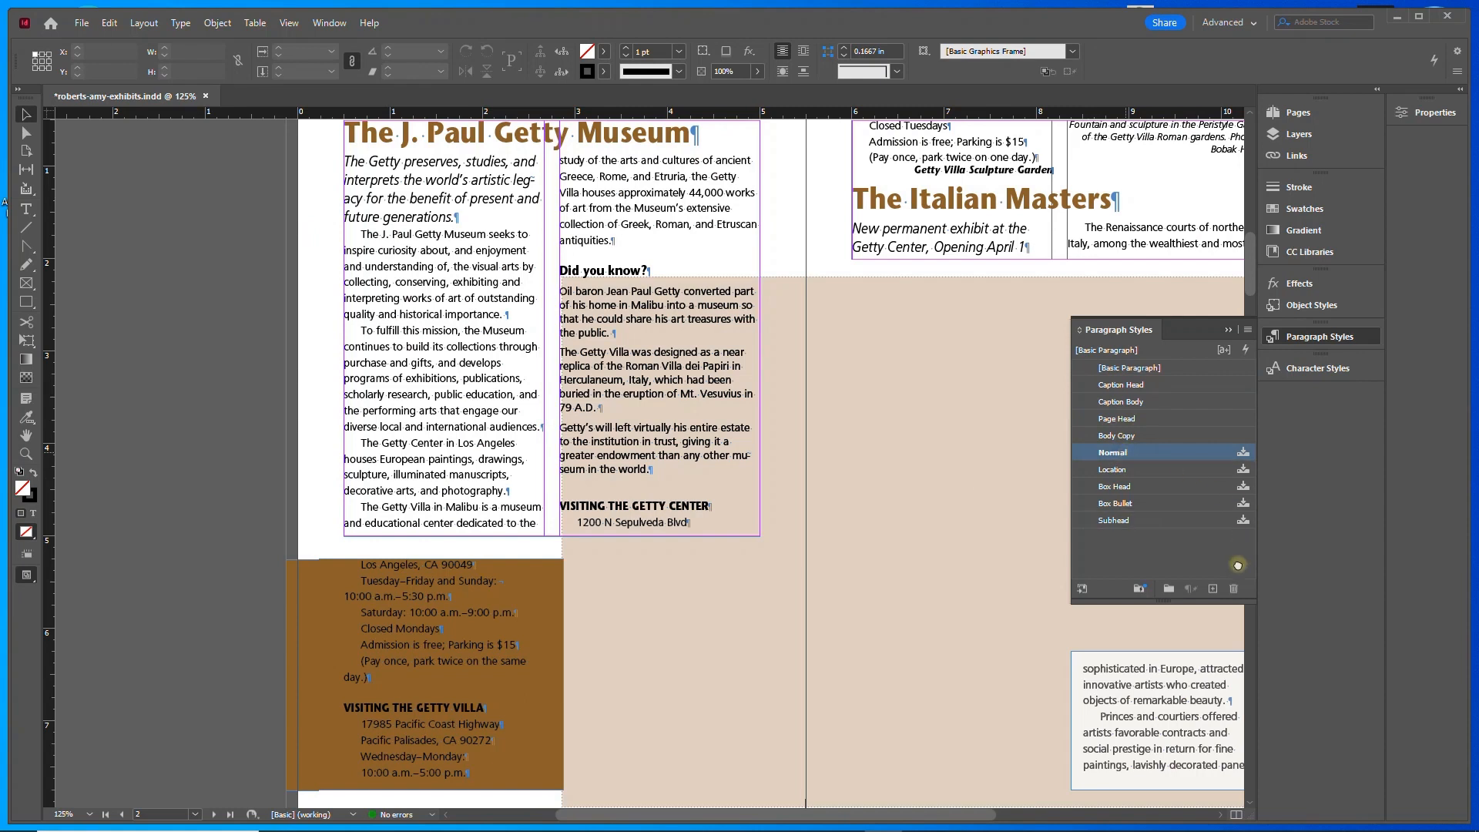
left_click(1234, 589)
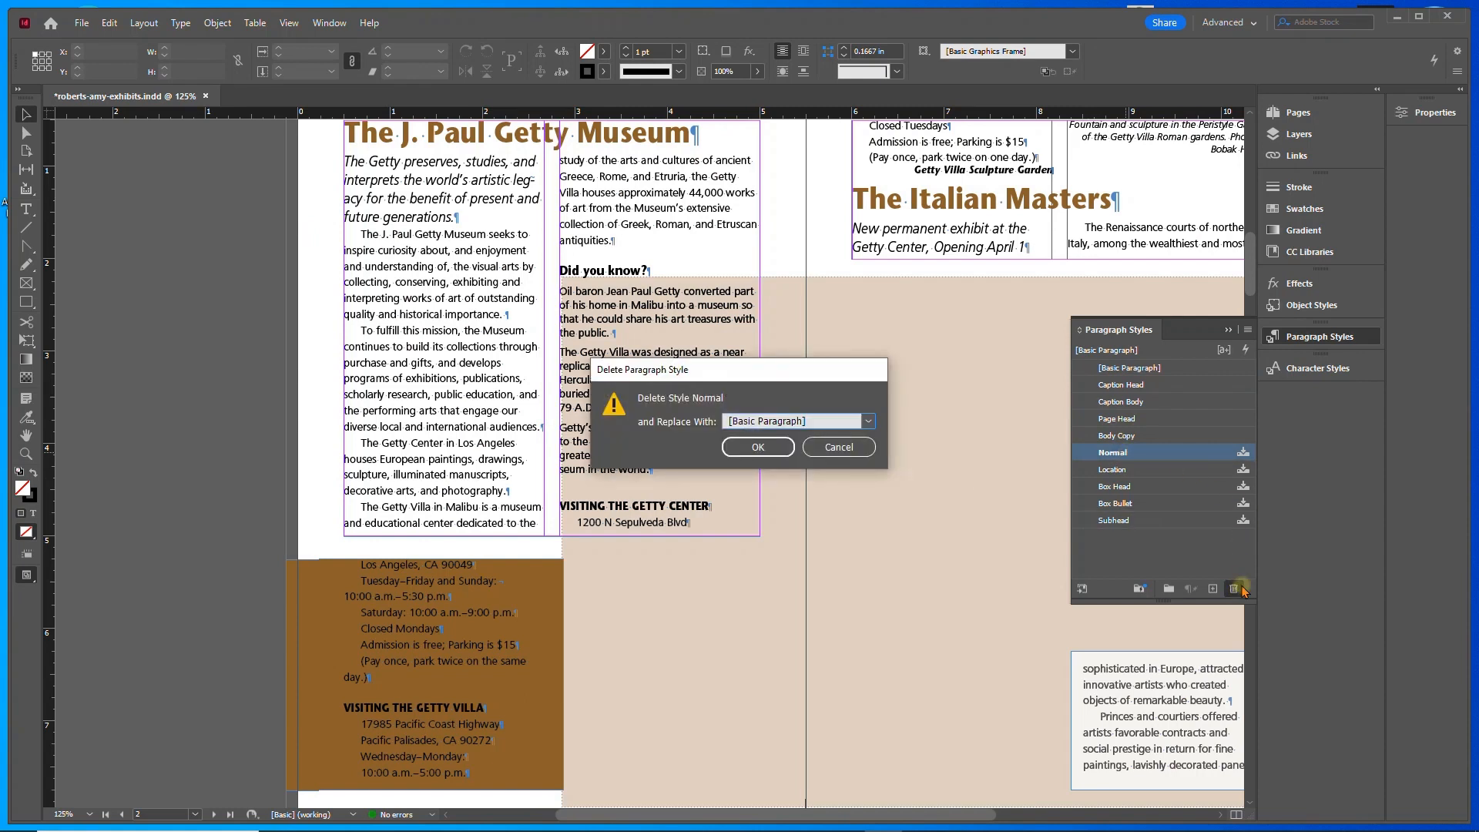
left_click(868, 421)
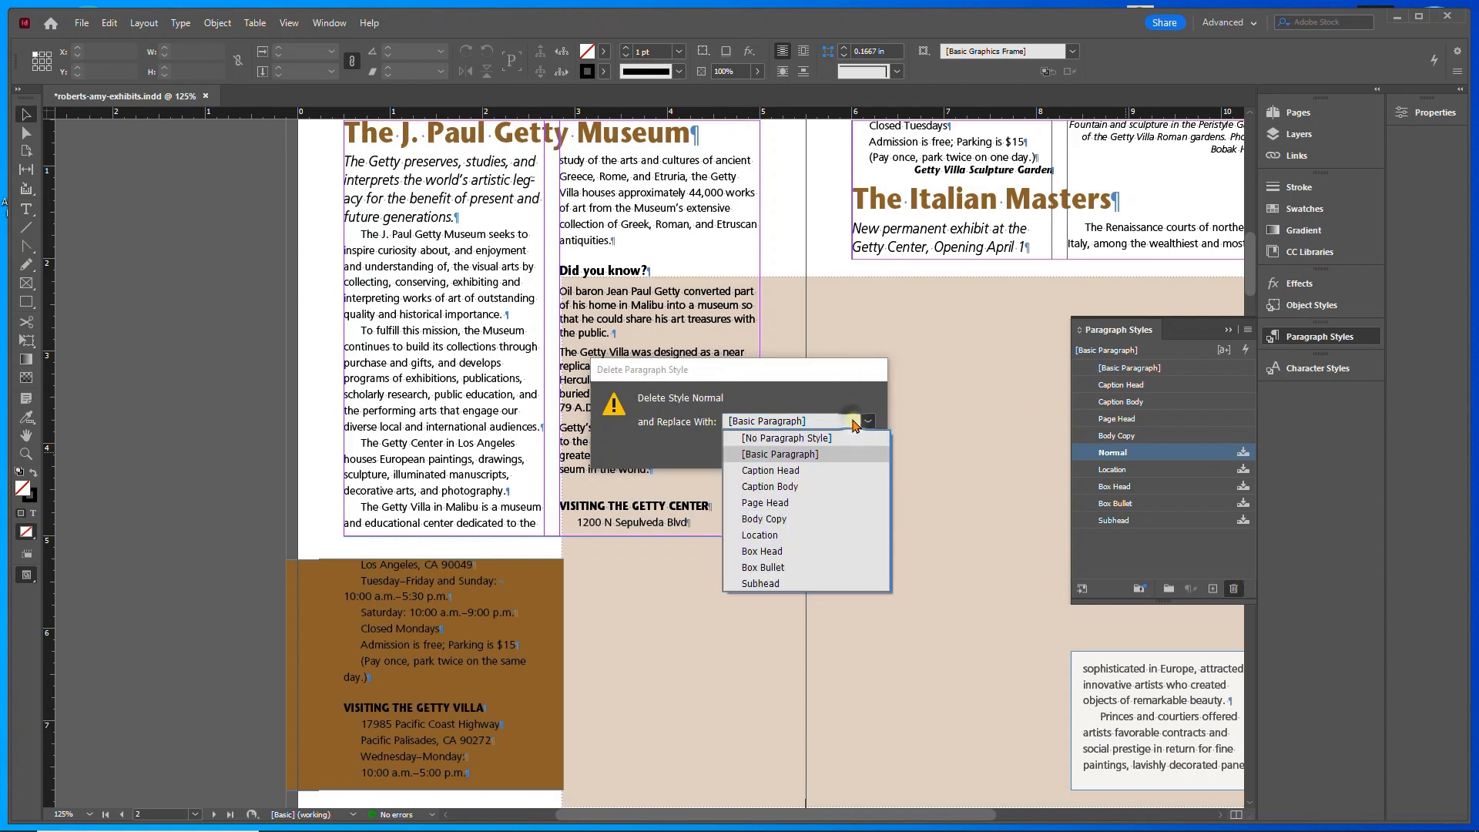
left_click(852, 444)
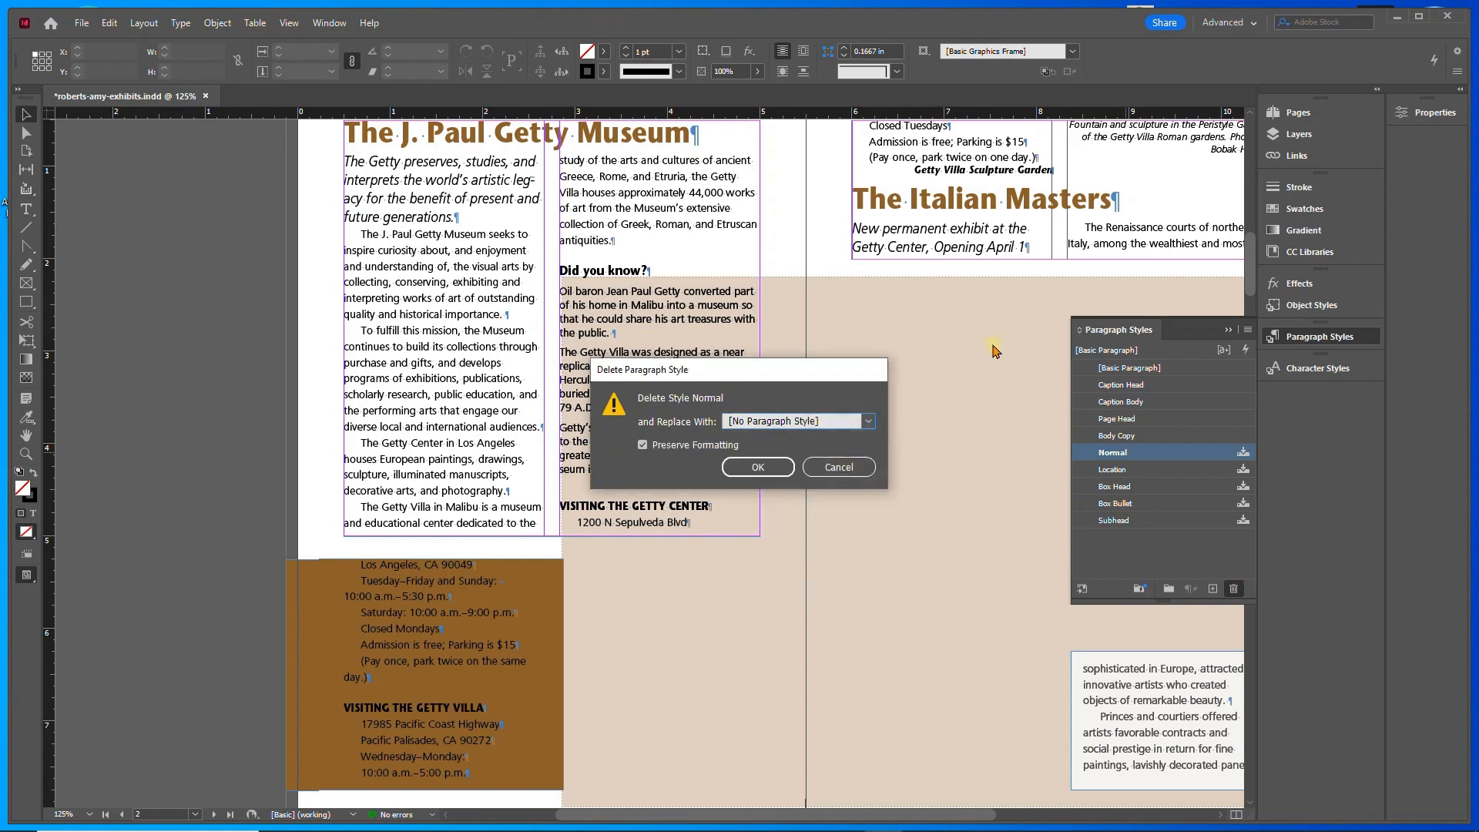
left_click(839, 469)
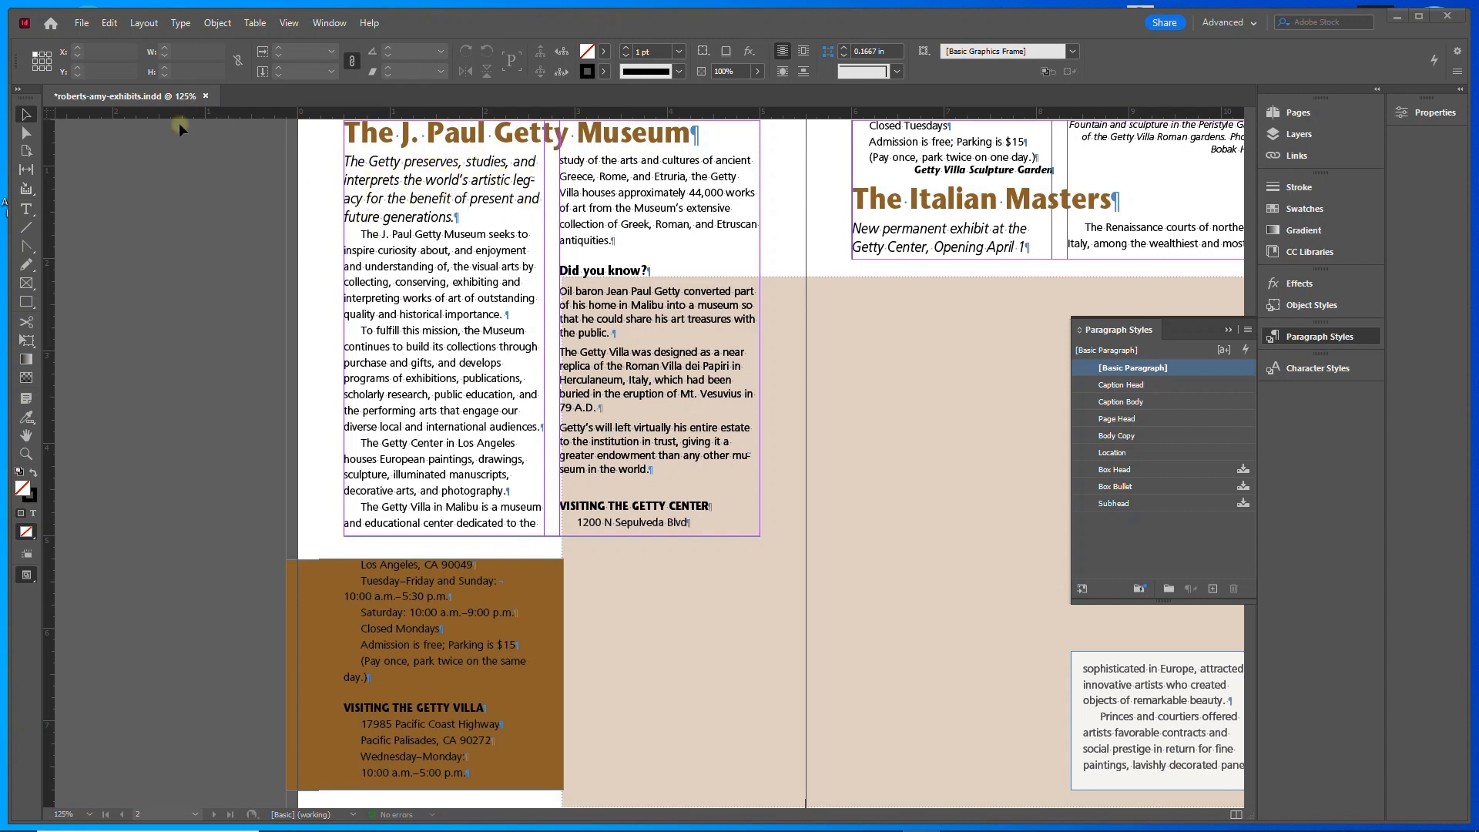
- Edit the Location paragraph style used by the italic introduction to span all columns, with 0.125 in of space after the span
left_click(27, 211)
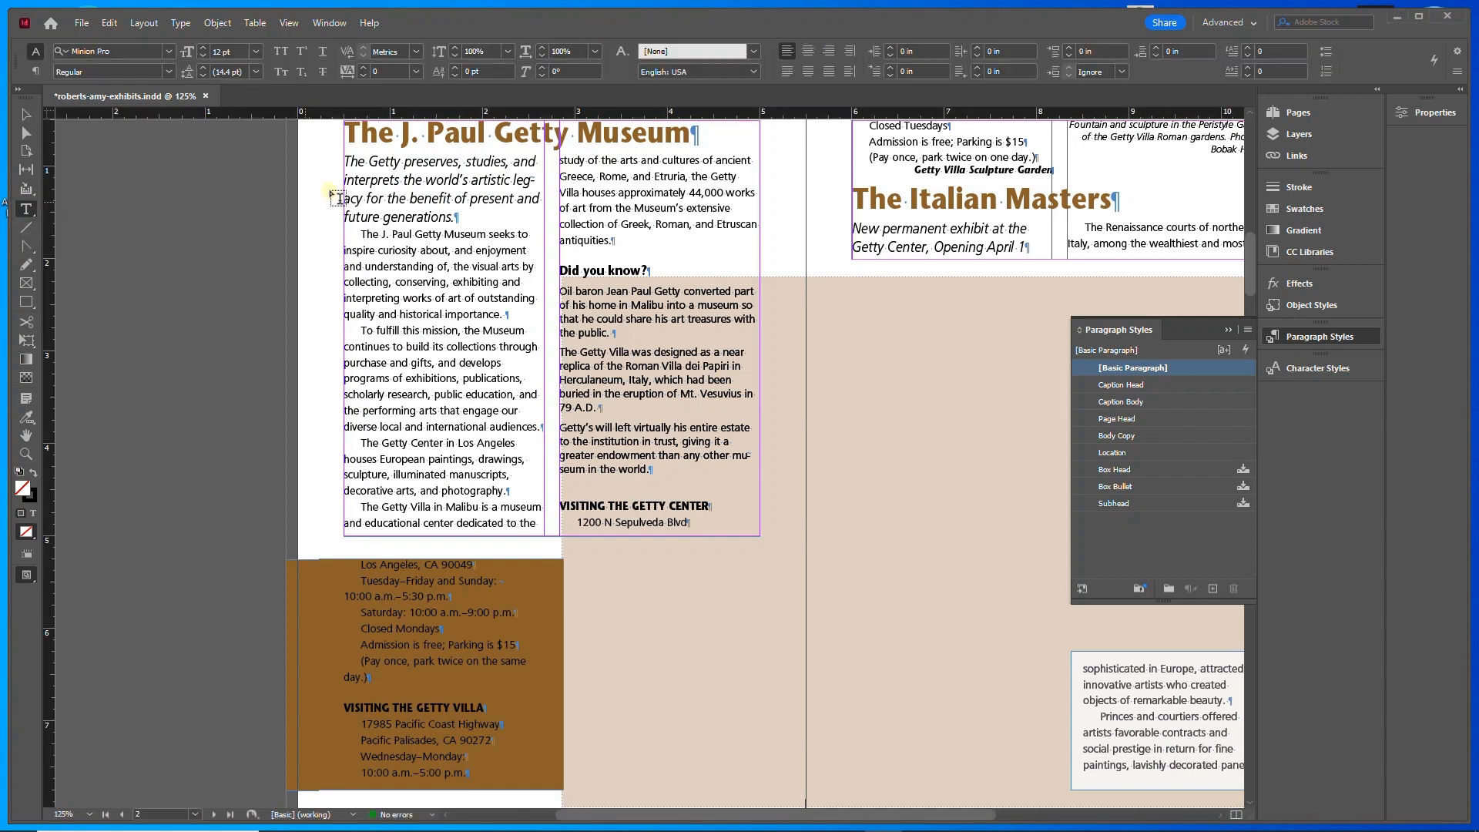
left_click(386, 162)
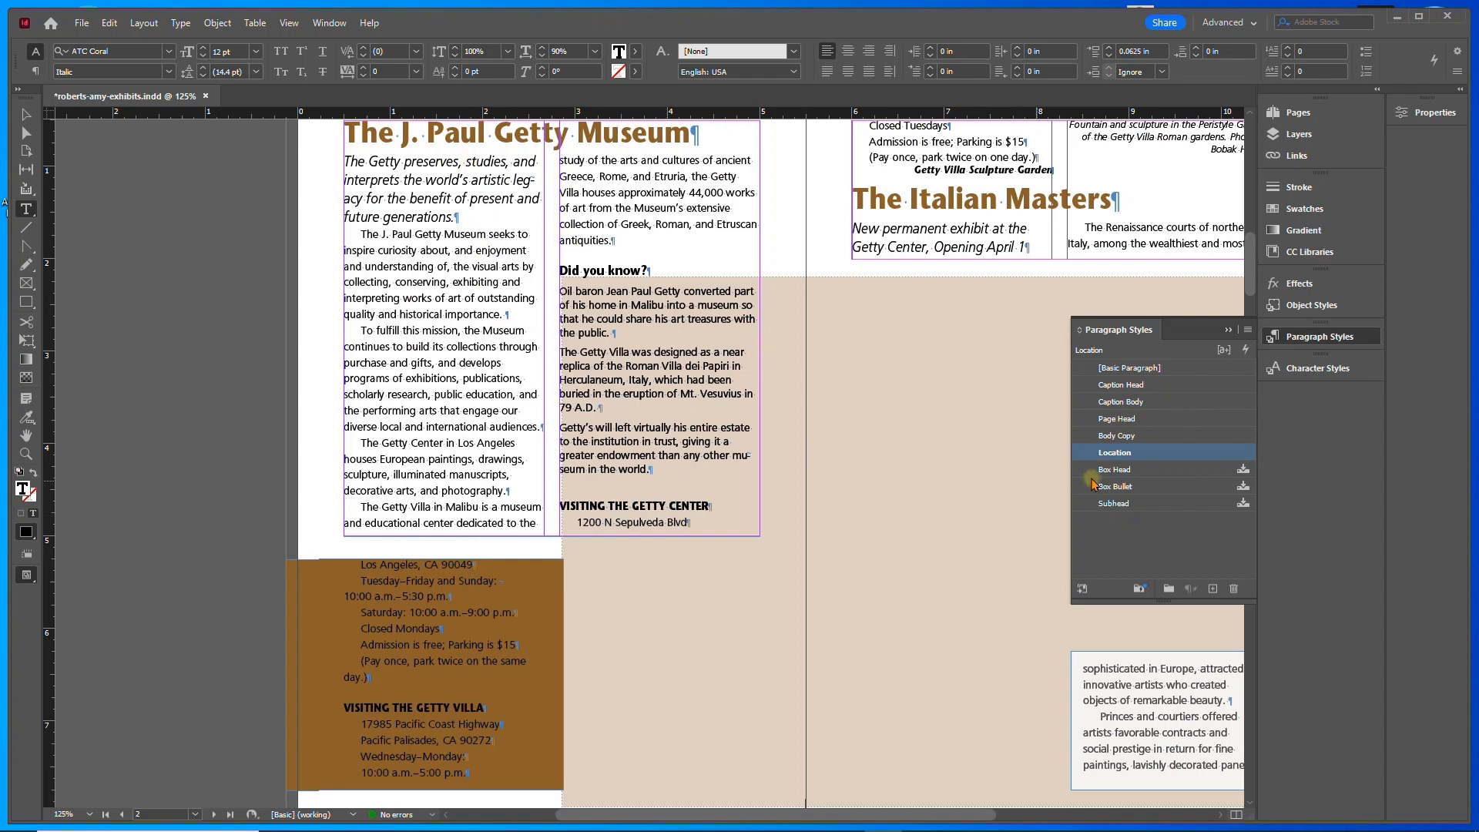
right_click(1104, 456)
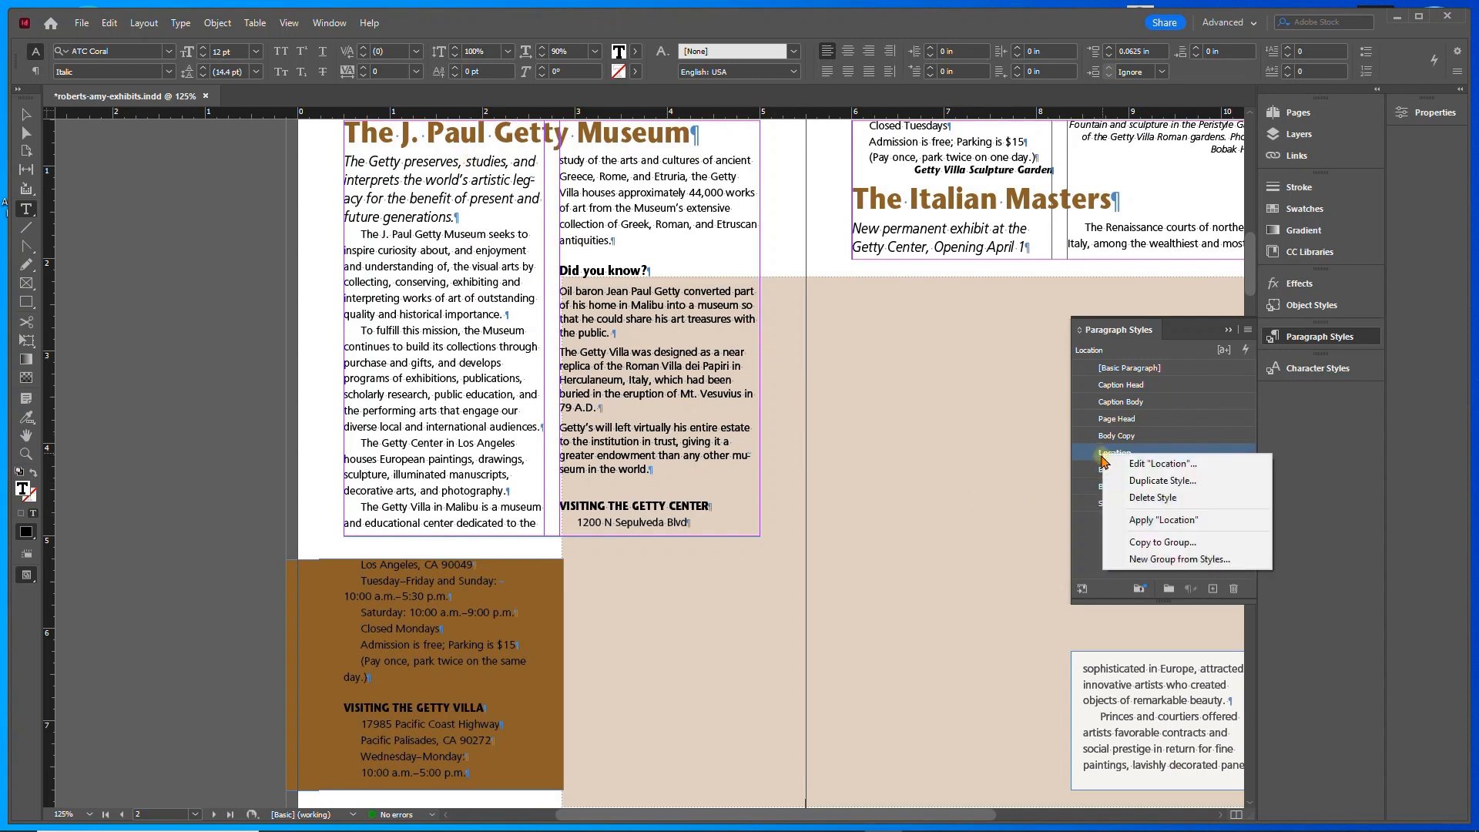
left_click(1142, 465)
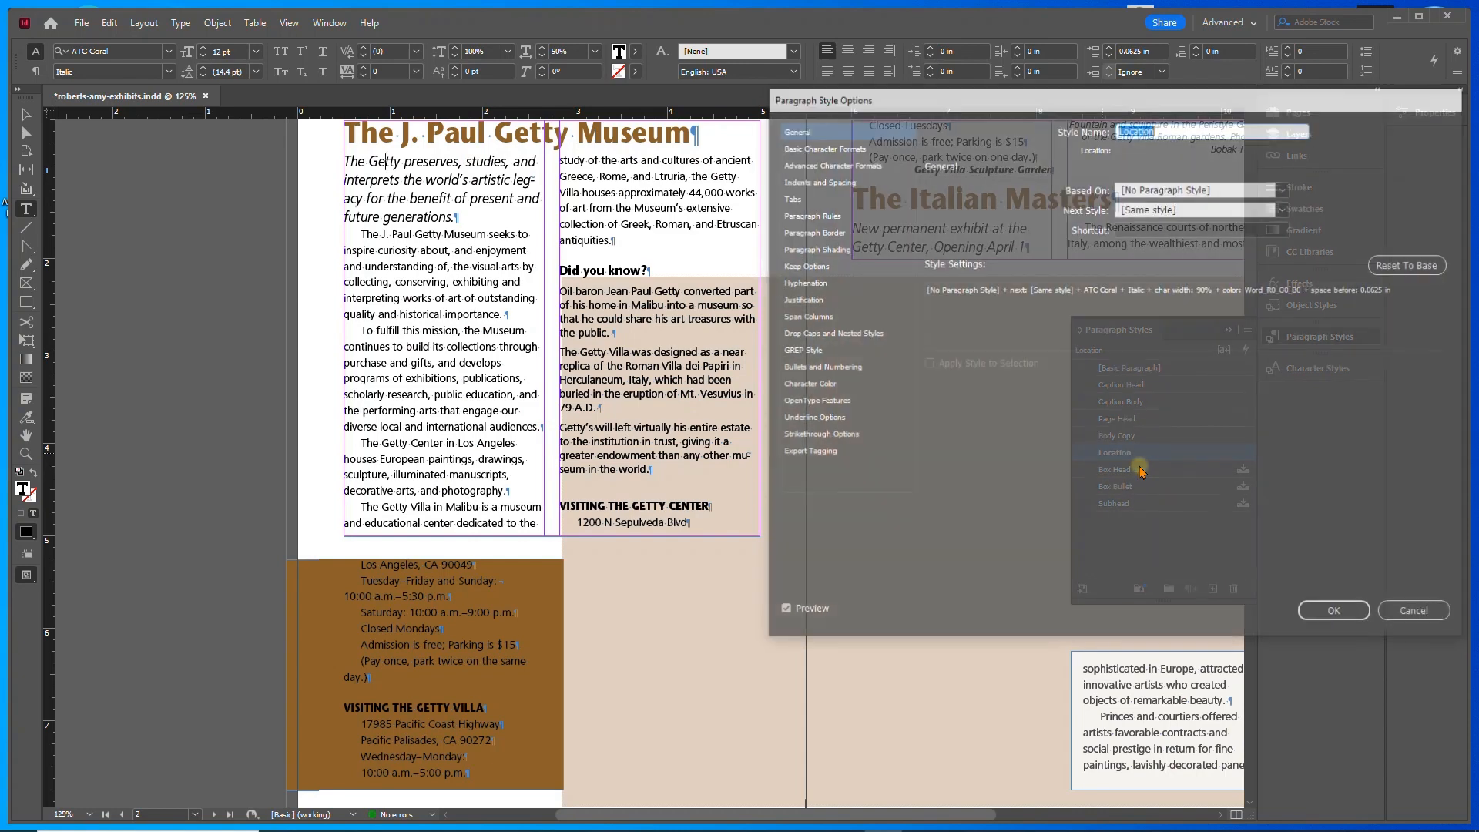
left_click_drag(1168, 109, 1107, 205)
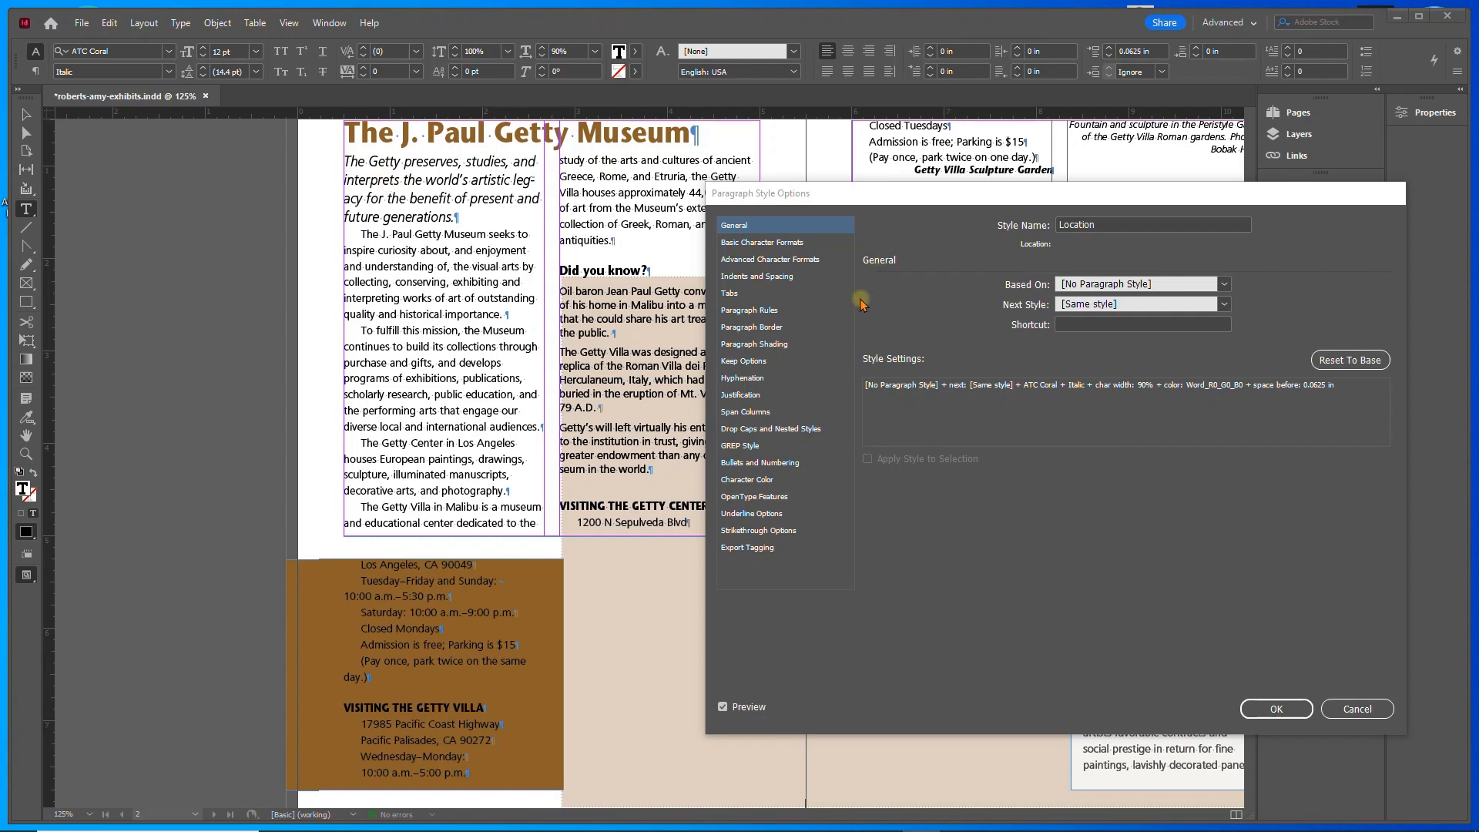
left_click(747, 419)
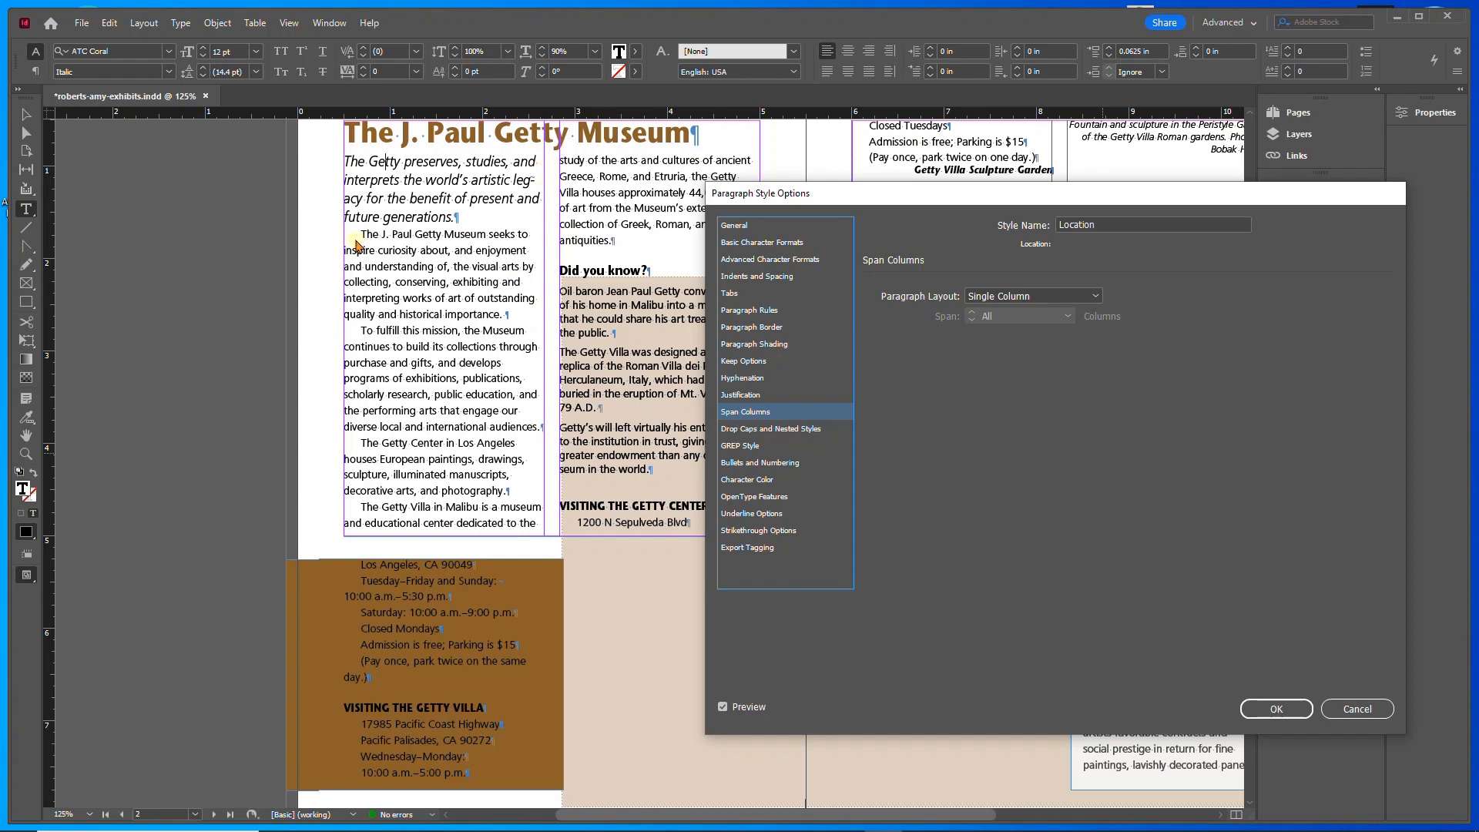
left_click(1073, 295)
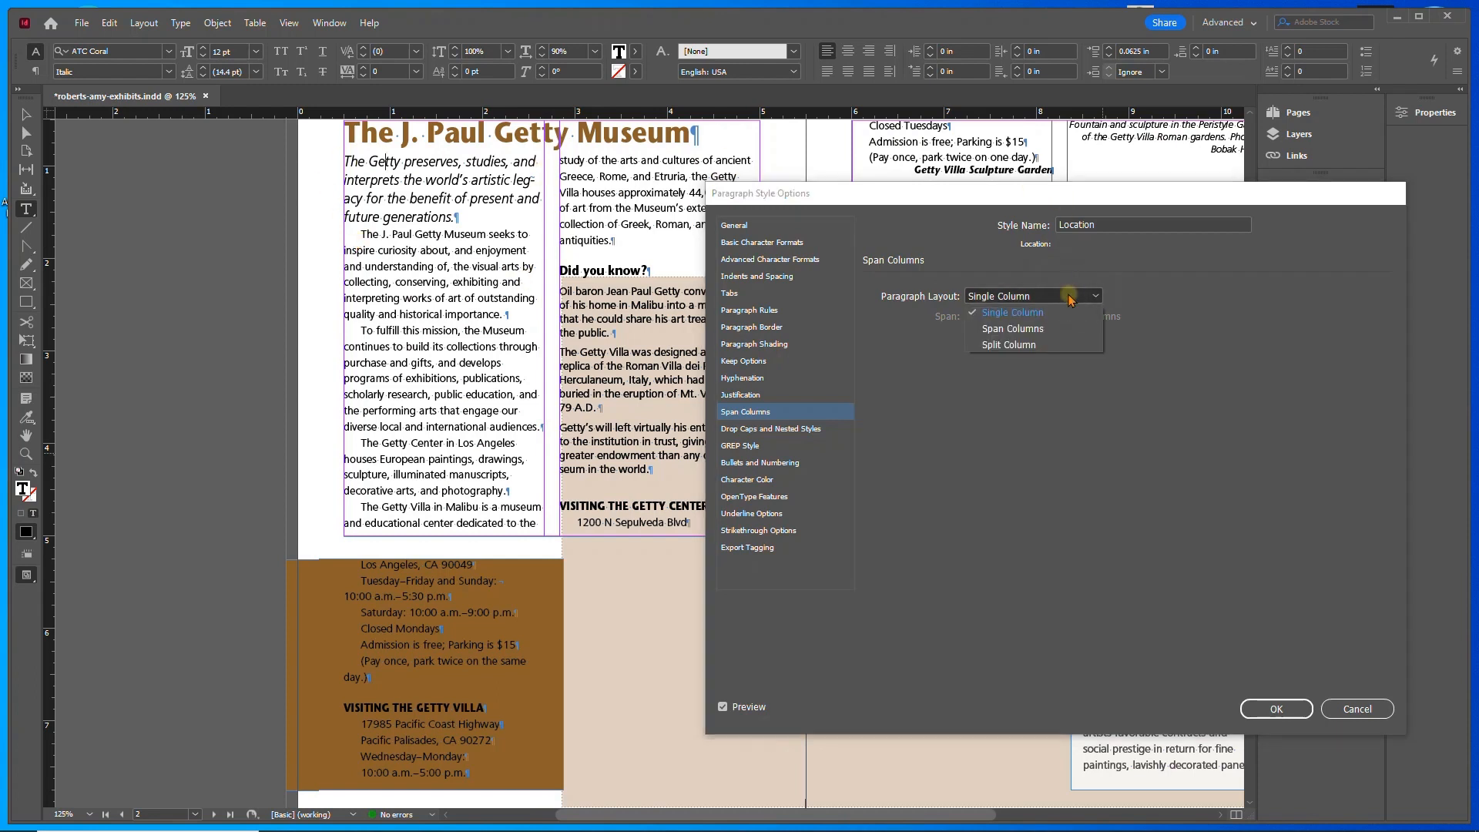
left_click(1058, 330)
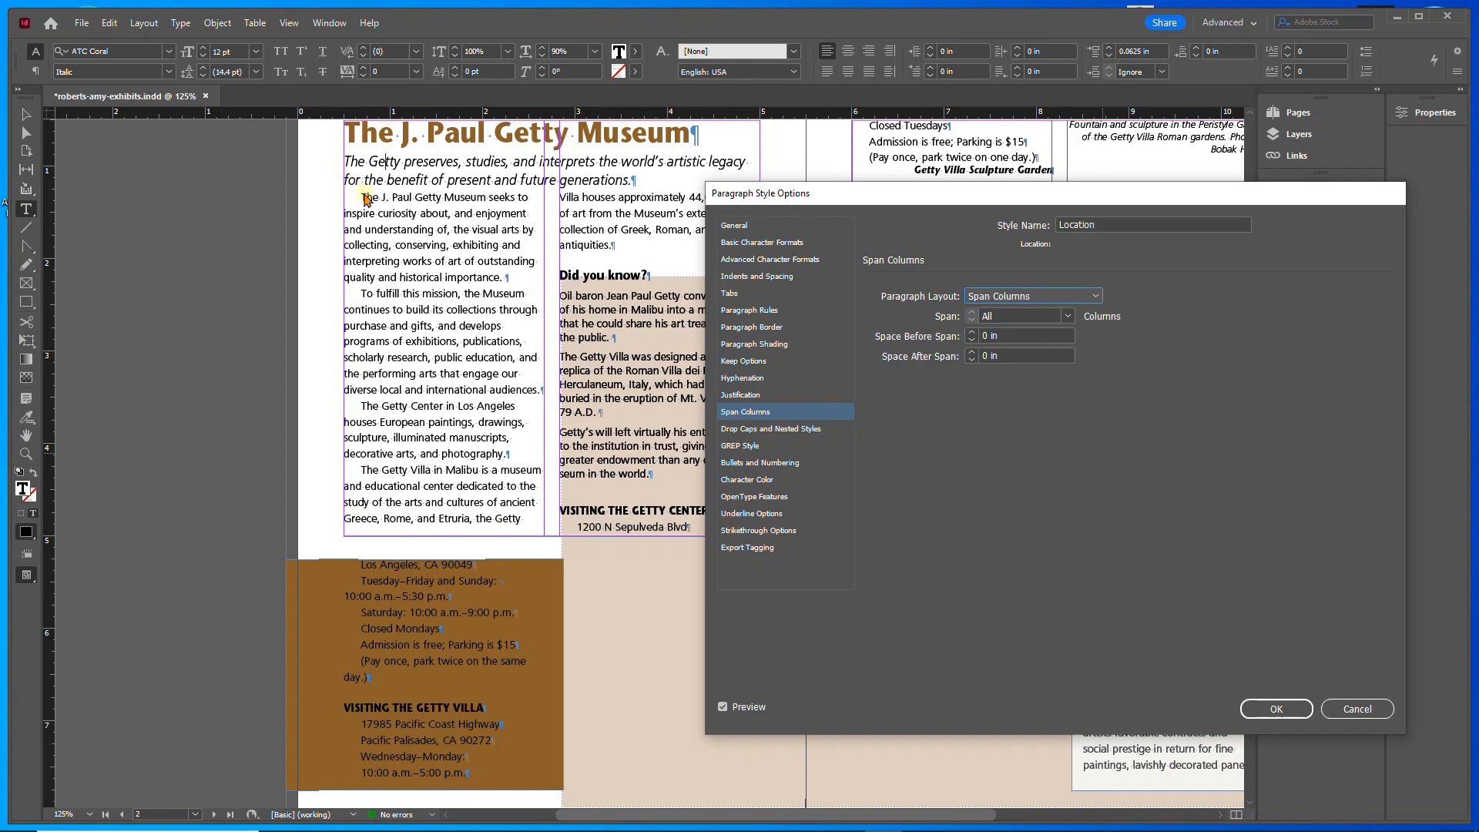
left_click(972, 353)
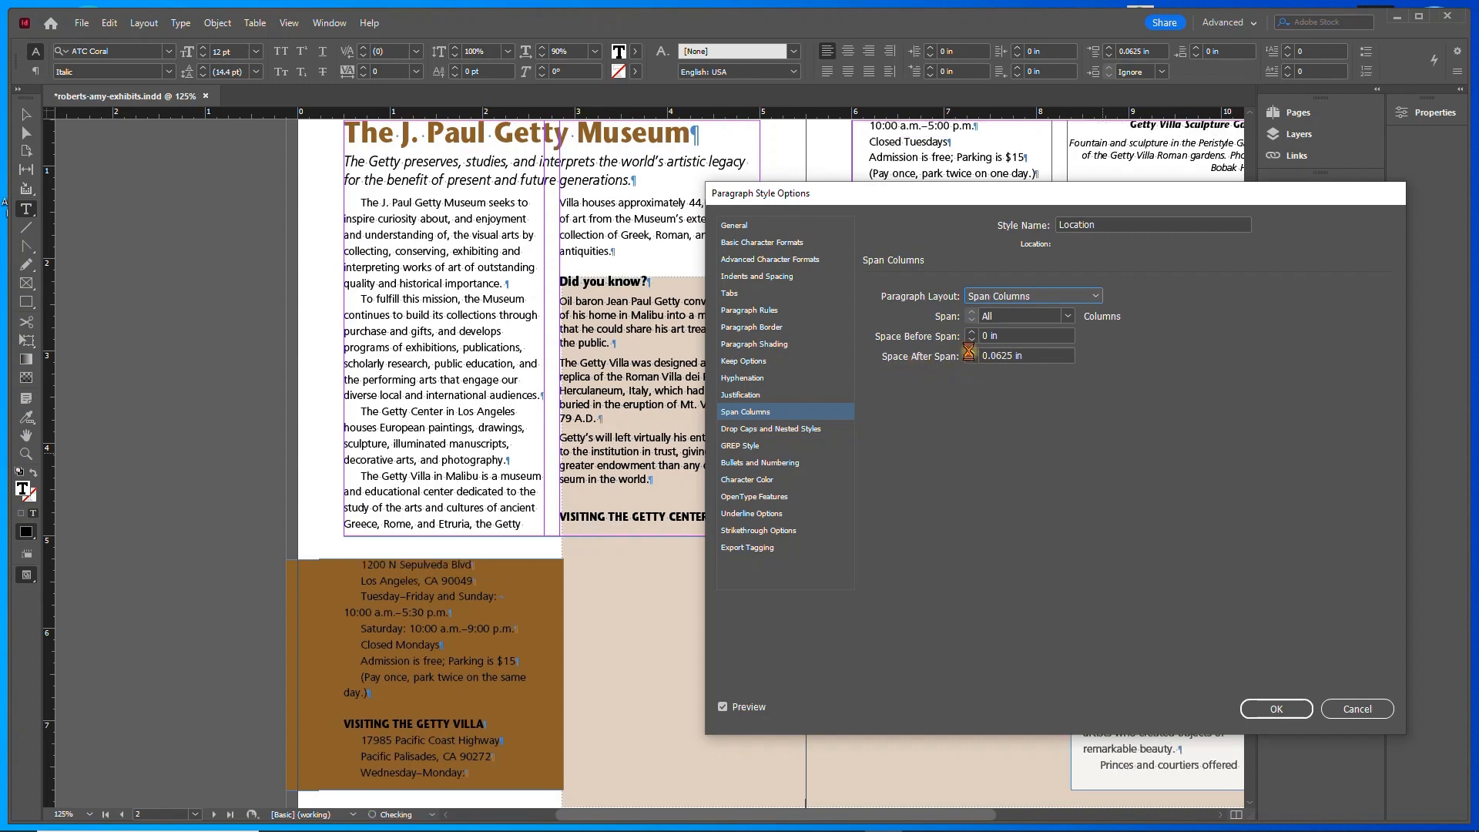
left_click(972, 353)
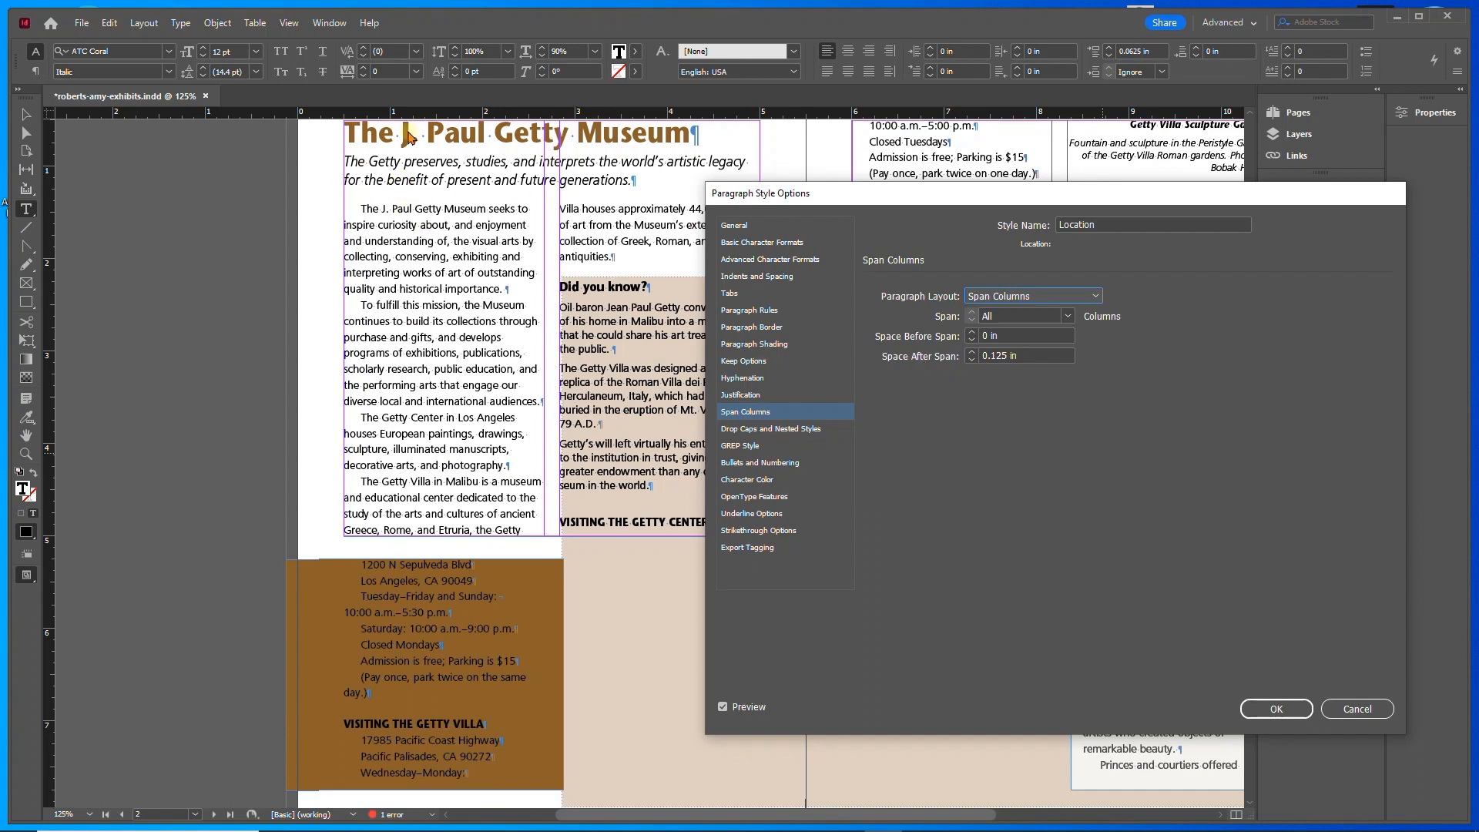
- Turn on a paragraph rule below in the Location style and set its weight to 4 pt
left_click(732, 310)
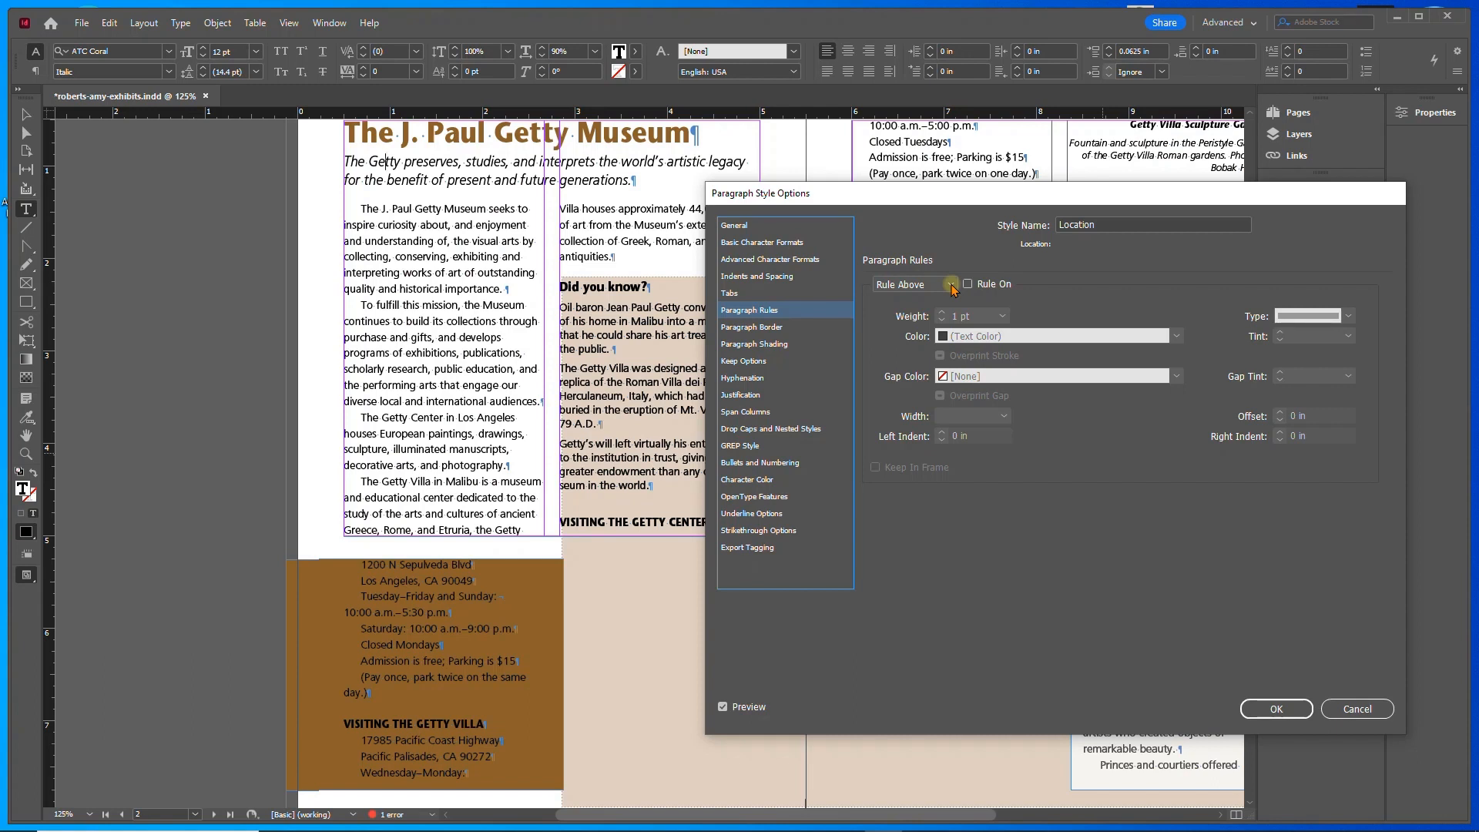
left_click(953, 289)
left_click(928, 302)
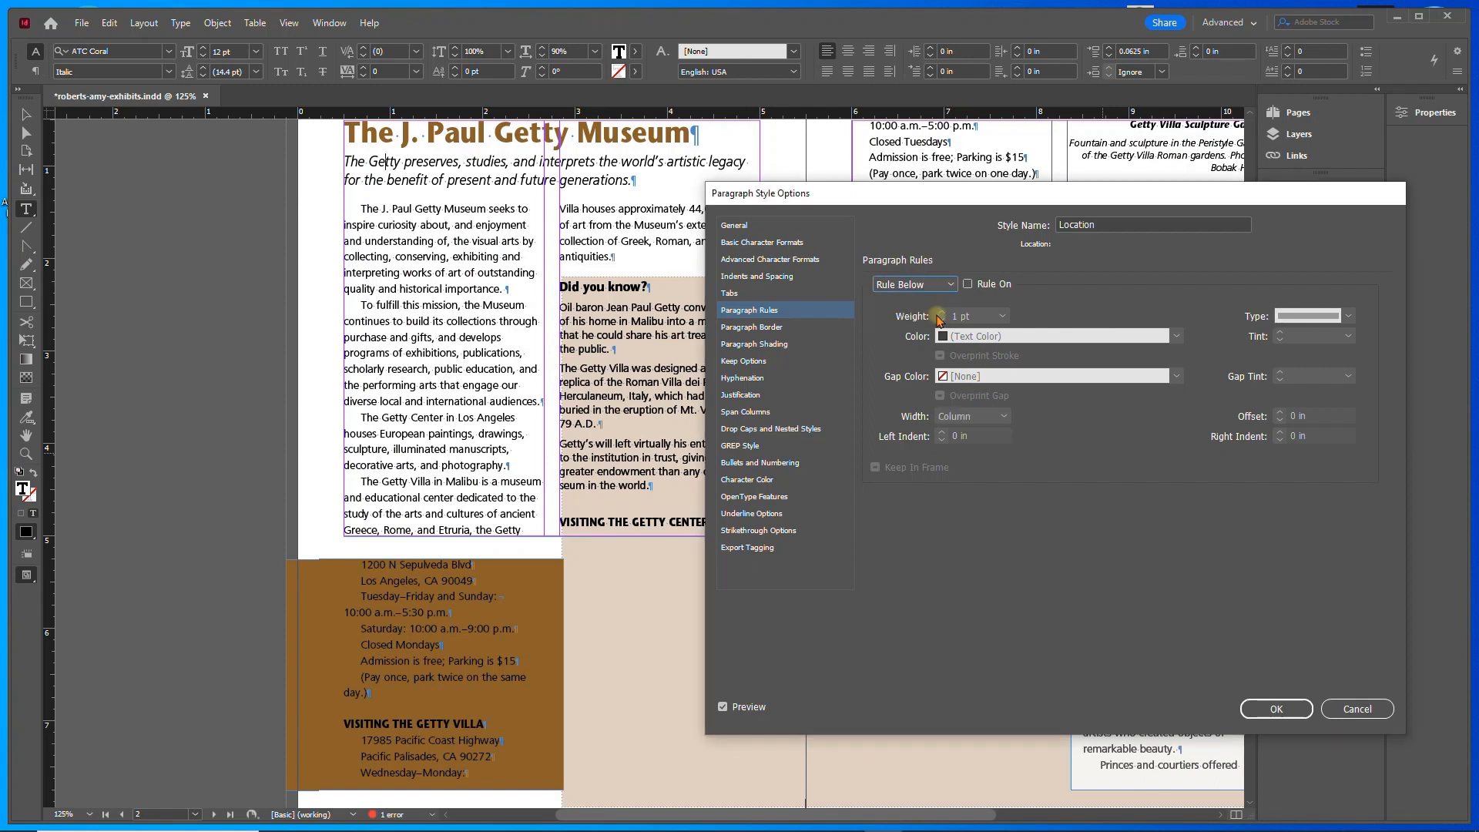
left_click(969, 284)
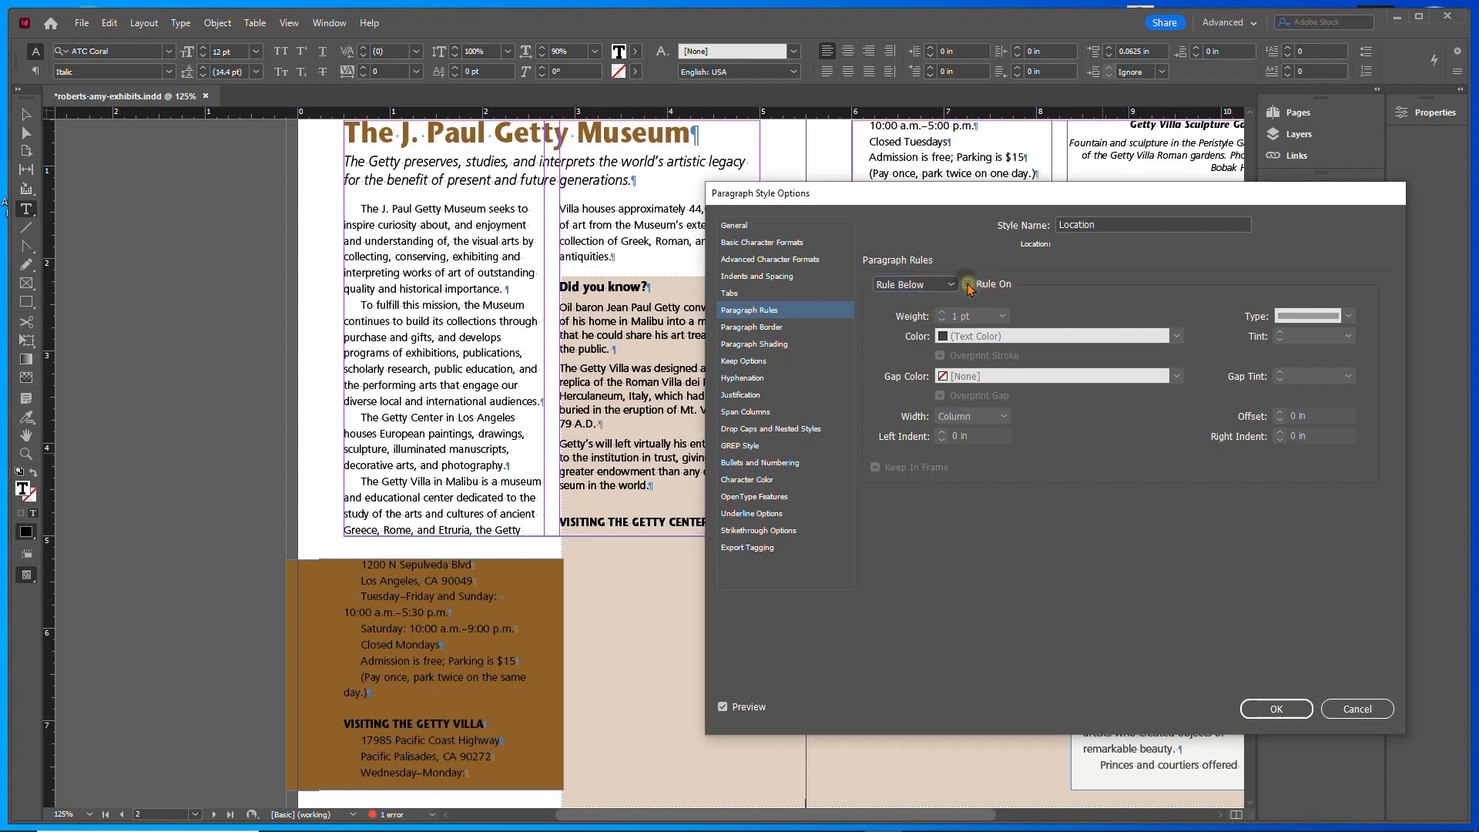
left_click(941, 312)
left_click(941, 312)
left_click(942, 312)
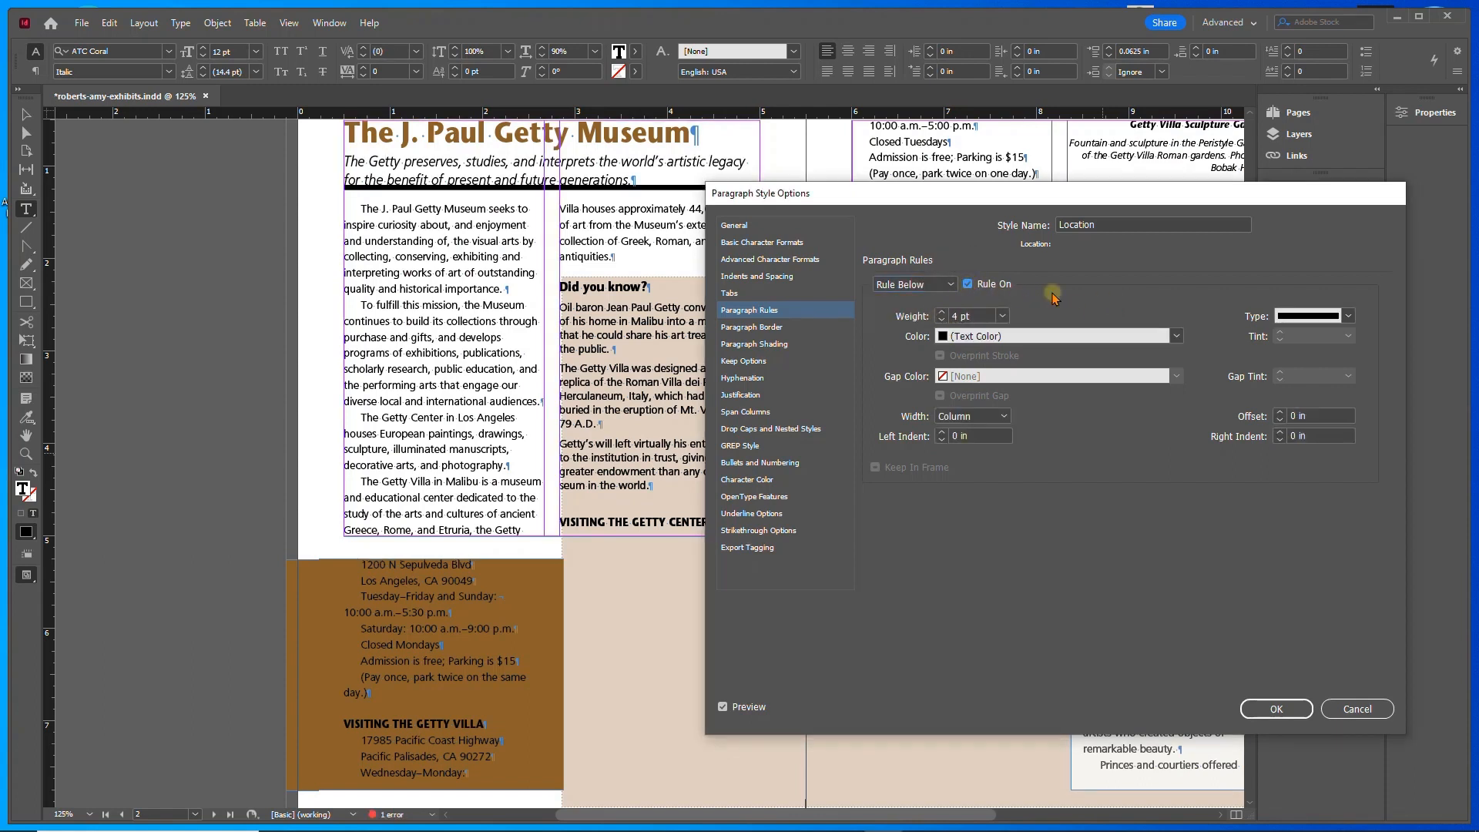
- Give the Location style's rule below the White Diamond type and a 0.0625 in offset, and save the document
left_click(1346, 317)
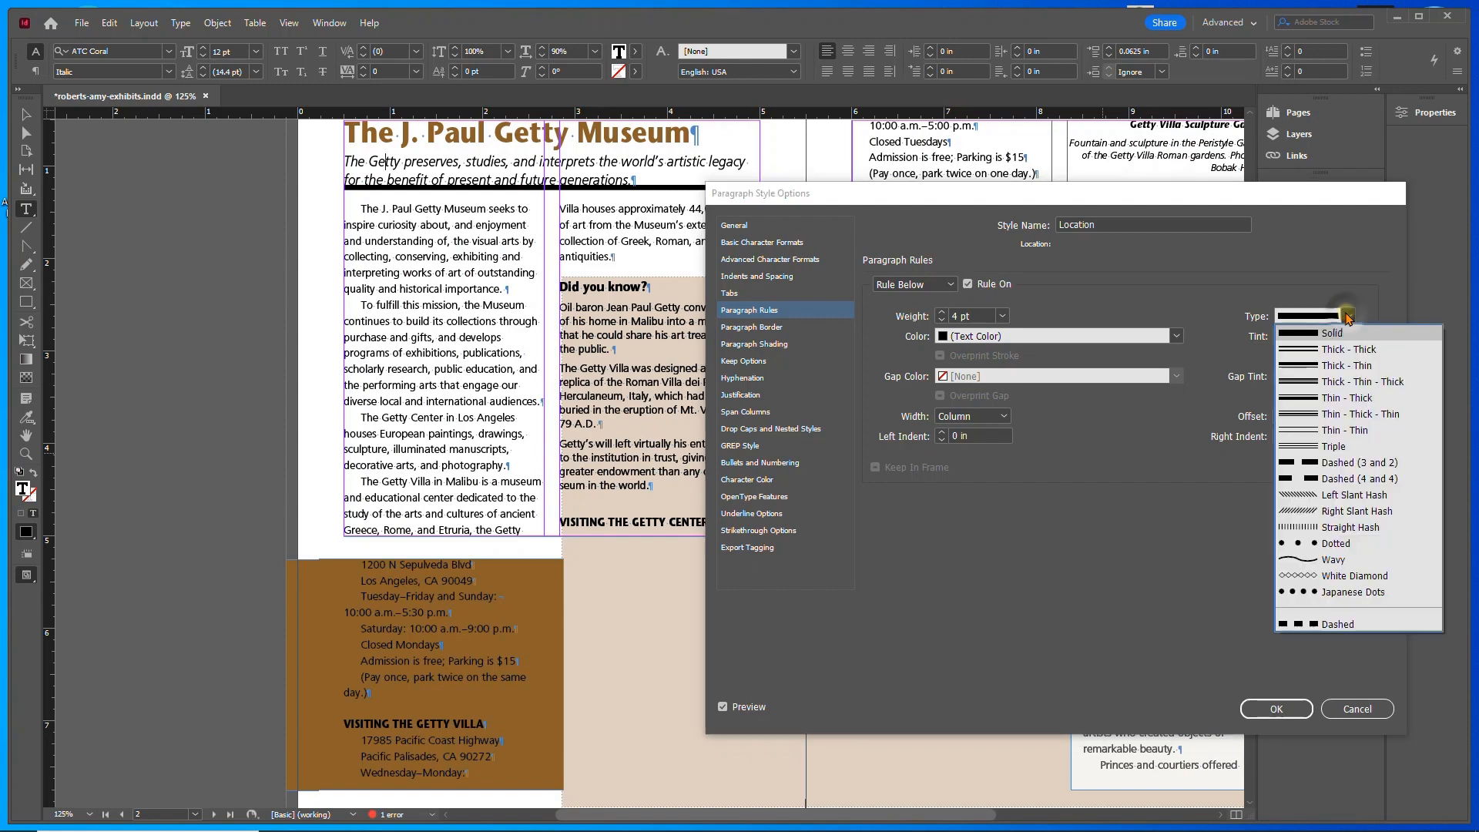
left_click(1355, 576)
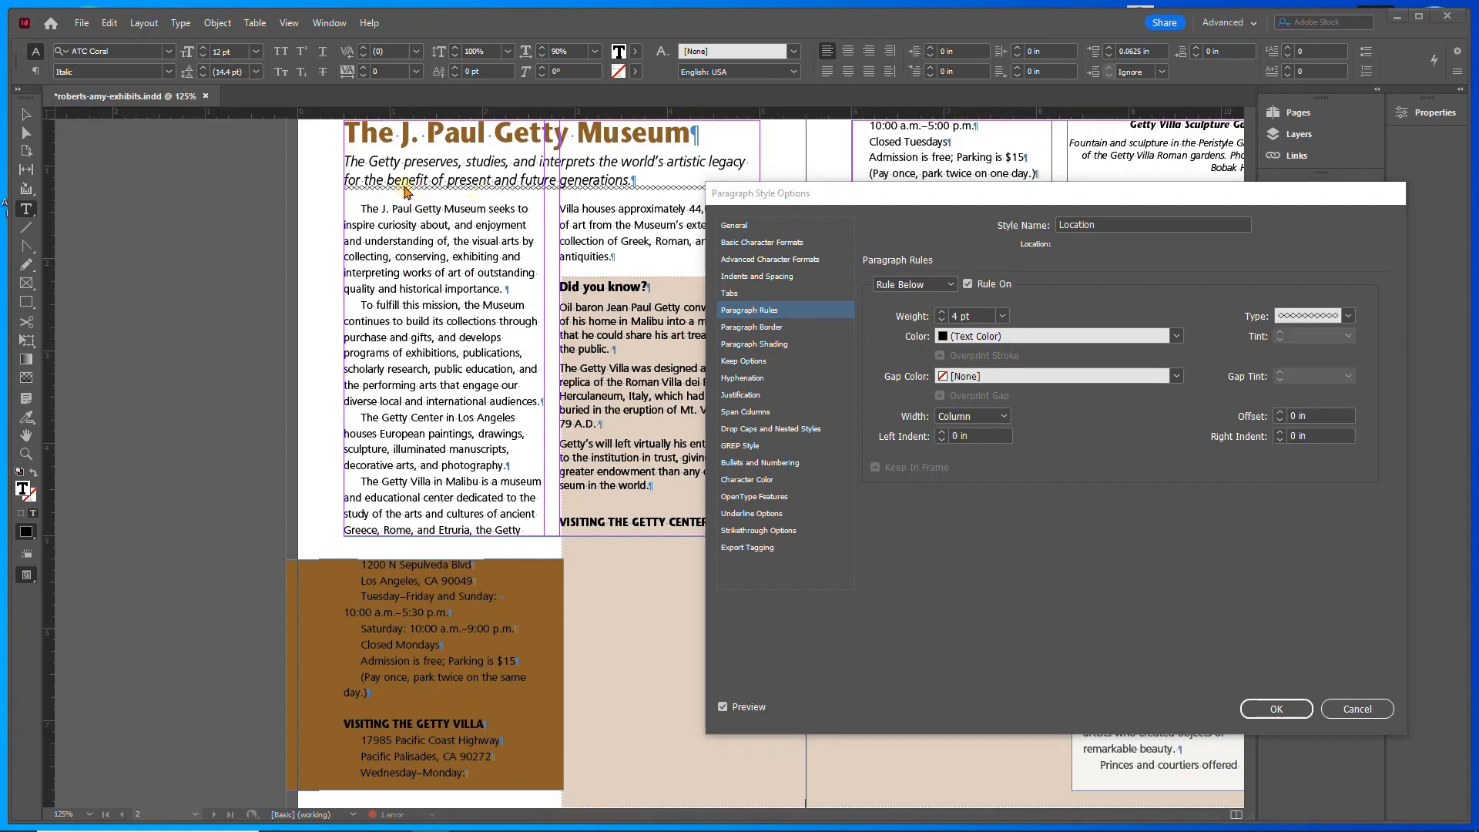
left_click(1280, 414)
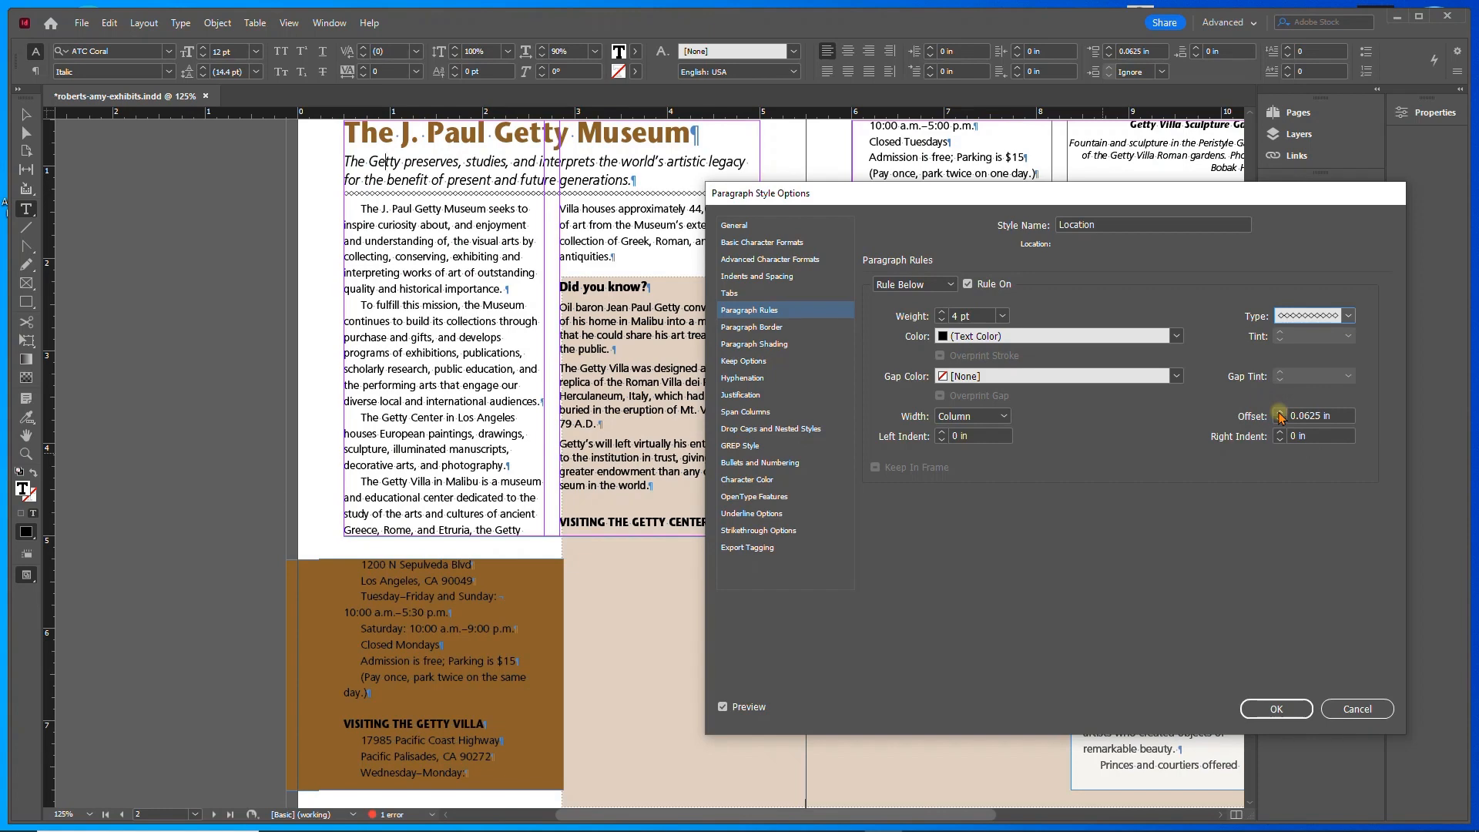
left_click(1276, 709)
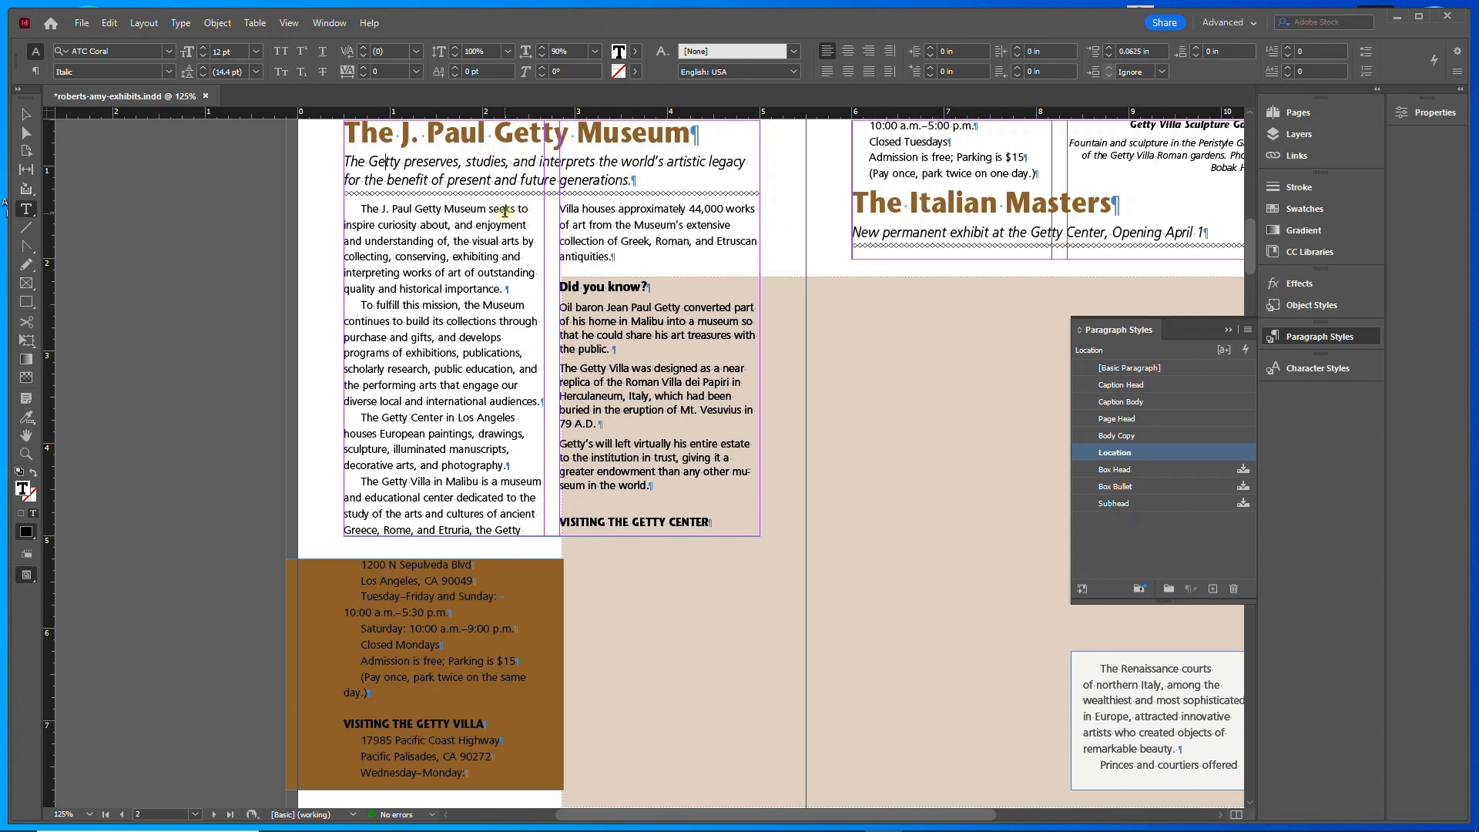
key("ctrl+s")
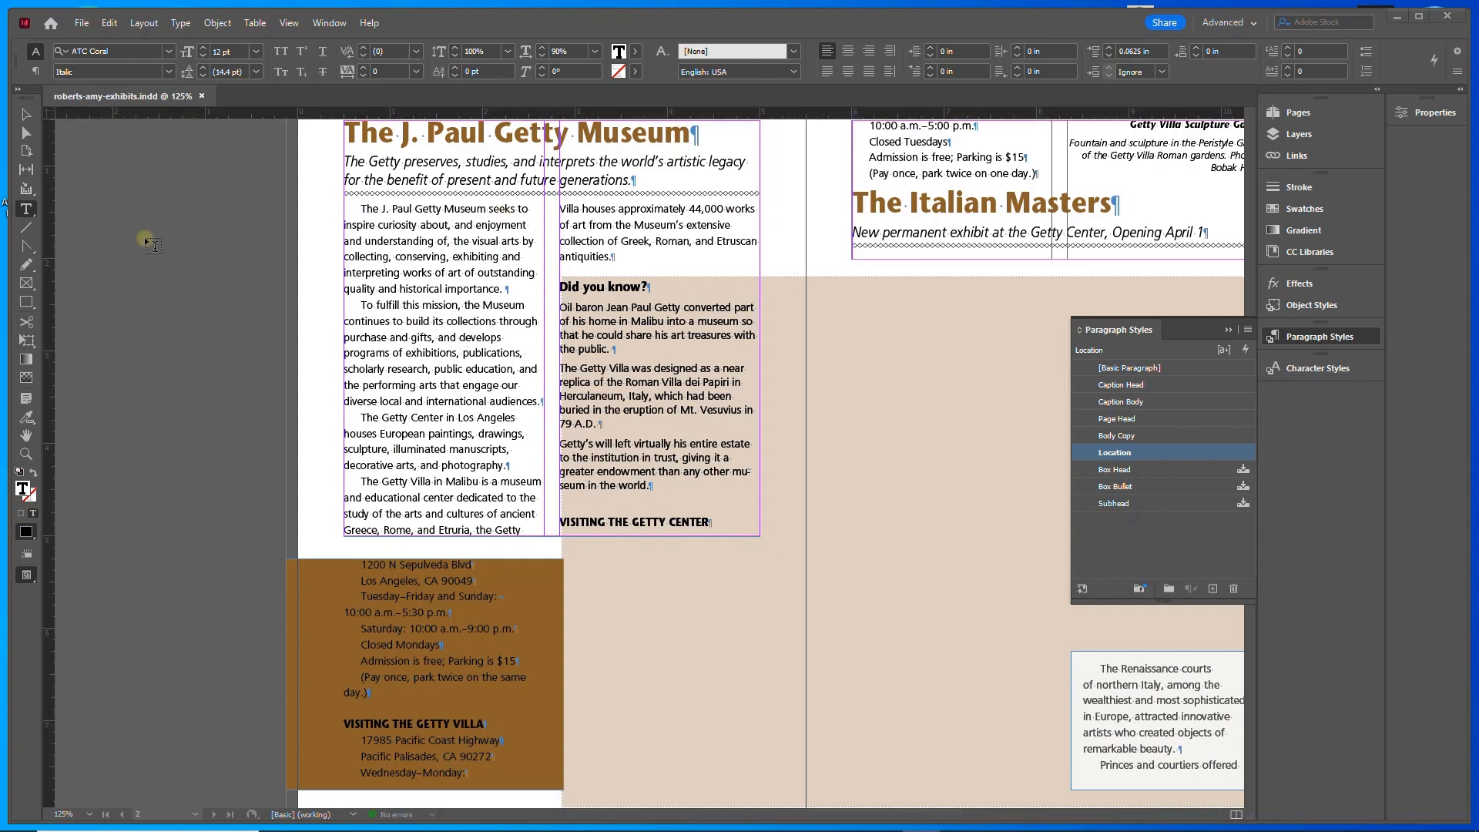
- With nothing selected, edit the Page Head paragraph style's keep options so its paragraphs start on the next even page
left_click(26, 114)
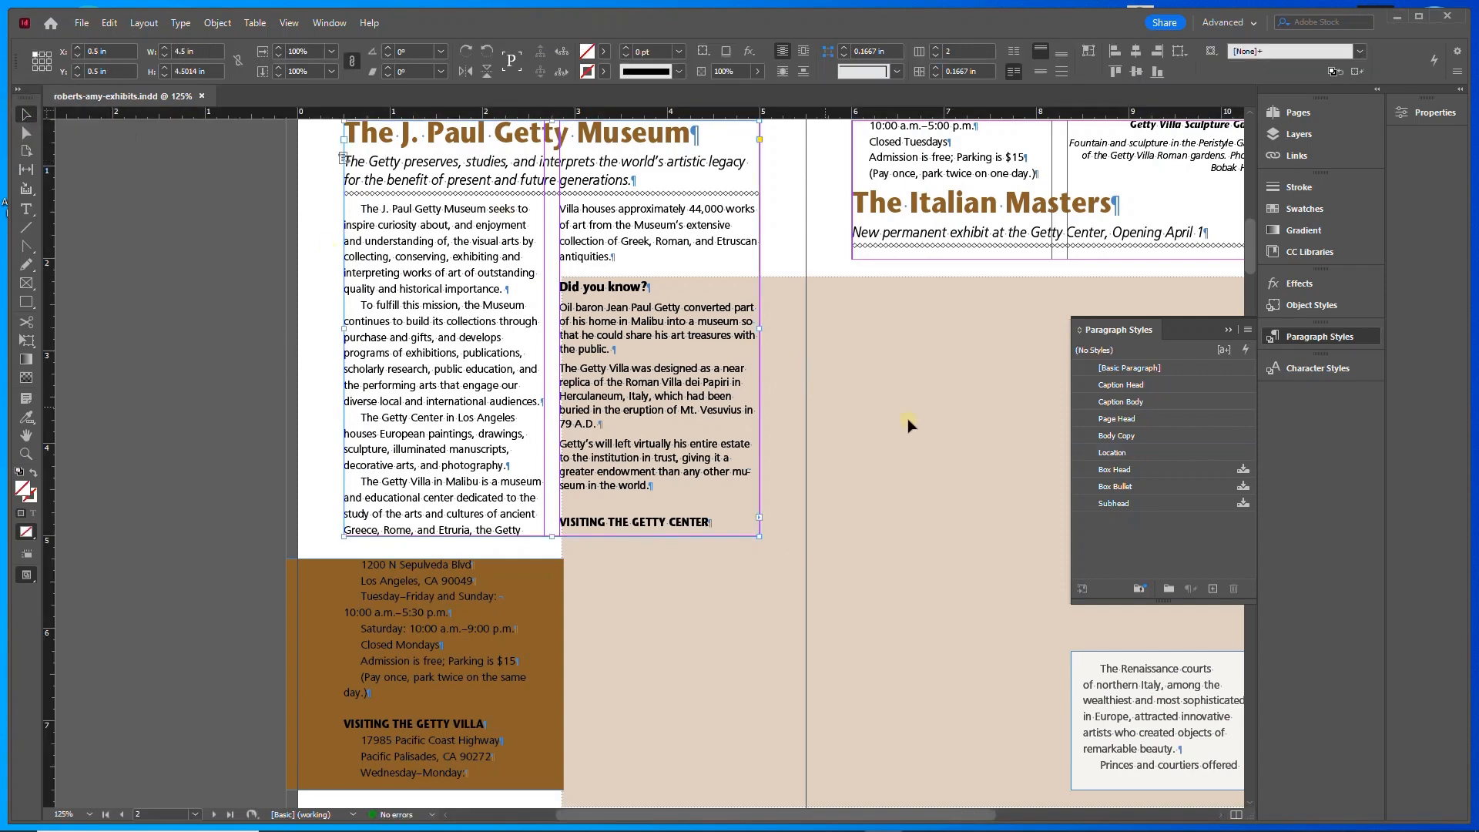
left_click_drag(890, 407, 684, 340)
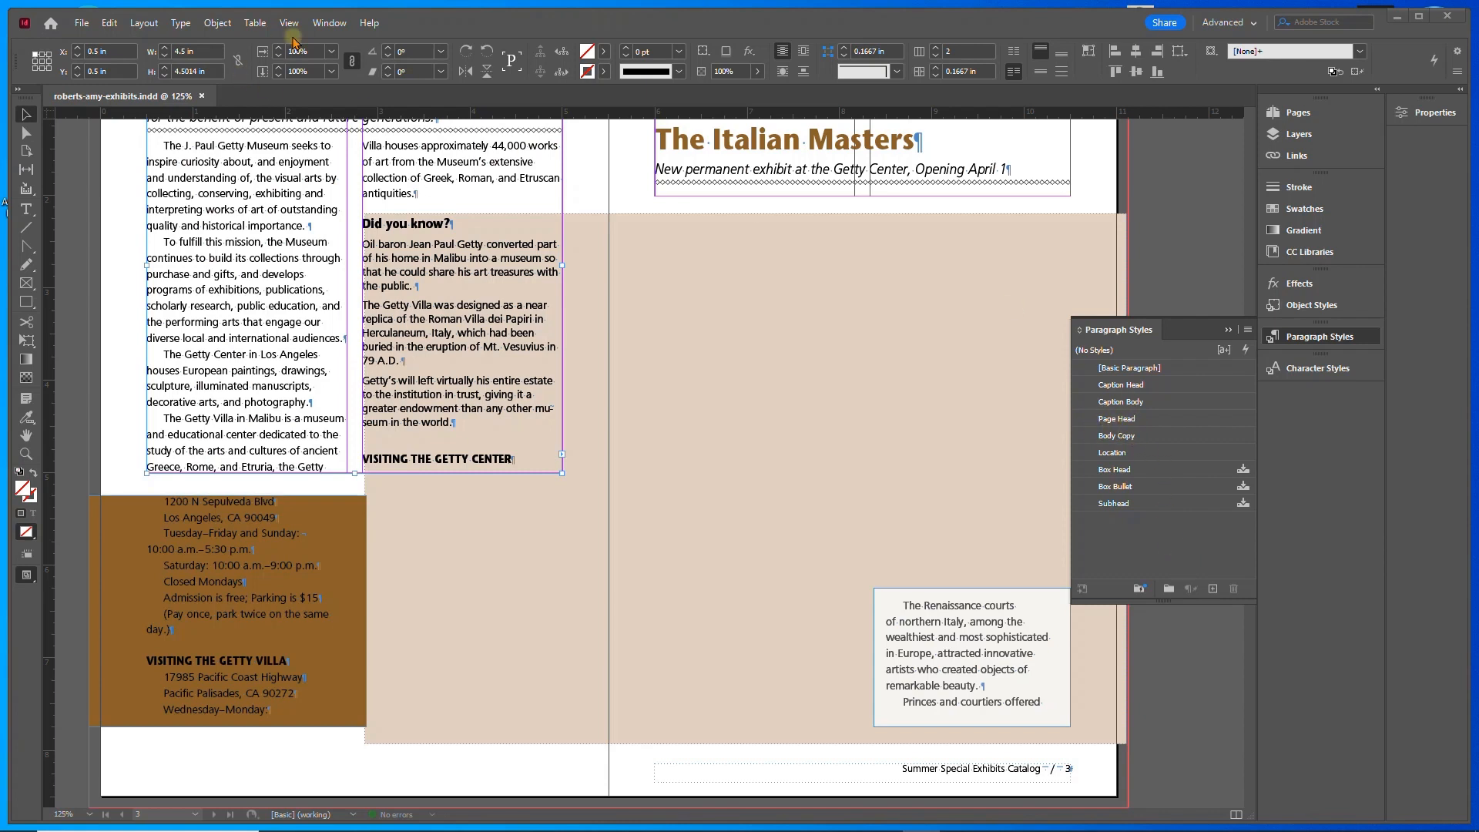
left_click(1196, 197)
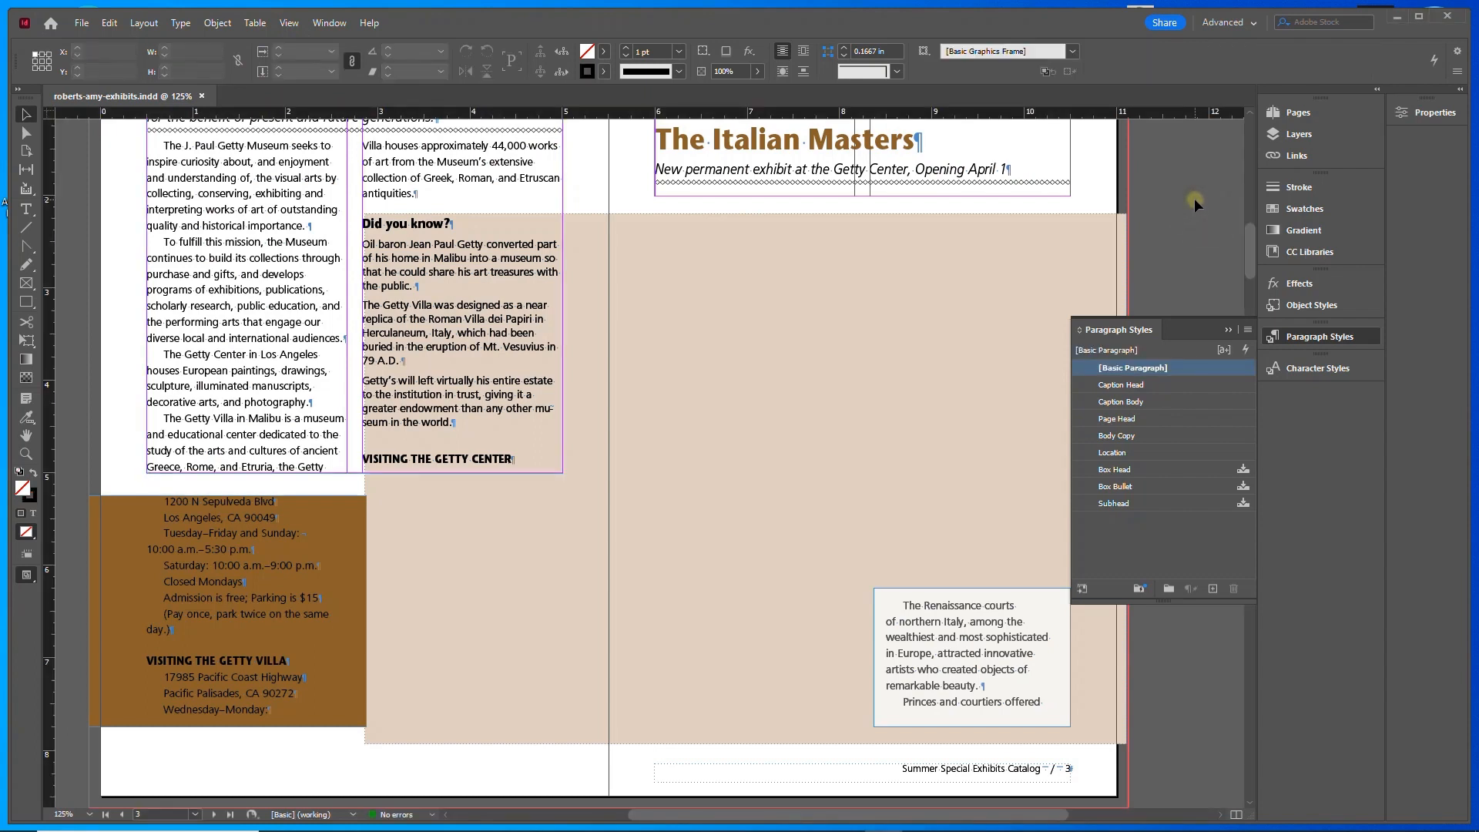
left_click(1125, 421)
right_click(1123, 423)
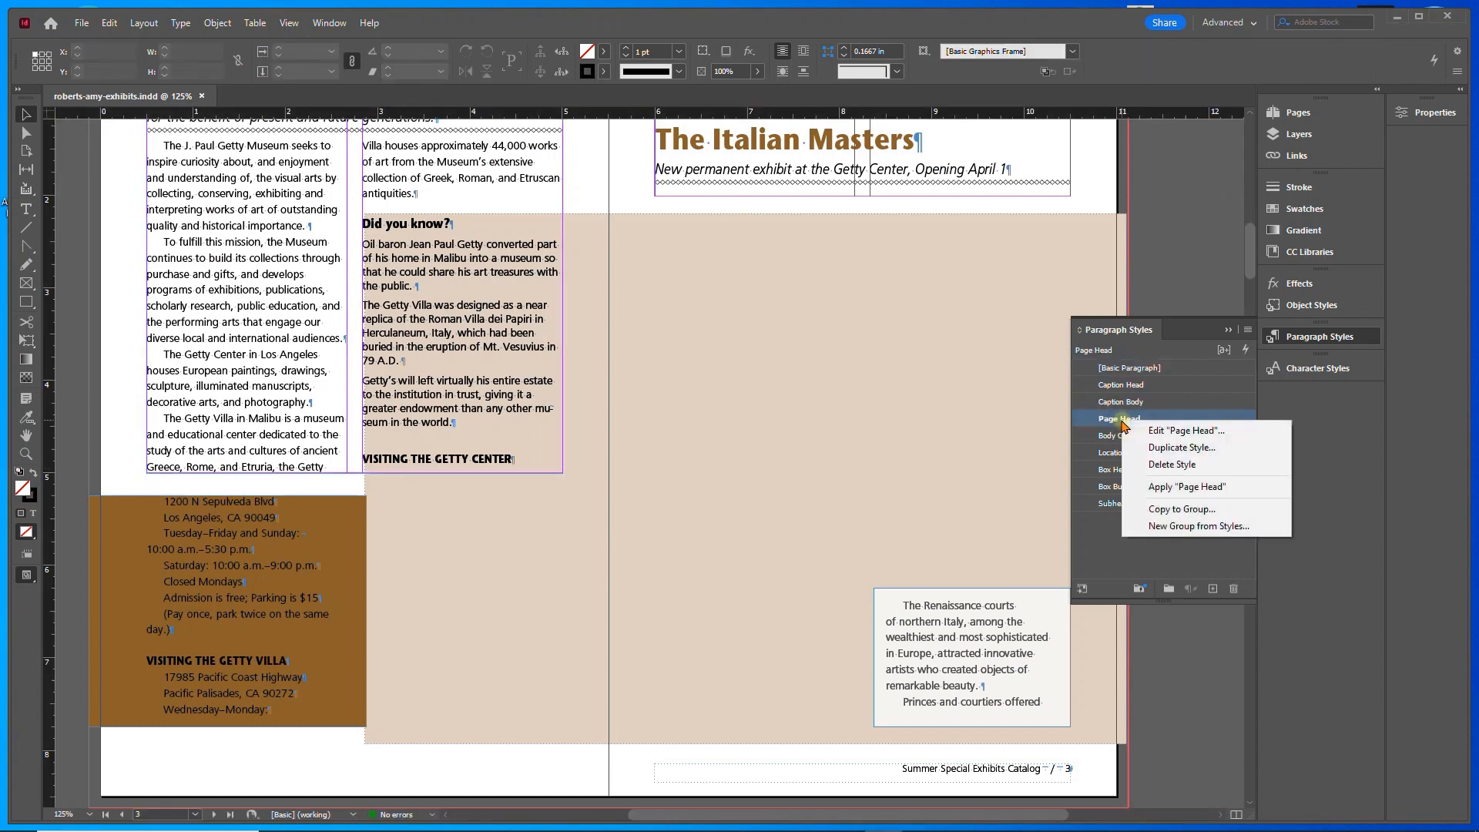
left_click(1153, 433)
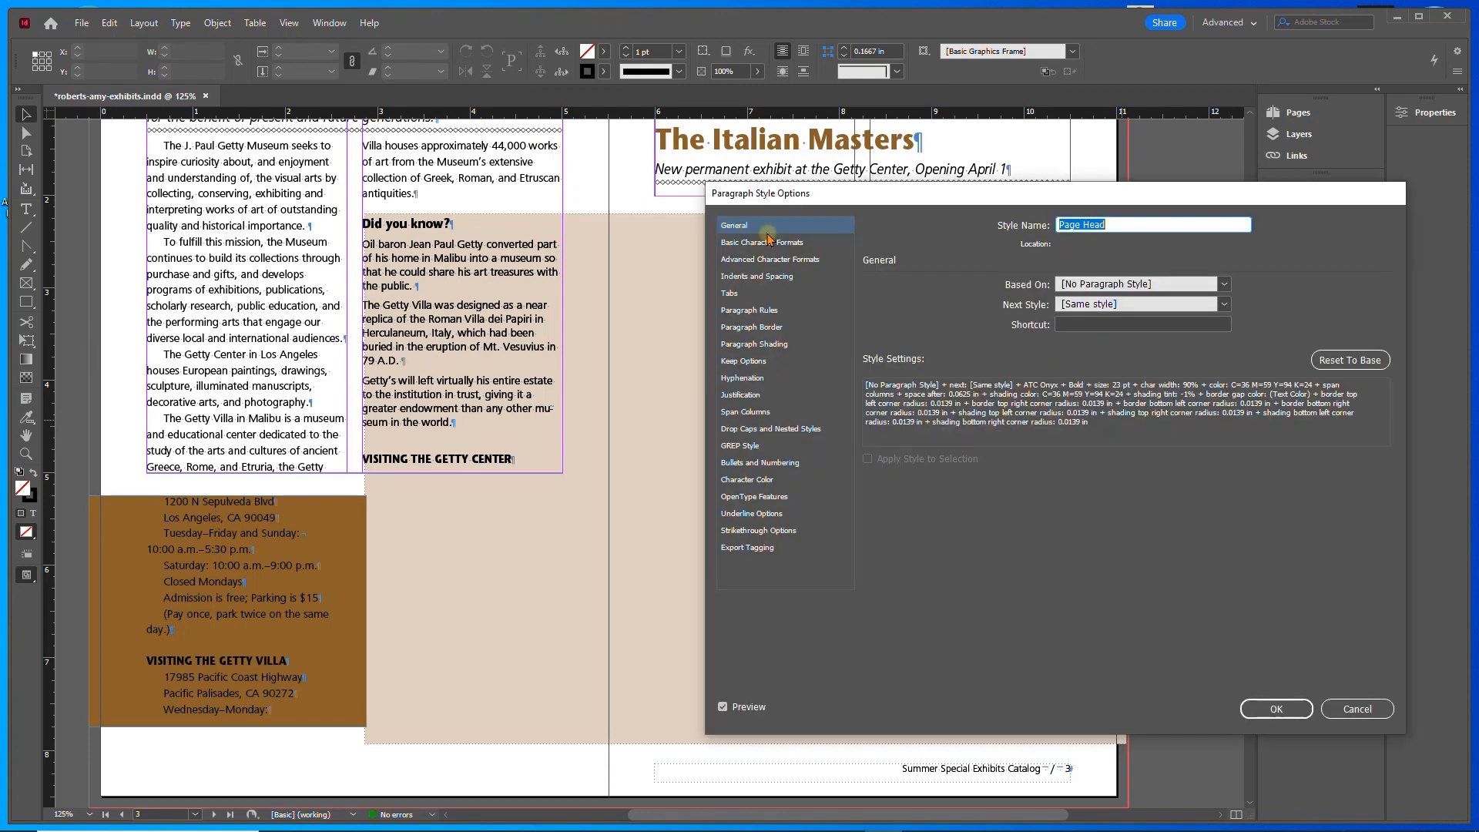
left_click(740, 362)
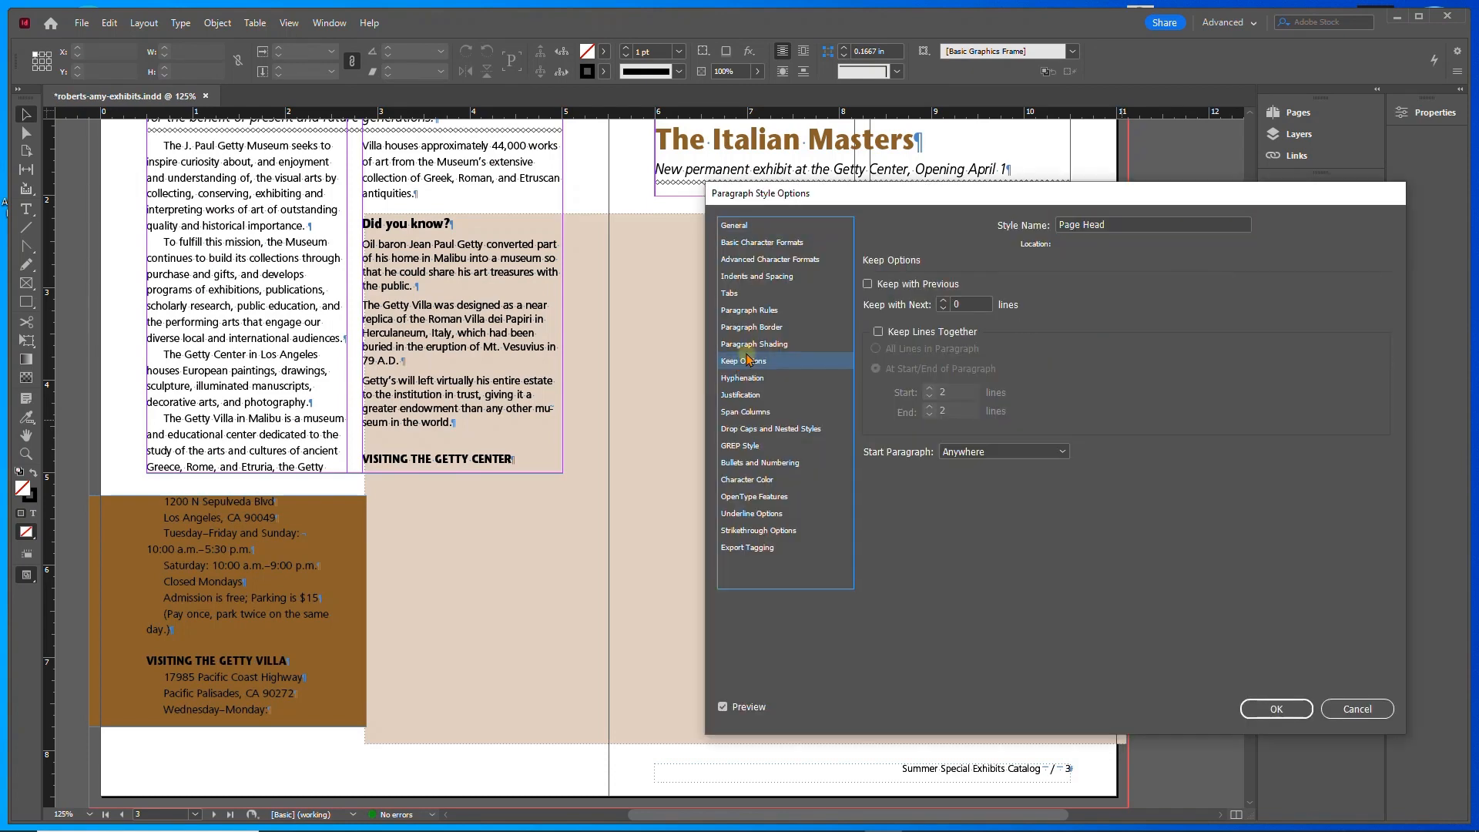
left_click(991, 455)
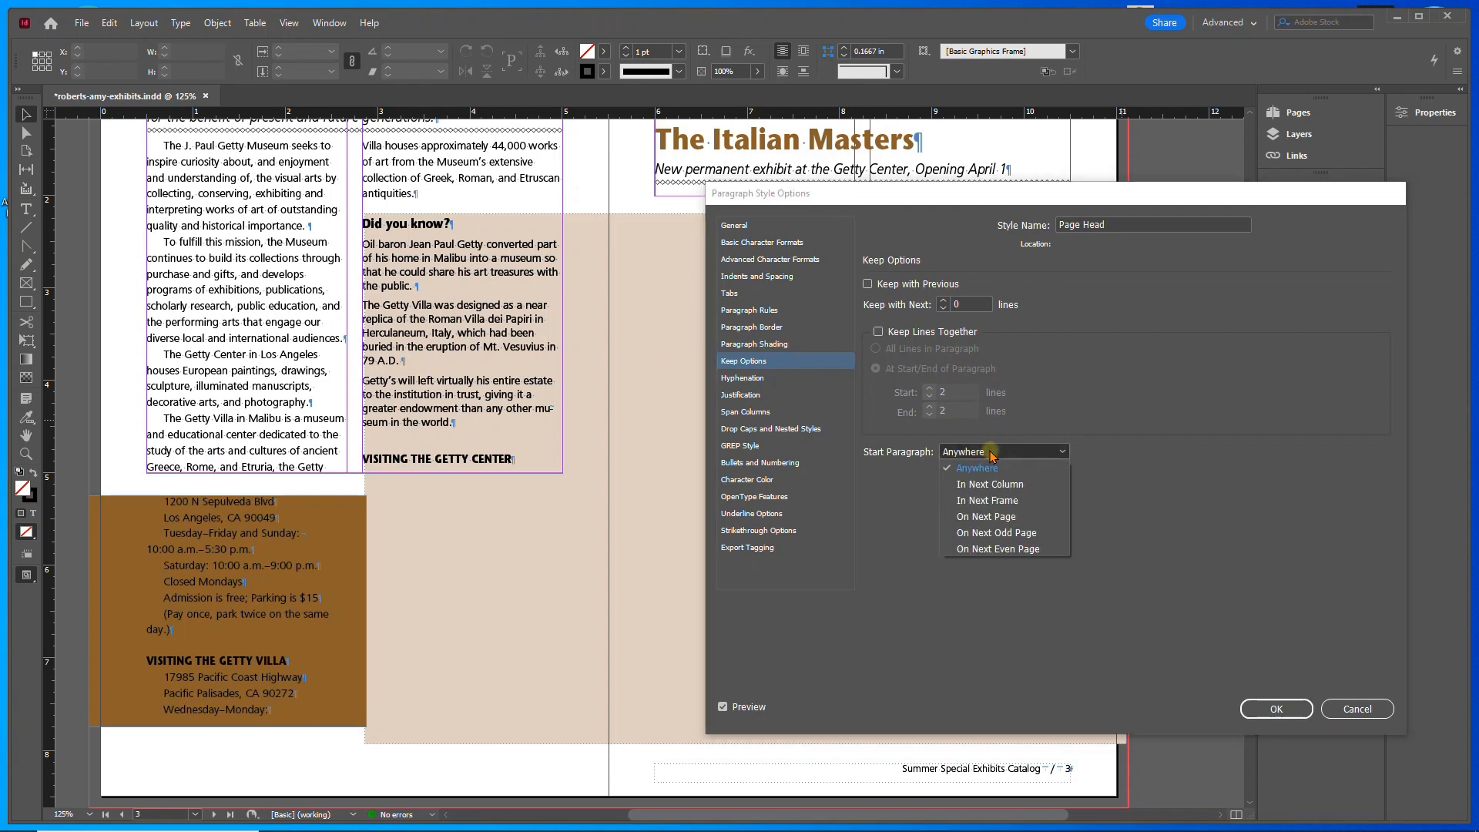
left_click(1007, 550)
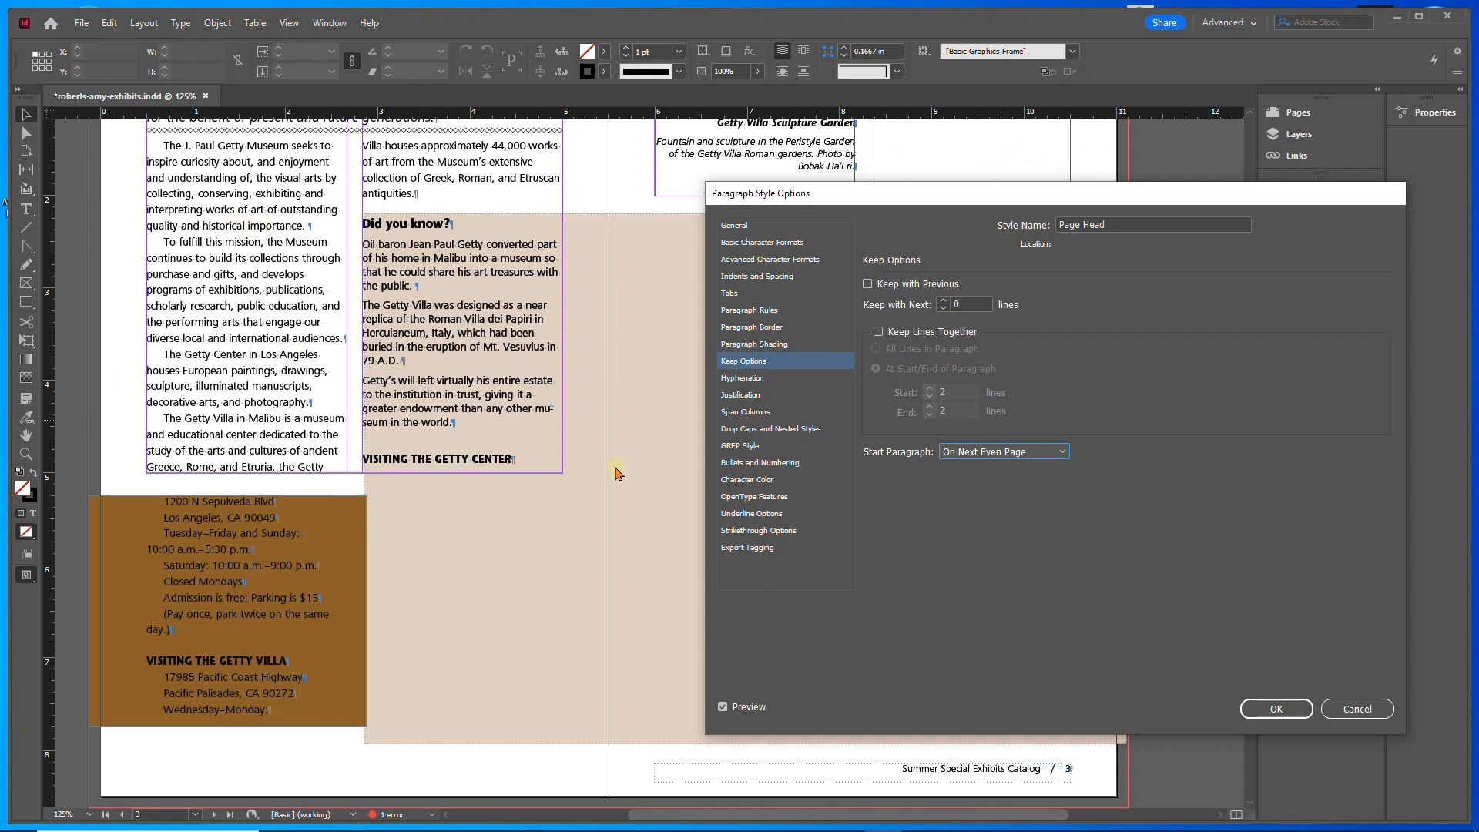
left_click(1268, 708)
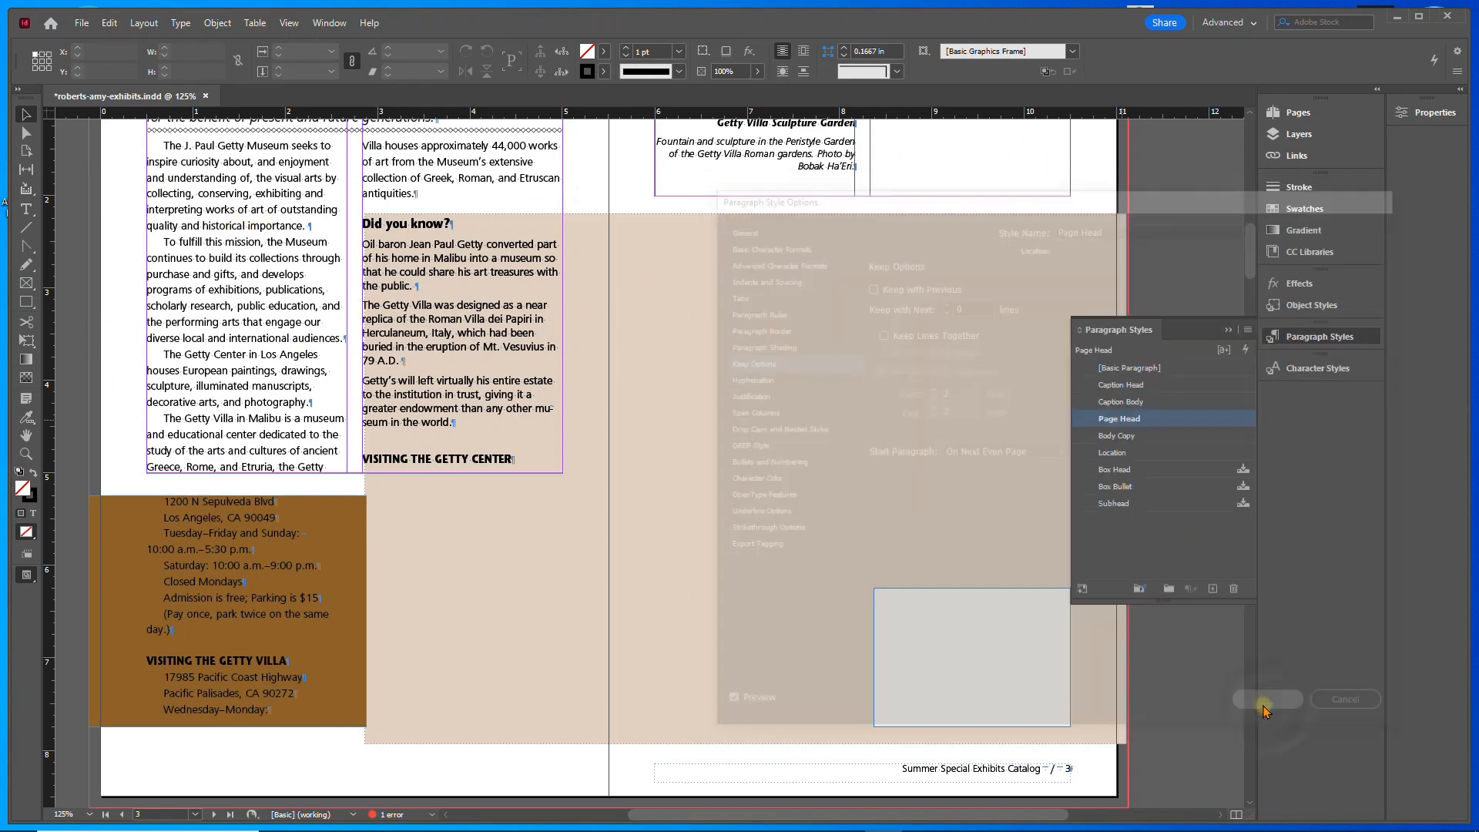
- Review the catalog spreads to check where each exhibit's page head starts
key("ctrl+minus")
key("ctrl+minus")
key("ctrl+minus")
key("ctrl+minus")
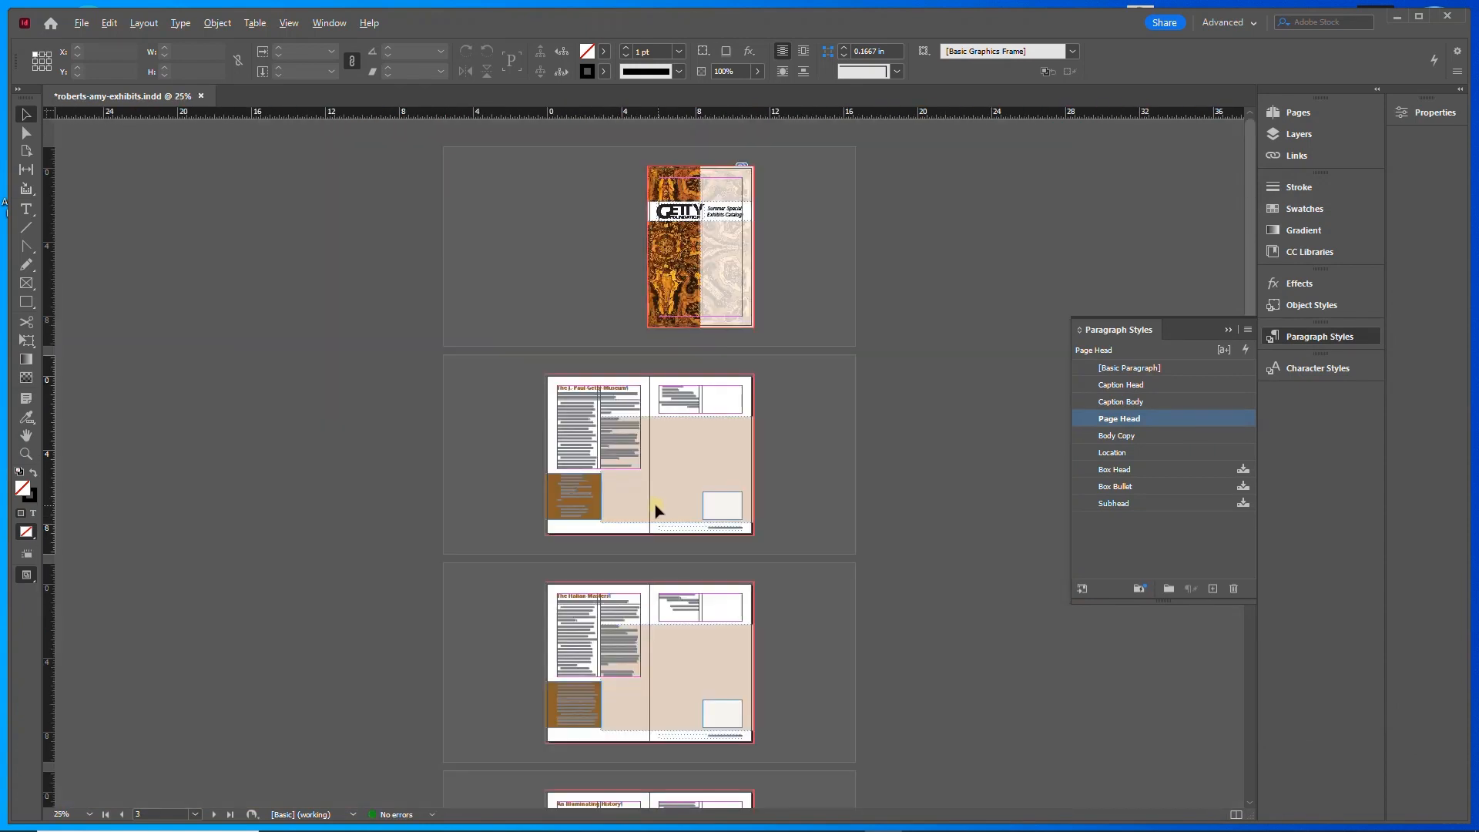
key("ctrl+equal")
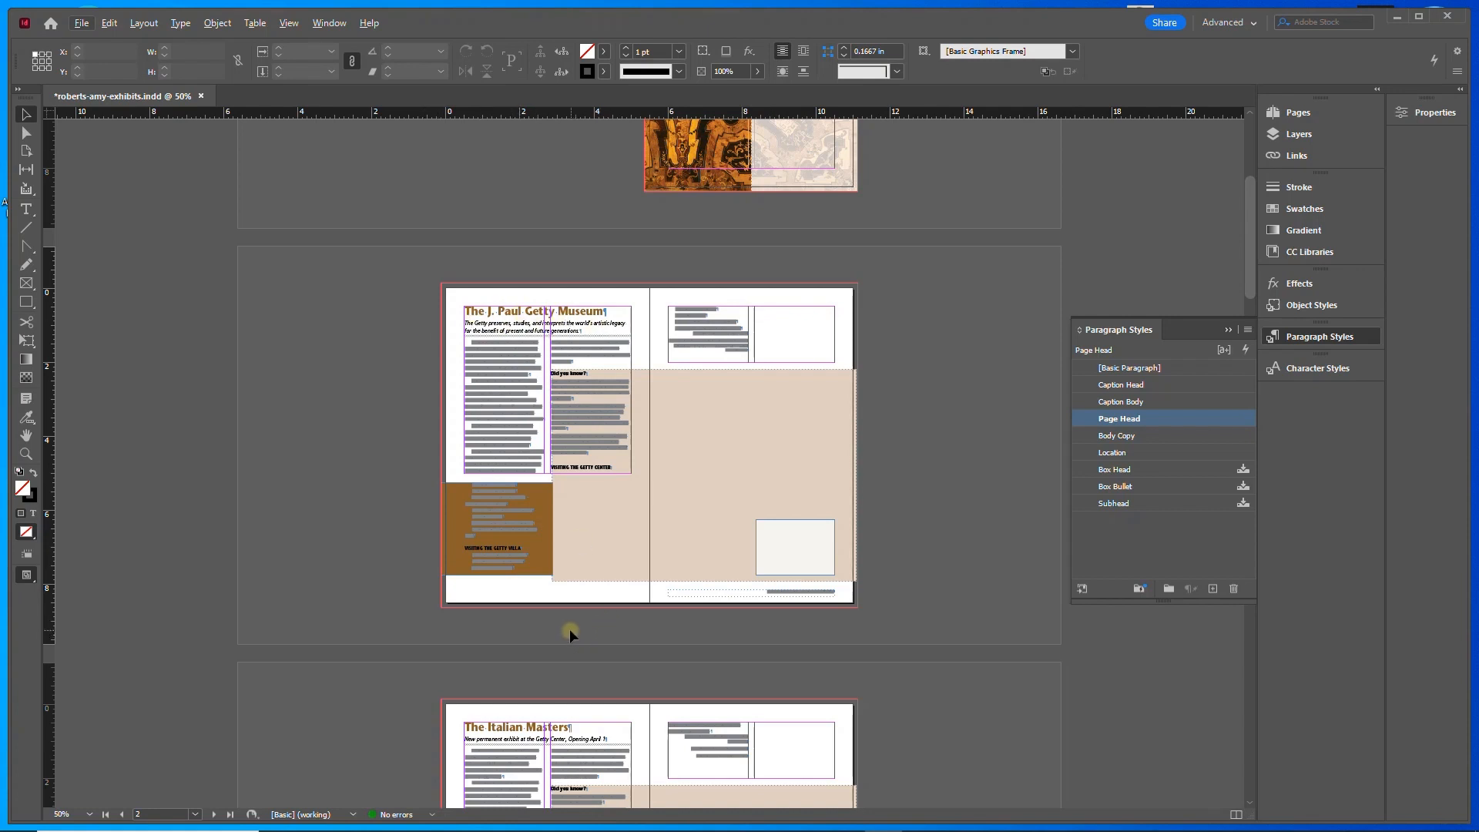
left_click_drag(561, 634, 647, 606)
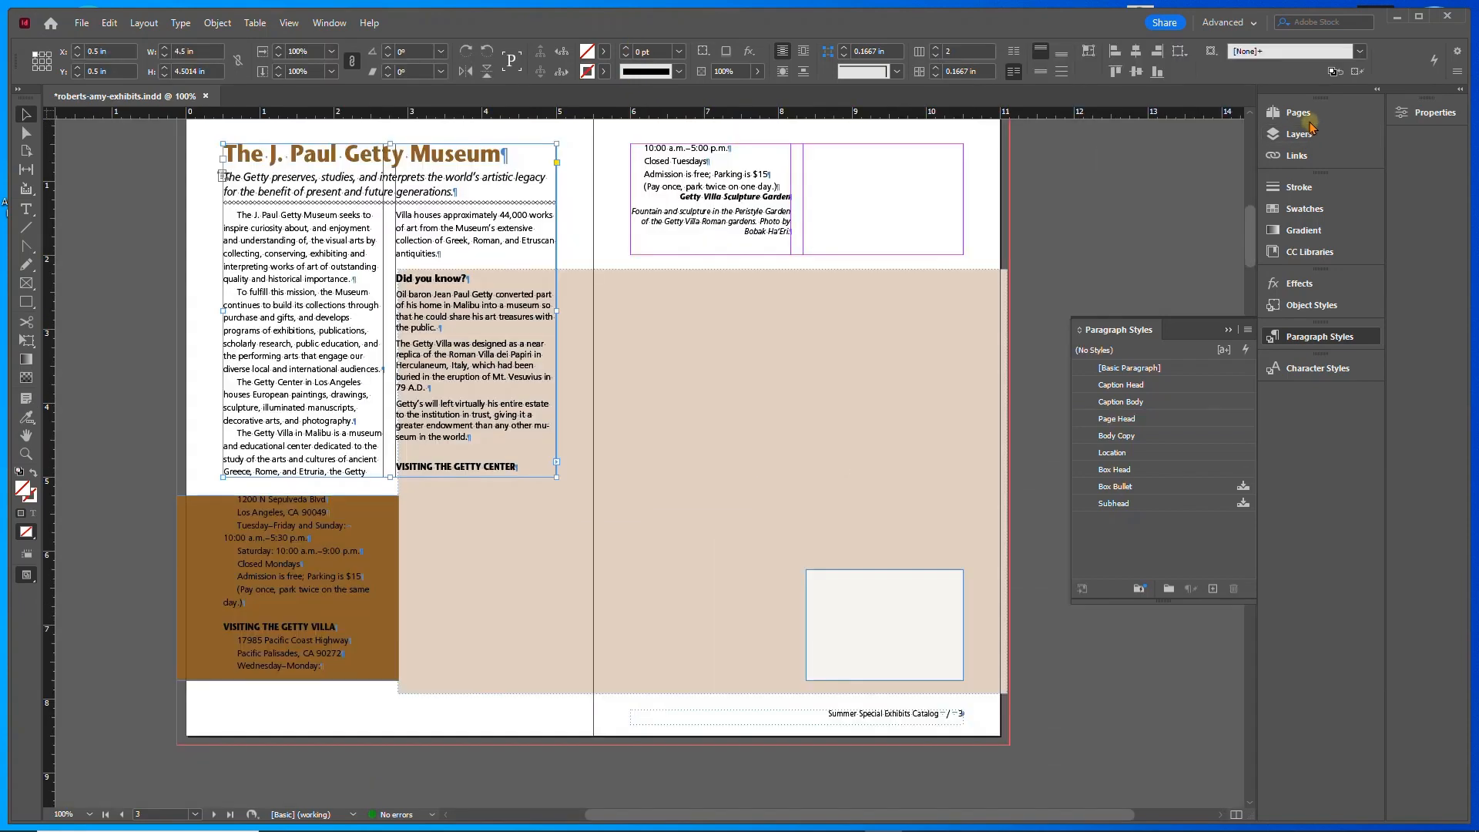
- Display the spread with pages 4-5 of the catalog
left_click(1301, 116)
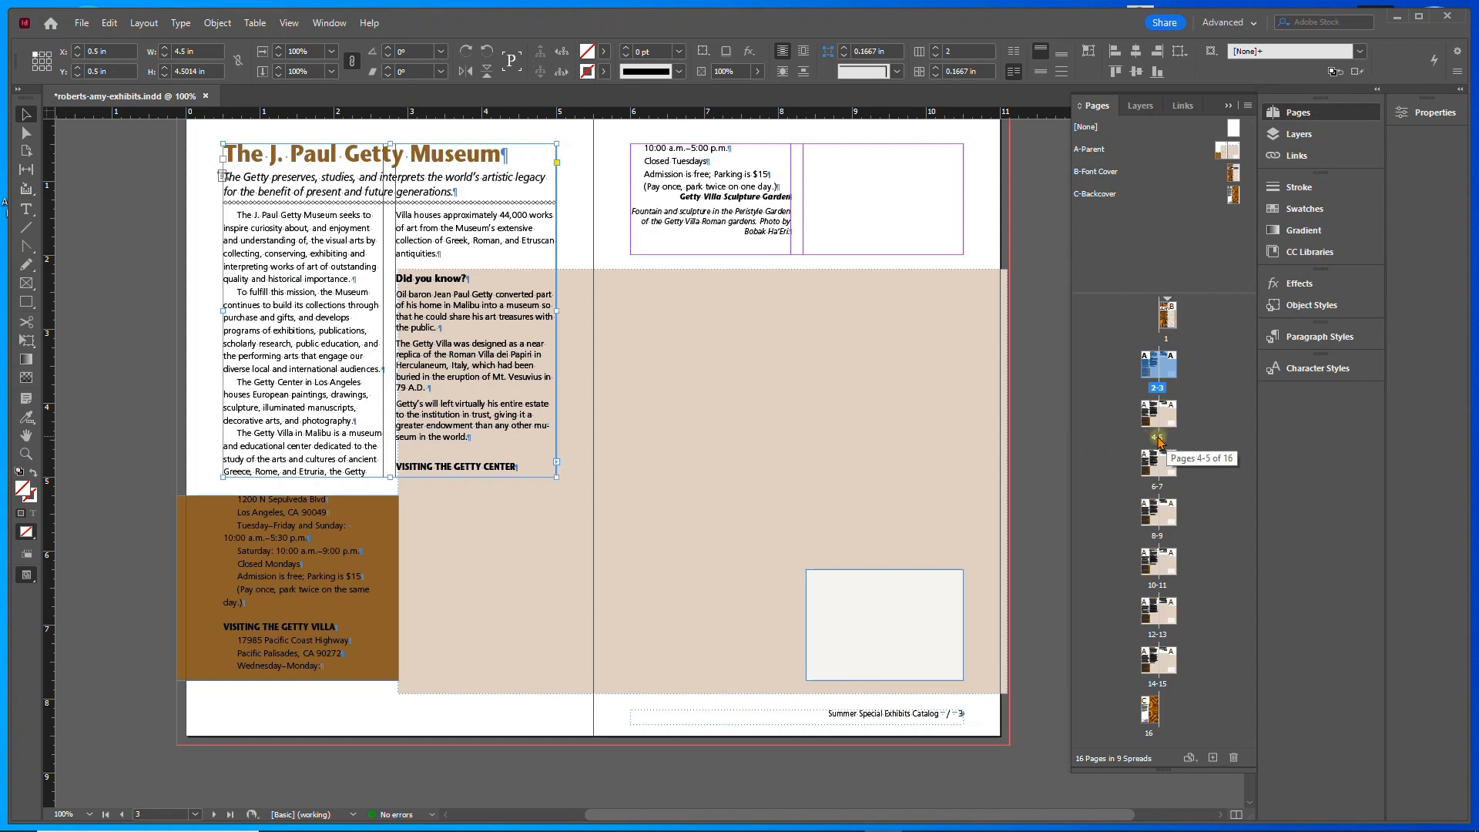
double_click(1158, 437)
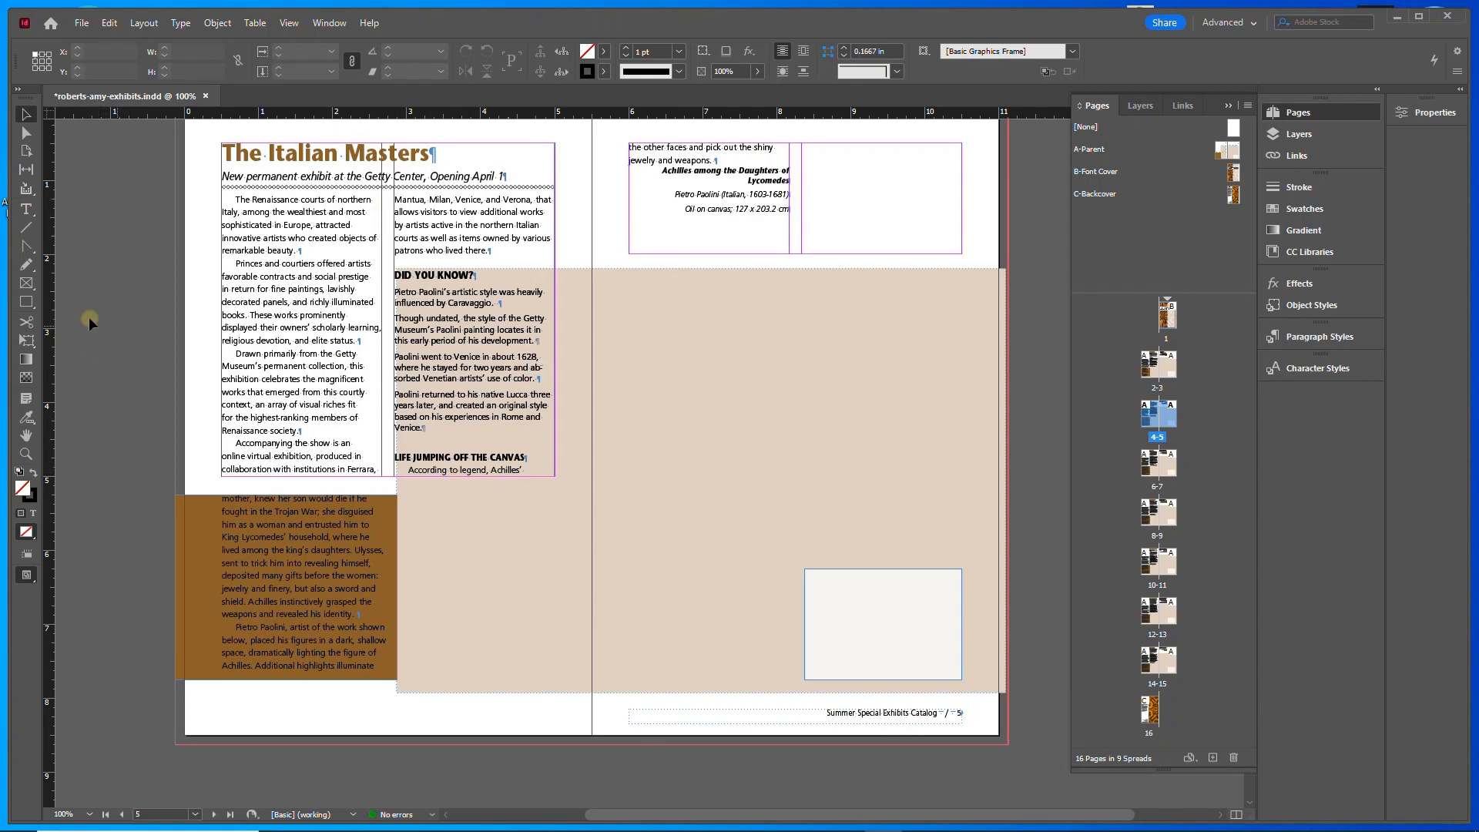
left_click(1299, 114)
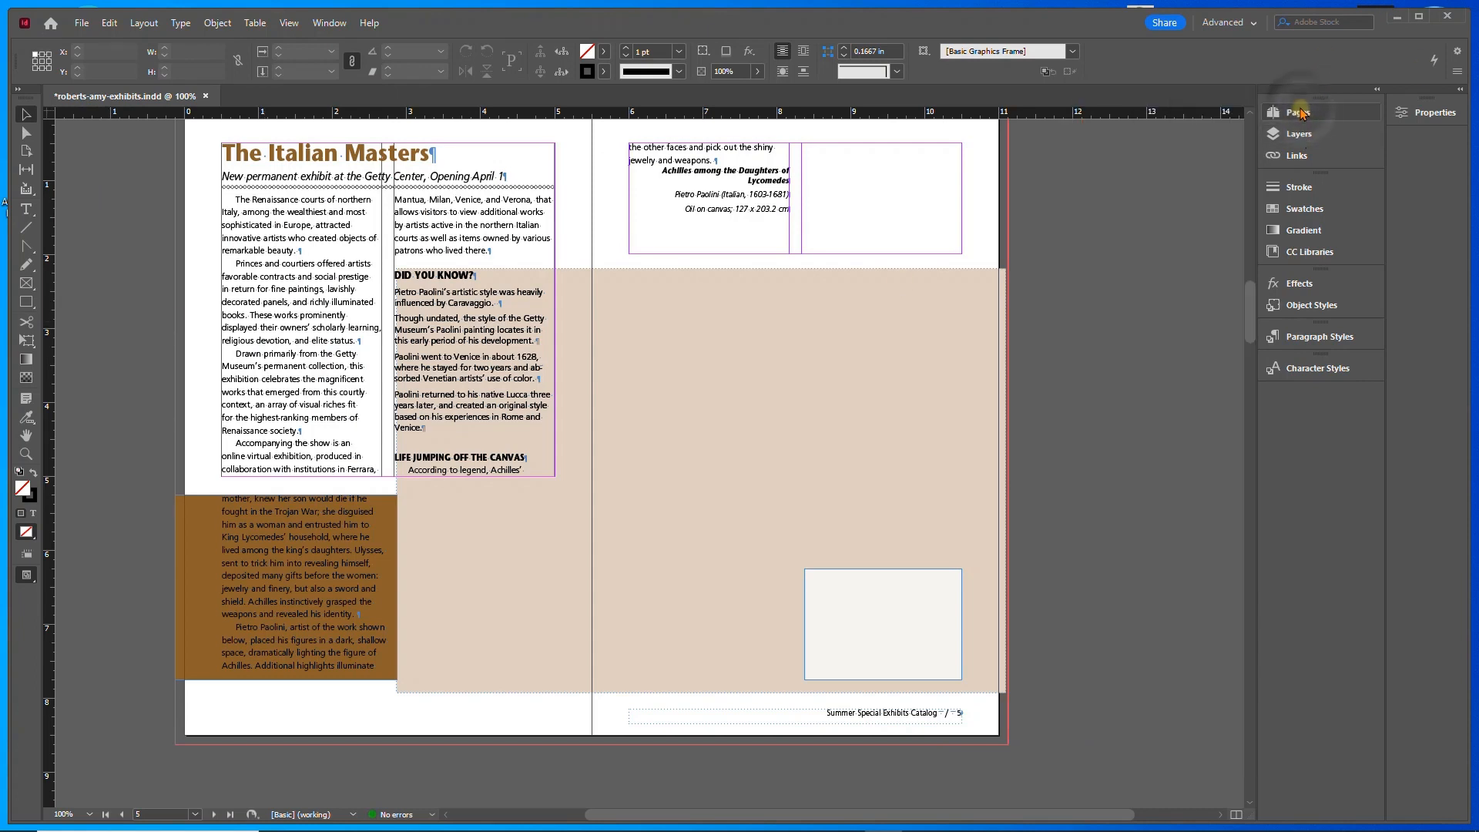
- Edit the Box Head paragraph style so that it is based on Subhead
left_click(1341, 342)
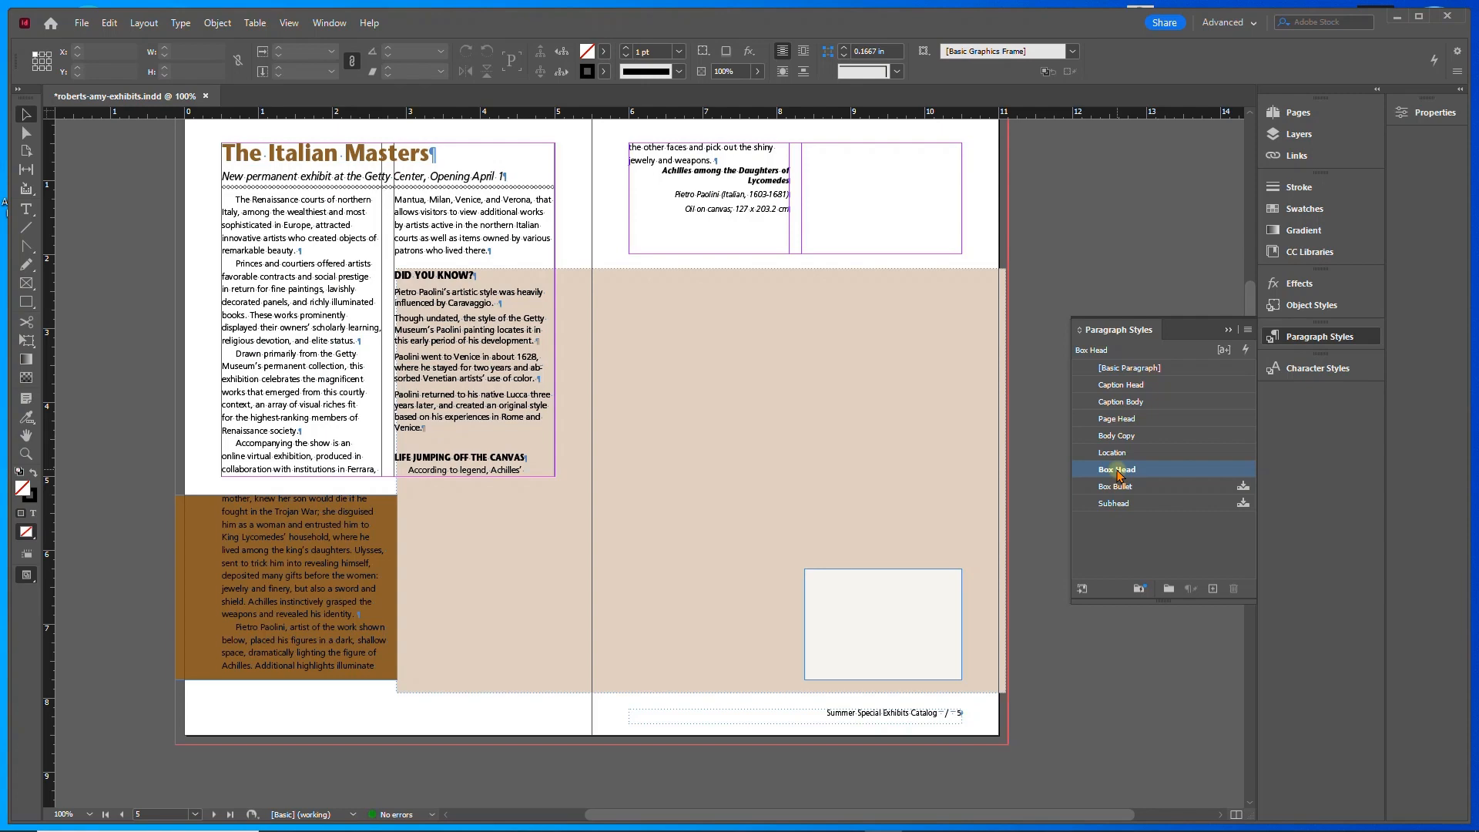
right_click(1117, 470)
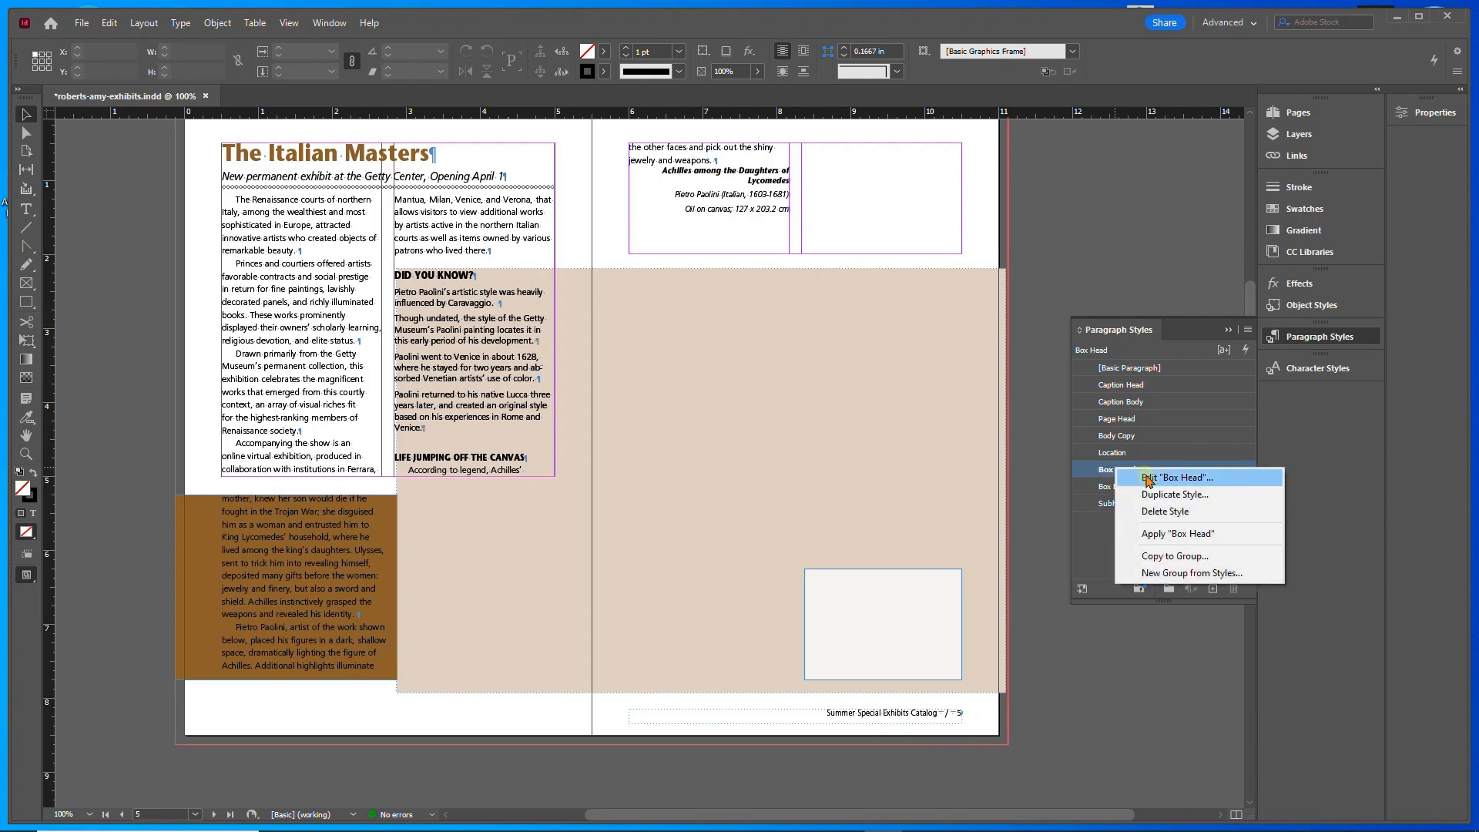
left_click(1150, 478)
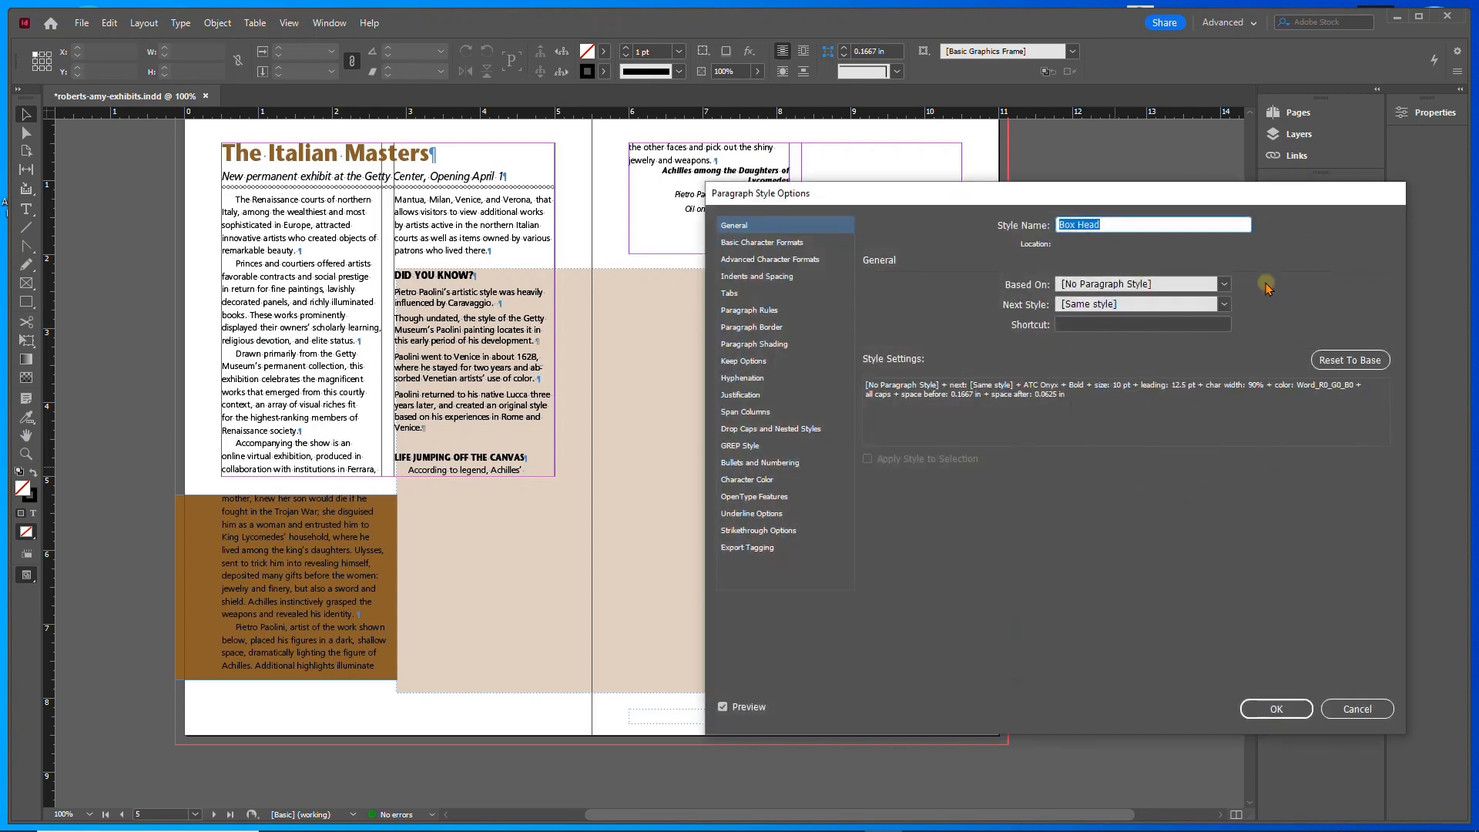
left_click(1155, 286)
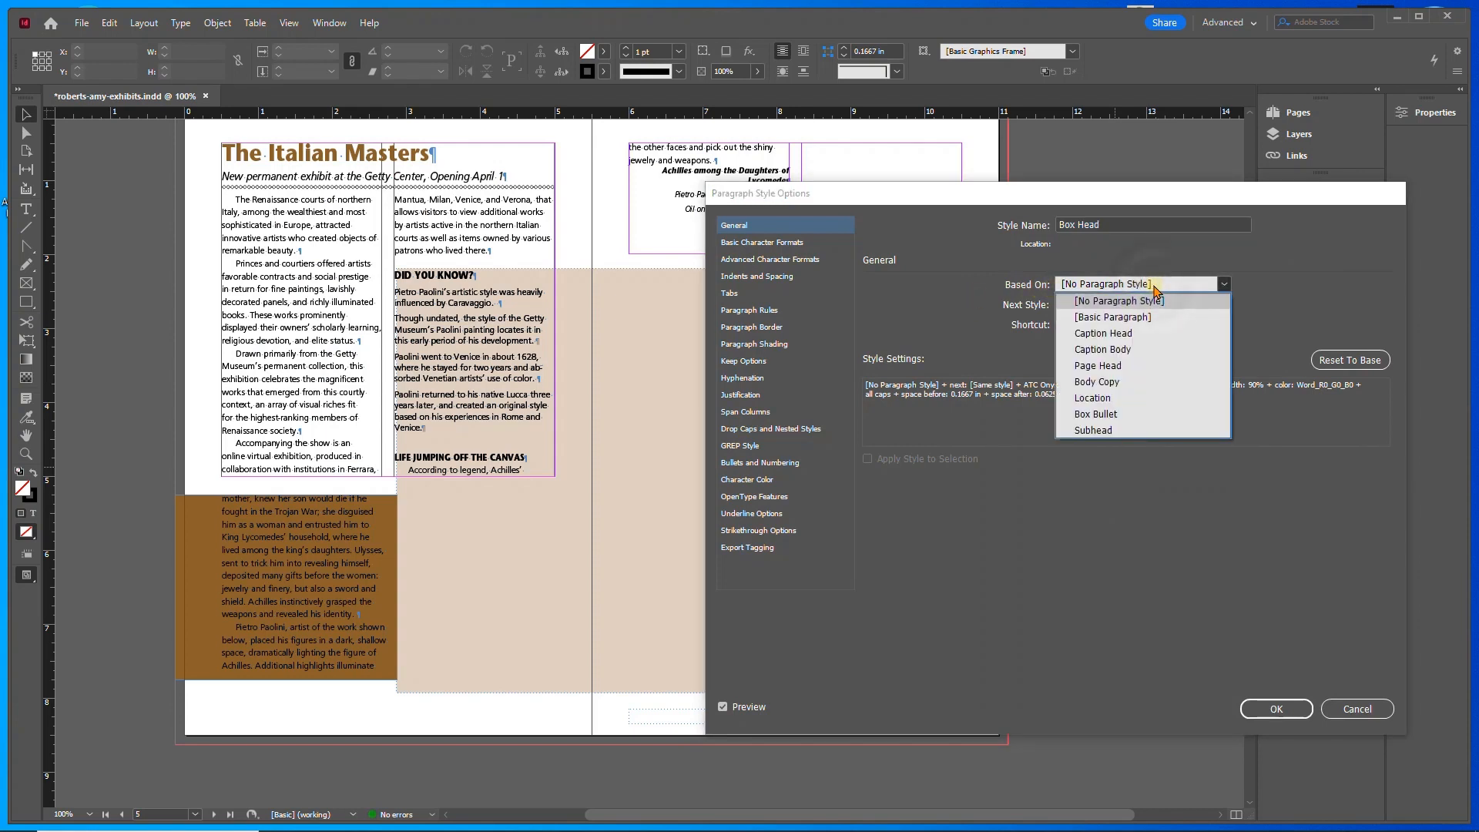
left_click(1094, 430)
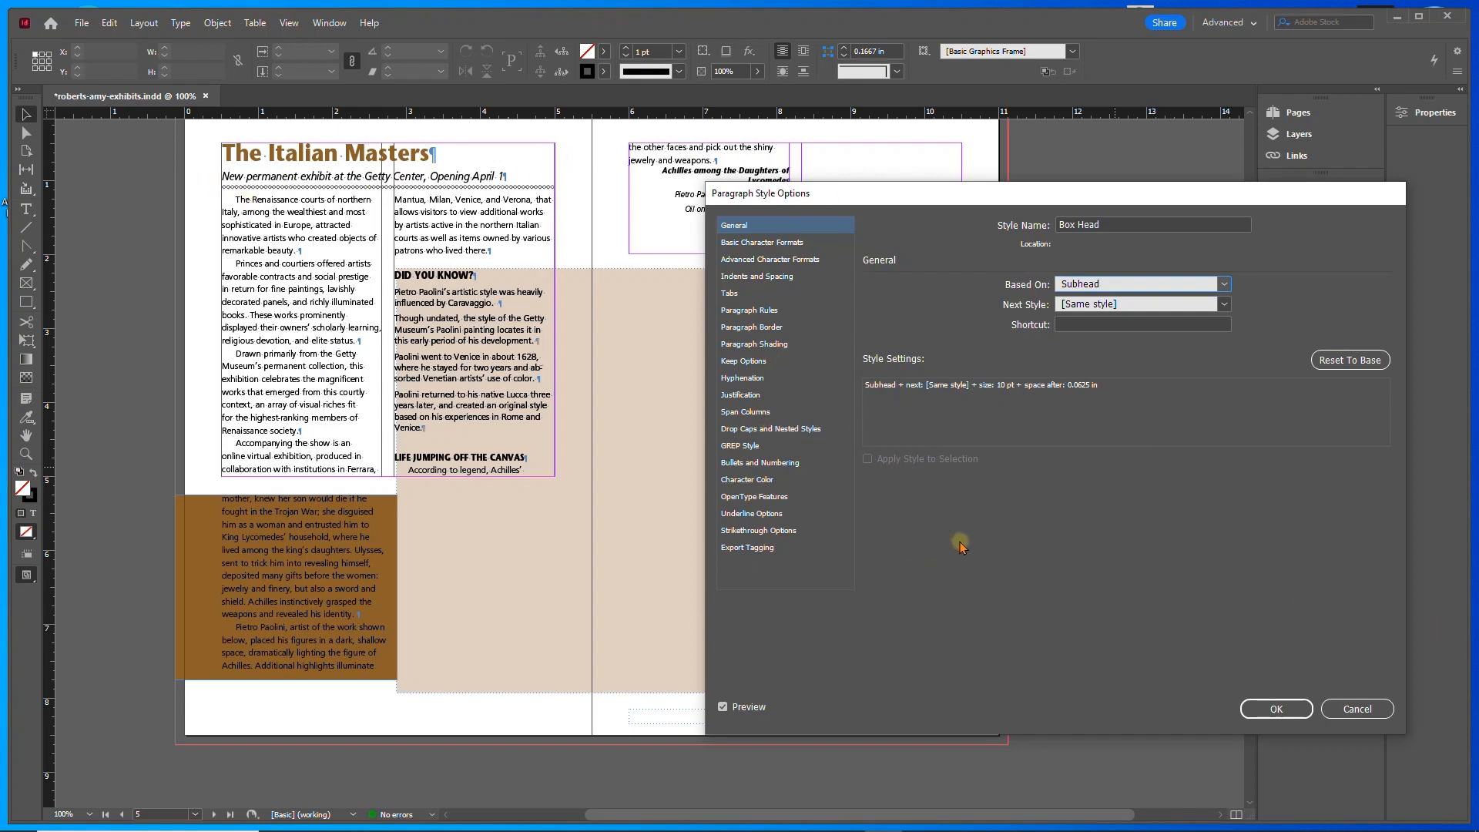
key("alt+Tab")
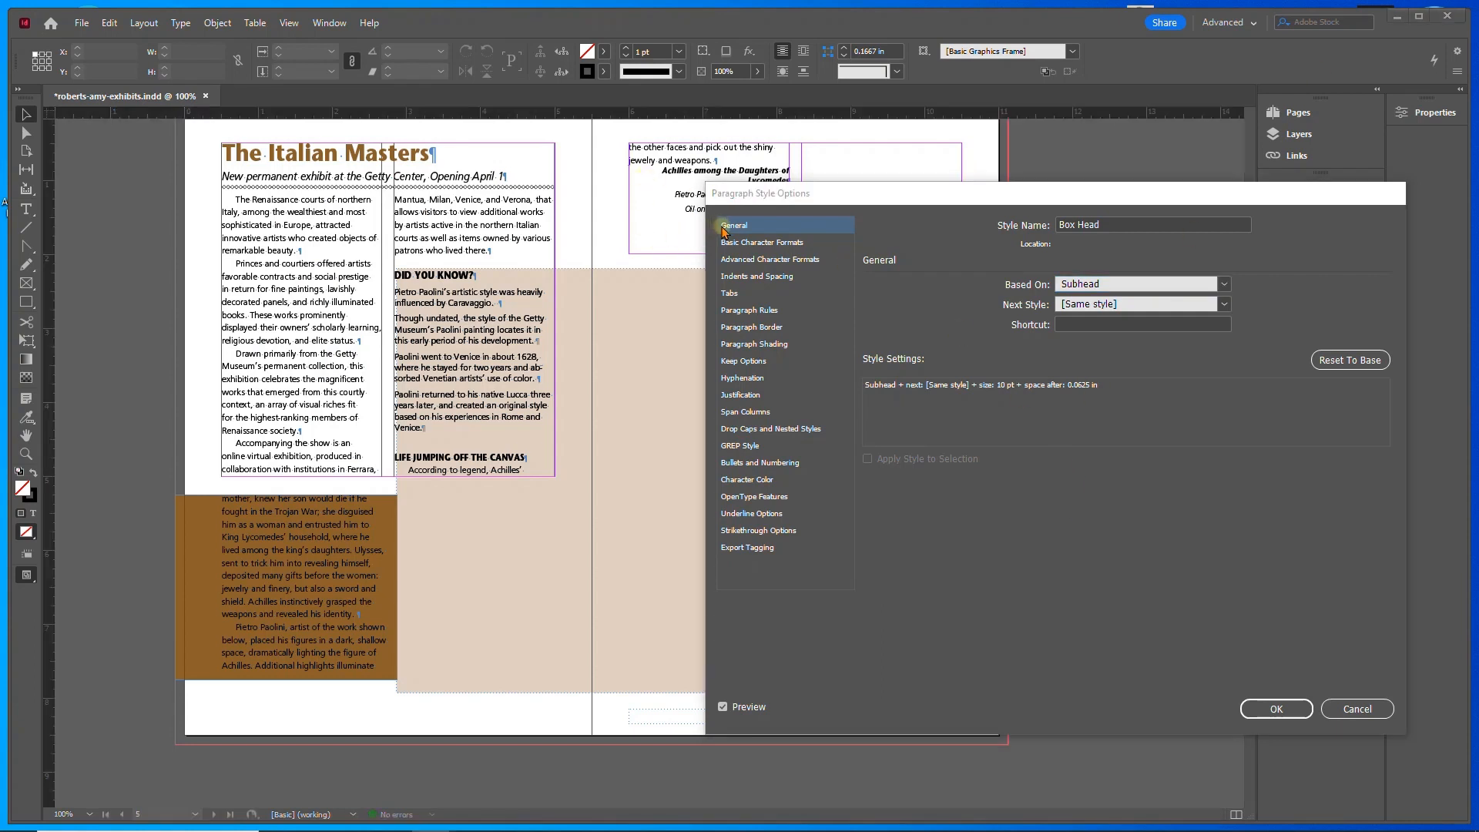
- Set the font style of the Box Head paragraph style to Normal
left_click(736, 243)
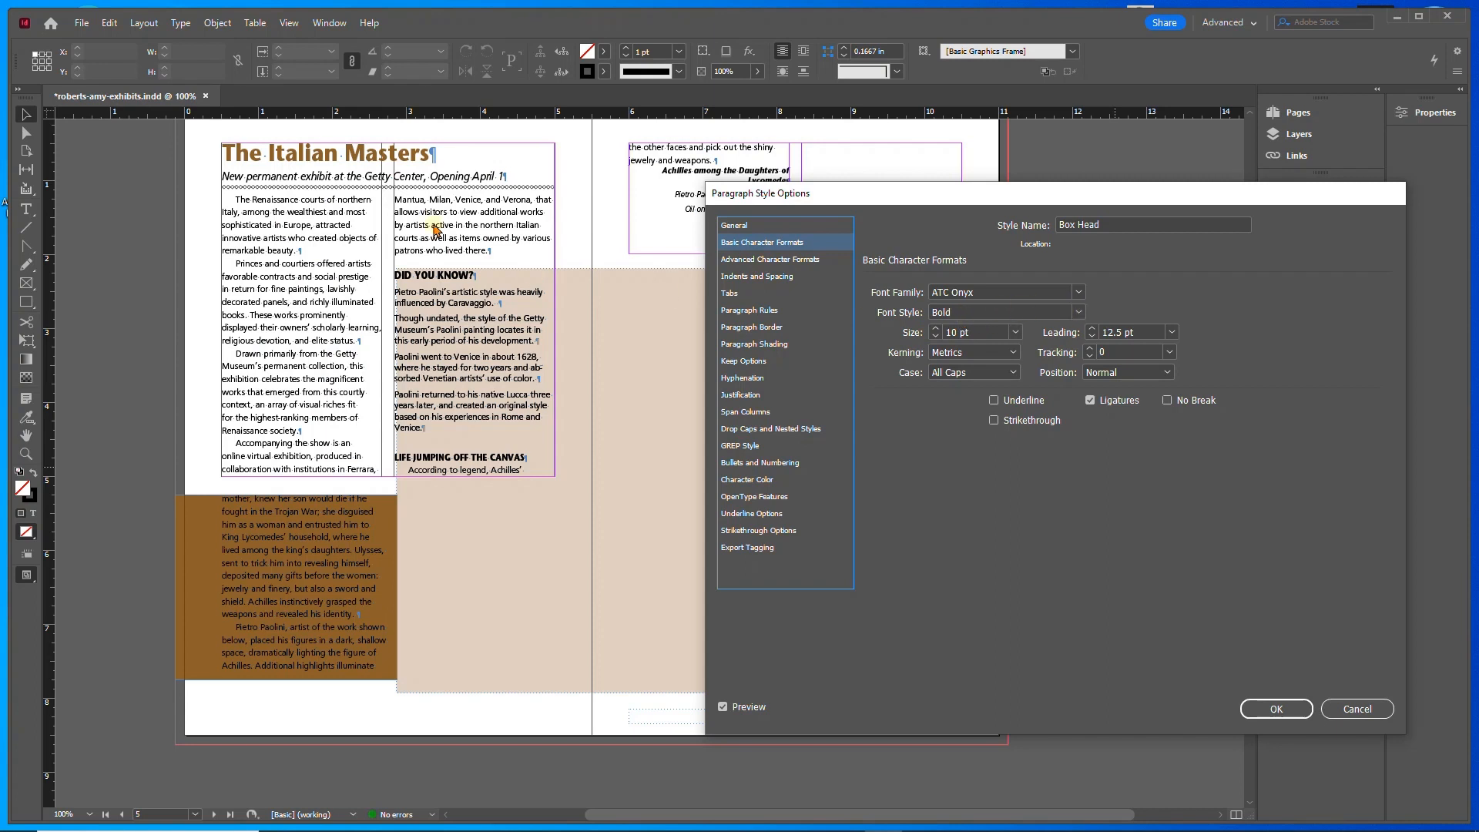
left_click(1081, 312)
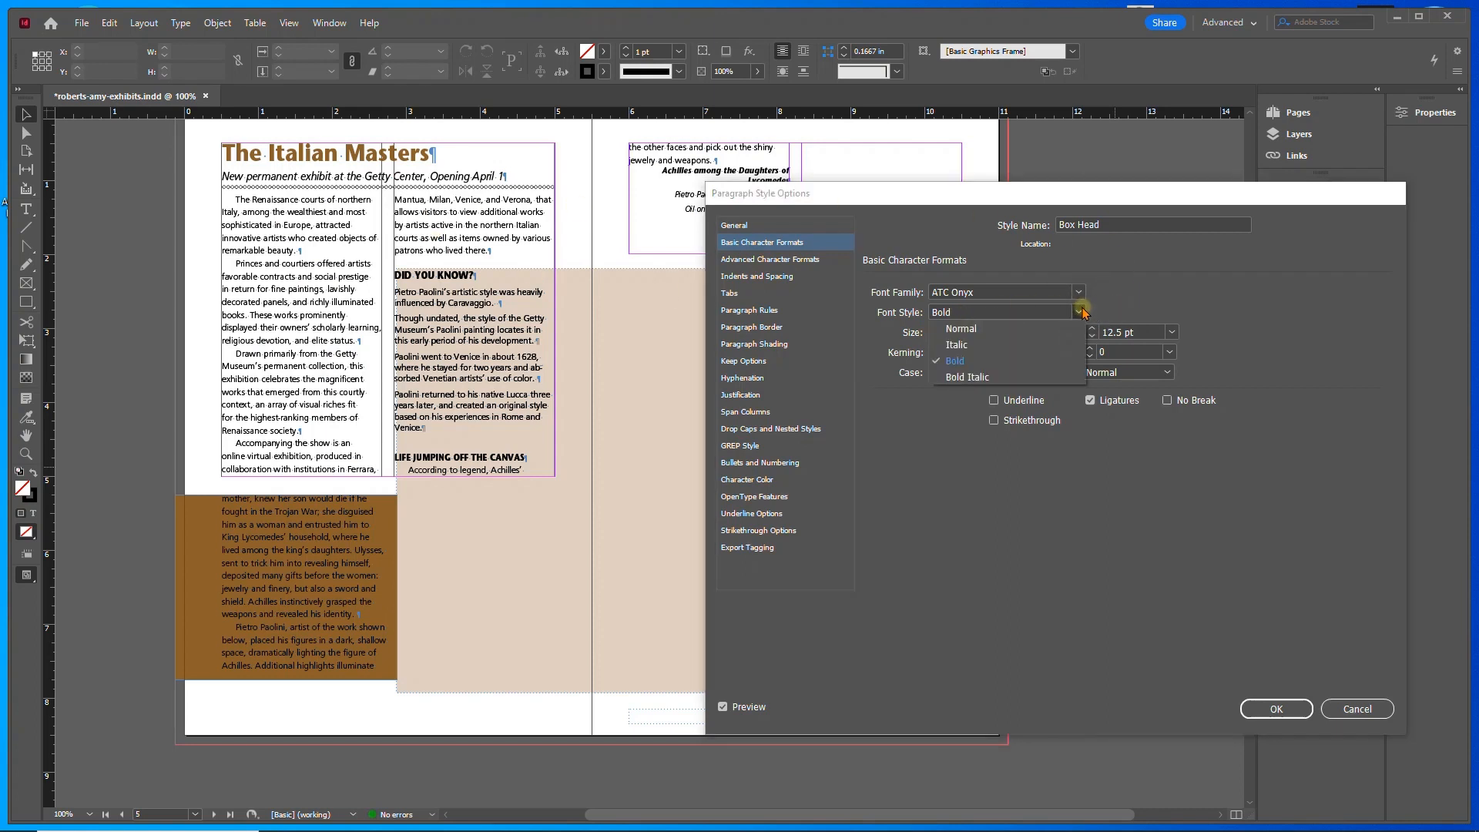
left_click(1041, 333)
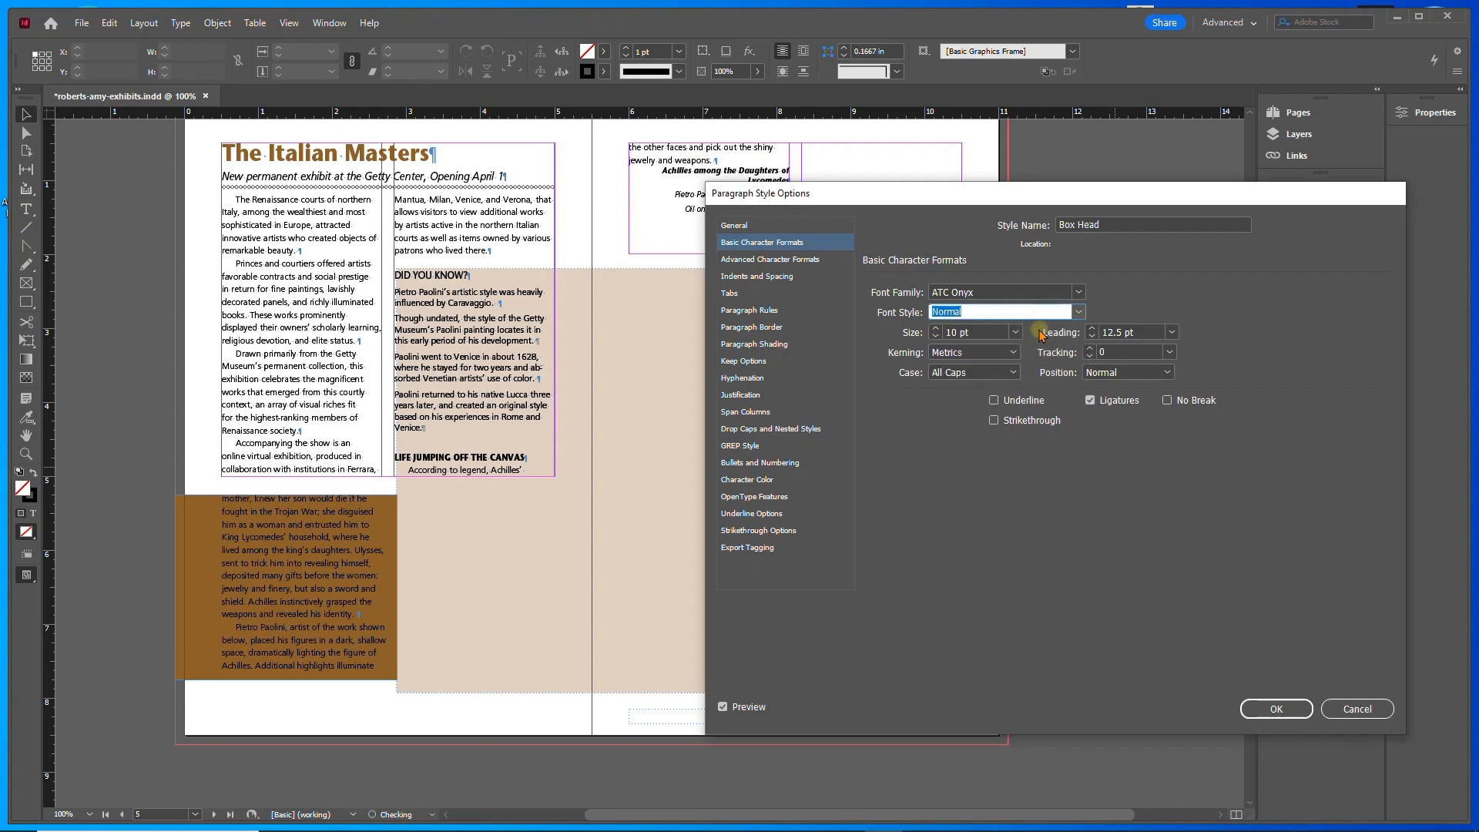
- Raise the horizontal scale of the Box Head paragraph style to 100%
left_click(745, 263)
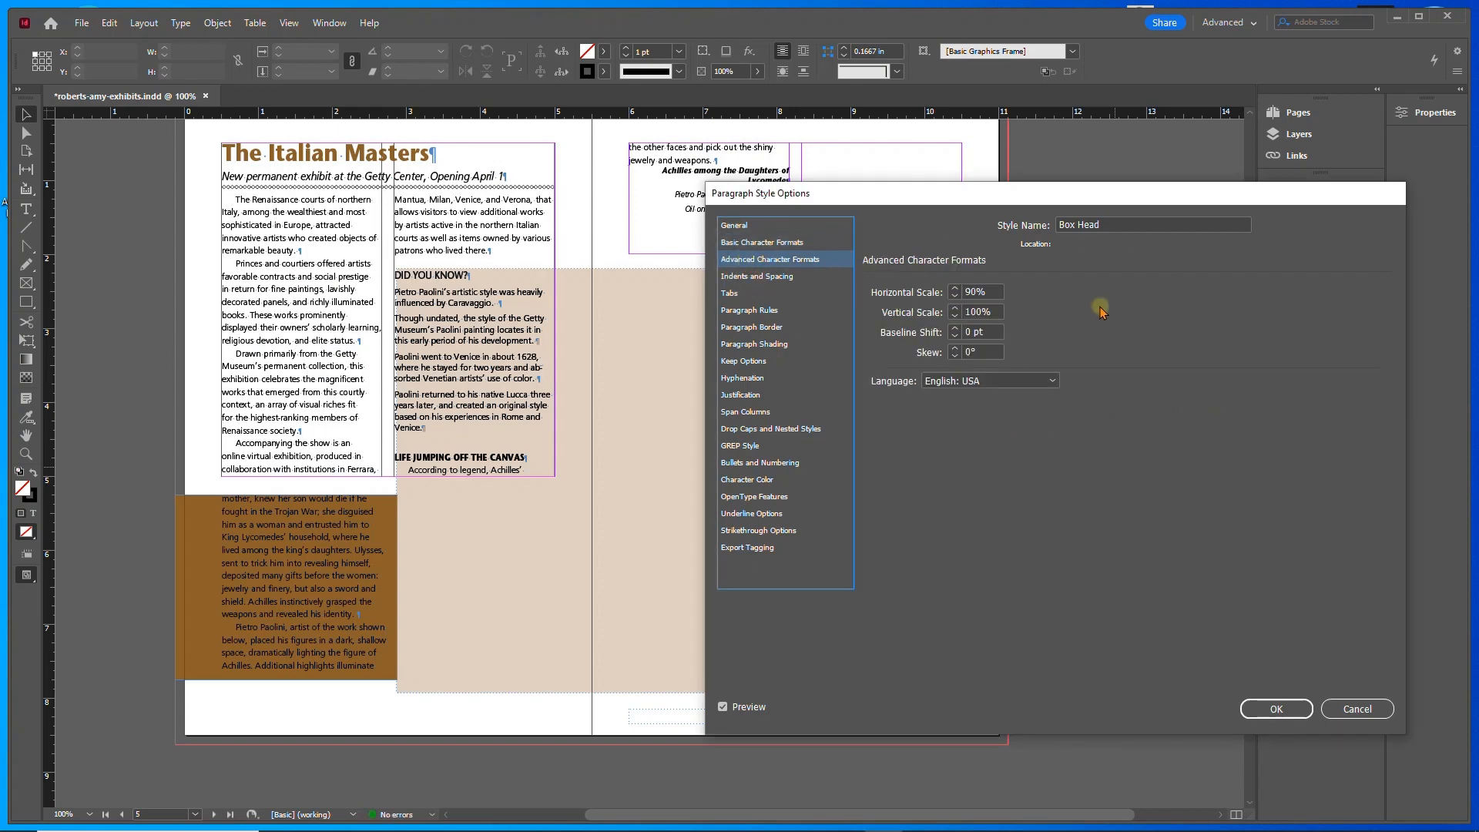
left_click(954, 289)
left_click(954, 289)
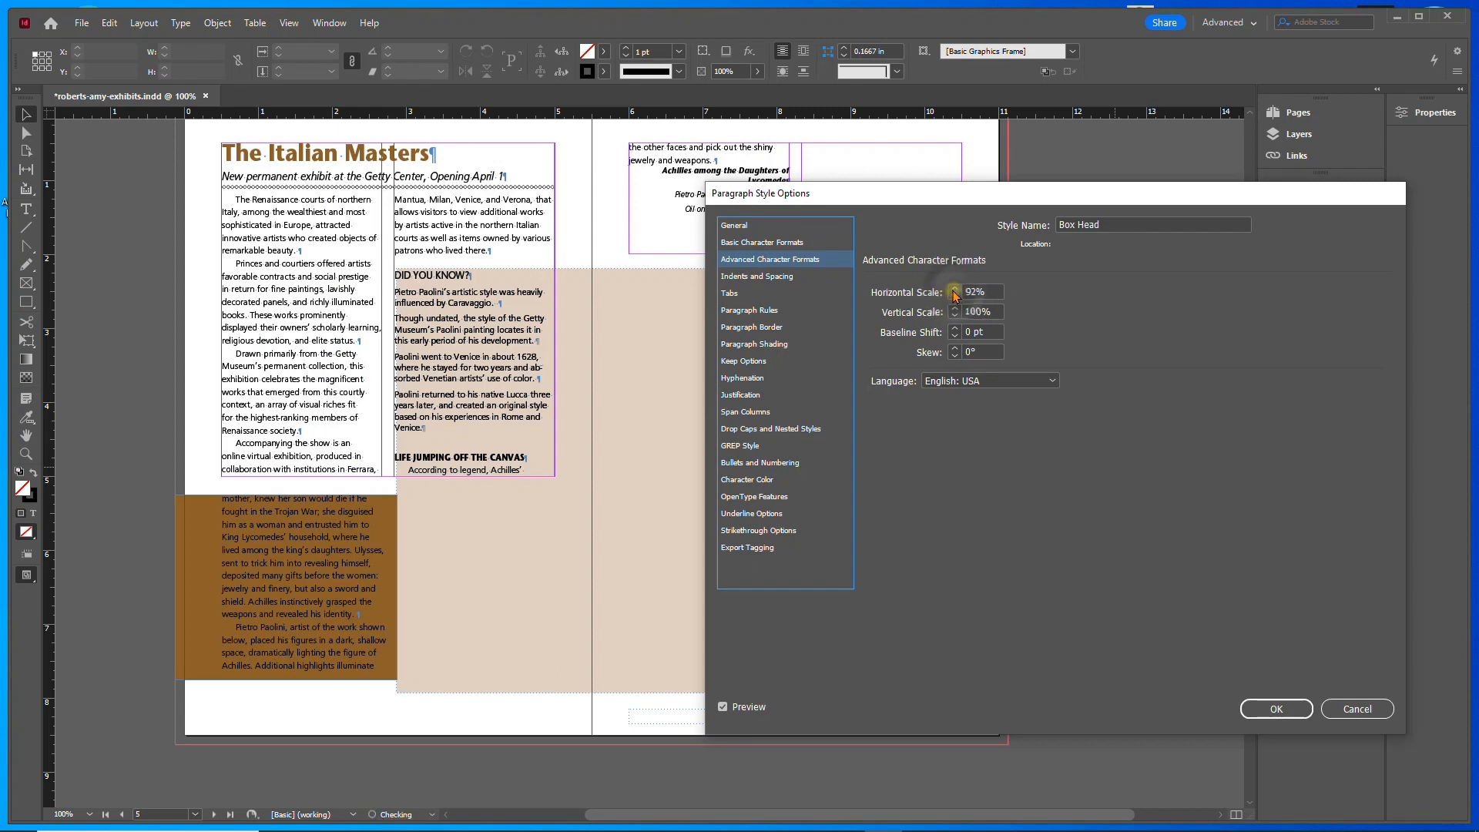
left_click(954, 289)
left_click(954, 289)
left_click(954, 289)
left_click(954, 289)
left_click(953, 289)
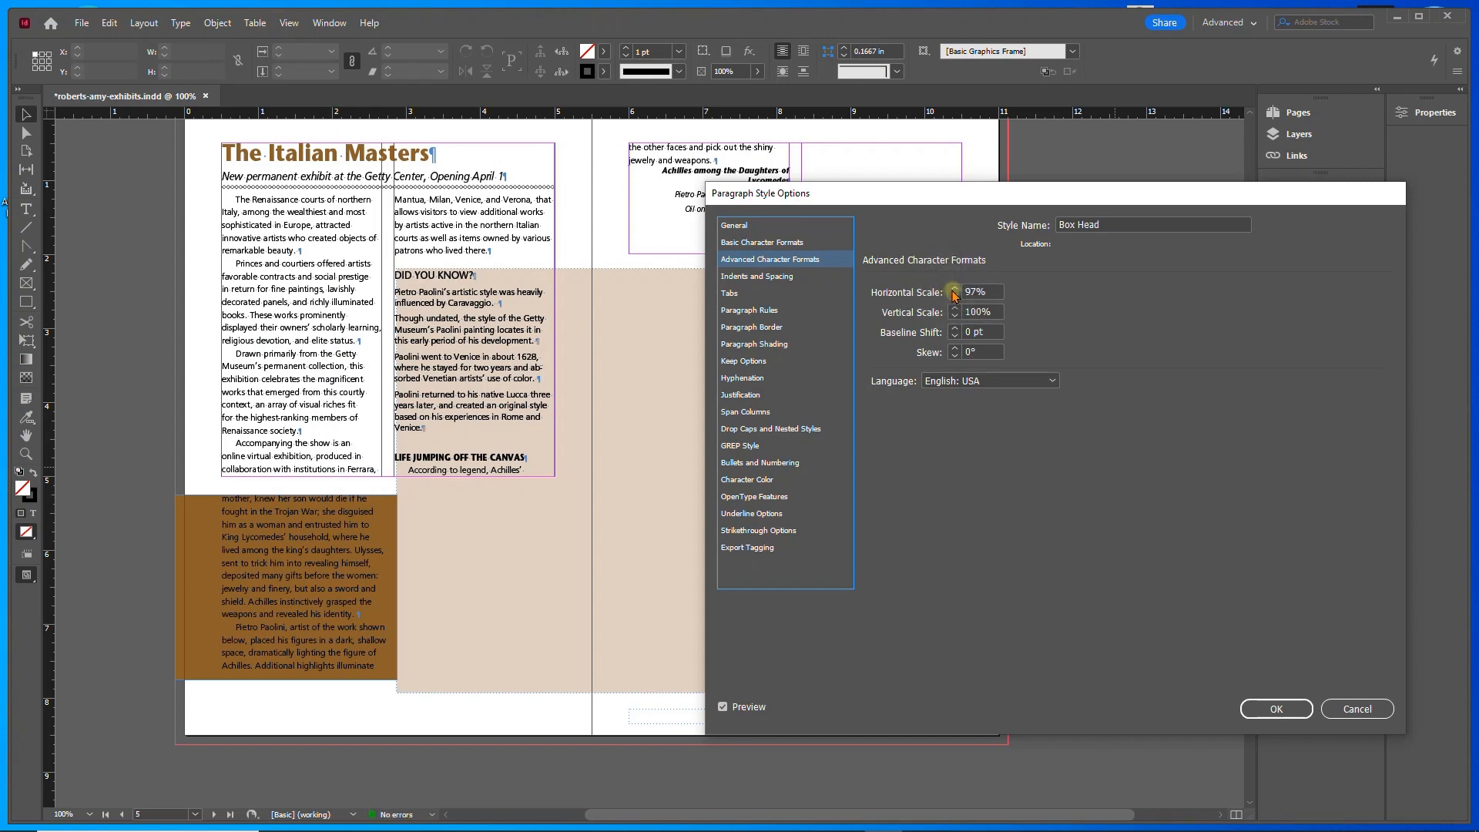
left_click(954, 289)
left_click(954, 289)
left_click(954, 289)
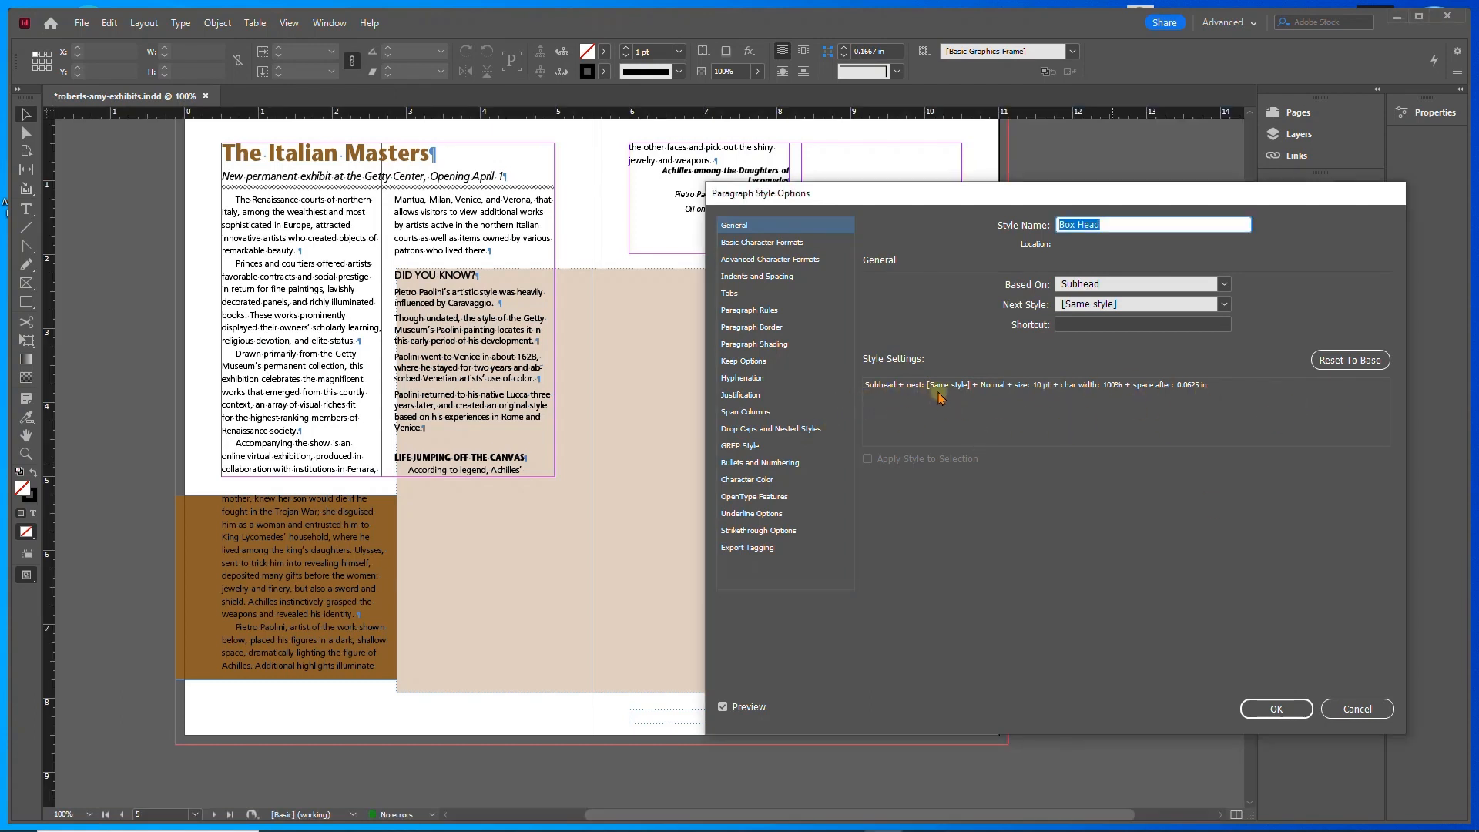
- Reset the Box Head style to its Subhead base and save the style
left_click(1333, 367)
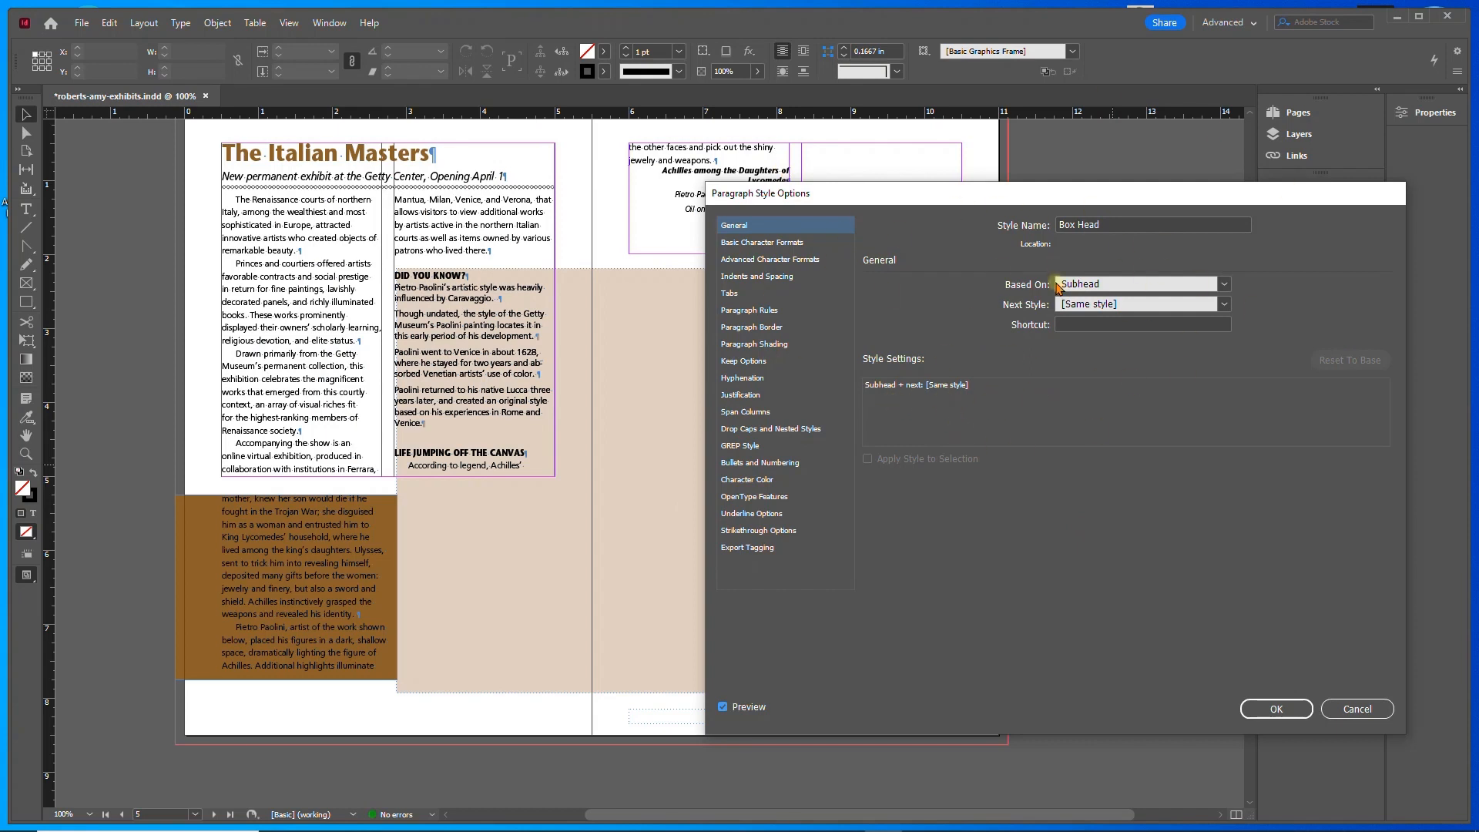
left_click(1264, 705)
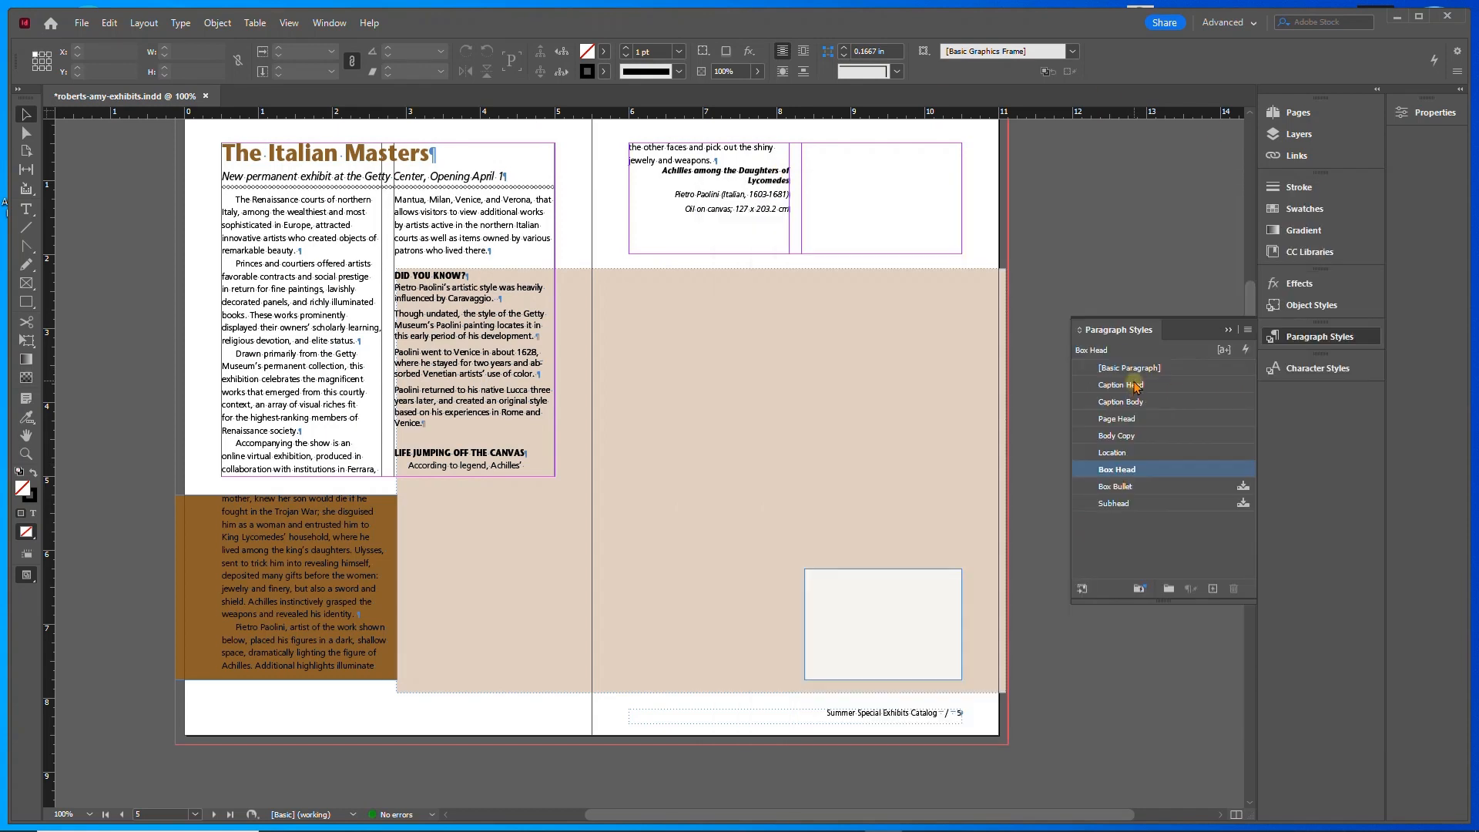
- Base the Caption Head paragraph style on Subhead and reset its formatting to that base
right_click(1131, 386)
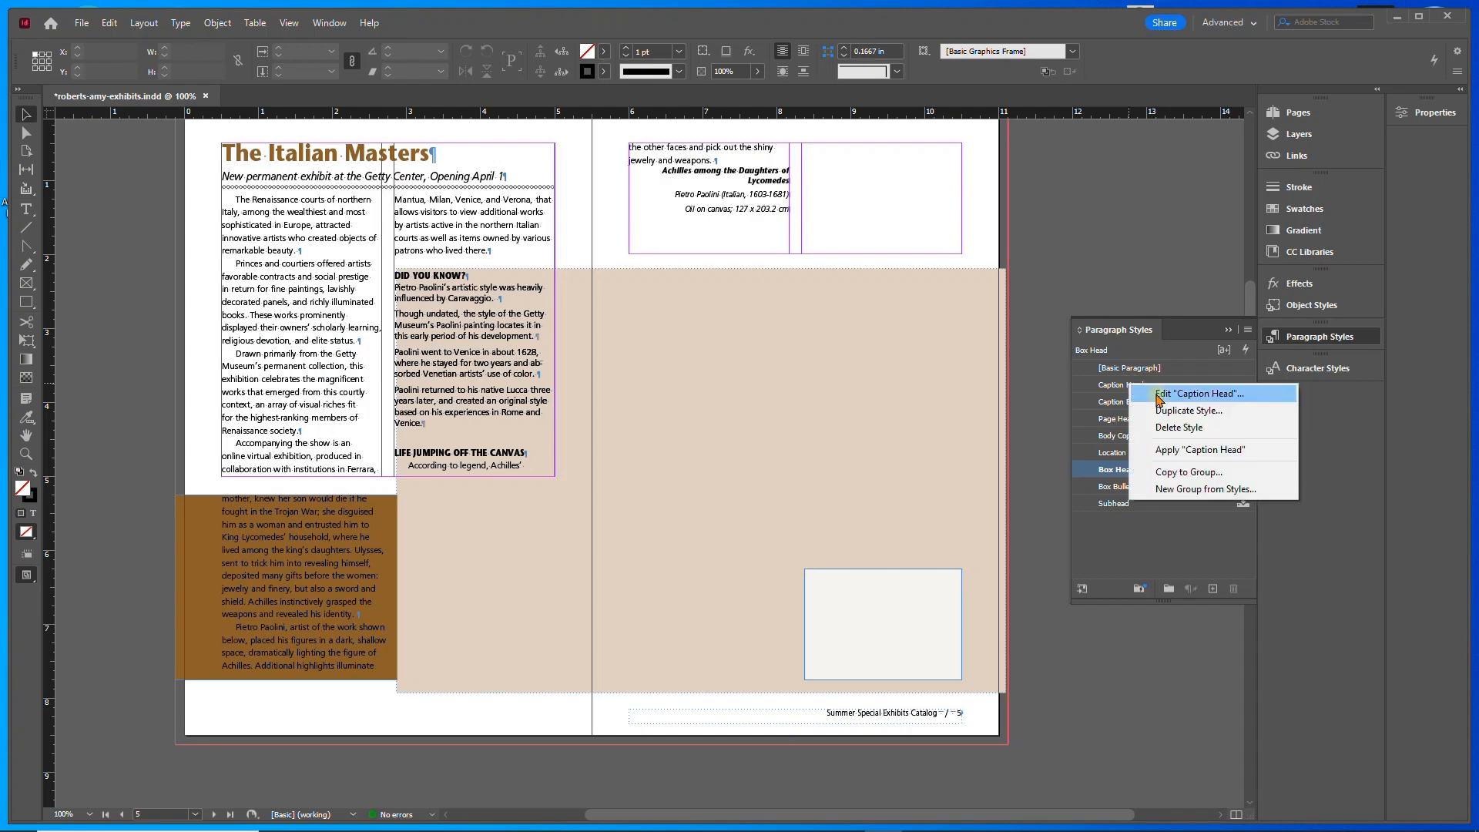
left_click(1160, 396)
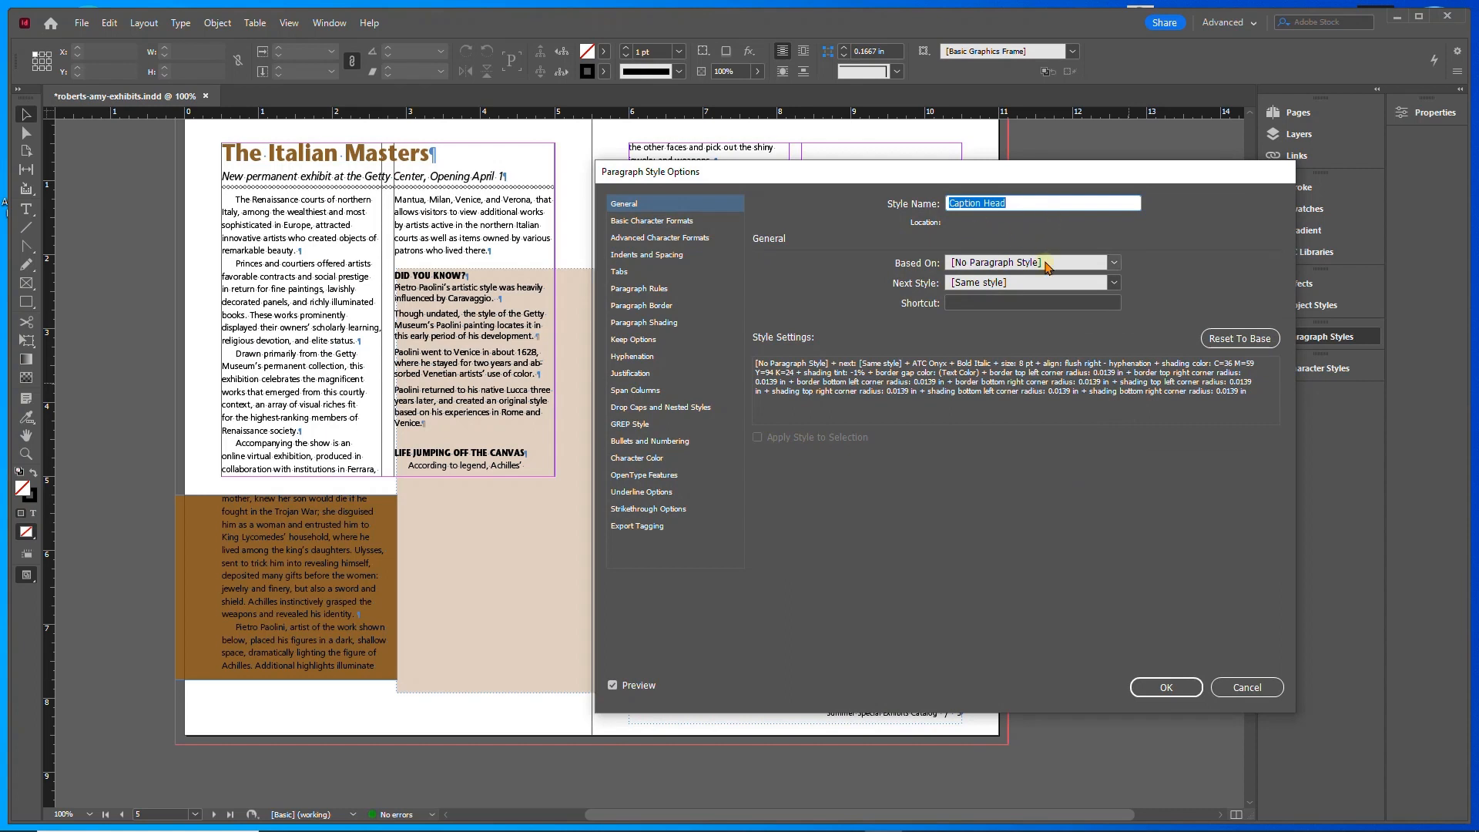
left_click(1114, 263)
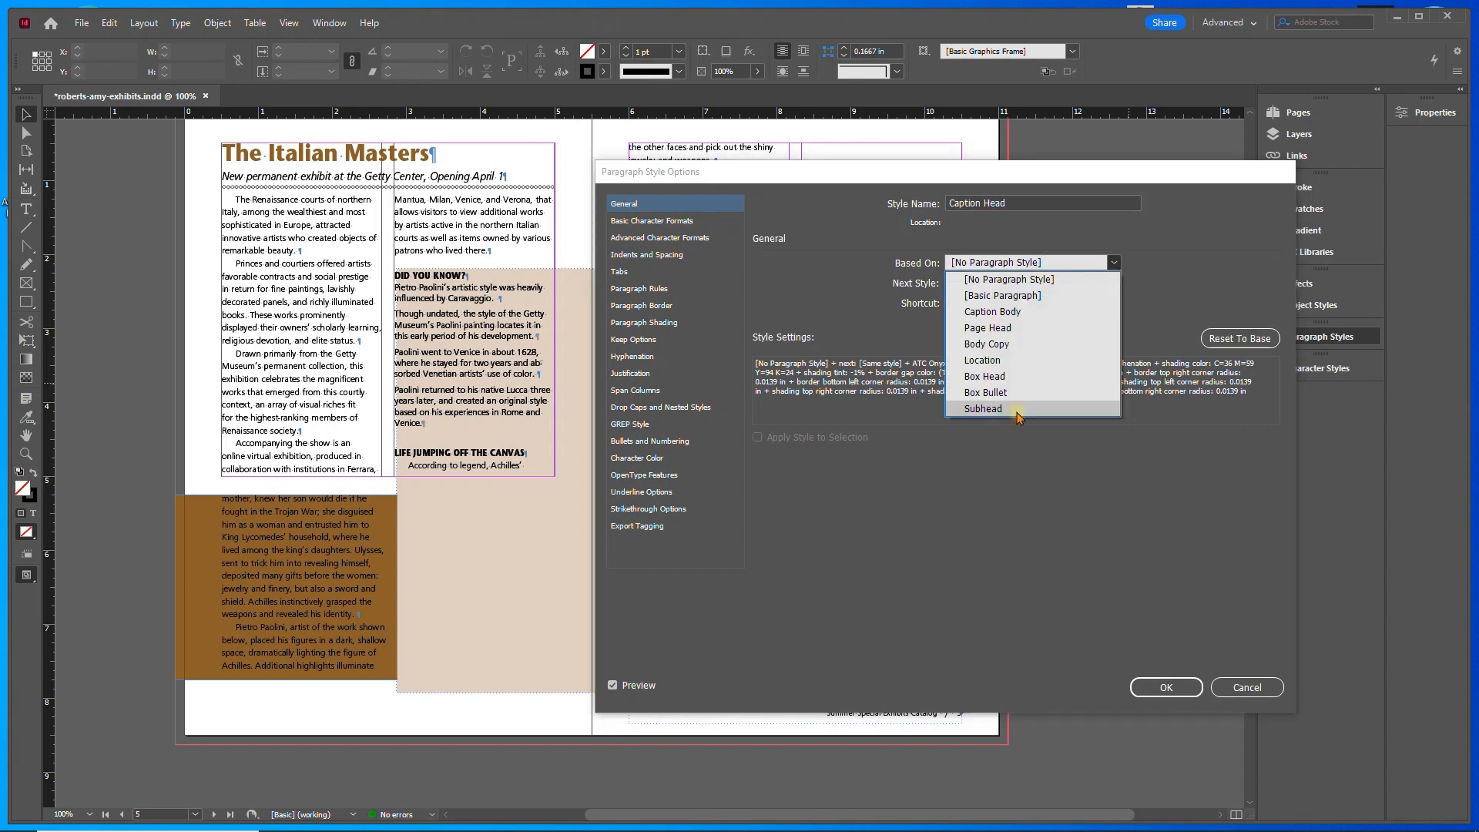
left_click(983, 408)
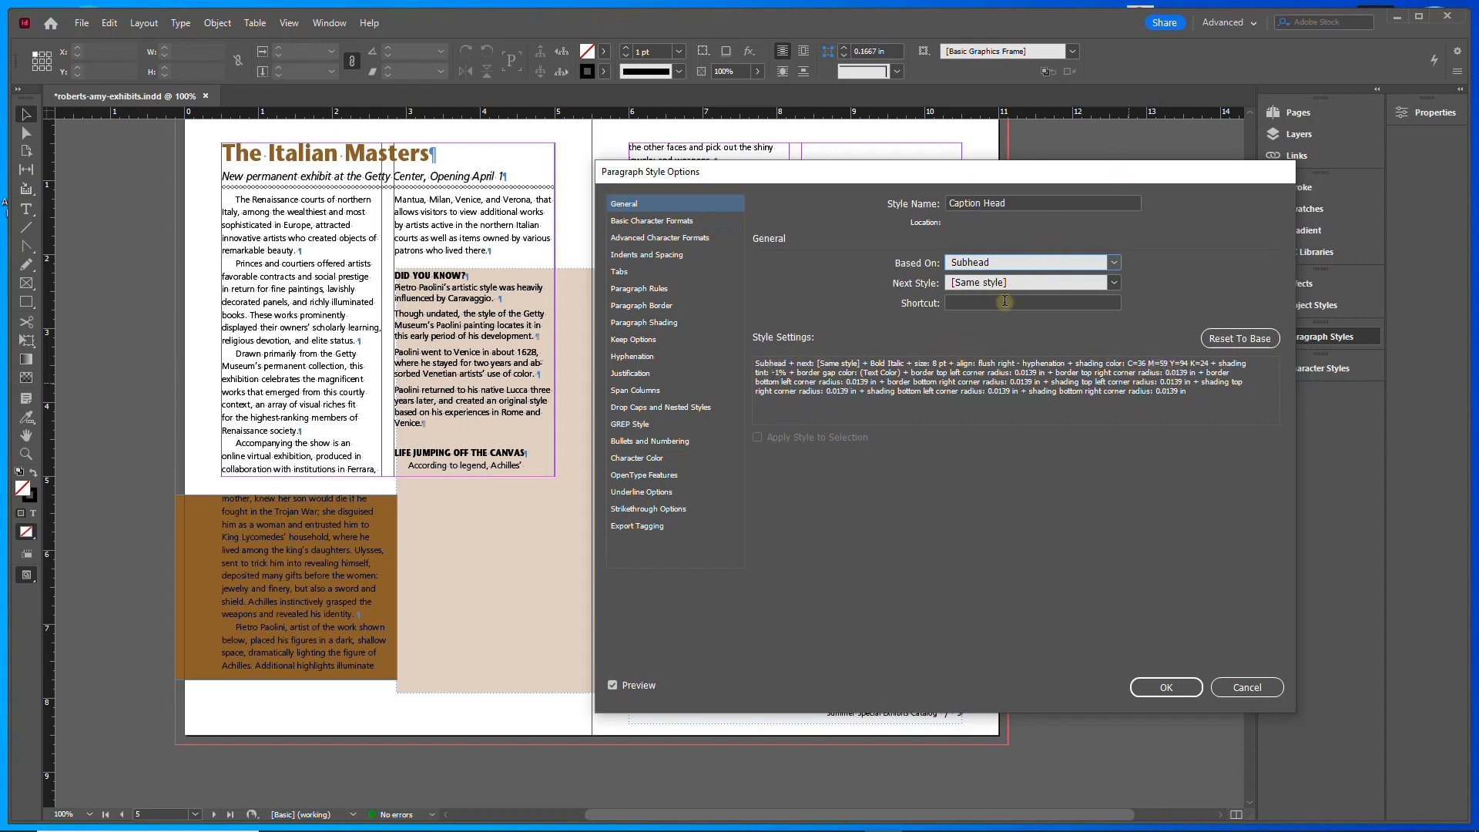
left_click(1257, 327)
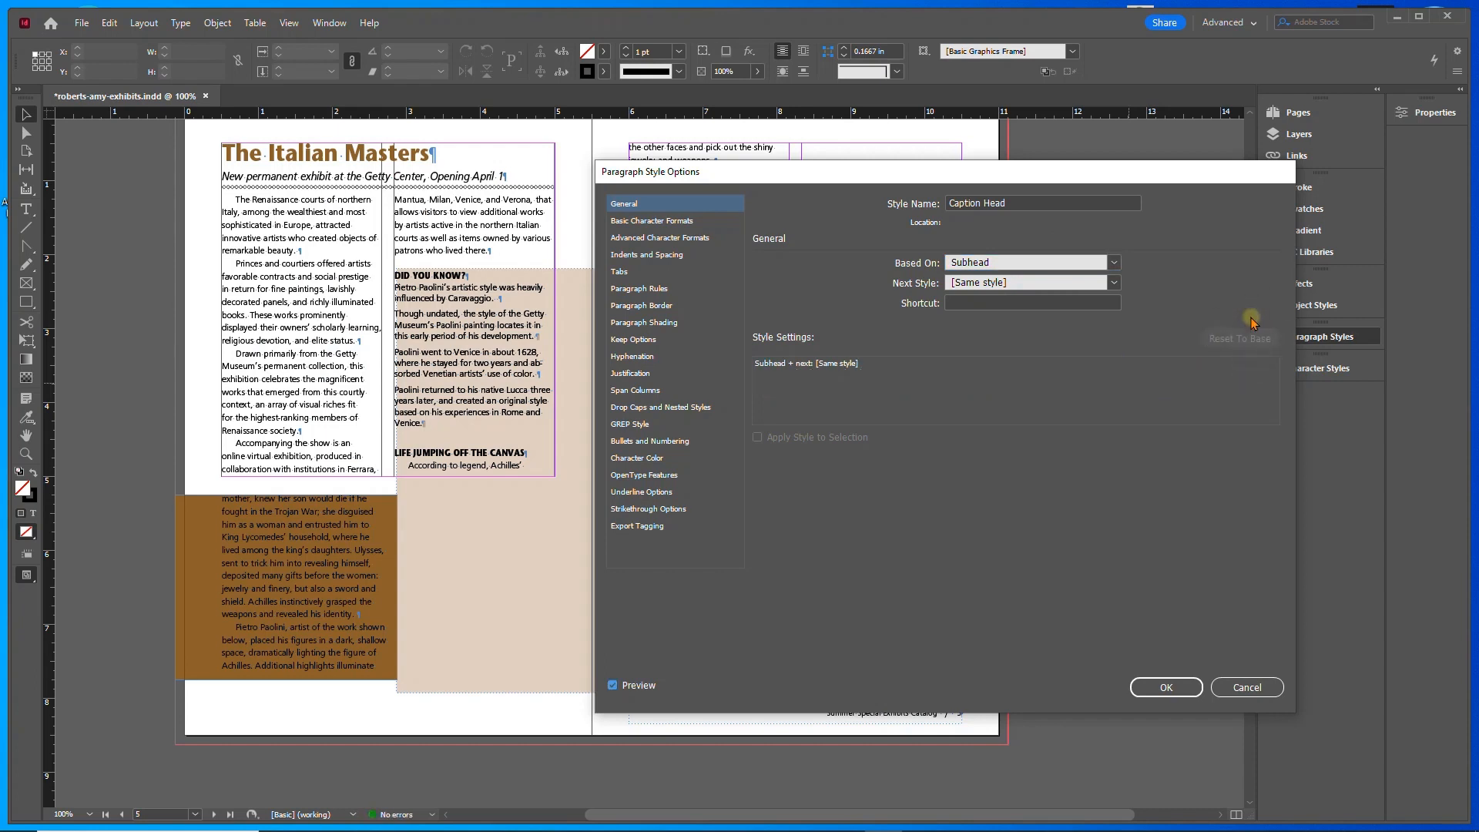
- Format the Caption Head style as Bold Italic, 8 pt, with Auto leading and Normal case
left_click(664, 223)
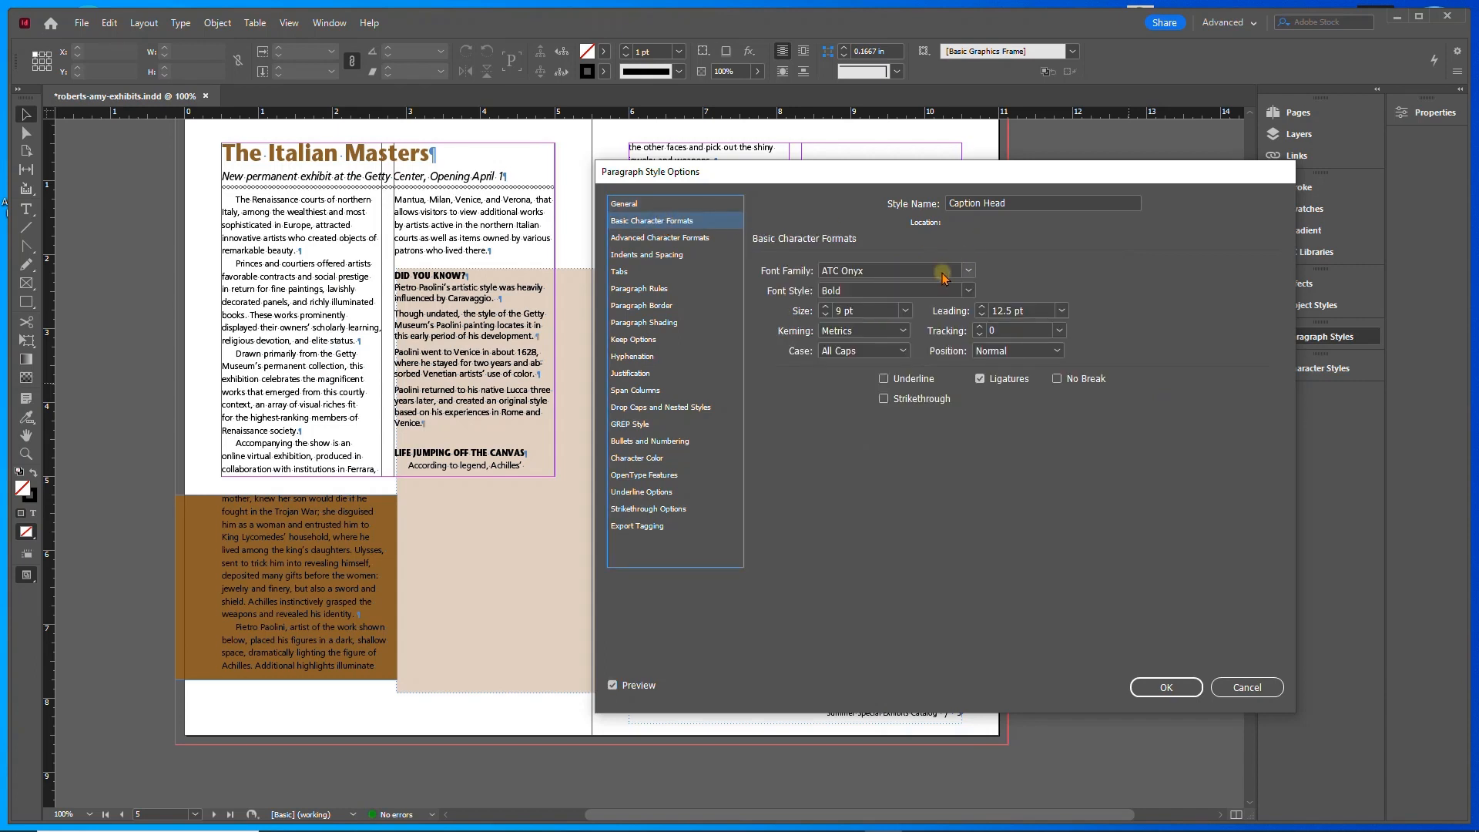
left_click(969, 291)
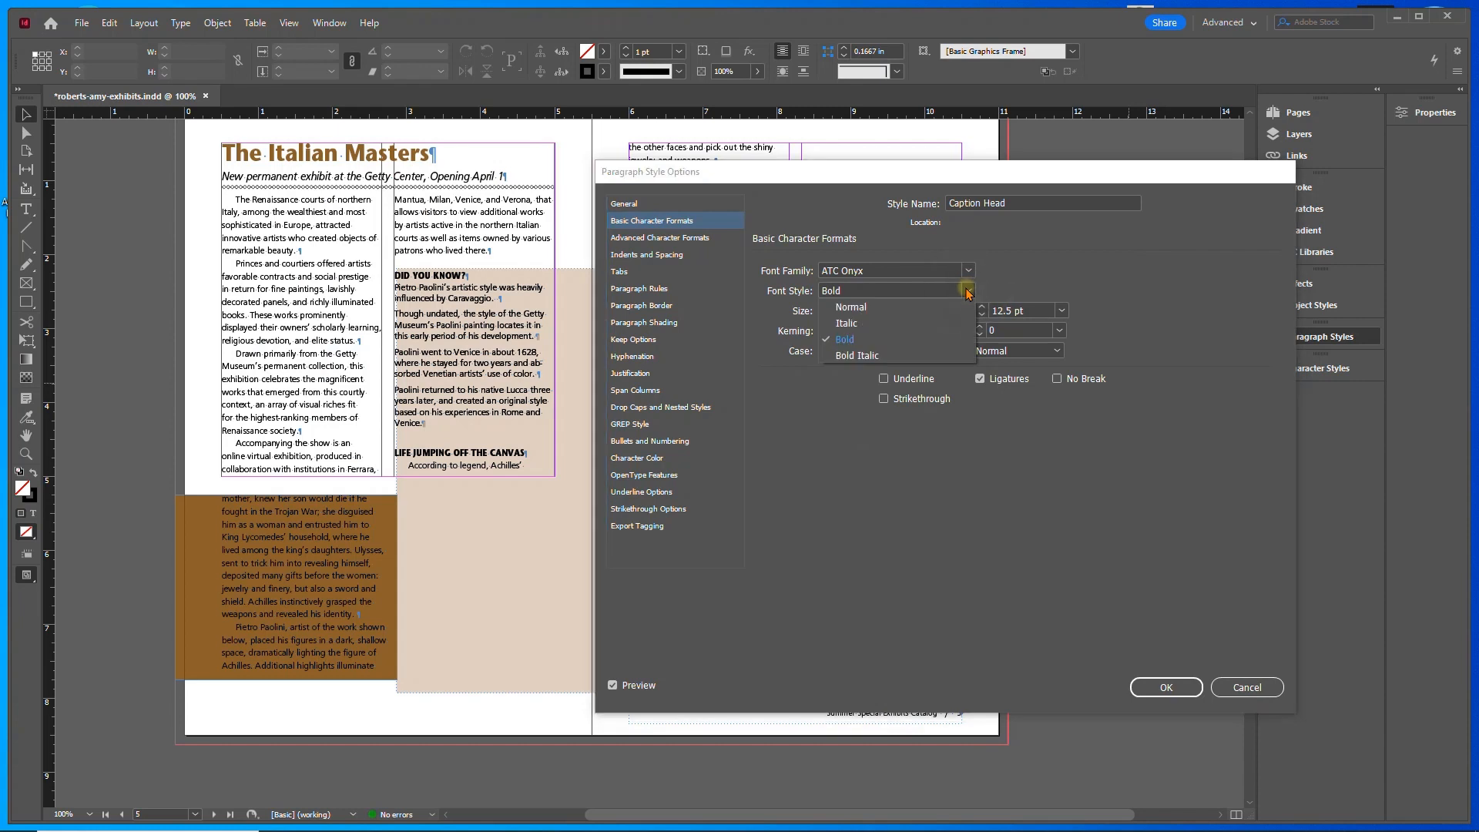
left_click(932, 344)
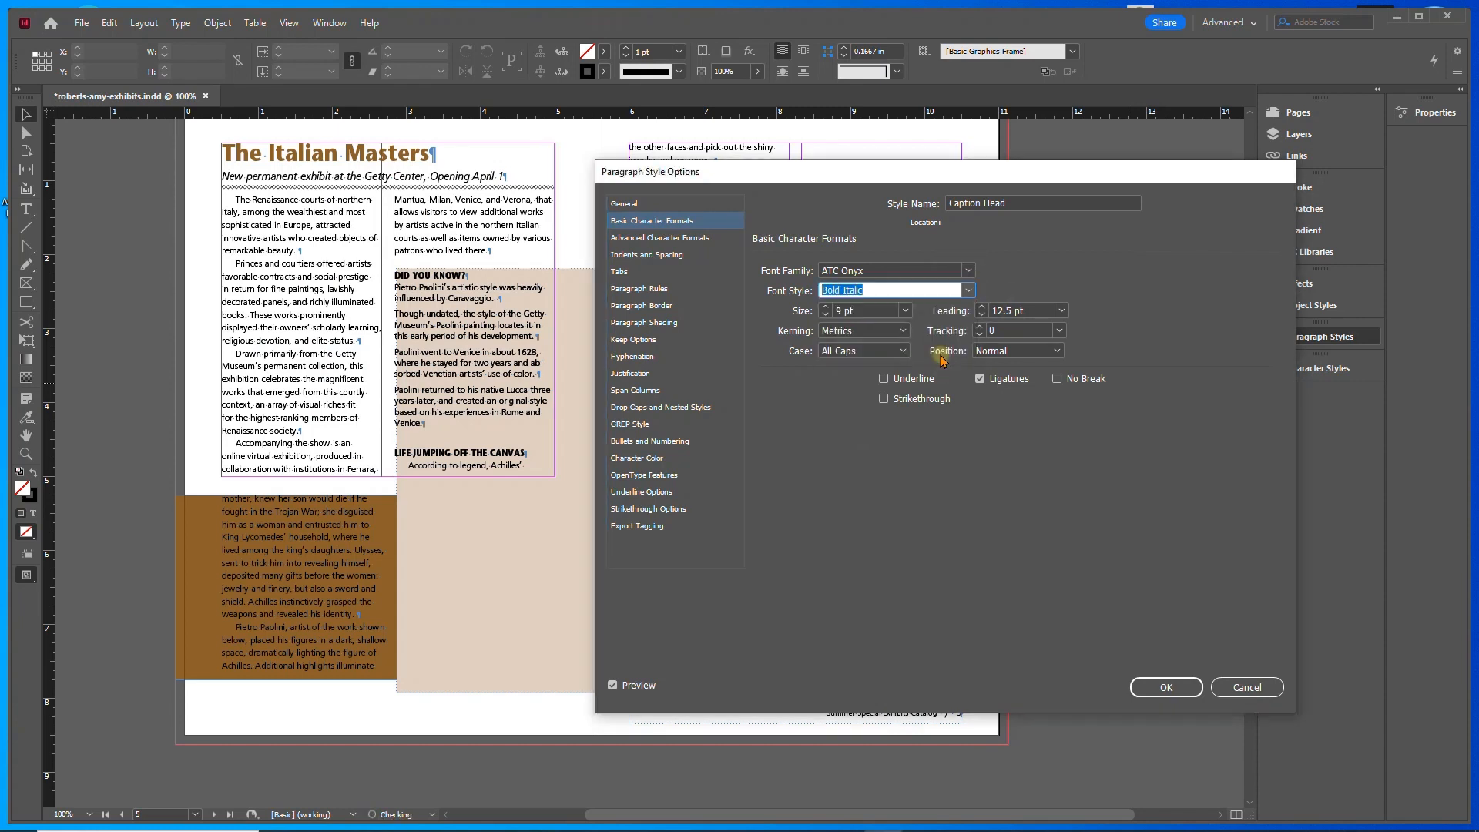
left_click(824, 315)
left_click(1061, 311)
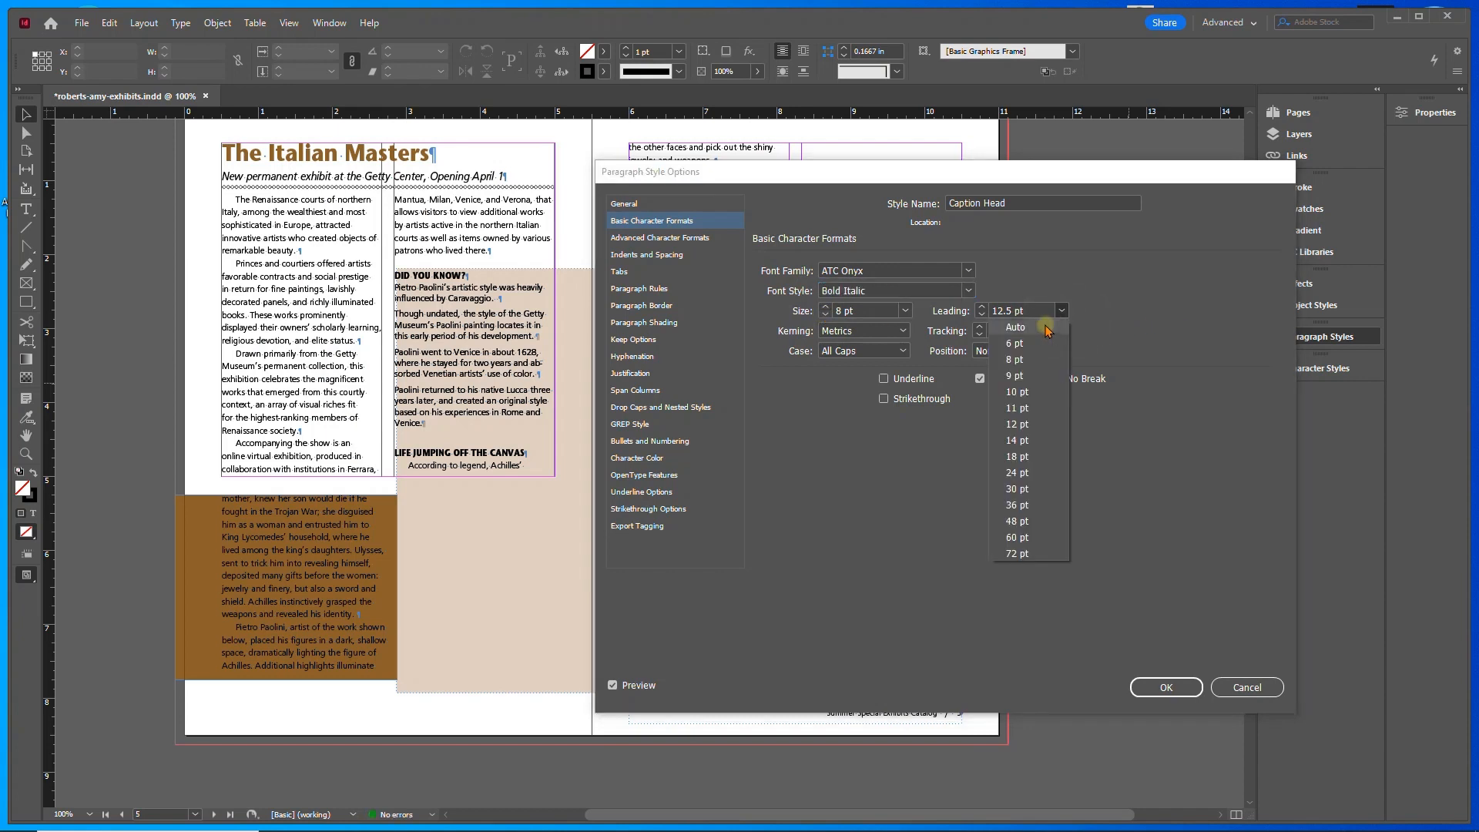
left_click(1044, 330)
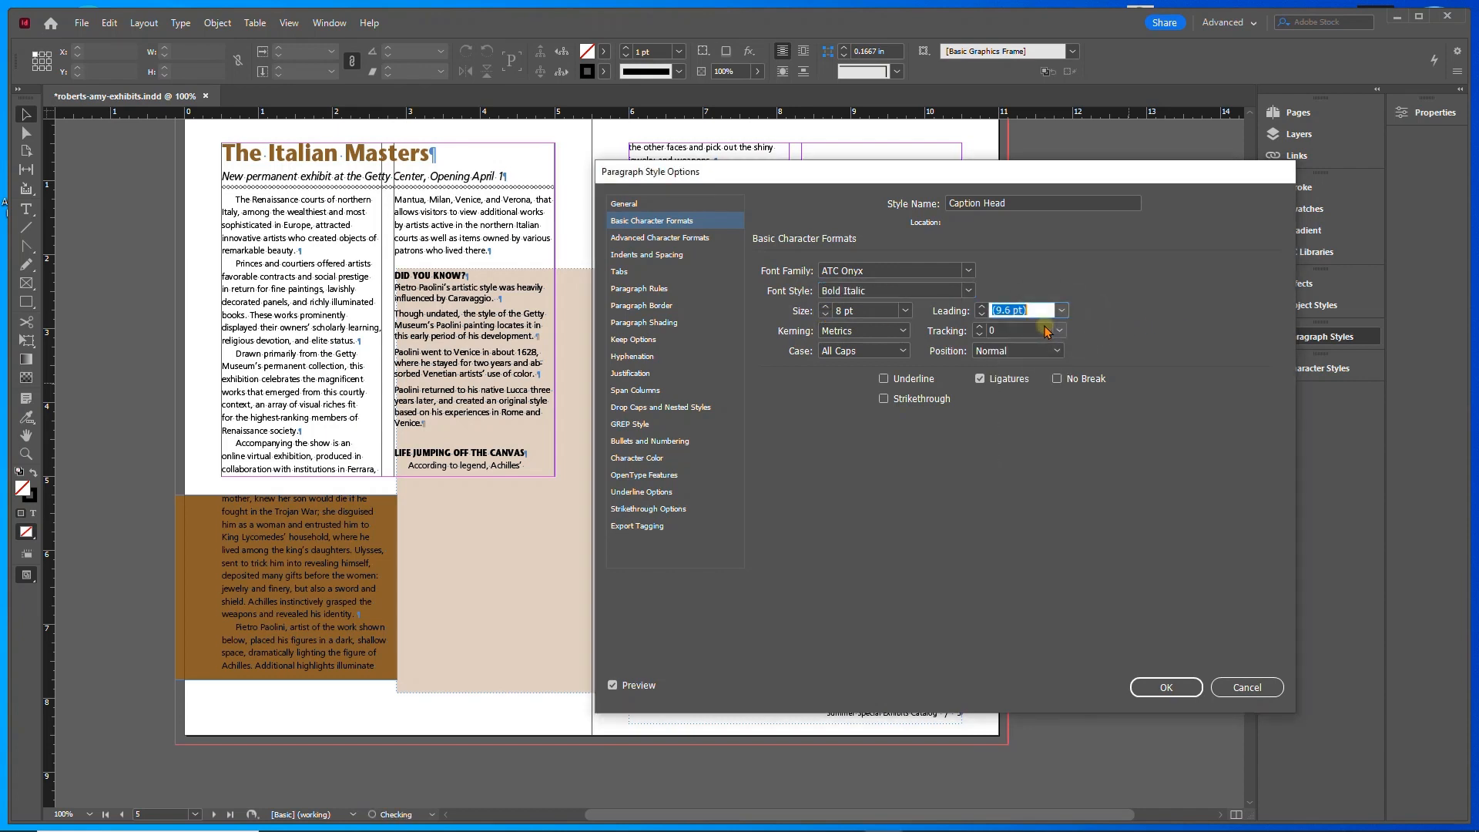
left_click(860, 356)
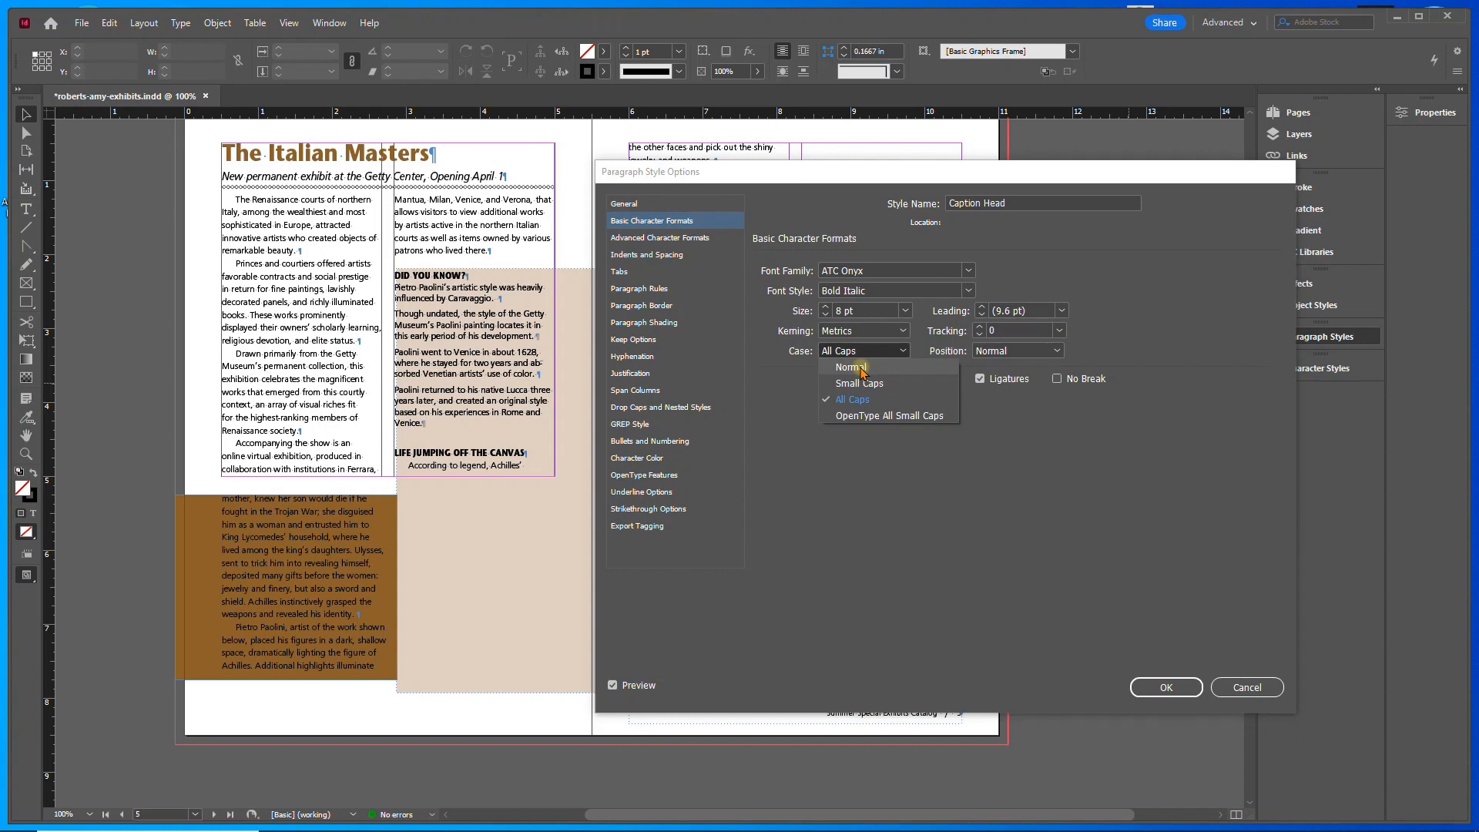
left_click(862, 368)
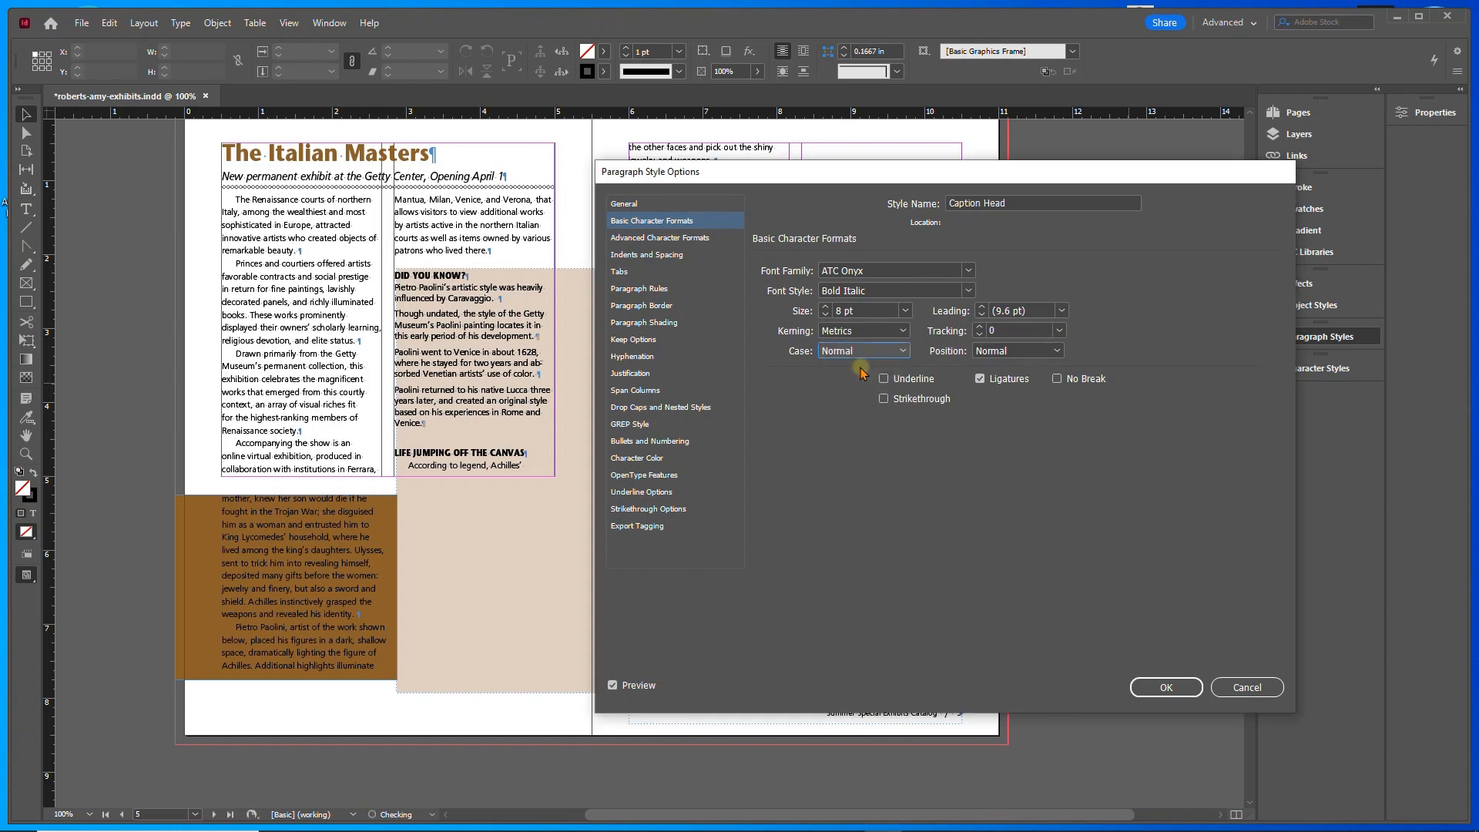
- Increase the Caption Head style's horizontal scale, set its alignment to Right and save the style
left_click(654, 239)
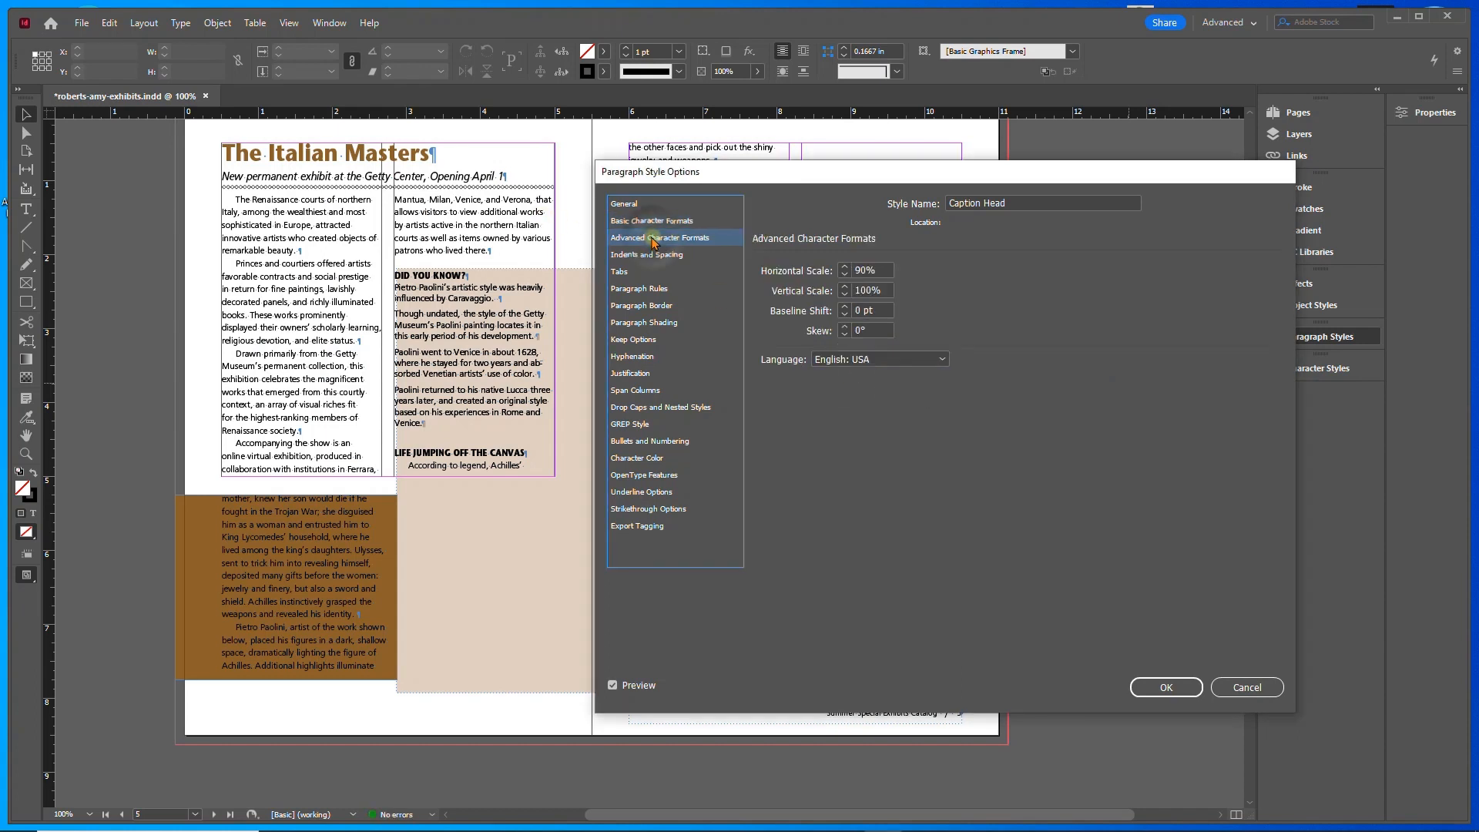
left_click(845, 267)
left_click(650, 256)
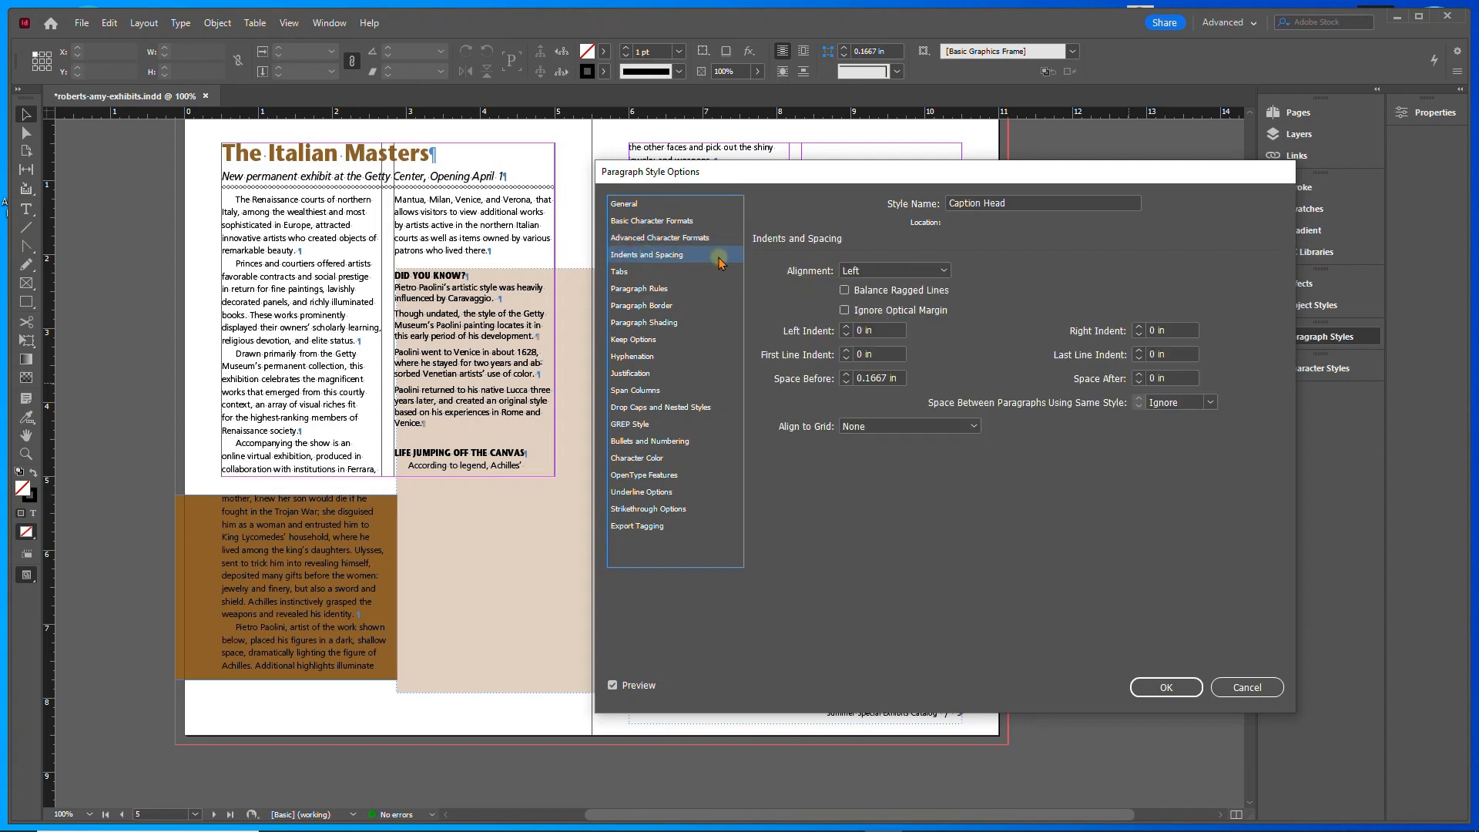
left_click(908, 271)
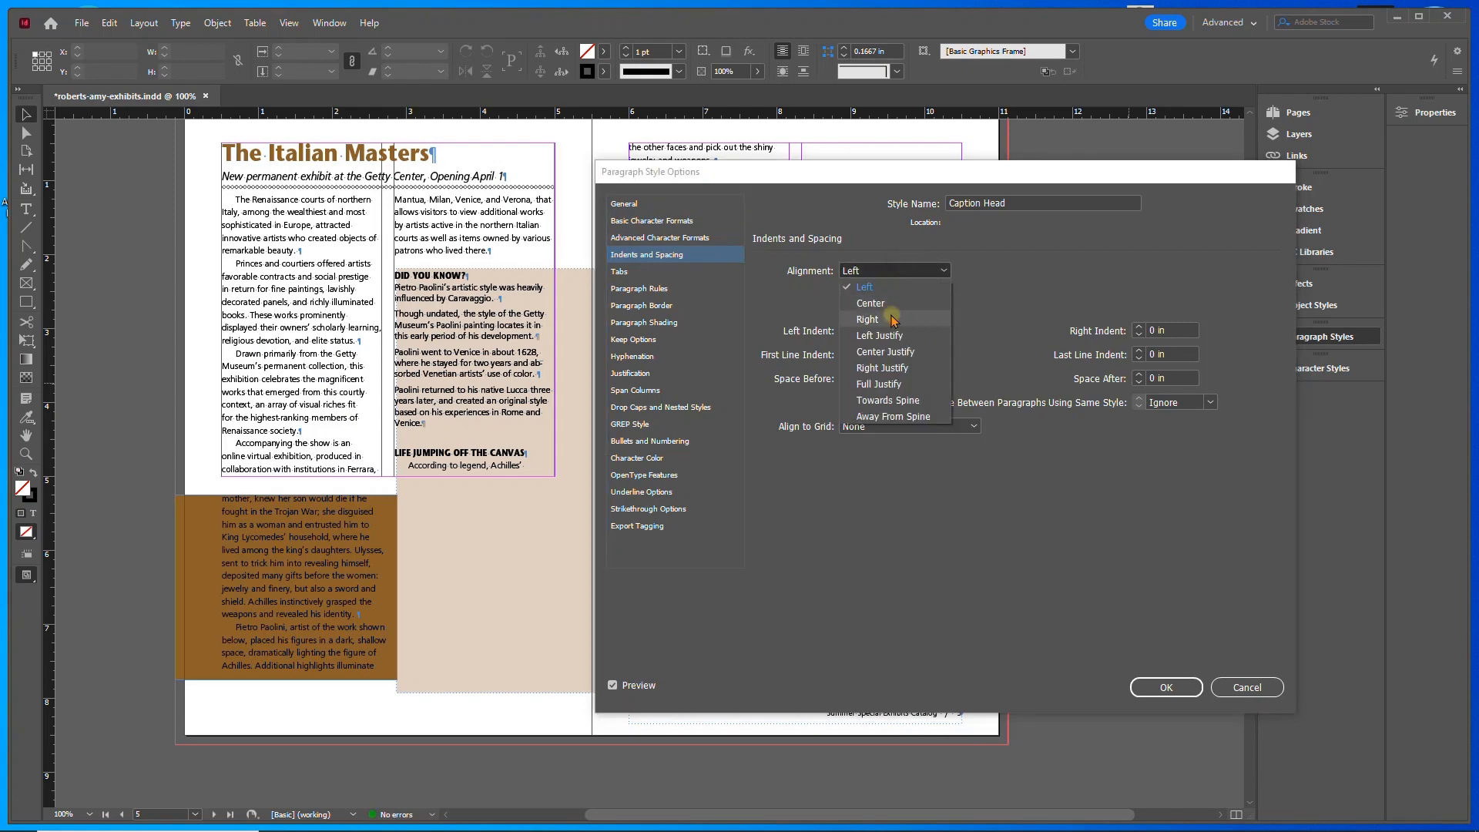
left_click(894, 319)
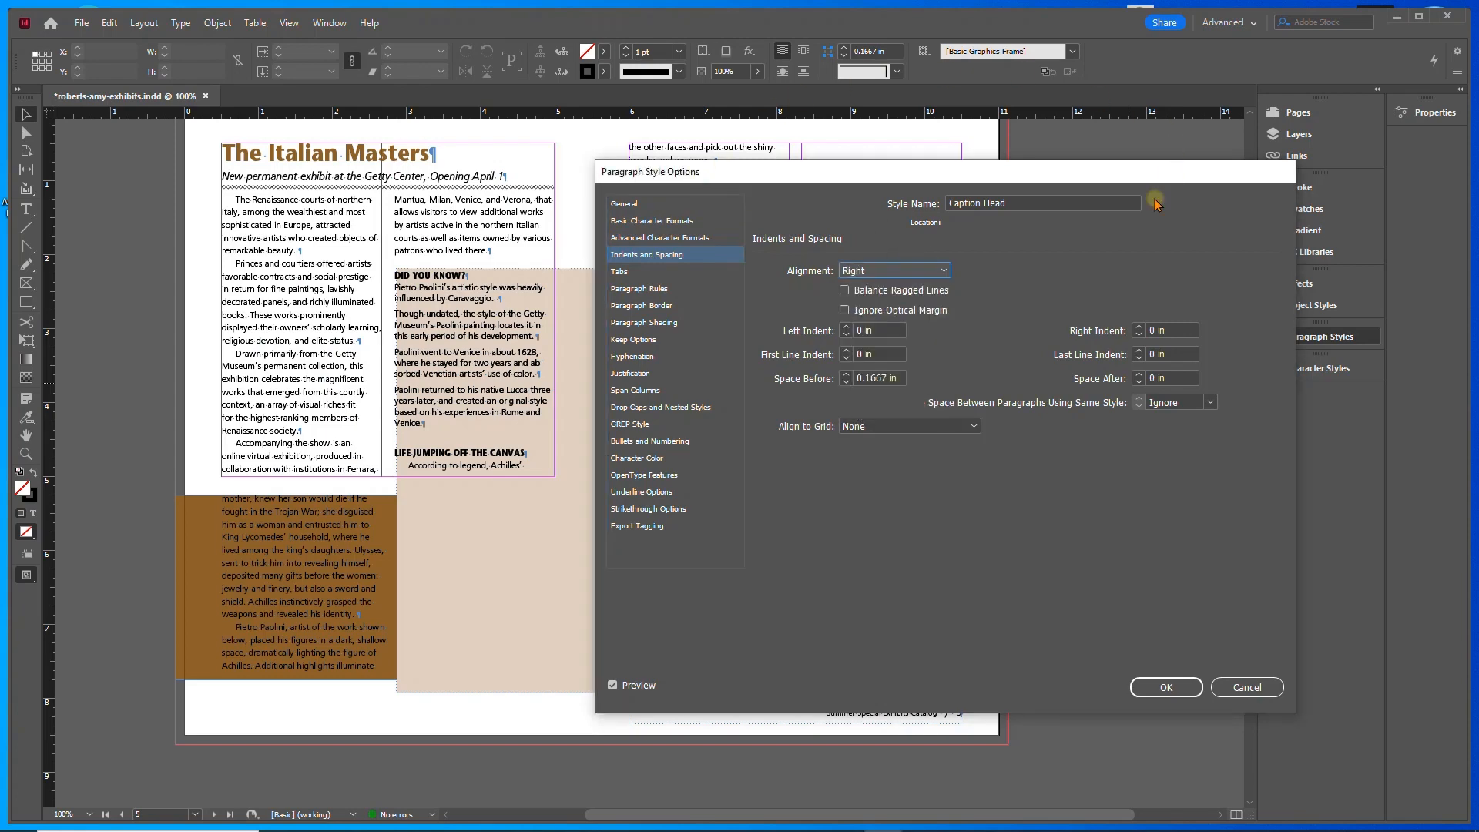
left_click(1167, 688)
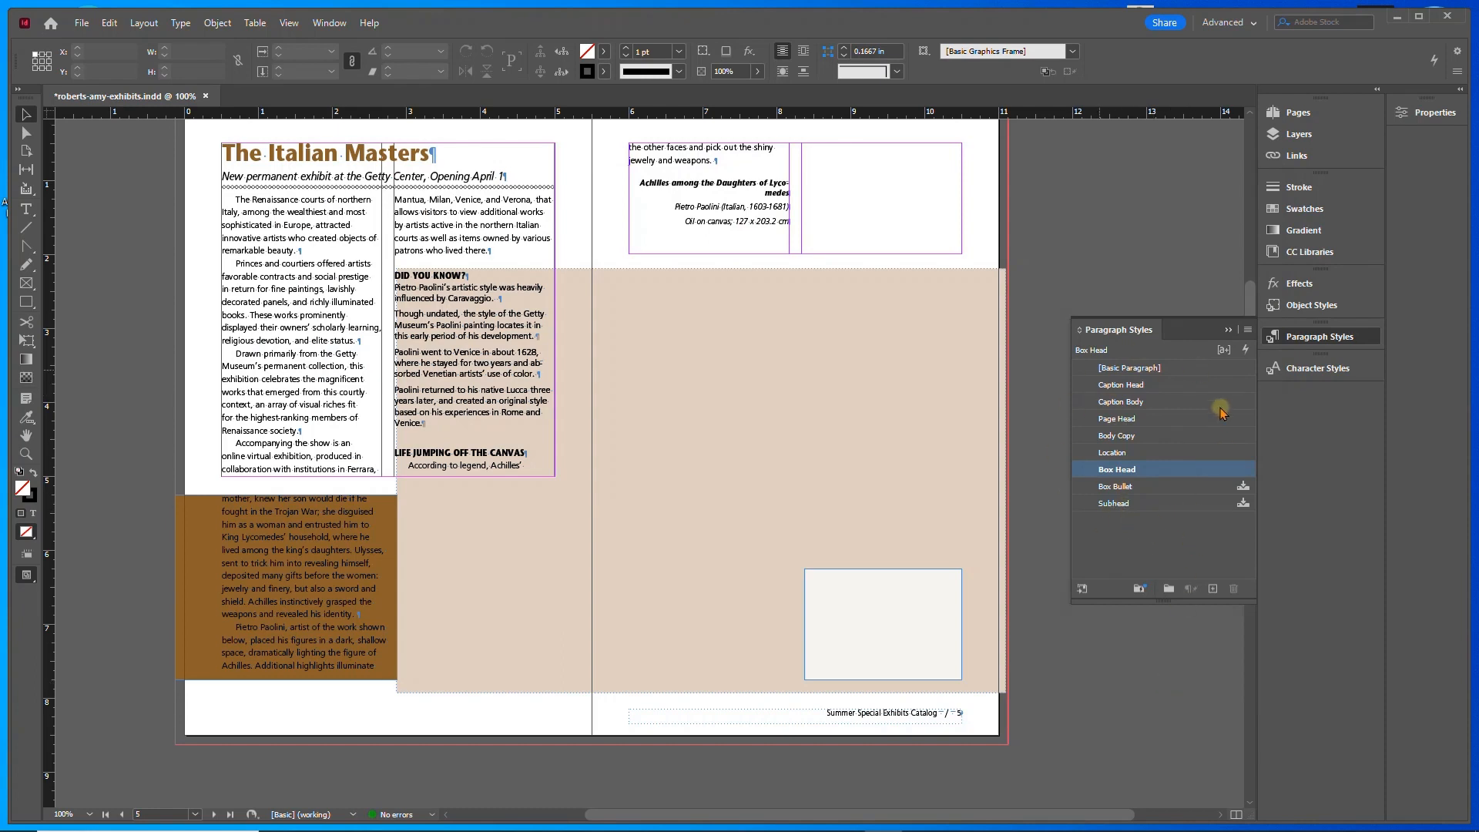
- Set the Subhead paragraph style's keep options to start the paragraph In Next Column and save the style
right_click(1121, 511)
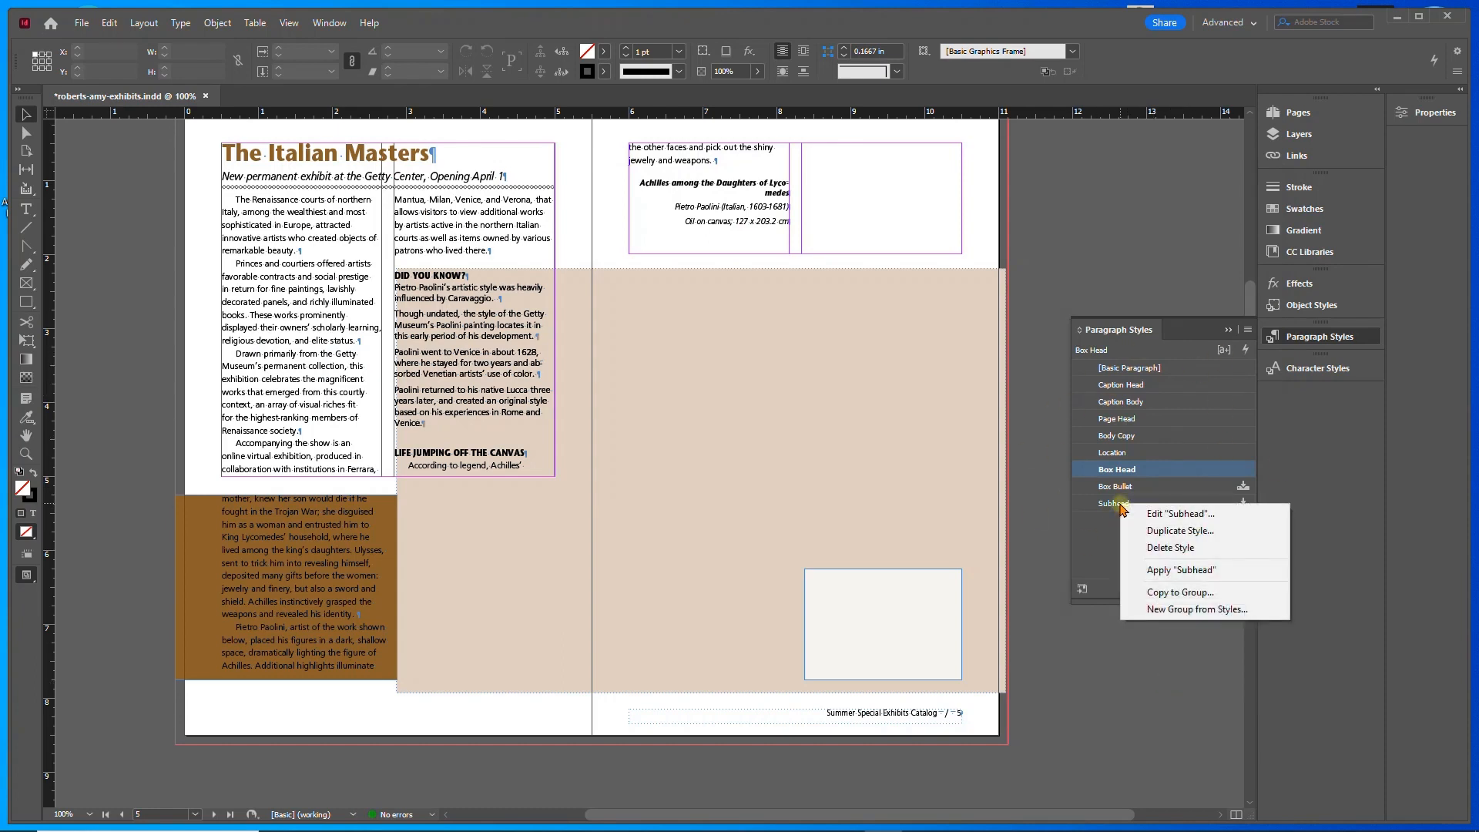
left_click(1149, 514)
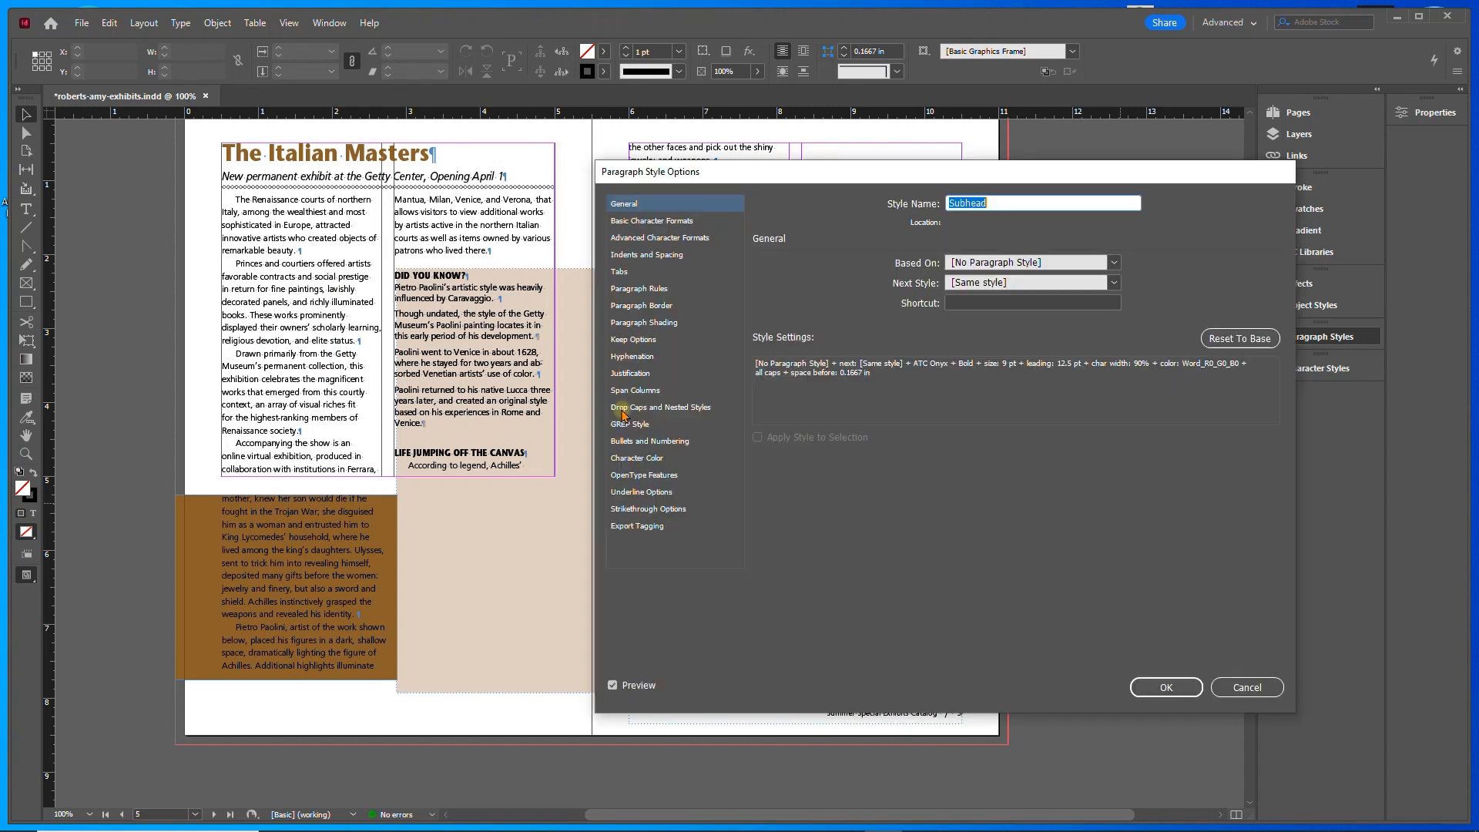
left_click(624, 339)
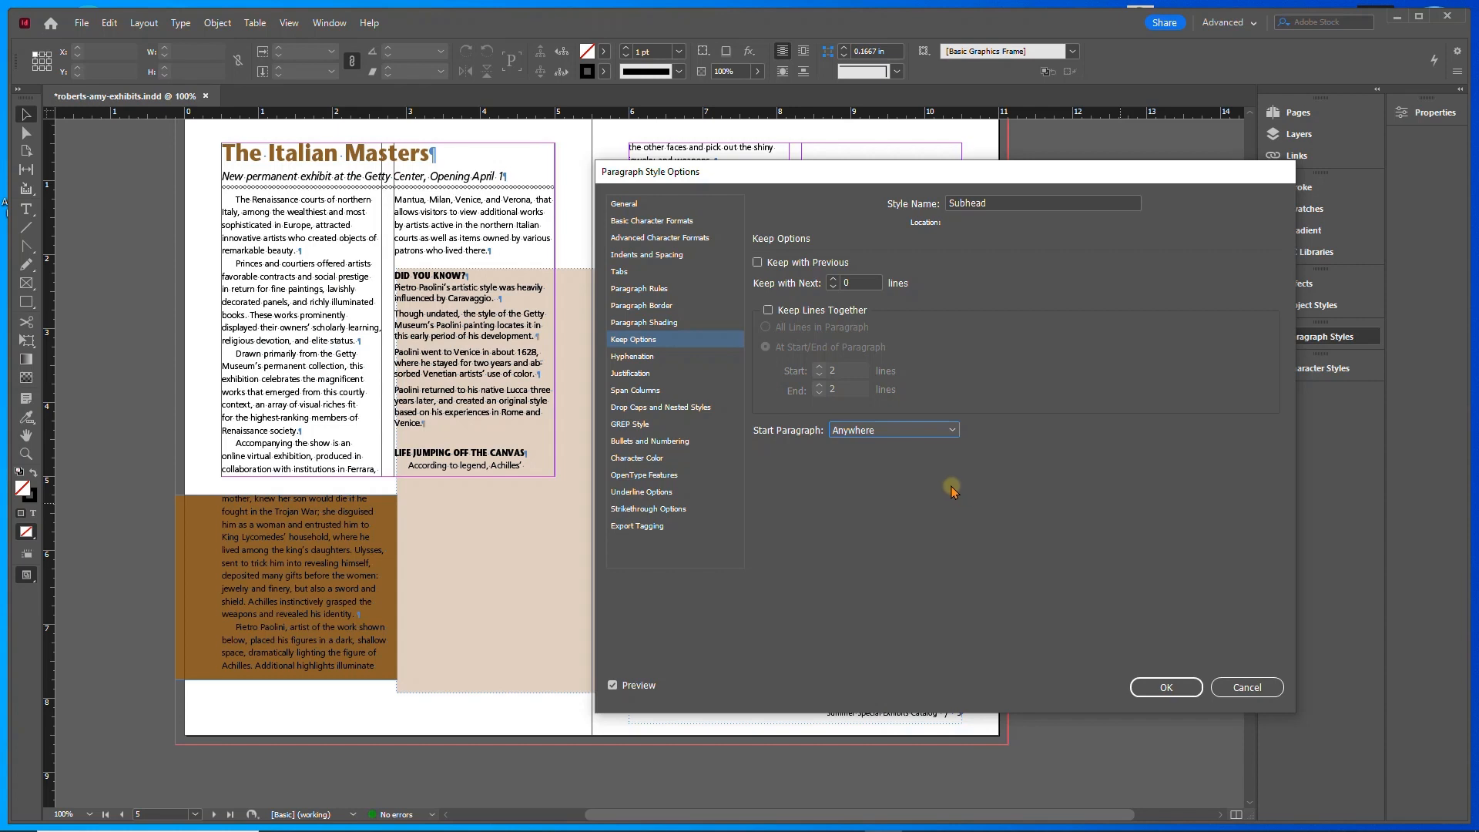
left_click(903, 432)
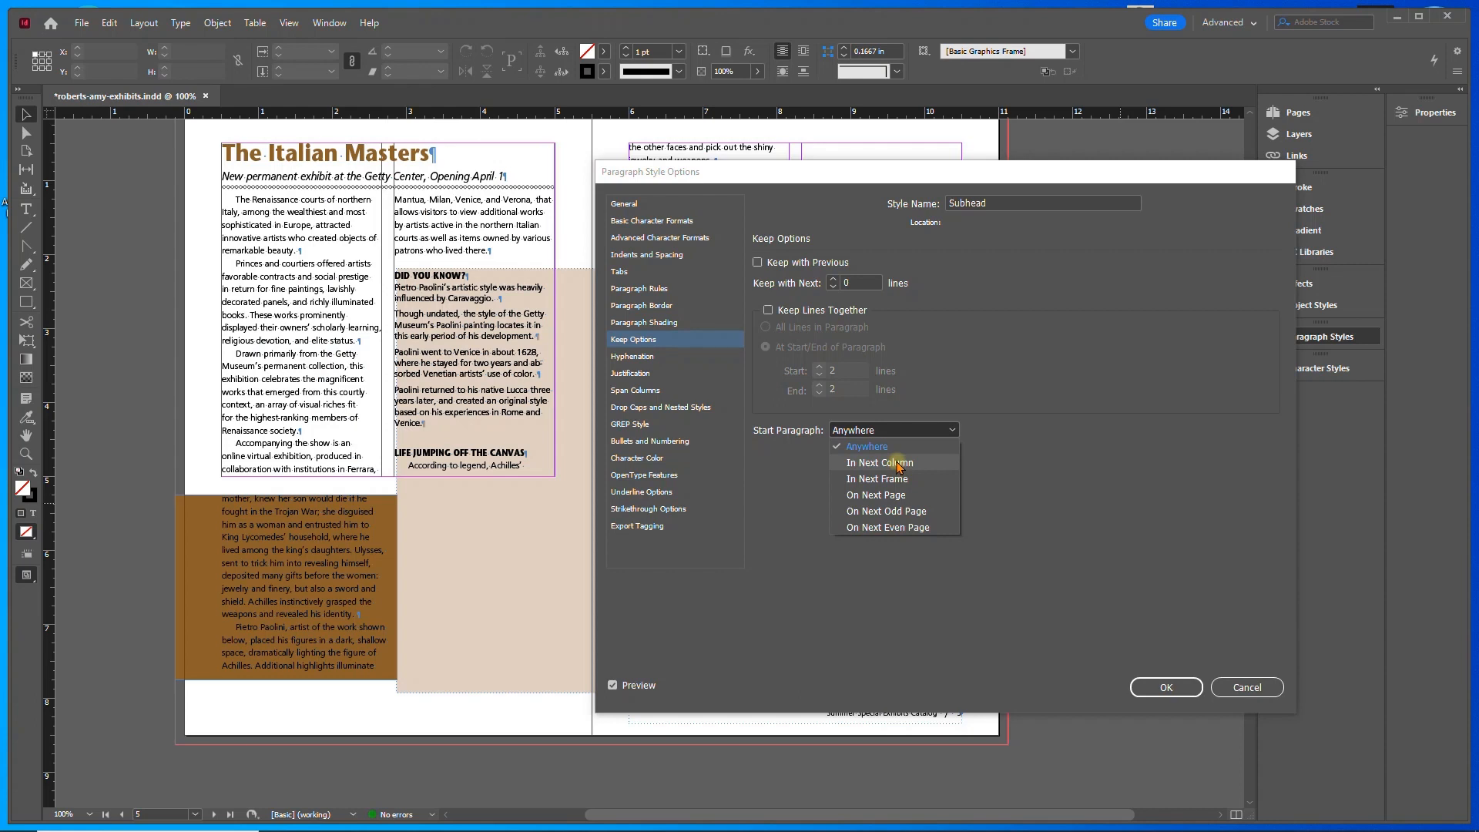
left_click(898, 464)
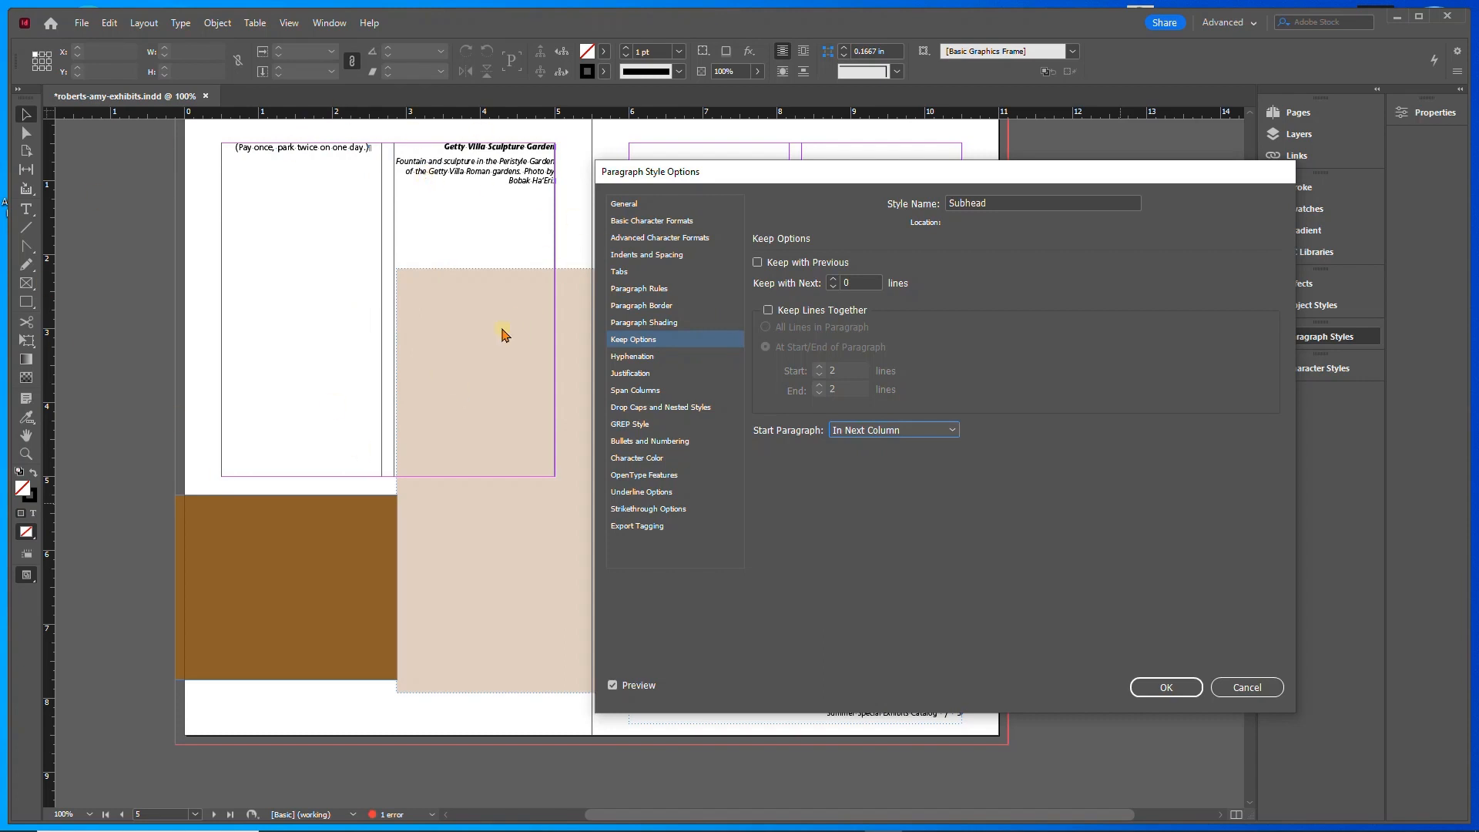
left_click(1167, 687)
- On the pages 2–3 spread, place the cursor in the opening body paragraph and duplicate the Body Copy style as Body Copy No Indent
key("ctrl+minus")
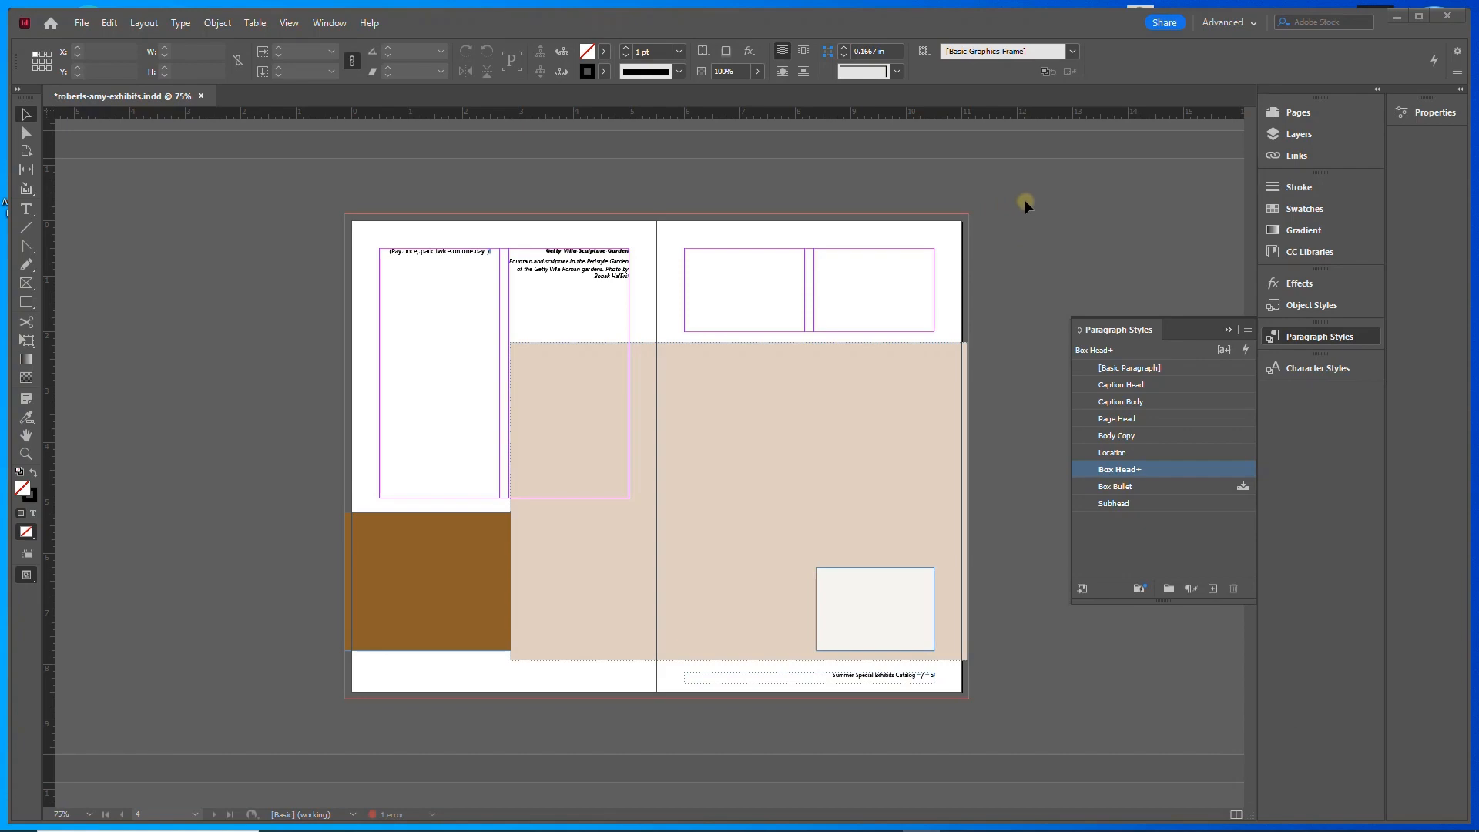
left_click_drag(1024, 201, 936, 701)
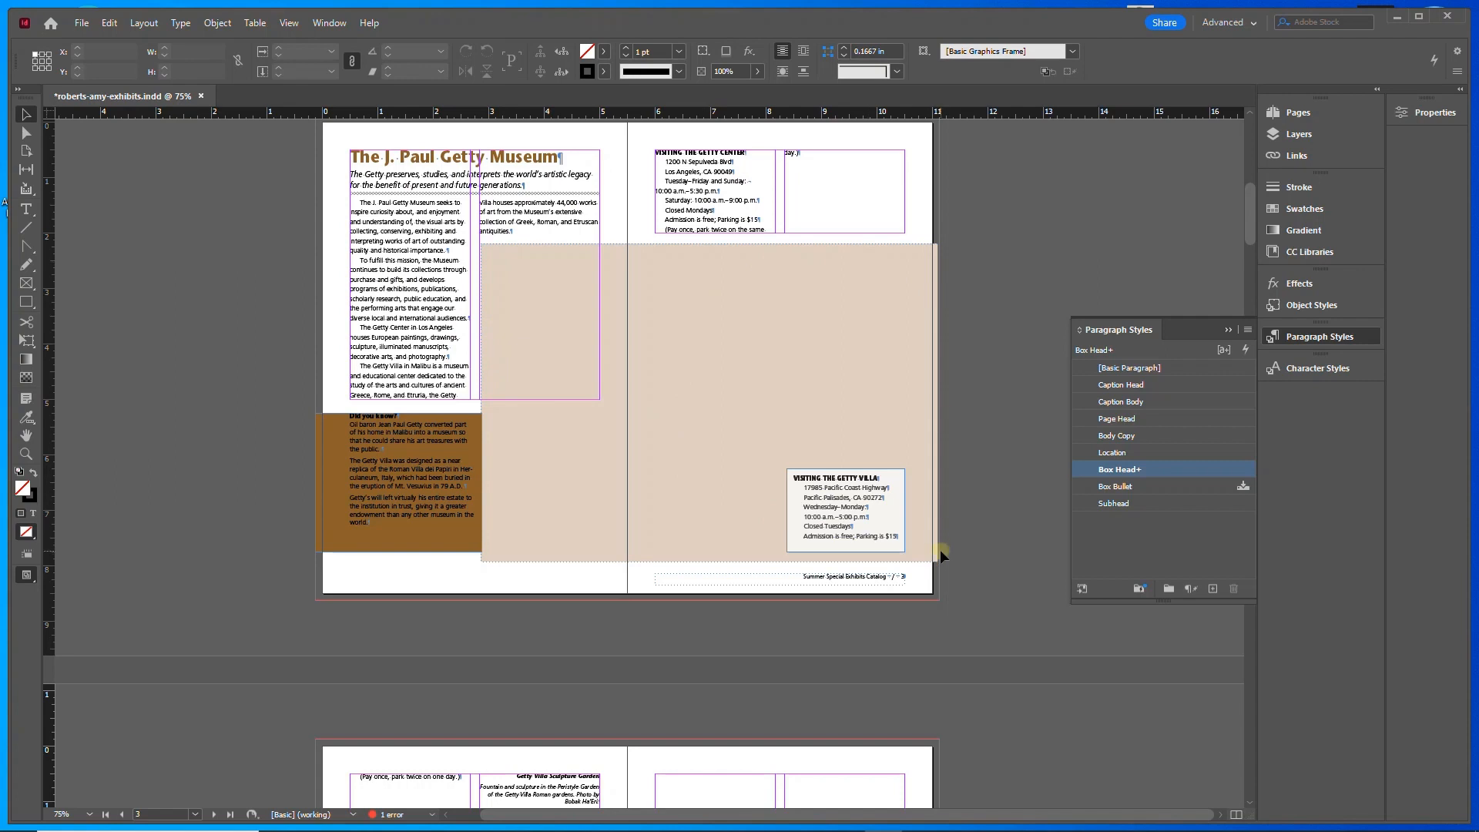
left_click(1298, 113)
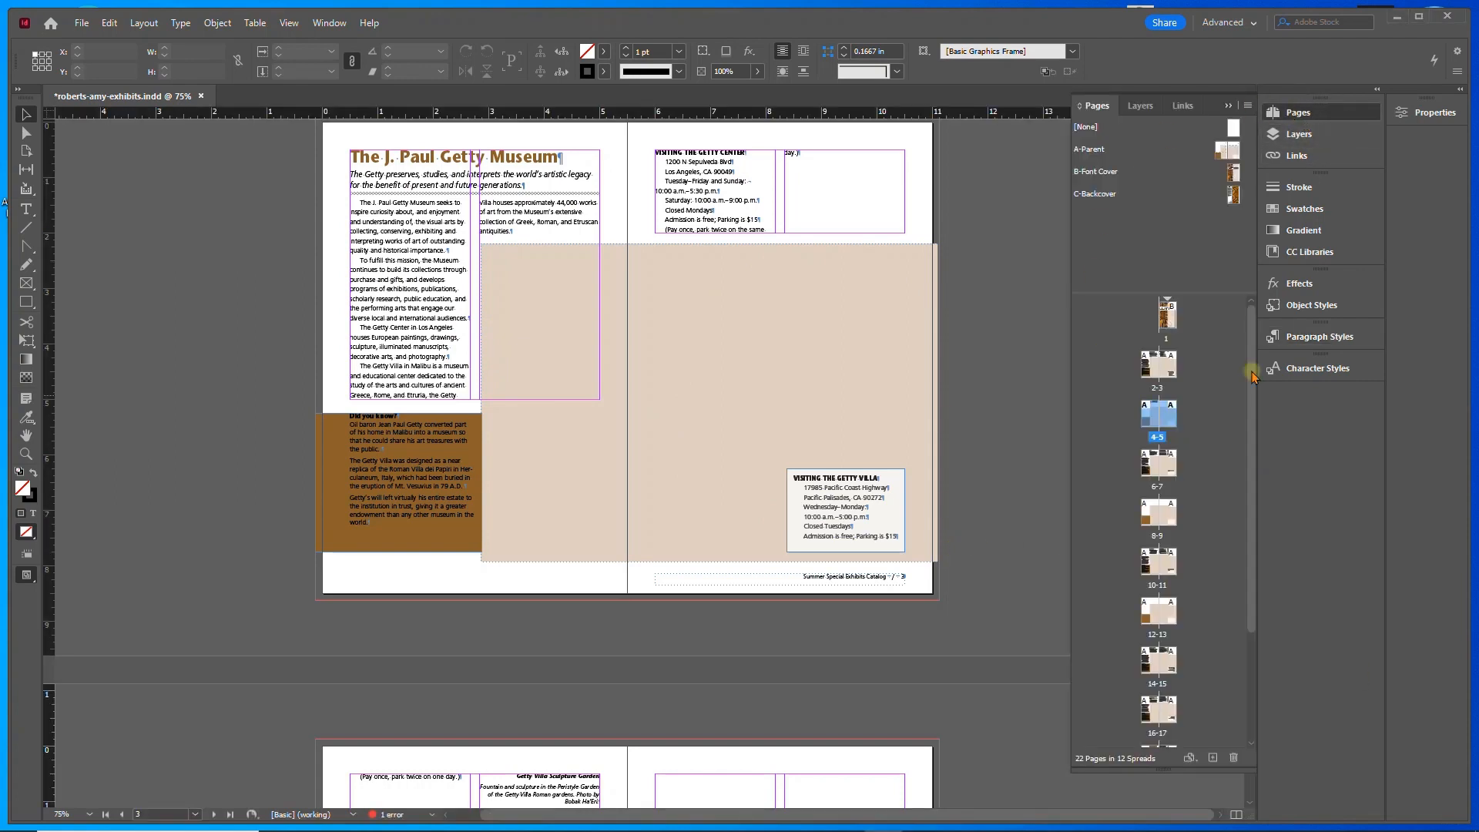
double_click(1154, 390)
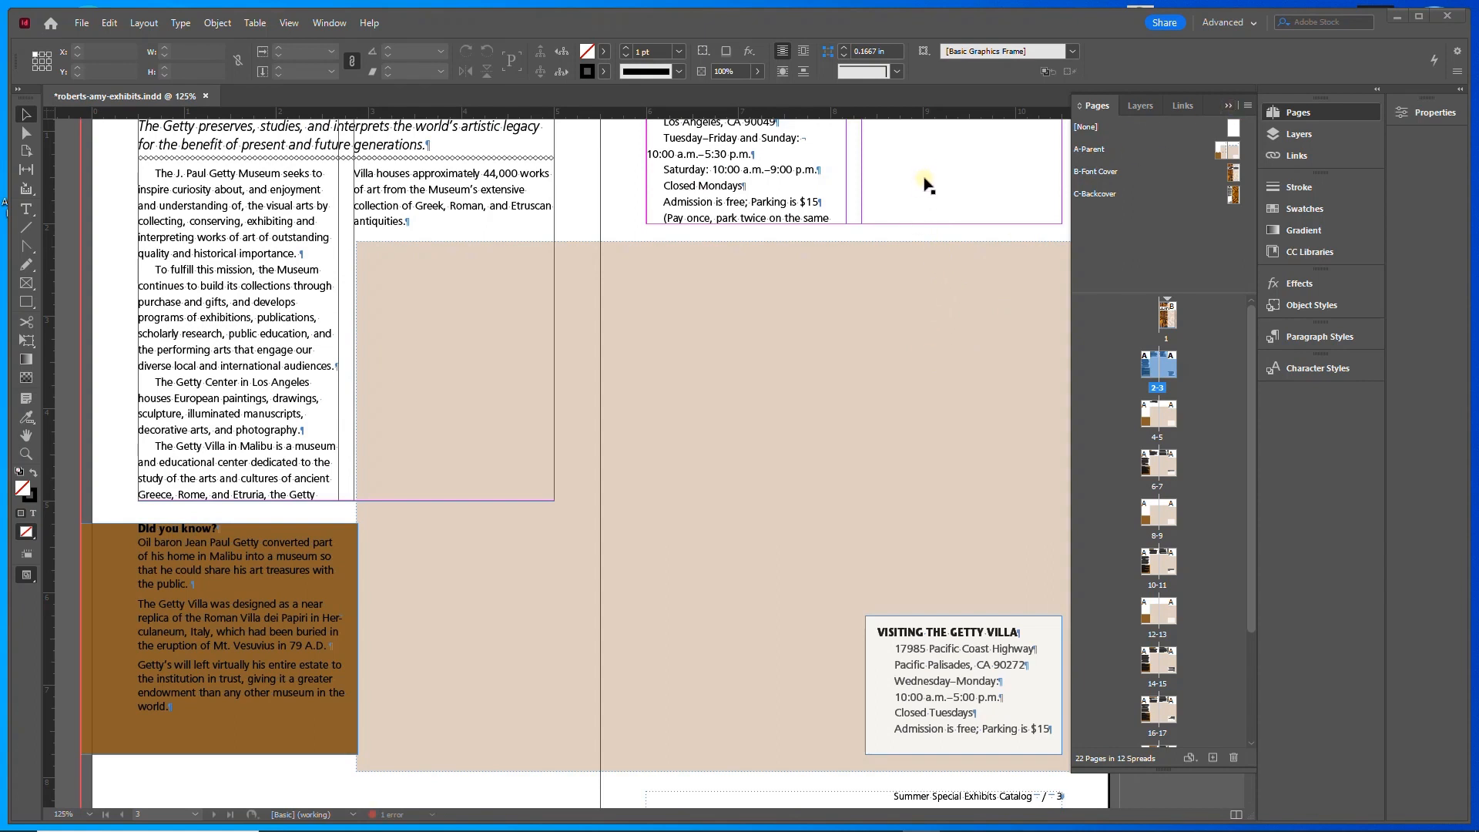
left_click_drag(927, 147, 874, 301)
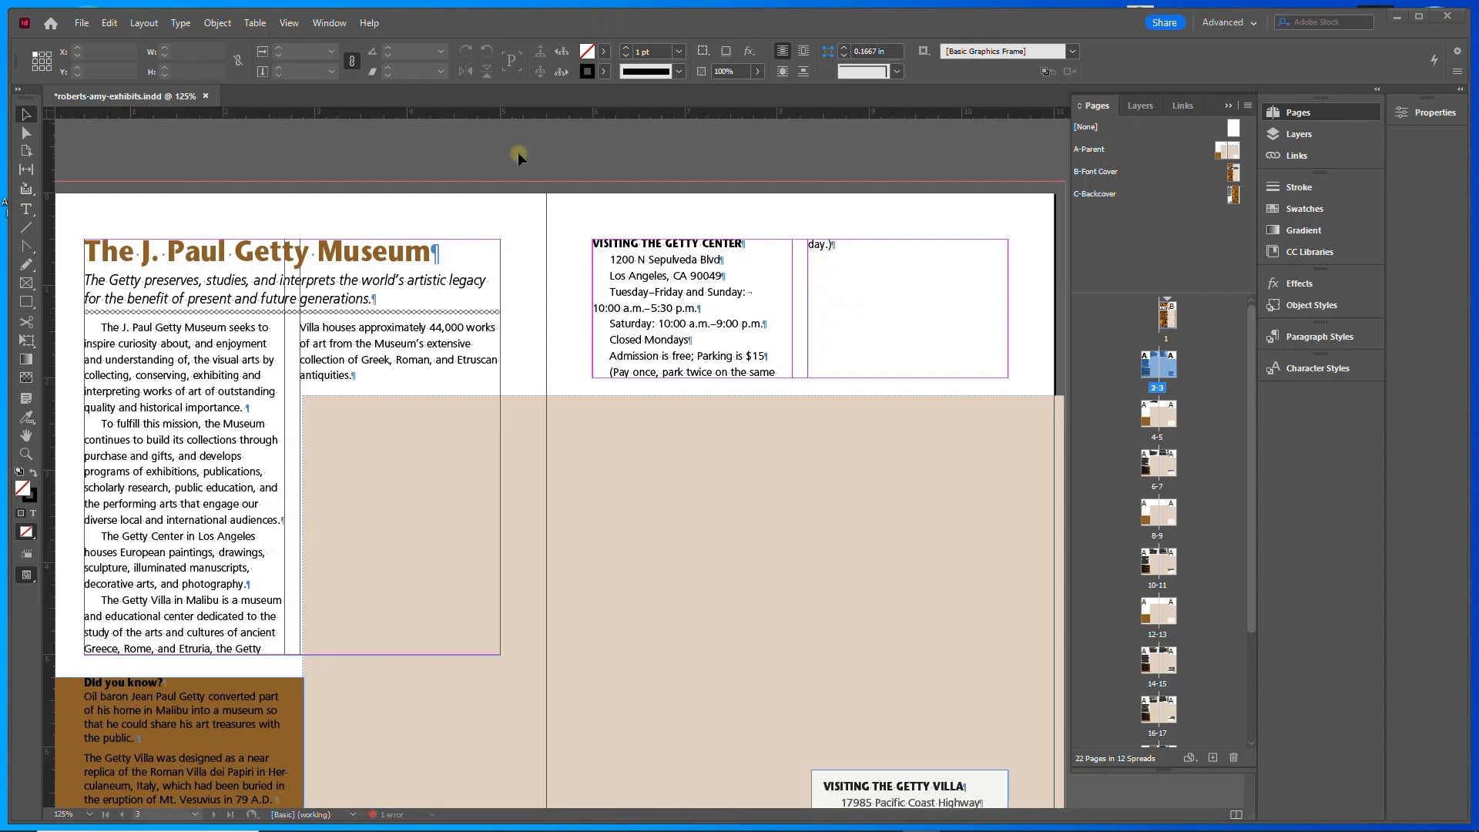
left_click(25, 210)
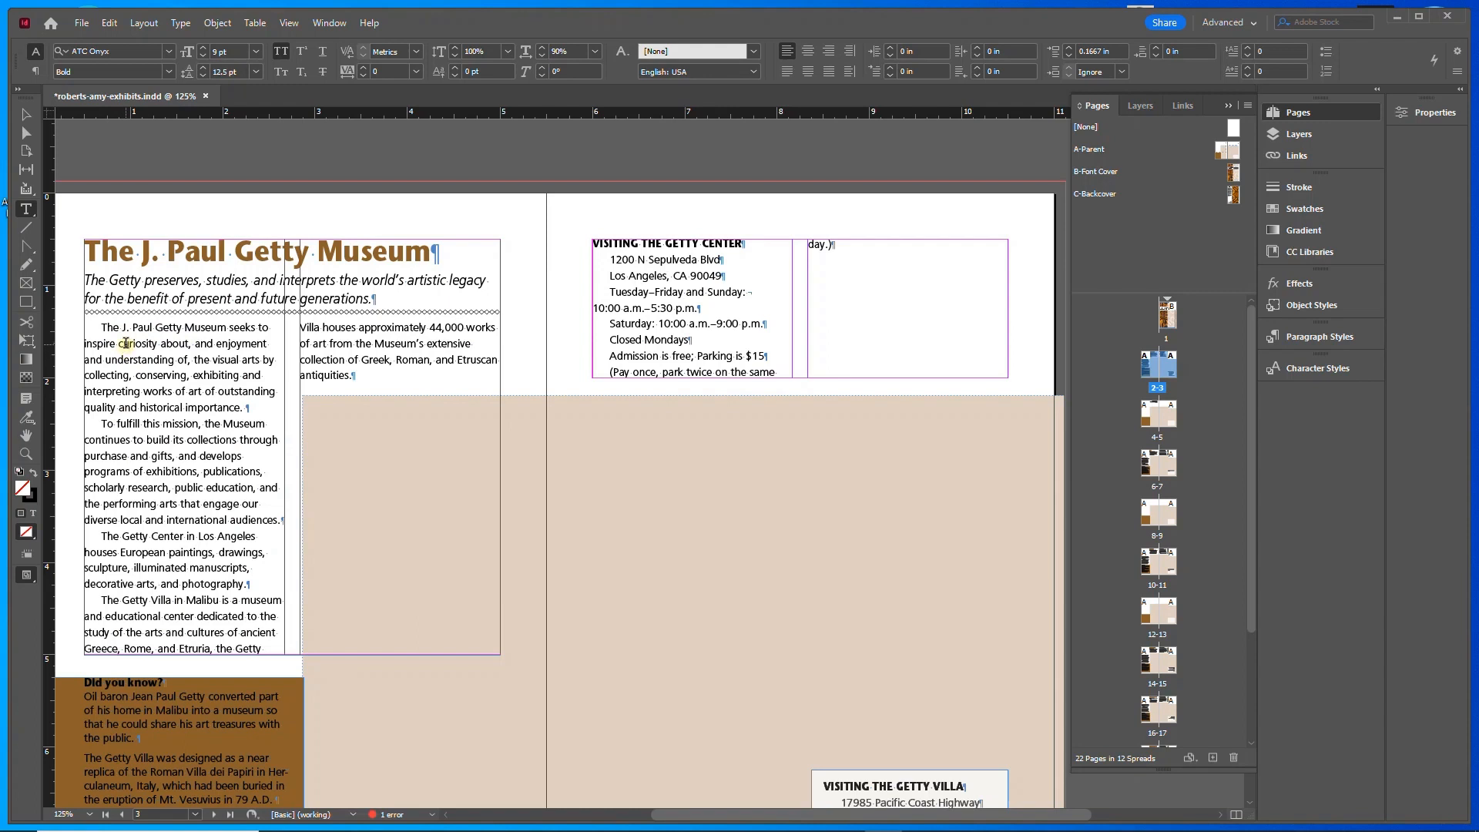
left_click(126, 343)
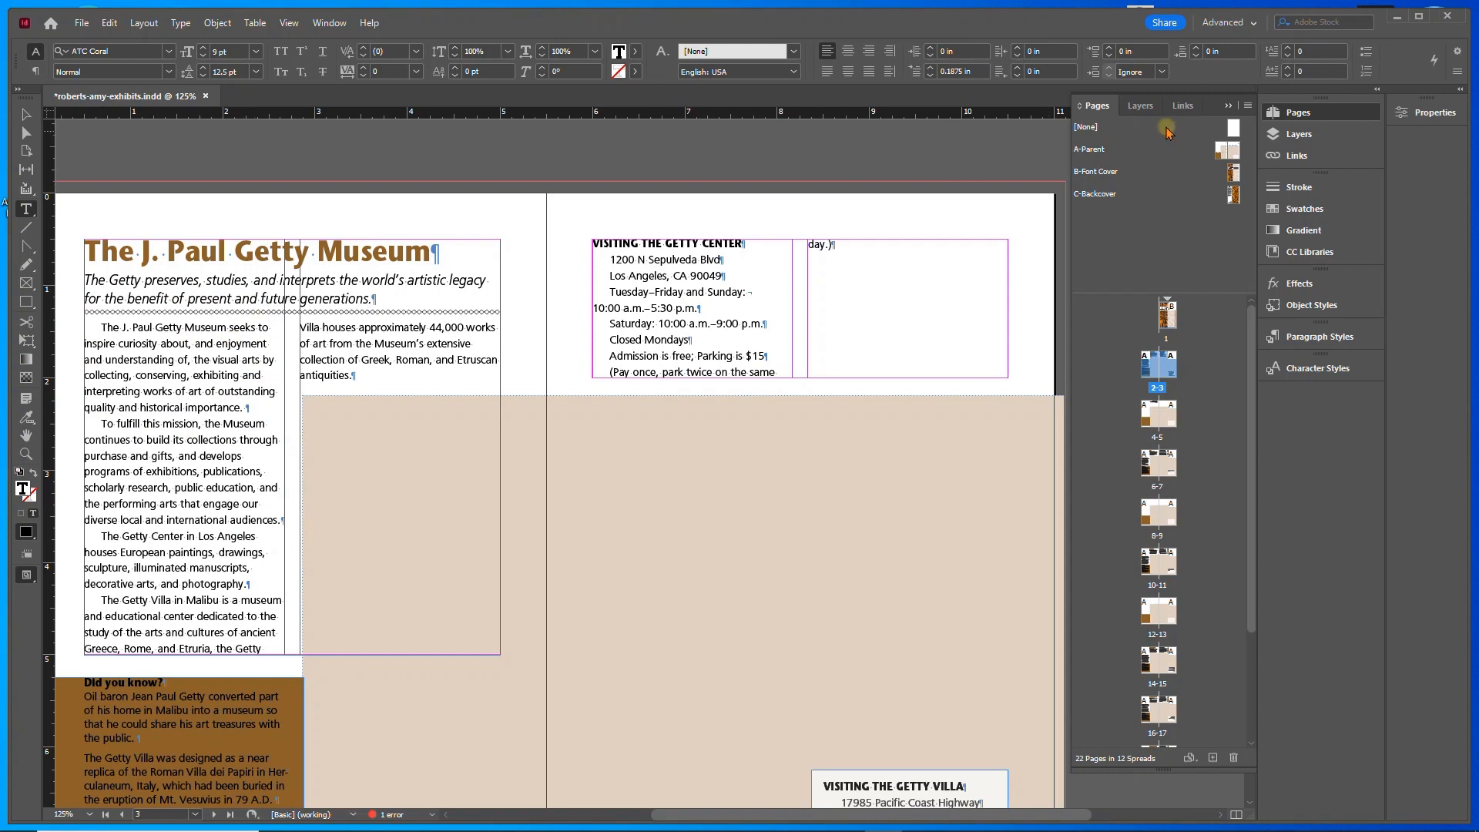
left_click(1314, 337)
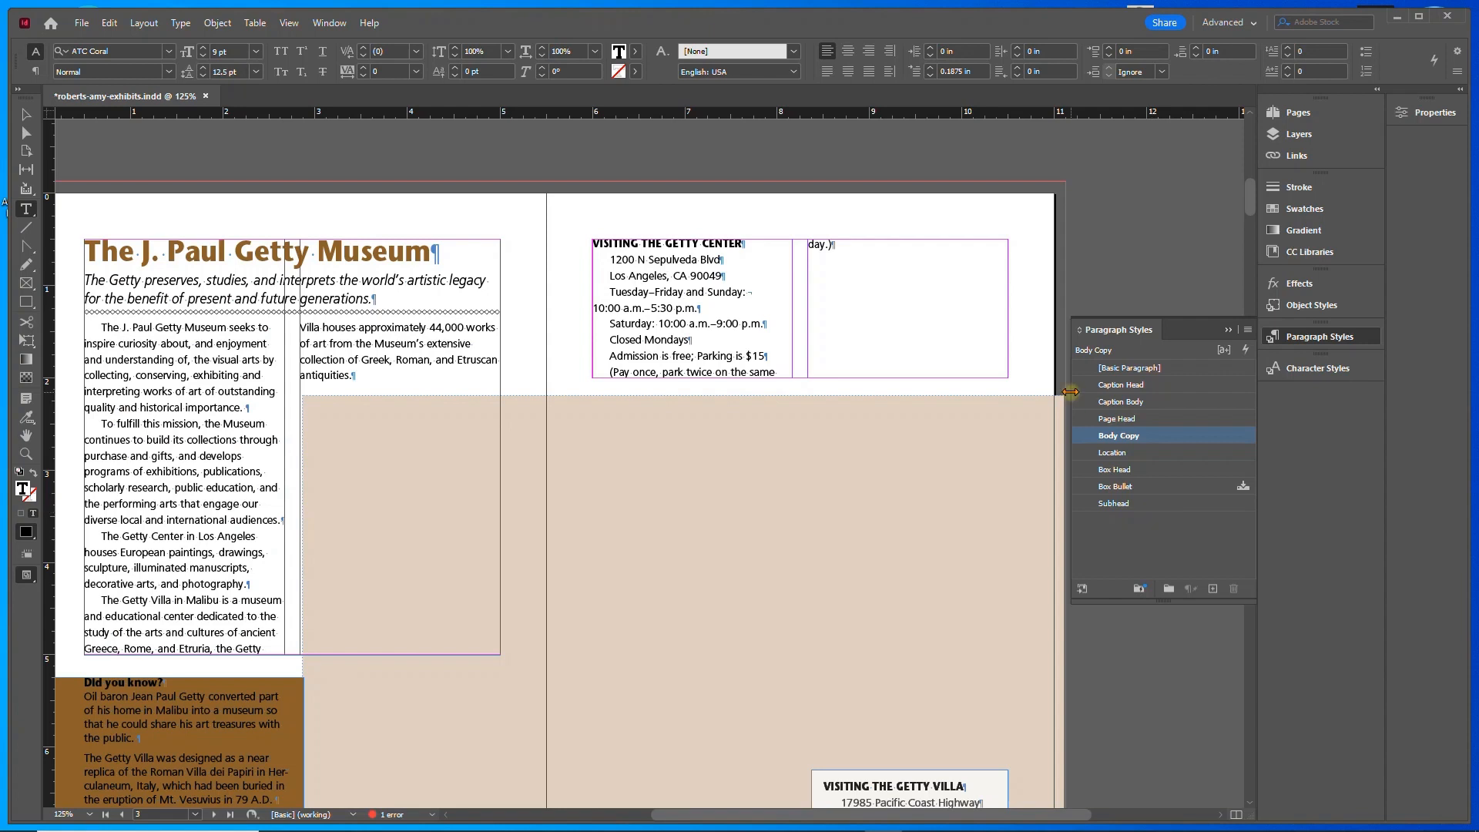
right_click(1130, 441)
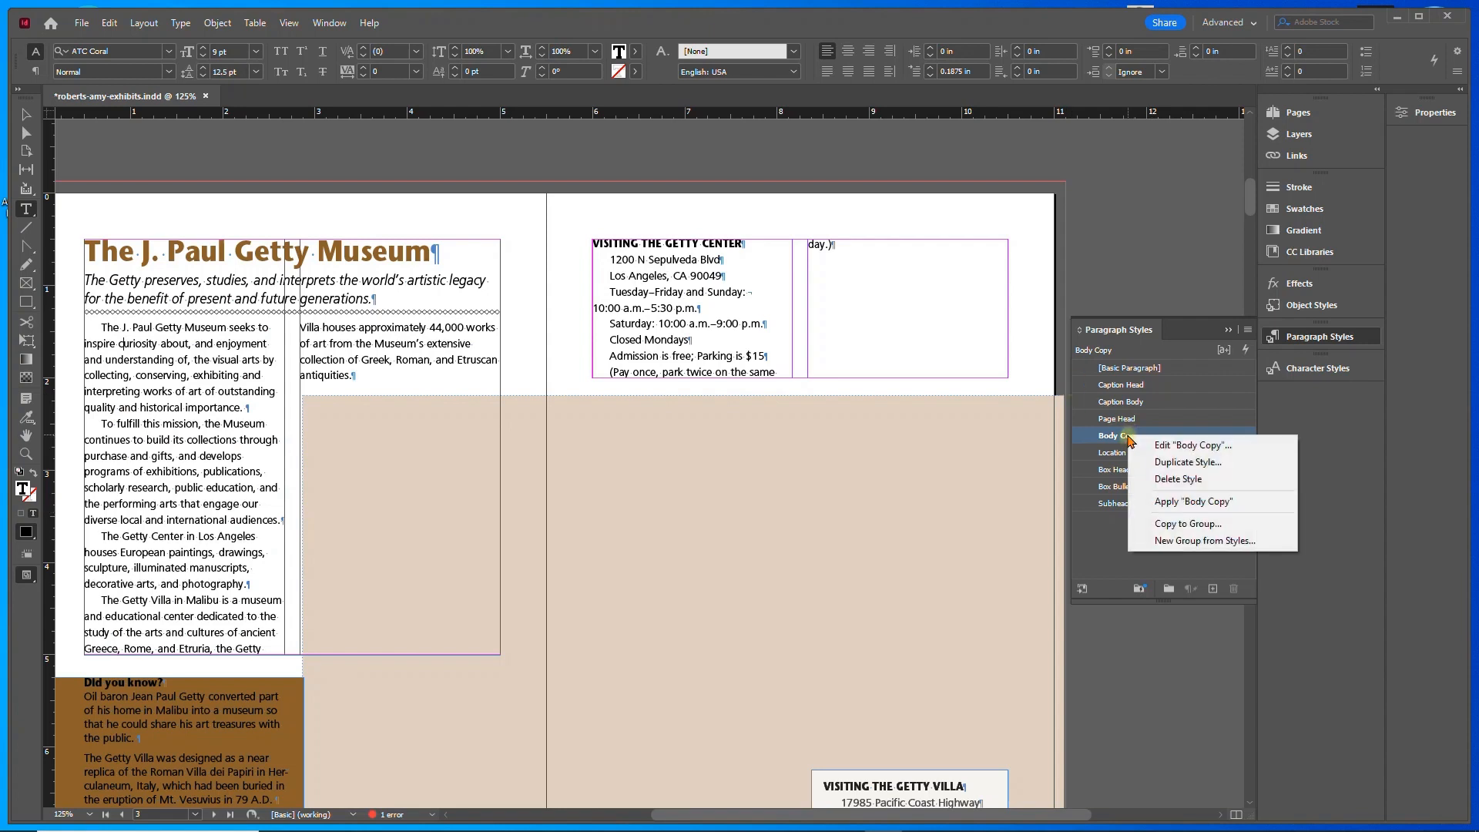
left_click(1173, 462)
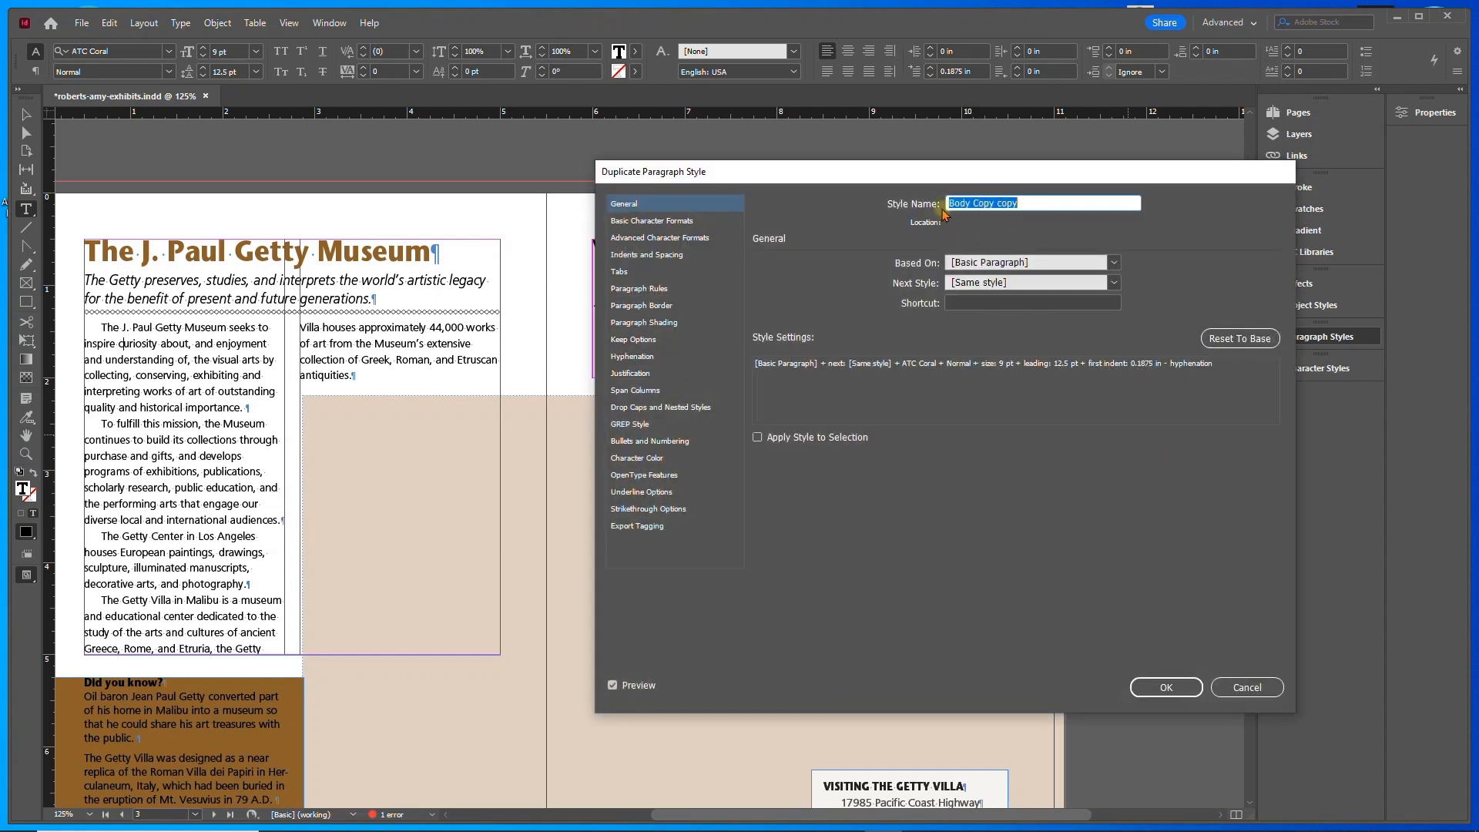
double_click(1002, 203)
type("No Indent")
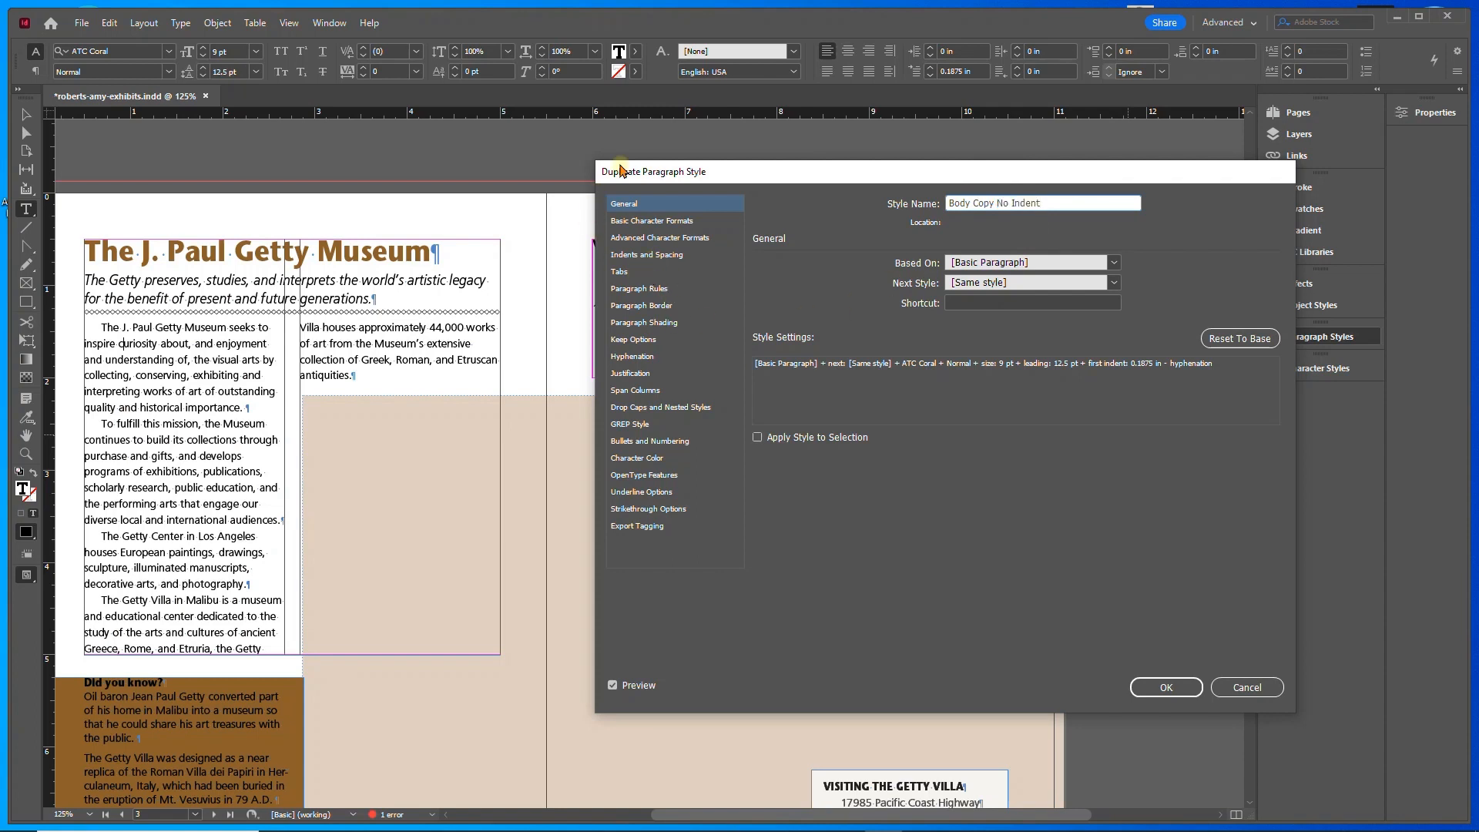
- Set the first line indent of Body Copy No Indent to 0 in and save the new style
left_click(637, 257)
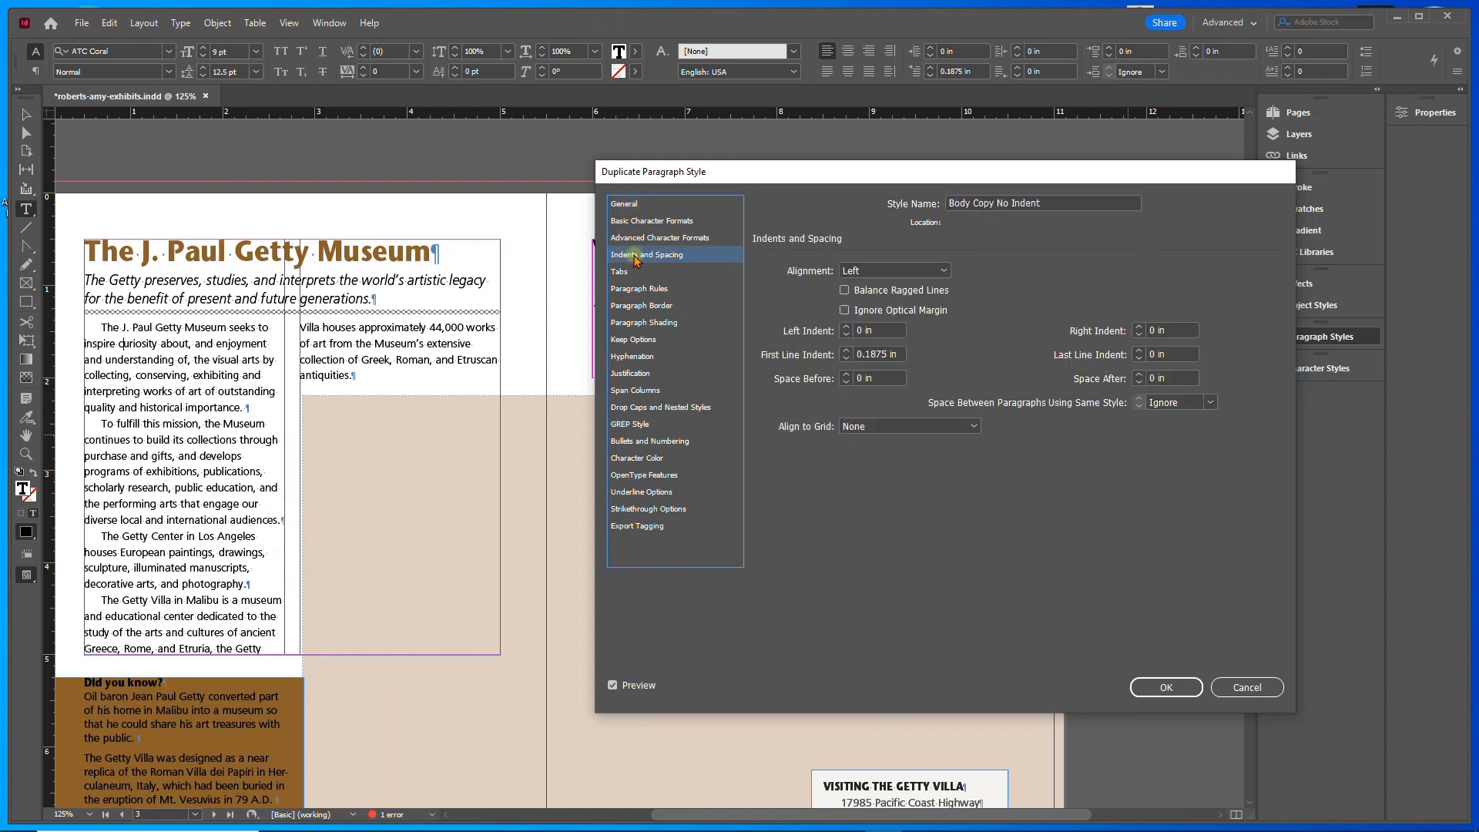
left_click(845, 359)
left_click(845, 359)
left_click(845, 359)
left_click(648, 204)
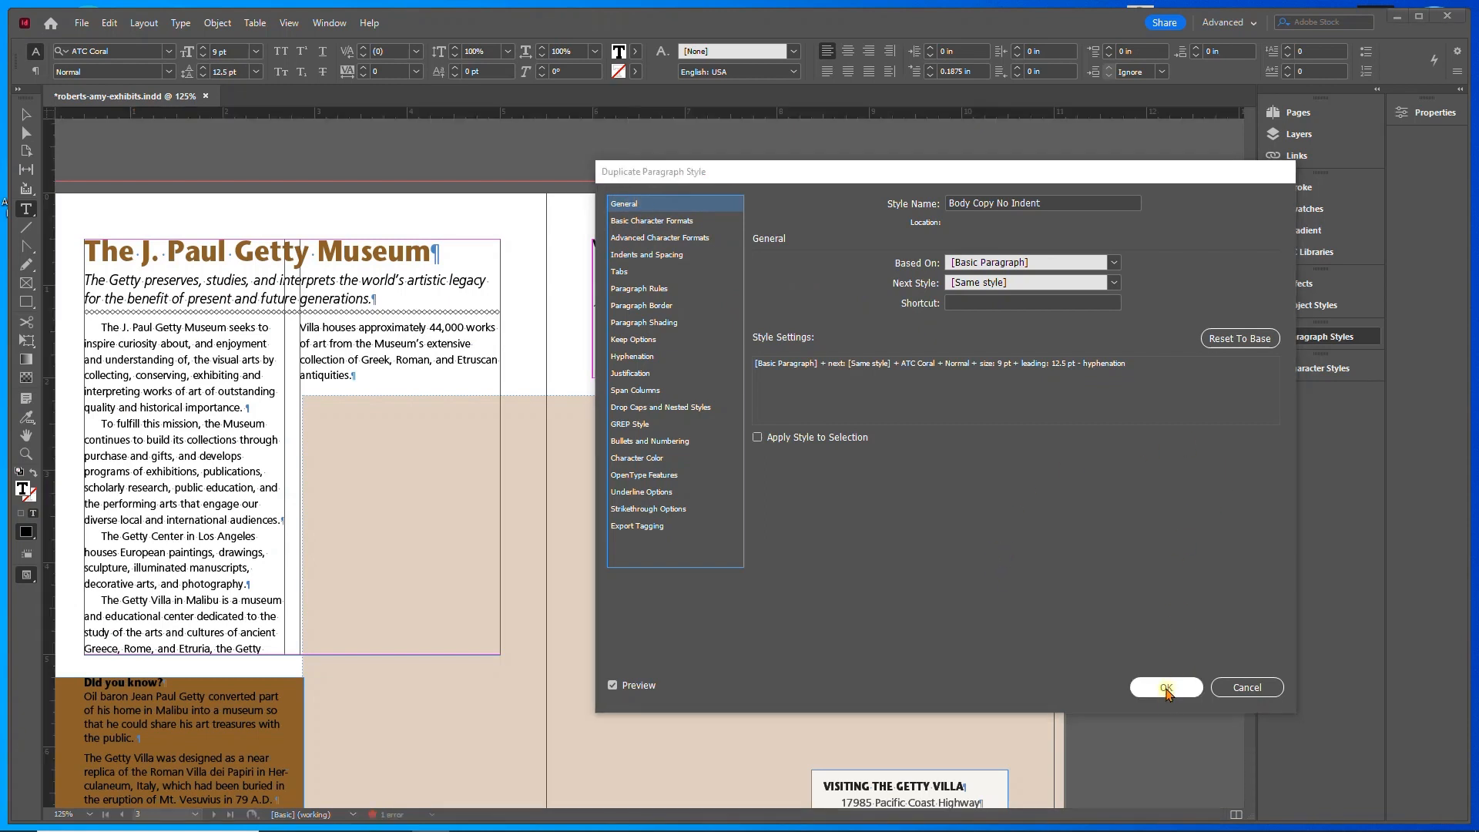
left_click(1166, 688)
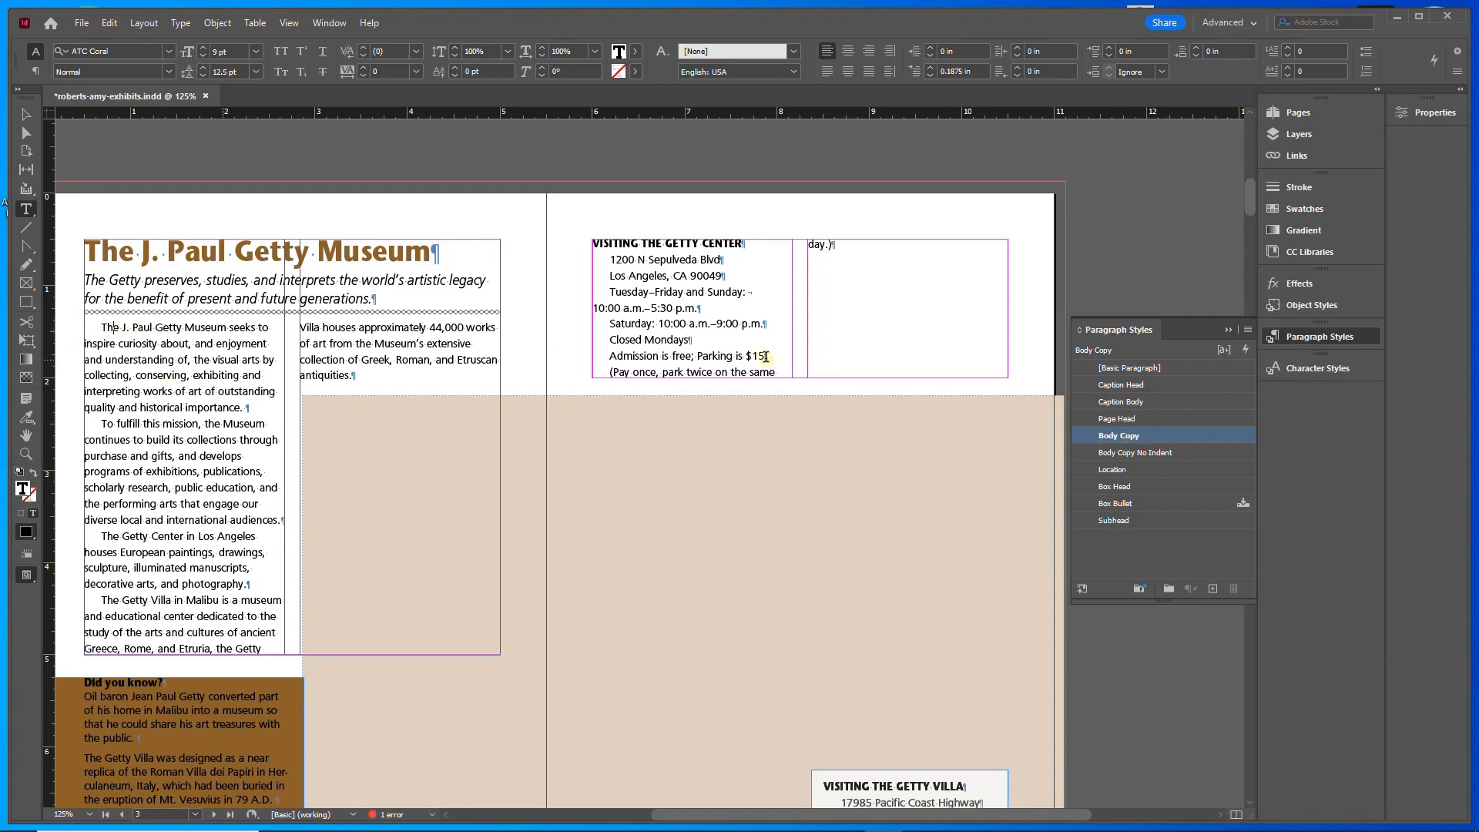
- Apply Body Copy No Indent to the opening museum paragraph and to all details under both the Getty Center and Getty Villa visiting subheads
left_click(1132, 453)
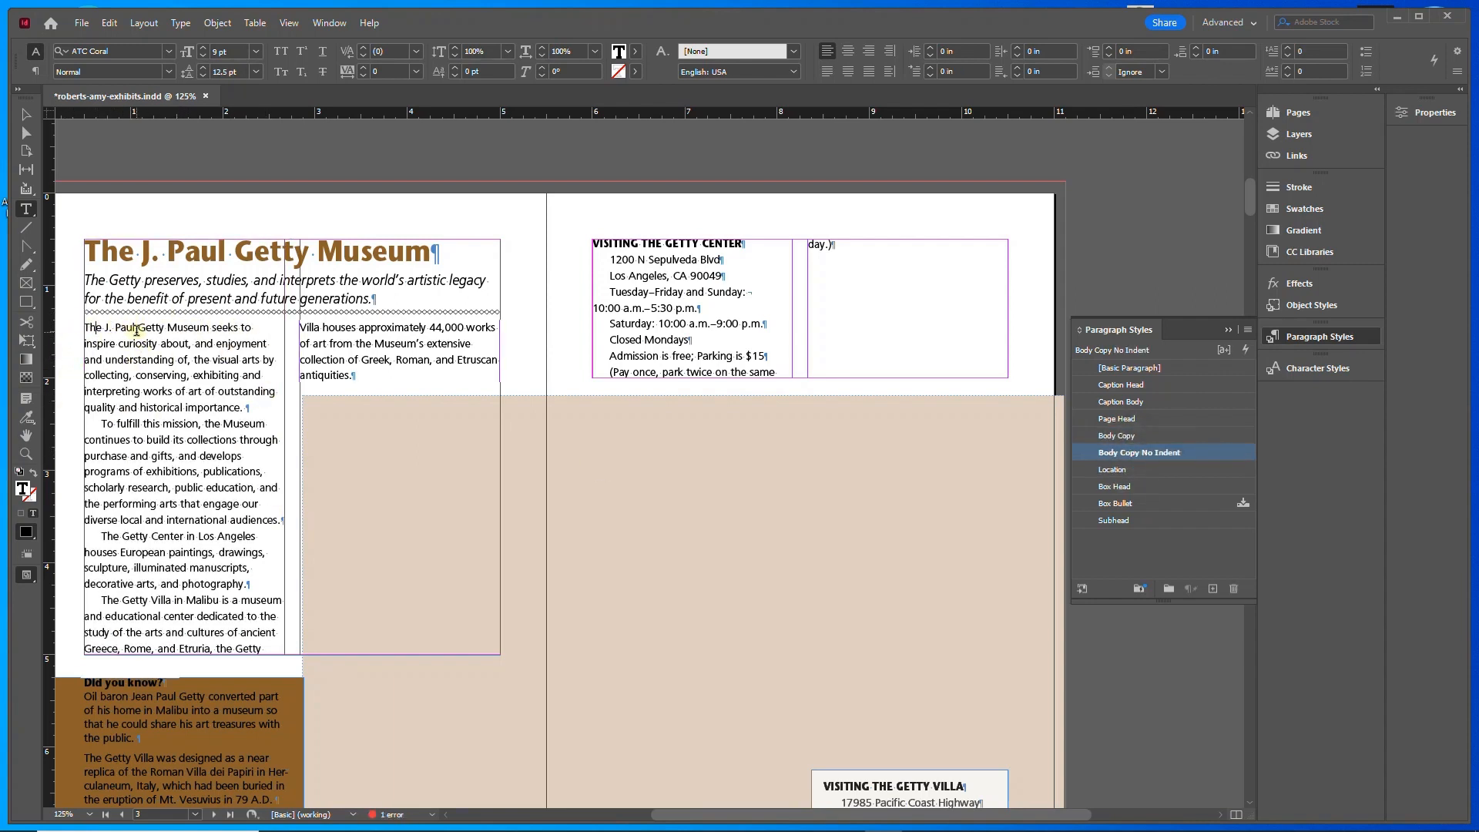
left_click(624, 260)
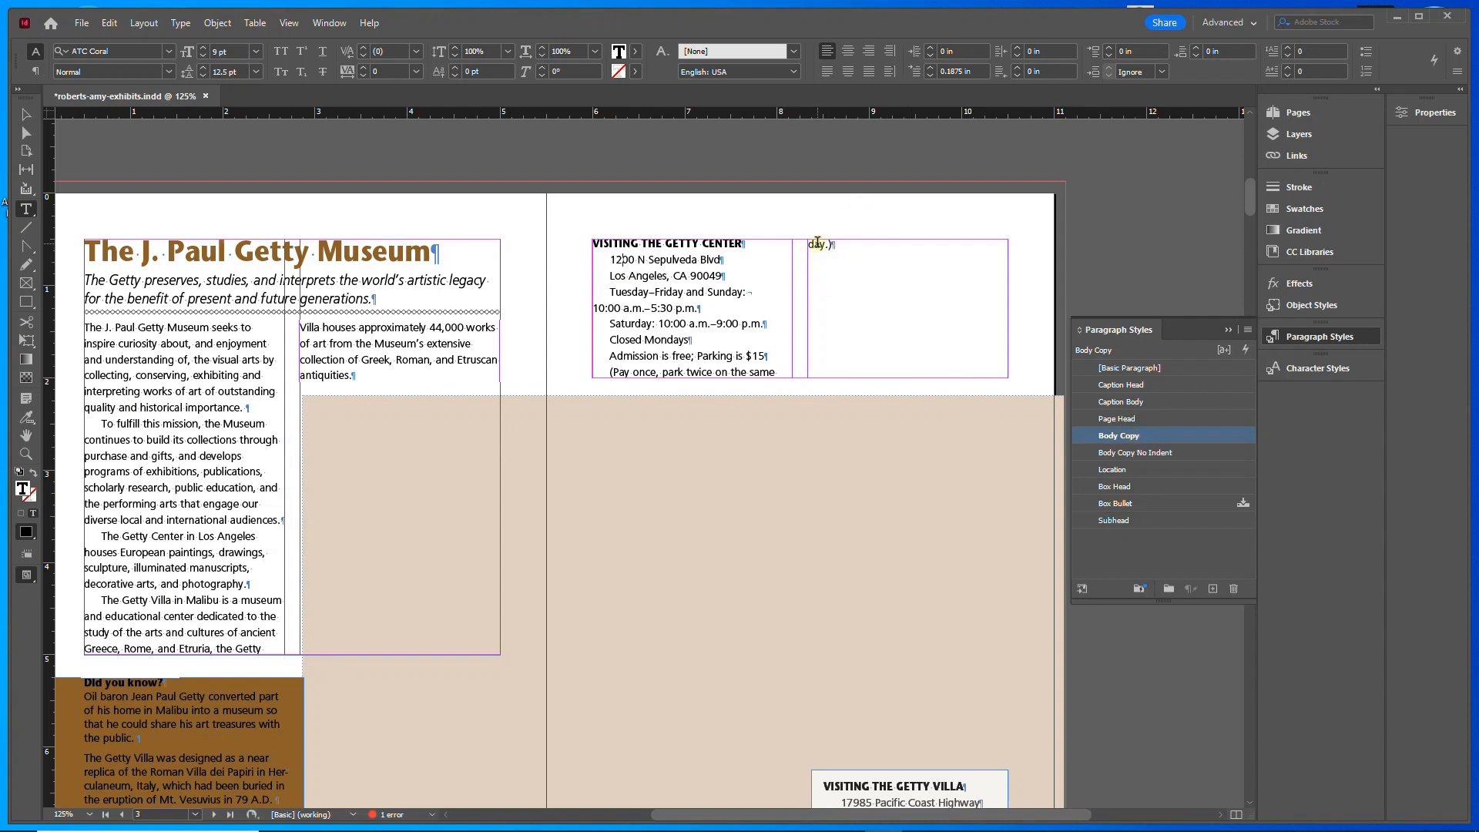
left_click_drag(613, 262, 698, 343)
left_click(611, 259)
left_click_drag(611, 259, 830, 279)
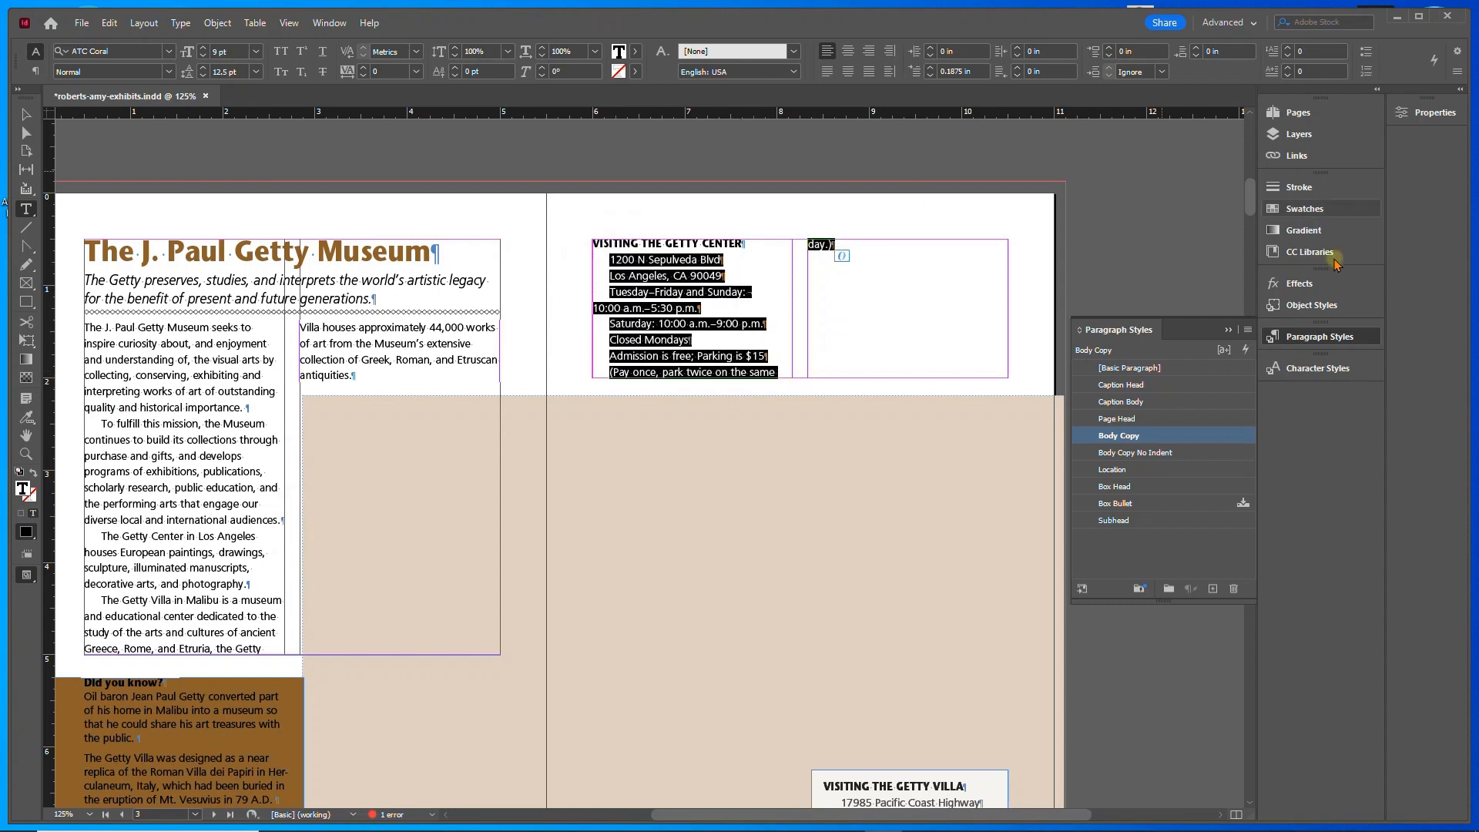
left_click(1148, 453)
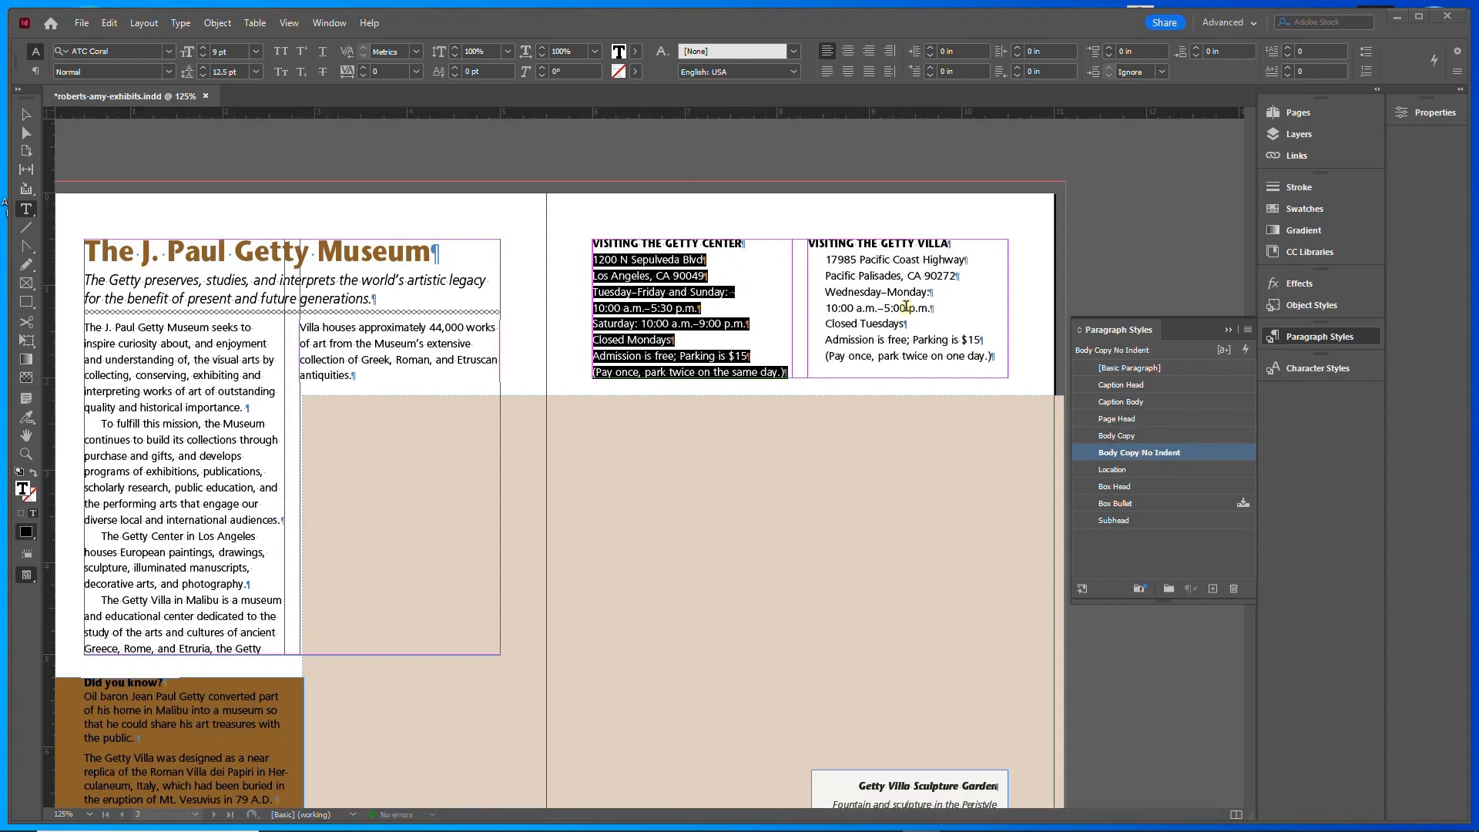
left_click_drag(825, 260, 1000, 360)
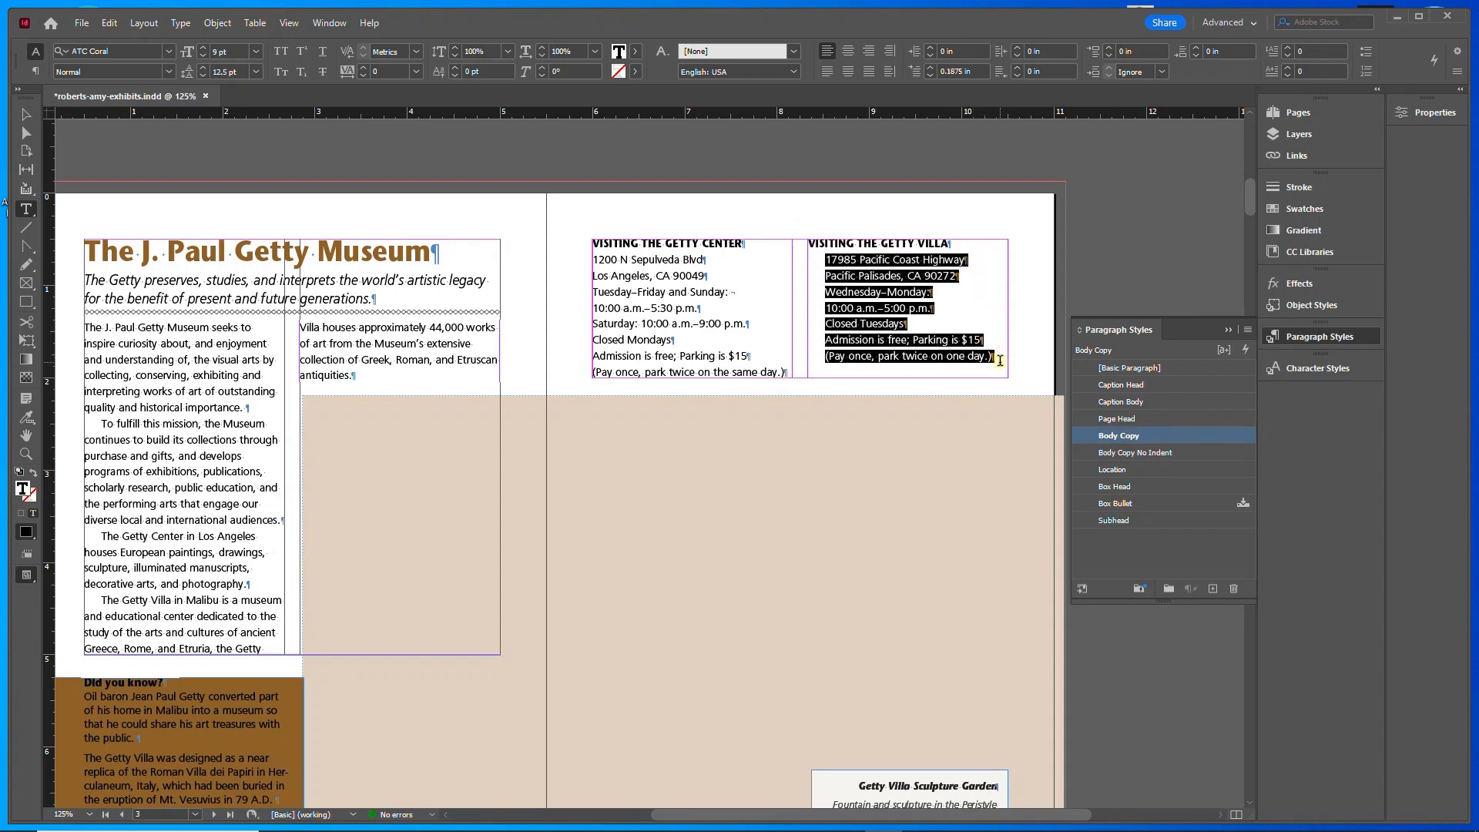
left_click(1162, 453)
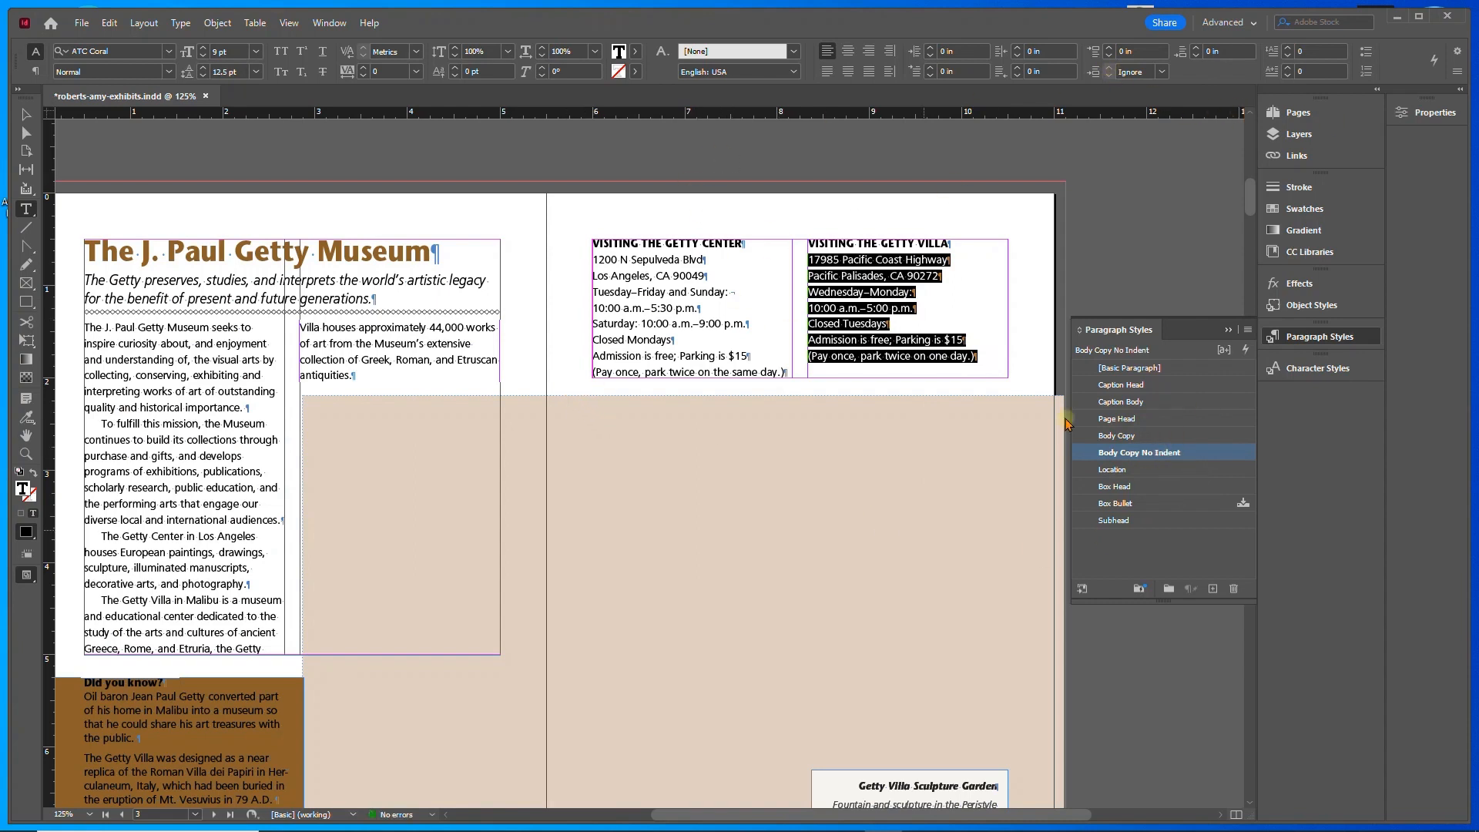
- Apply Body Copy No Indent to the first body paragraph of The Italian Masters on page 4
left_click(1298, 112)
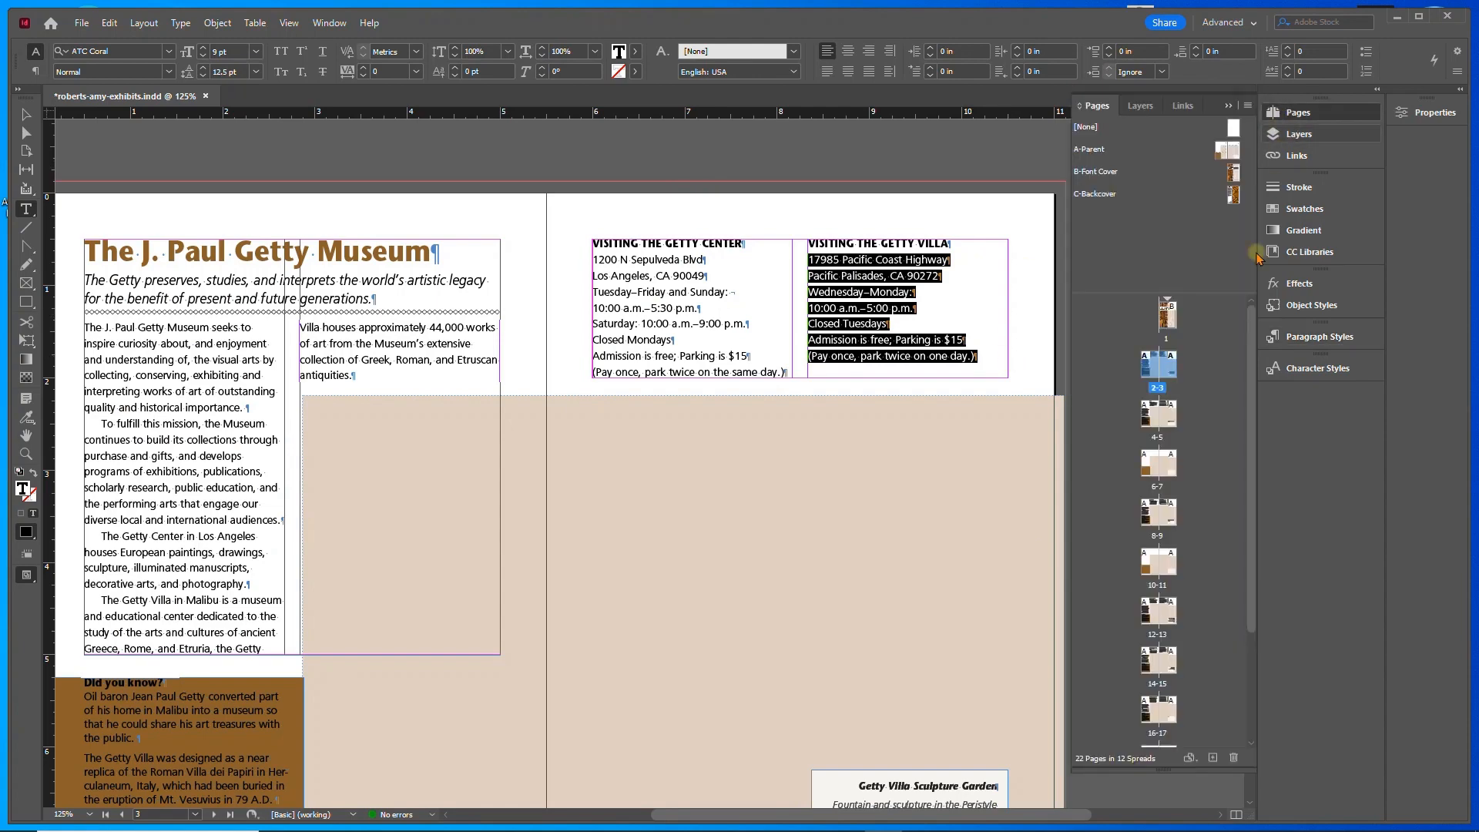
double_click(1157, 417)
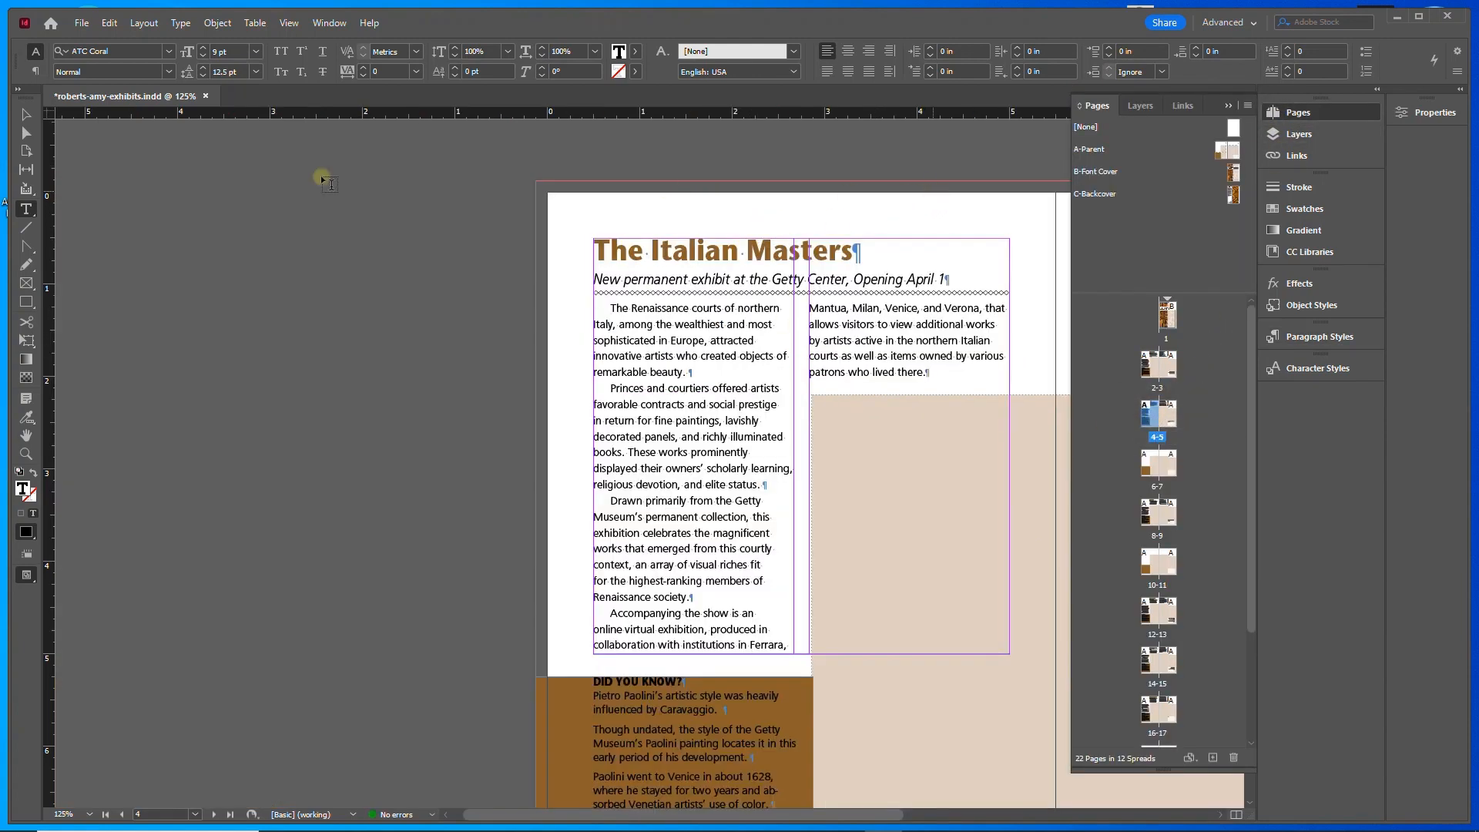
left_click(25, 115)
left_click_drag(811, 299, 467, 254)
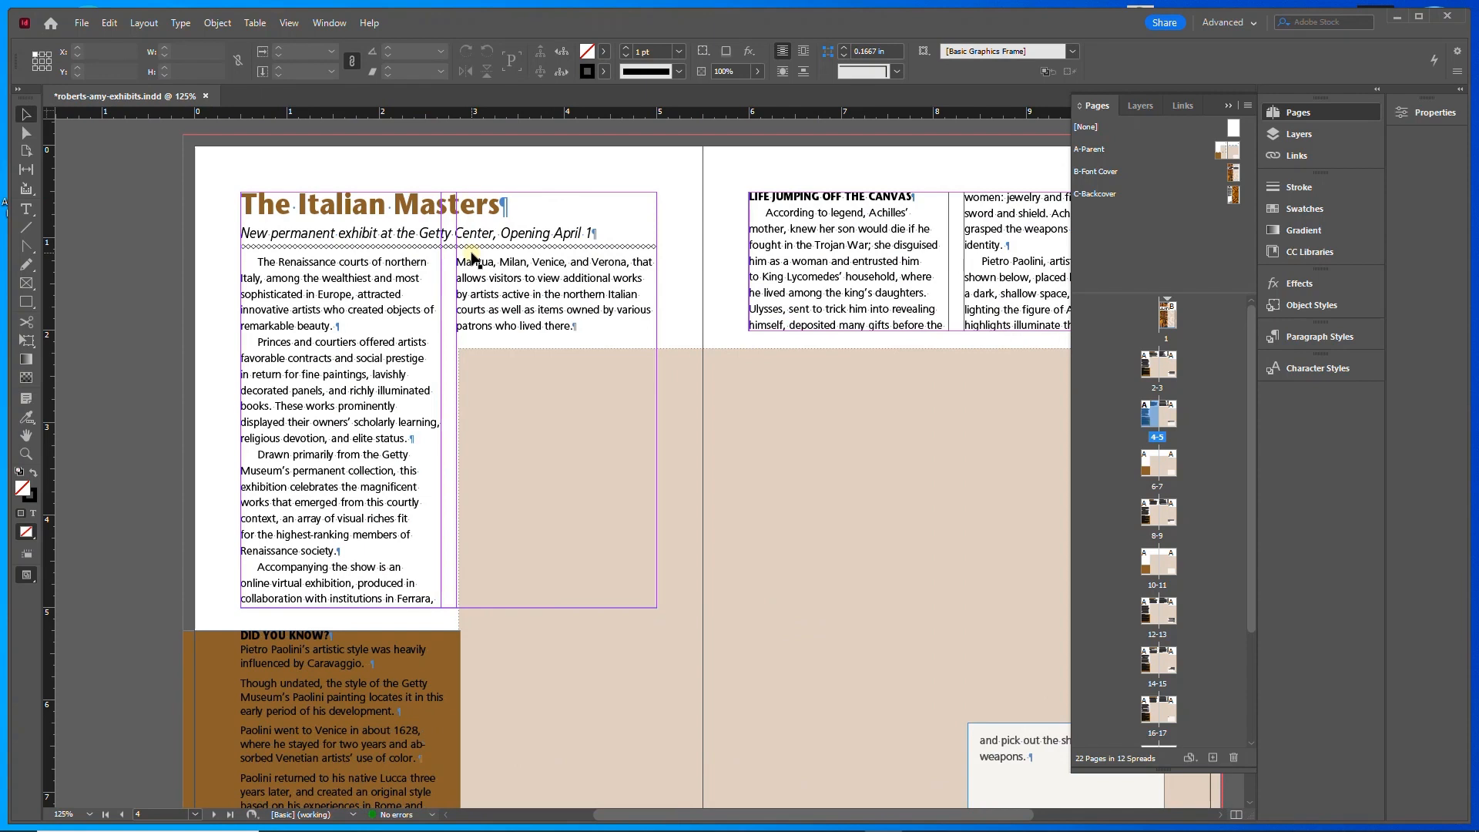
left_click(1228, 106)
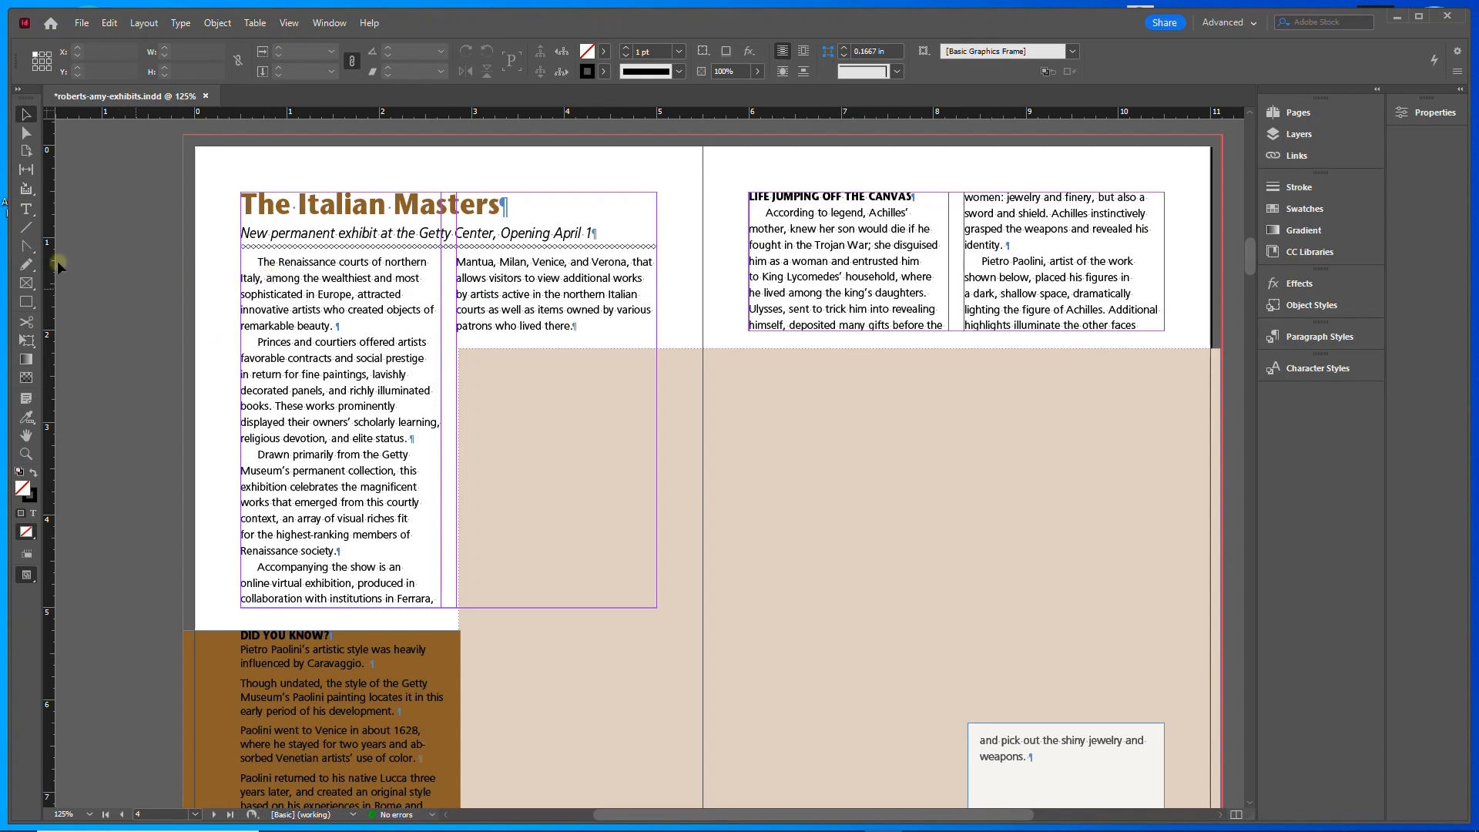
left_click(26, 208)
left_click(306, 262)
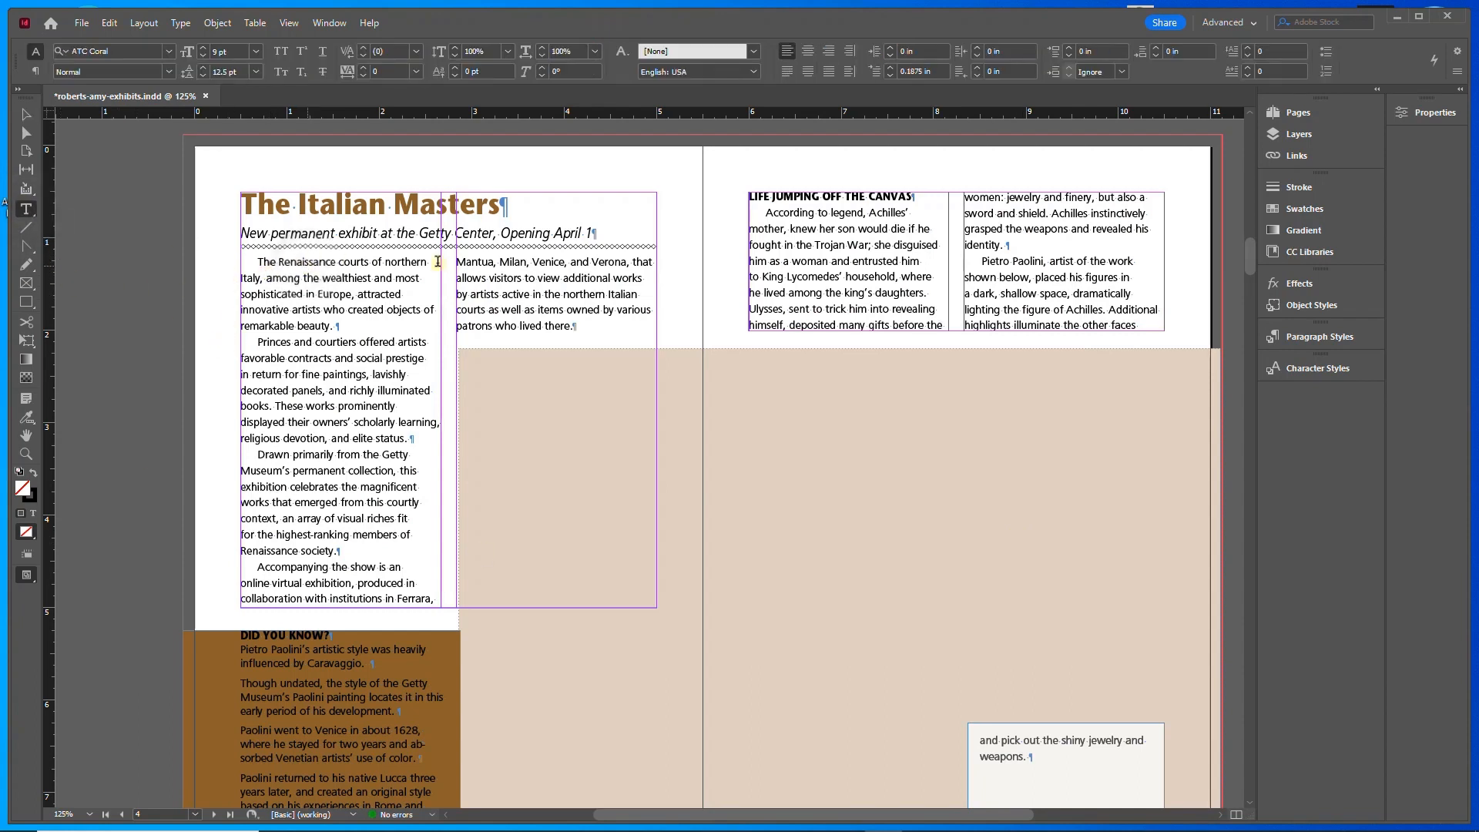
left_click(1319, 336)
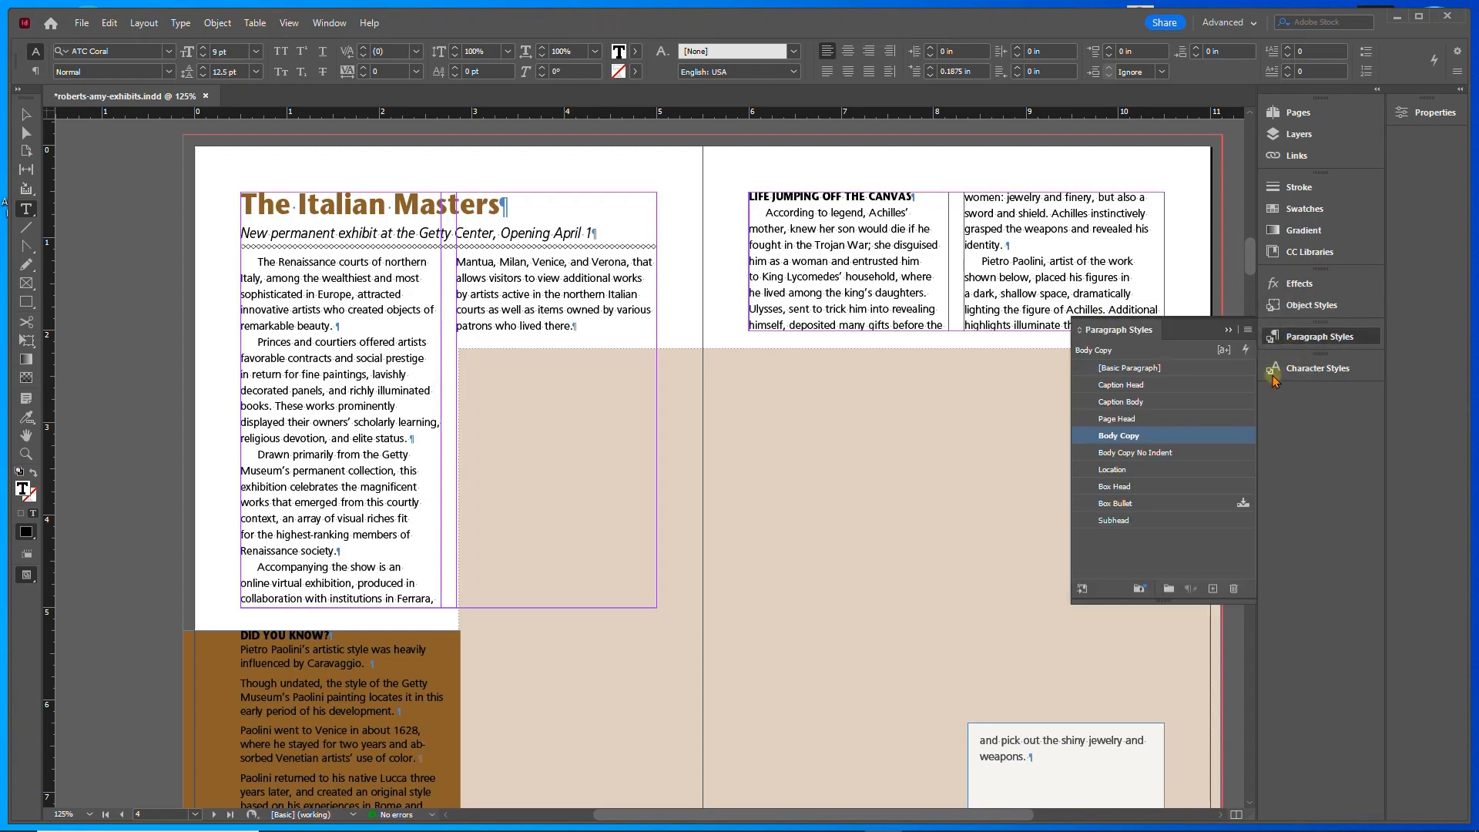
left_click(1153, 453)
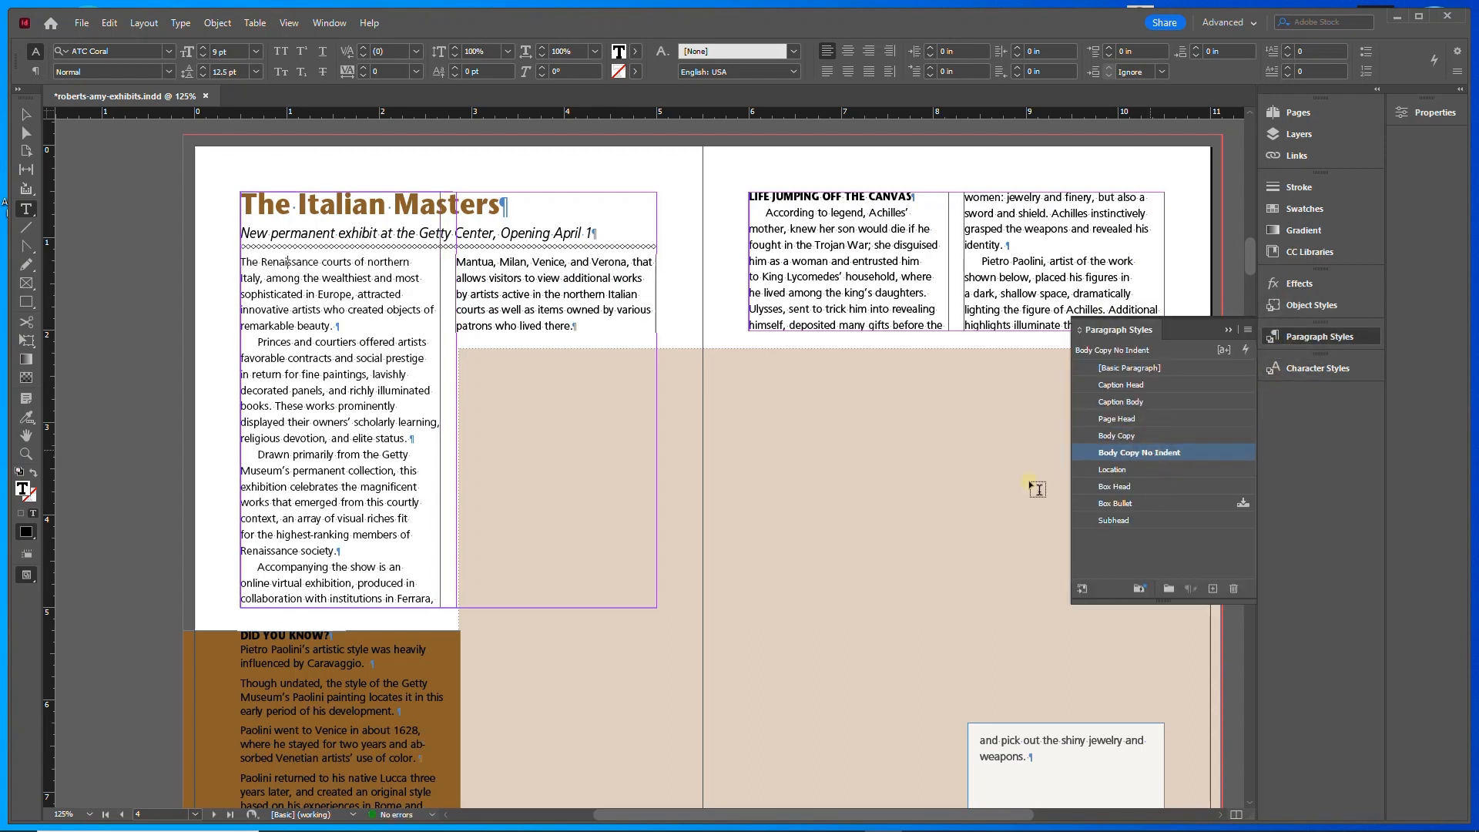
- Apply Body Copy No Indent to the first paragraph under the Life Jumping Off the Canvas subhead on page 5
left_click(817, 244)
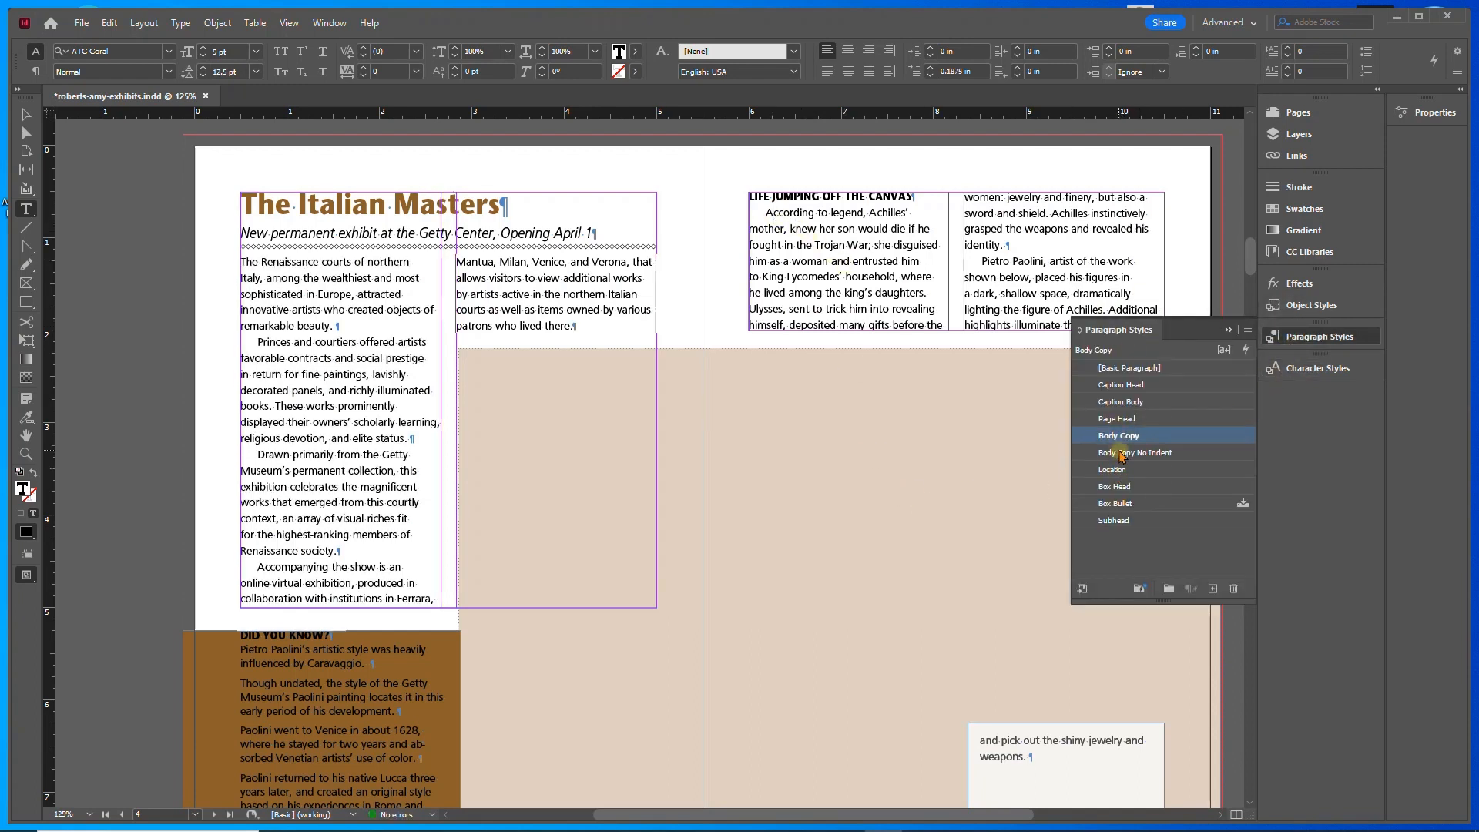
left_click(1121, 455)
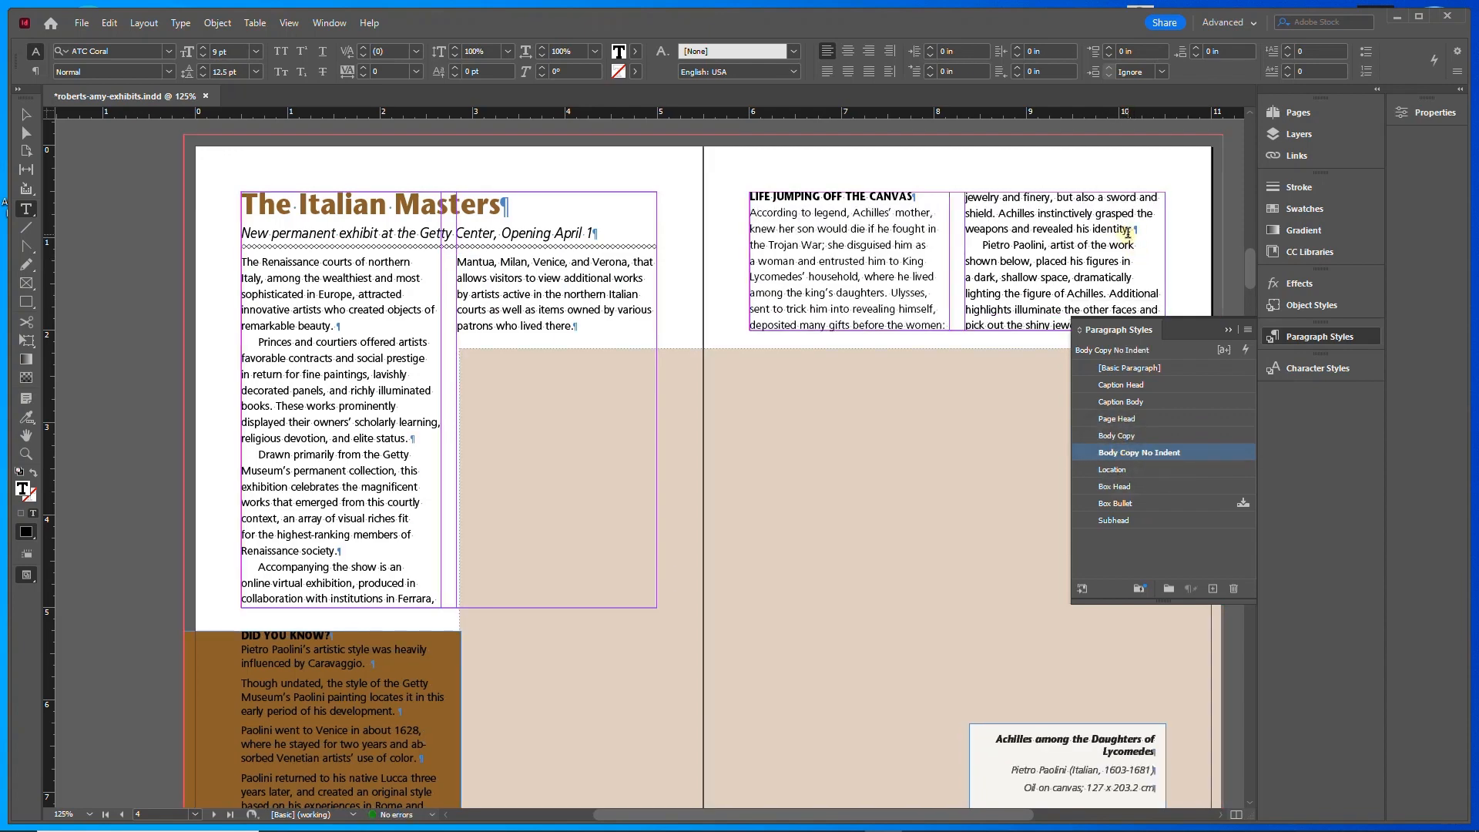
scroll(1125, 228, "down", 1)
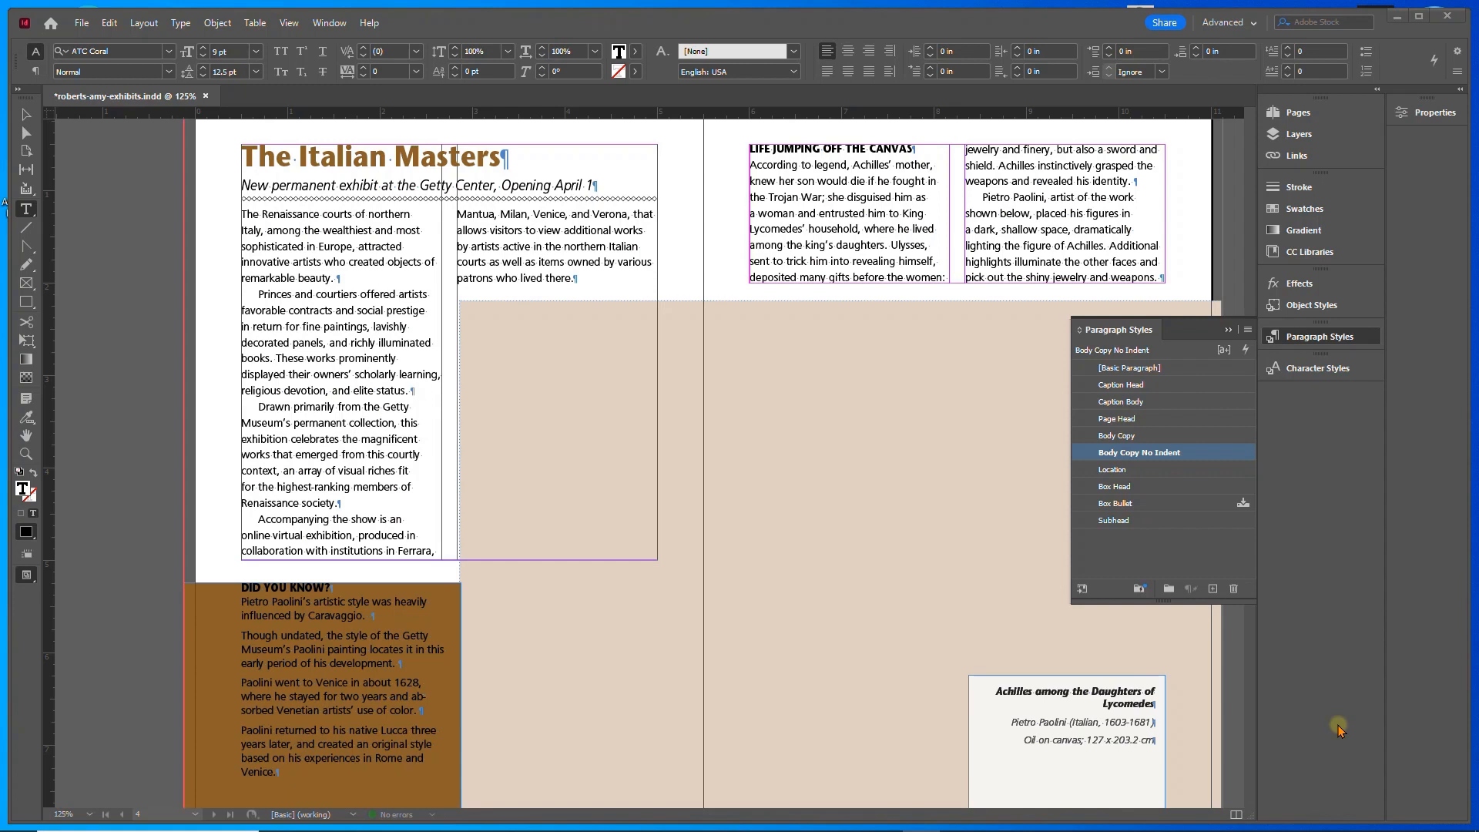
- Enable hyphenation in the Body Copy style, requiring at least 3 letters after the first and before the last part of a word
right_click(1113, 439)
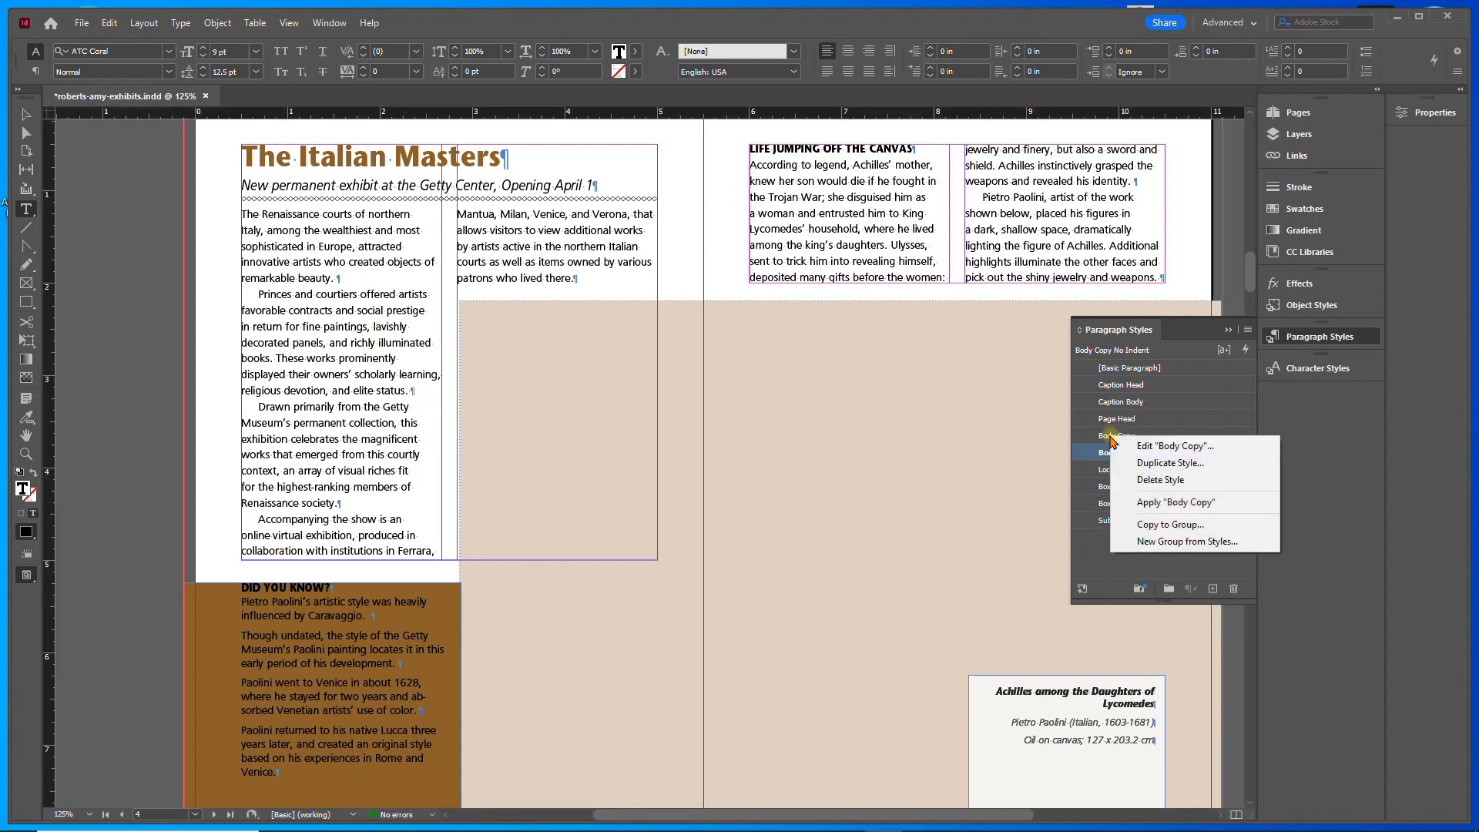
left_click(1163, 448)
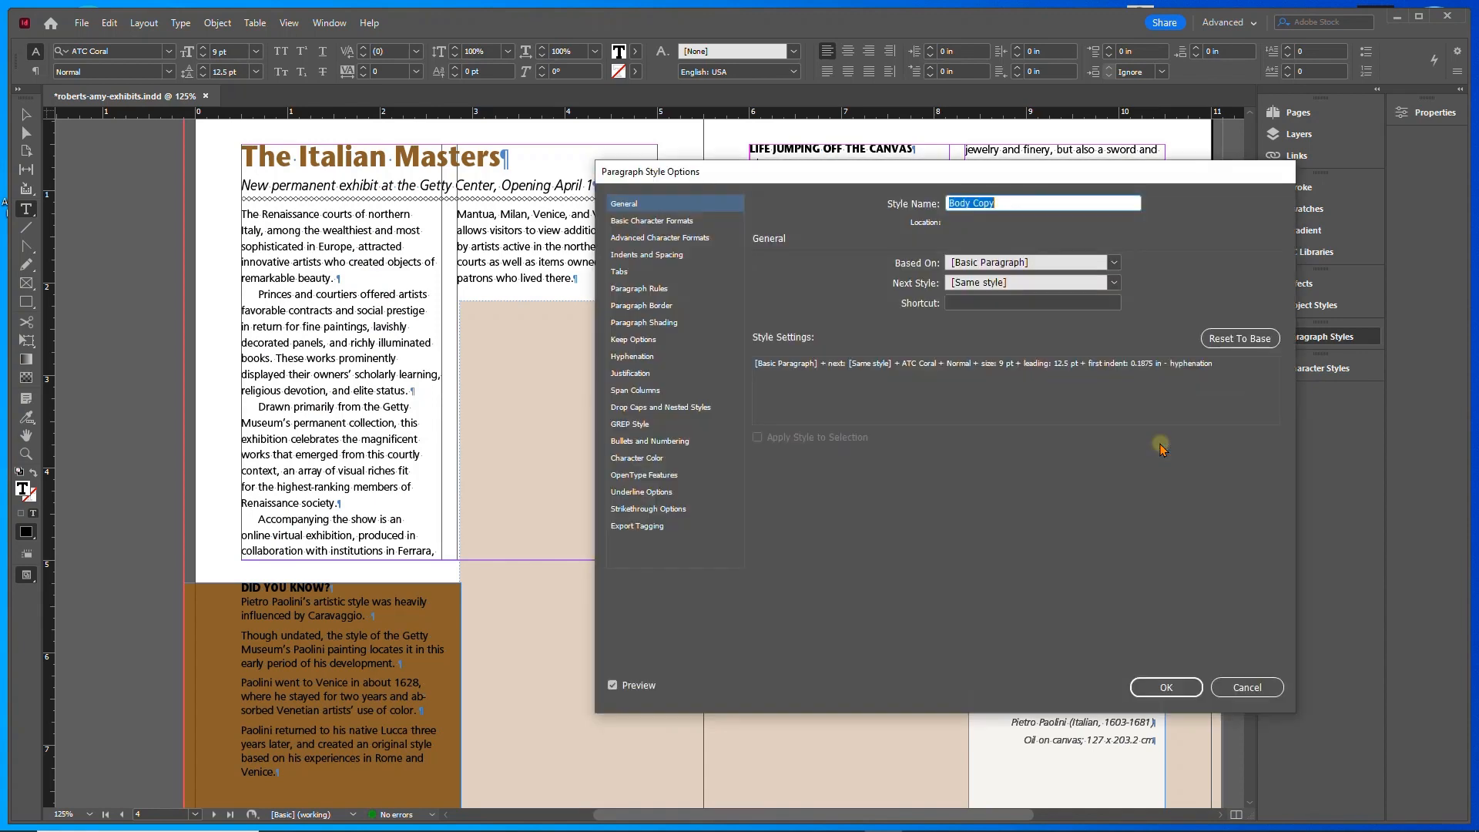
left_click(633, 359)
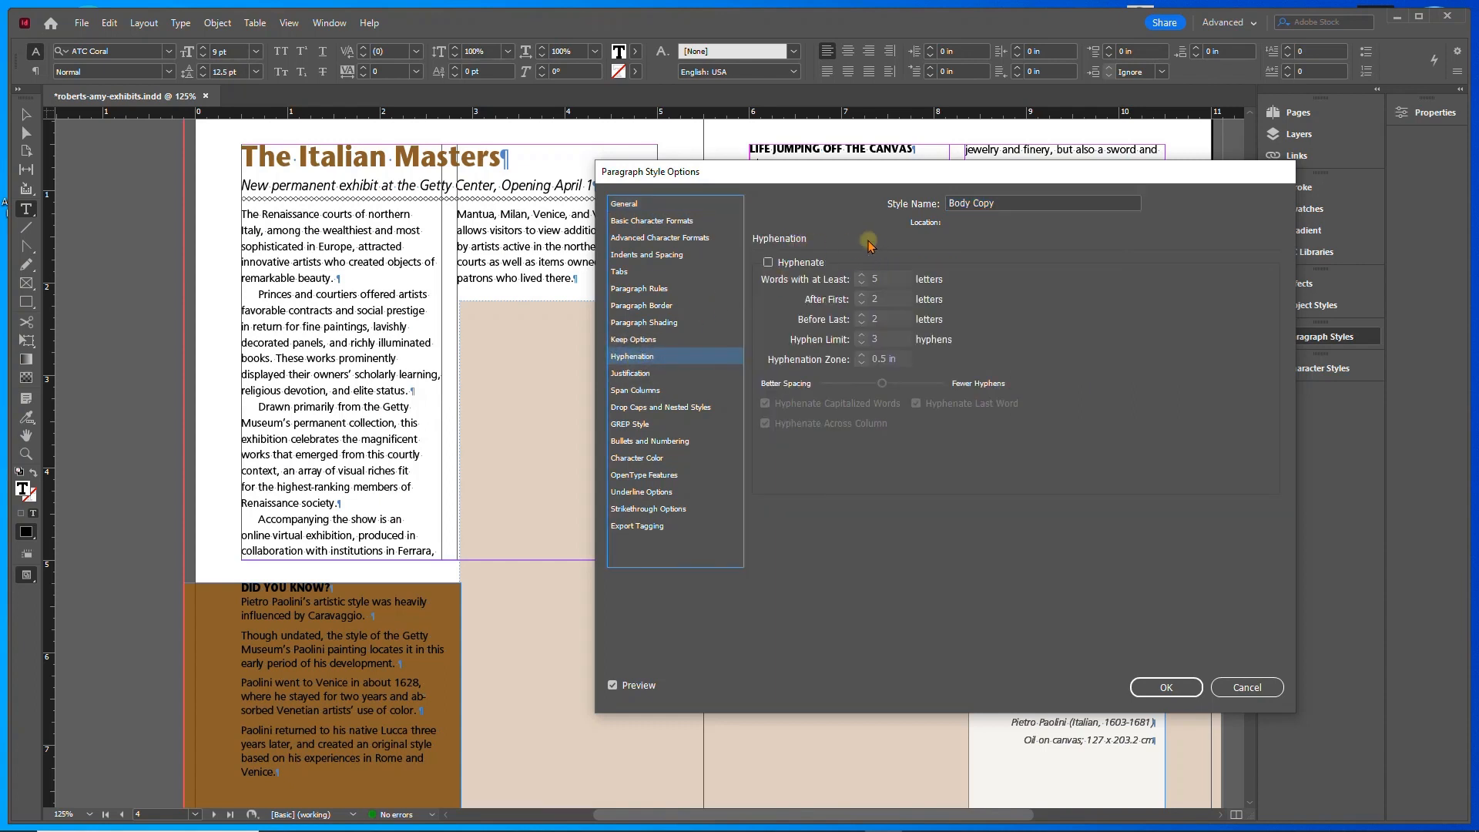
left_click(768, 263)
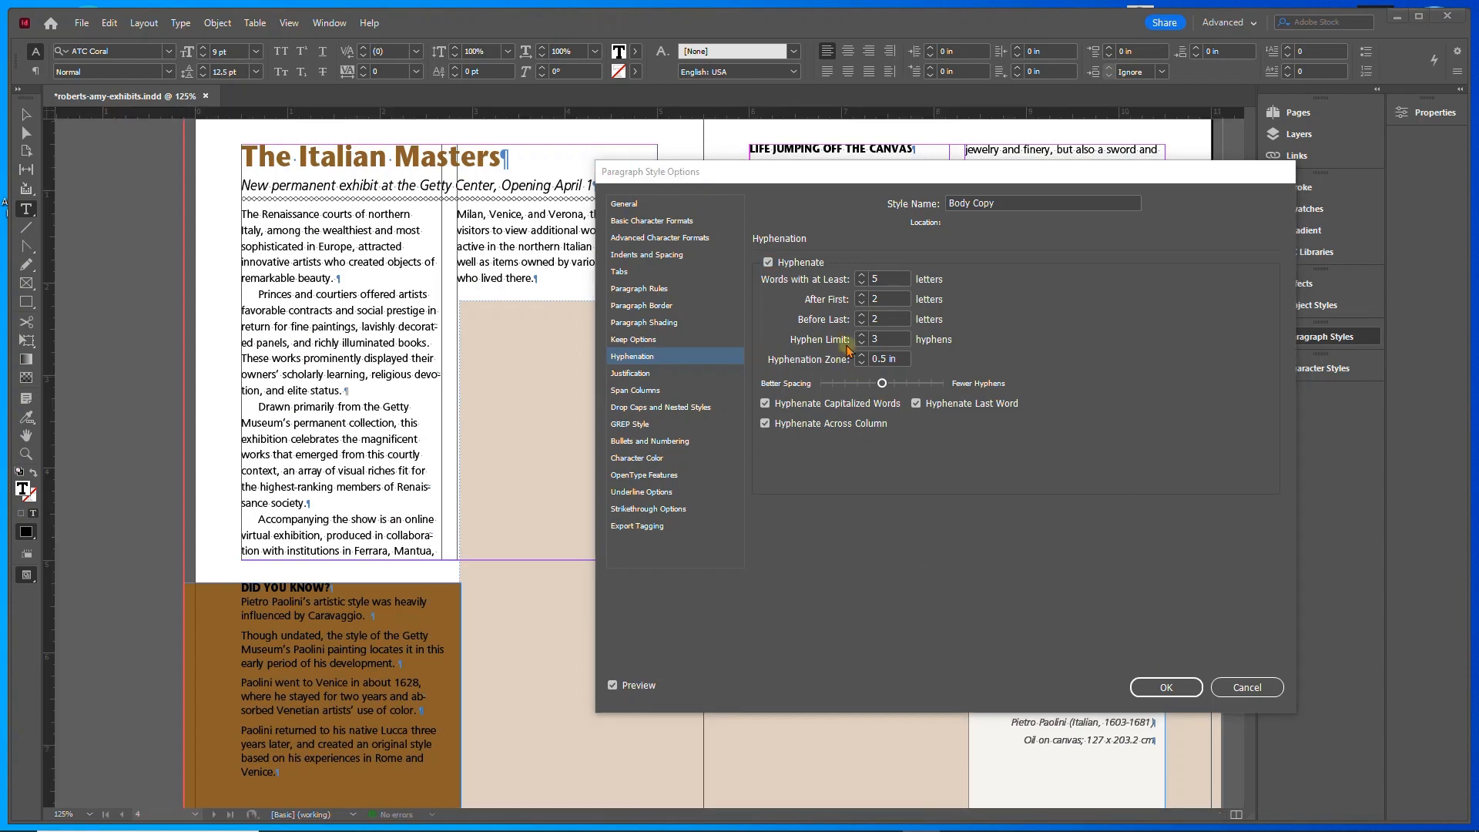
left_click(862, 298)
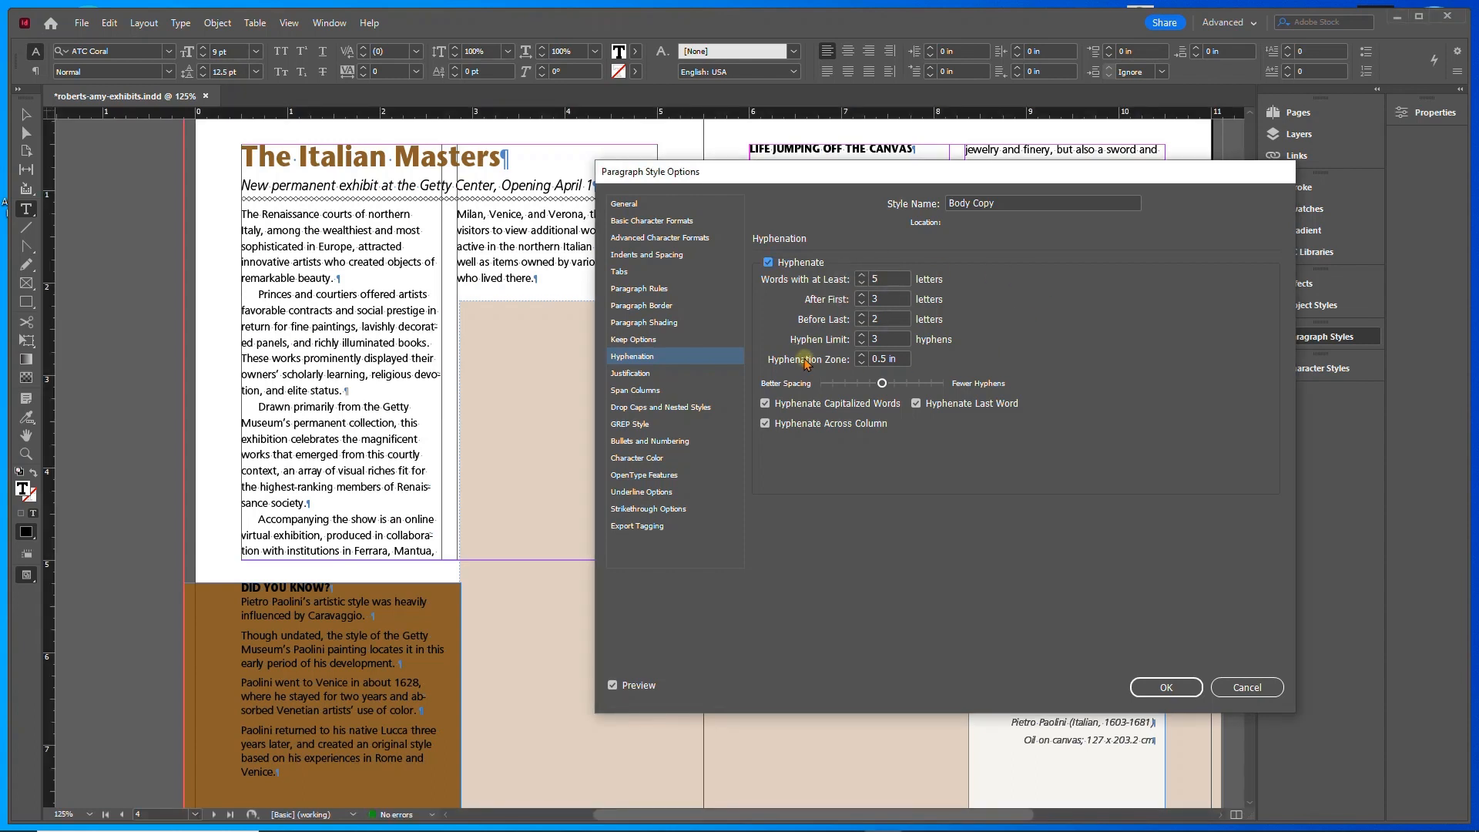
left_click(862, 316)
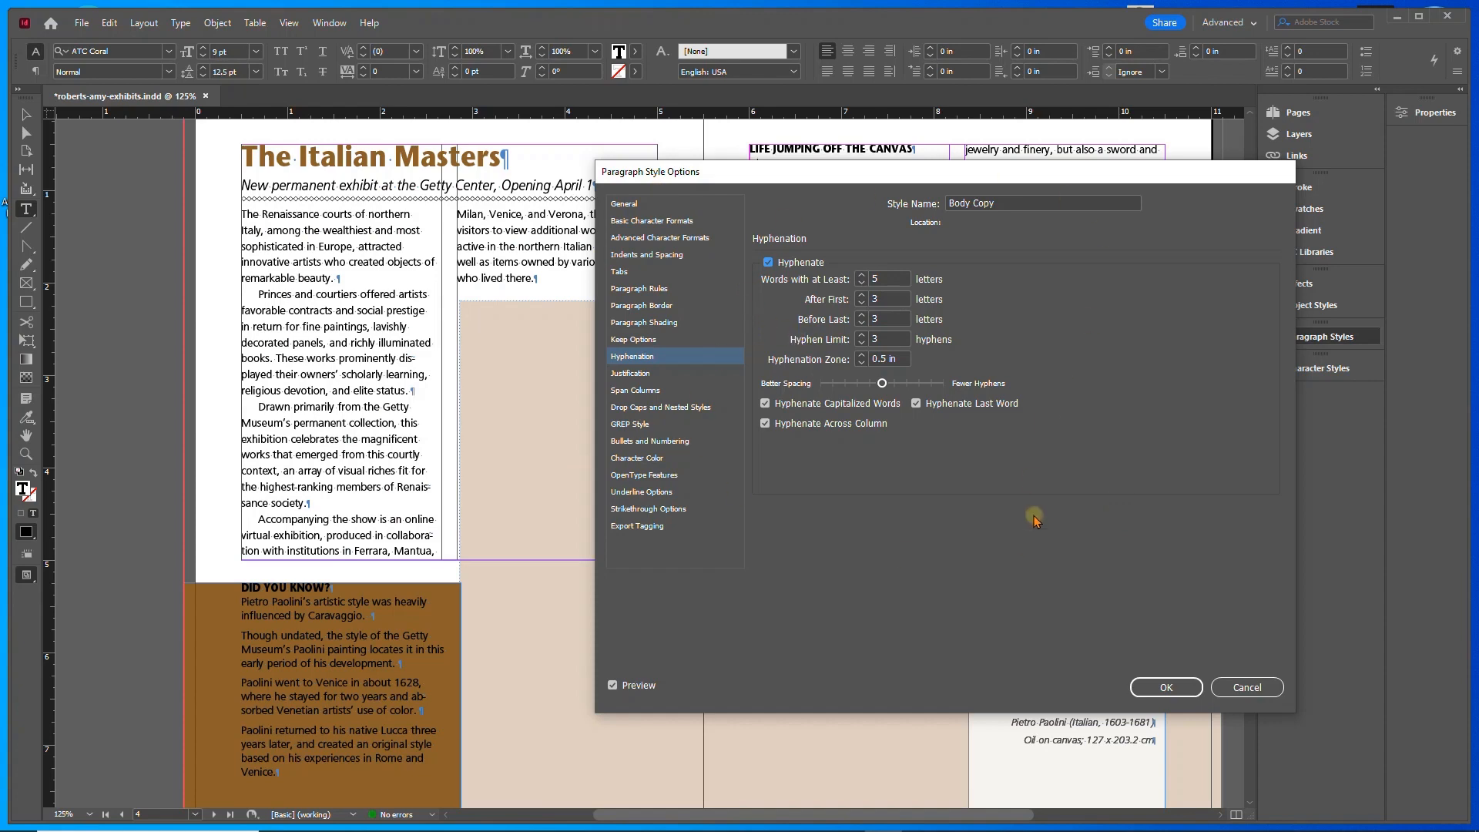
left_click(1167, 689)
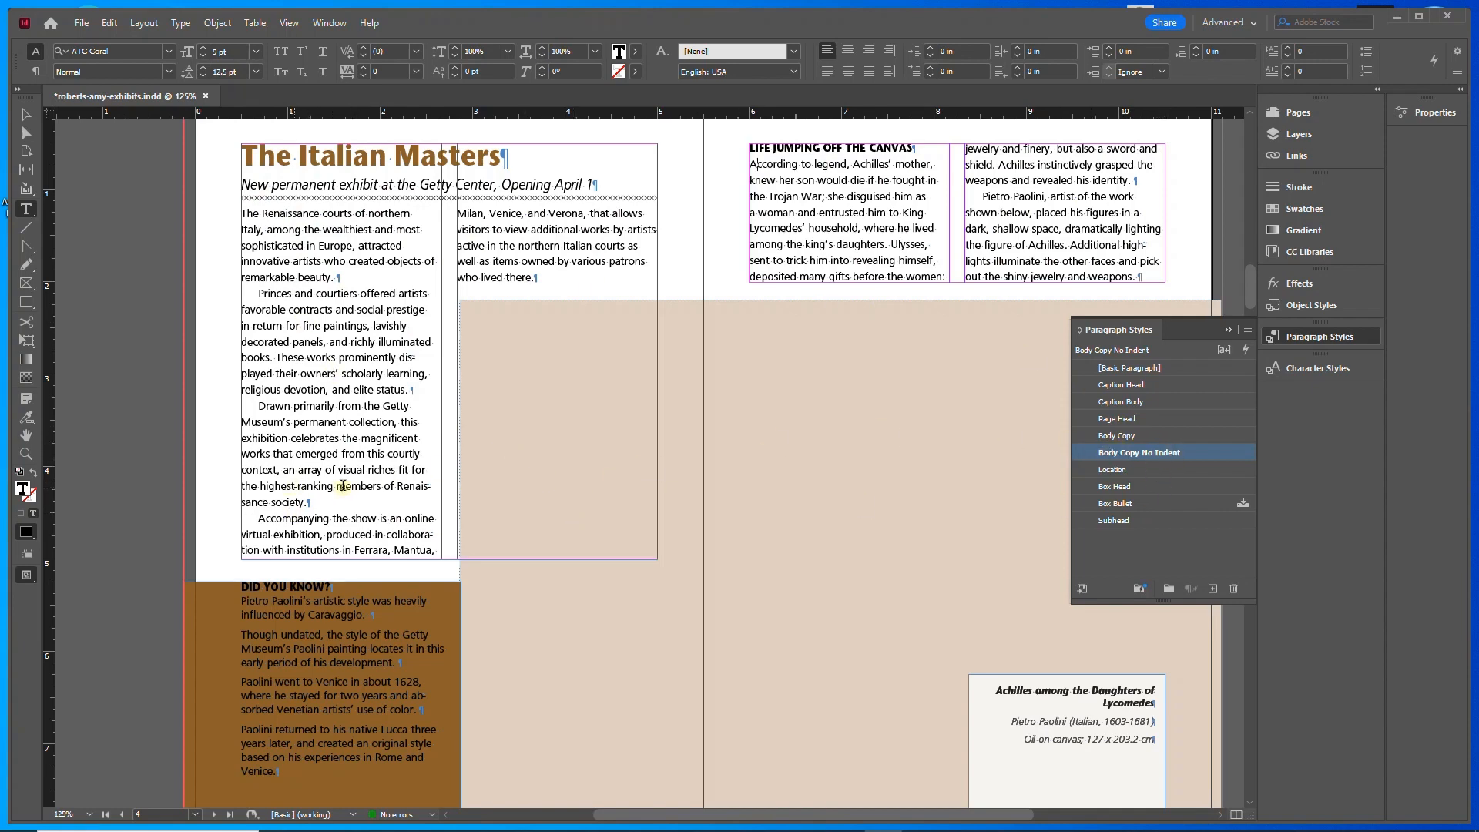
- Apply Body Copy No Indent to the first paragraph under the Myth Meets Allegory subhead
scroll(349, 487, "down", 5)
scroll(349, 486, "down", 12)
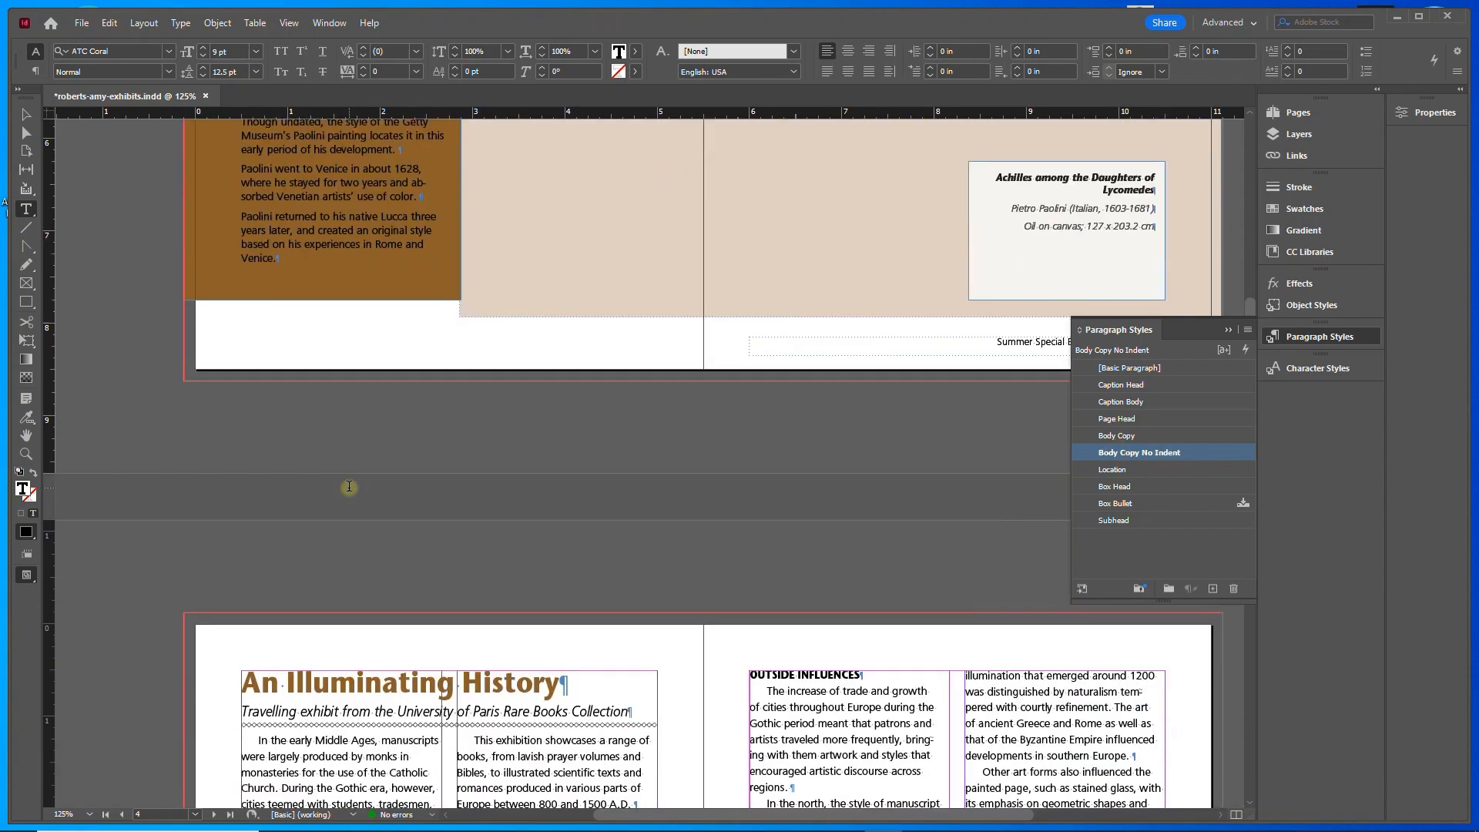
left_click(807, 406)
scroll(488, 518, "down", 20)
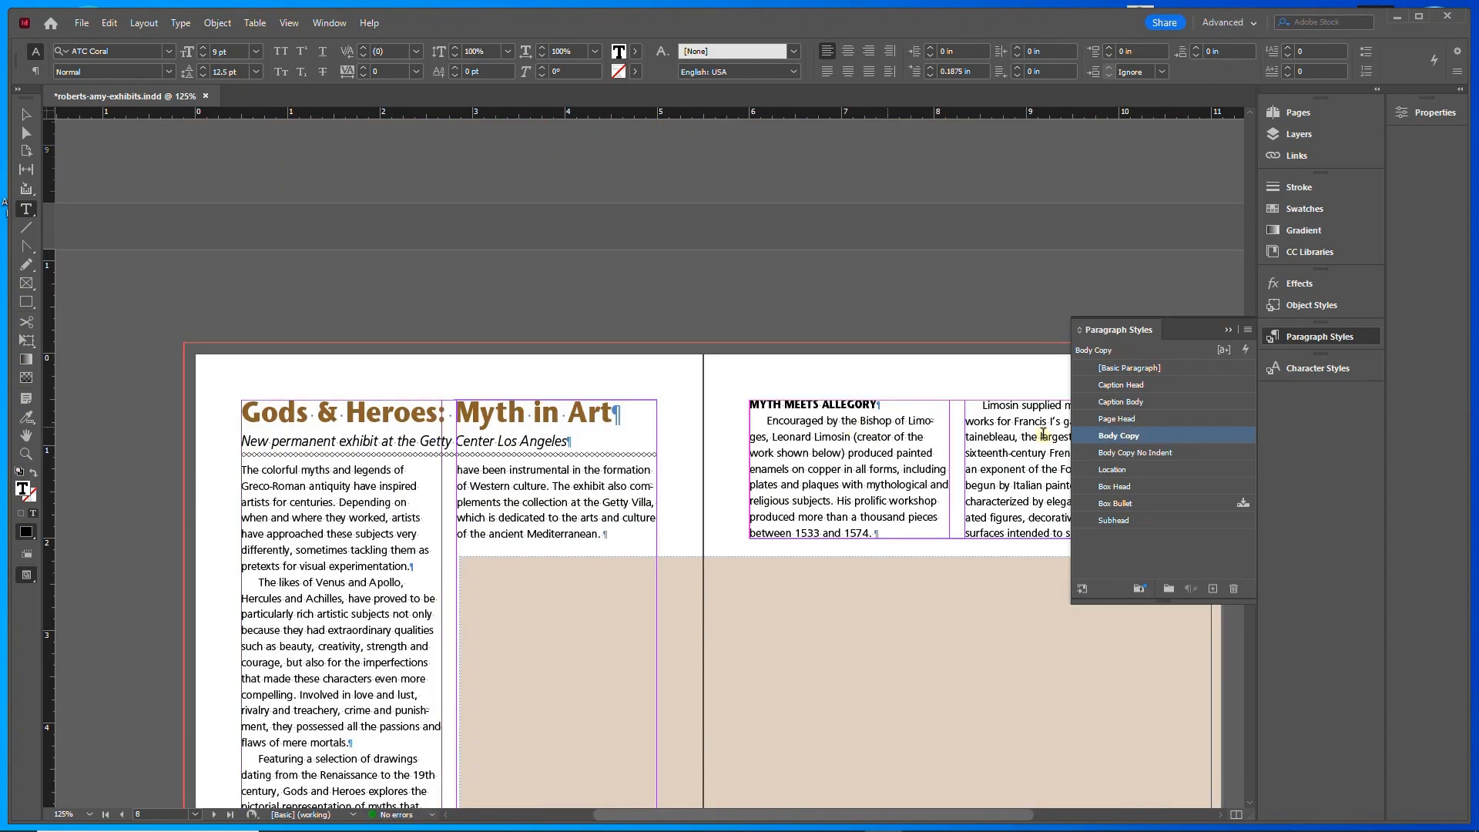
left_click(1143, 452)
- Apply Body Copy No Indent to the opening paragraph of Four Centuries of Watercolors and the first one under Water, Water Everywhere
scroll(429, 478, "down", 20)
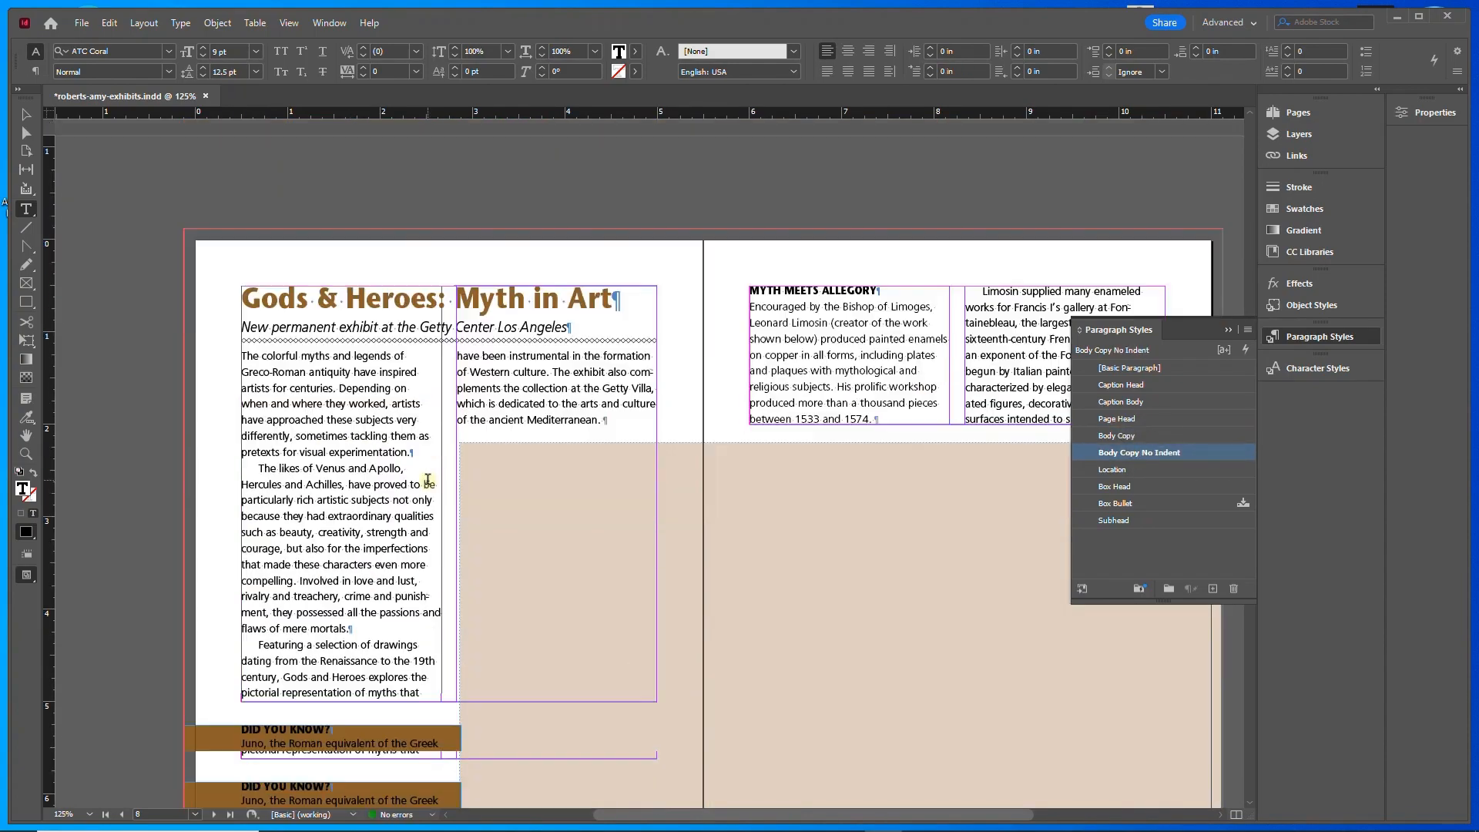
left_click(321, 556)
left_click(1145, 452)
left_click(814, 493)
left_click(1148, 453)
- Apply Body Copy No Indent to the opening paragraph of Images in Light: Stained Glass and the first one under Through the Looking Glass
scroll(732, 516, "down", 20)
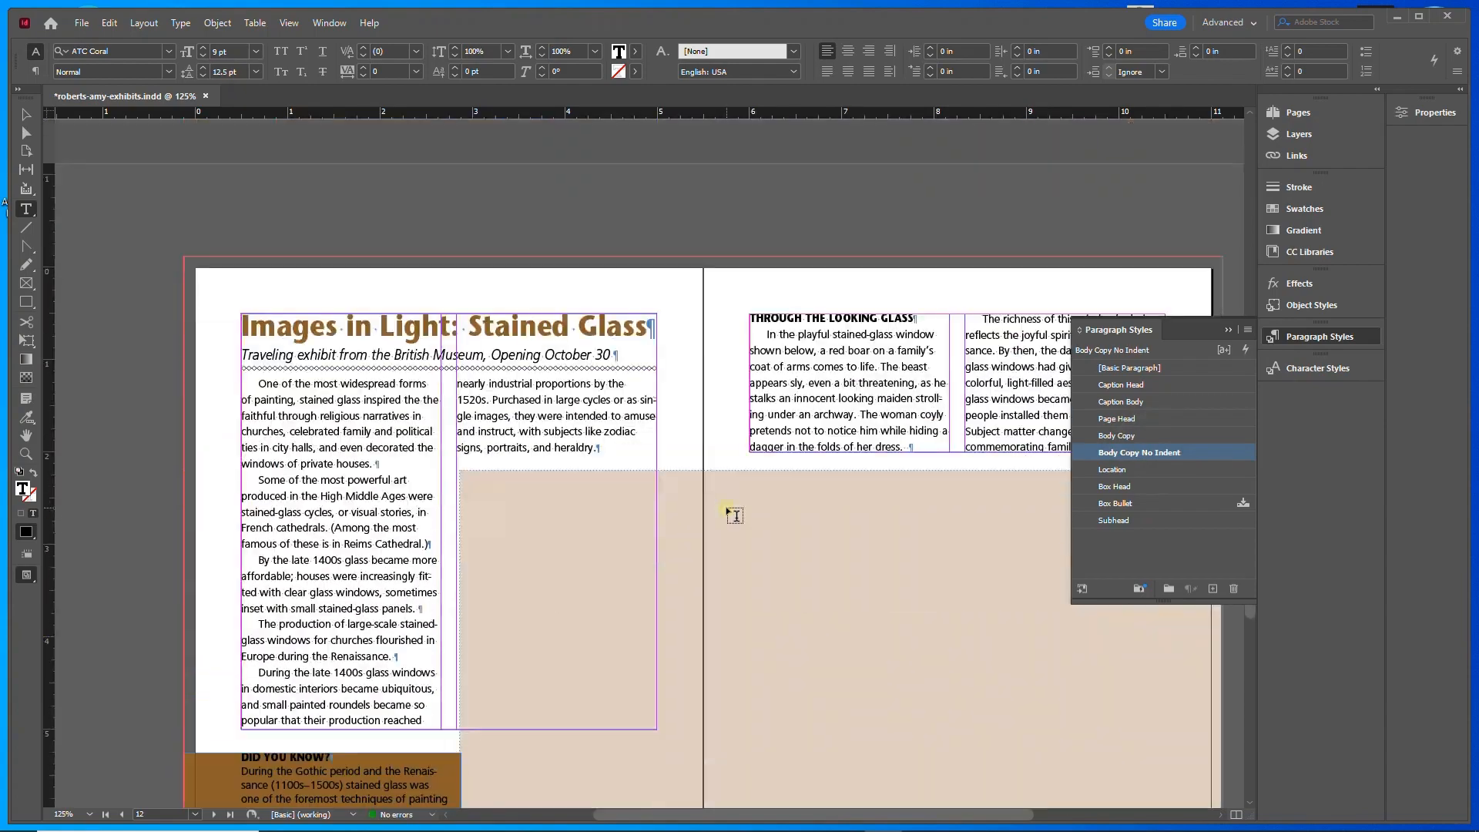
scroll(725, 515, "up", 3)
left_click(387, 555)
left_click(1145, 453)
left_click(879, 501)
left_click(1145, 453)
- Apply Body Copy No Indent to the opening paragraph of Glassmaking in Antiquity and the first one under Making Molten Color
scroll(684, 438, "down", 2)
scroll(683, 437, "down", 20)
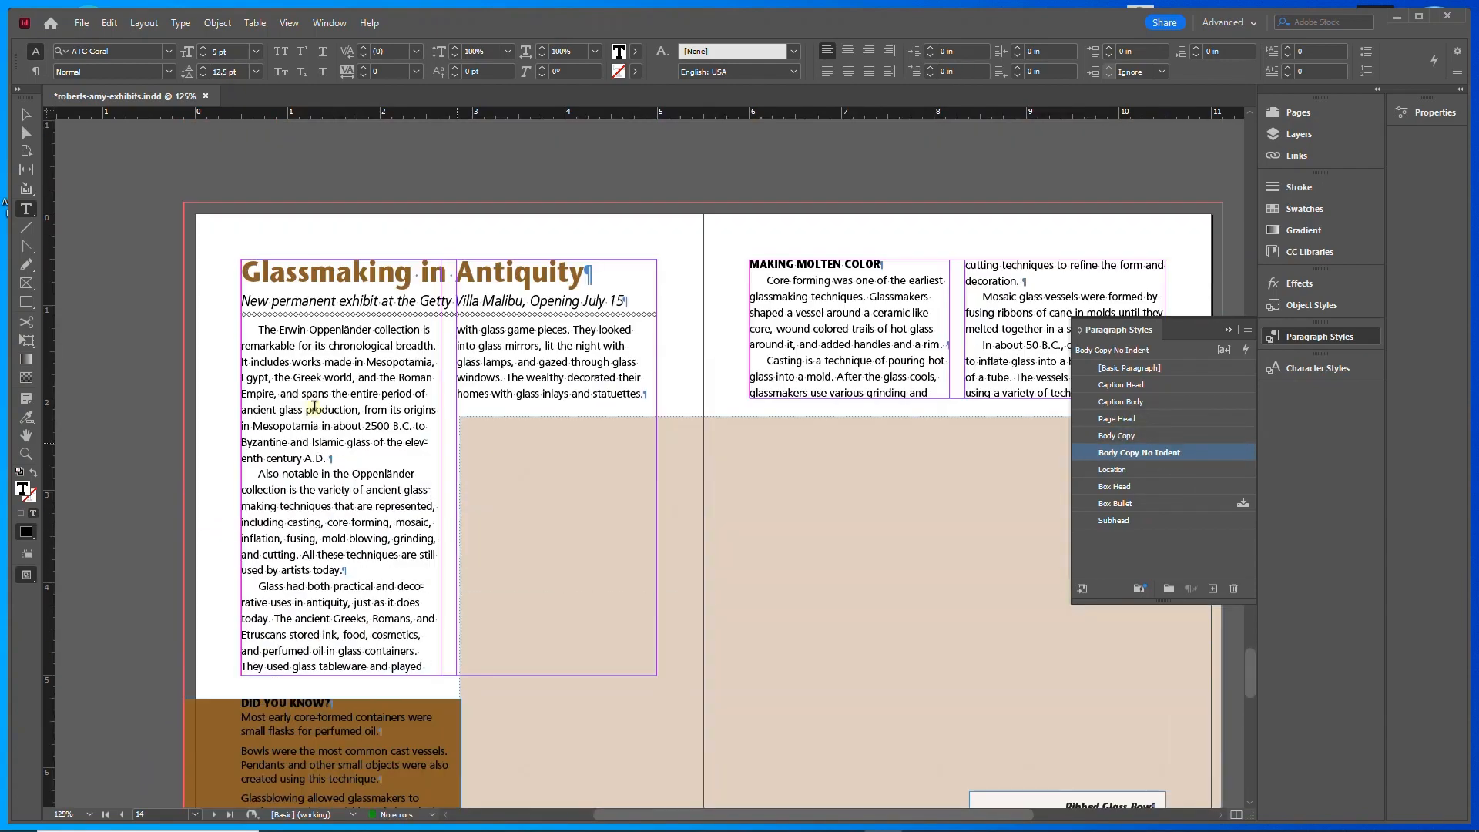
left_click(314, 404)
left_click(1146, 453)
left_click_drag(852, 295, 853, 312)
left_click(1146, 453)
- Examine how the final body paragraph of Four Centuries of Watercolors on page 10 breaks between its two columns
scroll(649, 431, "down", 12)
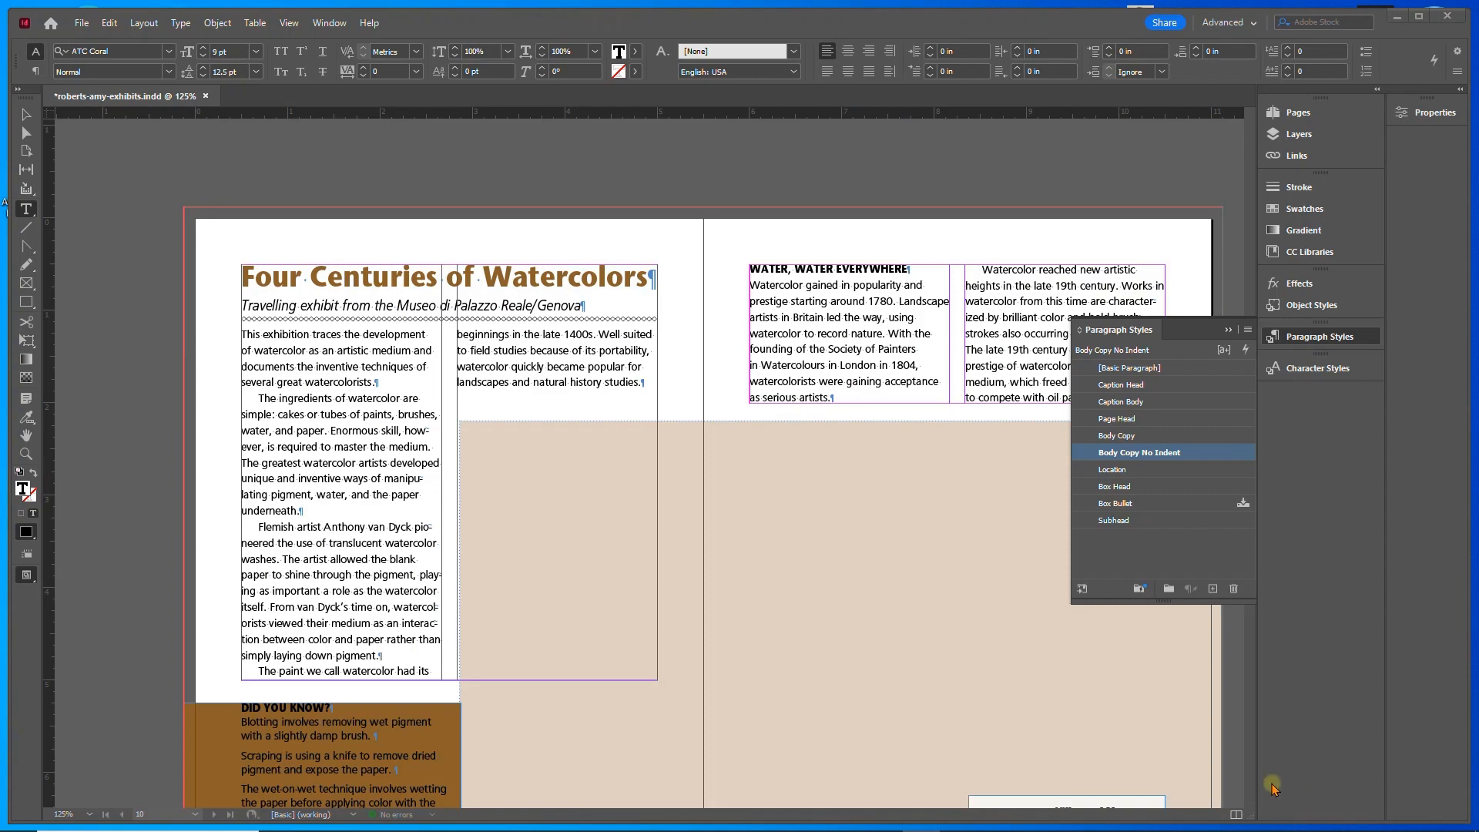
scroll(522, 315, "down", 2)
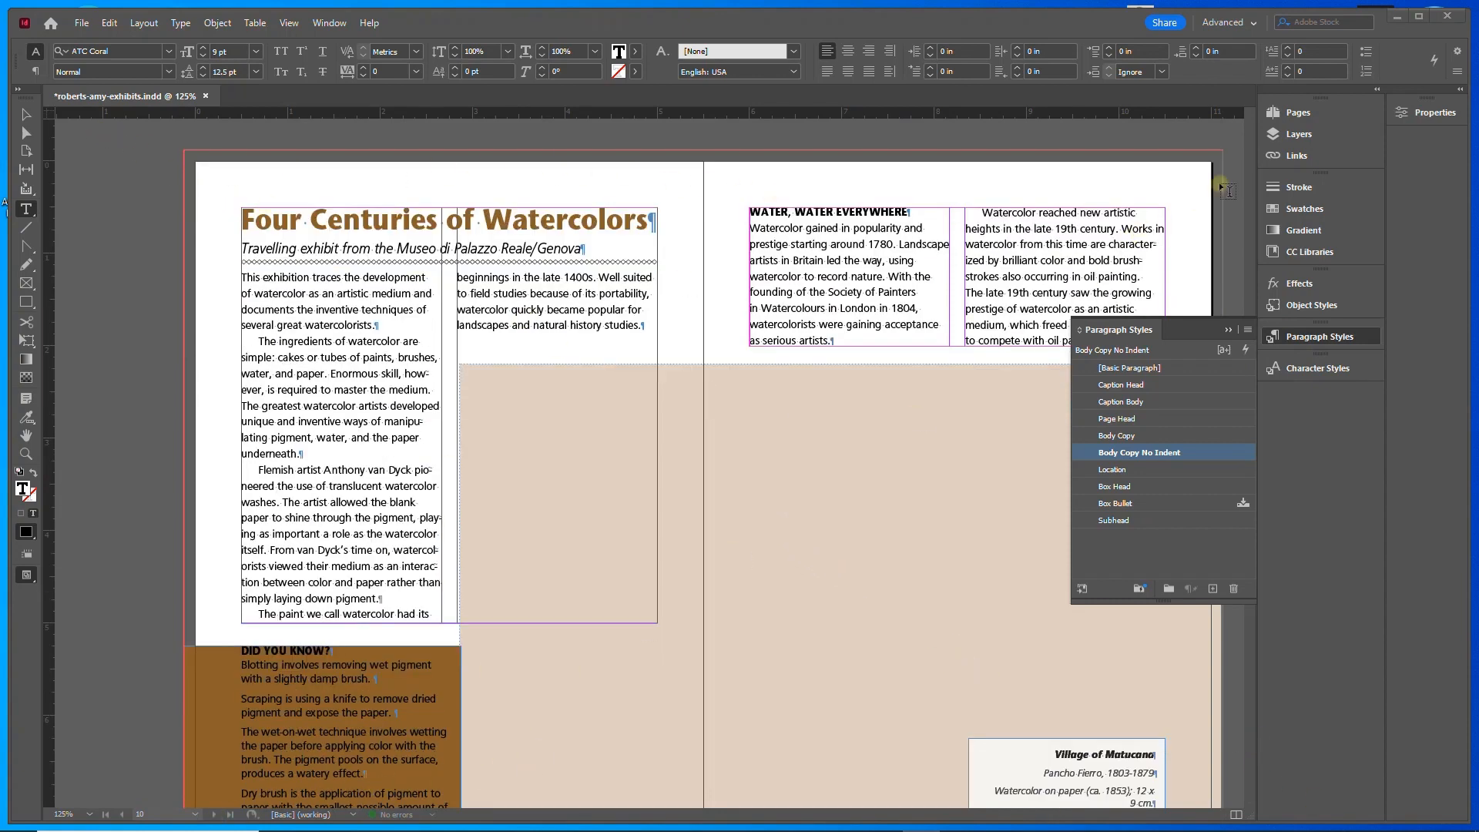
left_click(1298, 114)
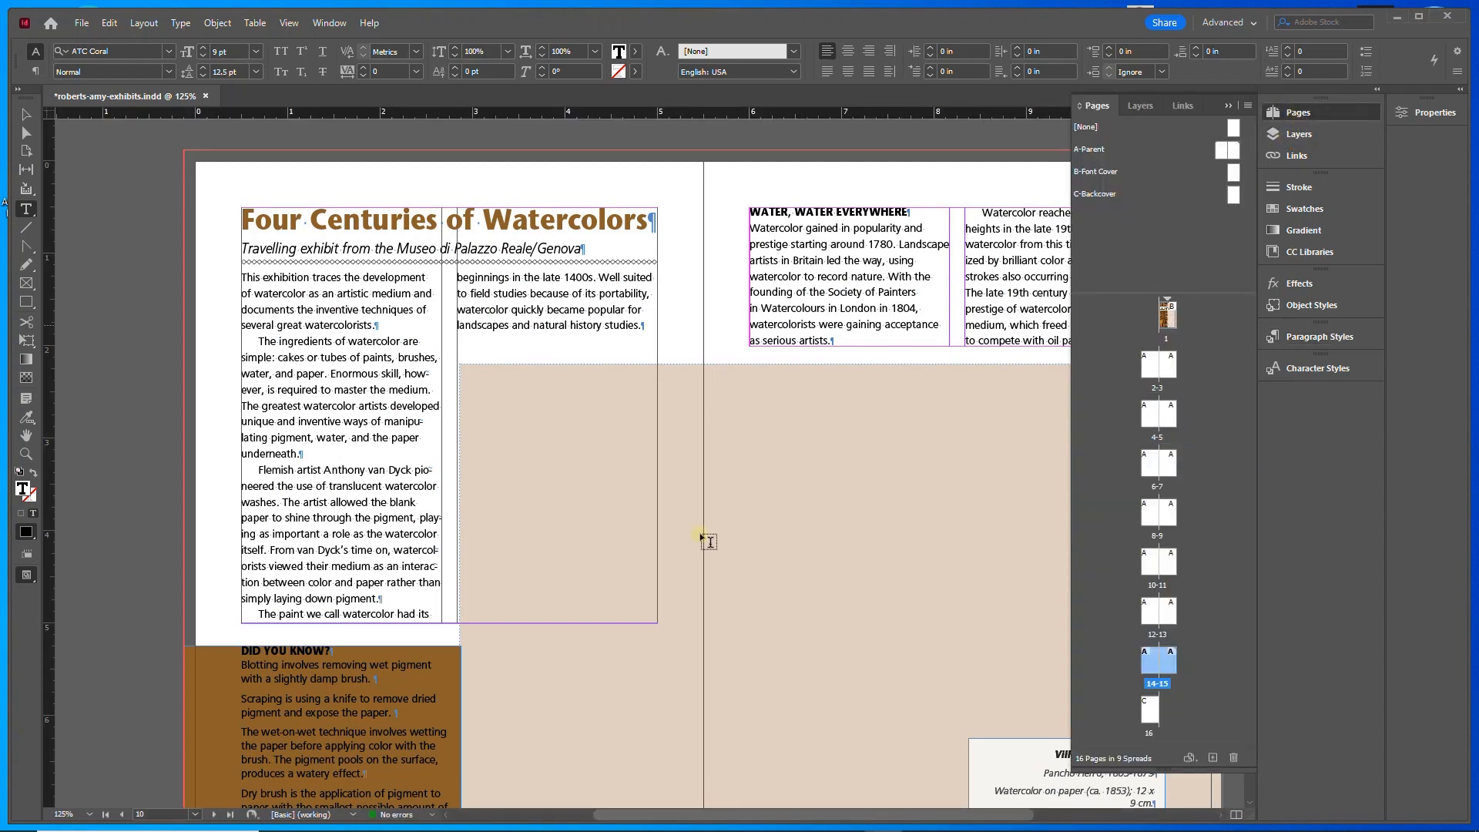
scroll(218, 791, "up", 2)
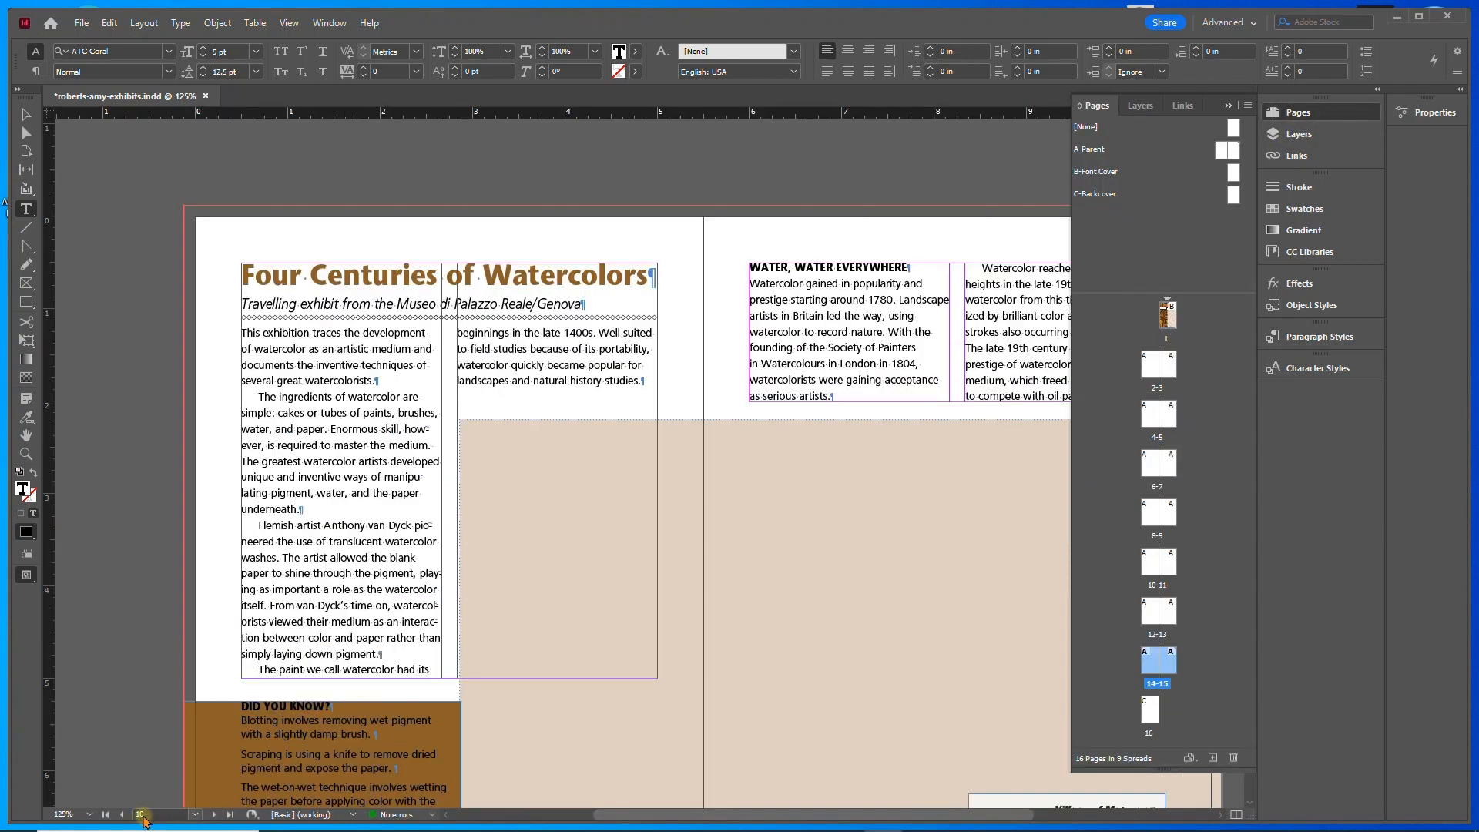
left_click(23, 117)
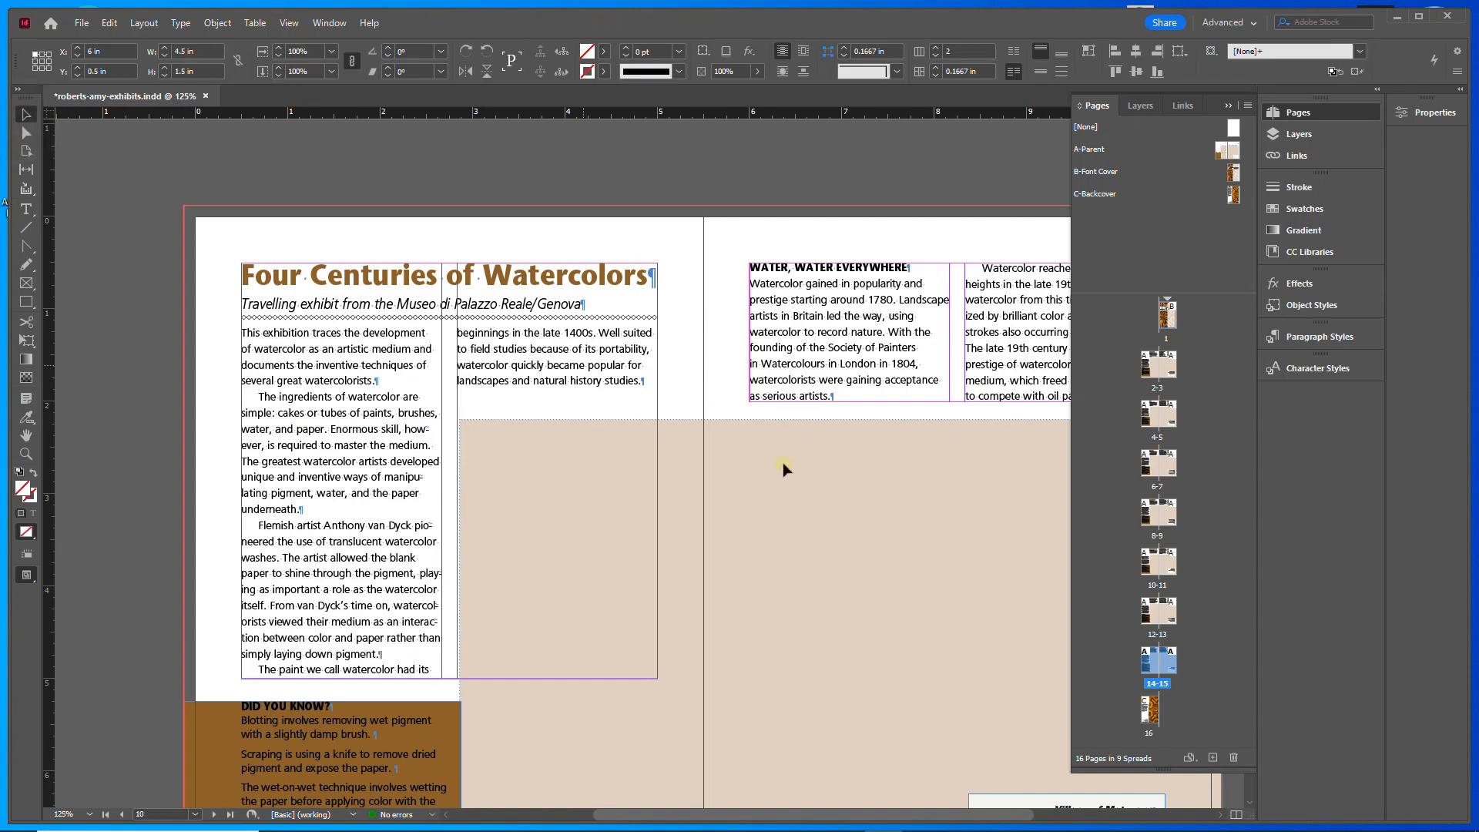
left_click_drag(816, 550, 750, 470)
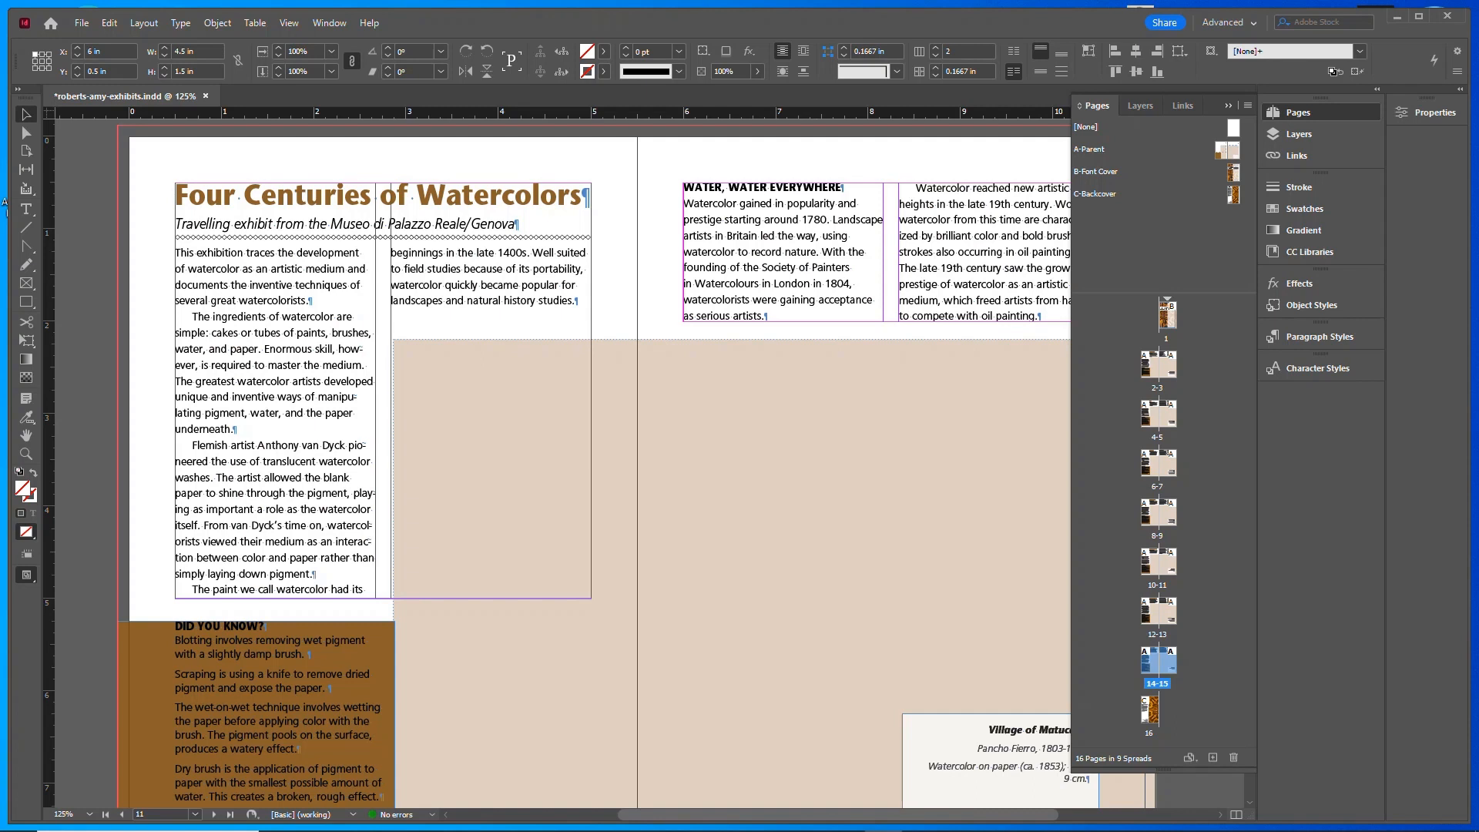
key("ctrl+d")
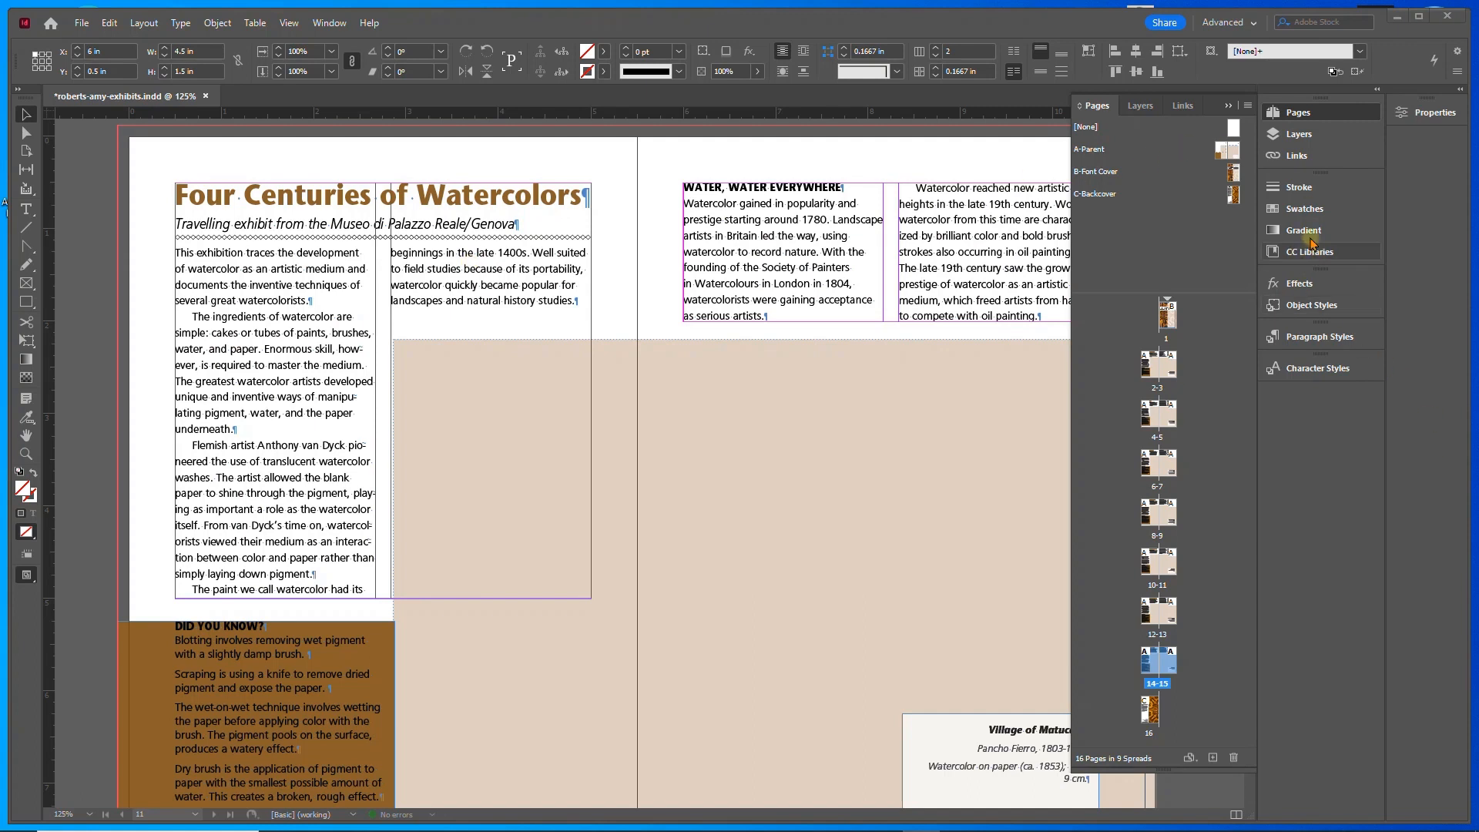
left_click(1319, 336)
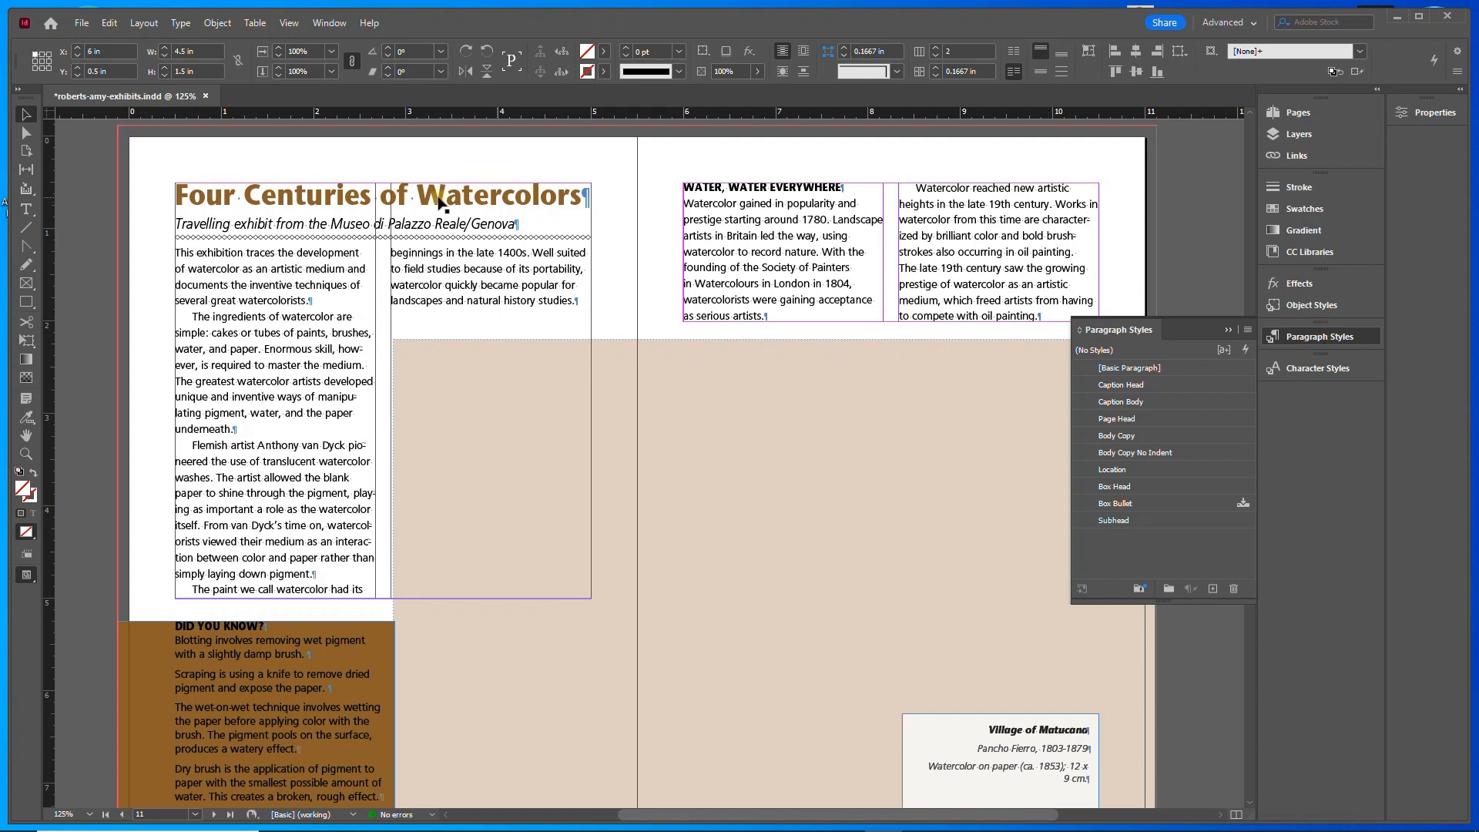
left_click(29, 212)
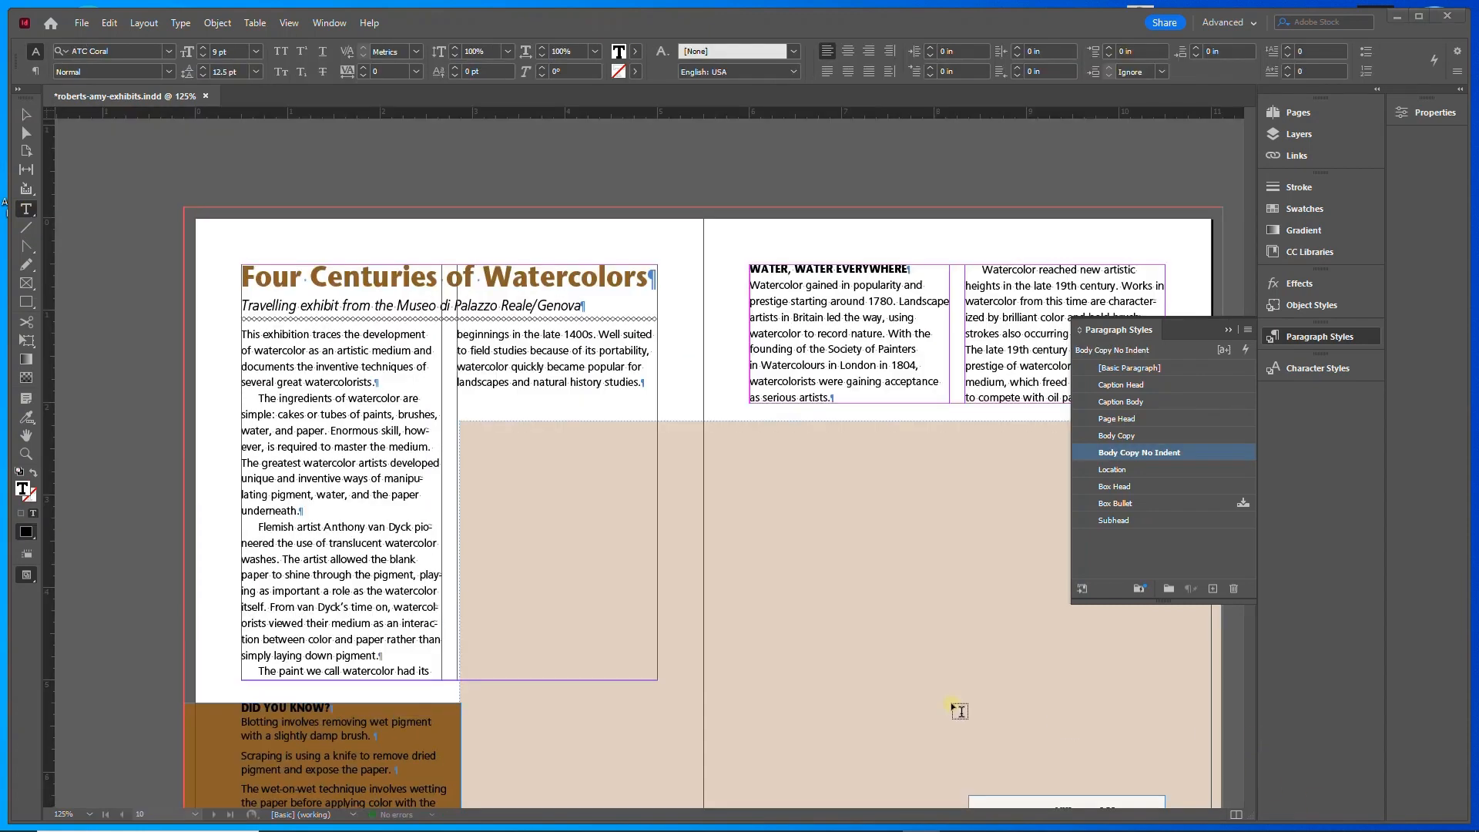
scroll(763, 550, "down", 1)
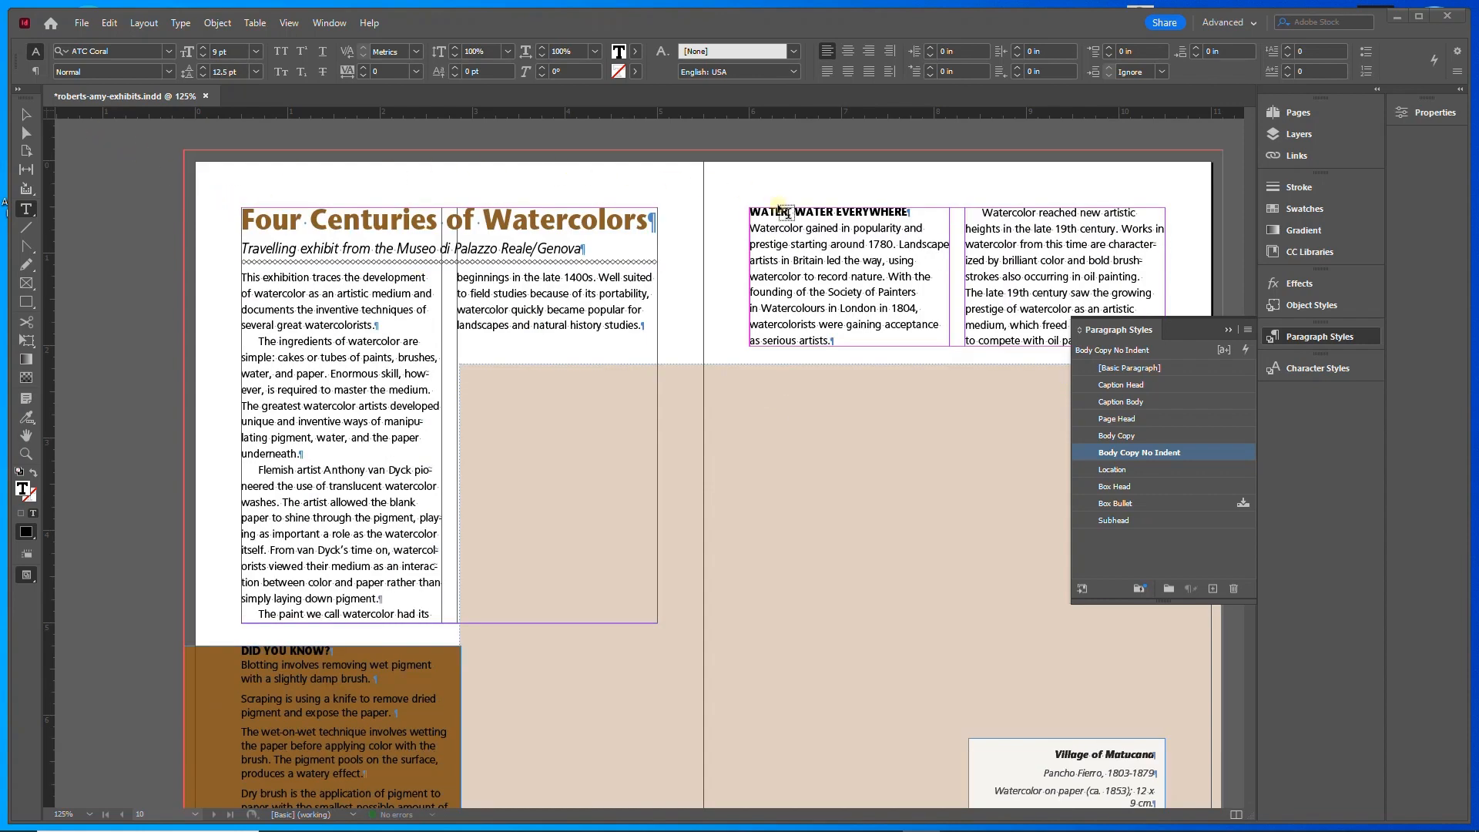
left_click(1297, 114)
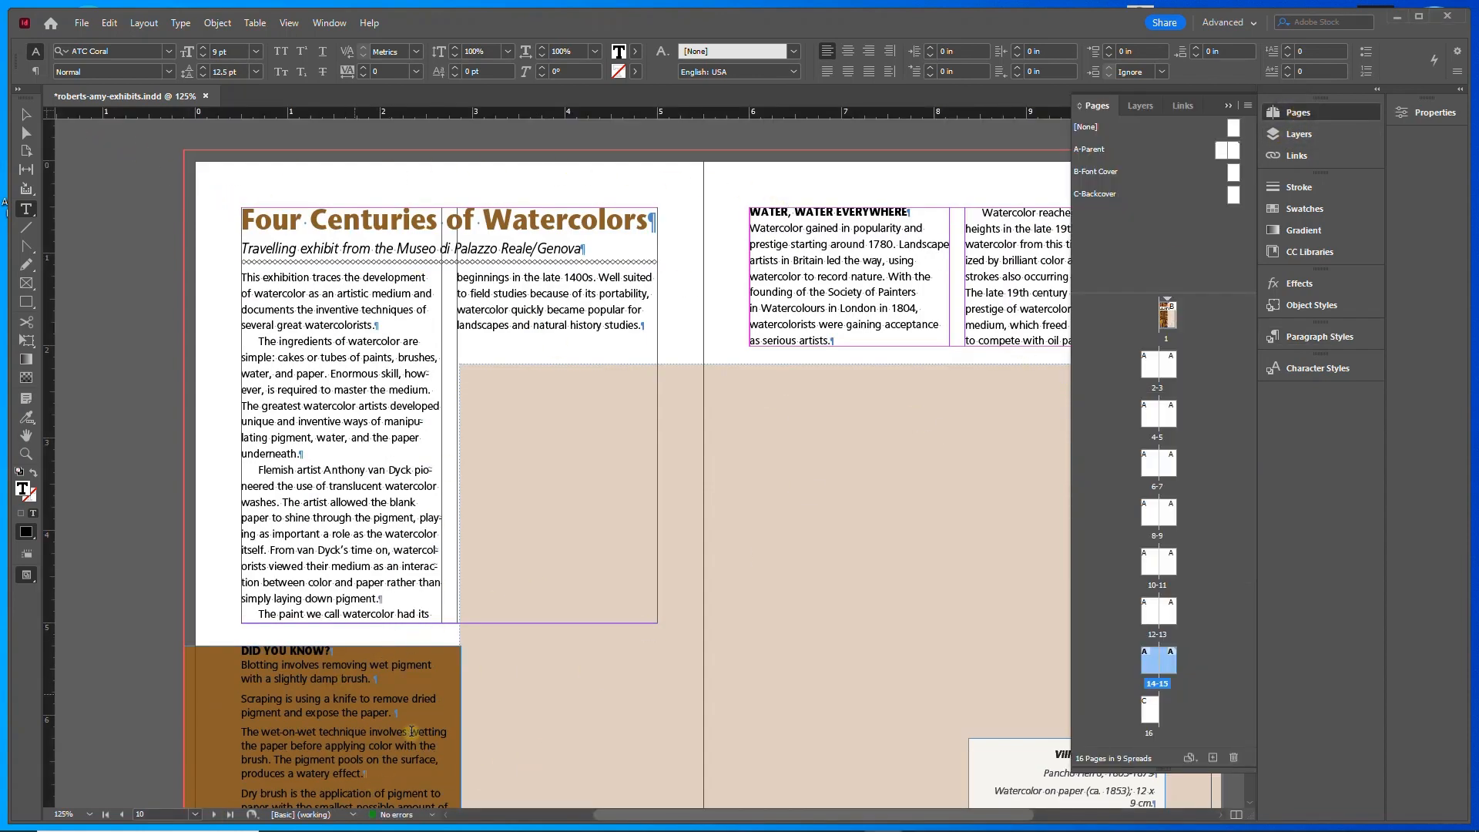
scroll(402, 732, "up", 1)
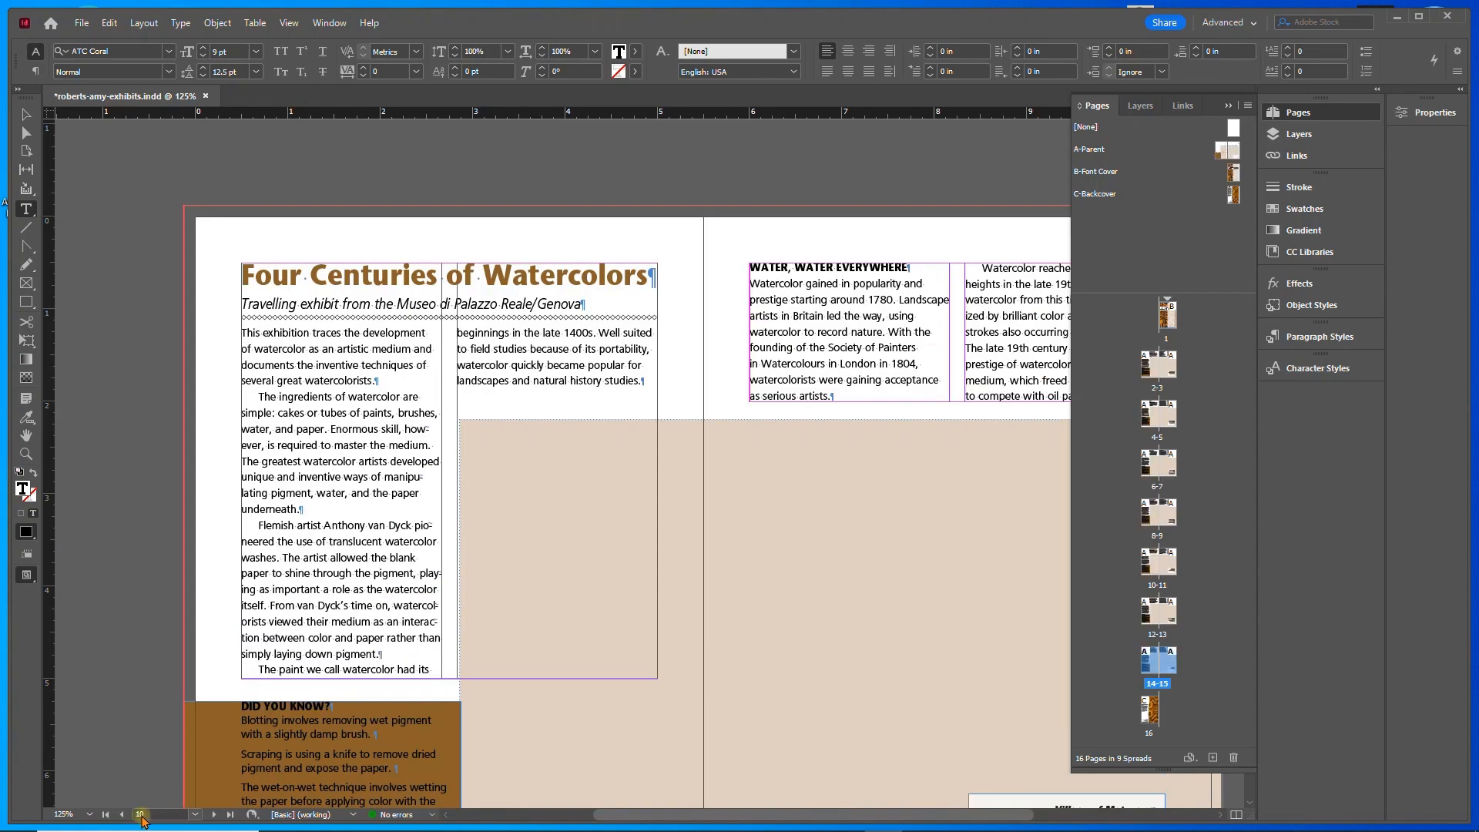
left_click(23, 117)
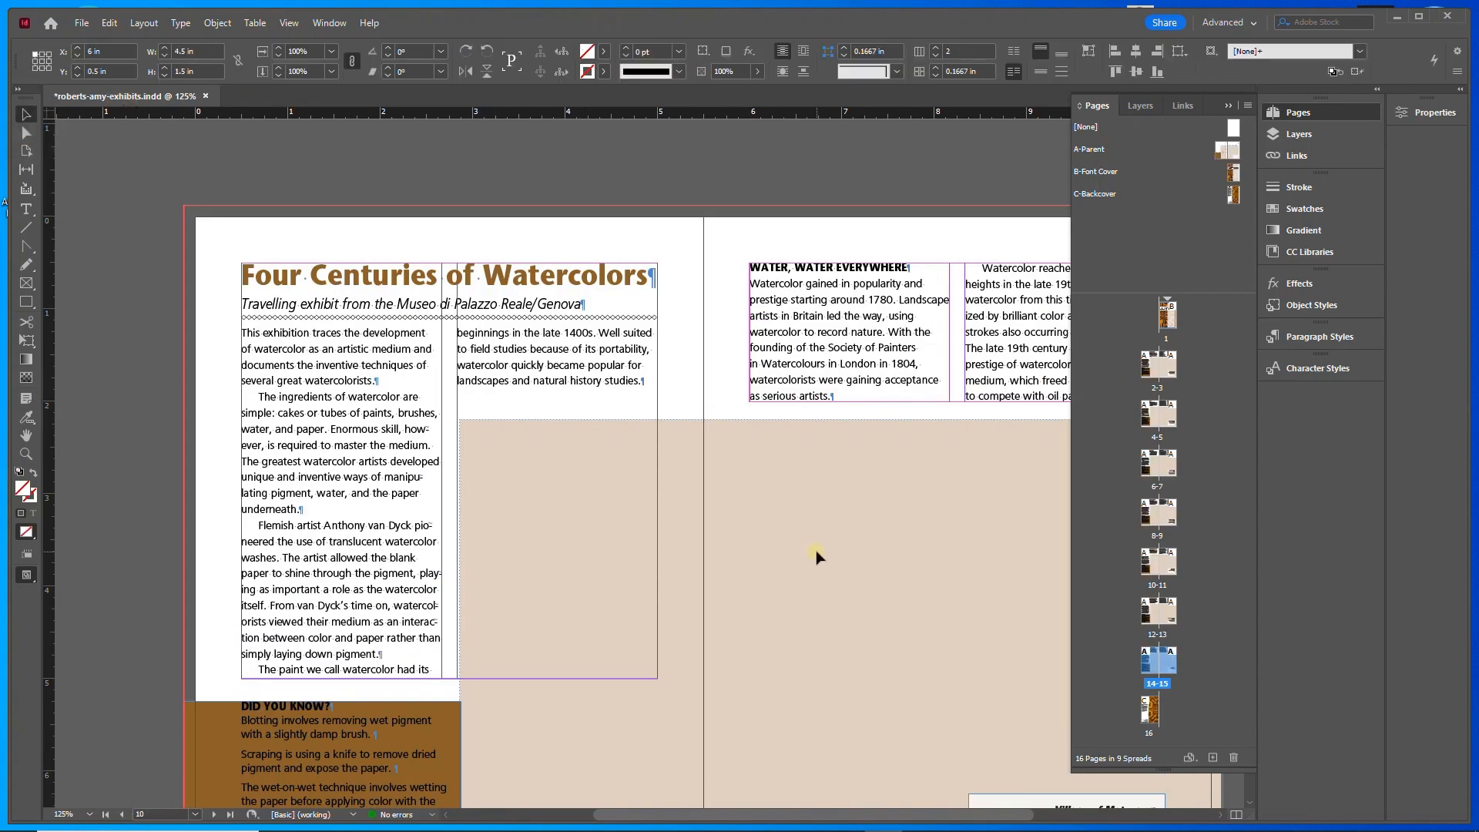
left_click_drag(816, 551, 750, 472)
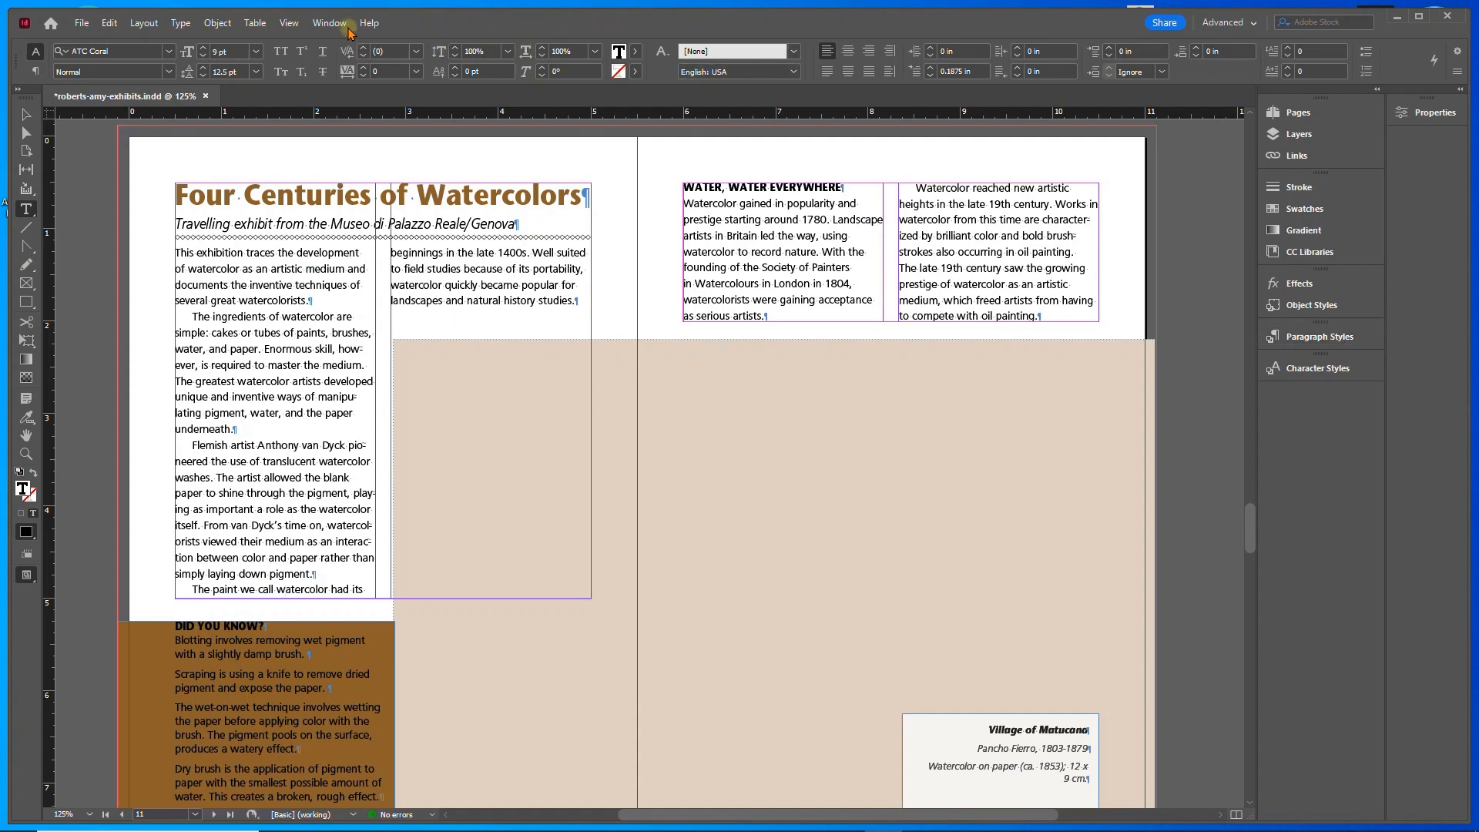
- Set the paragraph beginning "The paint we call watercolor" to keep 2 lines together at its start and end, and save the document
left_click(322, 25)
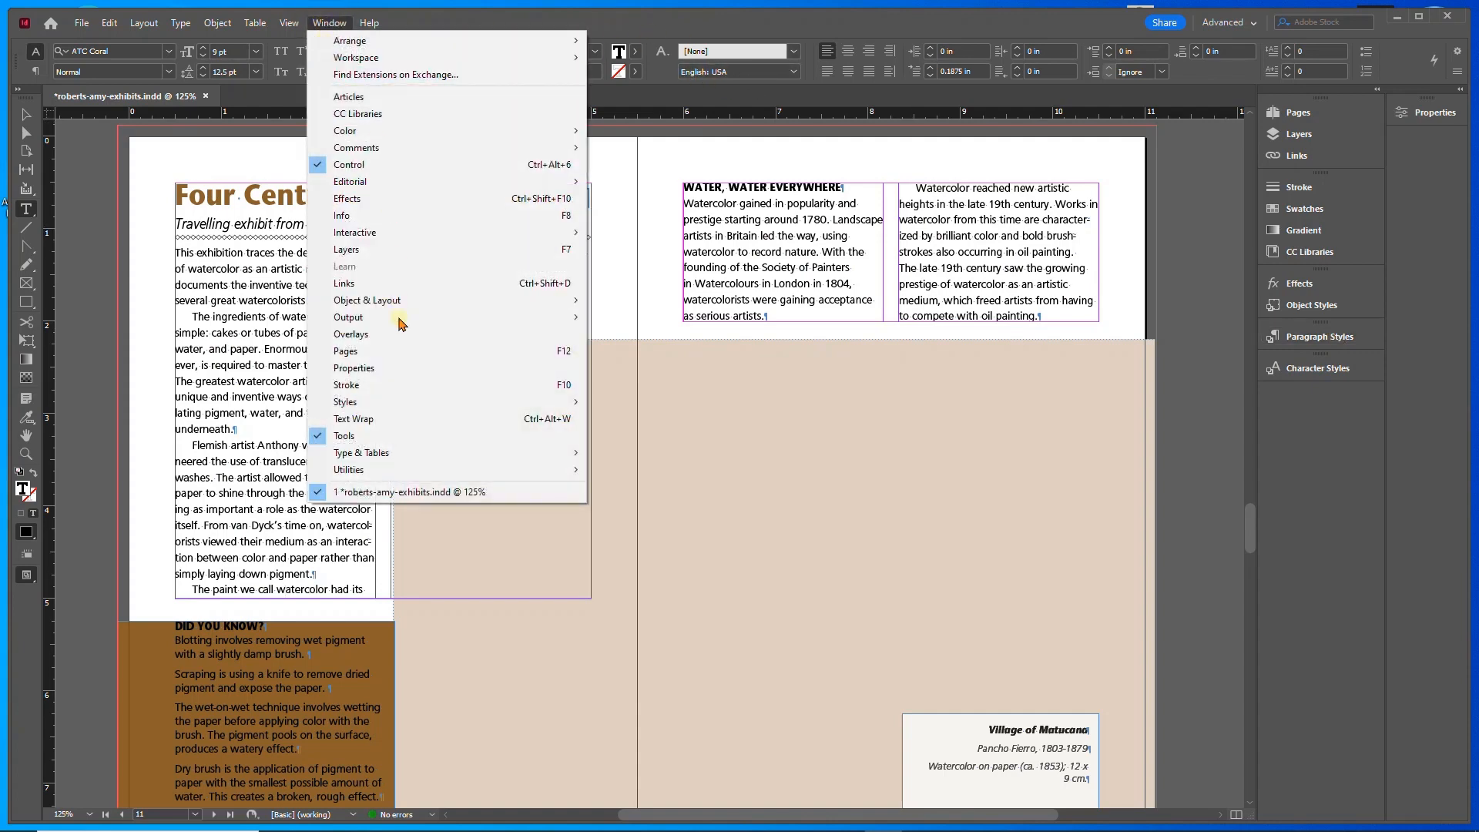
mouse_move(382, 453)
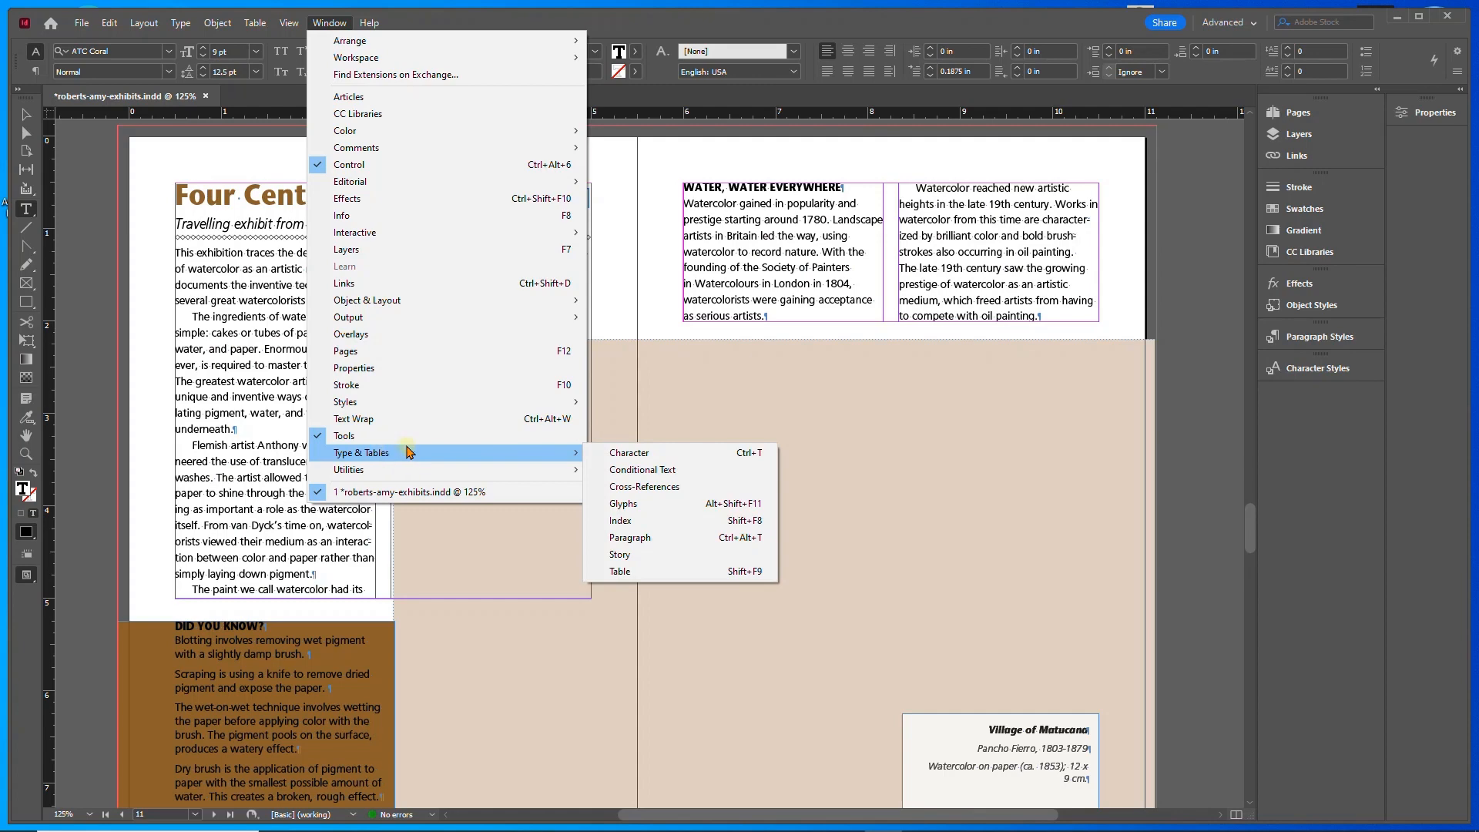
left_click(629, 537)
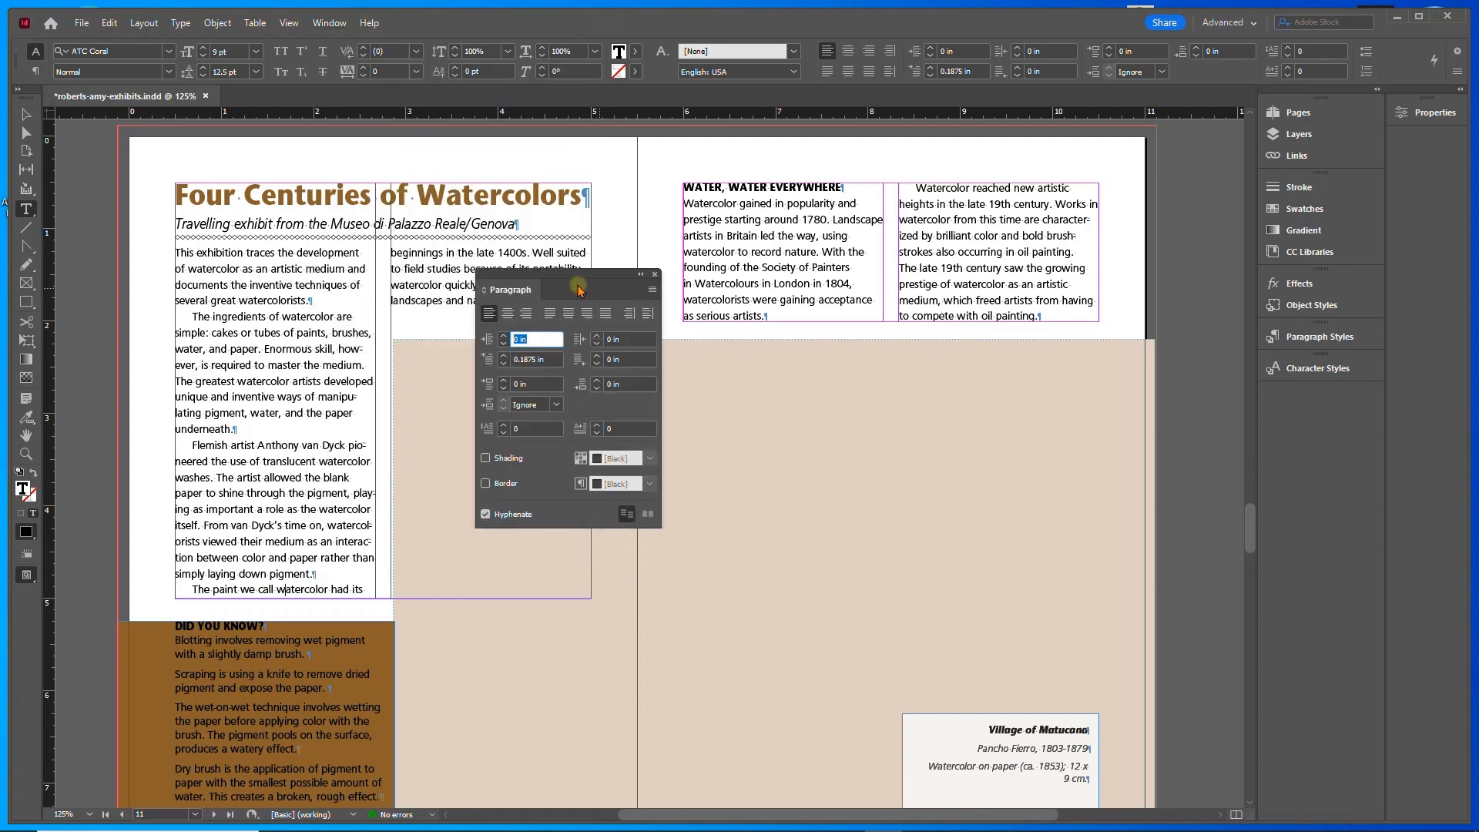
left_click_drag(575, 280, 877, 354)
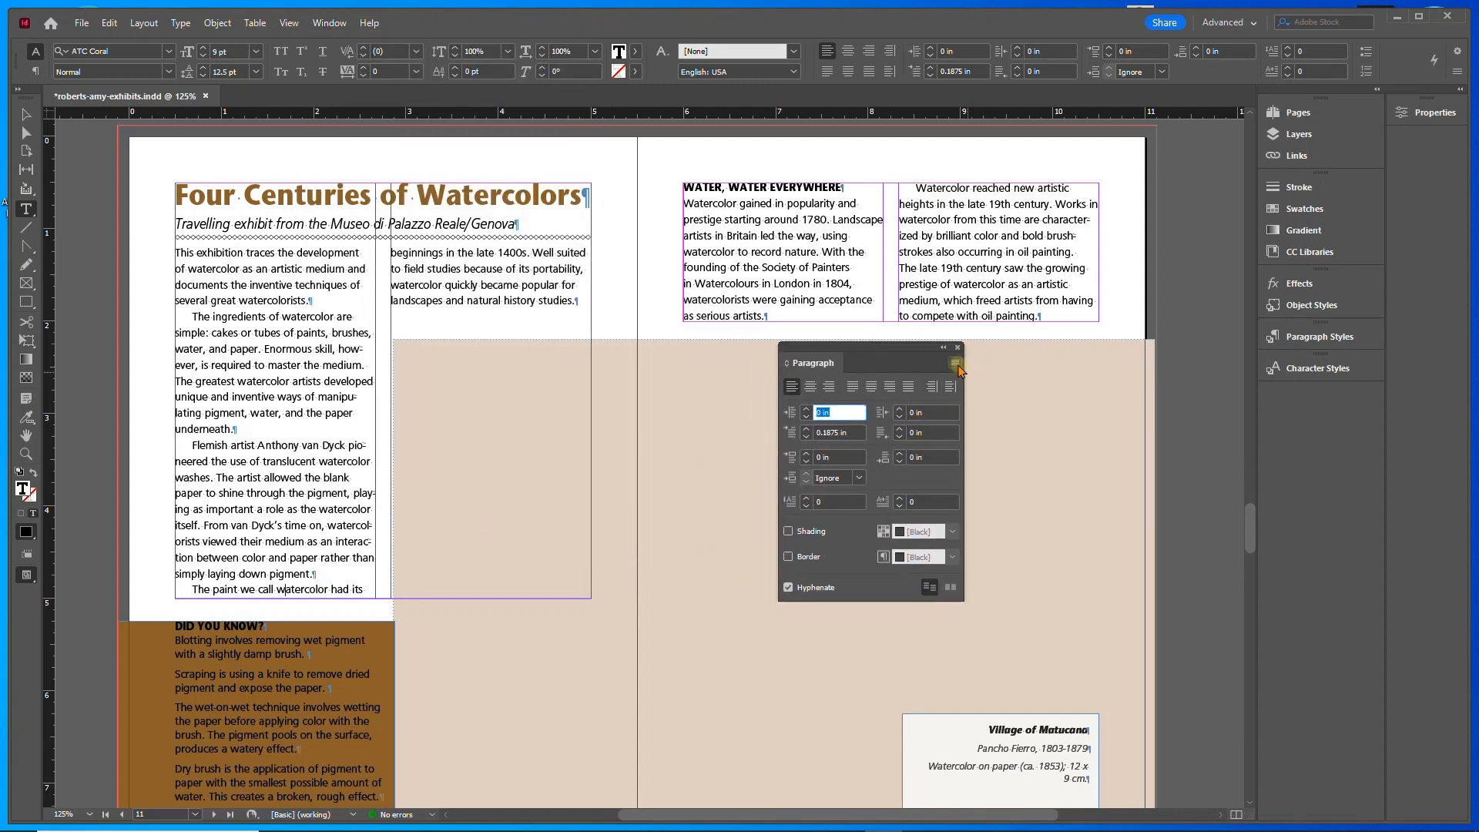
left_click(954, 364)
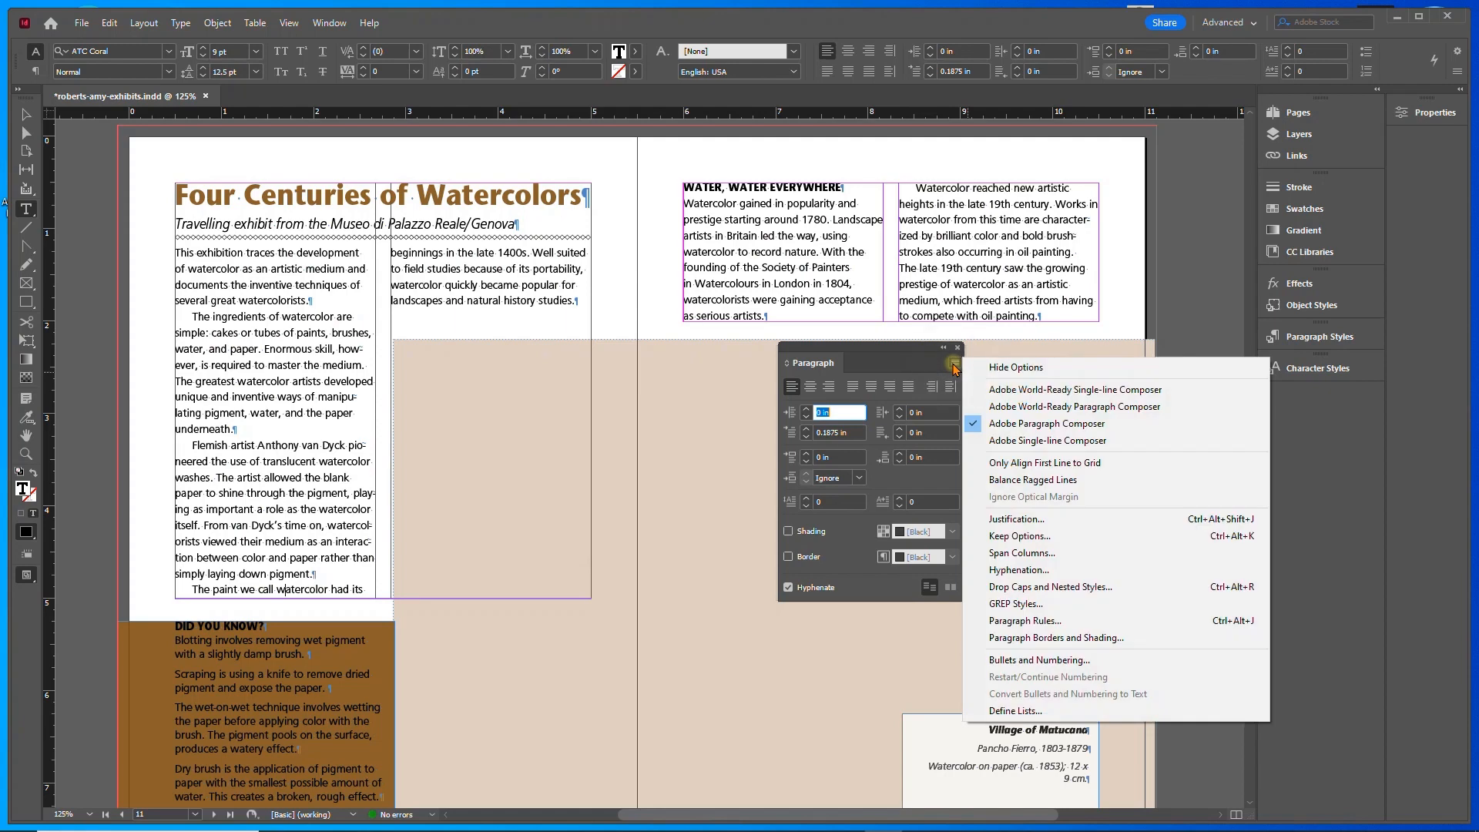
left_click(1057, 537)
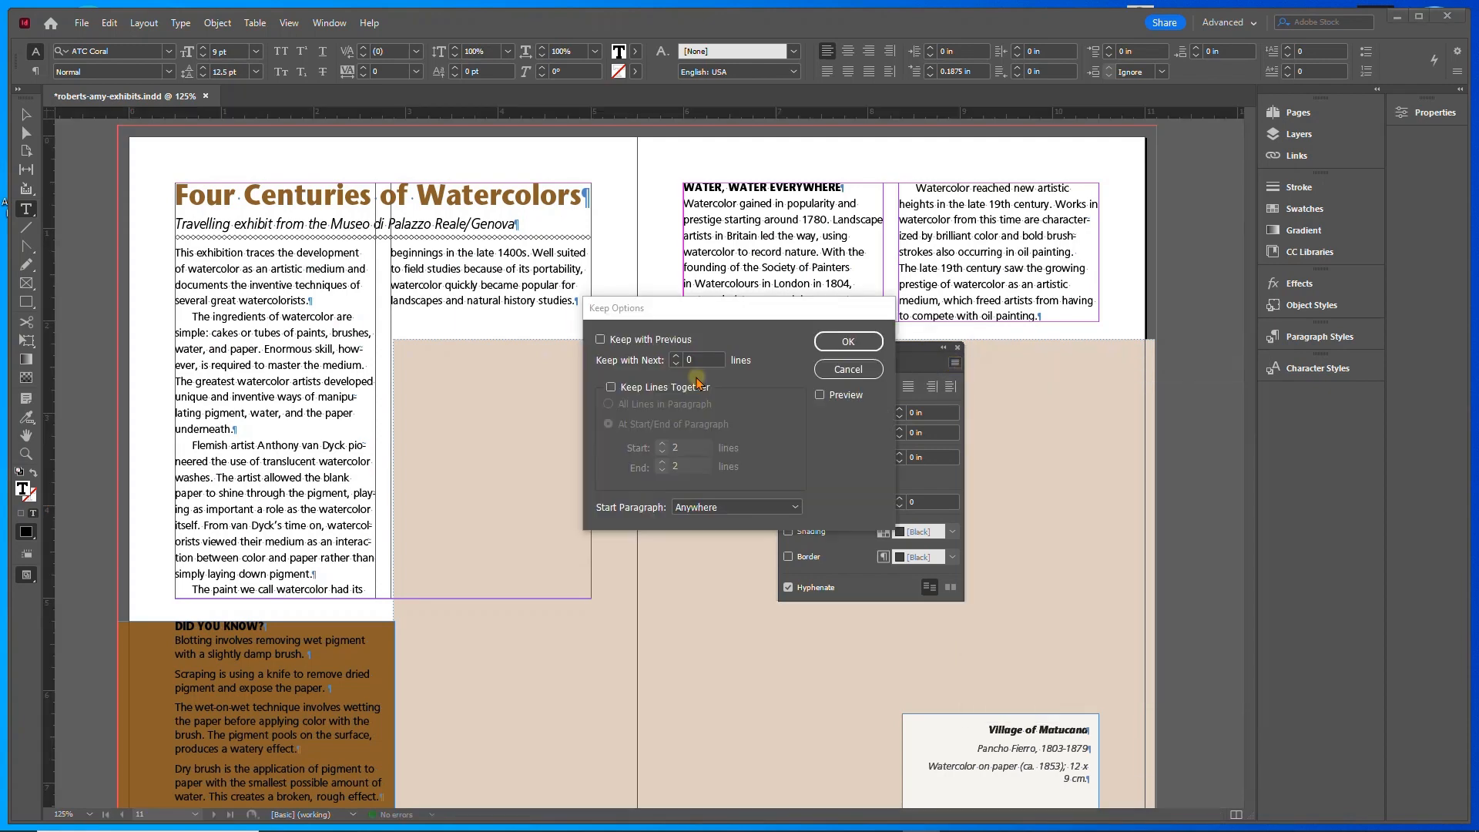
left_click(611, 387)
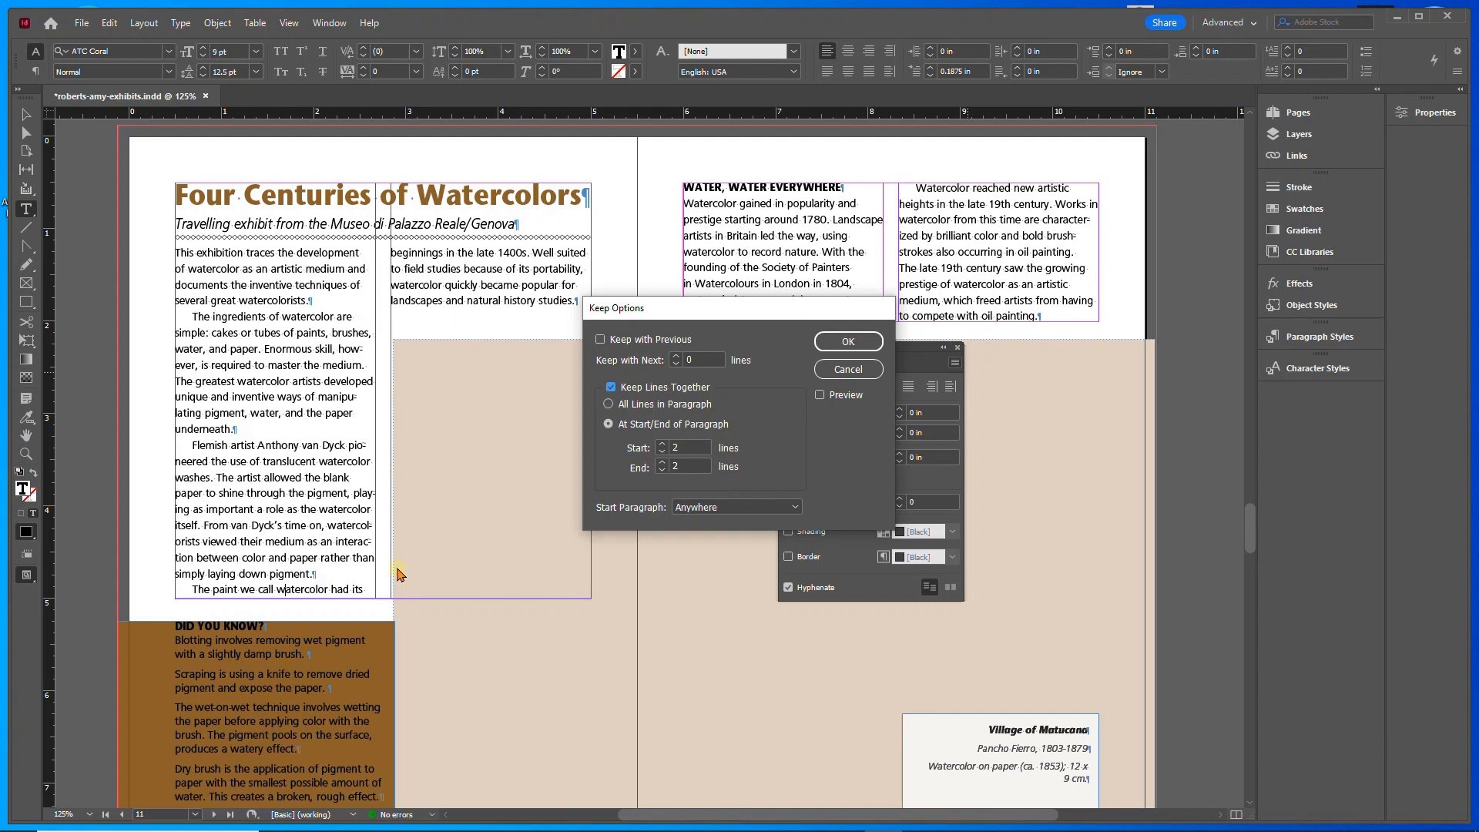
left_click(833, 347)
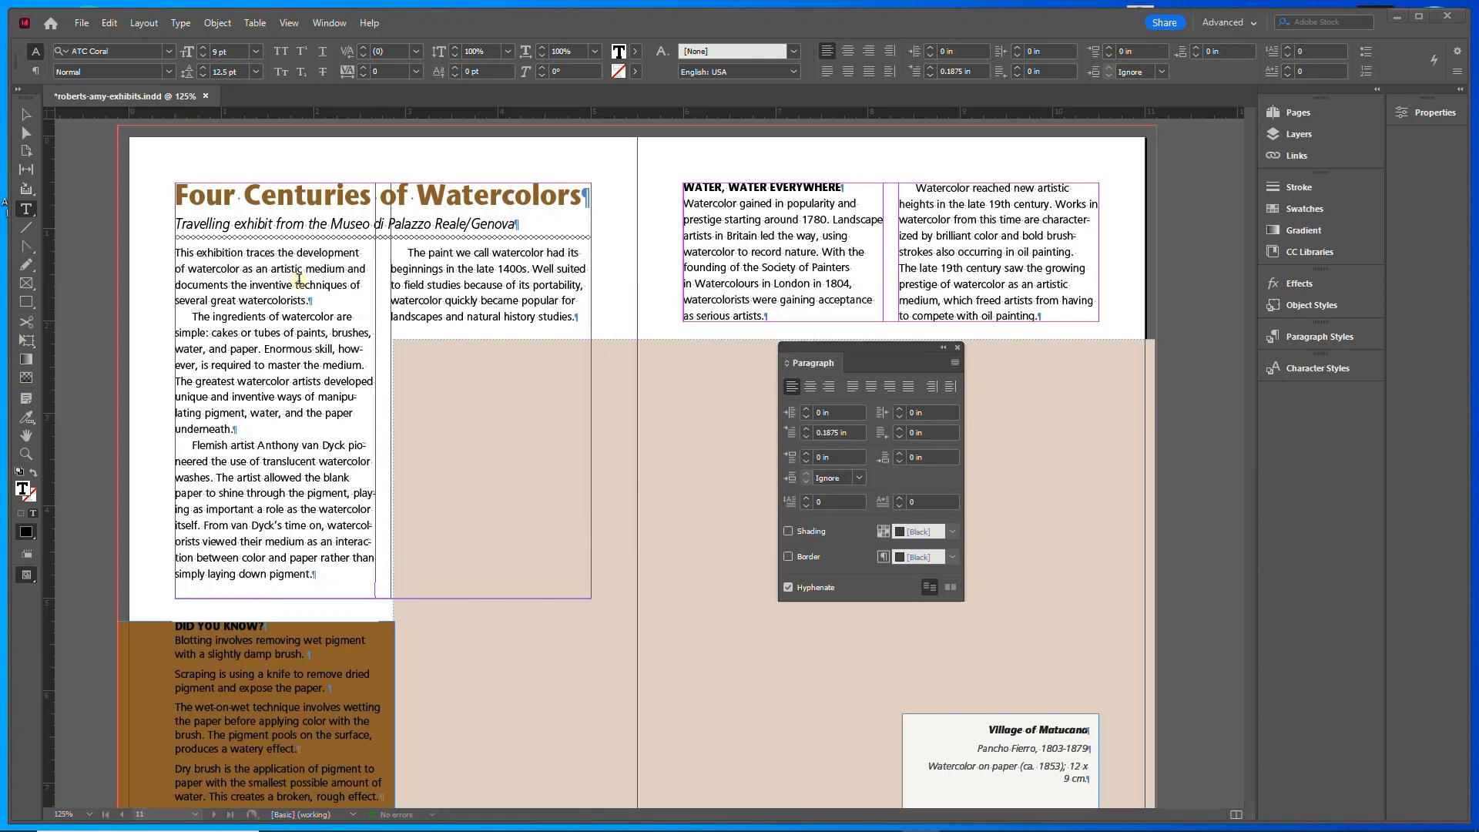
key("ctrl+s")
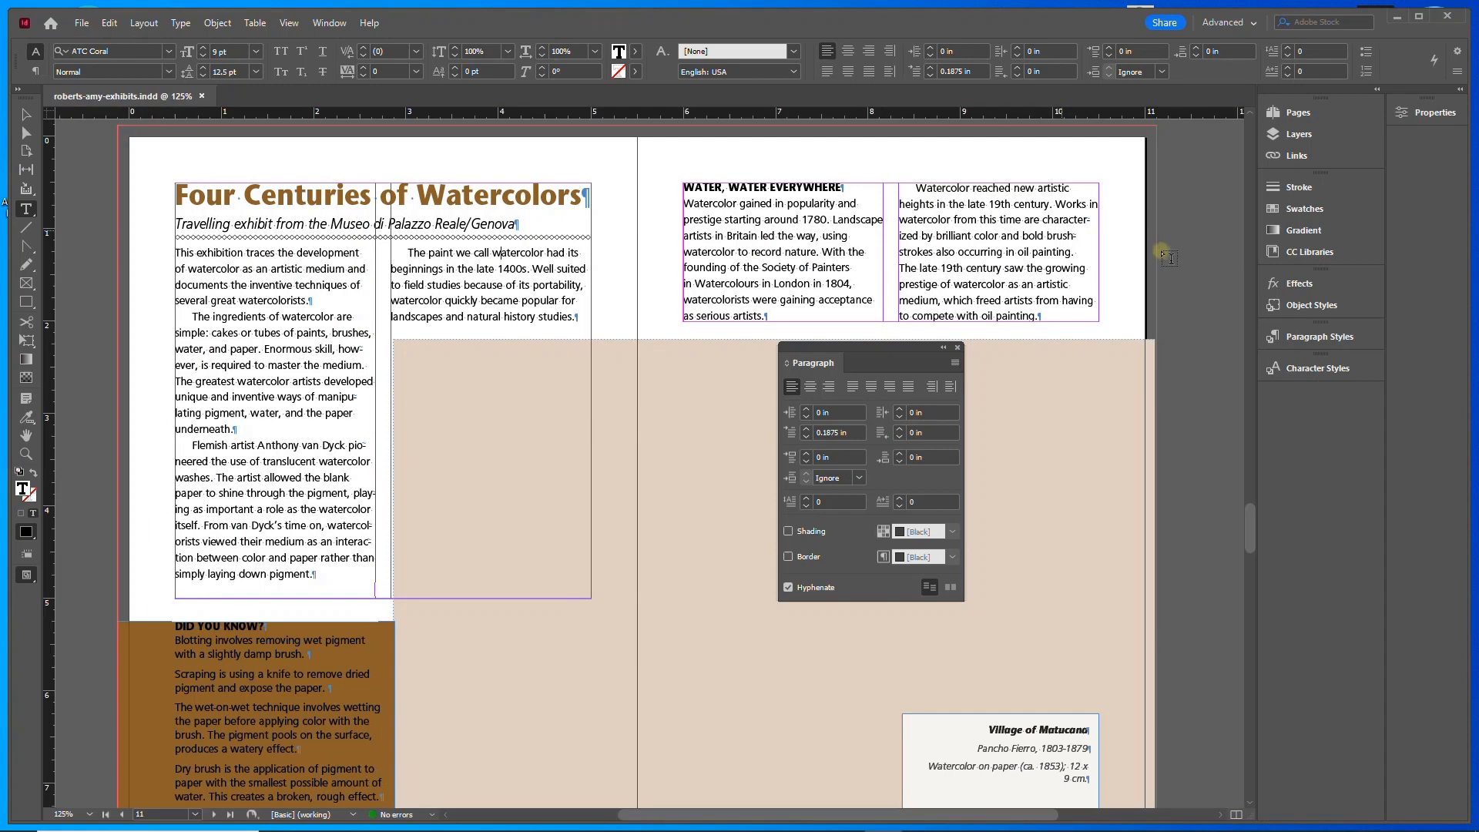
- Edit the Box Bullet paragraph style used in the Did you know? box on pages 2-3, setting its list type to Bullets
left_click(1296, 113)
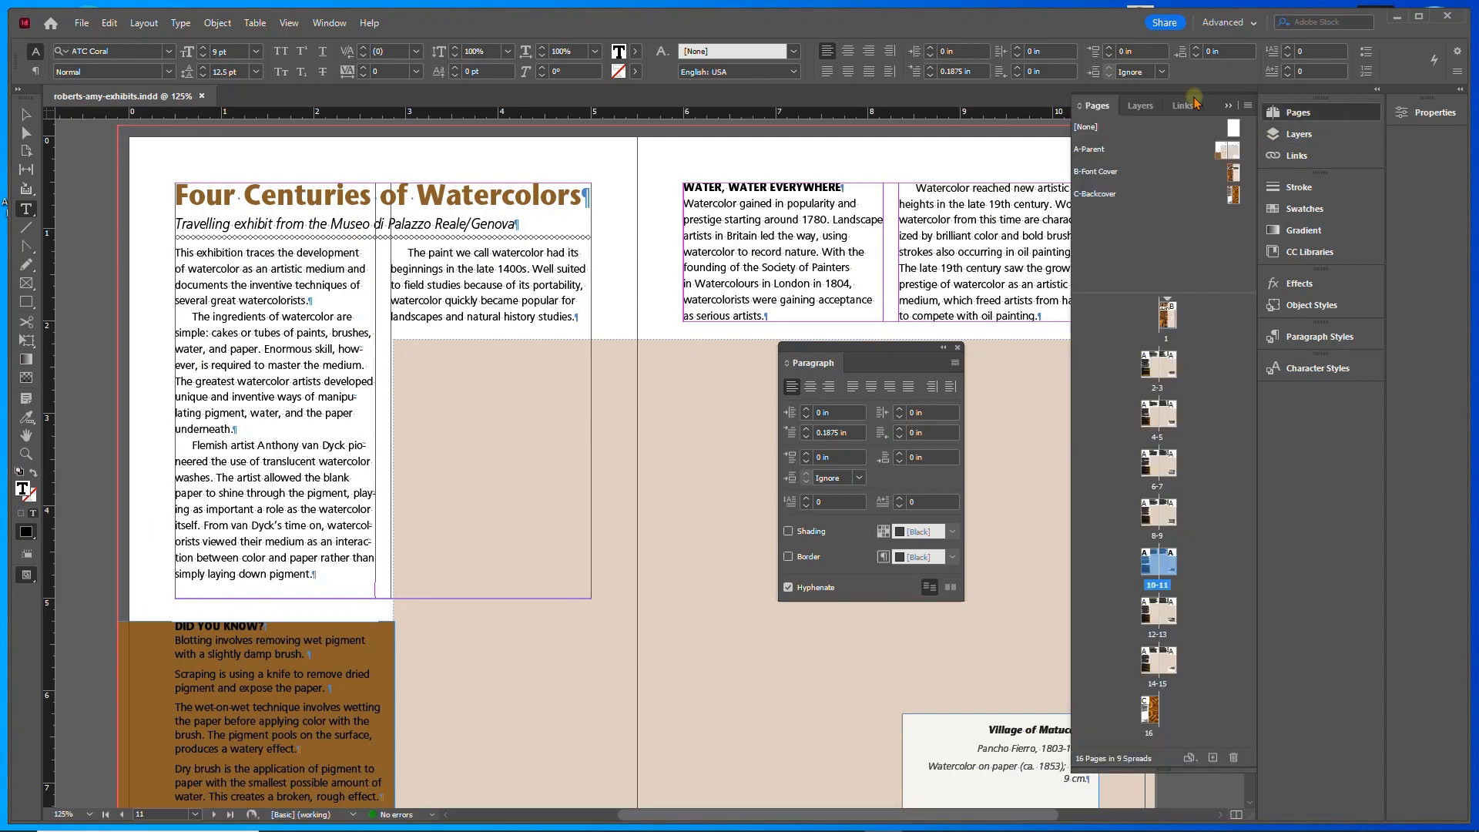
double_click(1158, 377)
left_click(1319, 336)
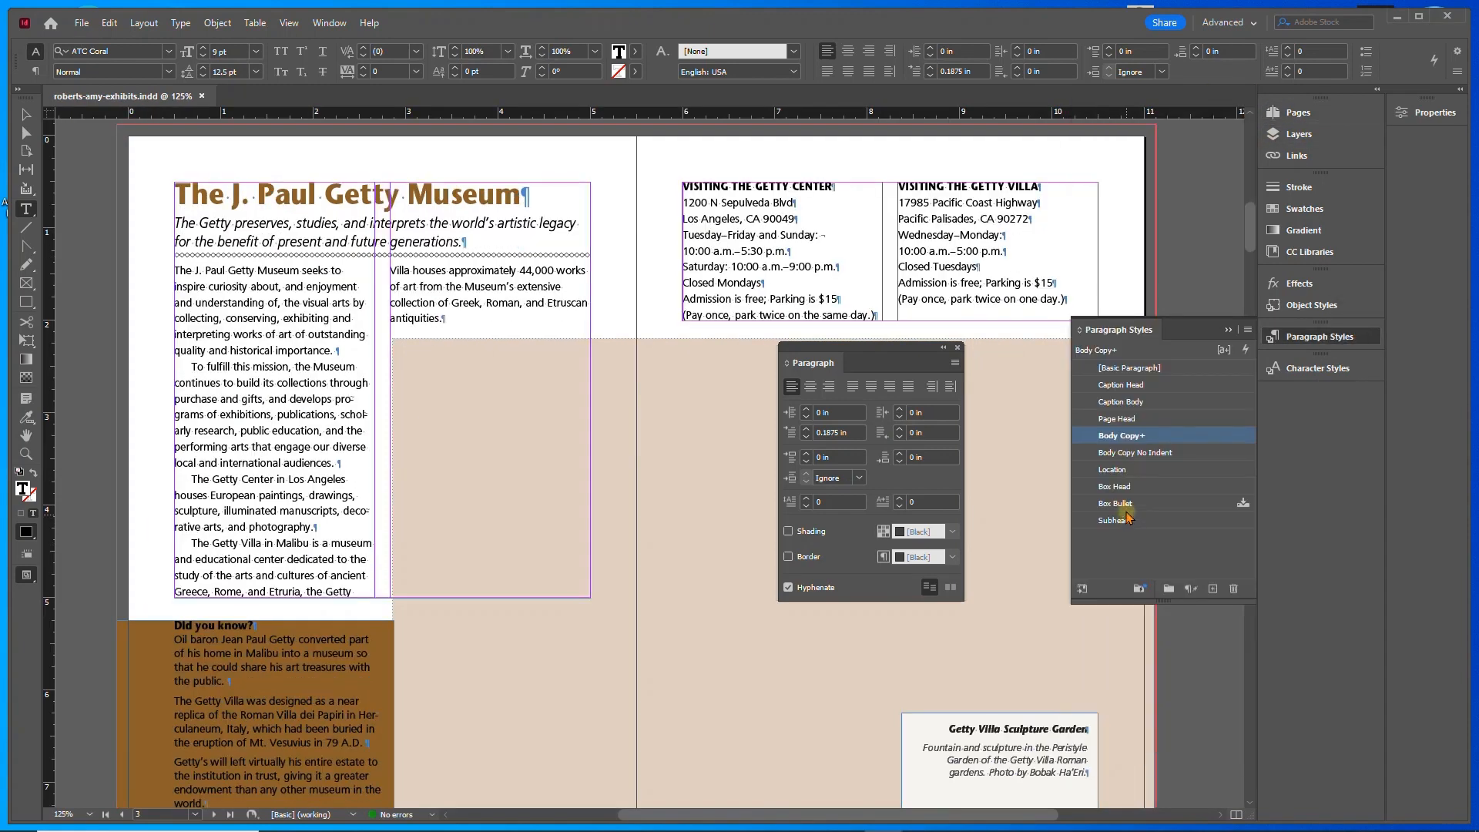
scroll(1121, 512, "down", 1)
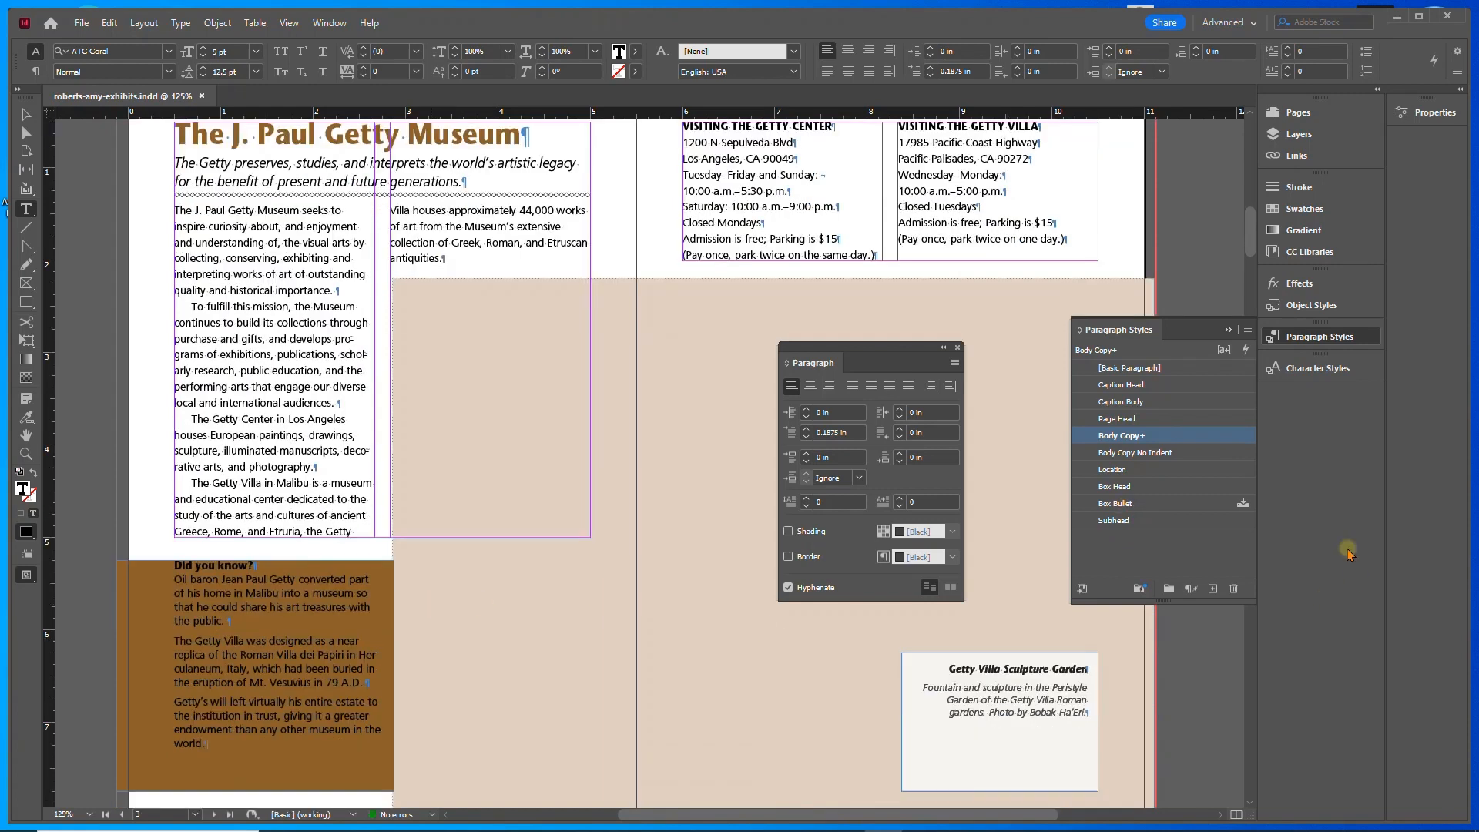
right_click(1110, 506)
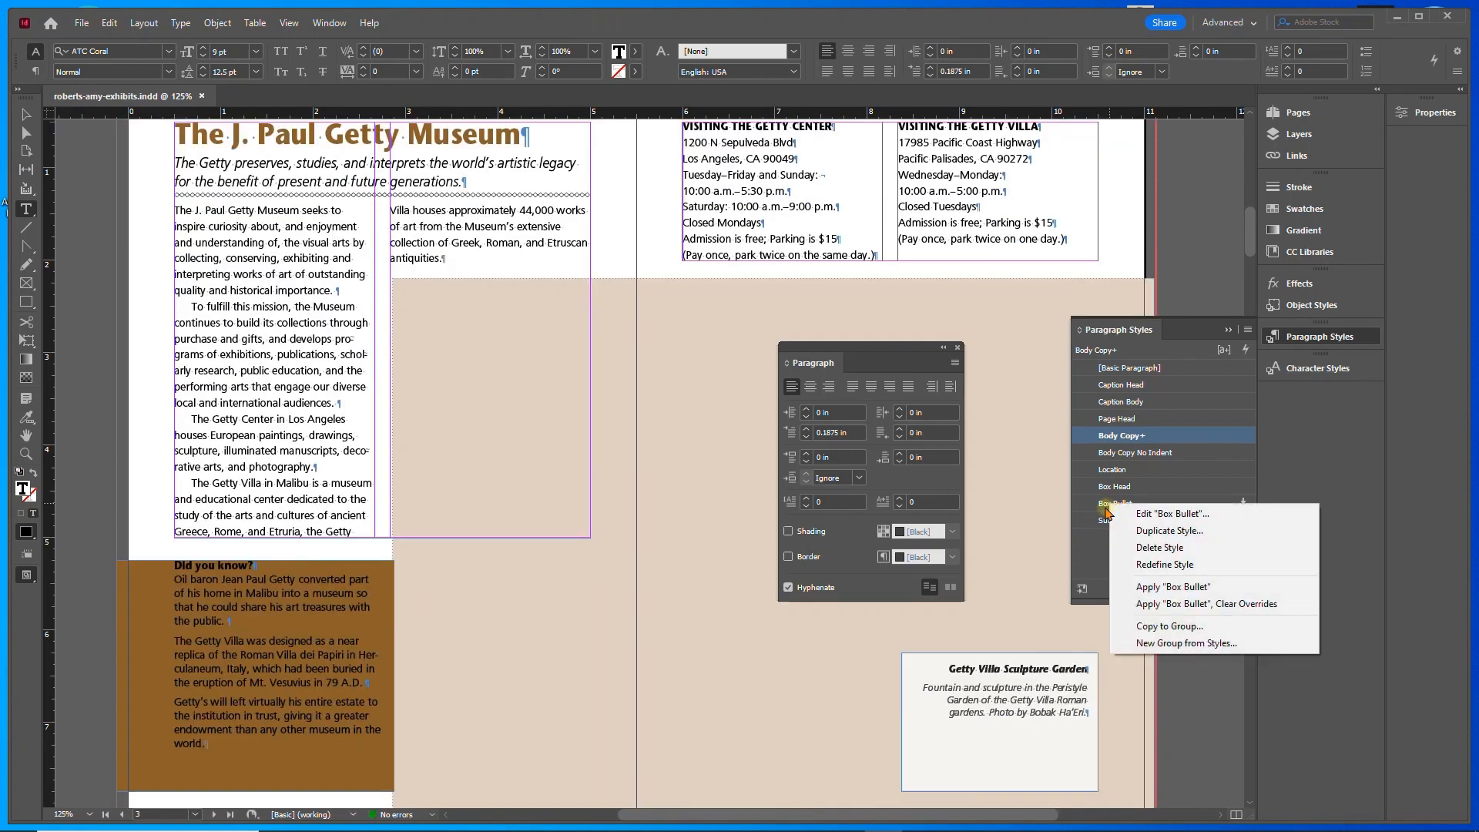
left_click(1146, 515)
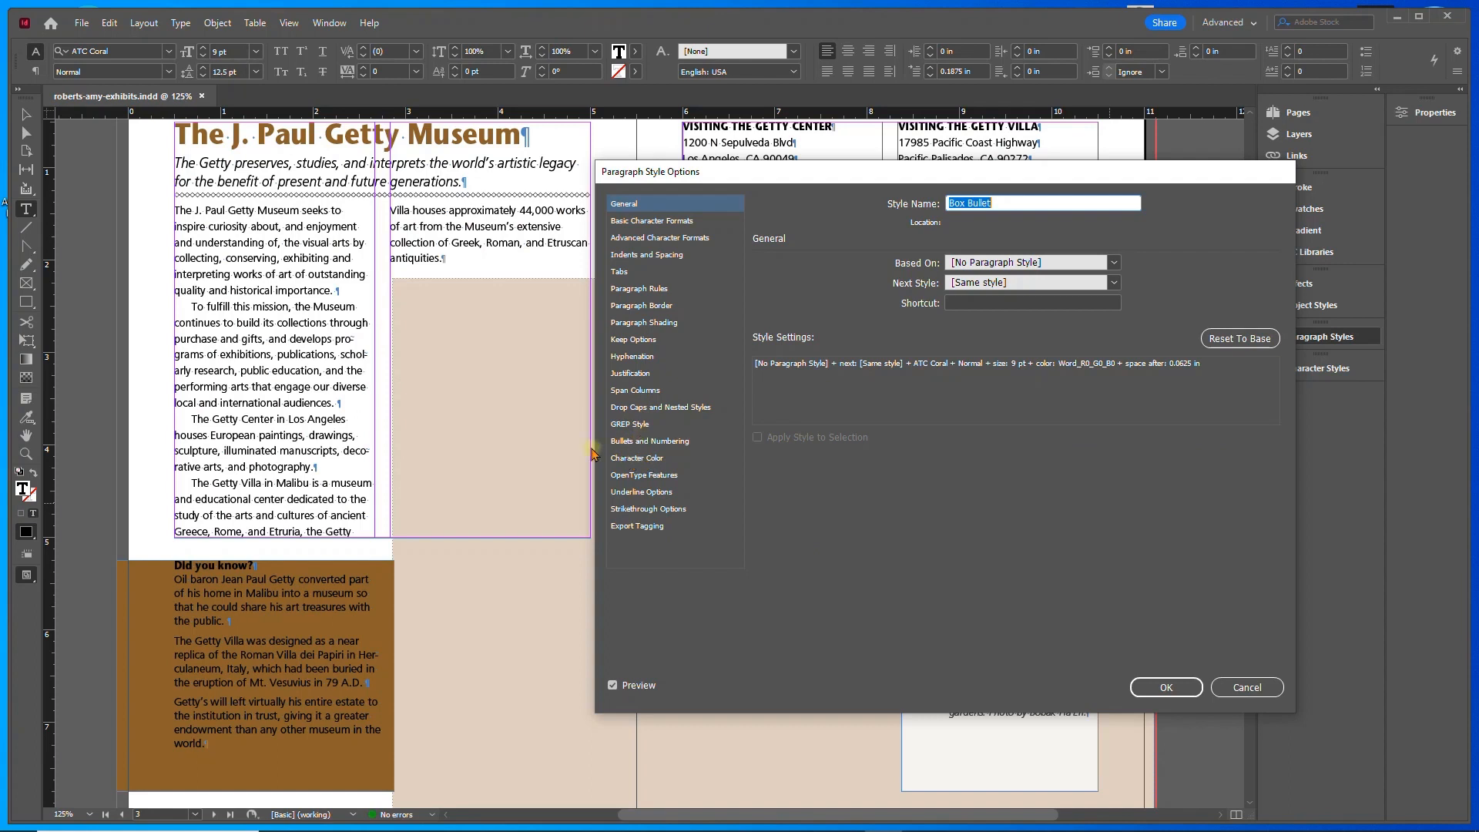
left_click(623, 440)
left_click(944, 274)
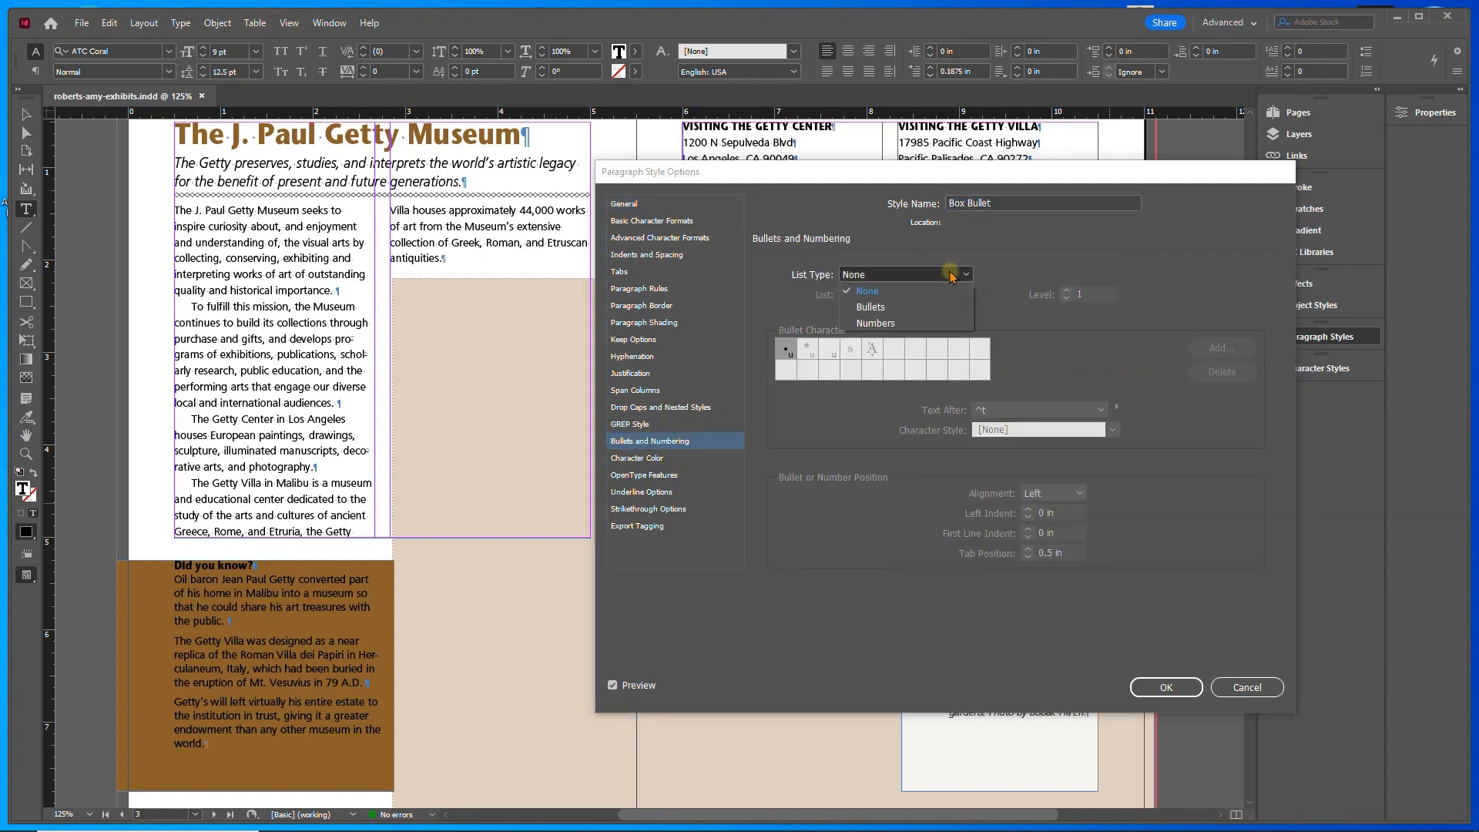
left_click(940, 308)
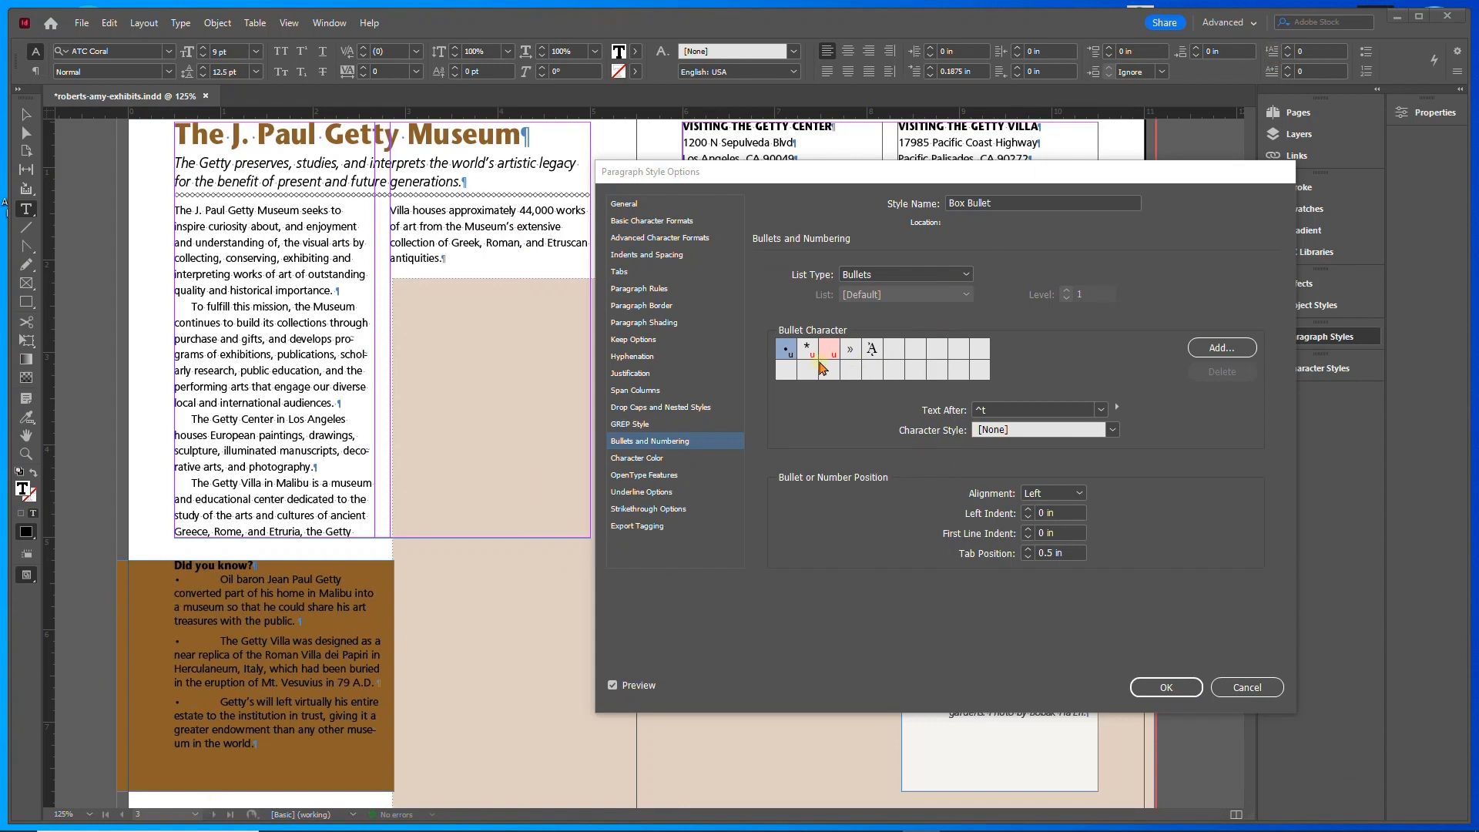
- Add the Wingdings Regular eyeglasses glyph (Unicode F024) to the bullet characters and select it as the Box Bullet style's bullet
left_click(1209, 351)
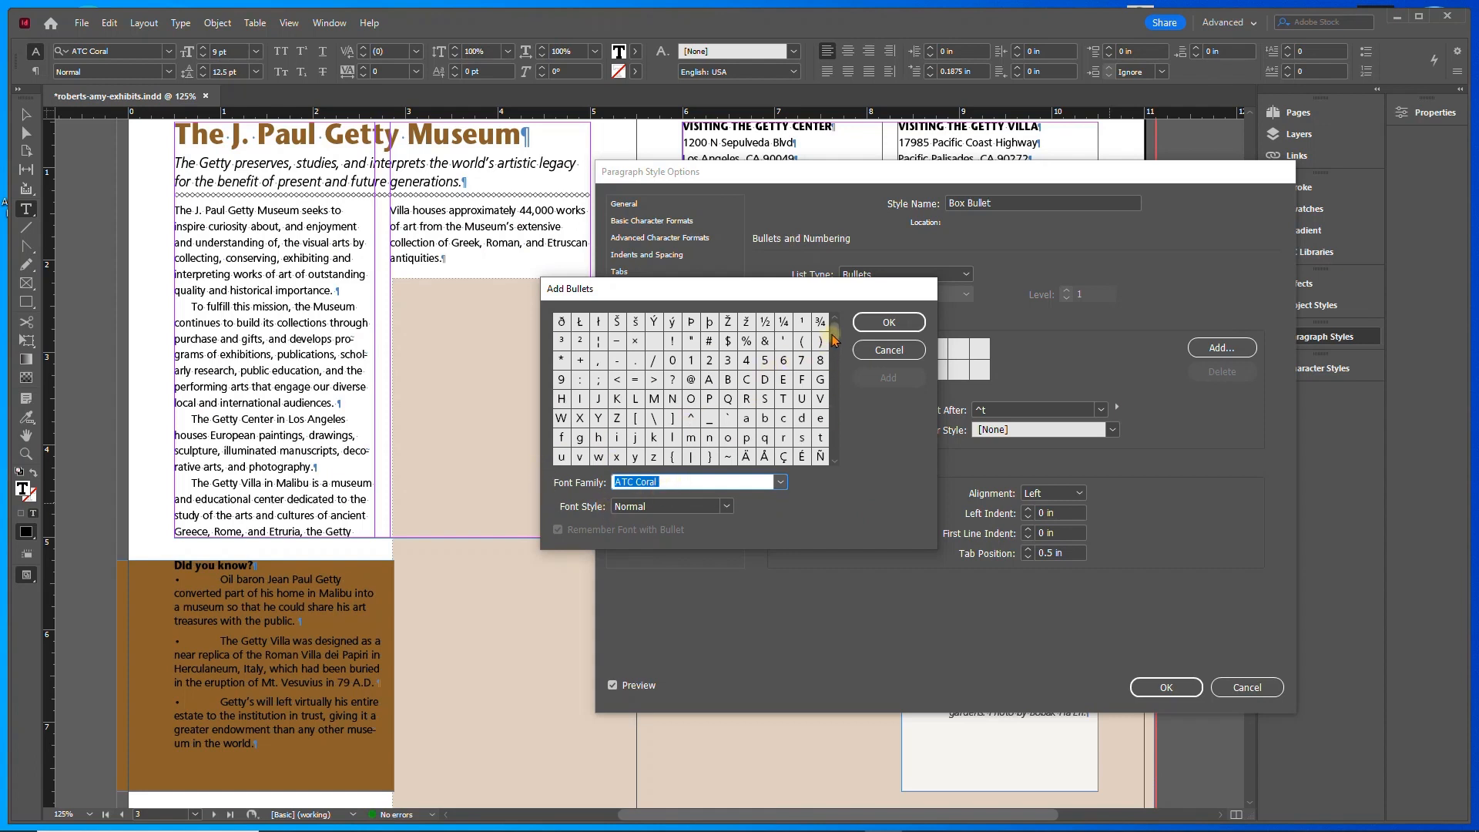
mouse_move(835, 337)
left_mouse_down()
mouse_move(835, 463)
mouse_move(837, 309)
left_mouse_up()
left_click(781, 483)
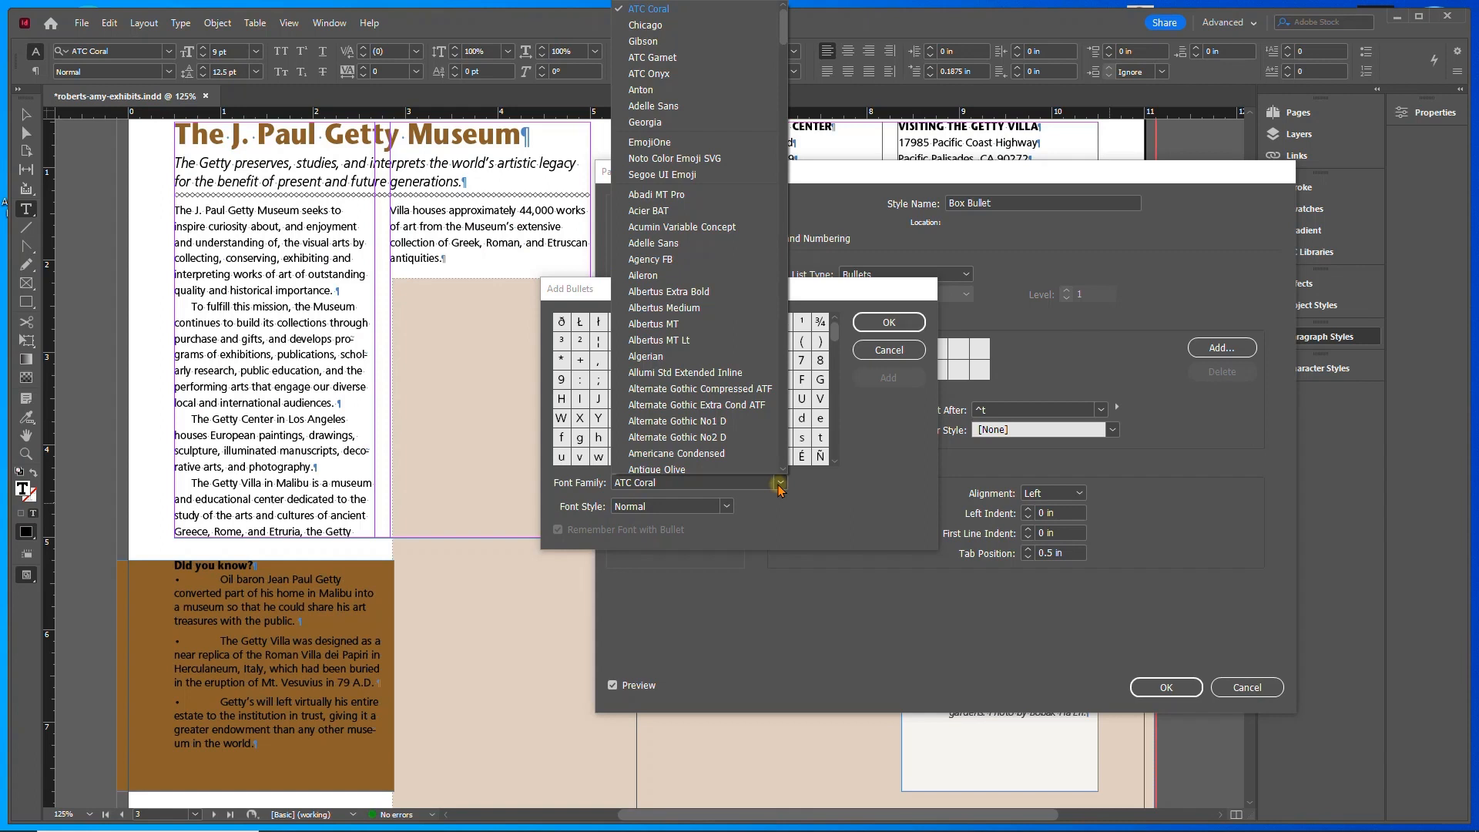
type("Wingdings")
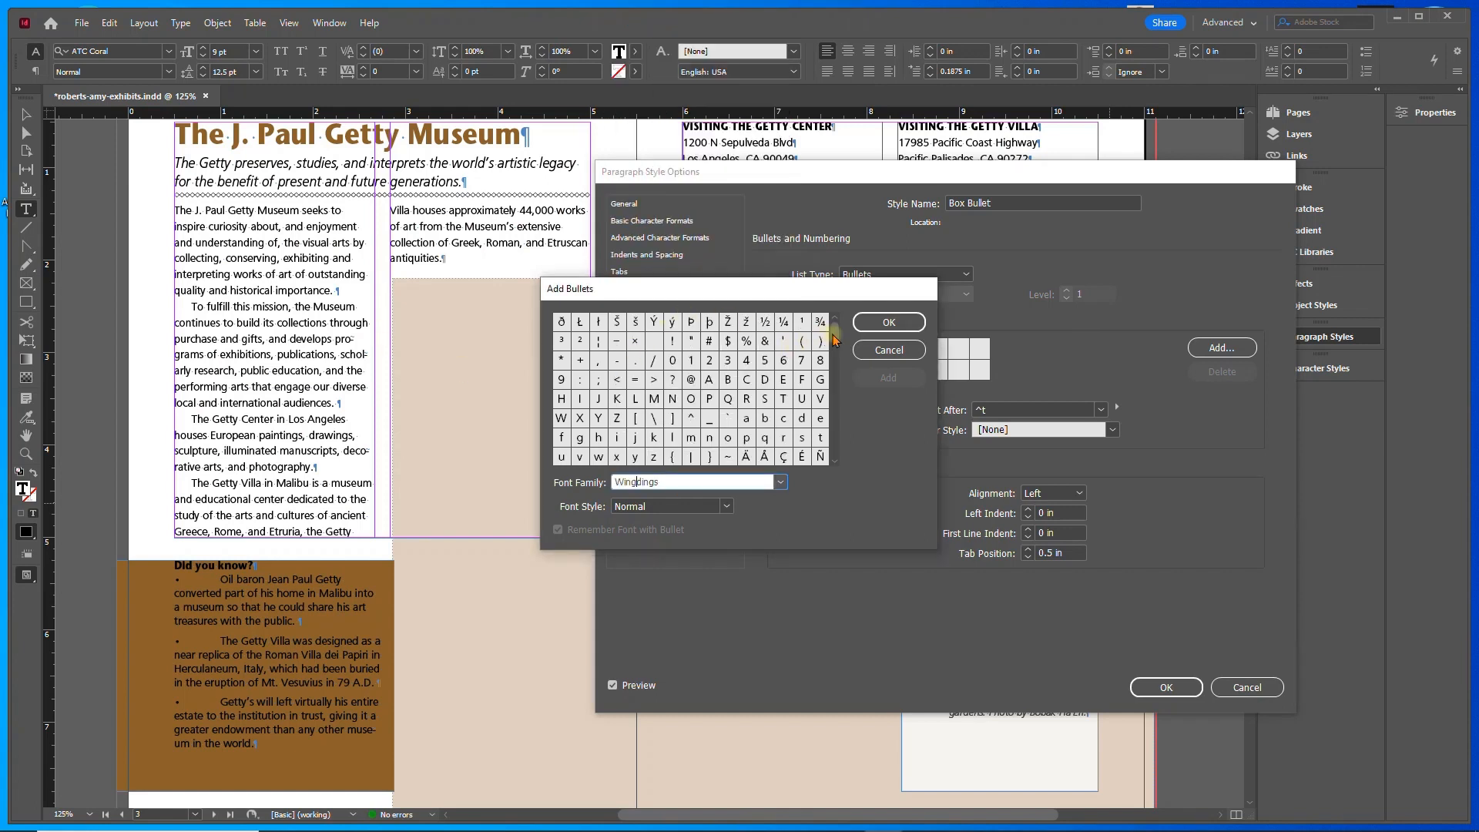
scroll(838, 435, "down", 1)
left_click_drag(836, 436, 834, 316)
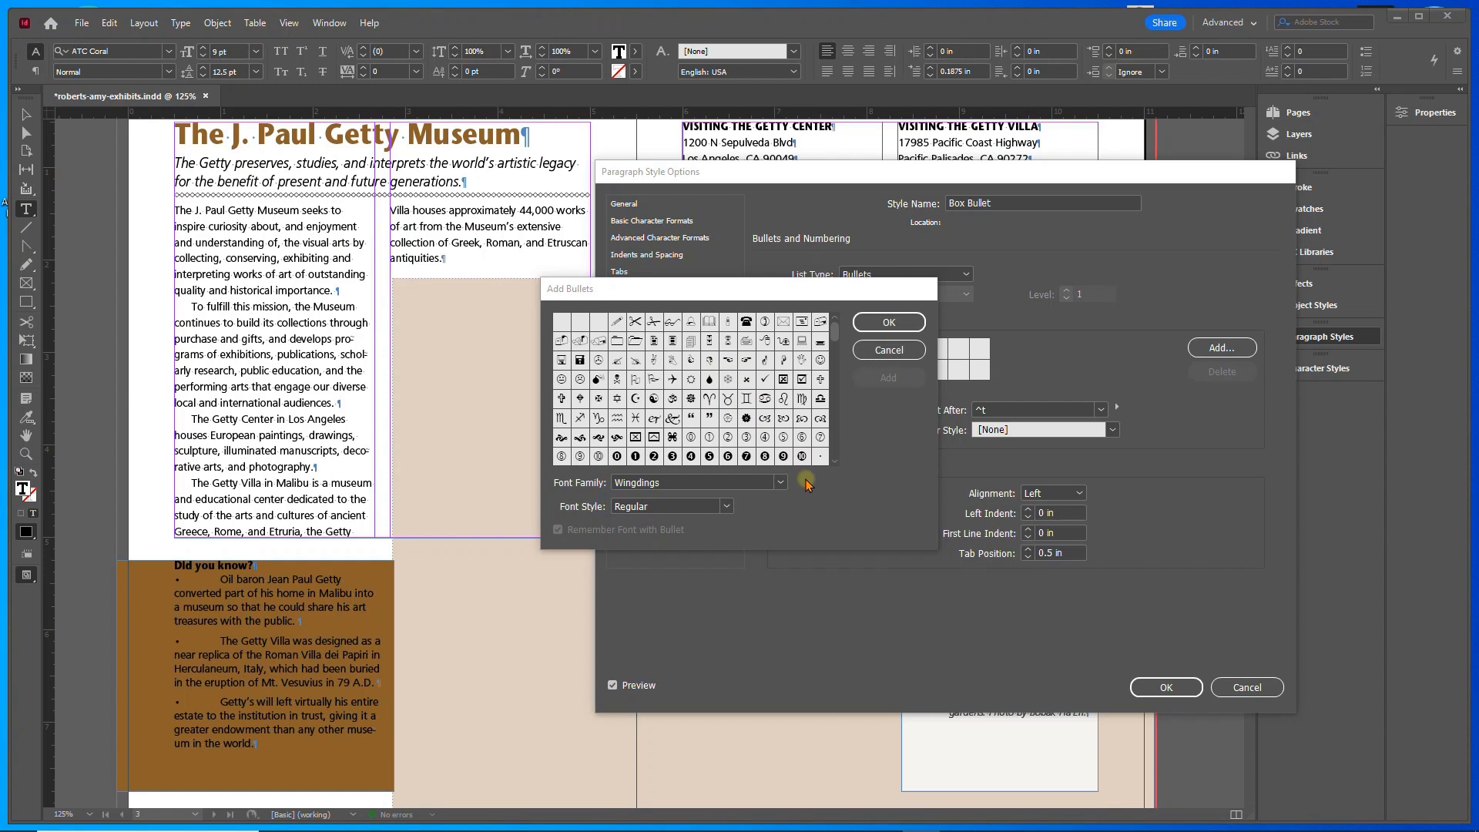
left_click(672, 324)
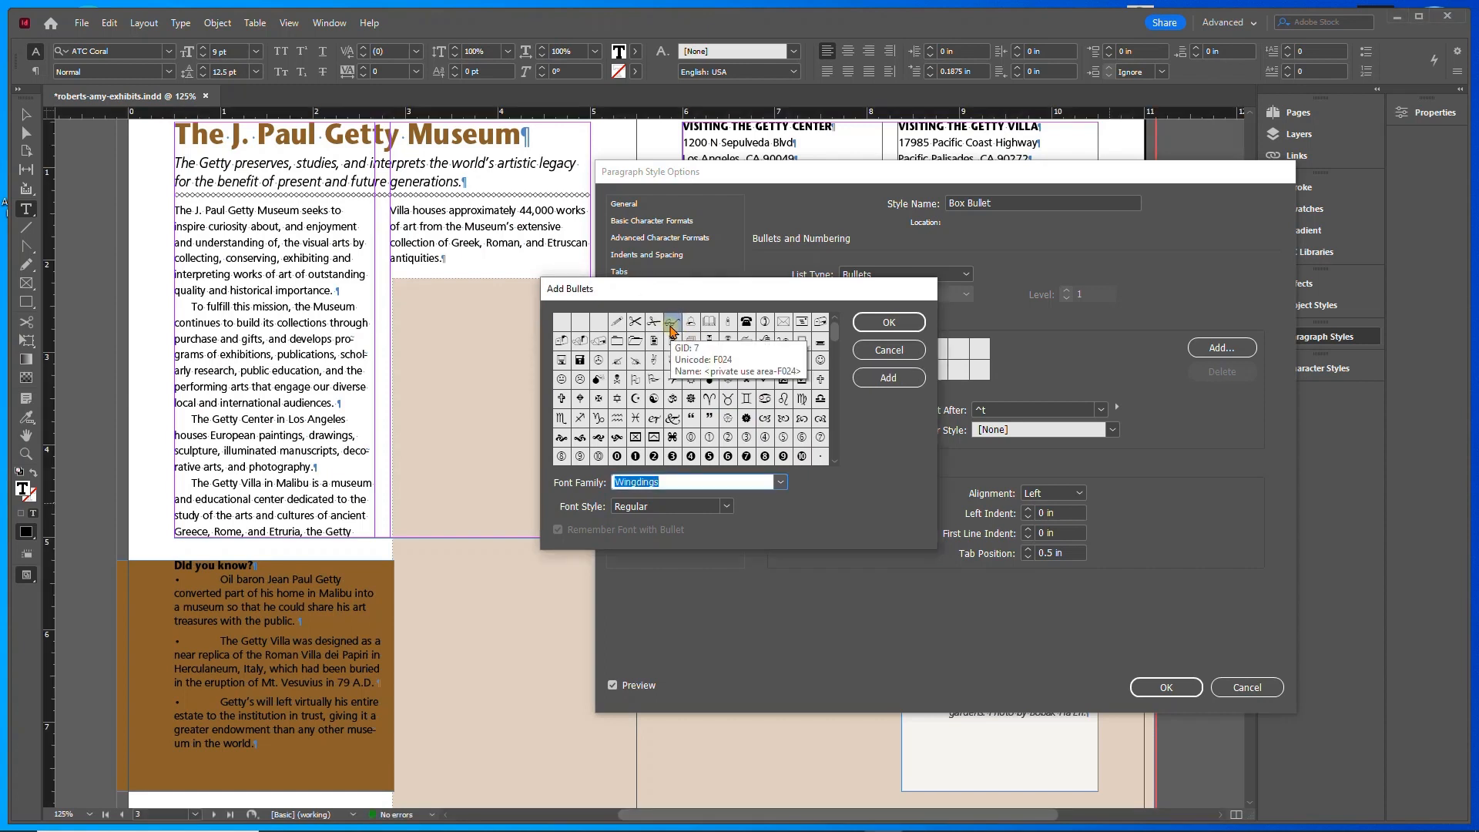
left_click(695, 503)
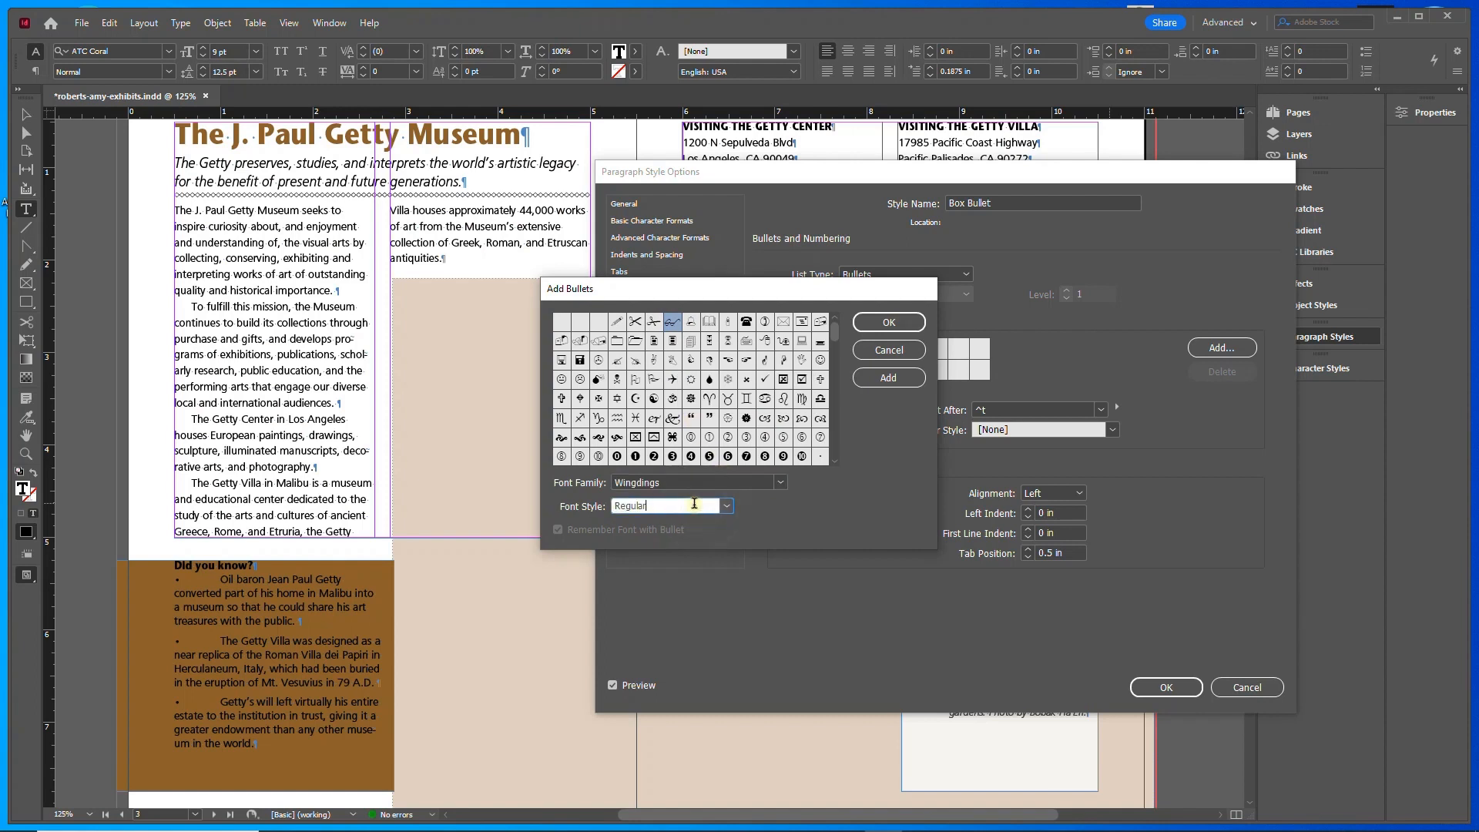
left_click(727, 506)
left_click(728, 507)
left_click(879, 324)
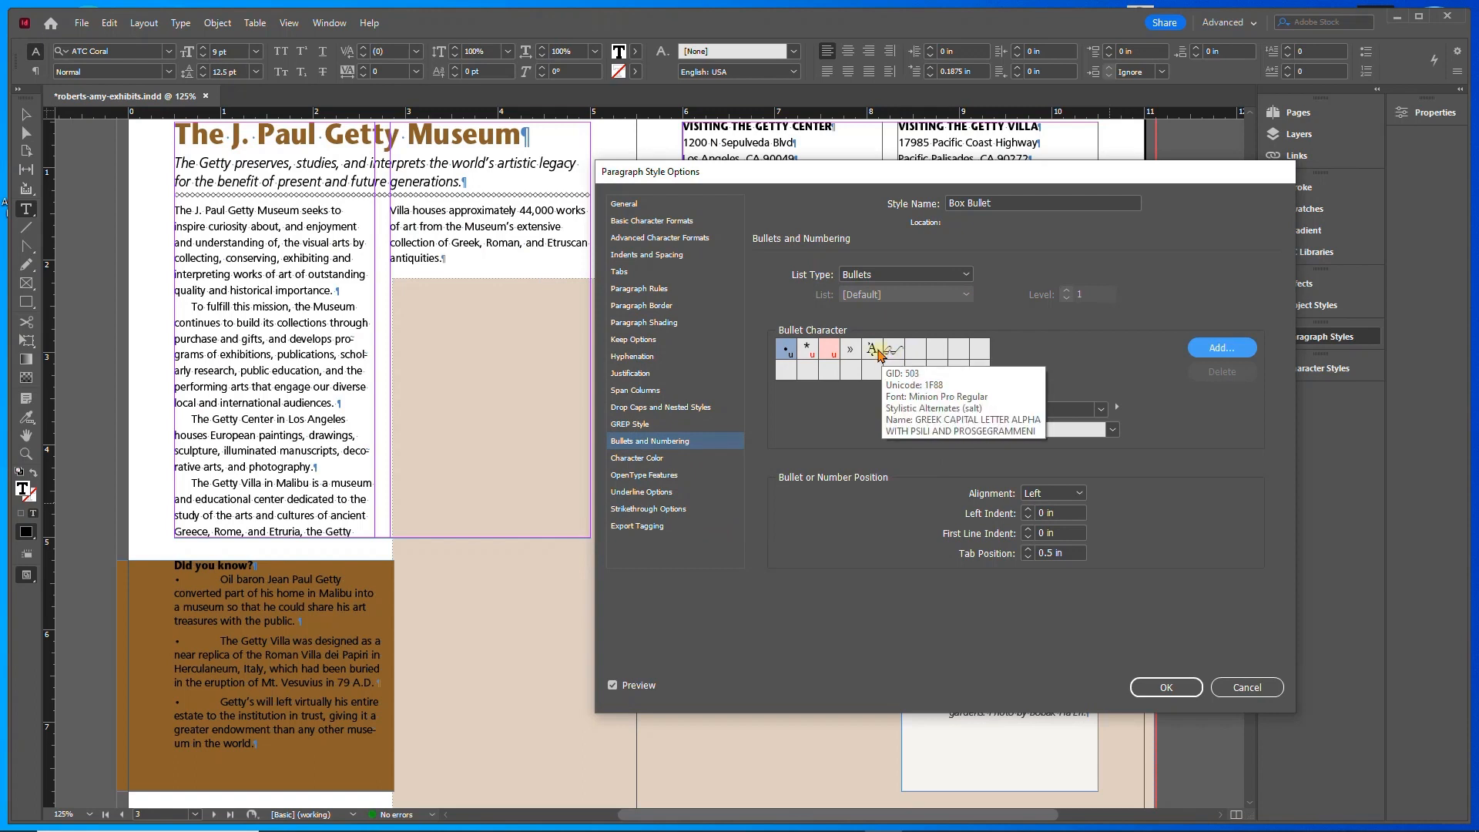
left_click(893, 350)
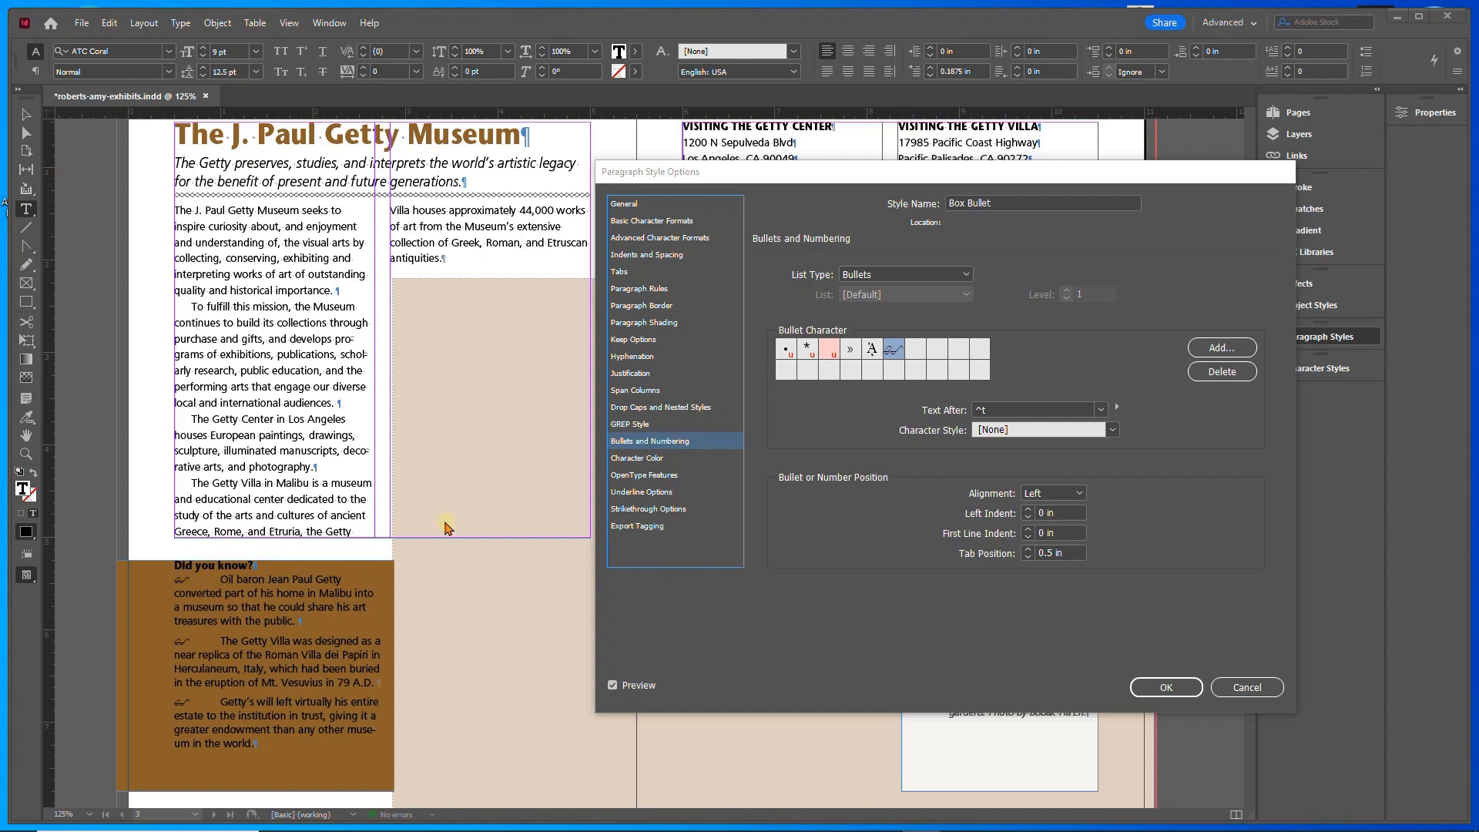
- Give the Box Bullet style a hanging indent with a 0.2 in left indent and a -0.2 in first line indent
left_click(1055, 513)
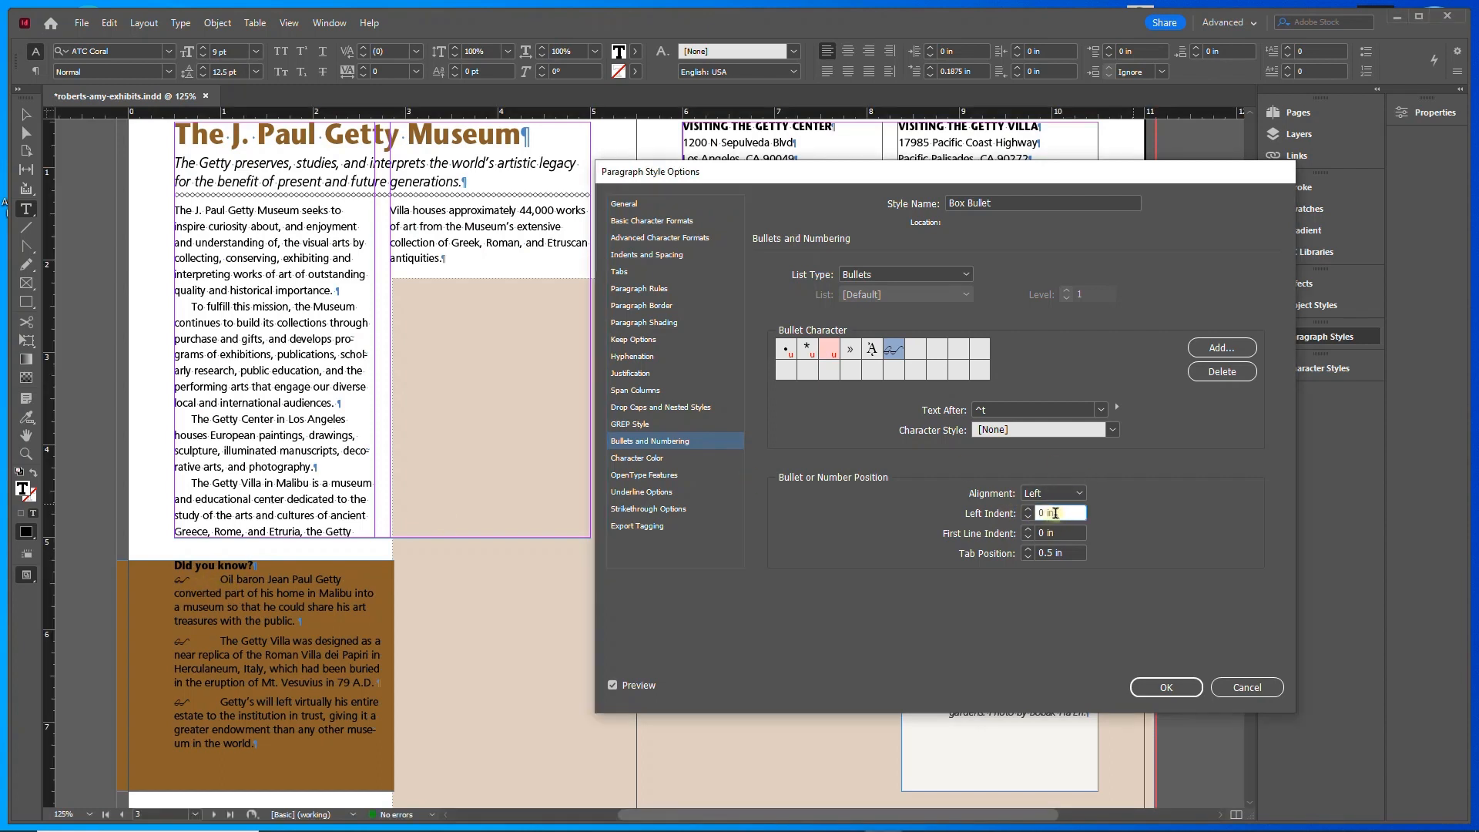
left_click_drag(1056, 513, 987, 510)
type(".2")
key("Tab")
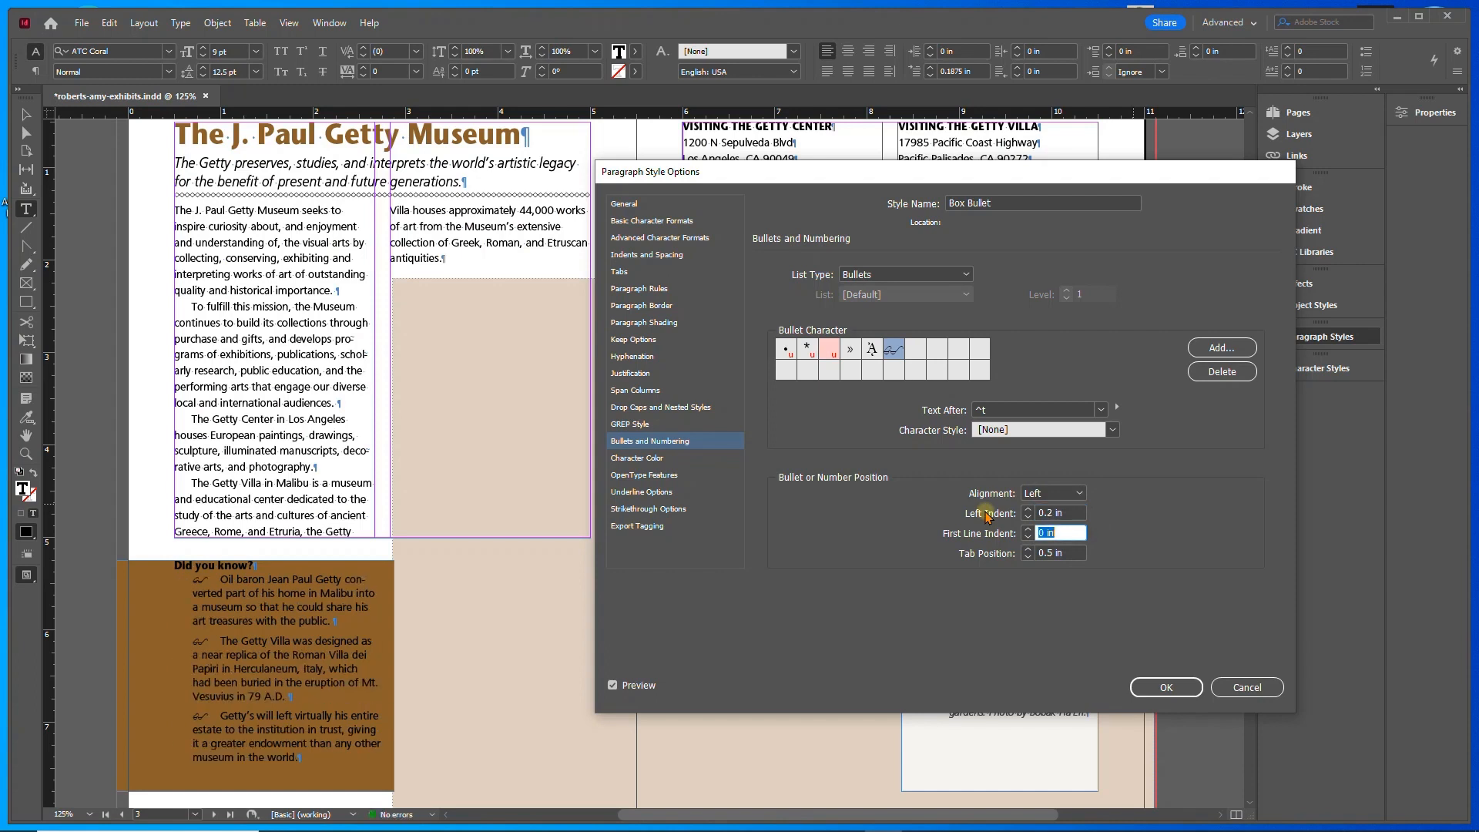
type("-0.2")
left_click(1073, 555)
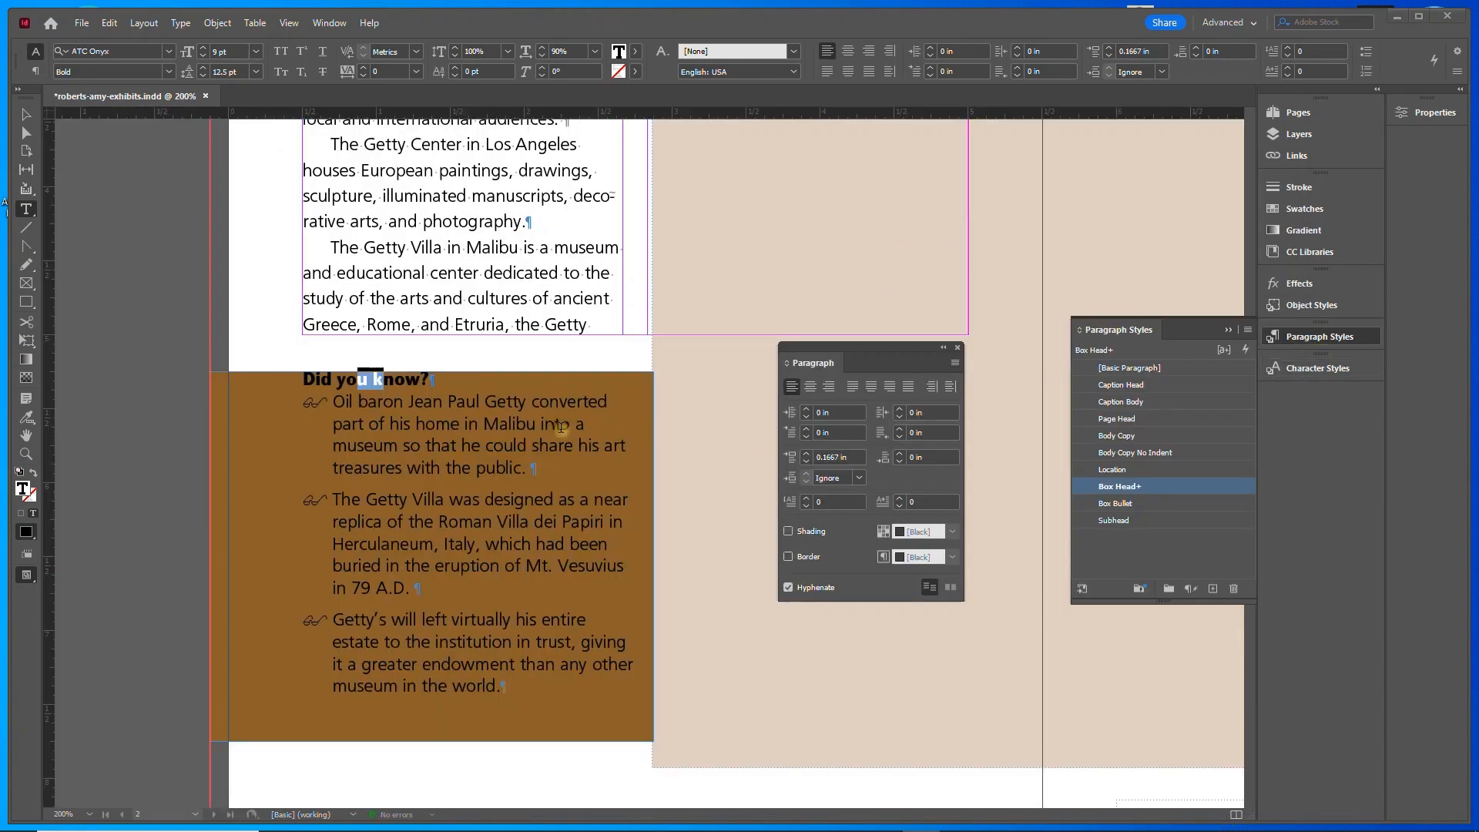
- Color the first bulleted paragraph in the Did you know? box with the [Paper] swatch
left_click(367, 409)
left_click_drag(334, 402, 426, 466)
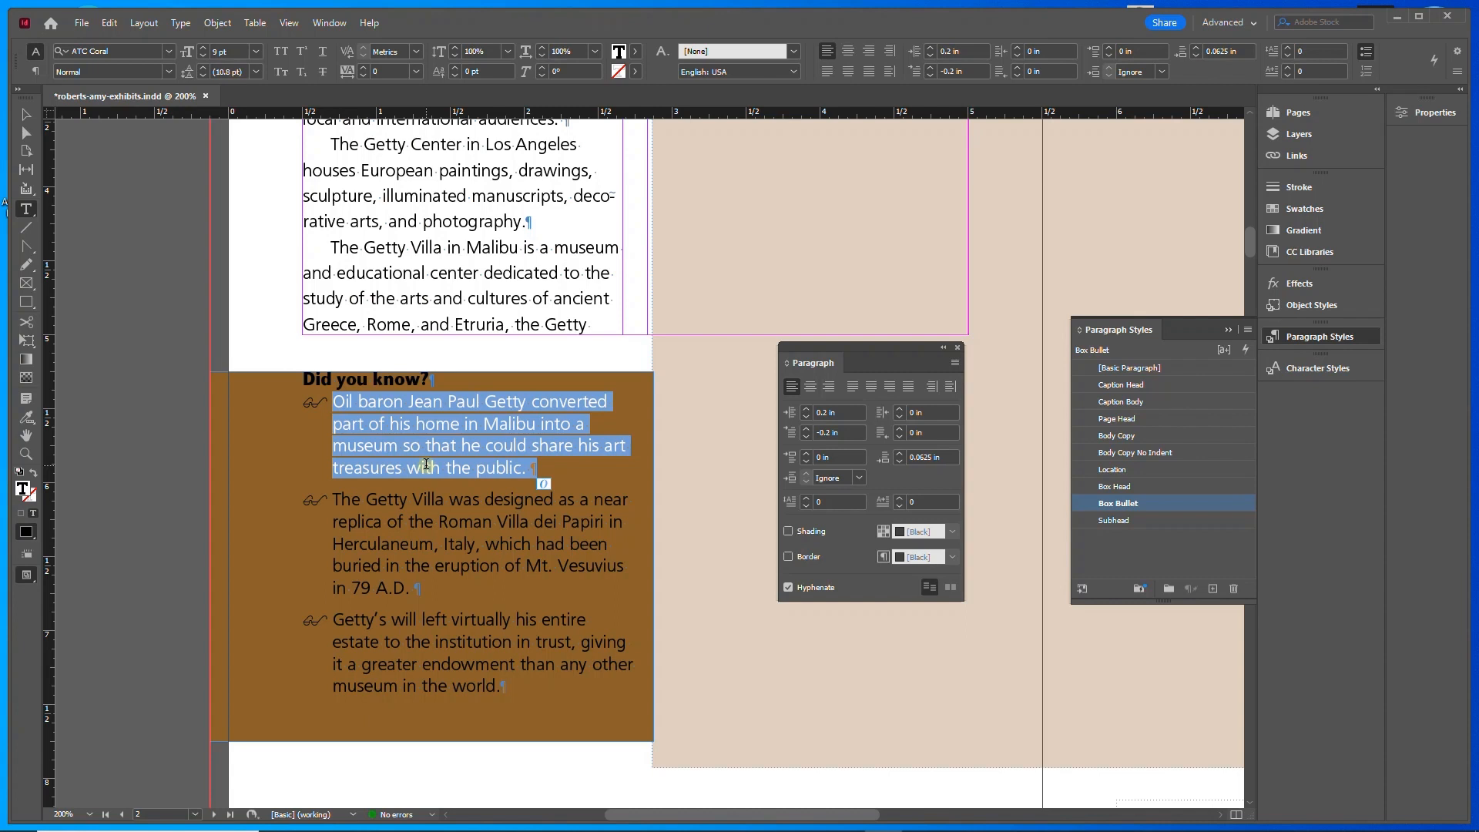
left_click(1306, 210)
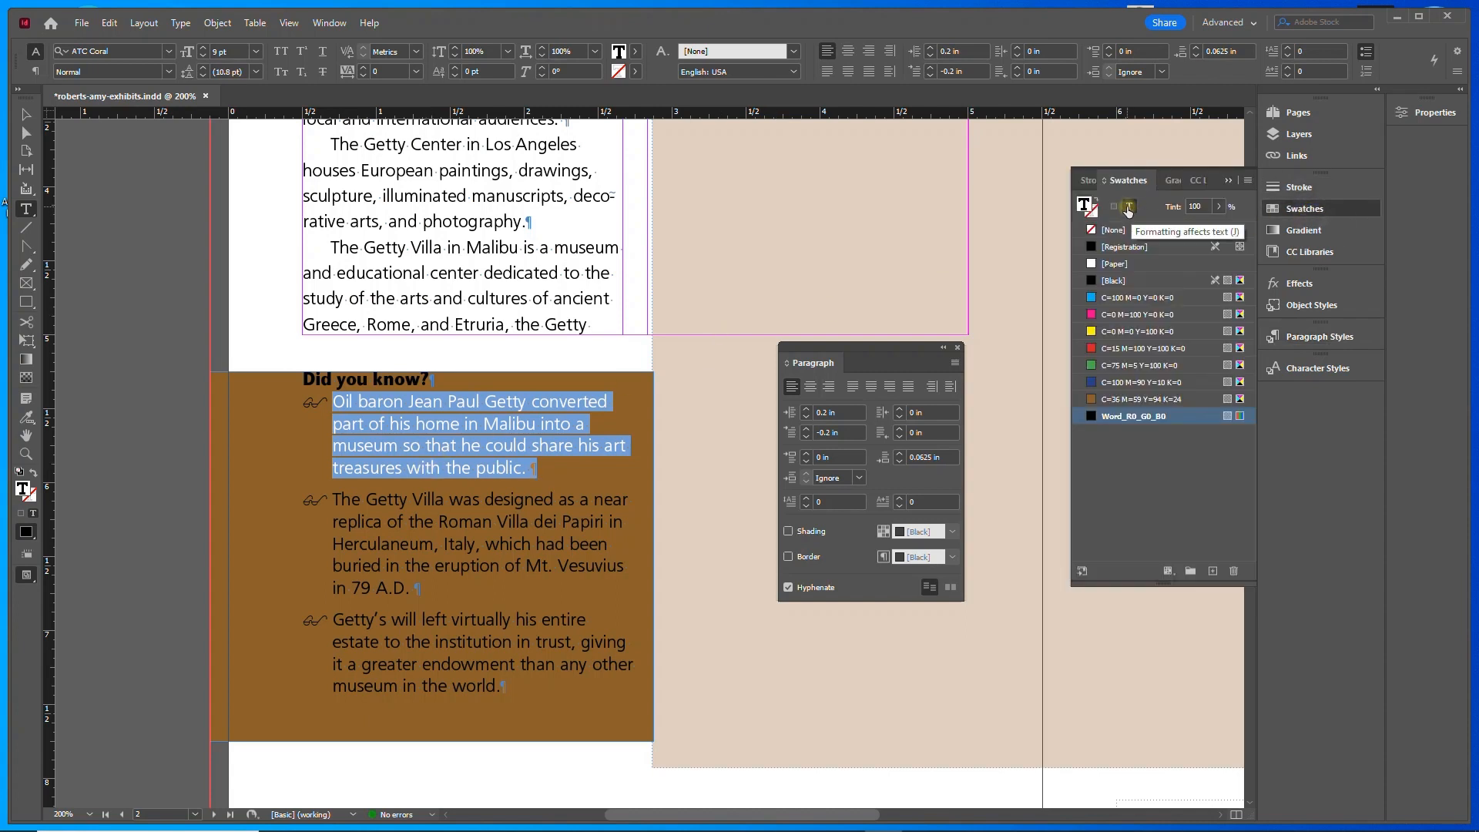
left_click(1116, 264)
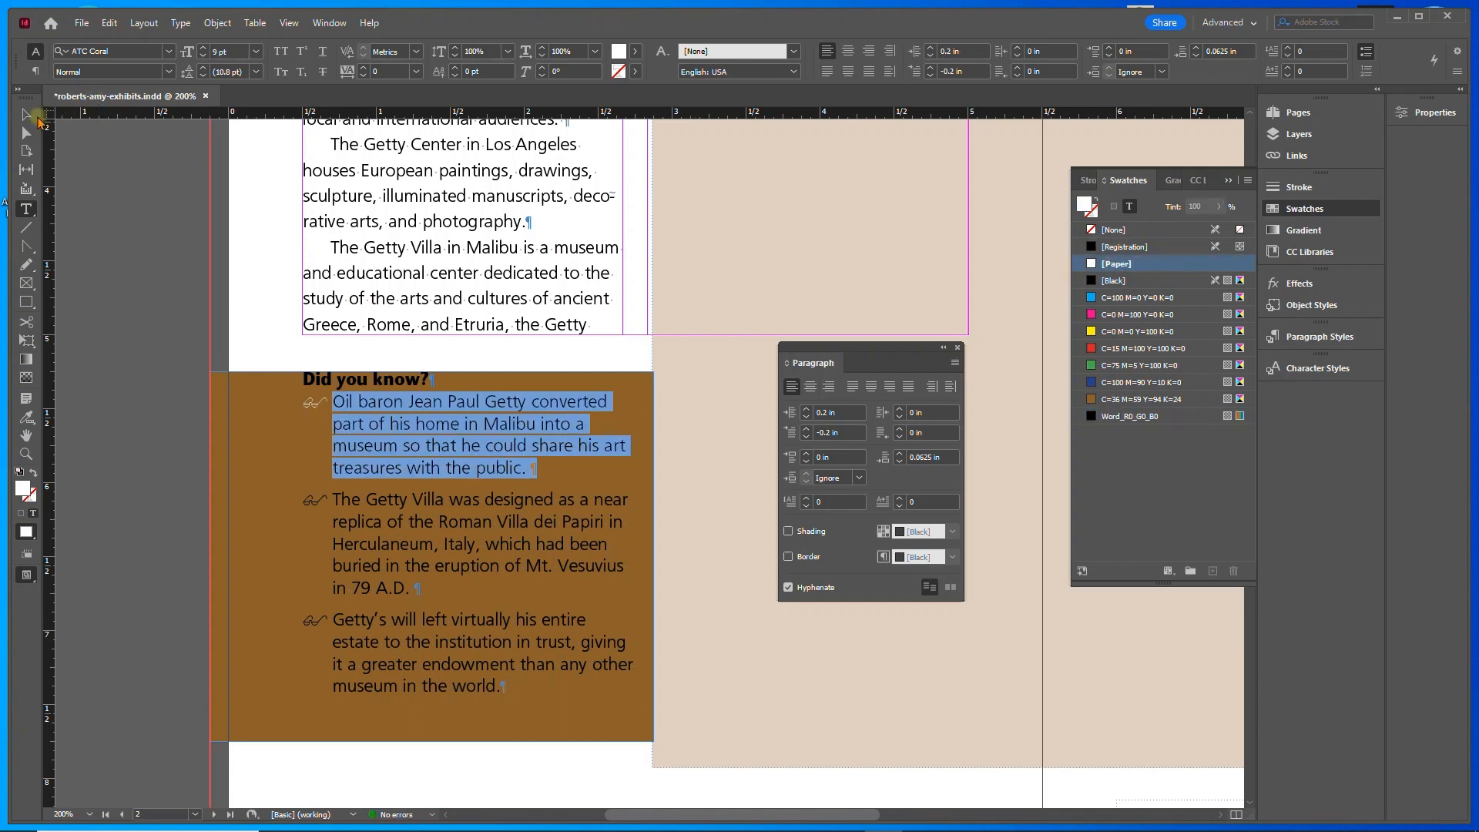
left_click(25, 114)
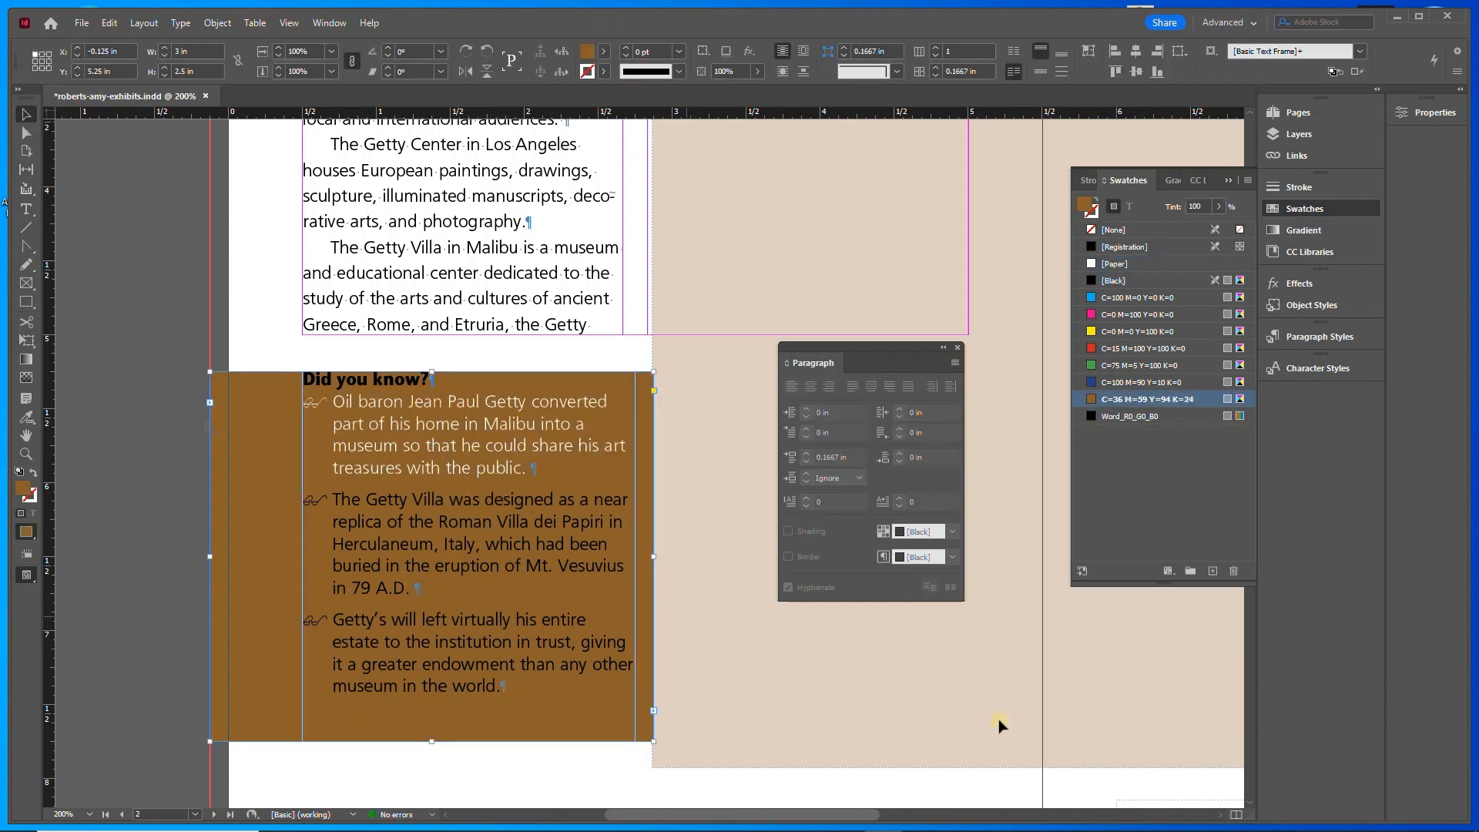
- Redefine the Box Bullet style from the recolored first bulleted paragraph in the Did you know? box
left_click(26, 210)
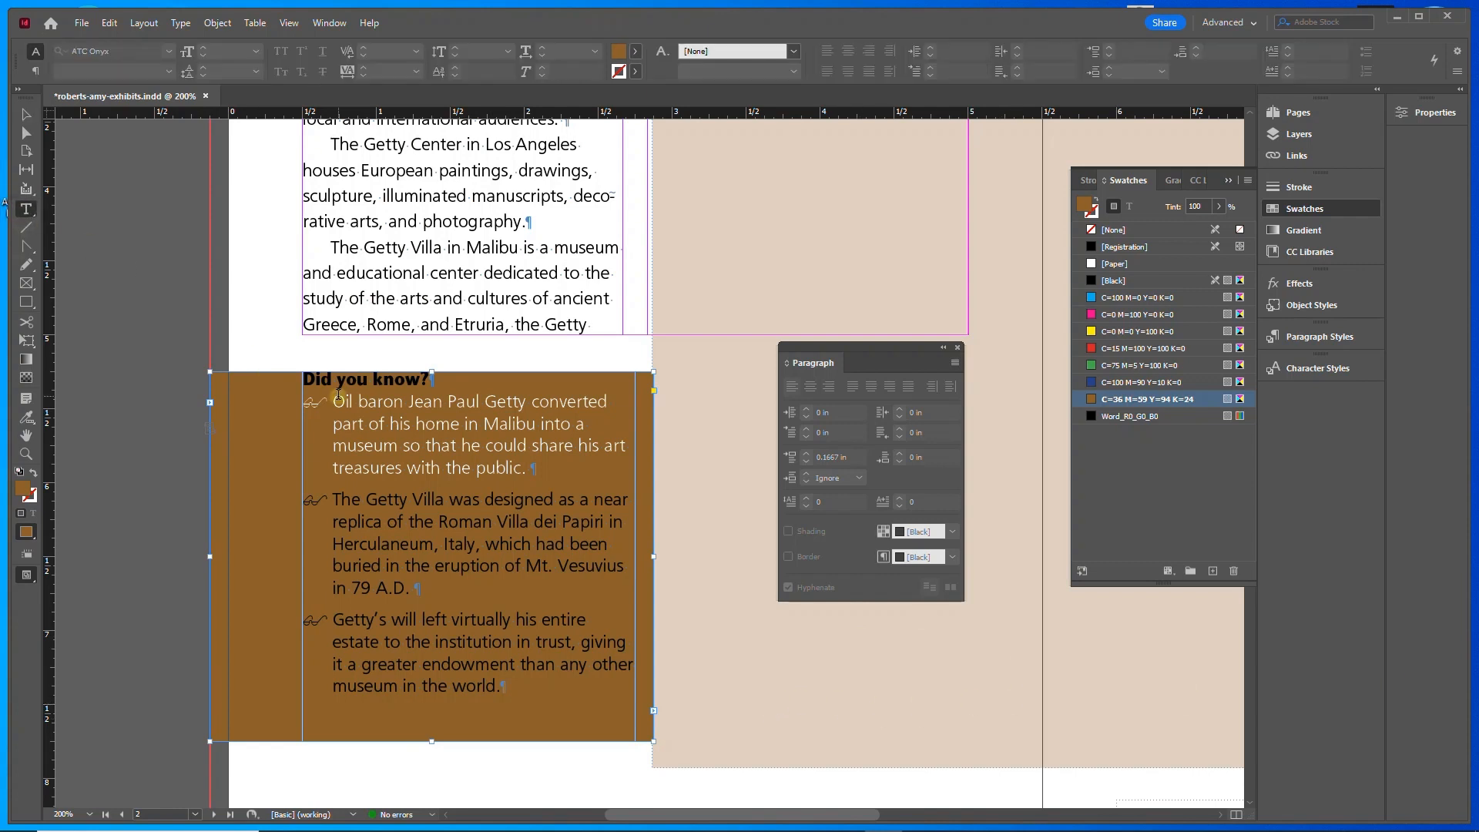
left_click_drag(334, 401, 526, 473)
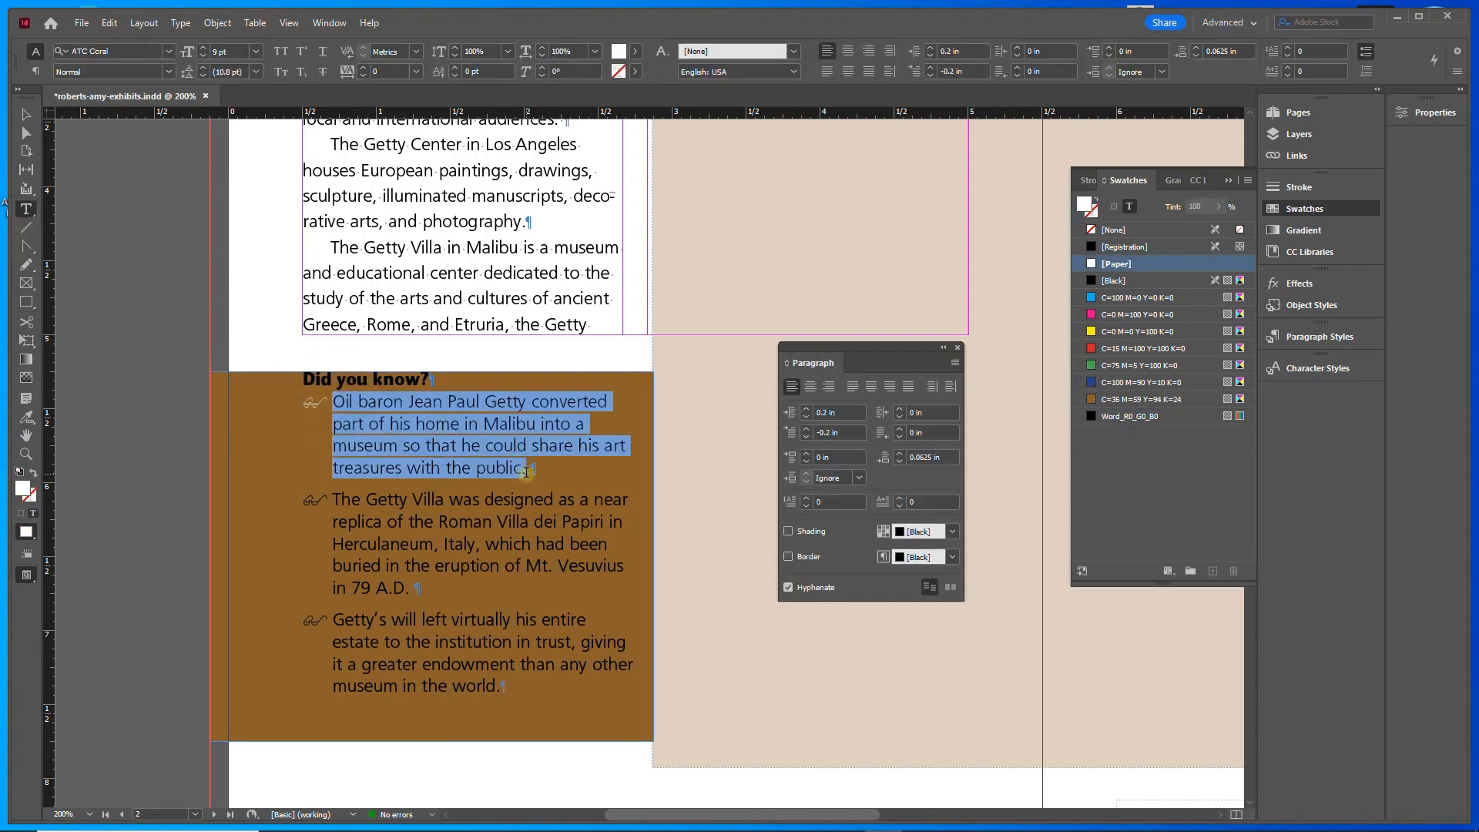
left_click(1229, 181)
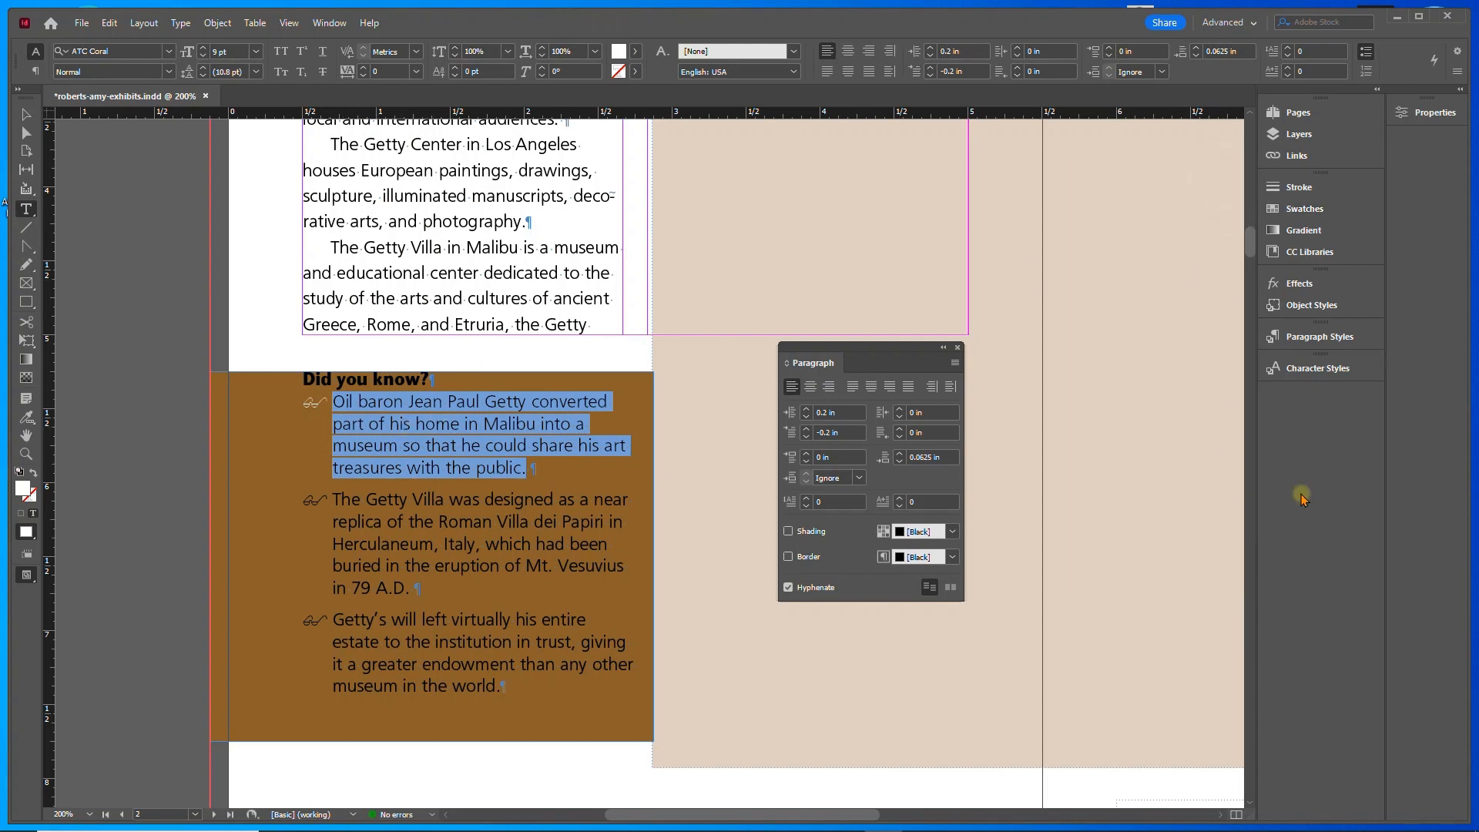
left_click(1310, 339)
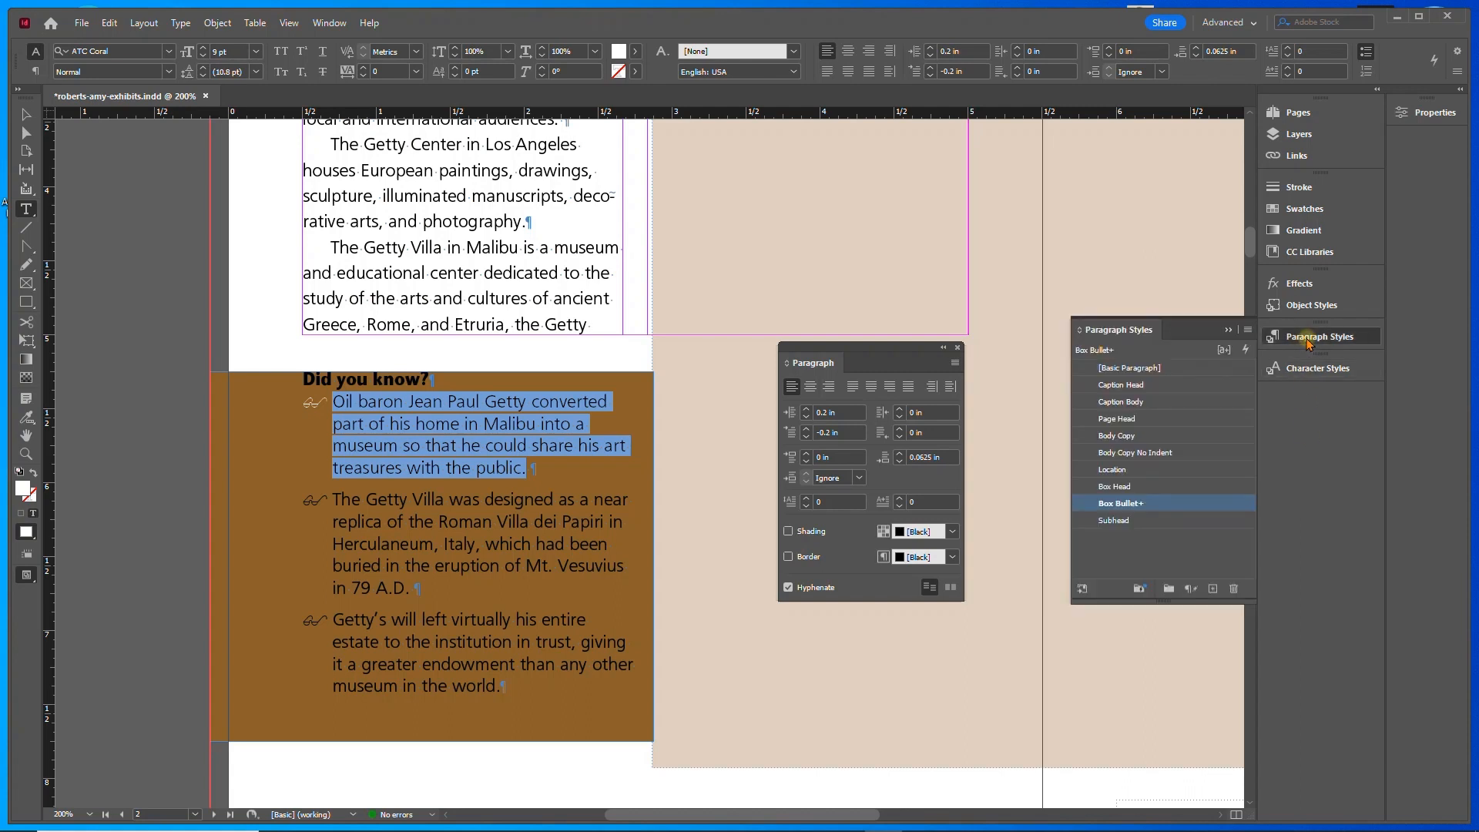
right_click(1116, 505)
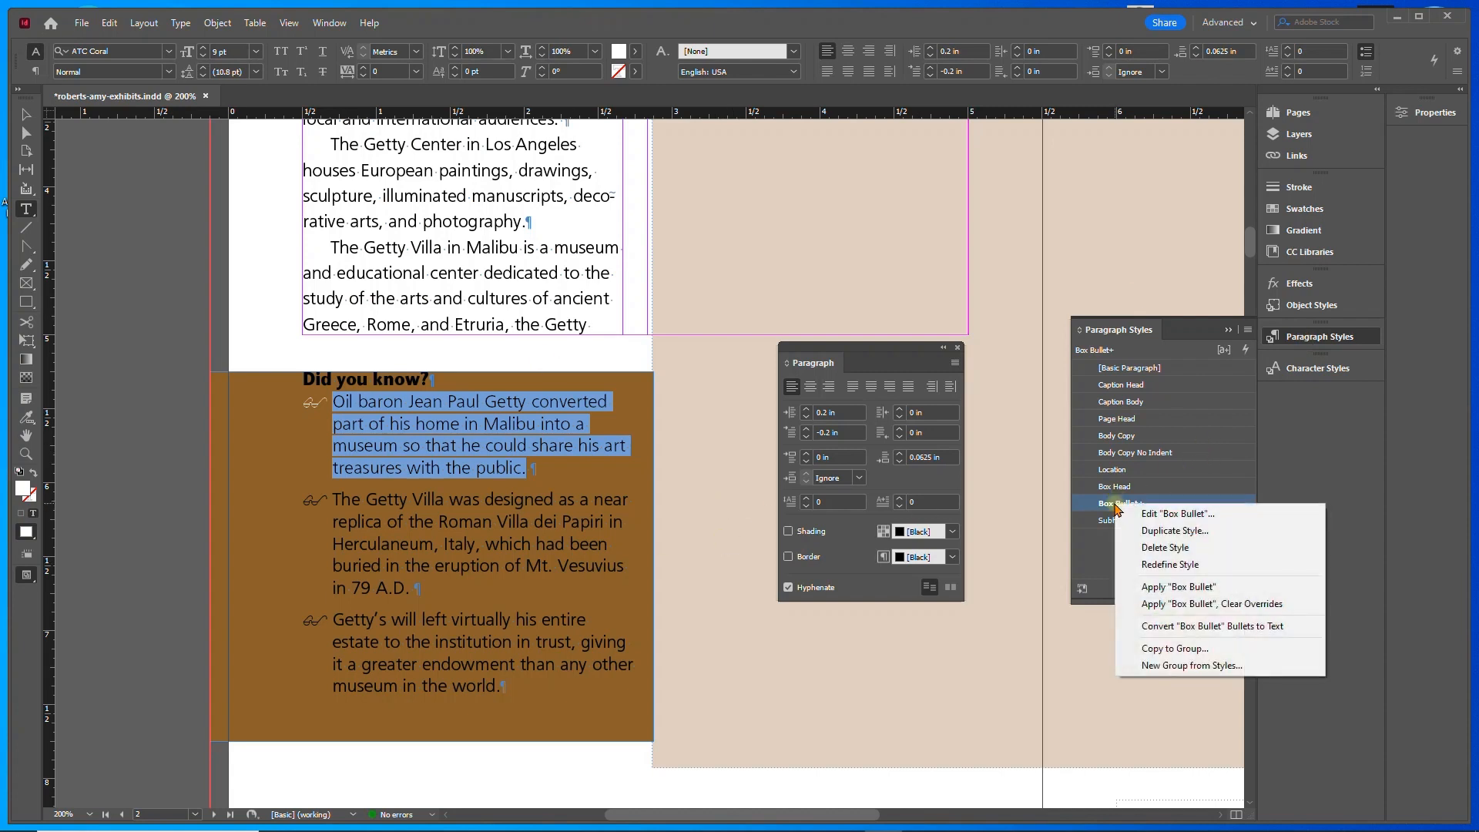
left_click(1177, 566)
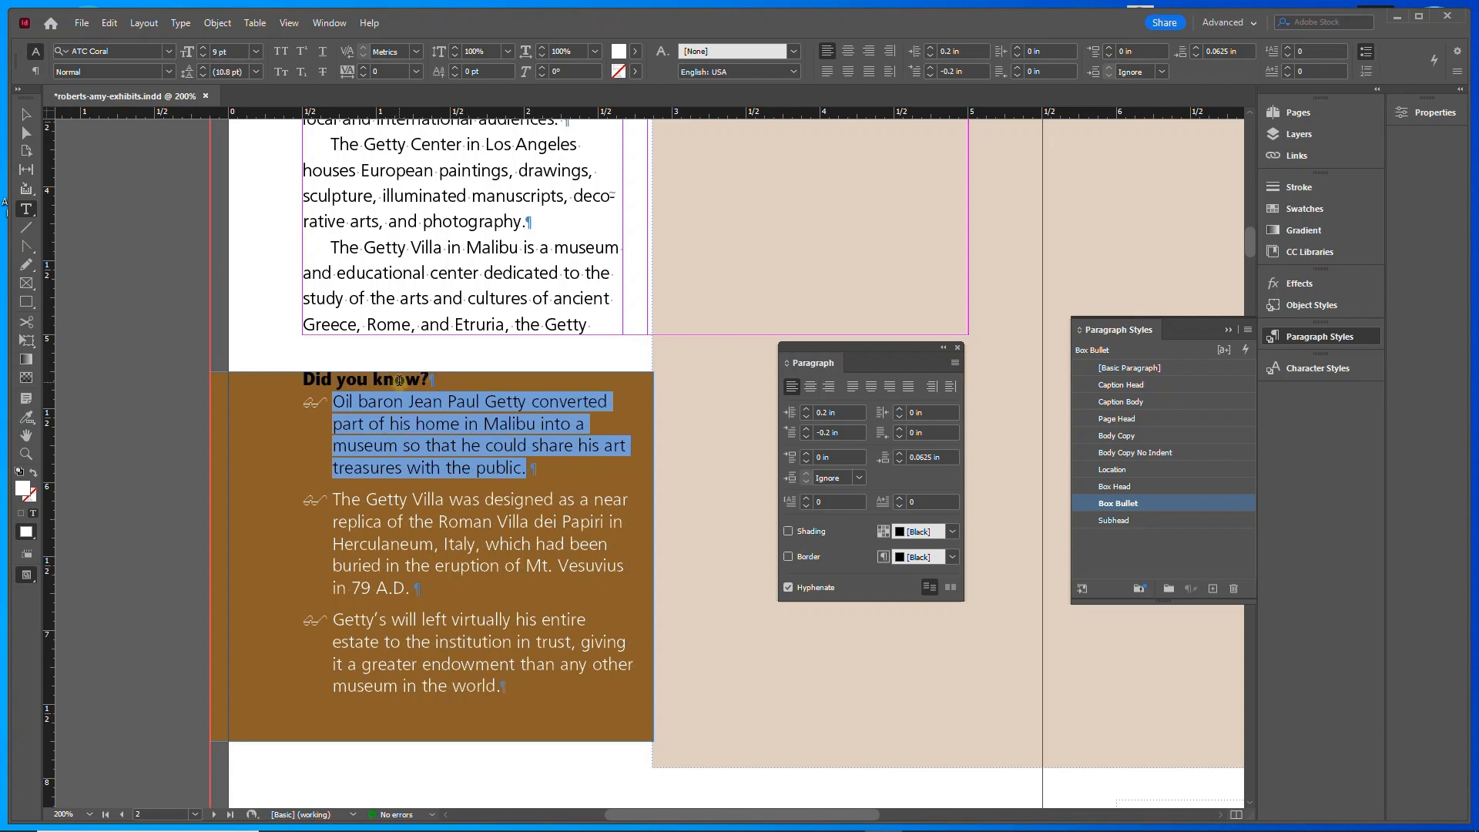
- Color the Did you know? heading with the [Paper] swatch and redefine the Box Head style to match
left_click_drag(306, 379, 446, 380)
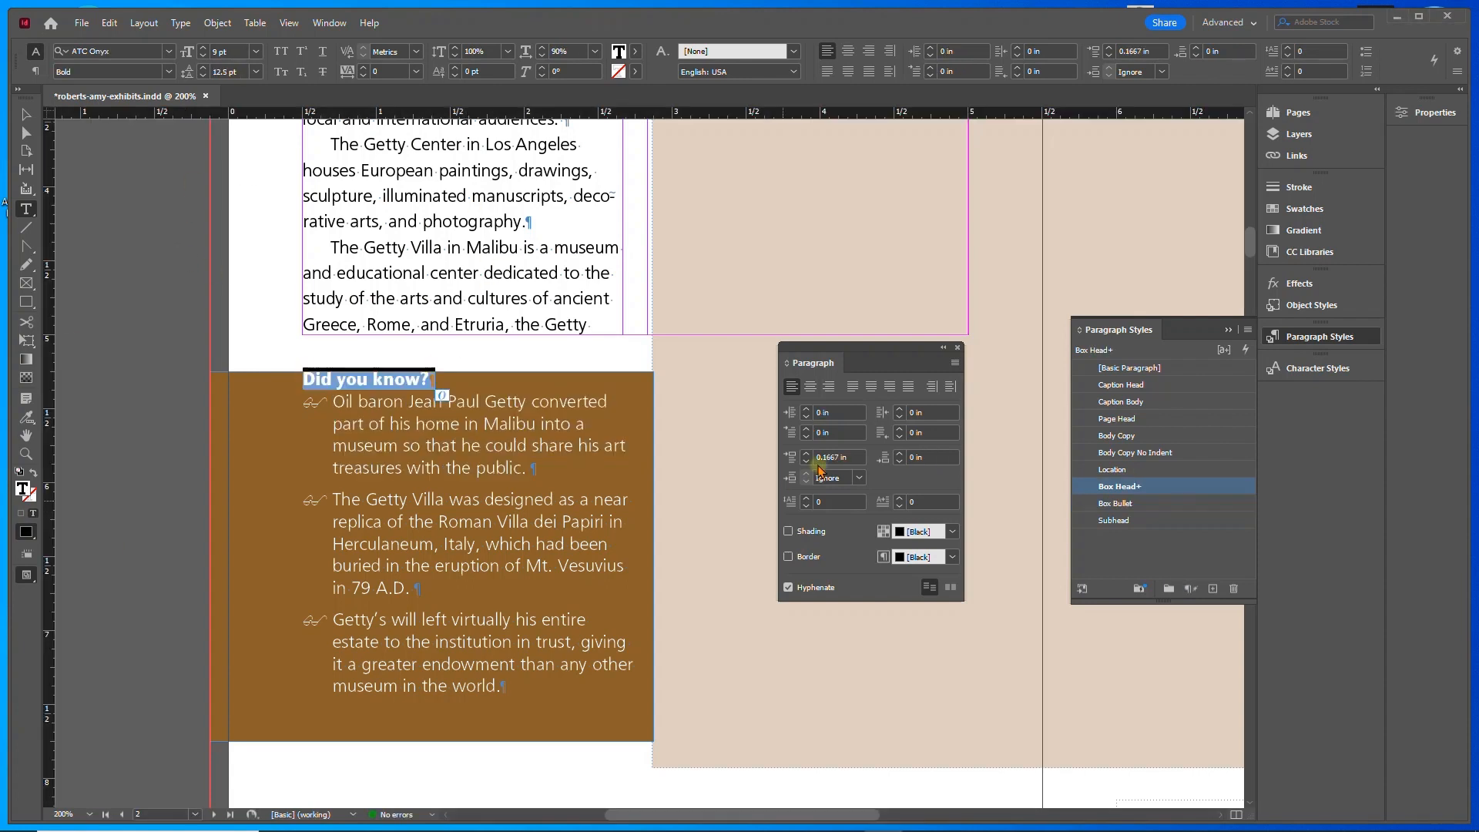
left_click(1305, 209)
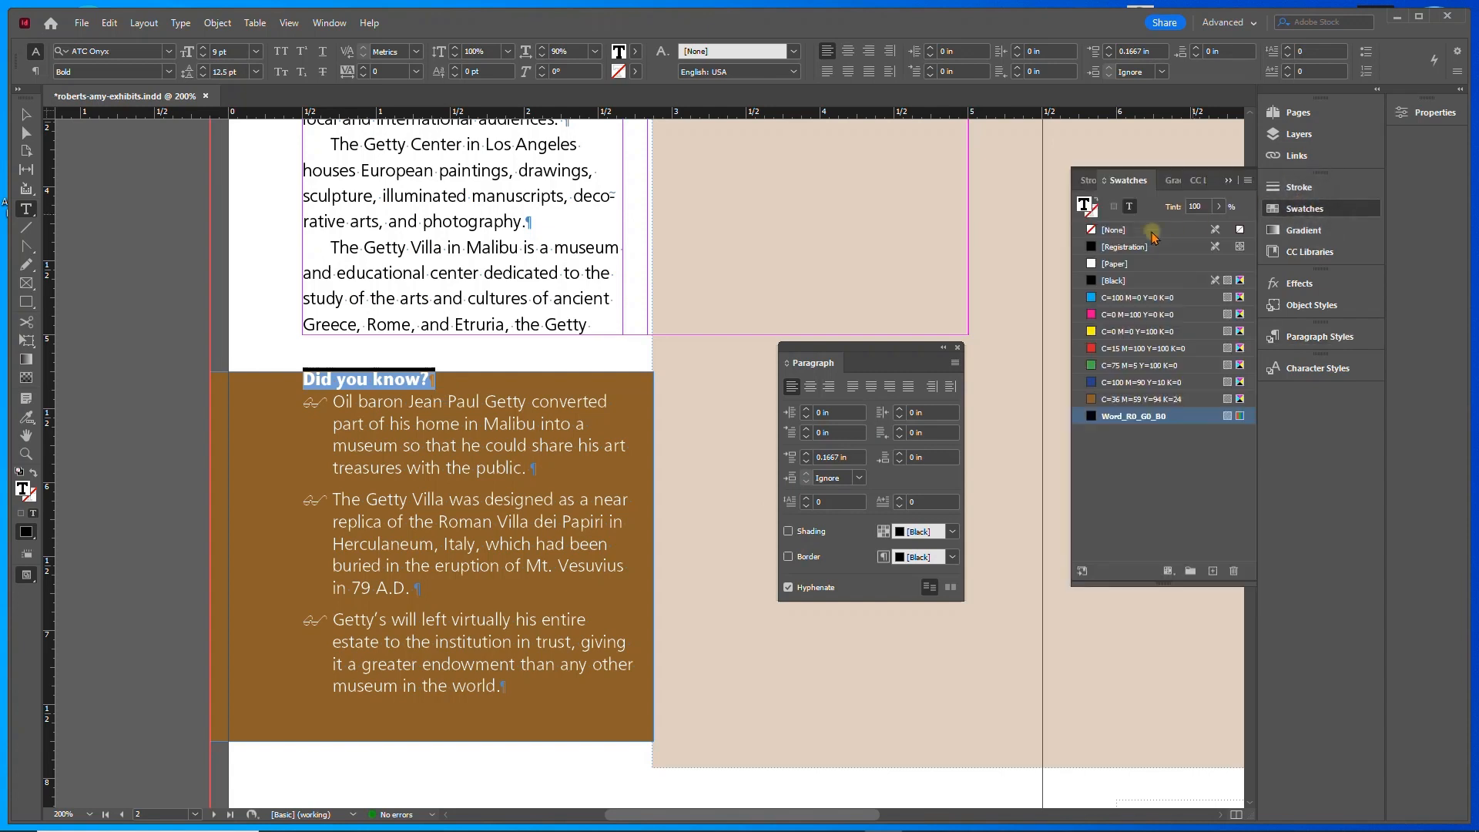
left_click(1320, 337)
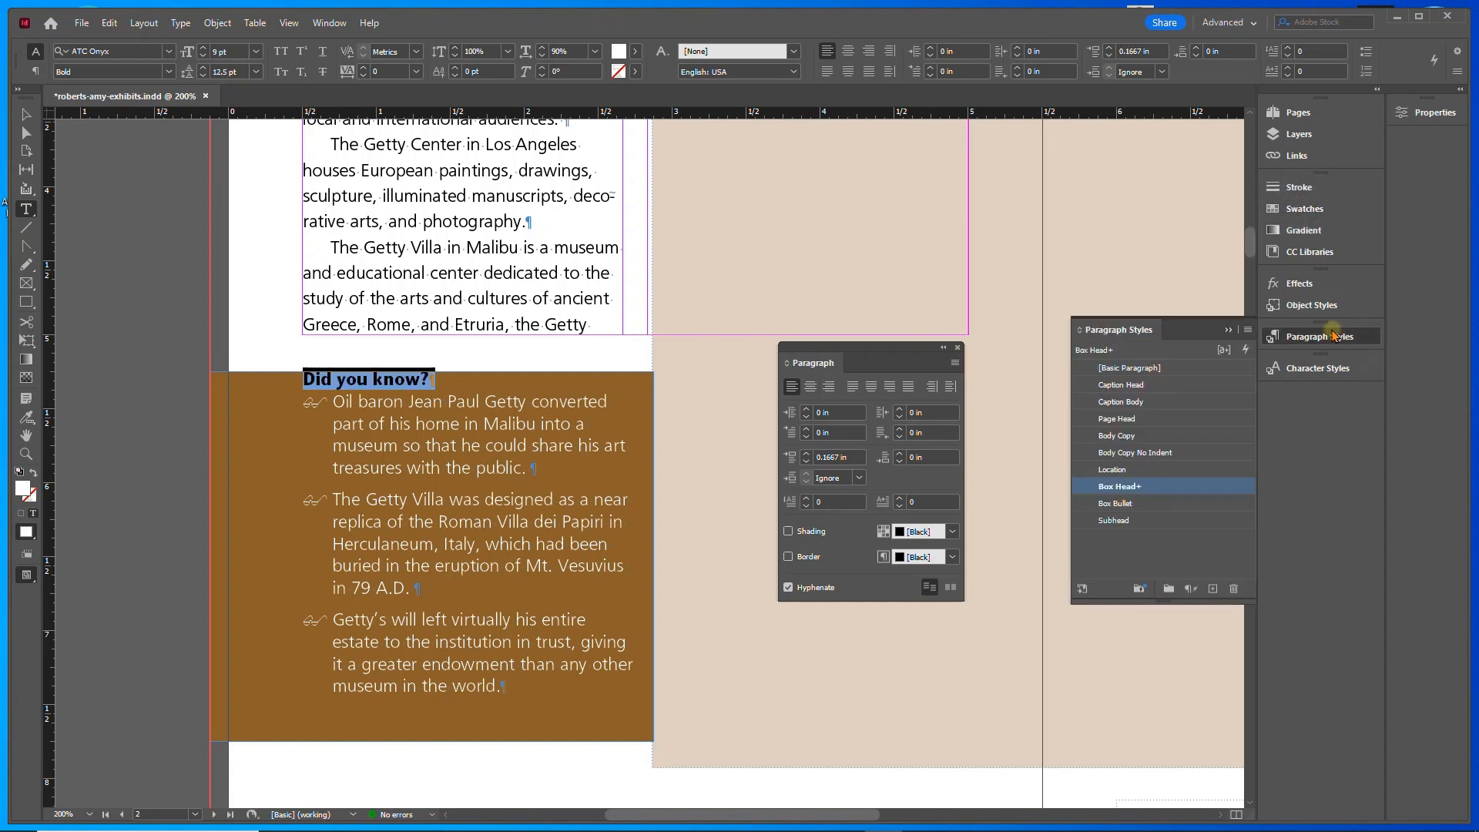
right_click(1122, 494)
left_click(1161, 547)
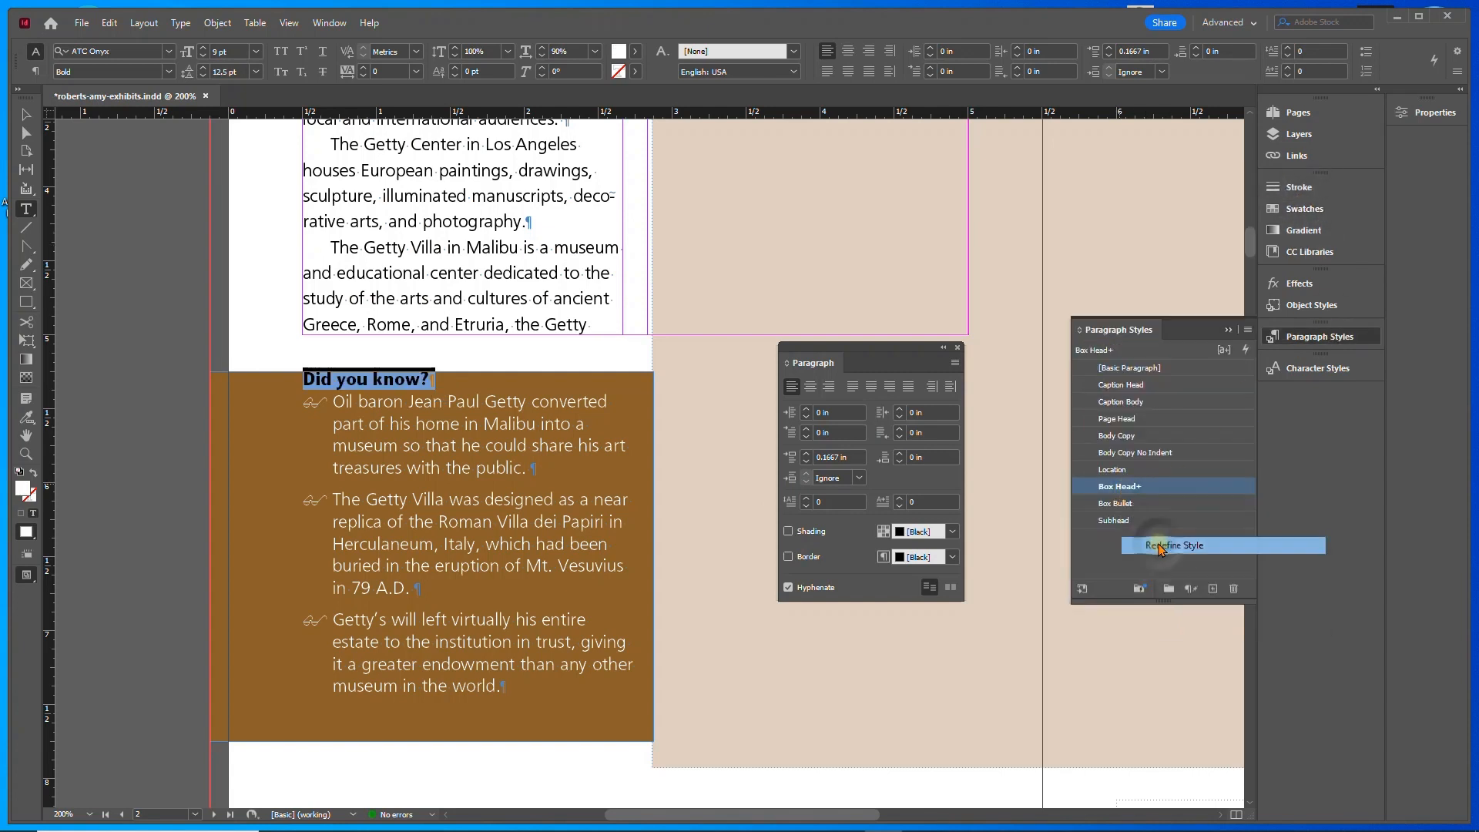
left_click(25, 114)
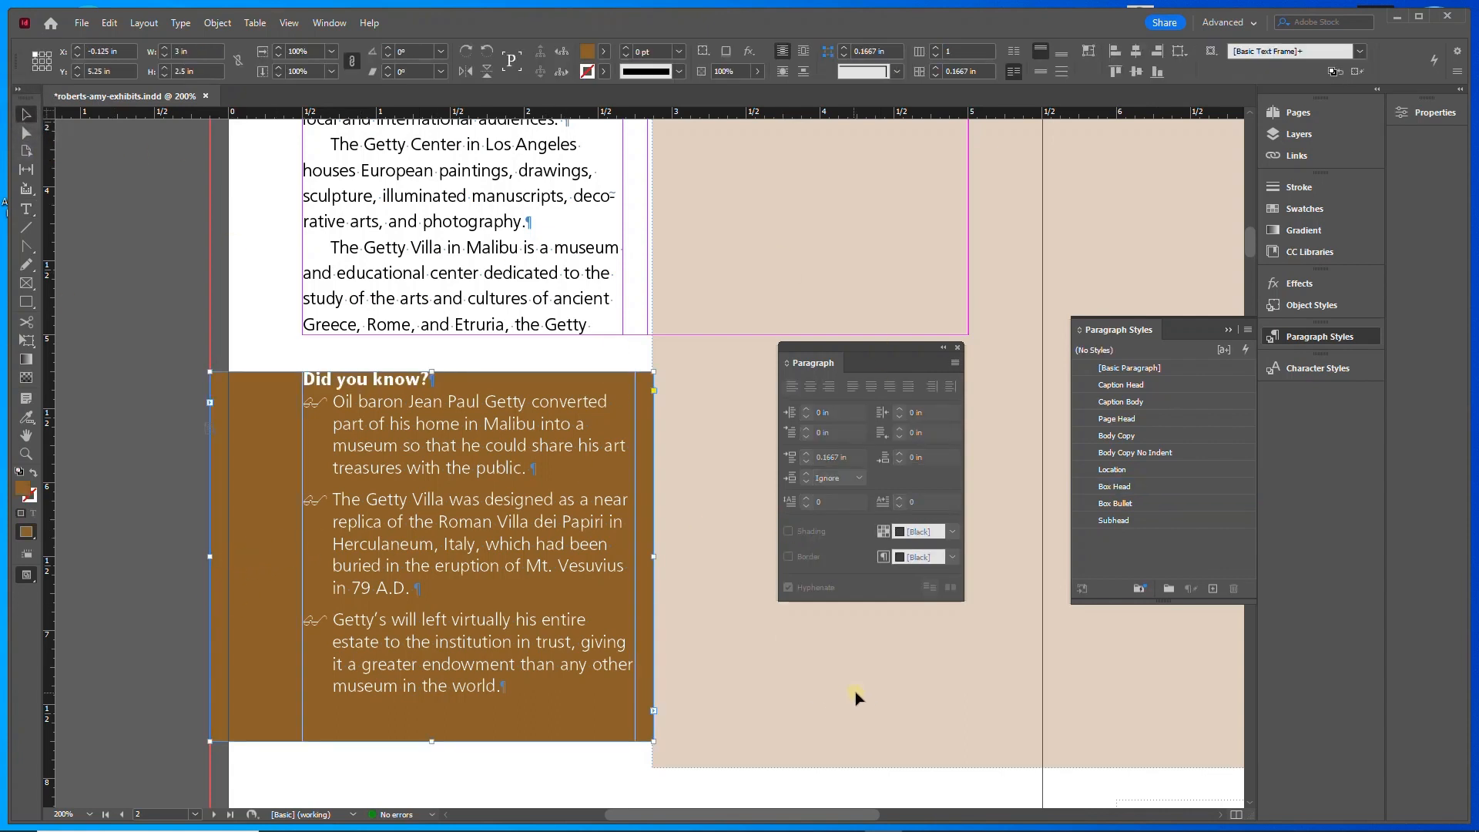
key("F12")
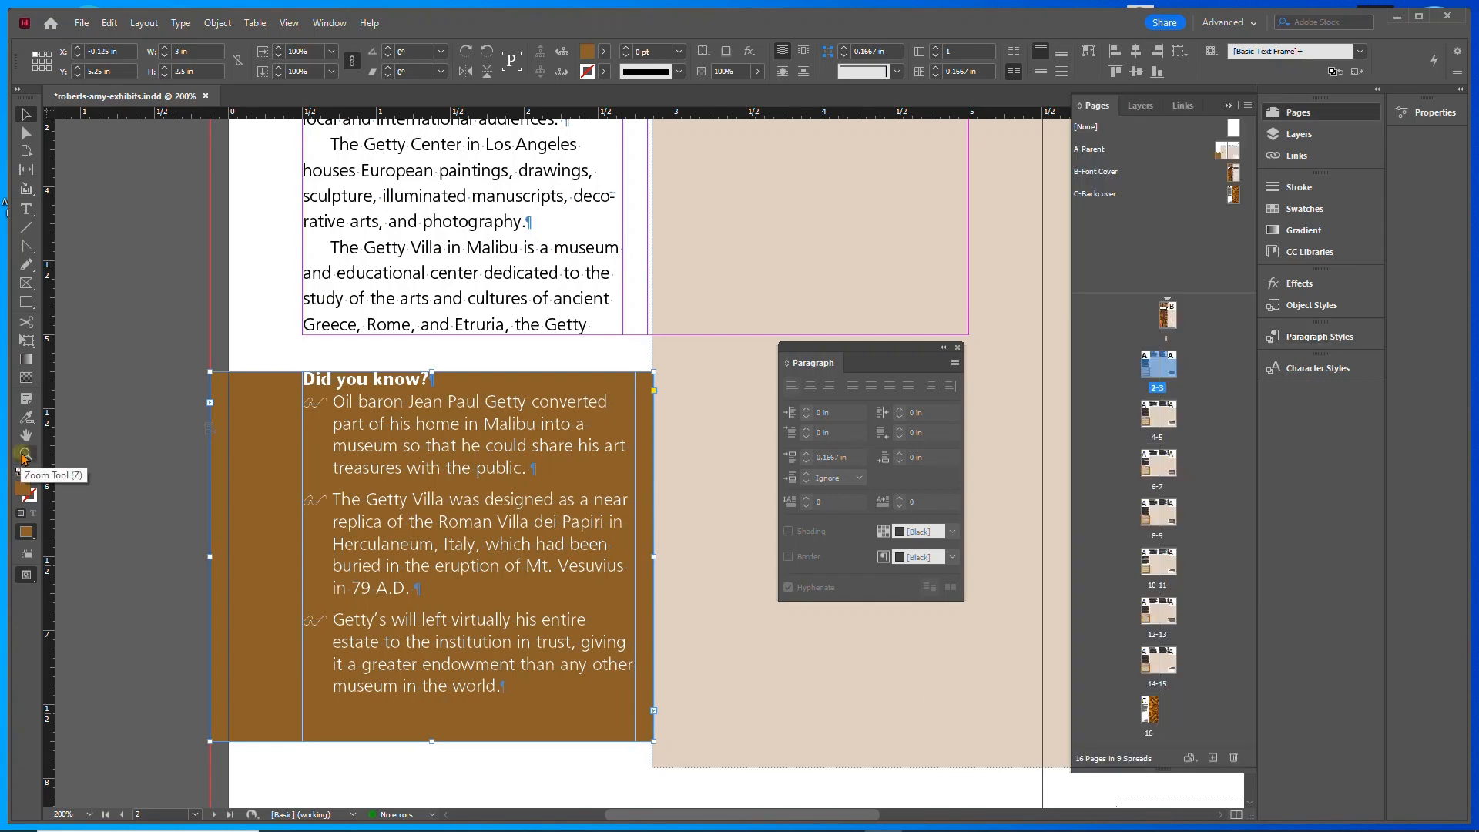
double_click(24, 456)
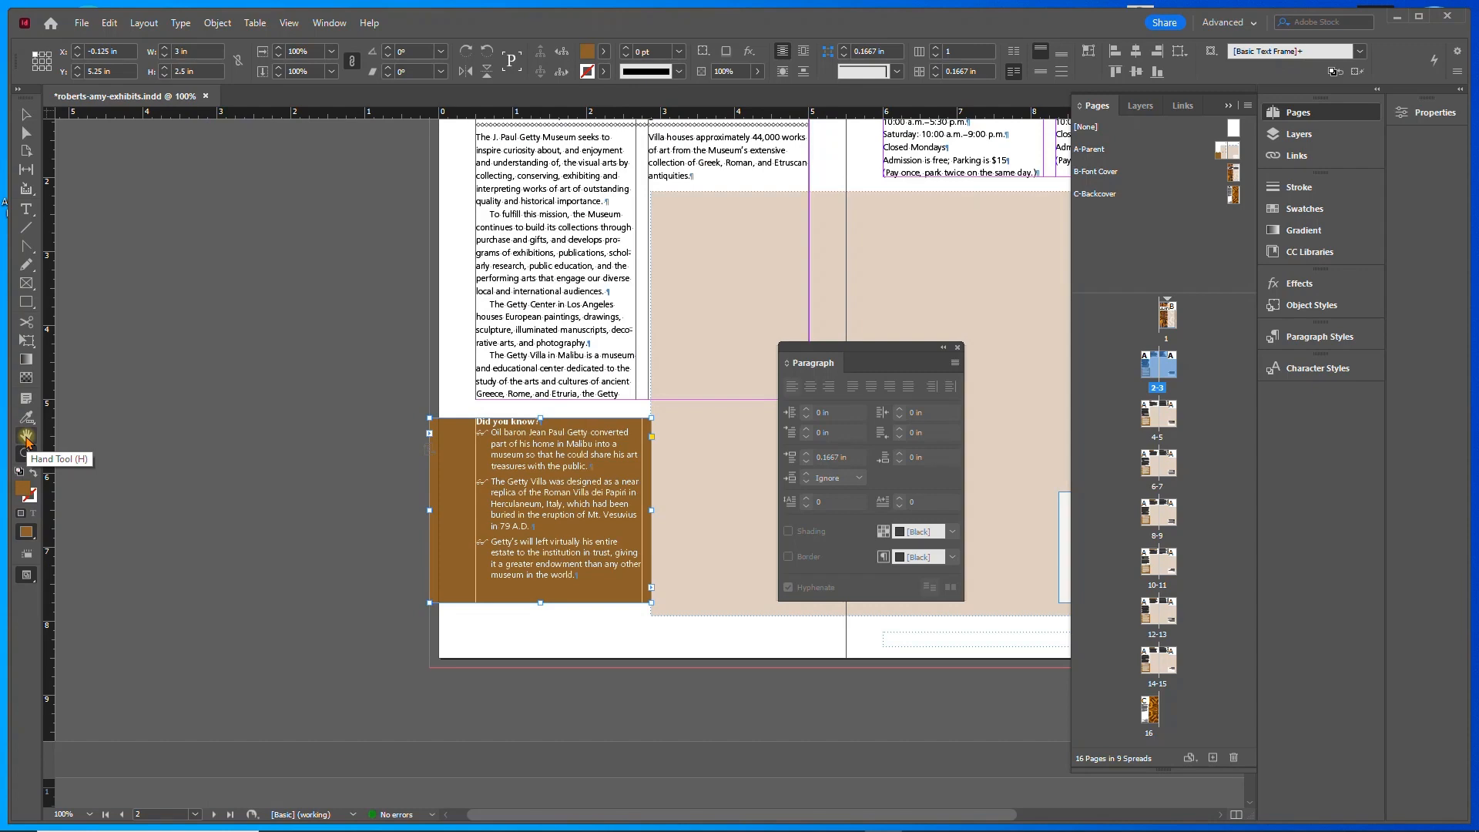
- Dock the floating Paragraph panel with the collapsed panels and collapse the expanded Pages panel
double_click(27, 437)
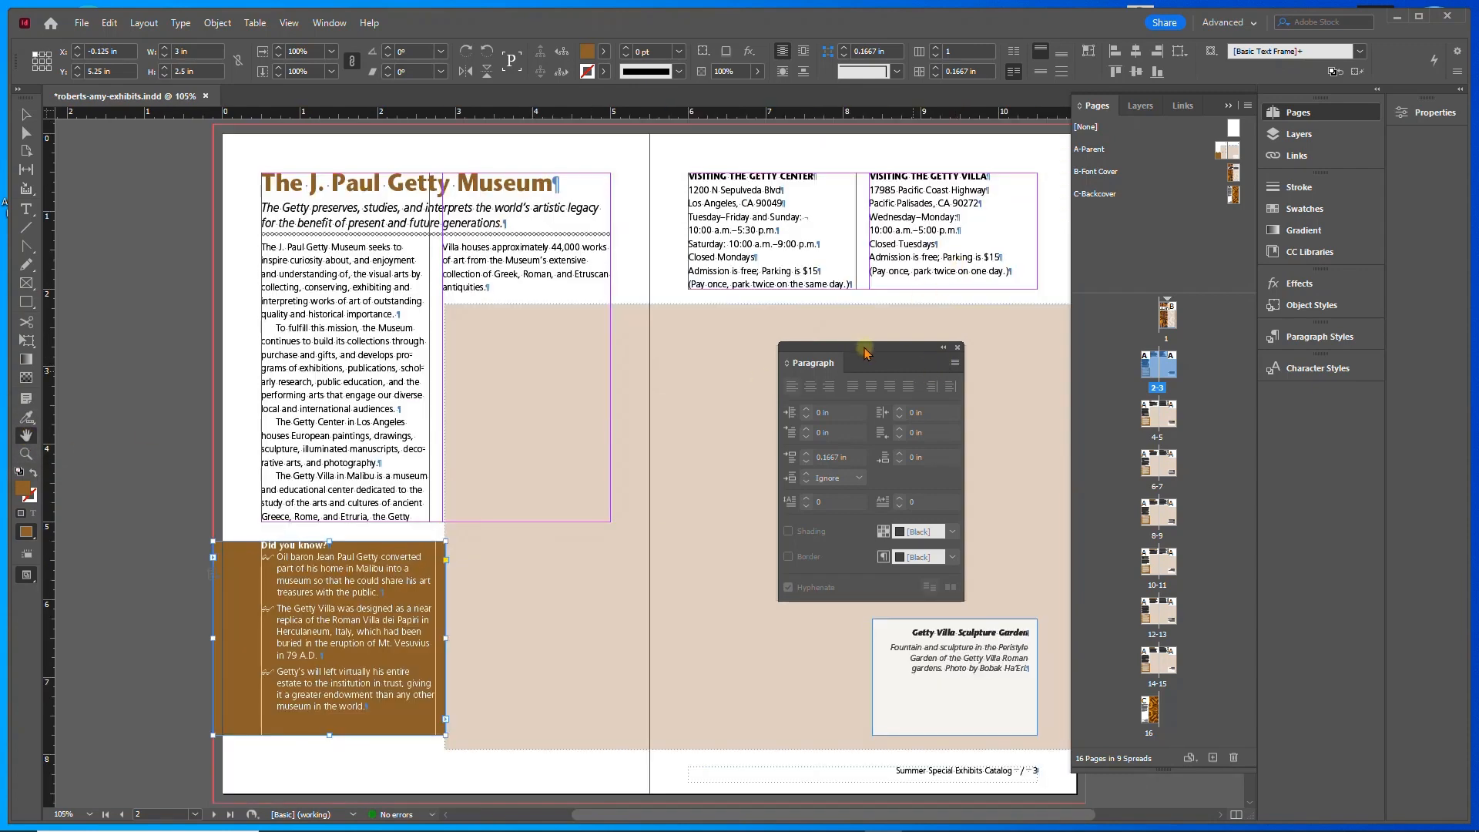
left_click_drag(819, 365, 1285, 401)
left_click(1228, 105)
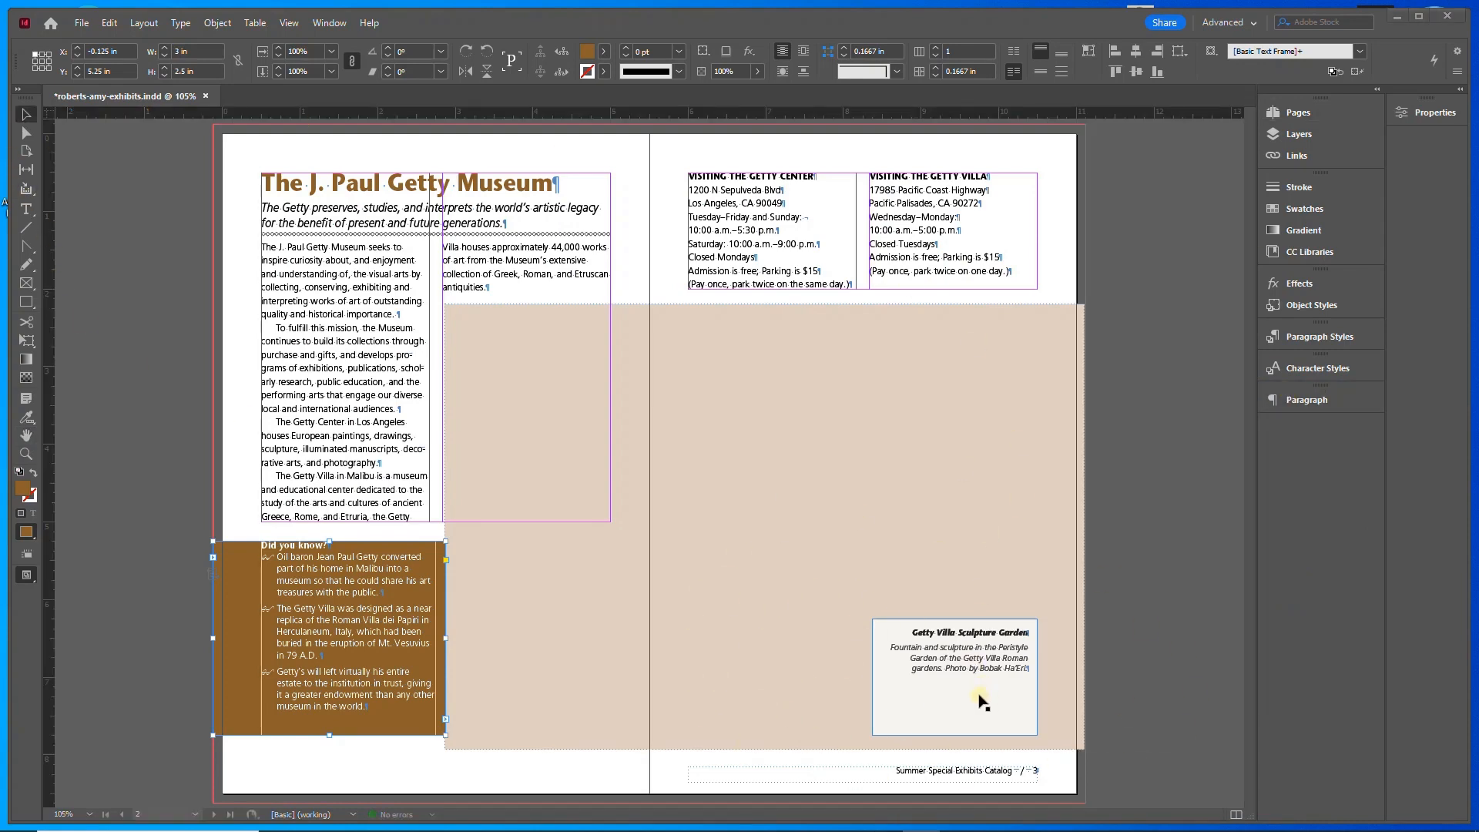
- Fit the Getty Villa Sculpture Garden caption frame on page 3 to its content
scroll(982, 701, "up", 4)
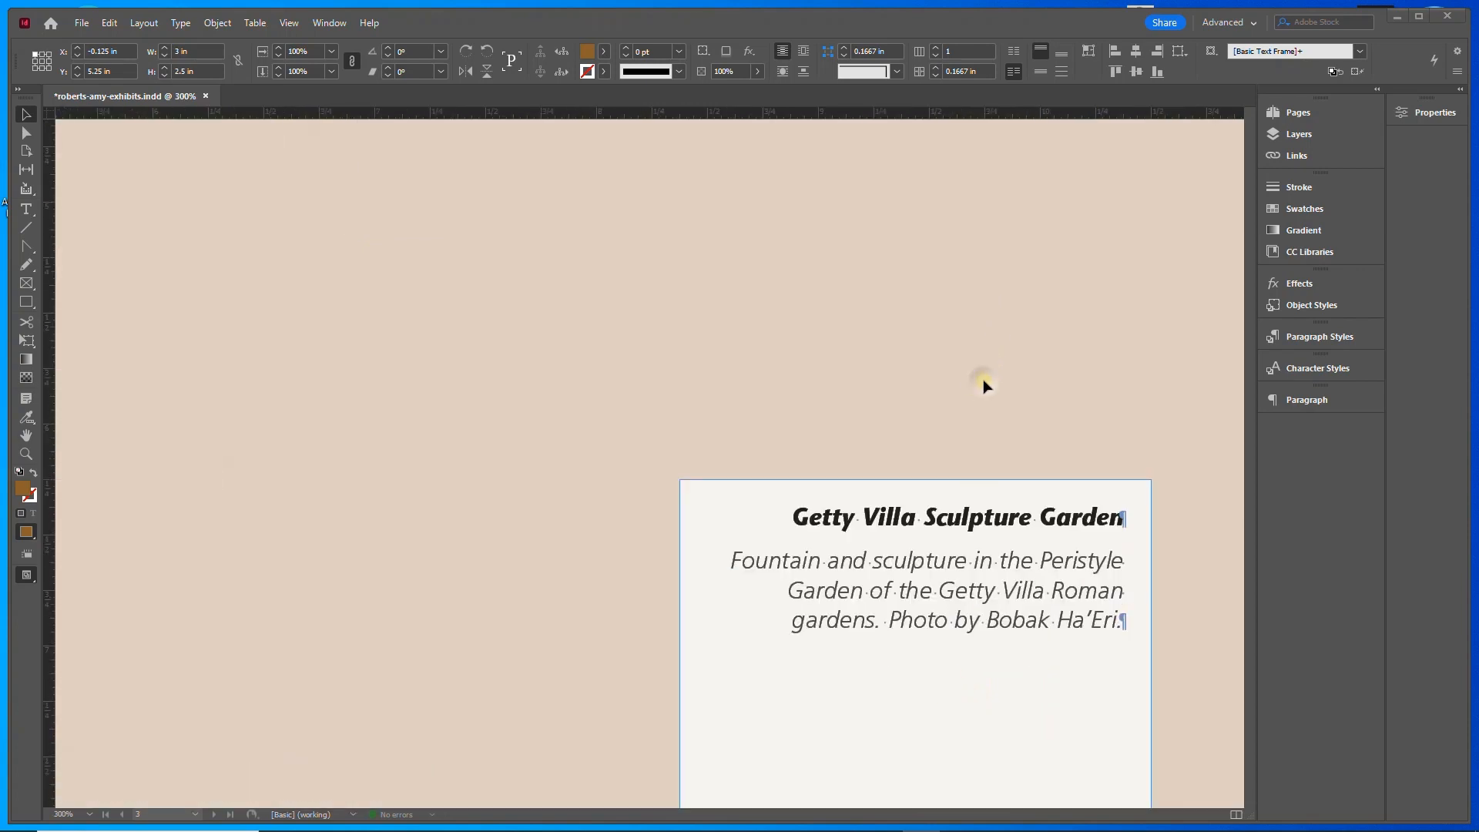
left_click_drag(985, 385, 914, 192)
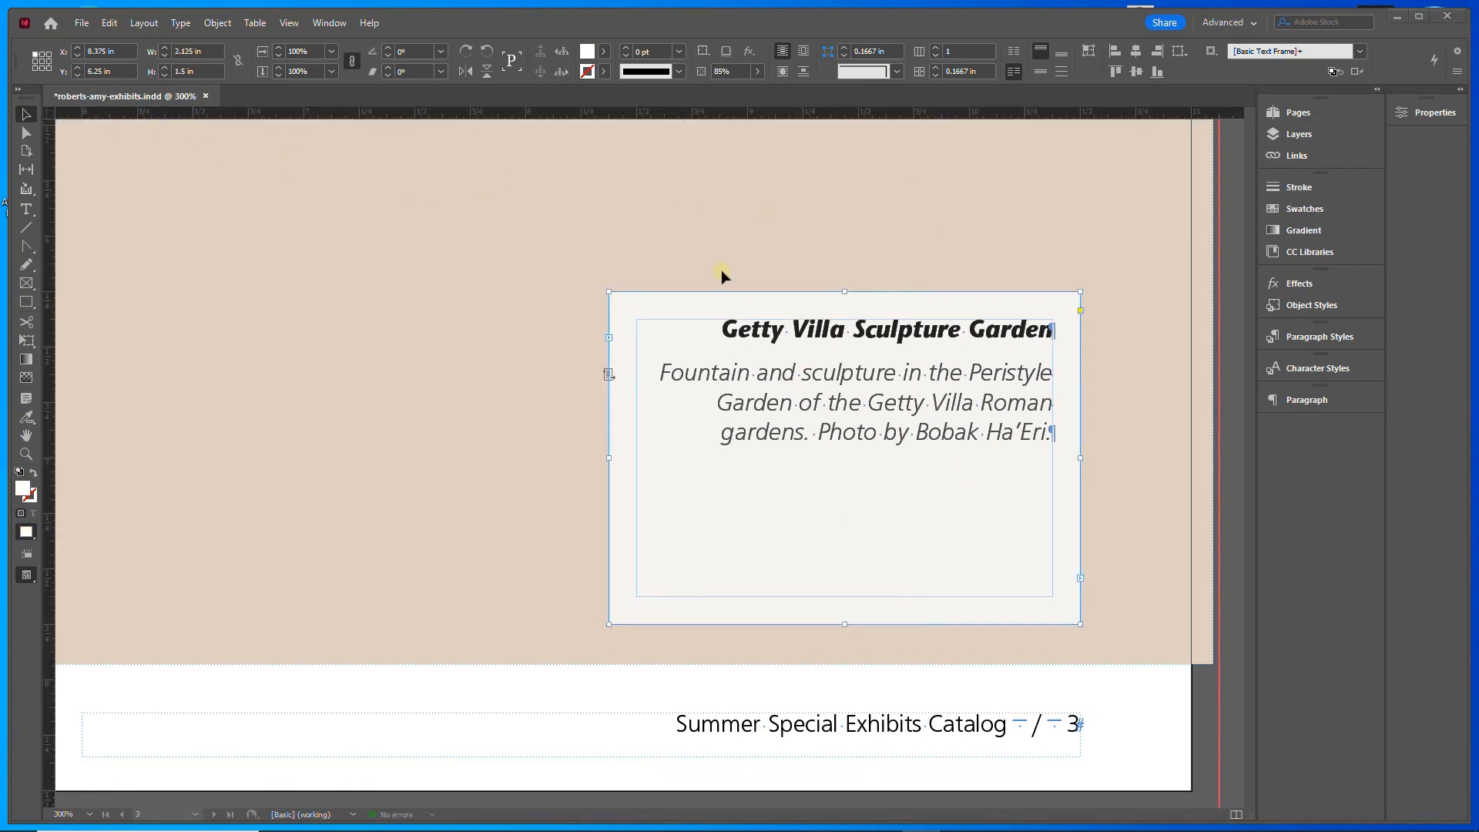
right_click(678, 296)
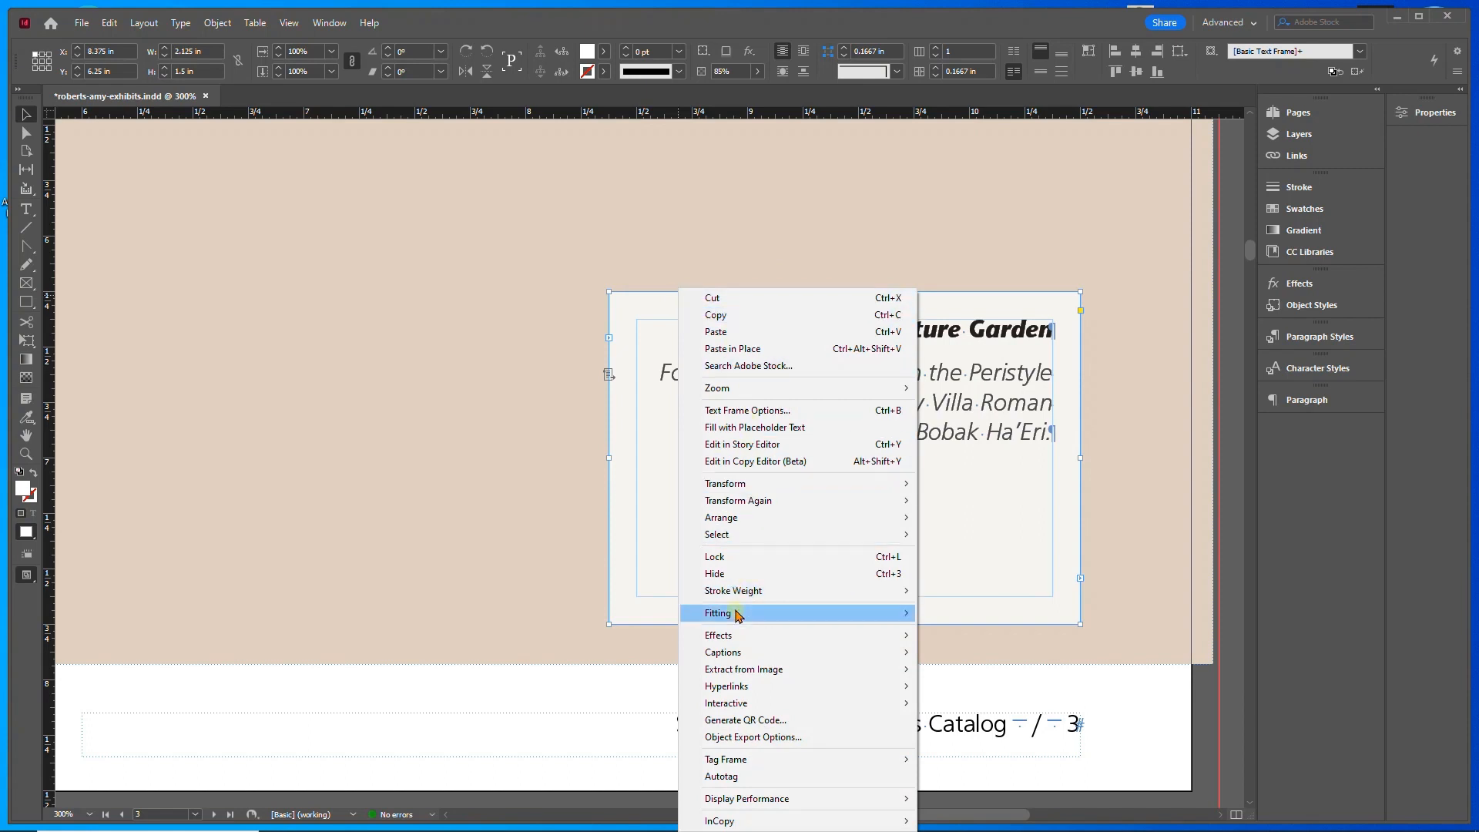
mouse_move(738, 615)
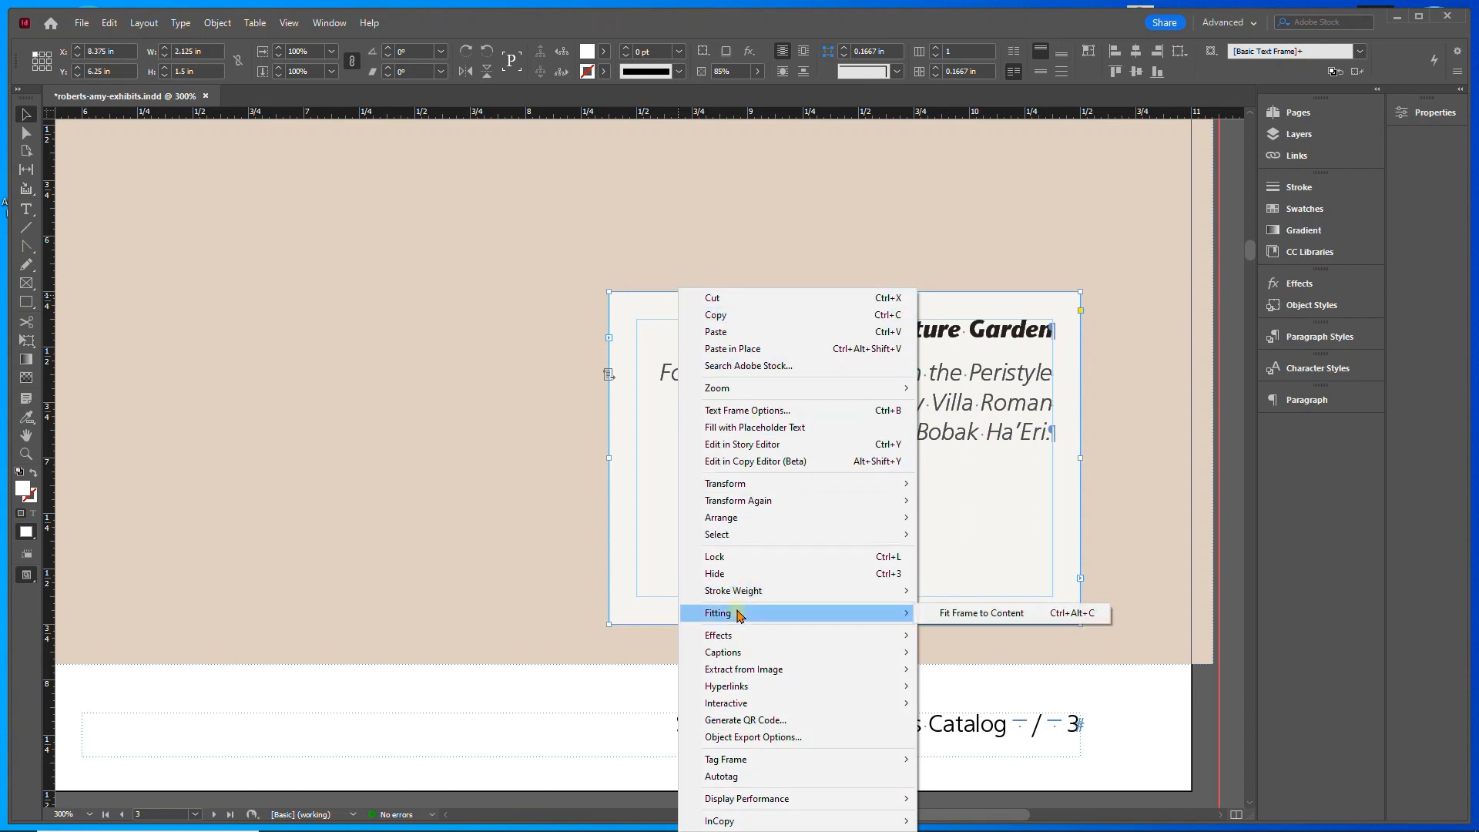
left_click(982, 614)
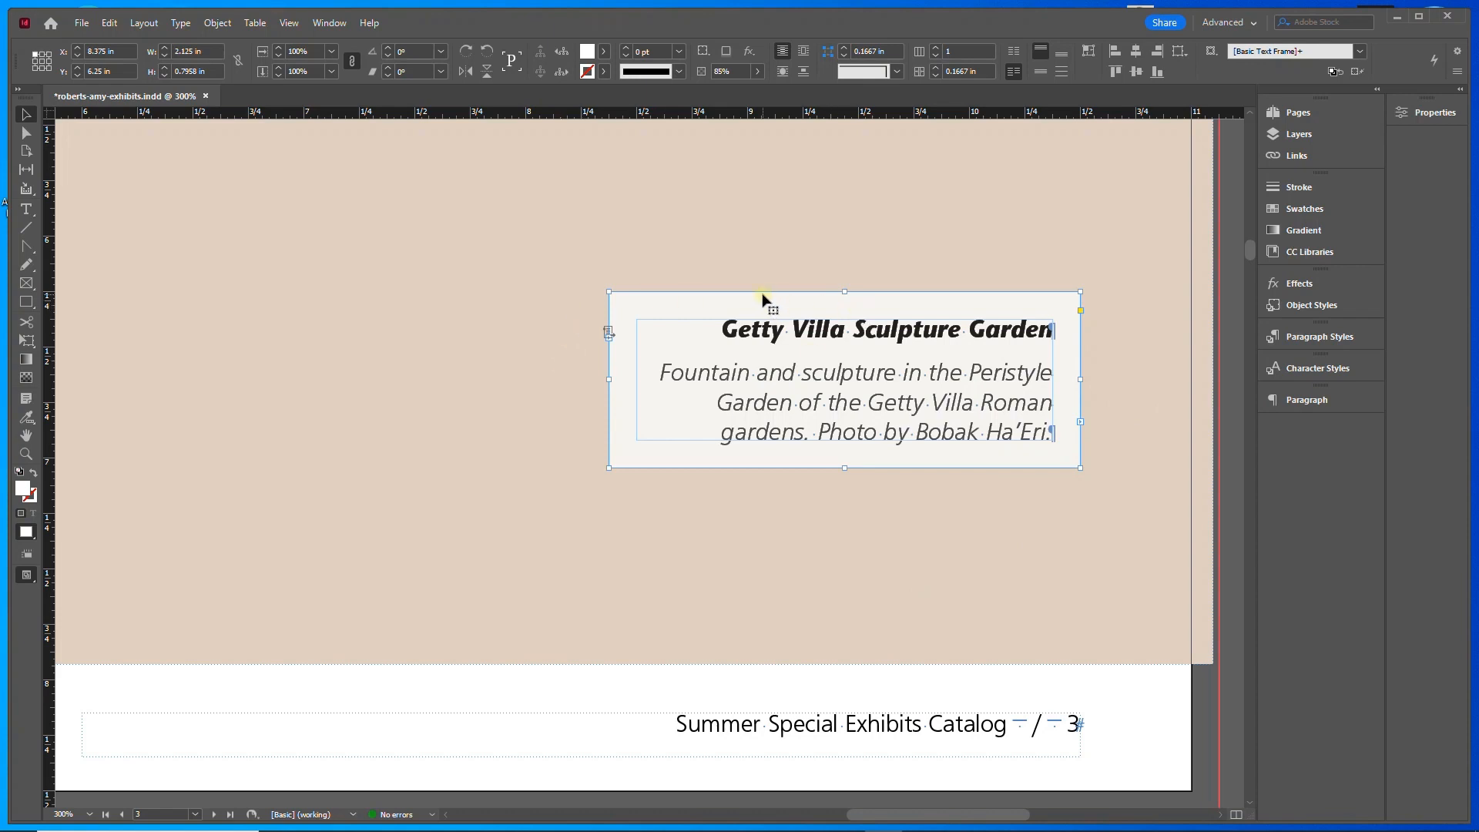
- Set the page 3 caption frame's reference point to its lower-right corner and its Y position to 7.75 in
left_click(1426, 114)
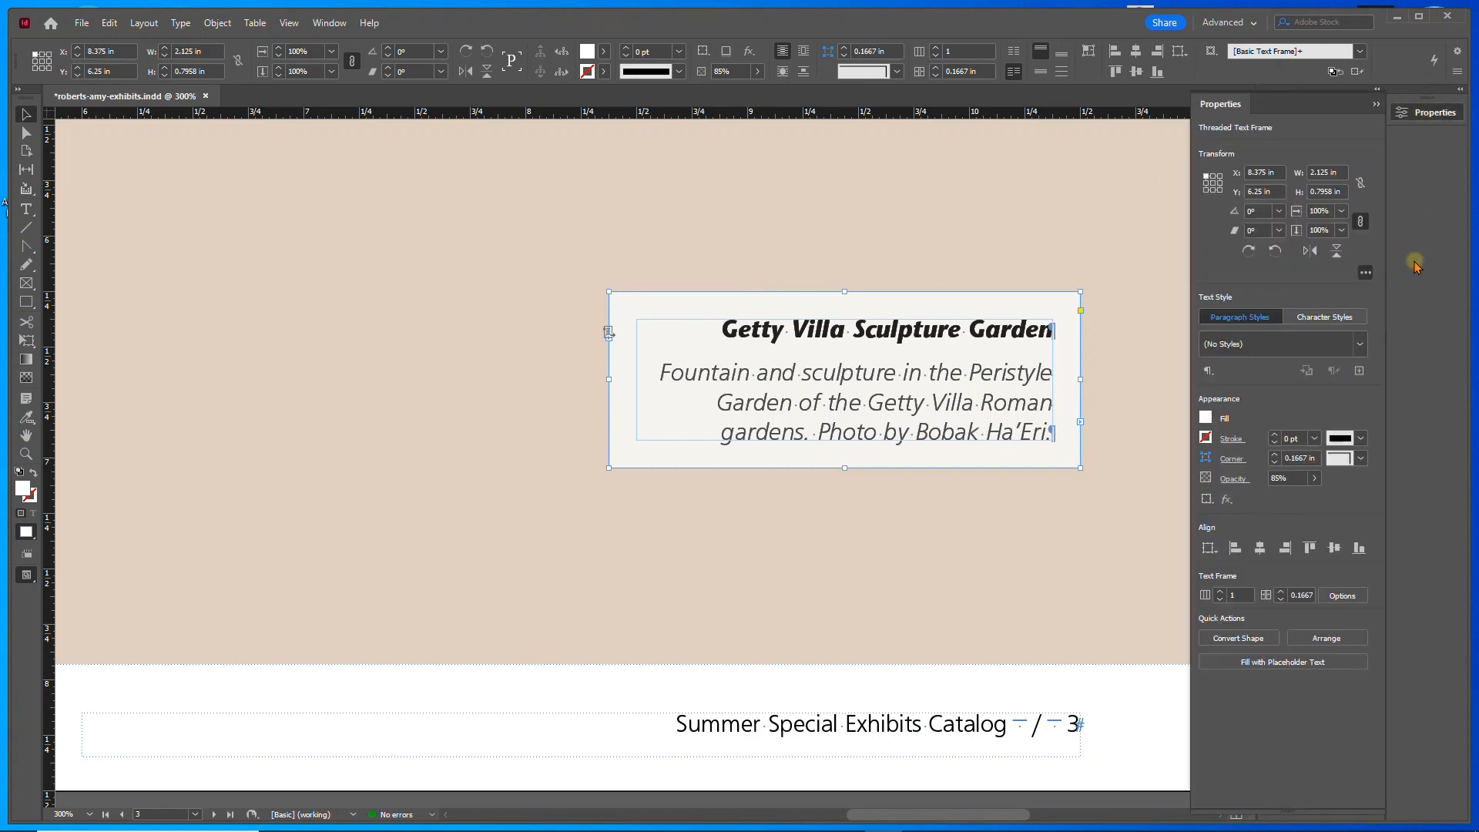
left_click(1219, 190)
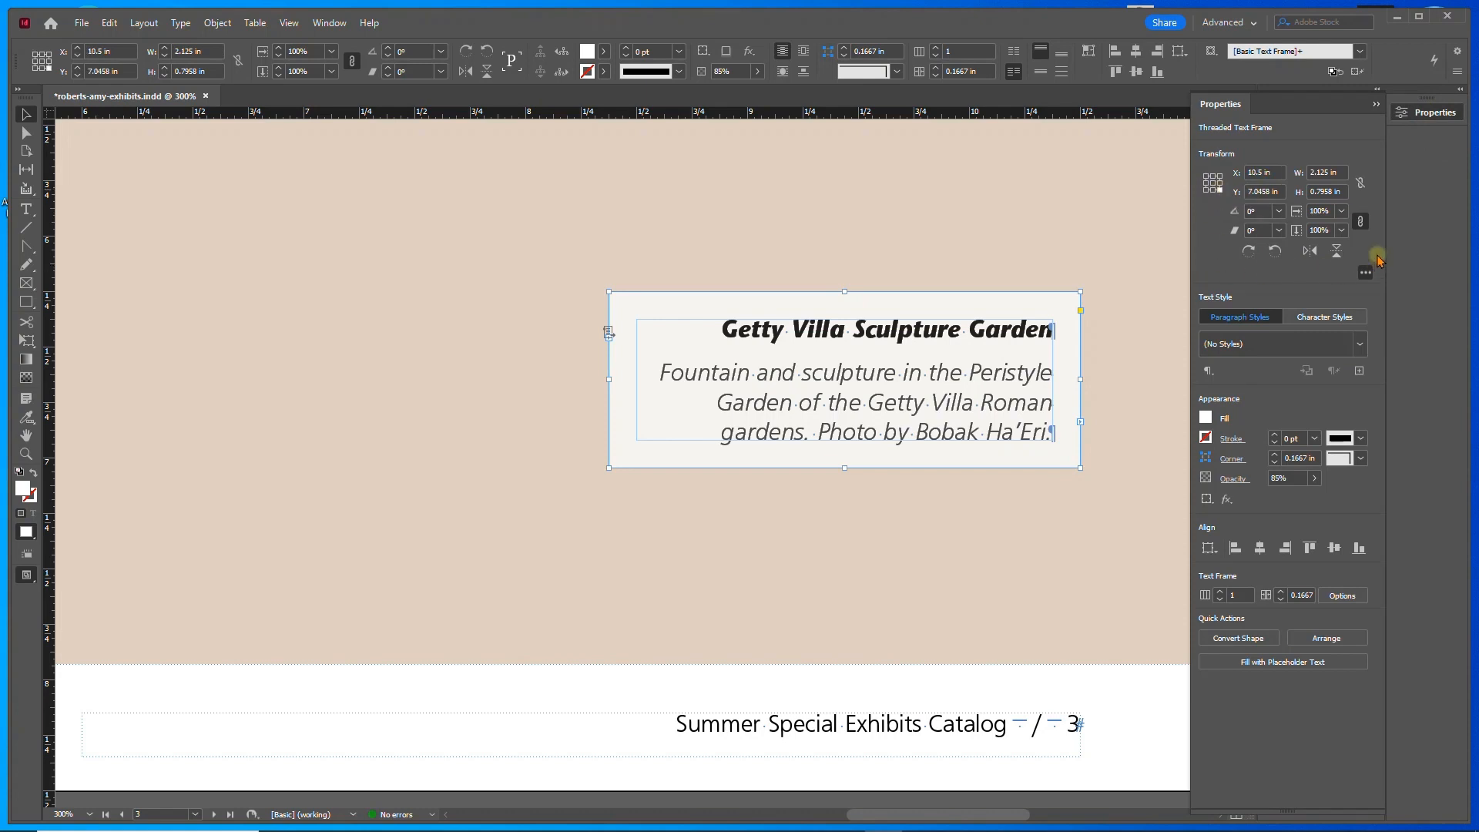
left_click(1249, 192)
type("7.75")
key("Tab")
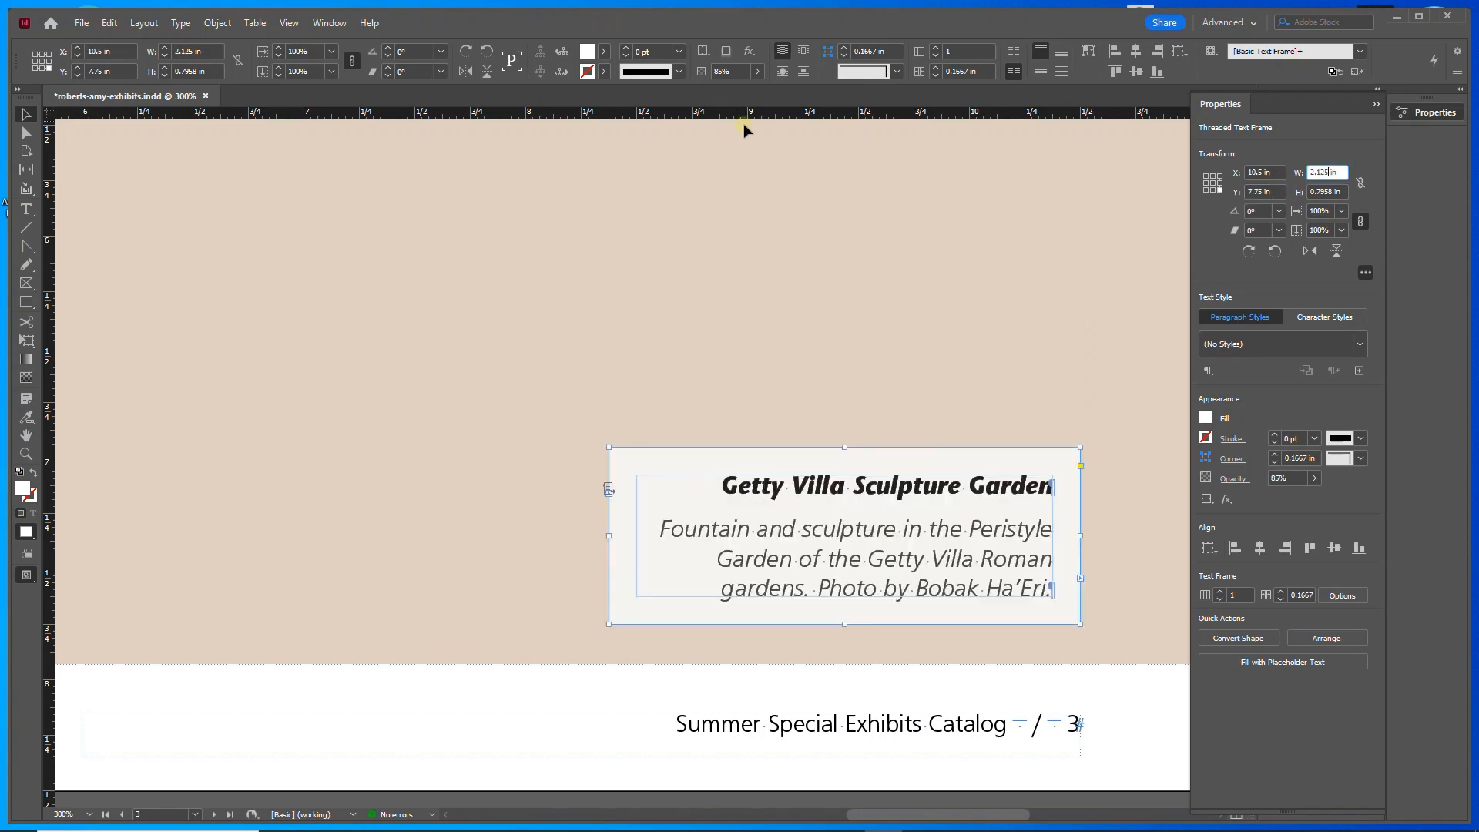
- Insert a forced line break before "Daughters" in the Achilles caption heading on page 5
left_click(26, 115)
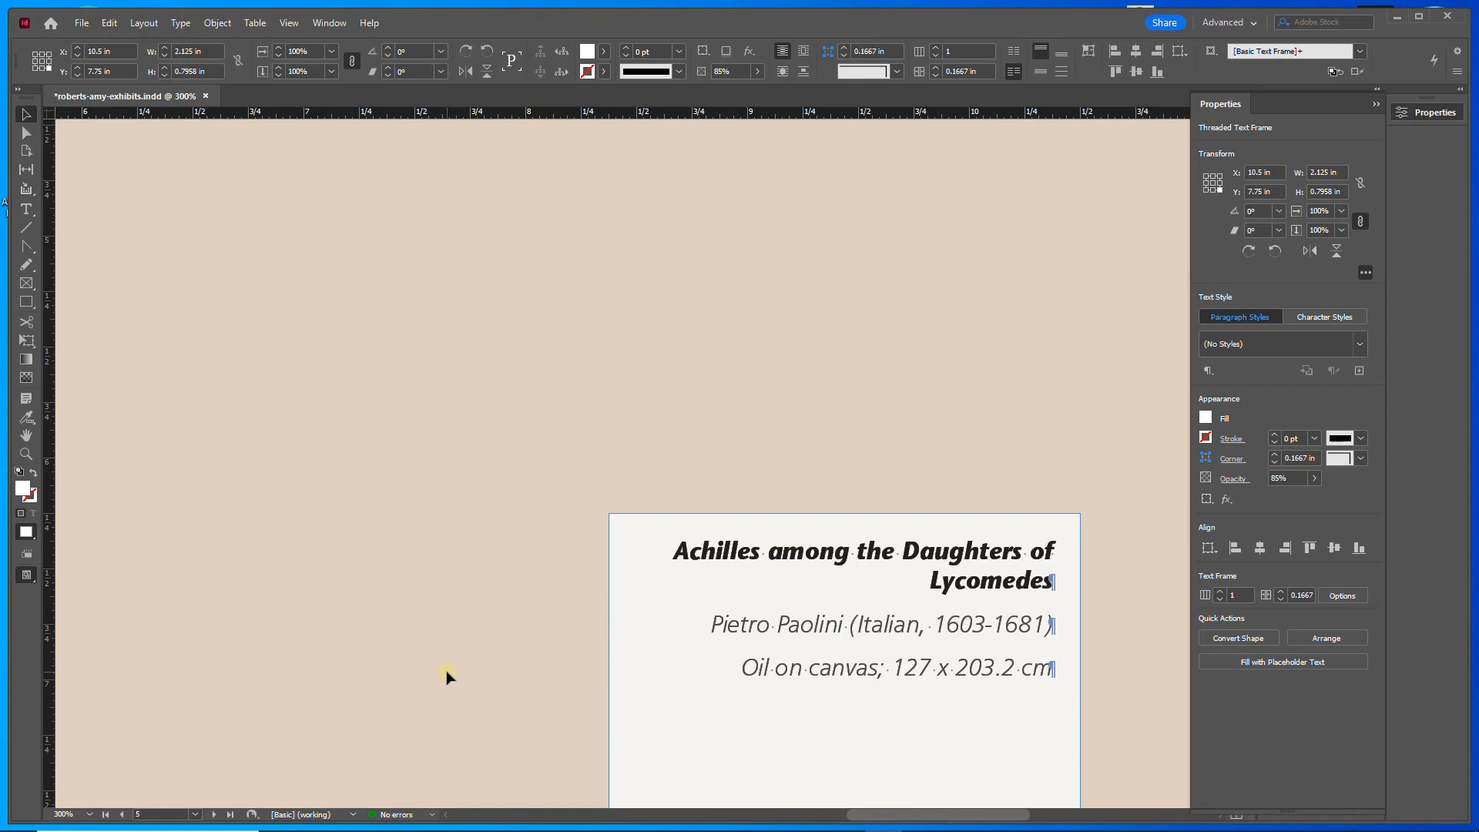
scroll(446, 671, "down", 1)
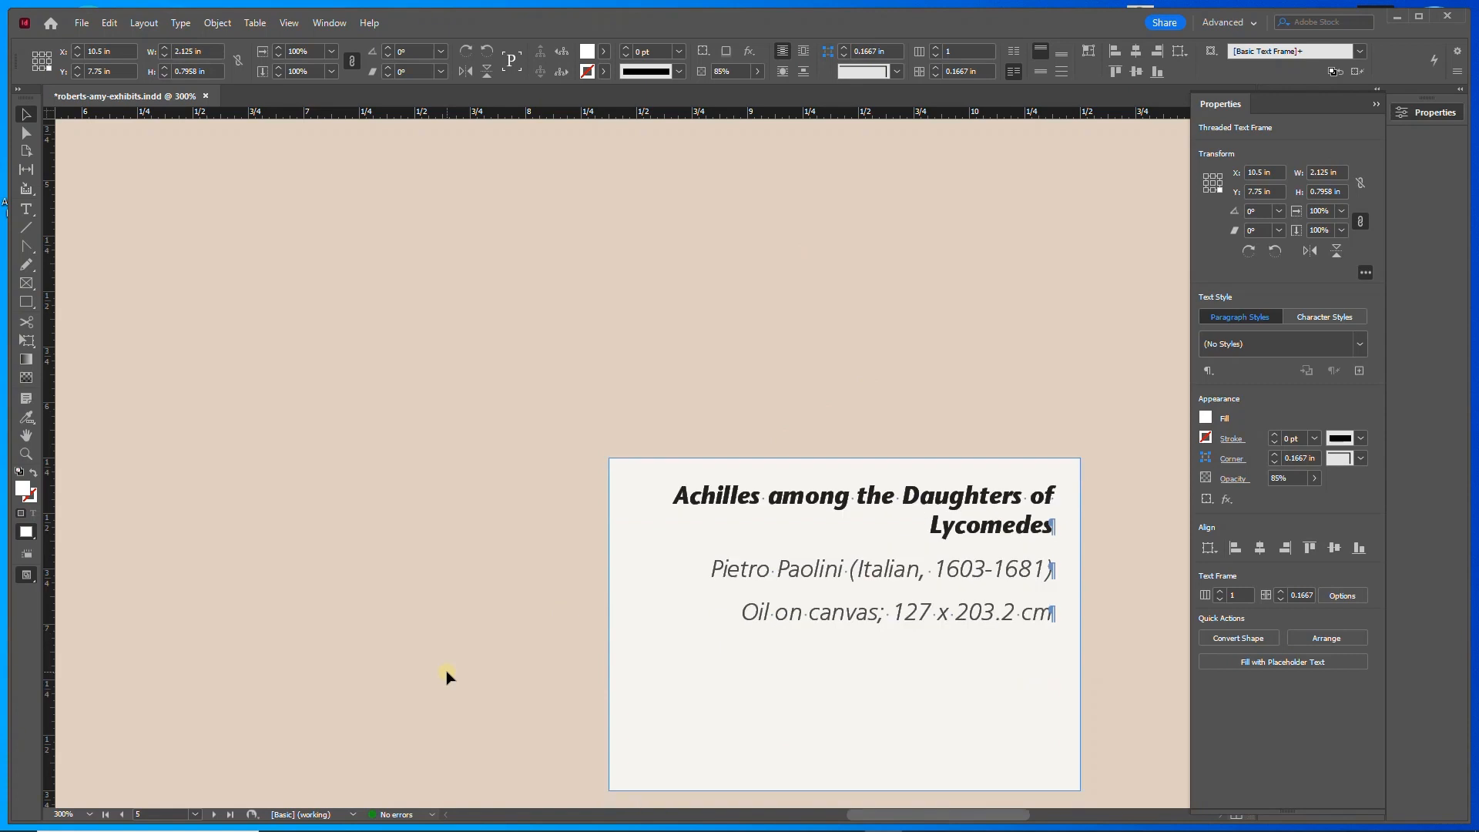
scroll(446, 670, "down", 1)
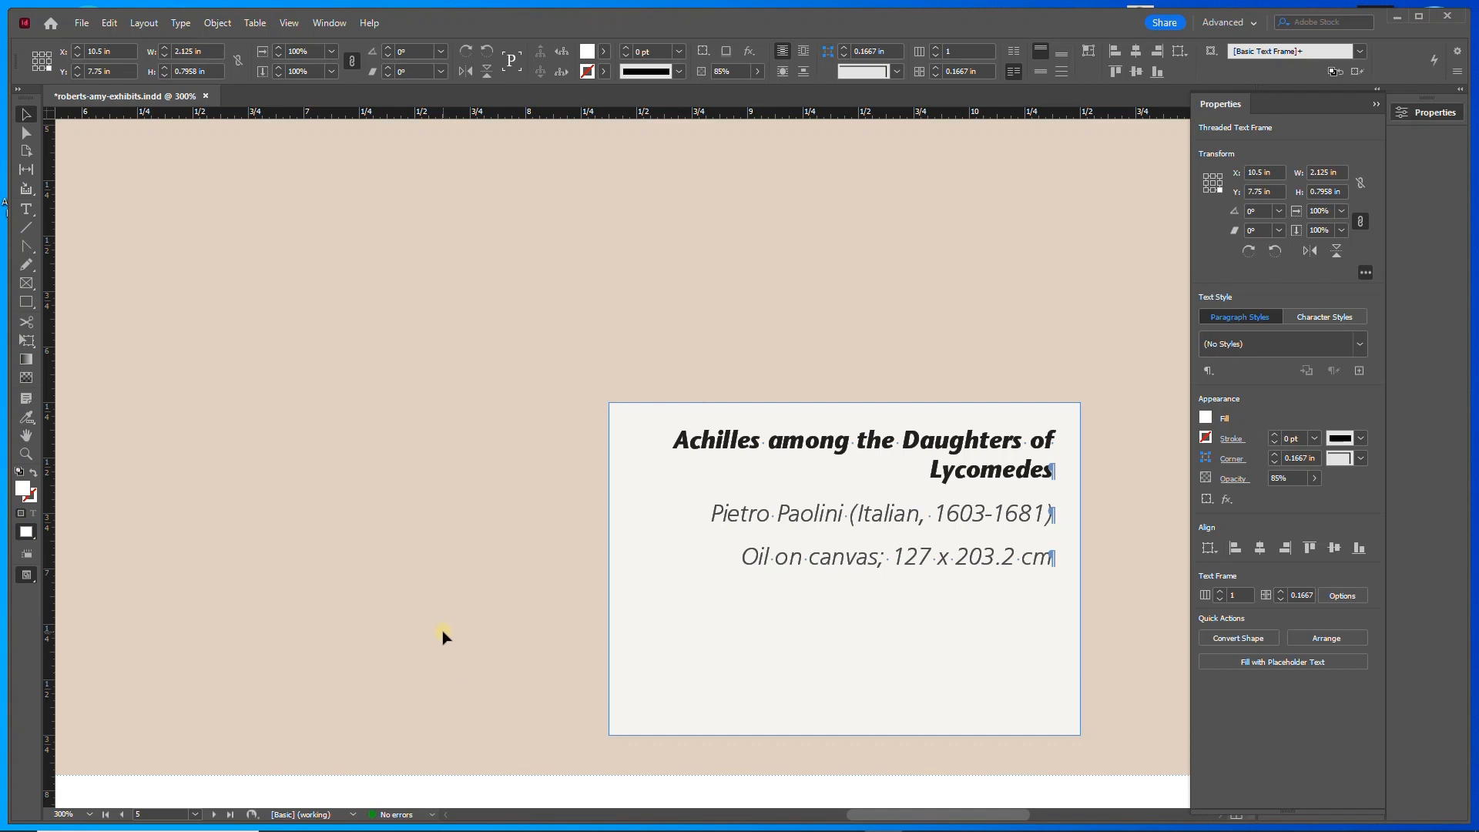
left_click(25, 210)
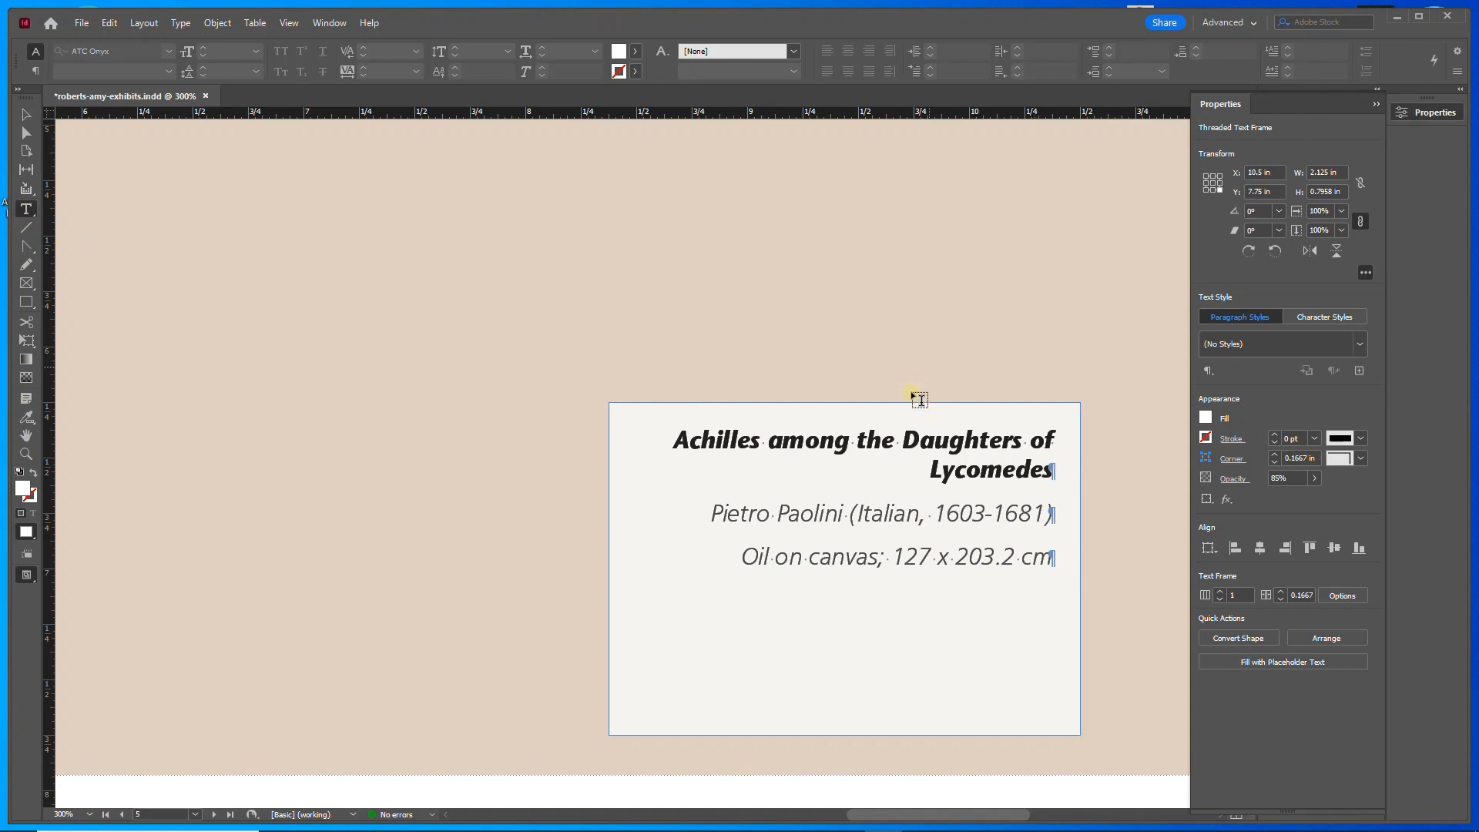
left_click(902, 441)
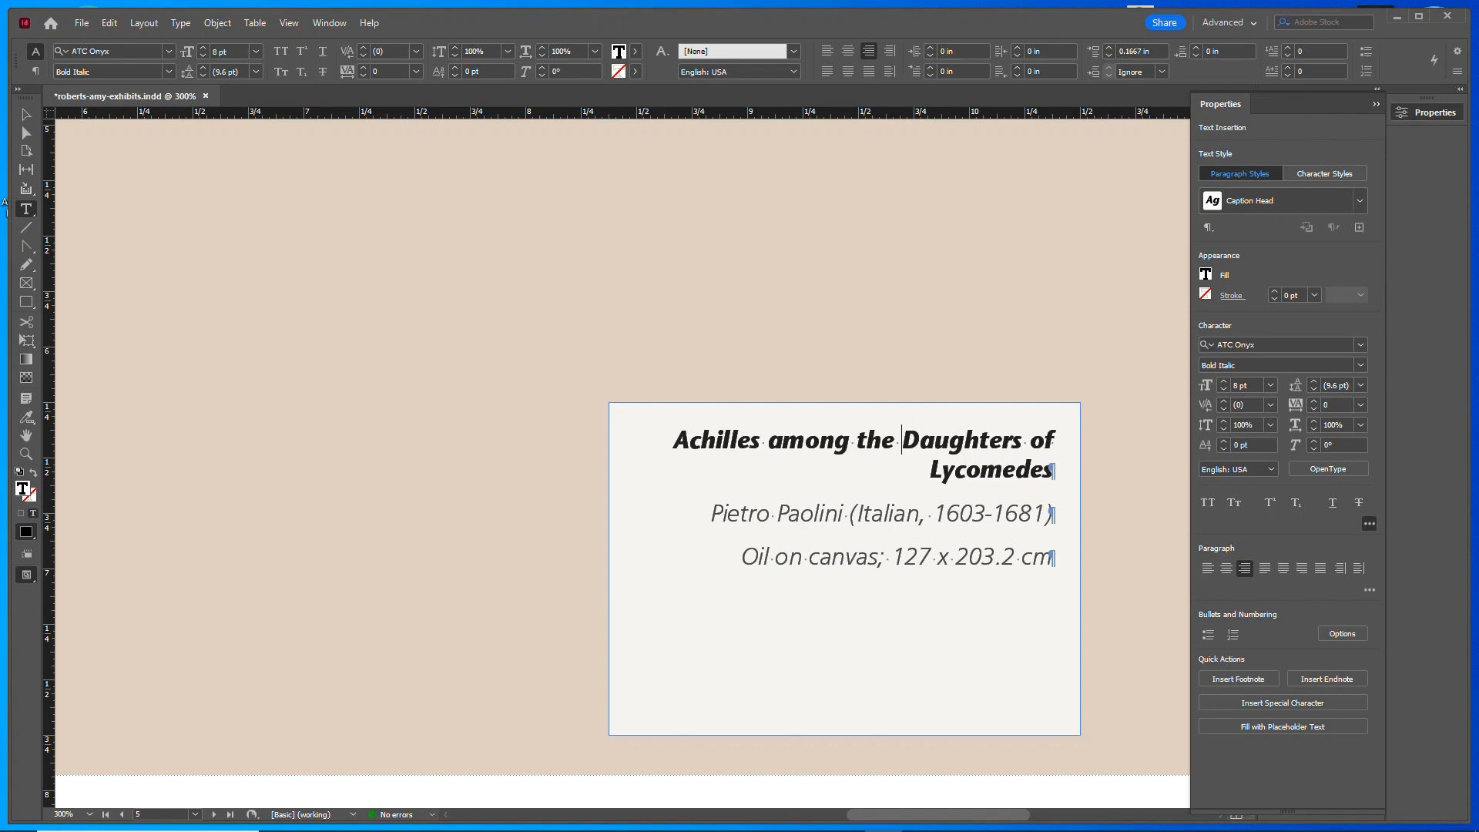
key("ctrl+alt+0")
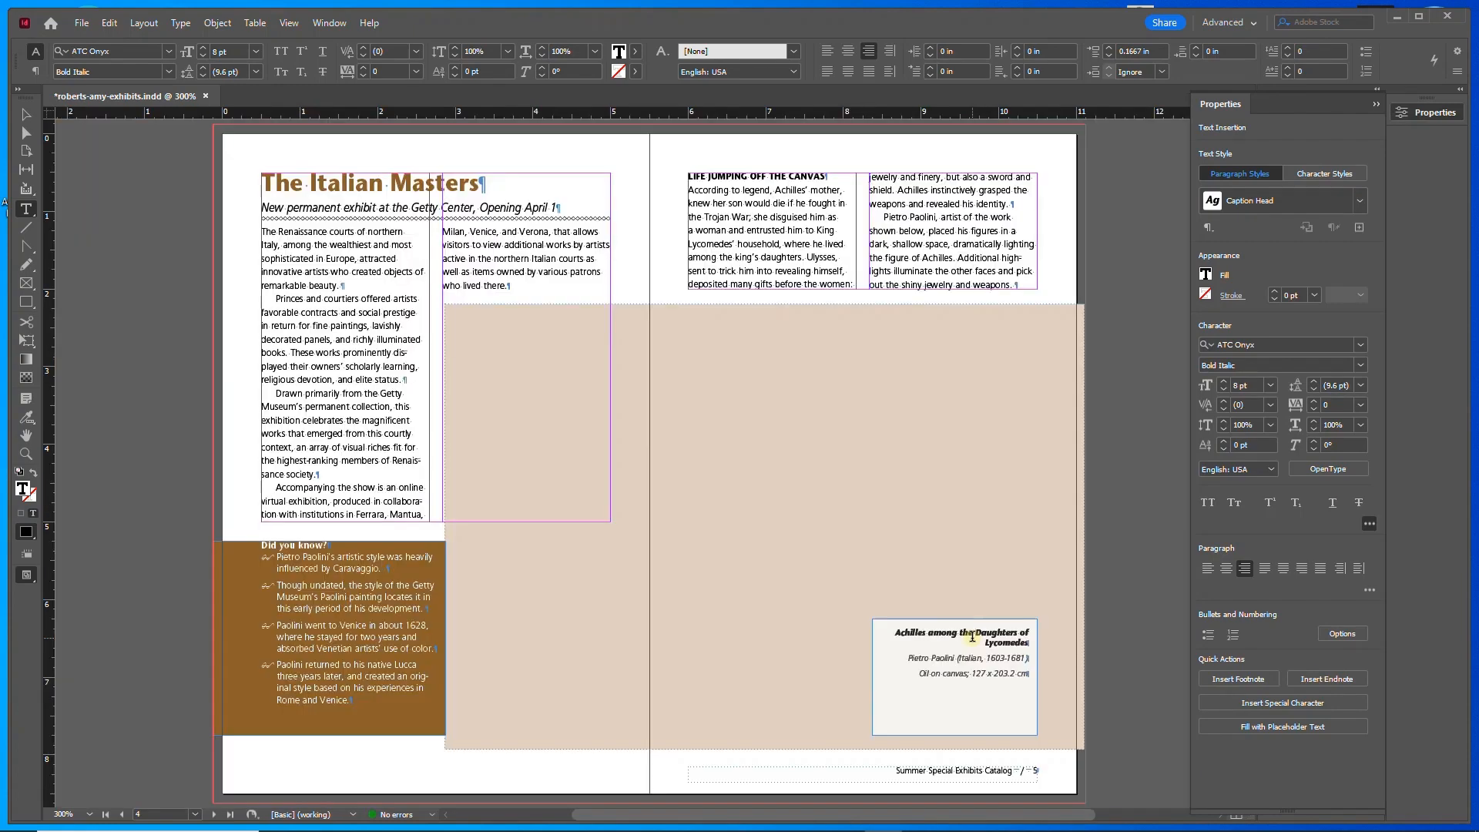
key("shift+Return")
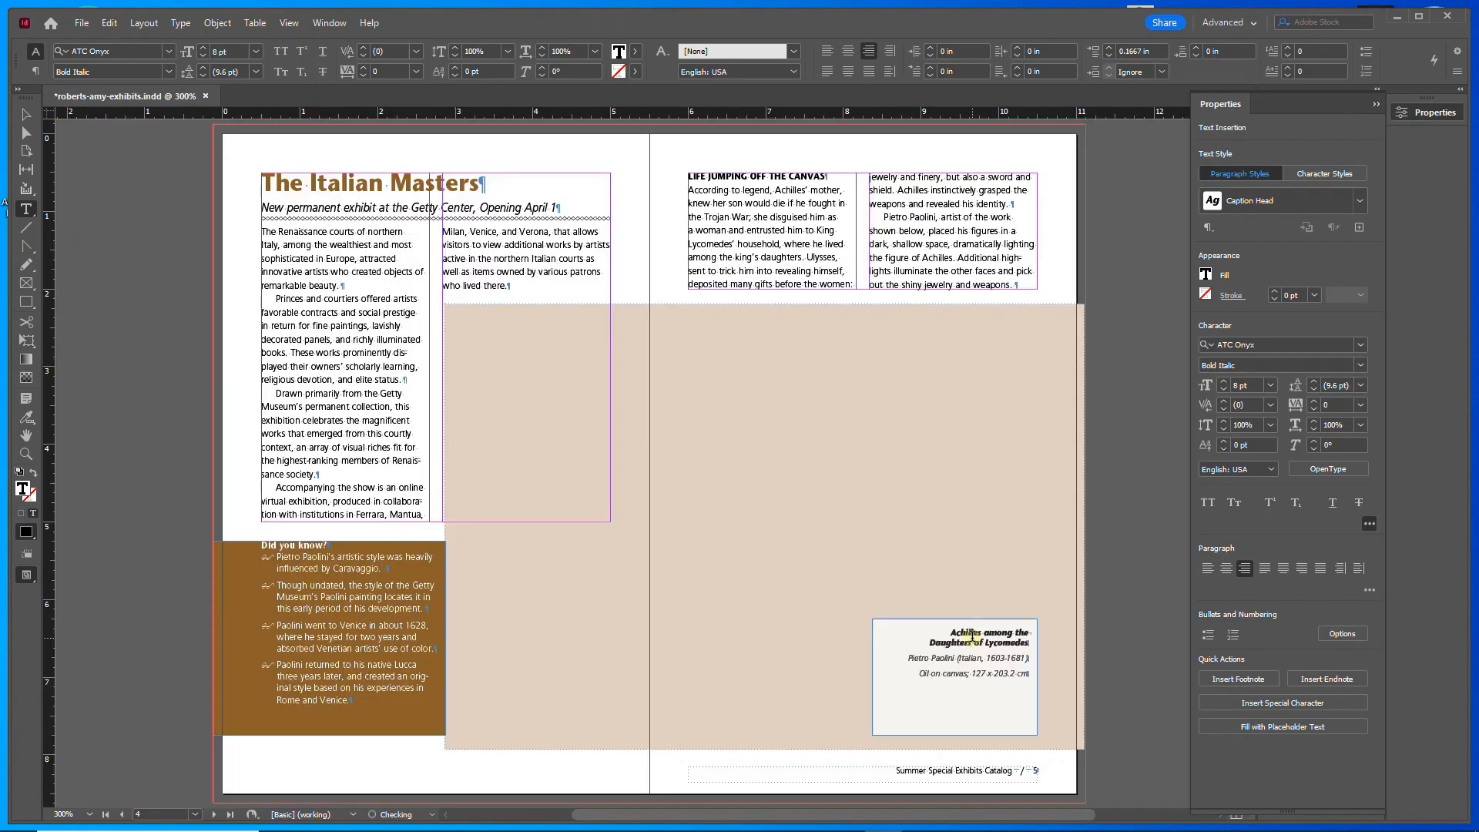
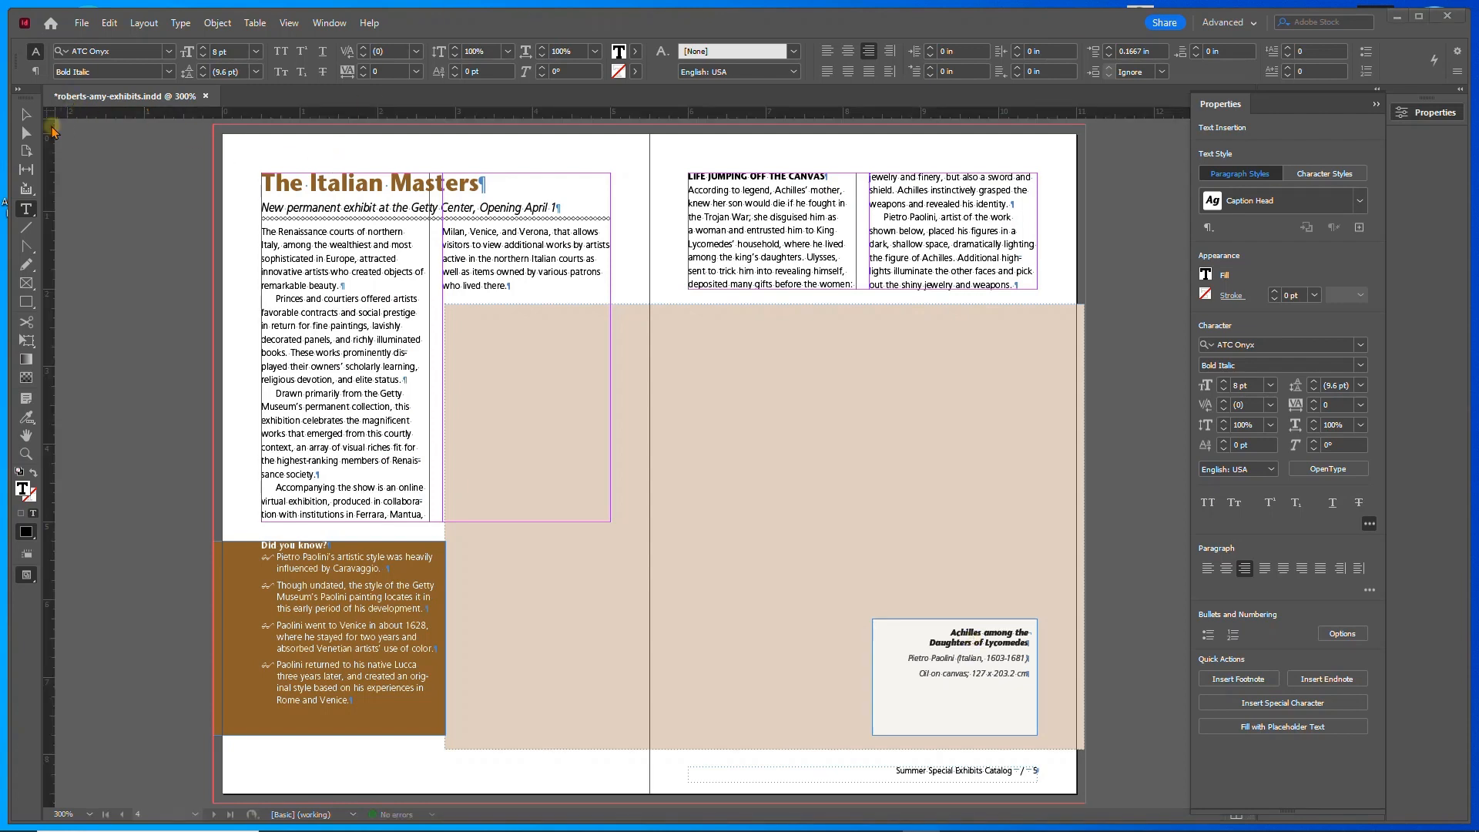
- Fit the Achilles among the Daughters of Lycomedes caption frame on page 5 to its content
left_click(23, 115)
left_click(895, 621)
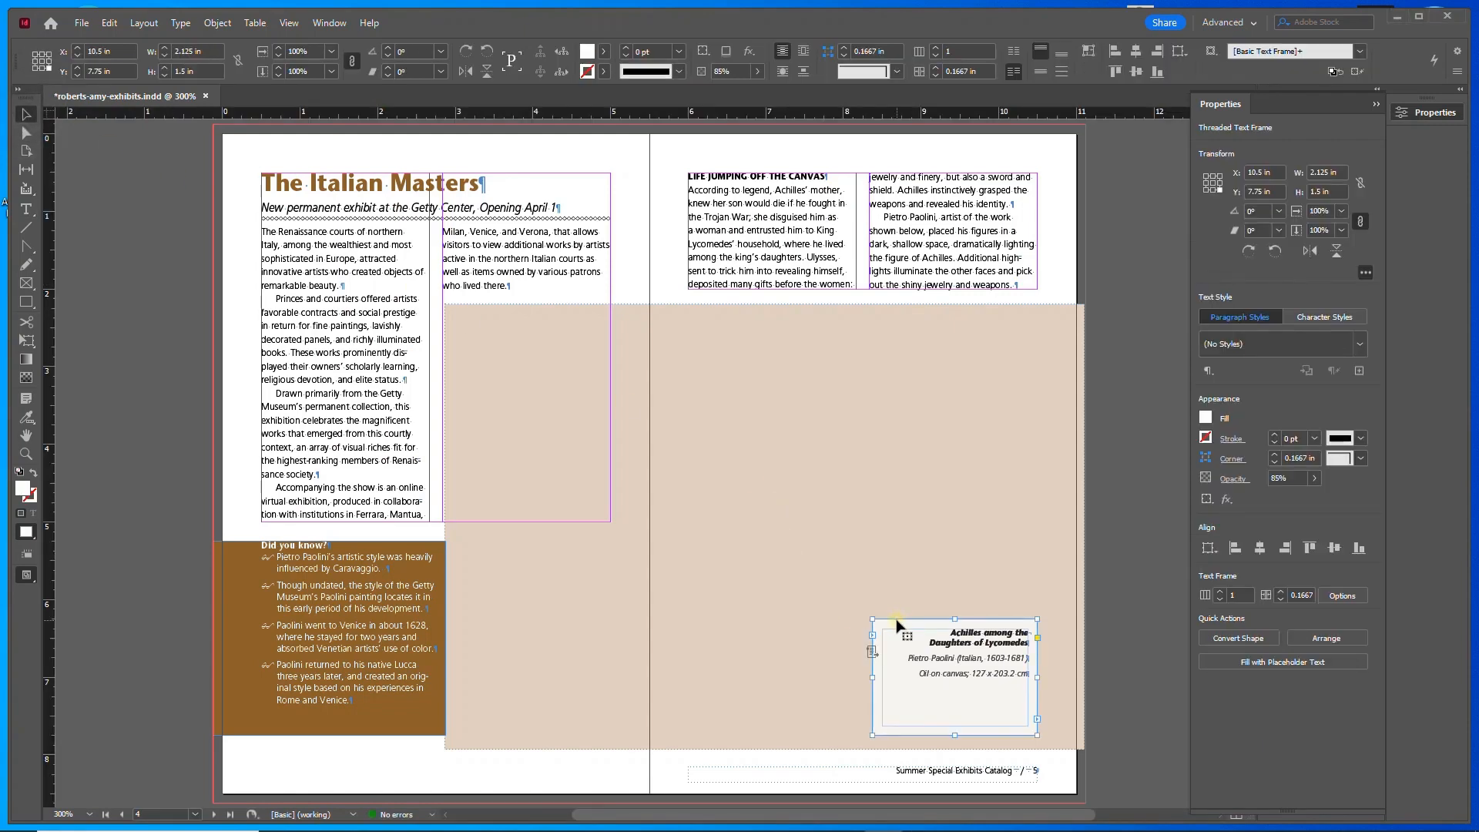
right_click(897, 624)
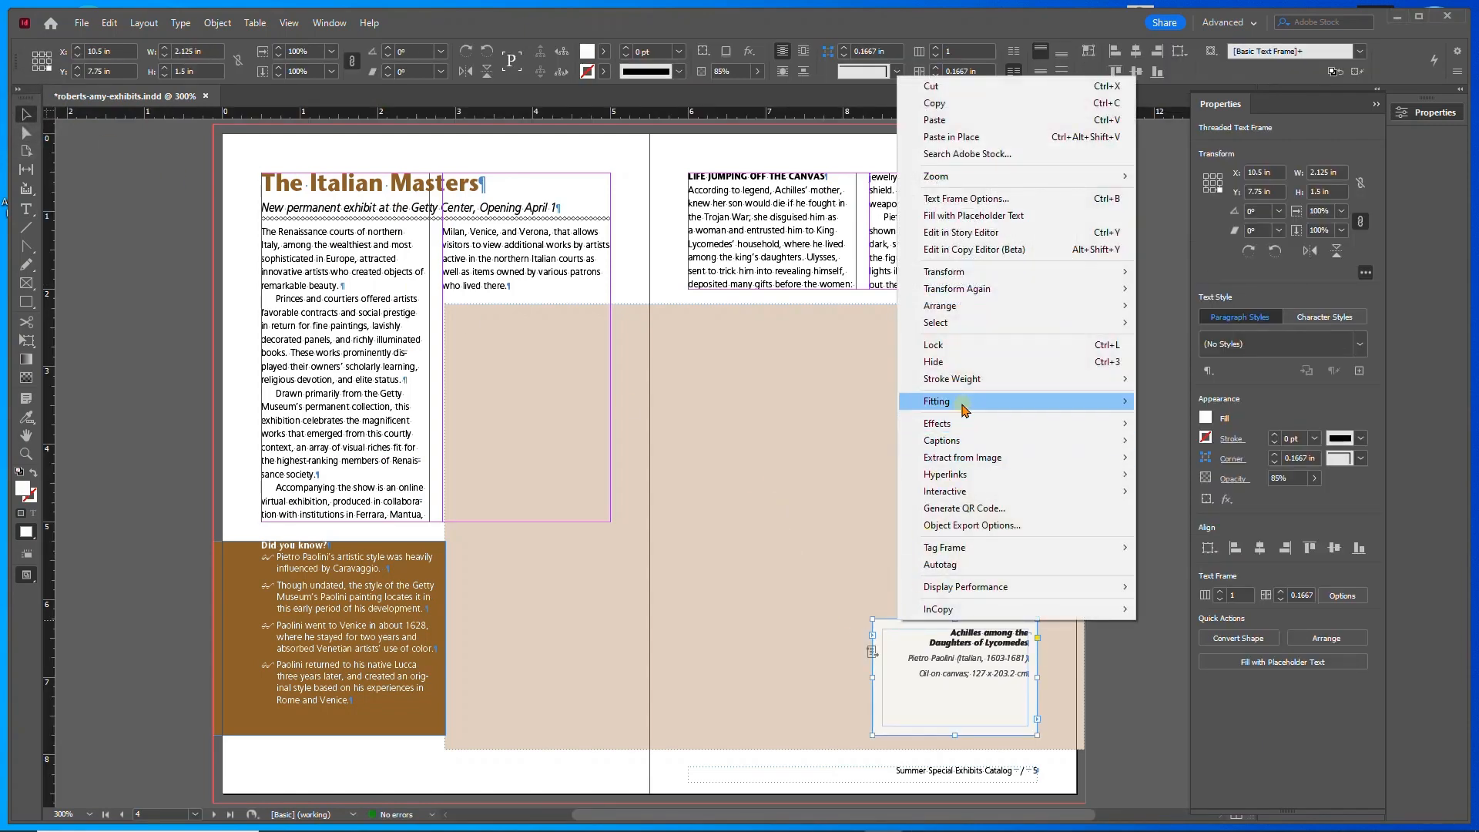
mouse_move(963, 402)
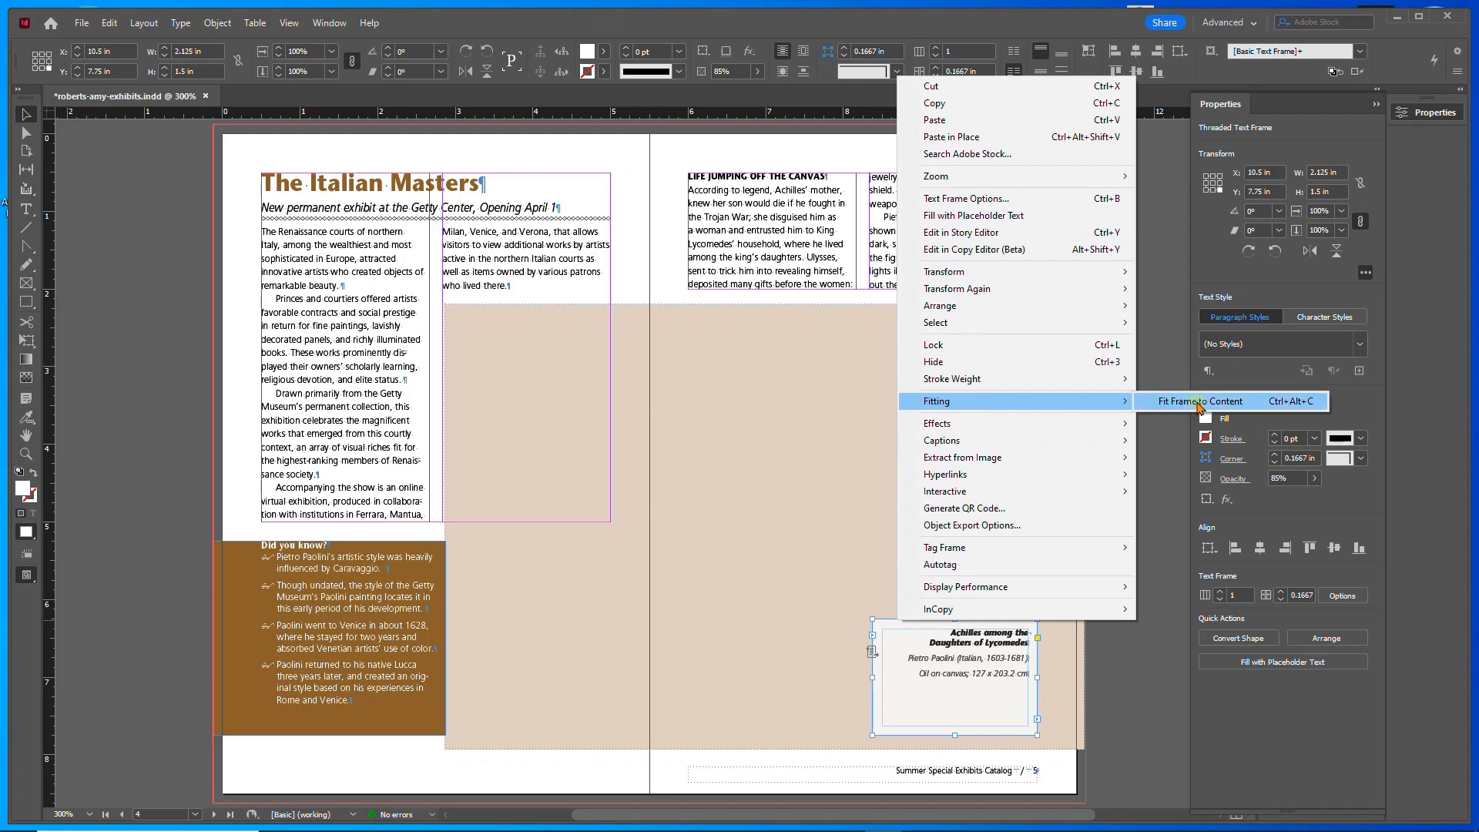
left_click(1200, 401)
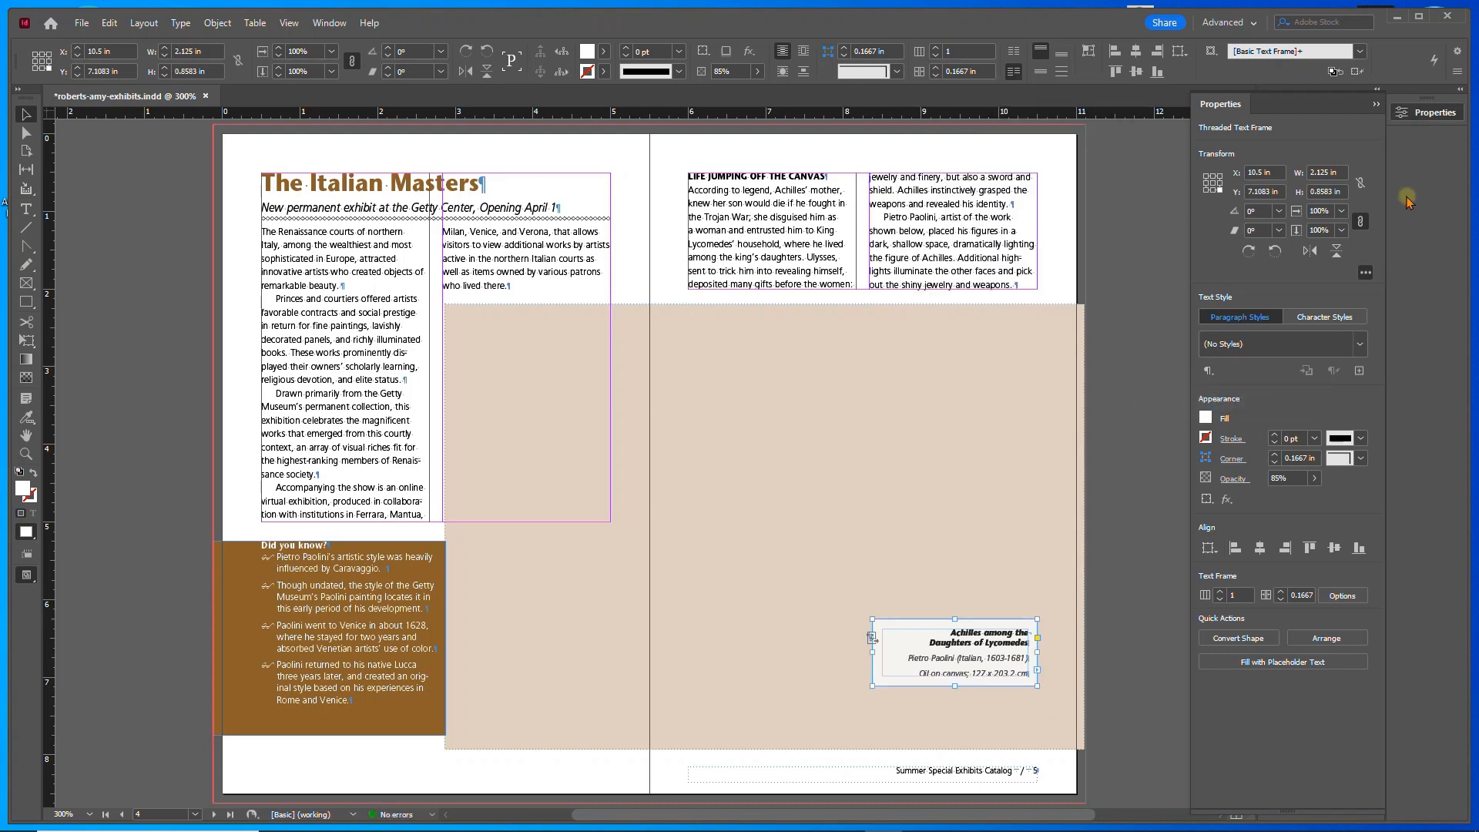
- Set the Y position of the Achilles caption frame on page 5 to 7.75 in
left_click(1437, 114)
left_click_drag(1277, 192, 1193, 182)
type("7.75")
key("Return")
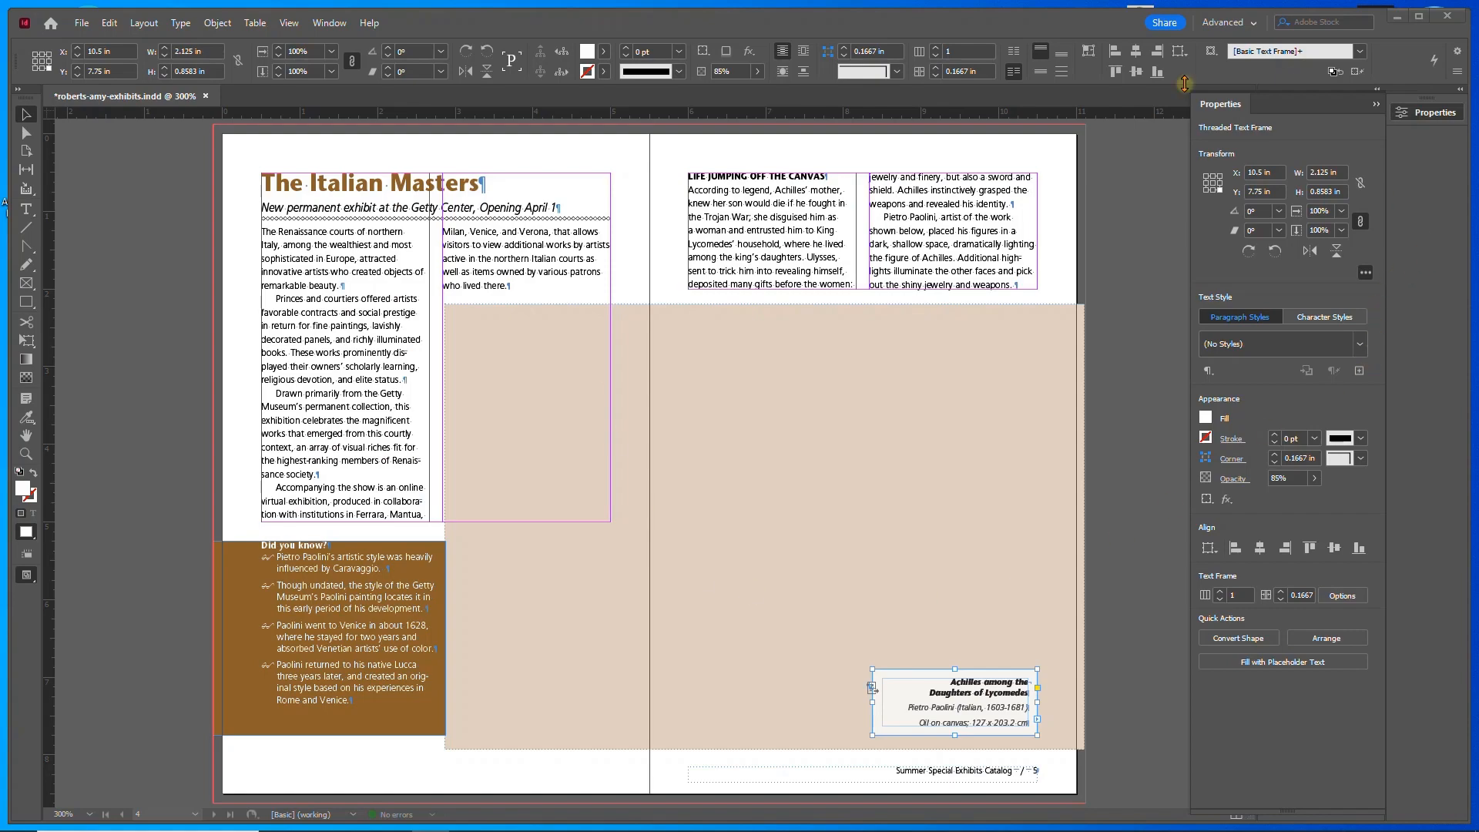
- Insert a forced line break before "Roussillon's" in the caption heading on page 7
scroll(1015, 557, "down", 10)
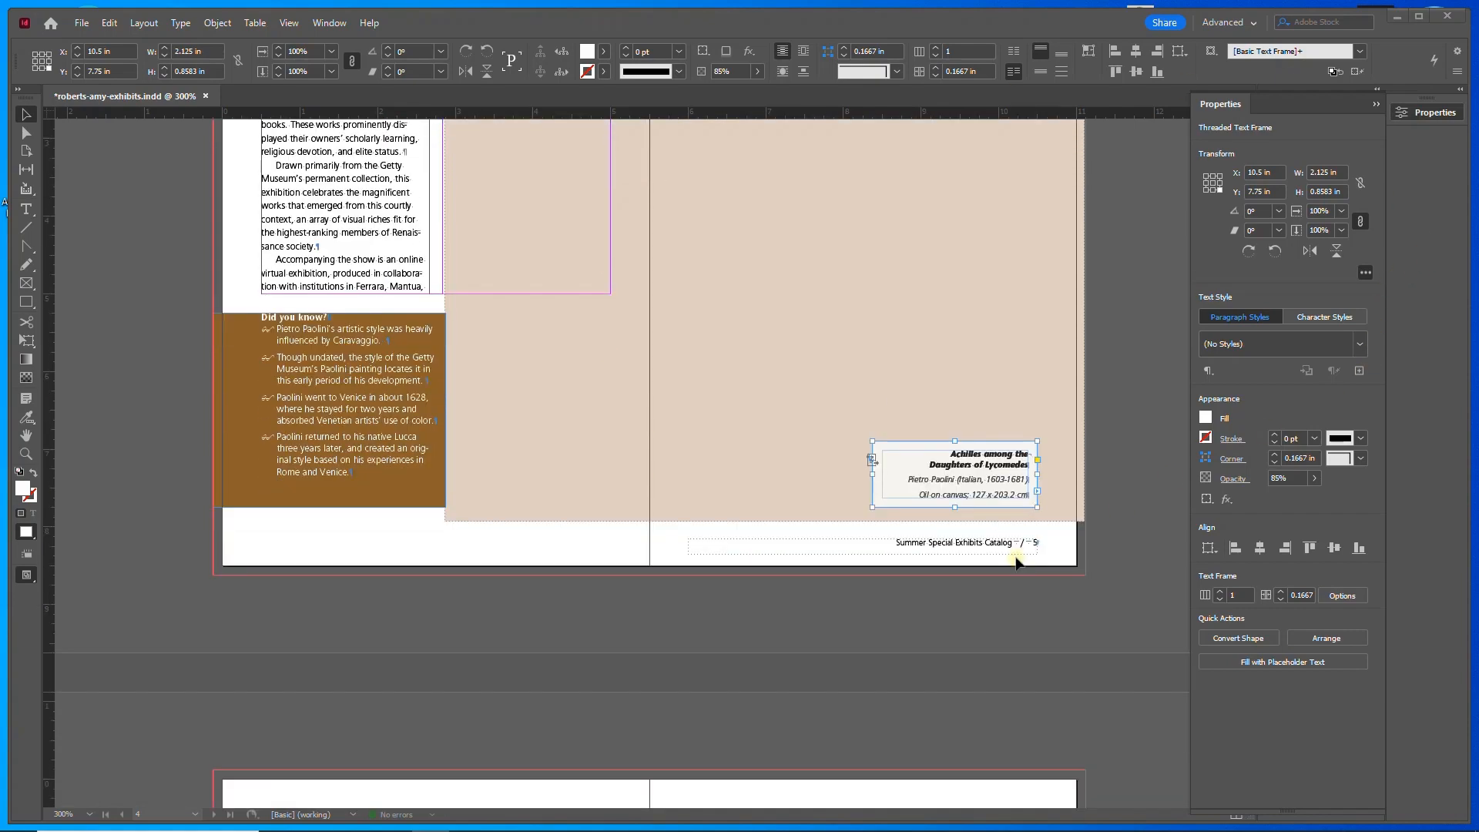
scroll(1015, 556, "down", 5)
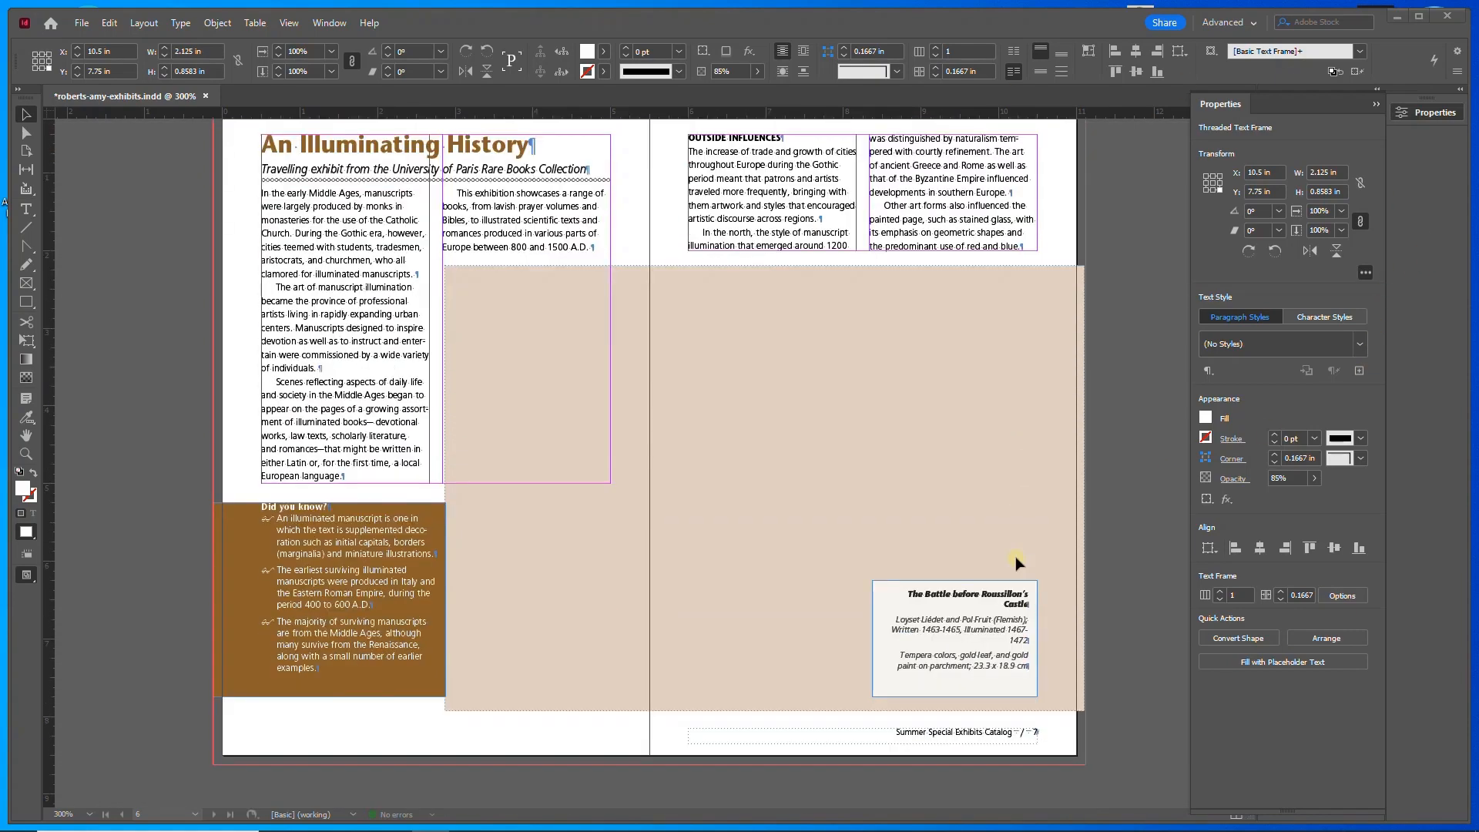
scroll(990, 619, "up", 1)
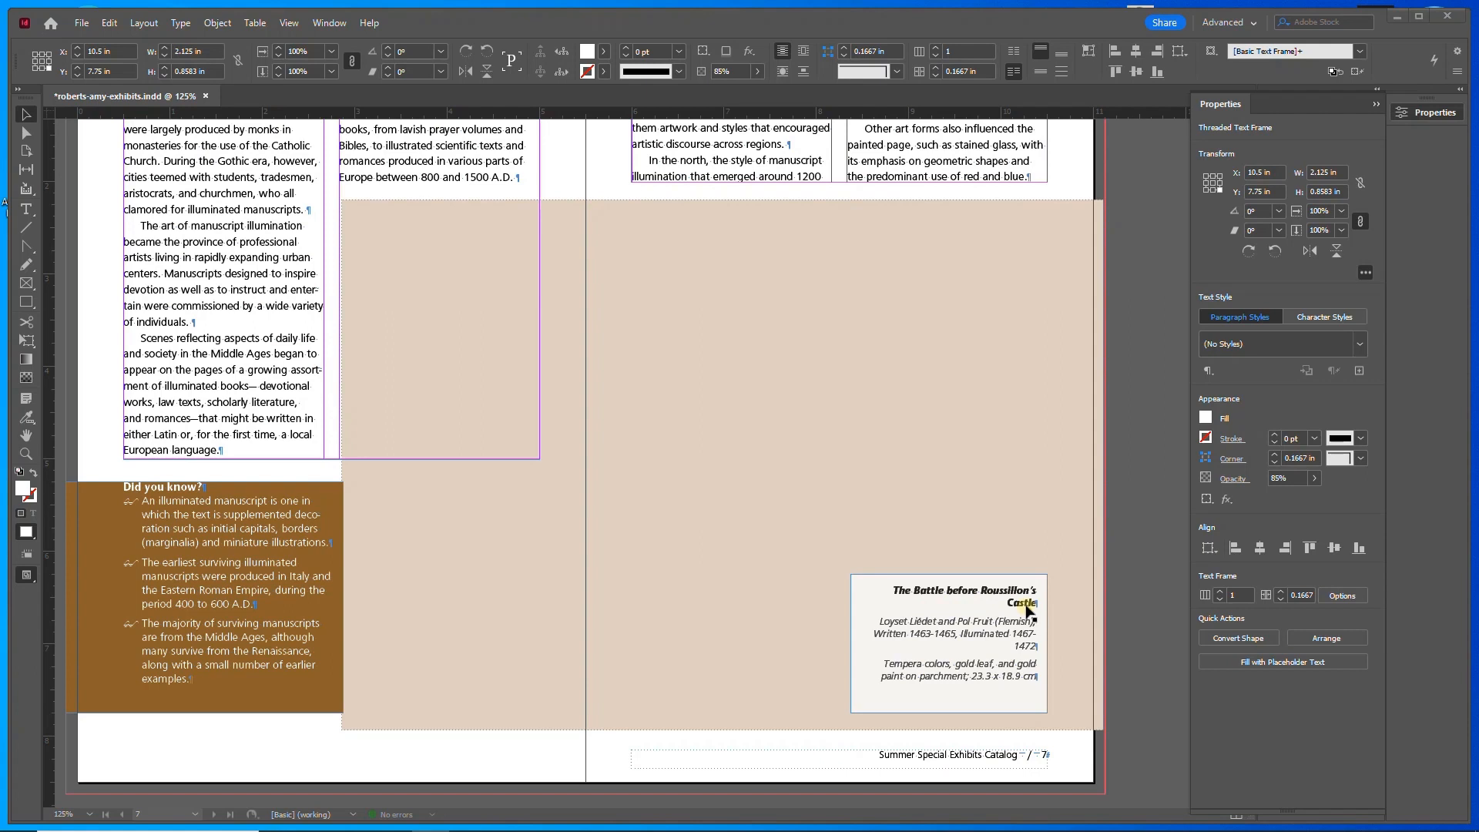
left_click(23, 209)
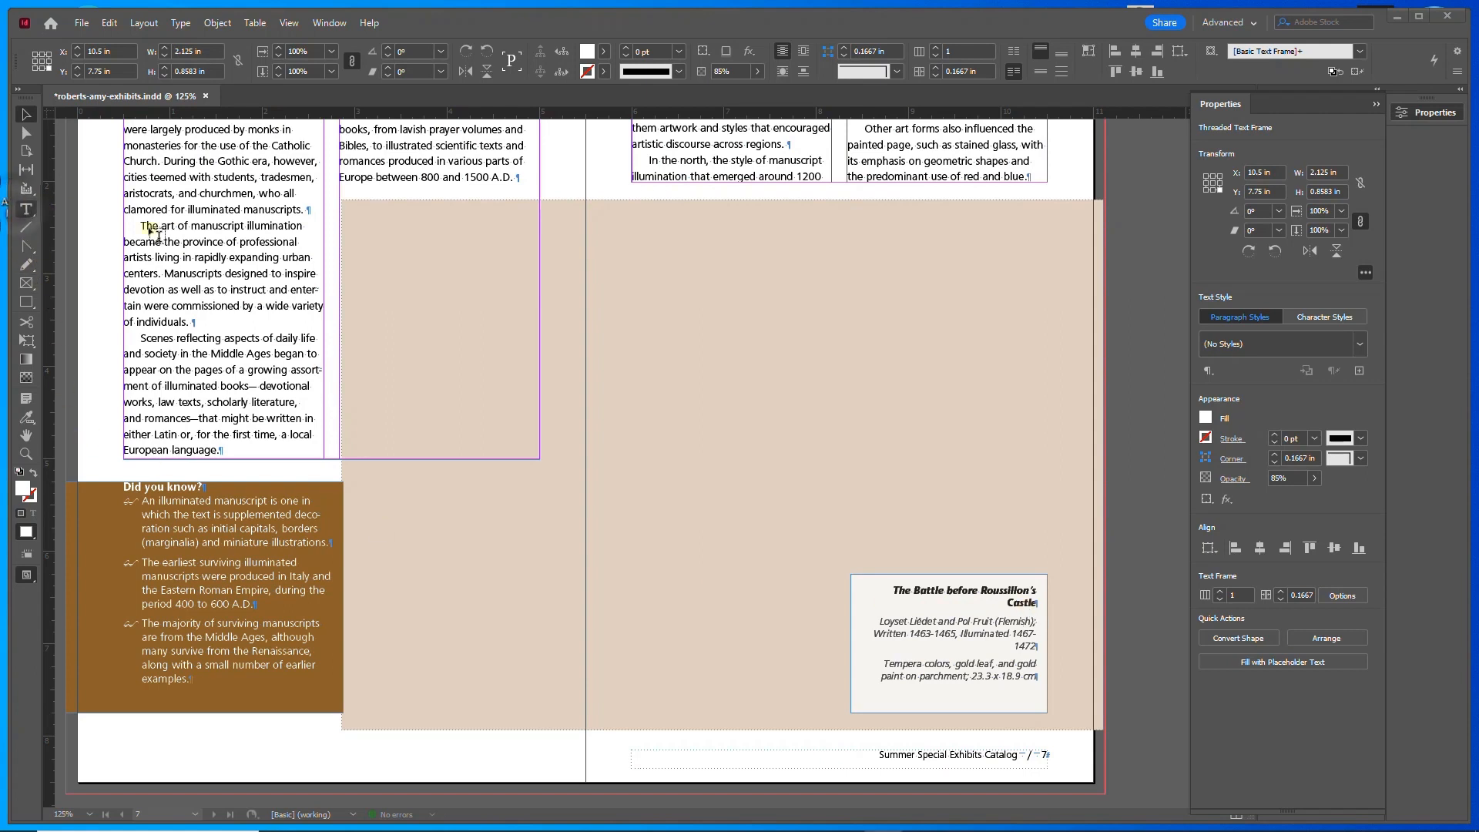
left_click(981, 590)
key("shift+Return")
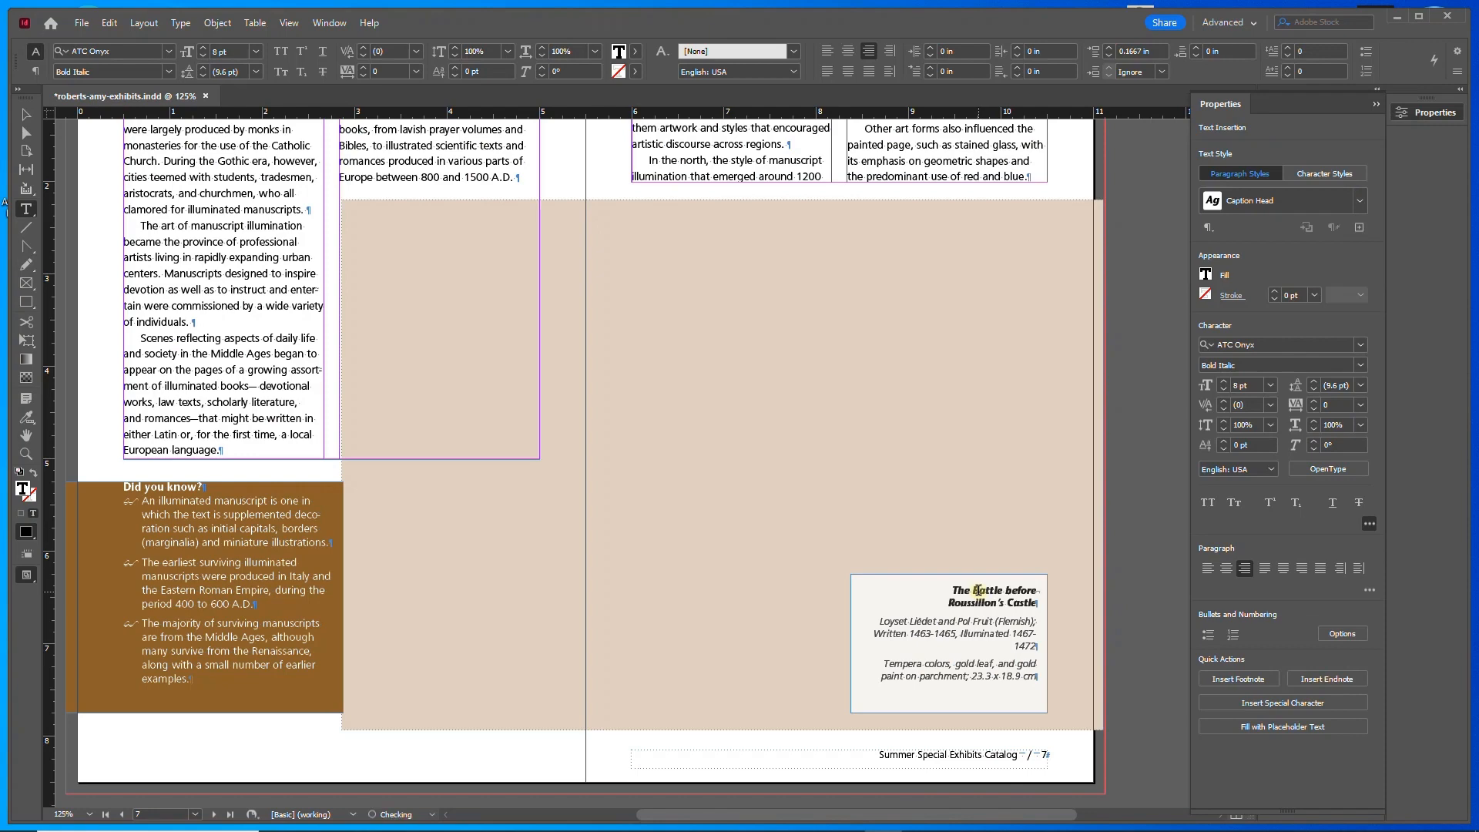
- Fit the caption frame for The Battle before Roussillon's Castle on page 7 to its content
left_click(26, 114)
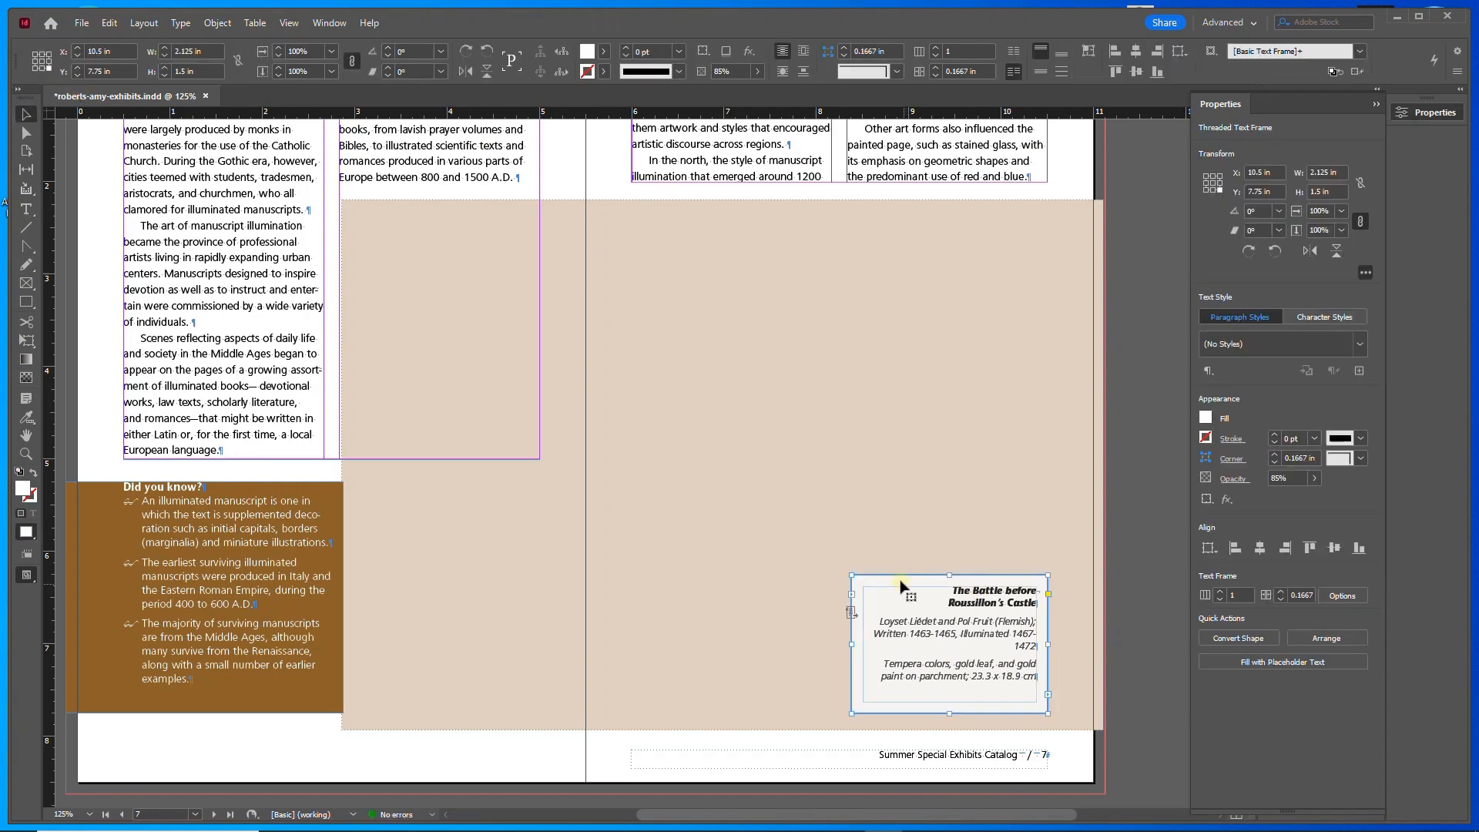
right_click(902, 579)
mouse_move(1078, 362)
left_click(1175, 362)
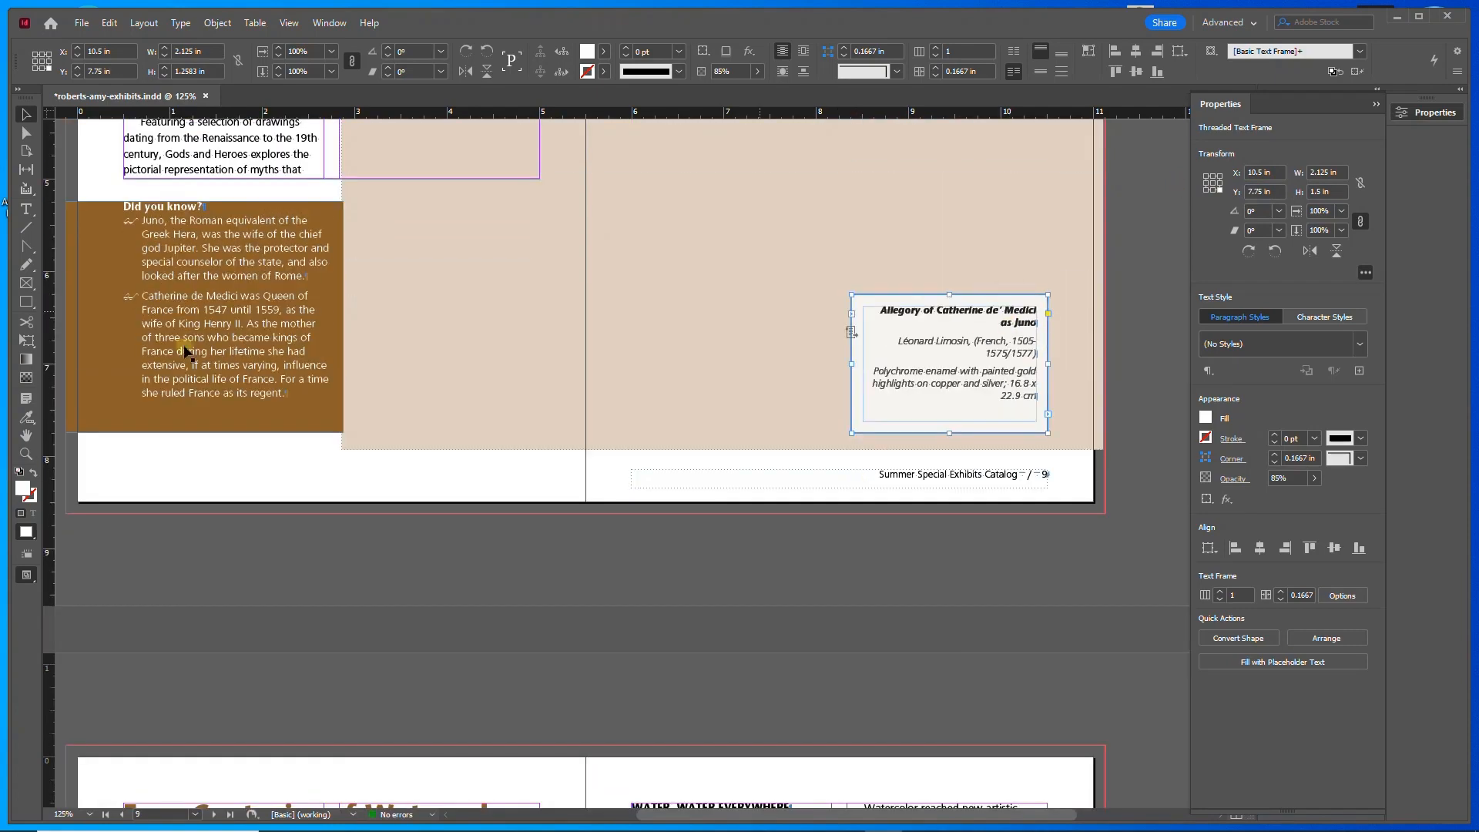
- Insert a forced line break before "Catherine" in the page 9 caption heading and fit its frame to the content
key("t")
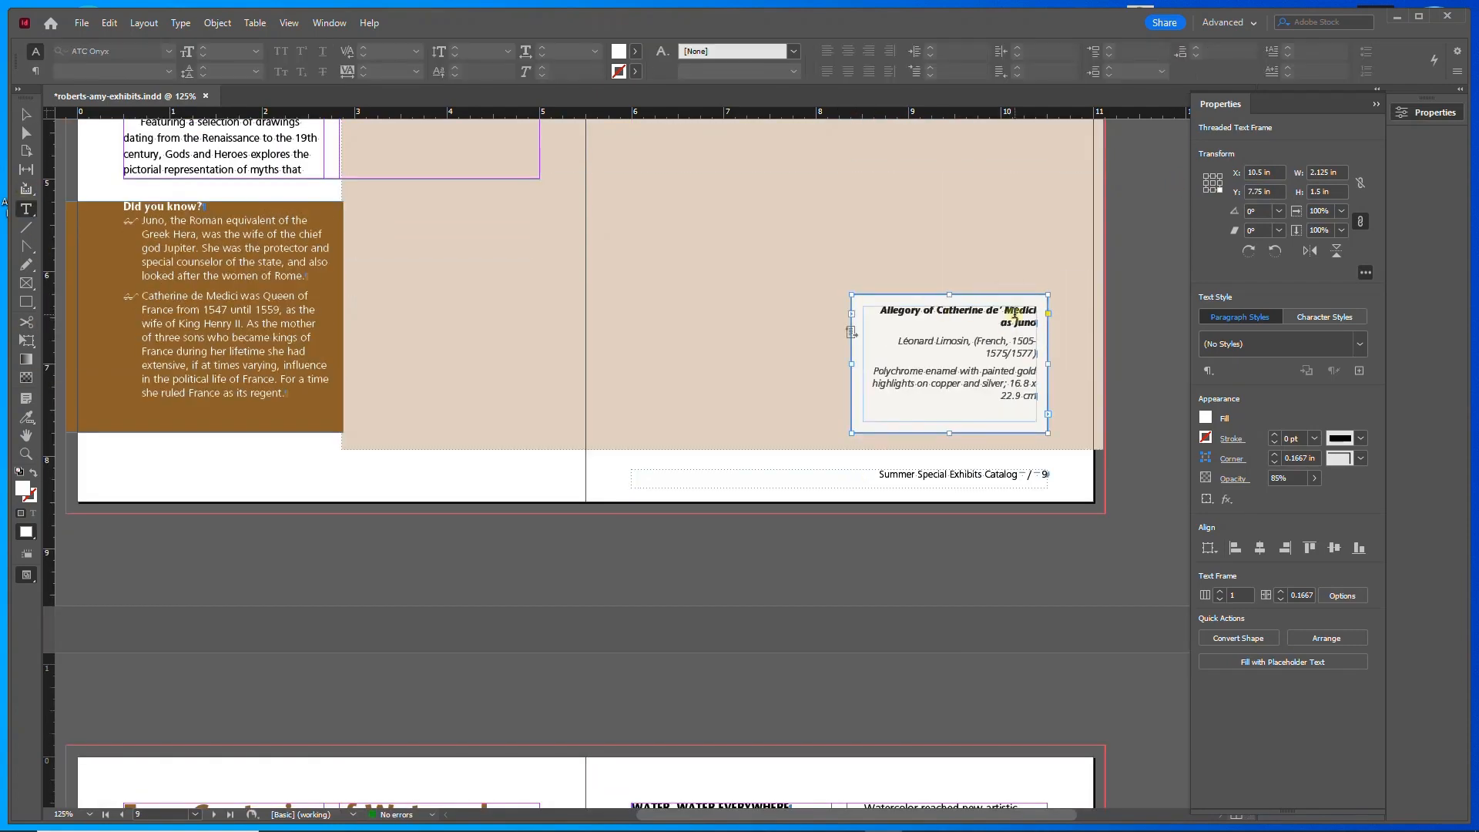
left_click(935, 312)
key("shift+Return")
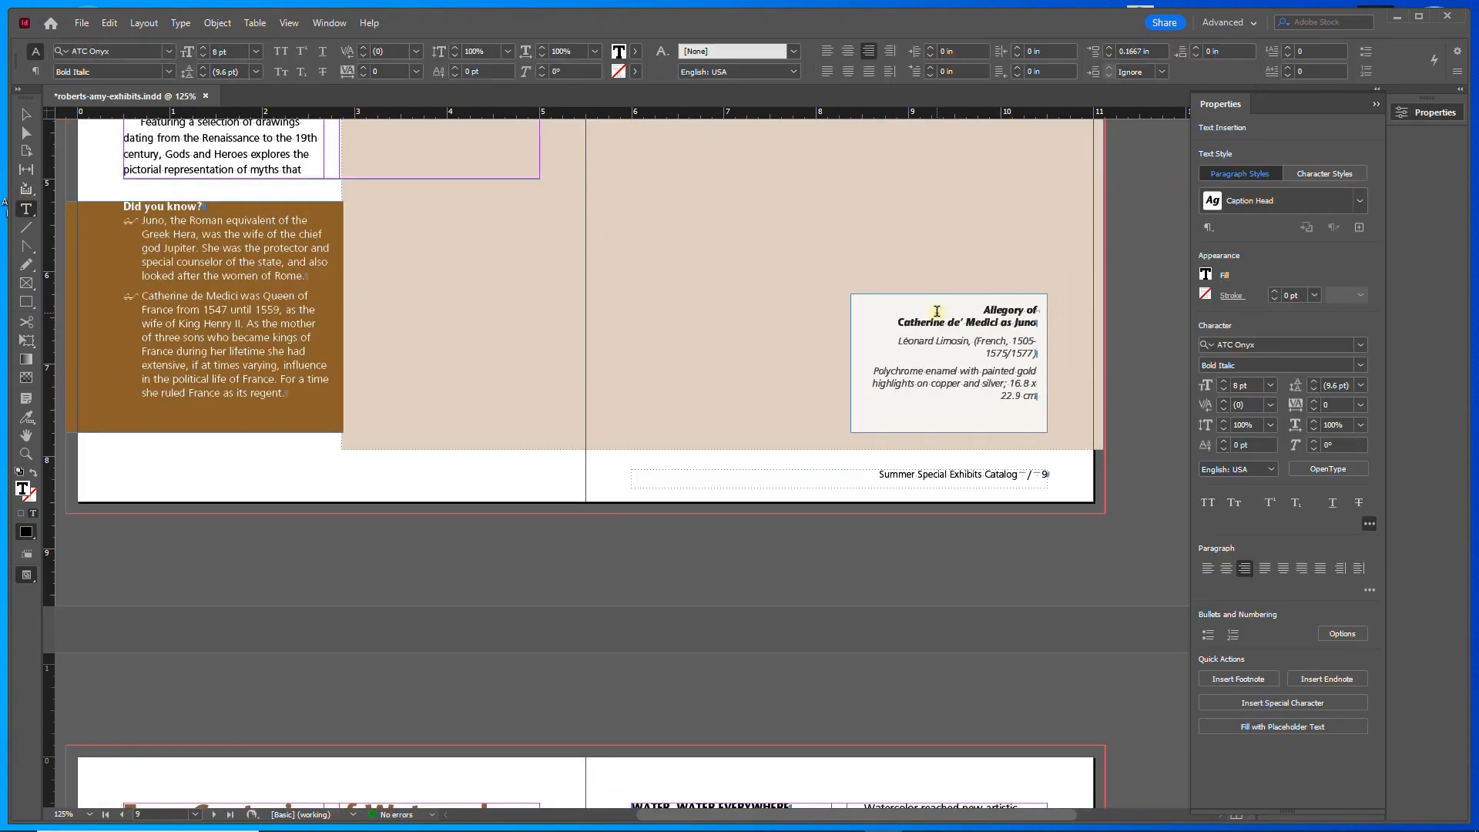
left_click(25, 114)
right_click(930, 299)
mouse_move(1078, 613)
left_click(1220, 614)
- Fit the Village of Matucana caption frame on page 11 and the Heraldic Panel caption frame on page 13 to their content
scroll(863, 479, "up", 1)
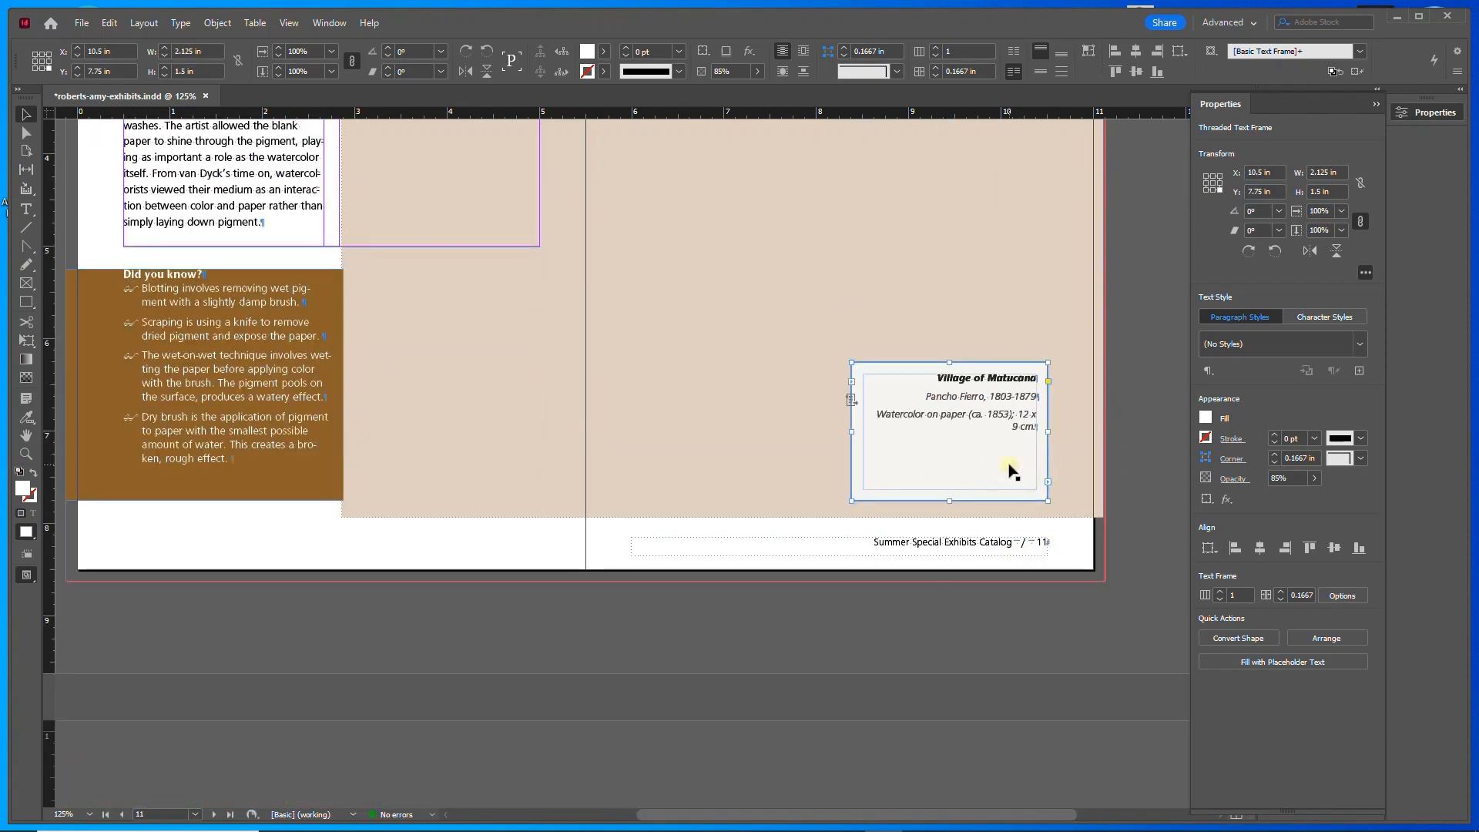
right_click(1010, 469)
left_click(1302, 665)
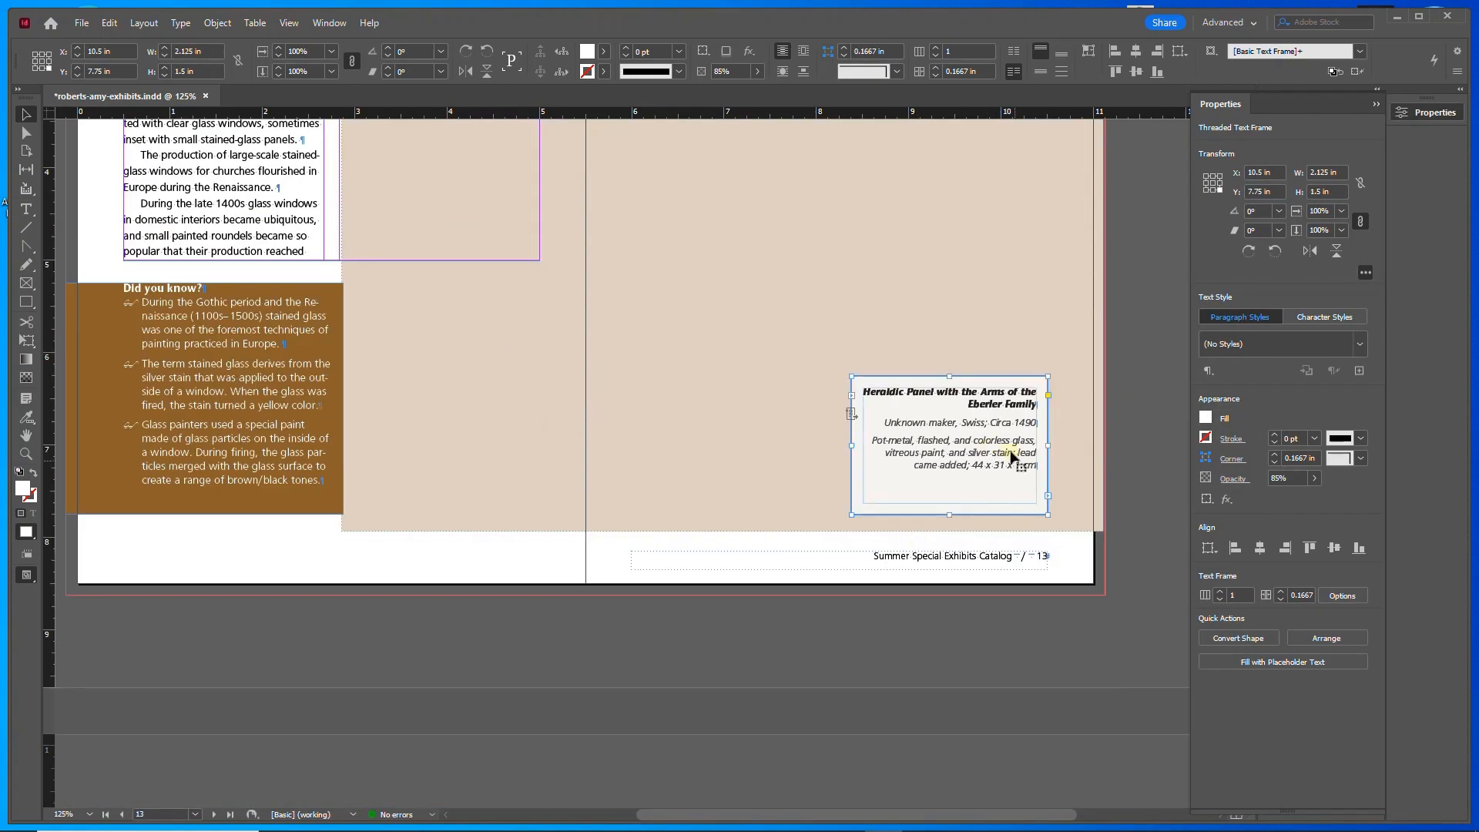
right_click(1012, 456)
left_click(1302, 651)
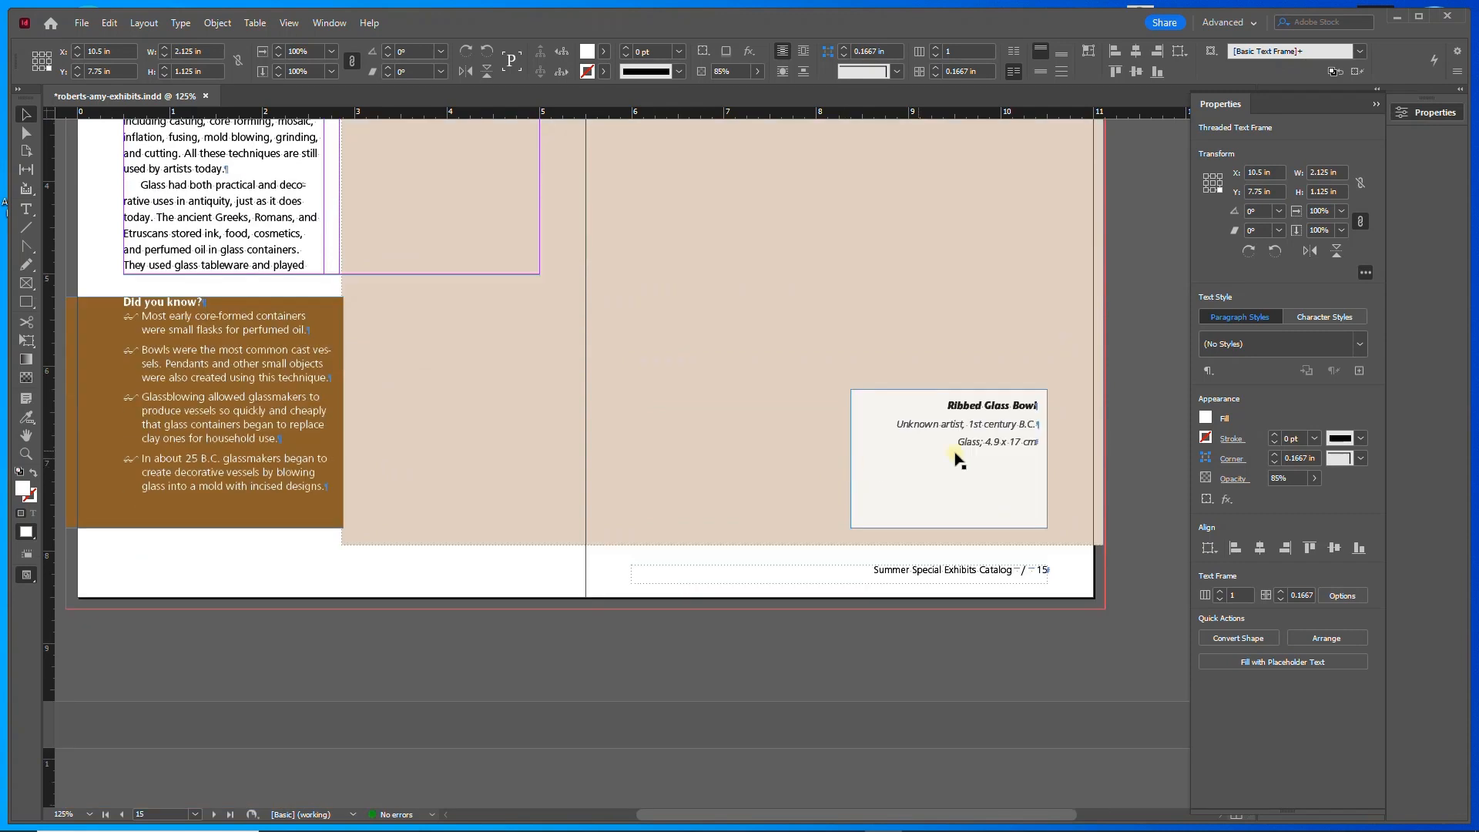
- Fit the Ribbed Glass Bowl caption frame on page 15 to its content
right_click(958, 460)
left_click(1294, 608)
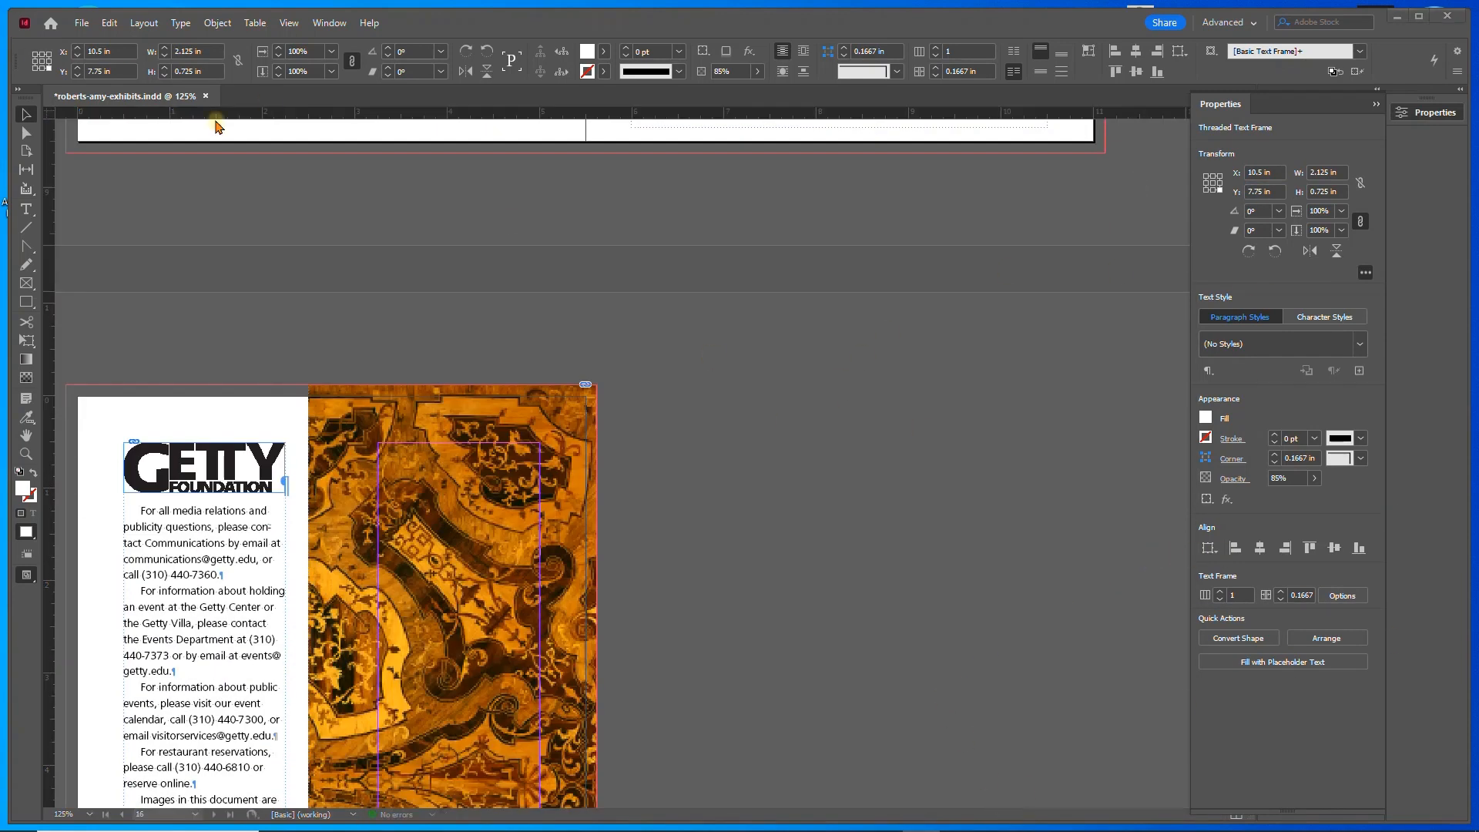
scroll(831, 530, "down", 6)
scroll(828, 531, "up", 4)
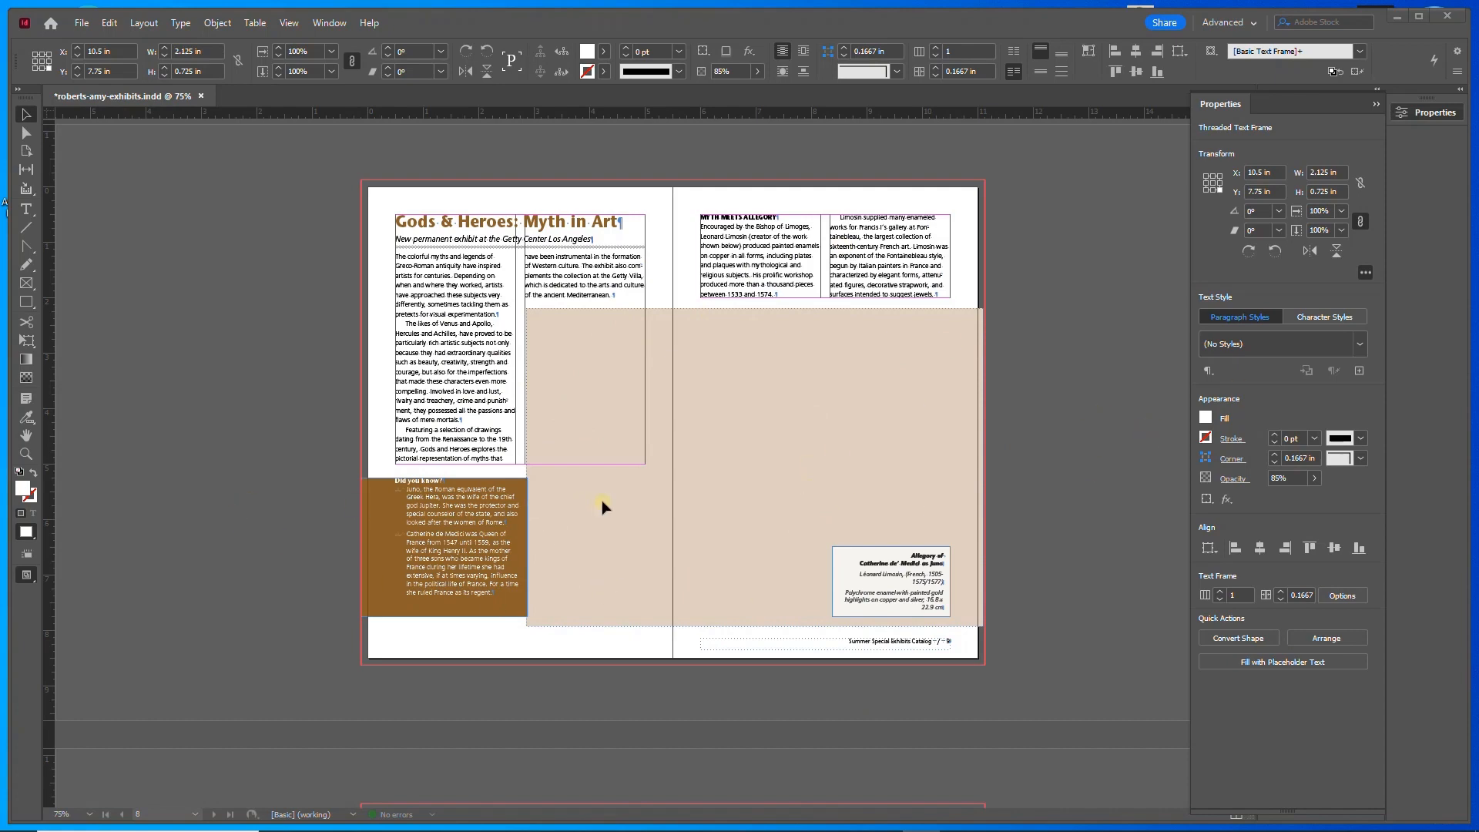
scroll(602, 501, "down", 3)
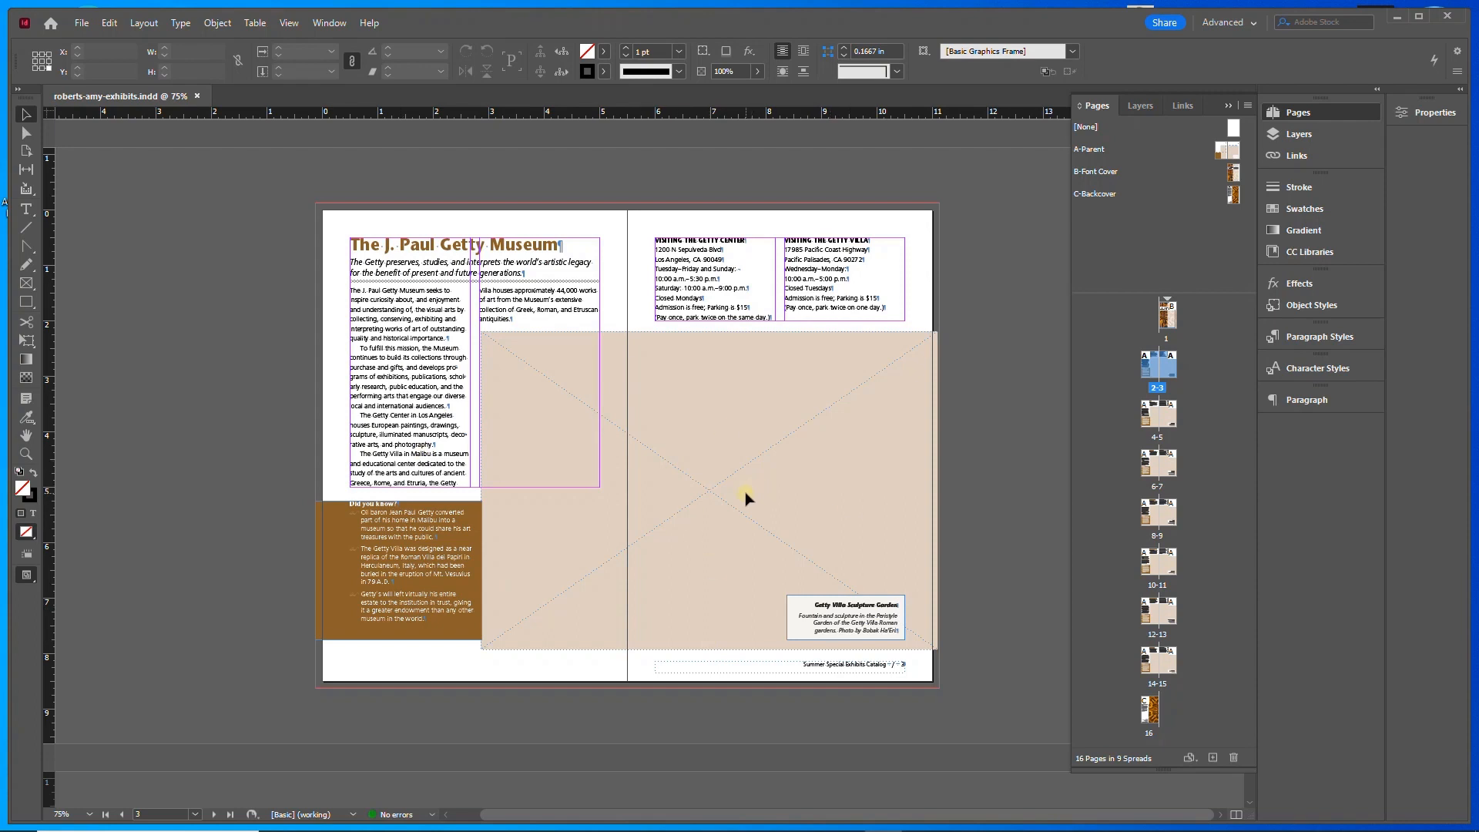
- Display the list of files linked in the document
left_click(1294, 157)
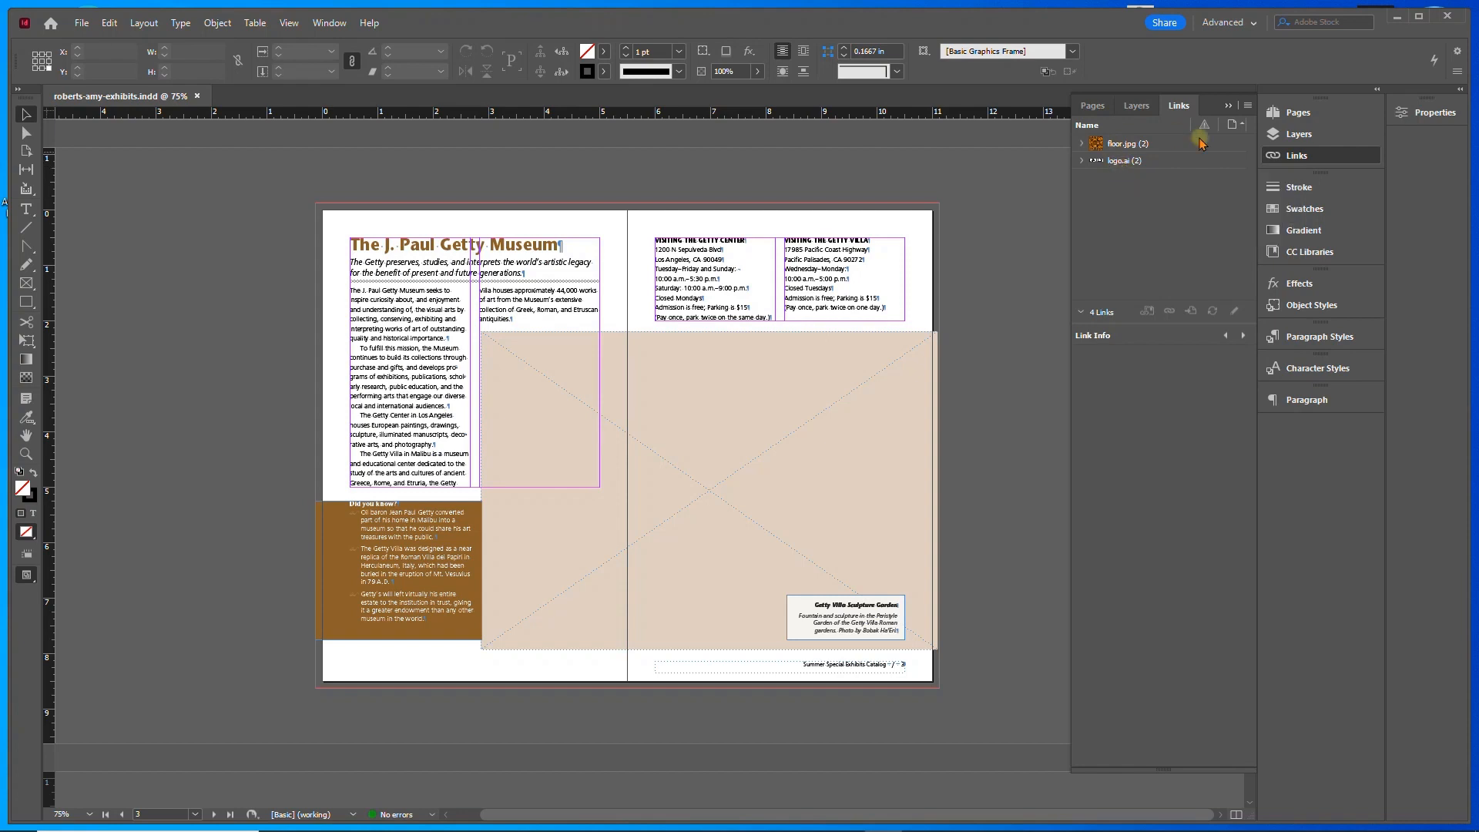
left_click(1294, 156)
left_click(1295, 157)
- Load achilles.jpg, battle.jpg, bowl.jpg, herald.jpg, juno.jpg, villa.jpg and watercolor.jpg from the Links folder for placing
left_click(81, 23)
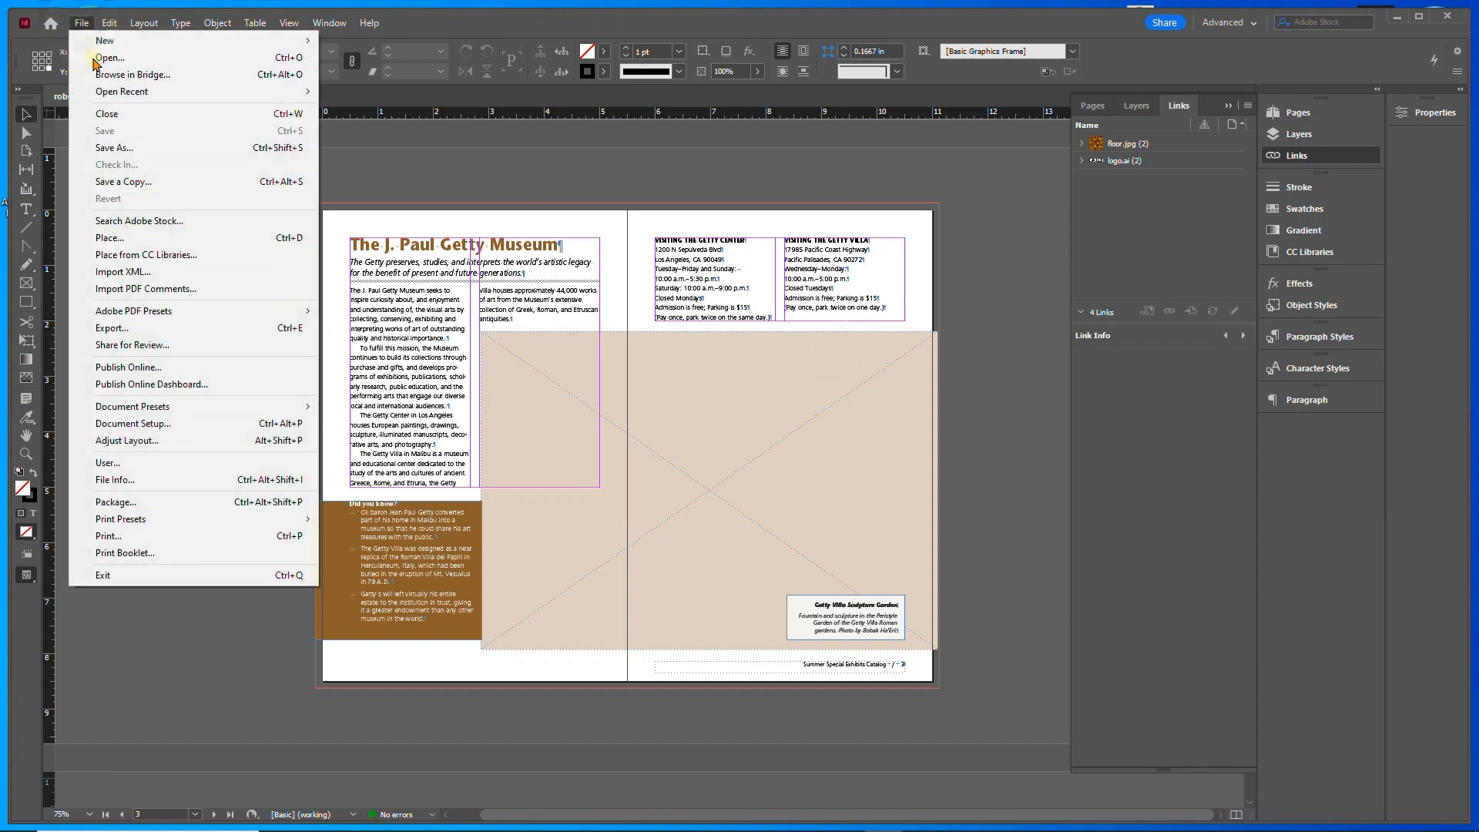
left_click(114, 240)
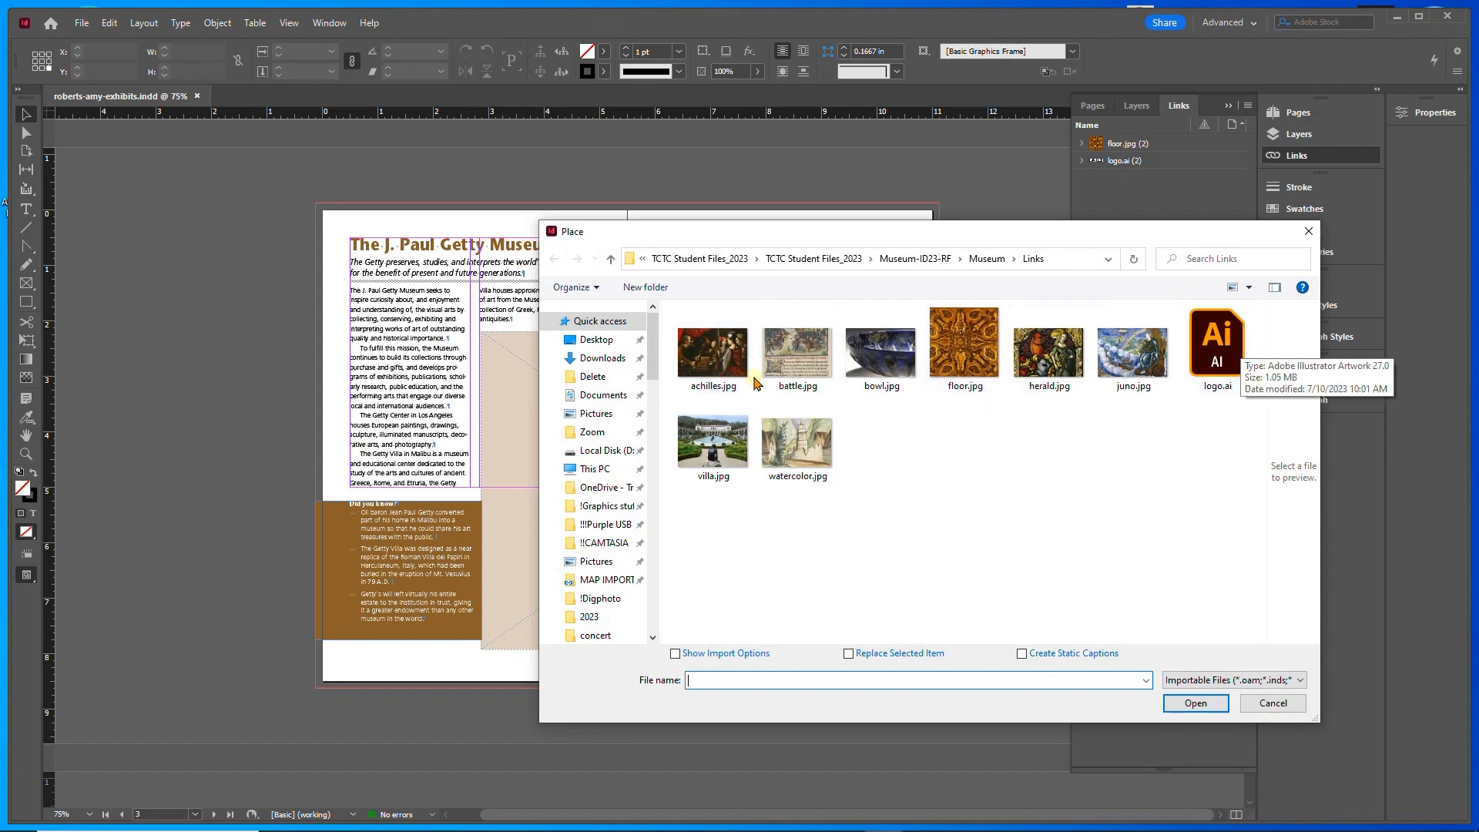
left_click(703, 362)
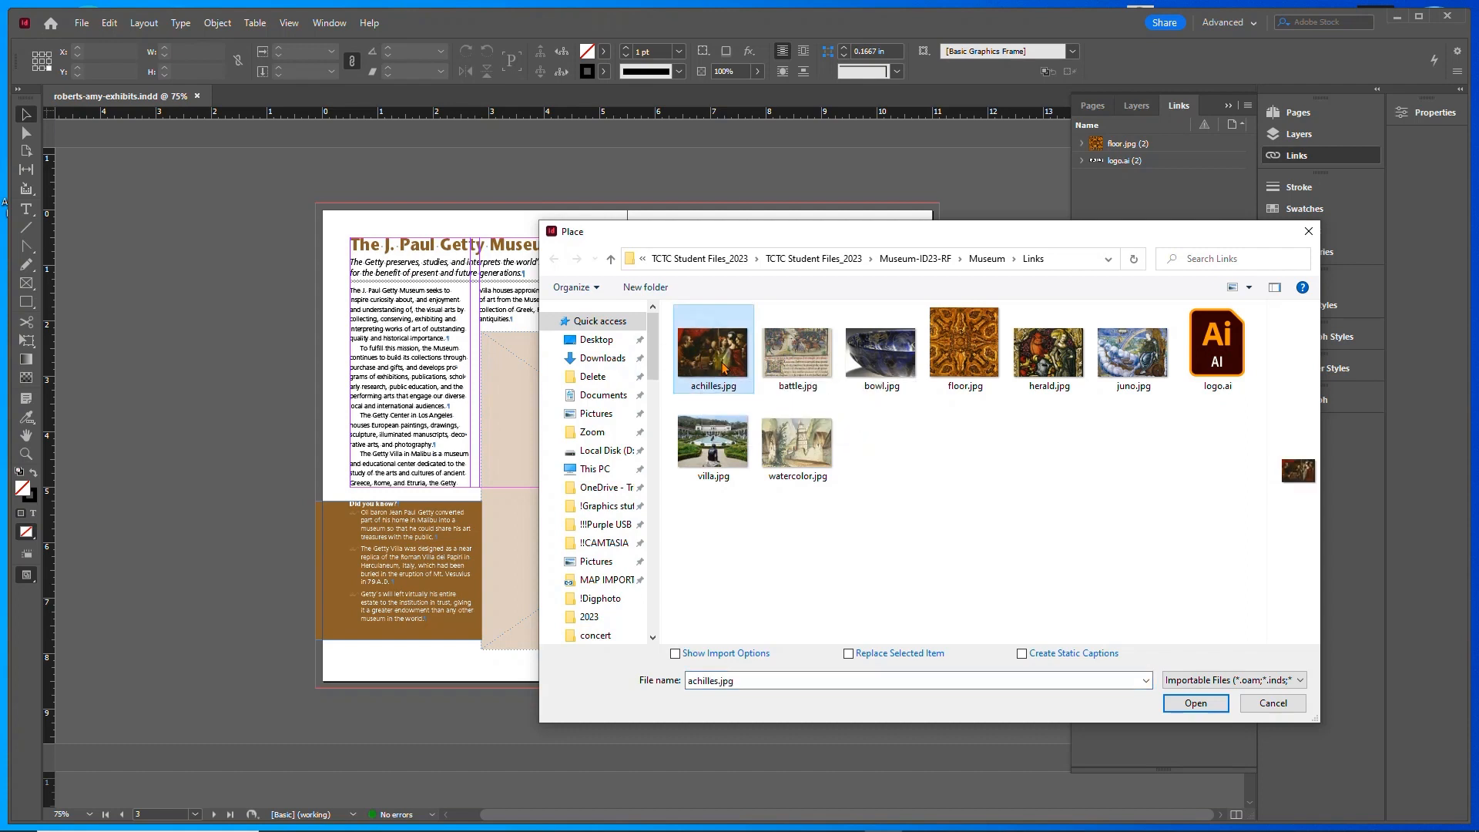
left_click(797, 348, "ctrl")
left_click(881, 350, "ctrl")
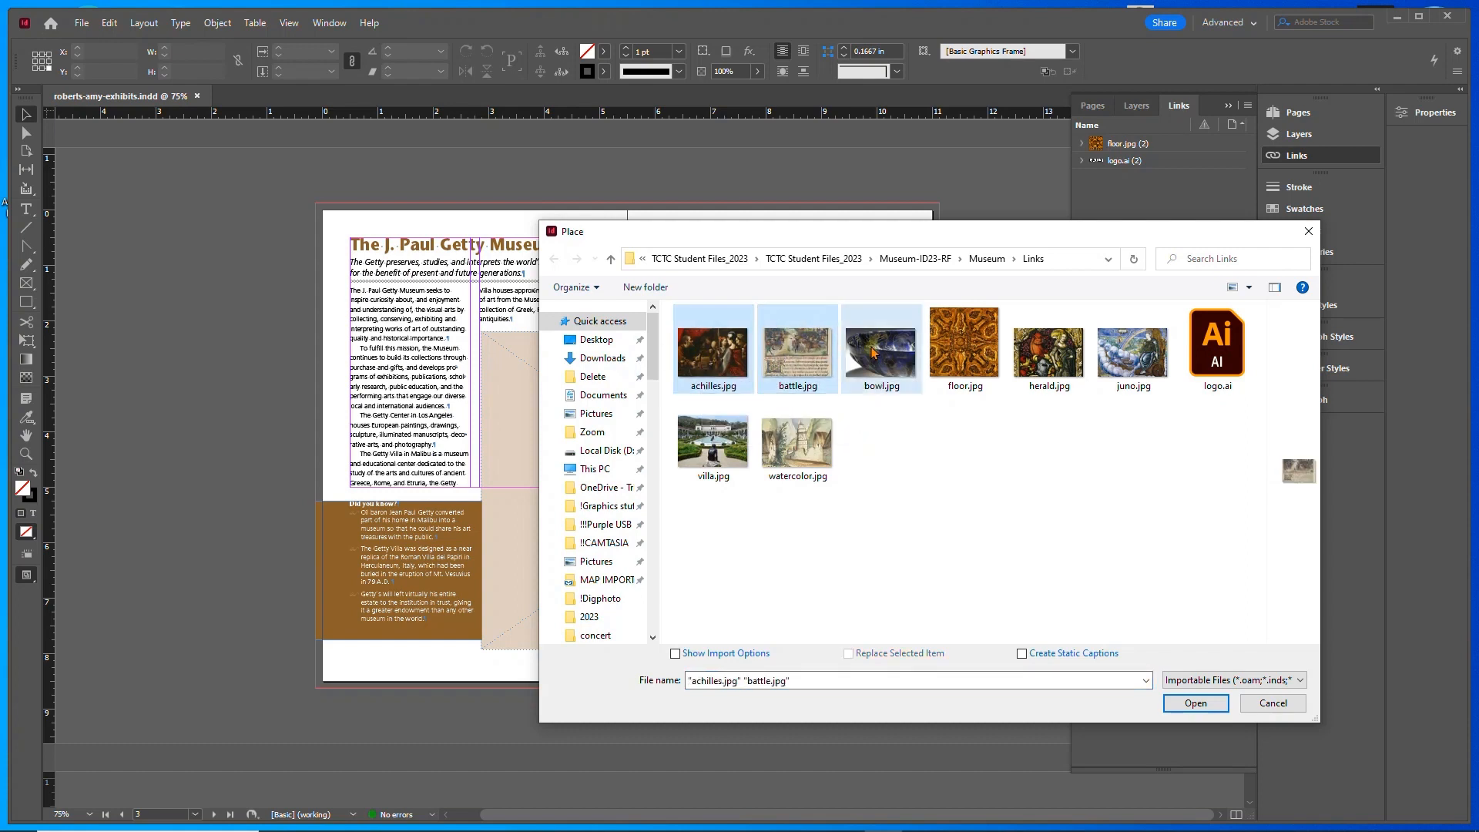
left_click(1049, 351, "ctrl")
left_click(1129, 366, "ctrl")
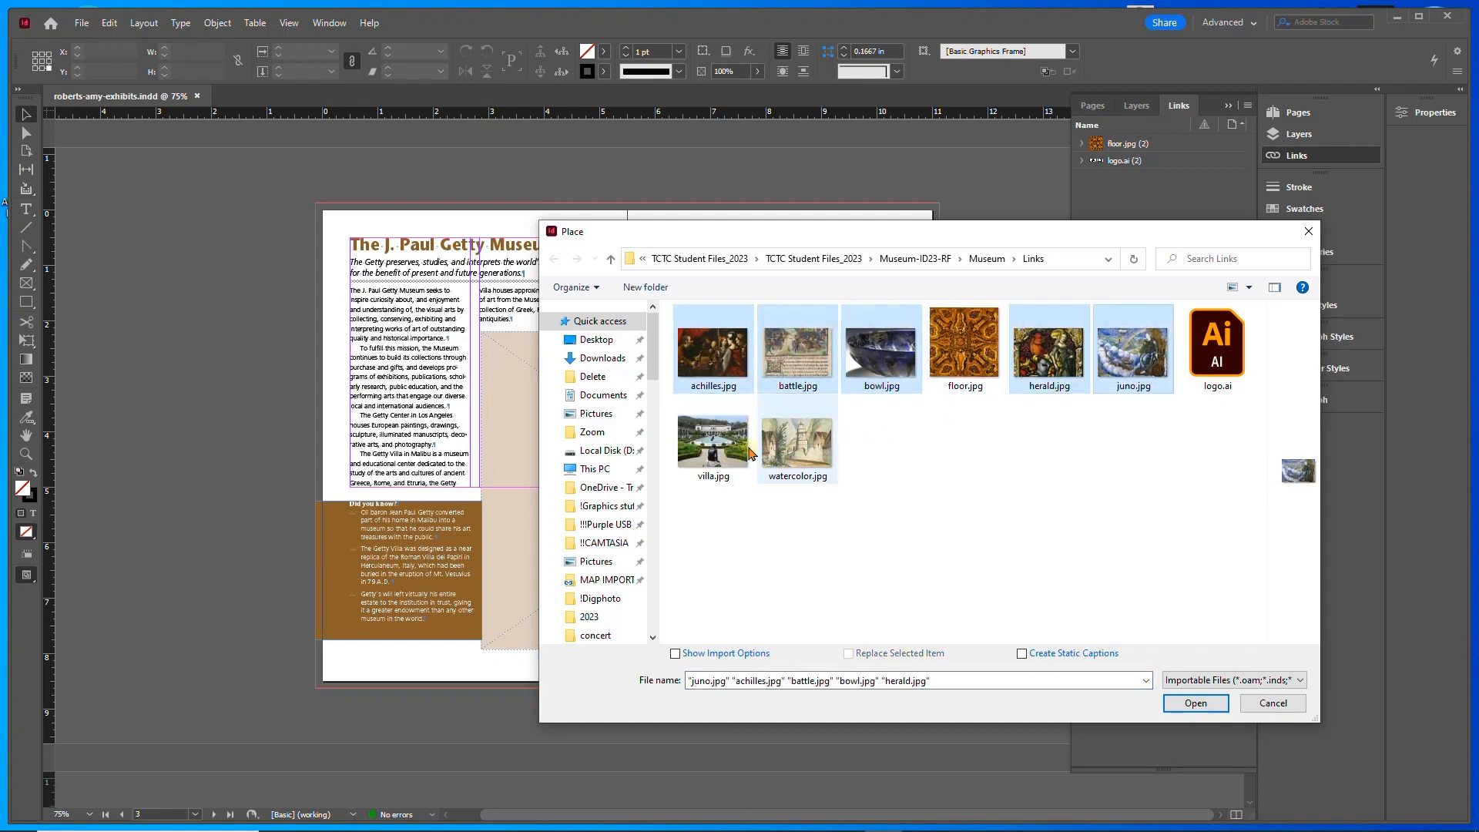
left_click(713, 443, "ctrl")
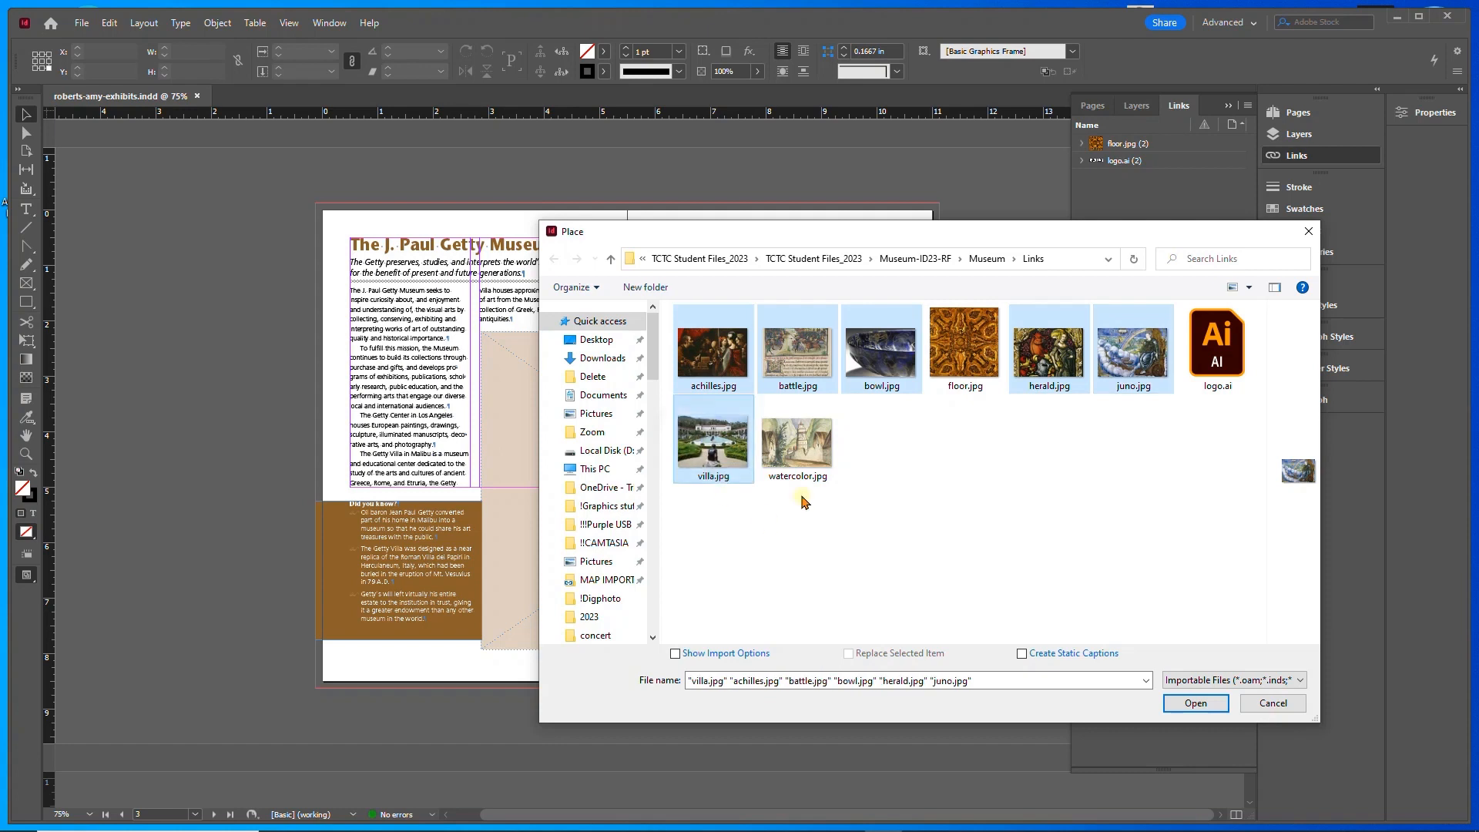
left_click(801, 443, "ctrl")
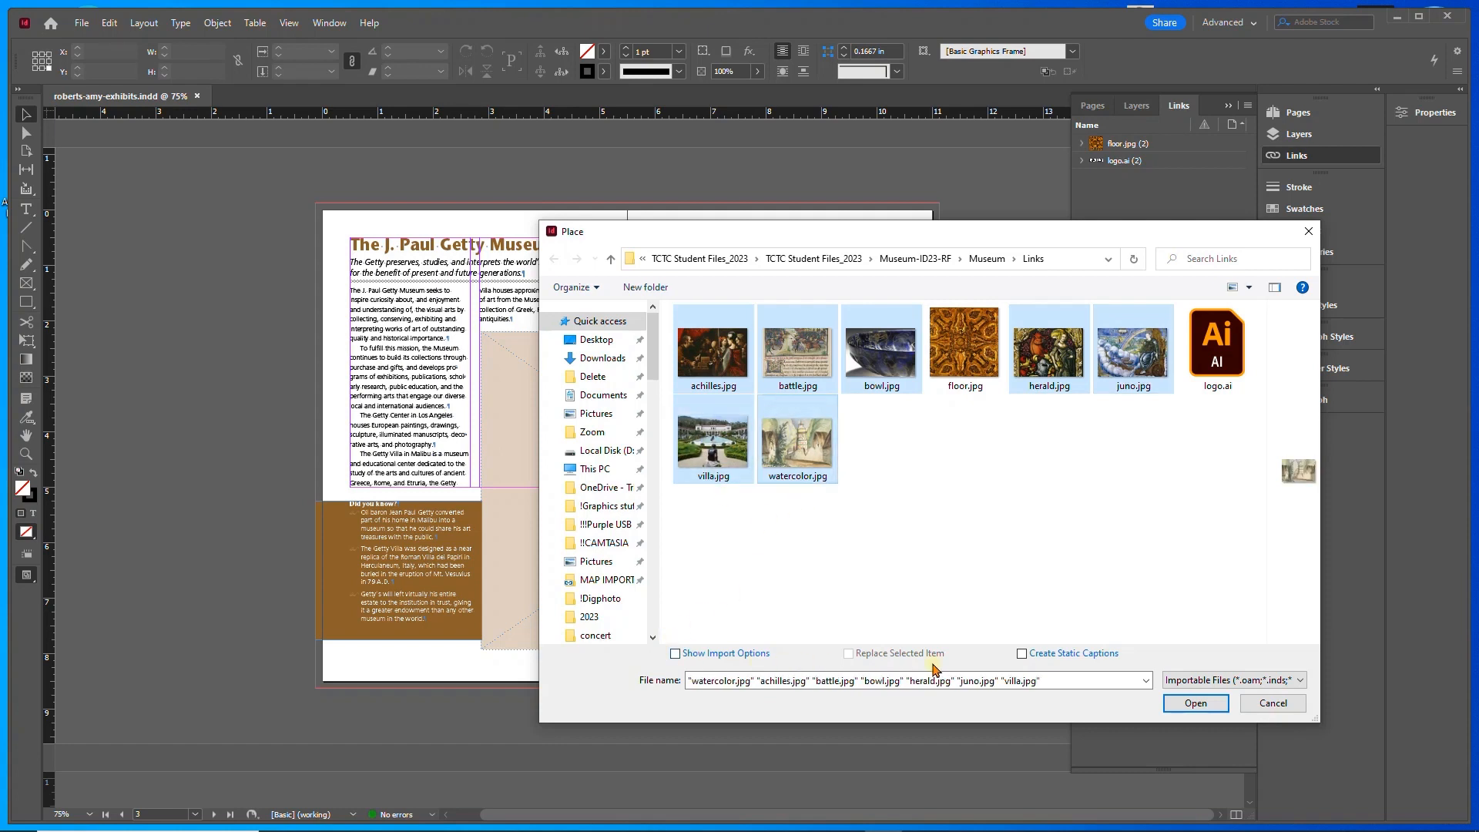
left_click(1196, 704)
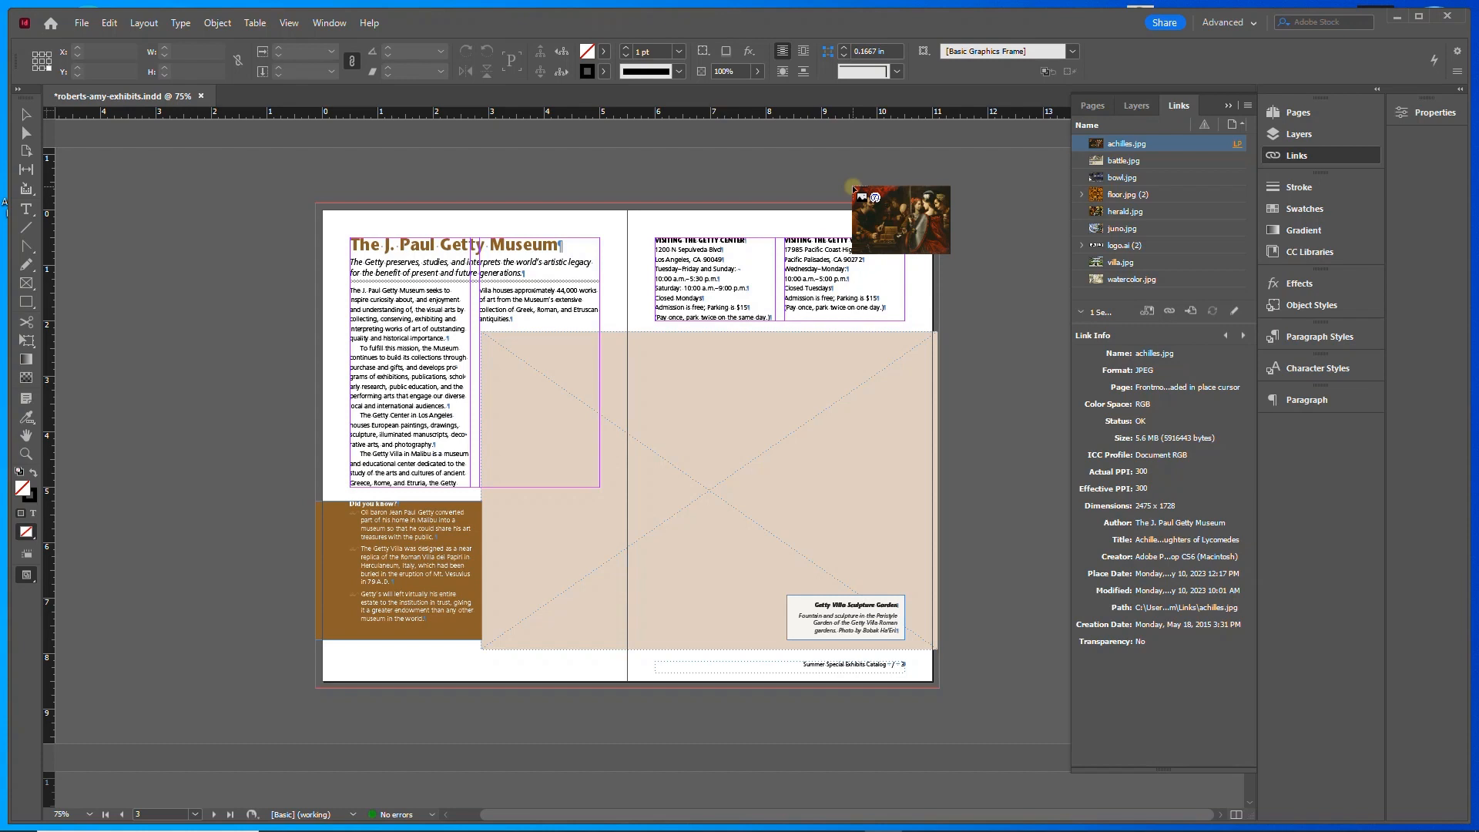
- Cycle the loaded images to villa.jpg and place it at the upper-left corner of the image placeholder on pages 2-3
key("Right")
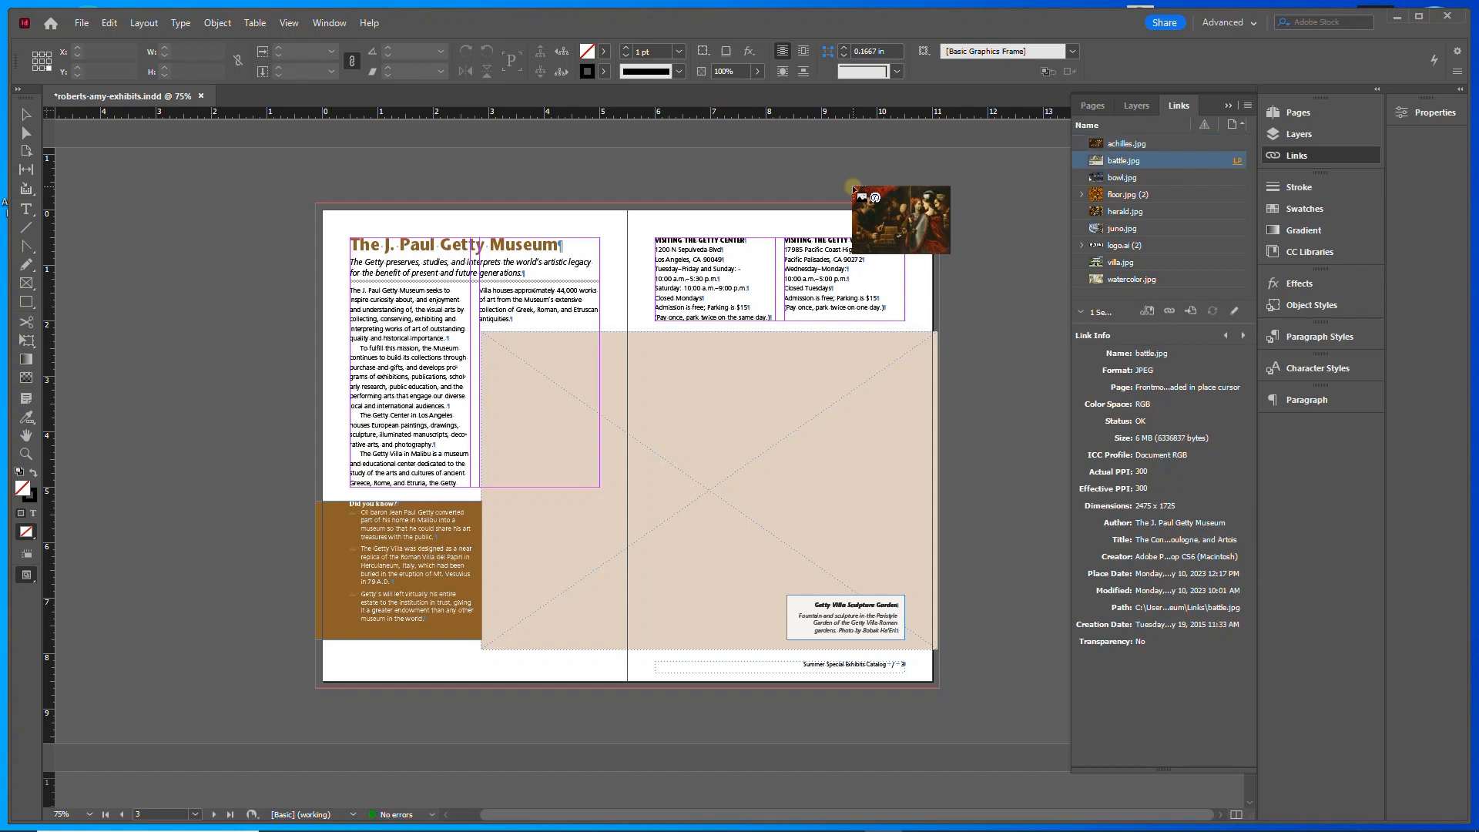
key("Right")
key("Right")
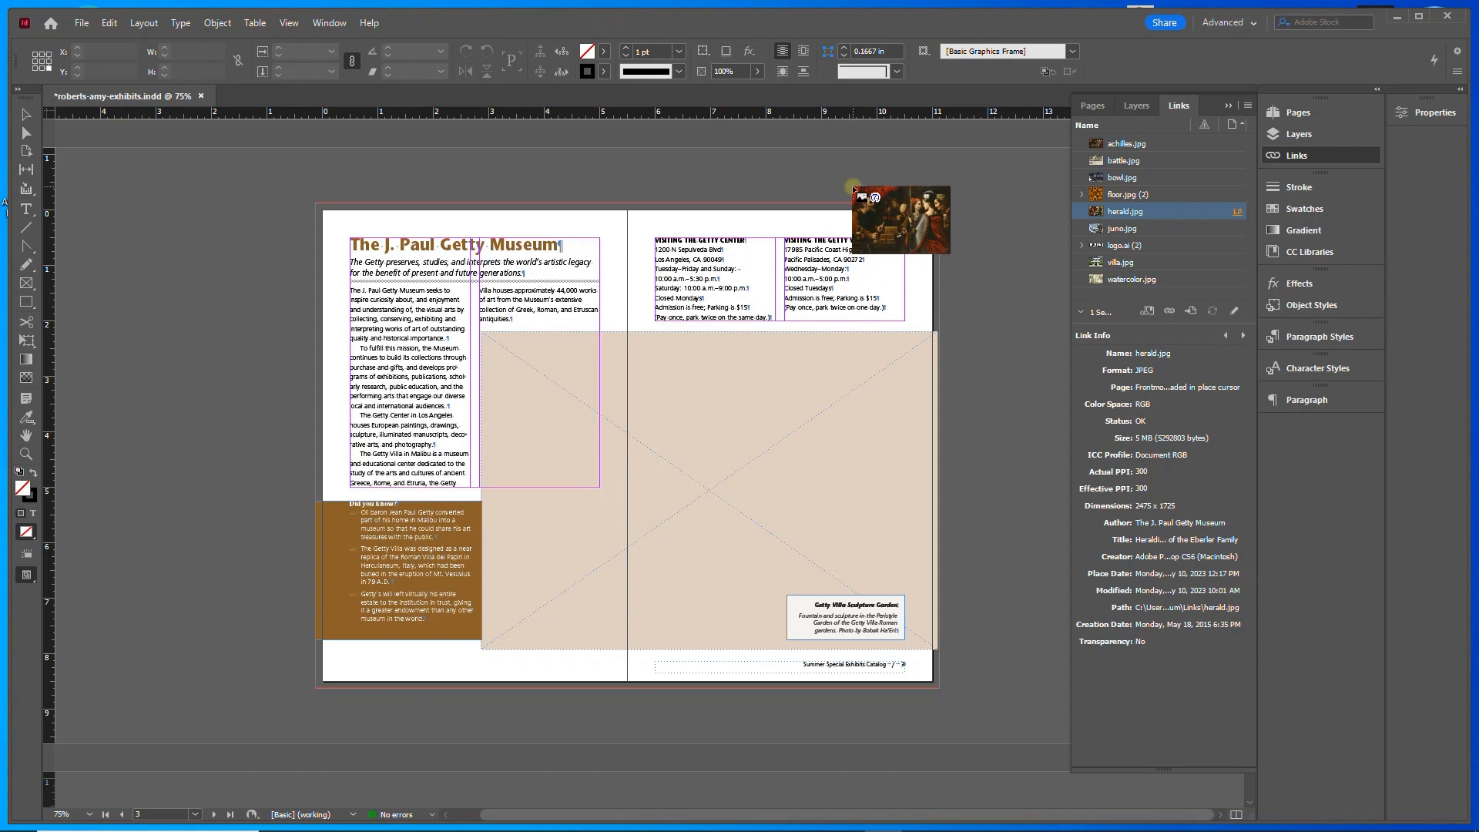
key("Right")
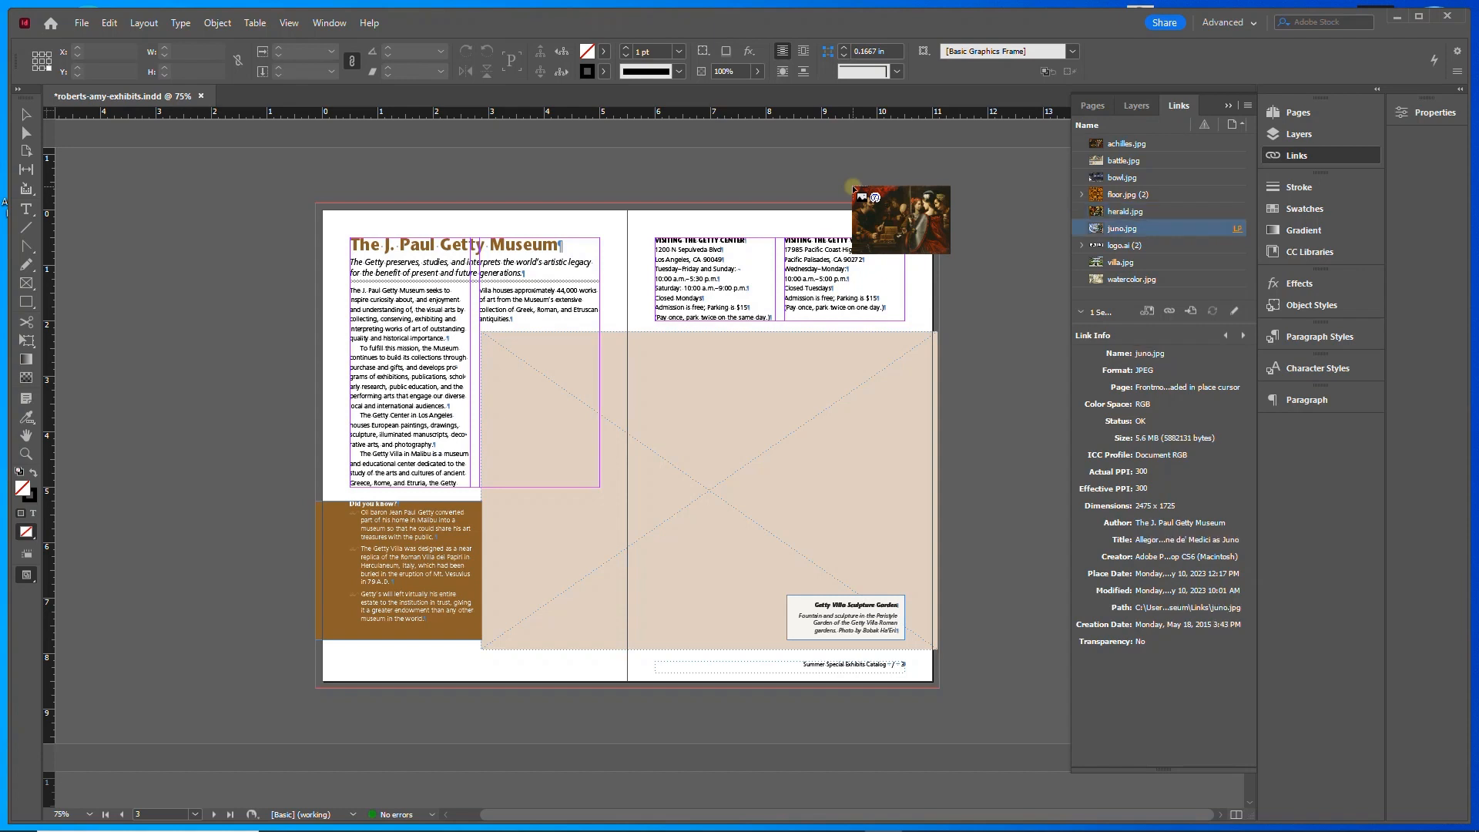
key("Right")
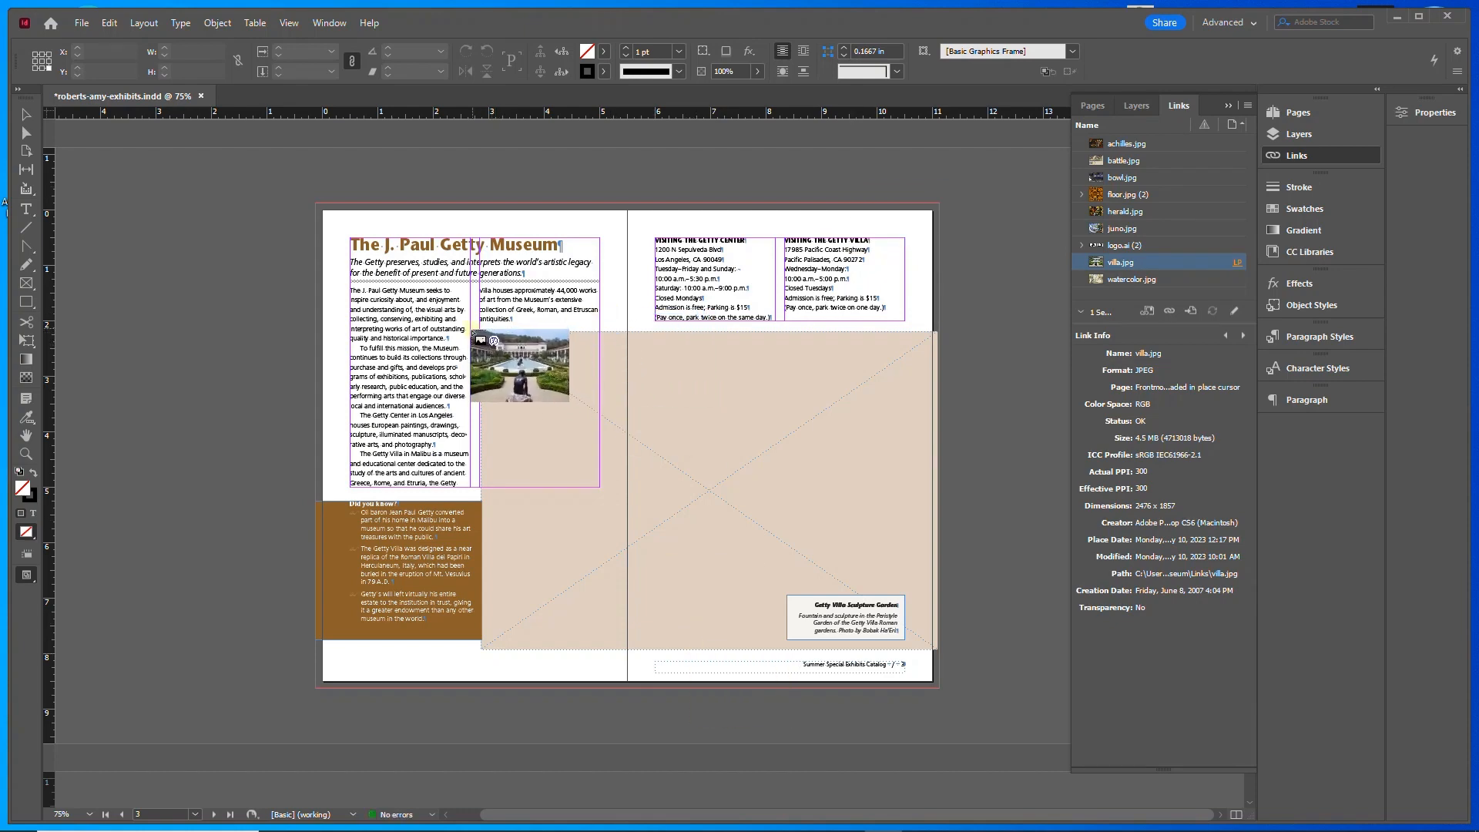
left_click(483, 335)
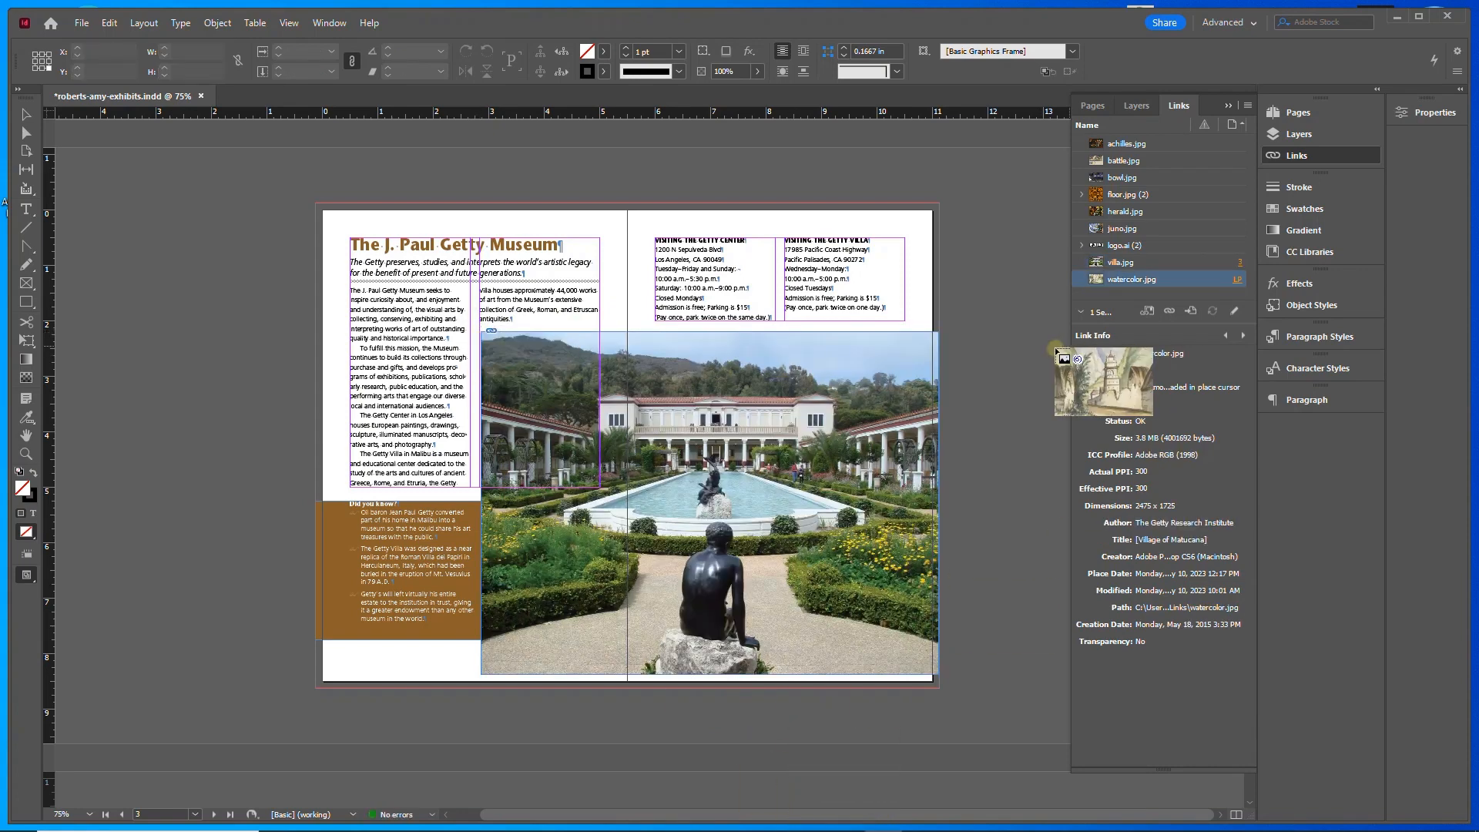
- Cycle the loaded images to achilles.jpg and place it at the placeholder's upper-left corner on The Italian Masters spread, pages 4-5
scroll(988, 408, "down", 7)
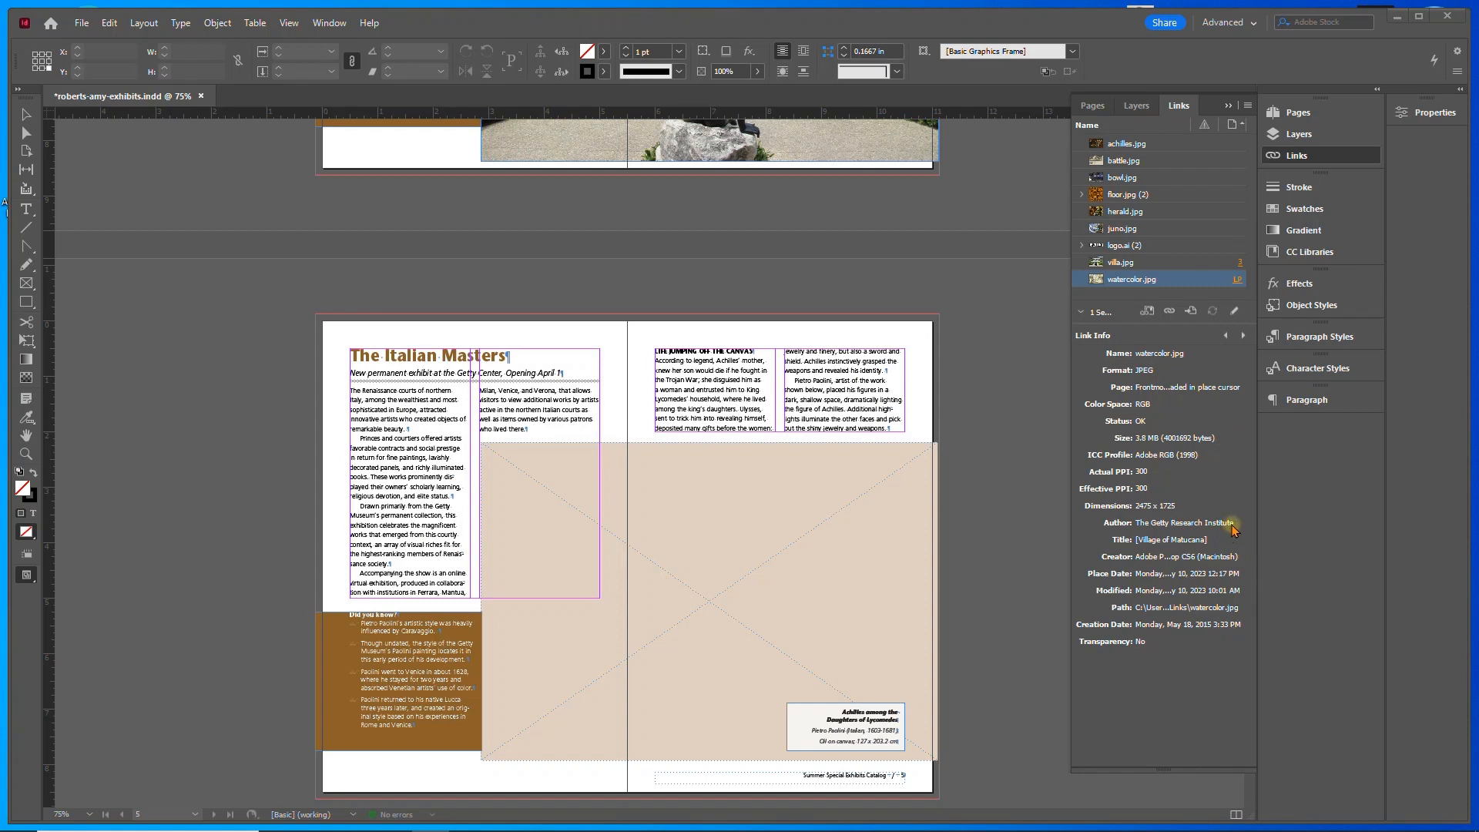
left_click(1040, 26)
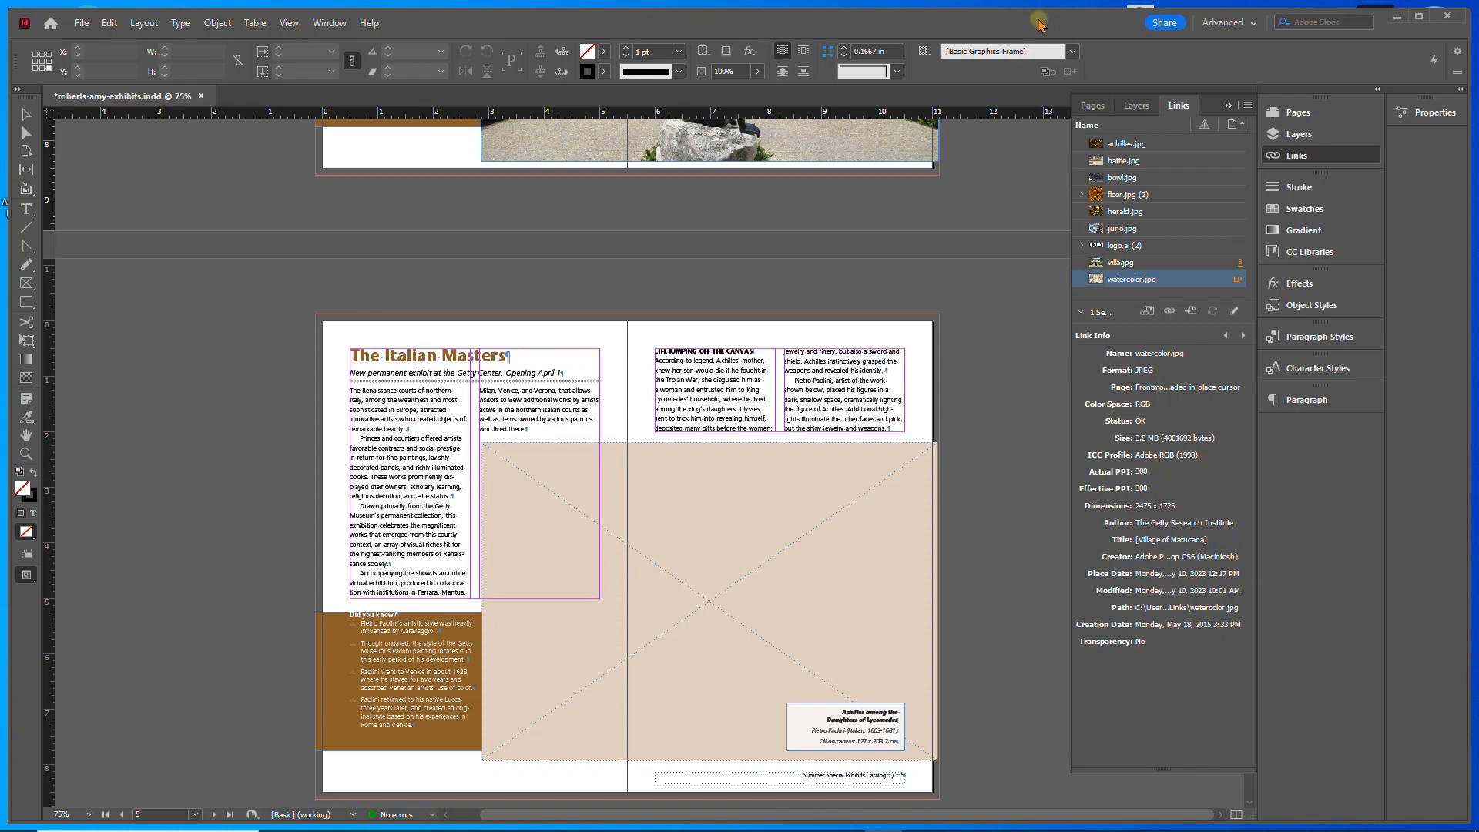
key("Up")
key("Up")
key("Up")
key("Up")
key("Up")
key("Up")
key("Up")
key("Up")
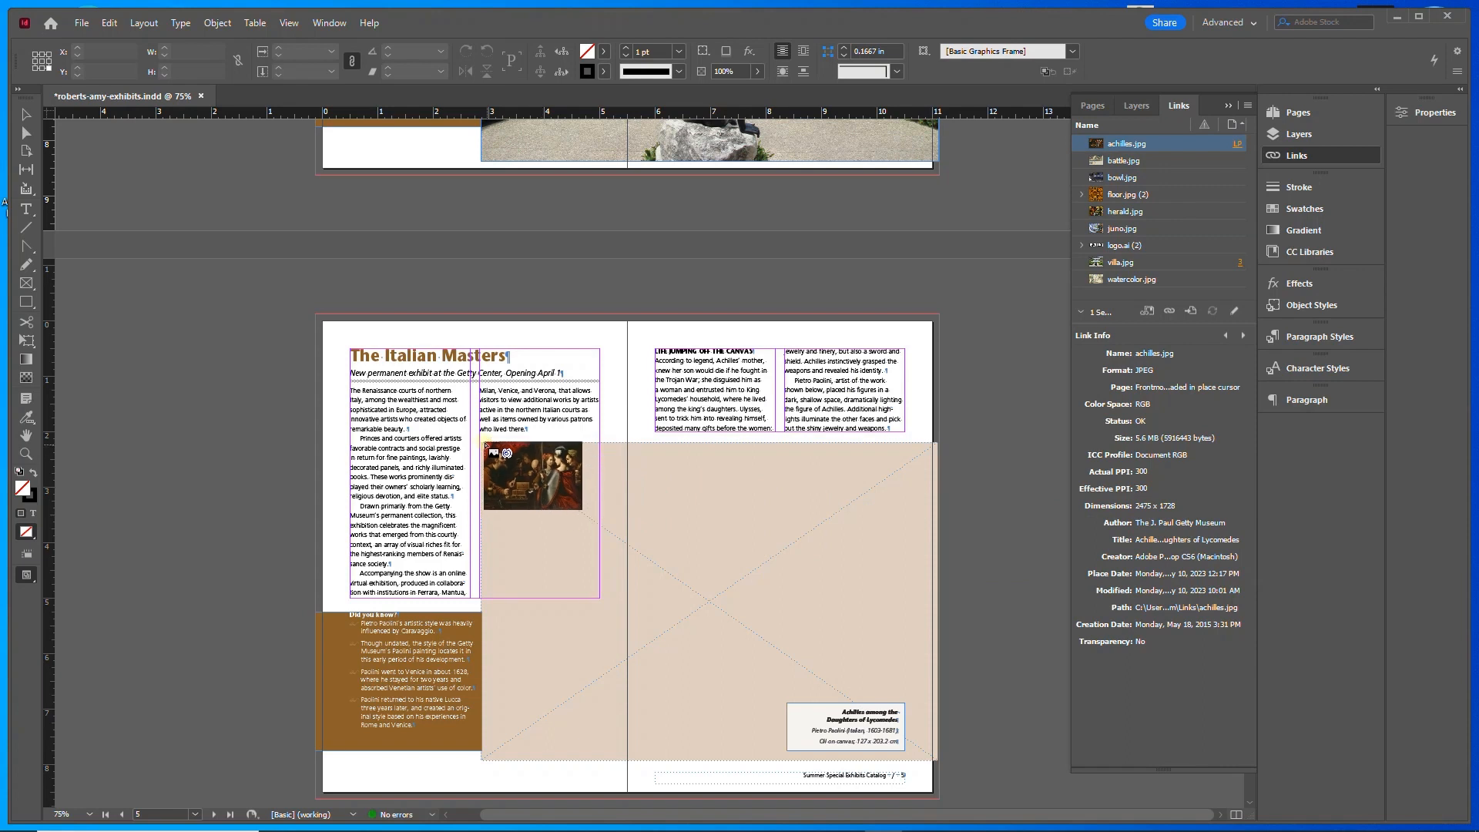
left_click(481, 444)
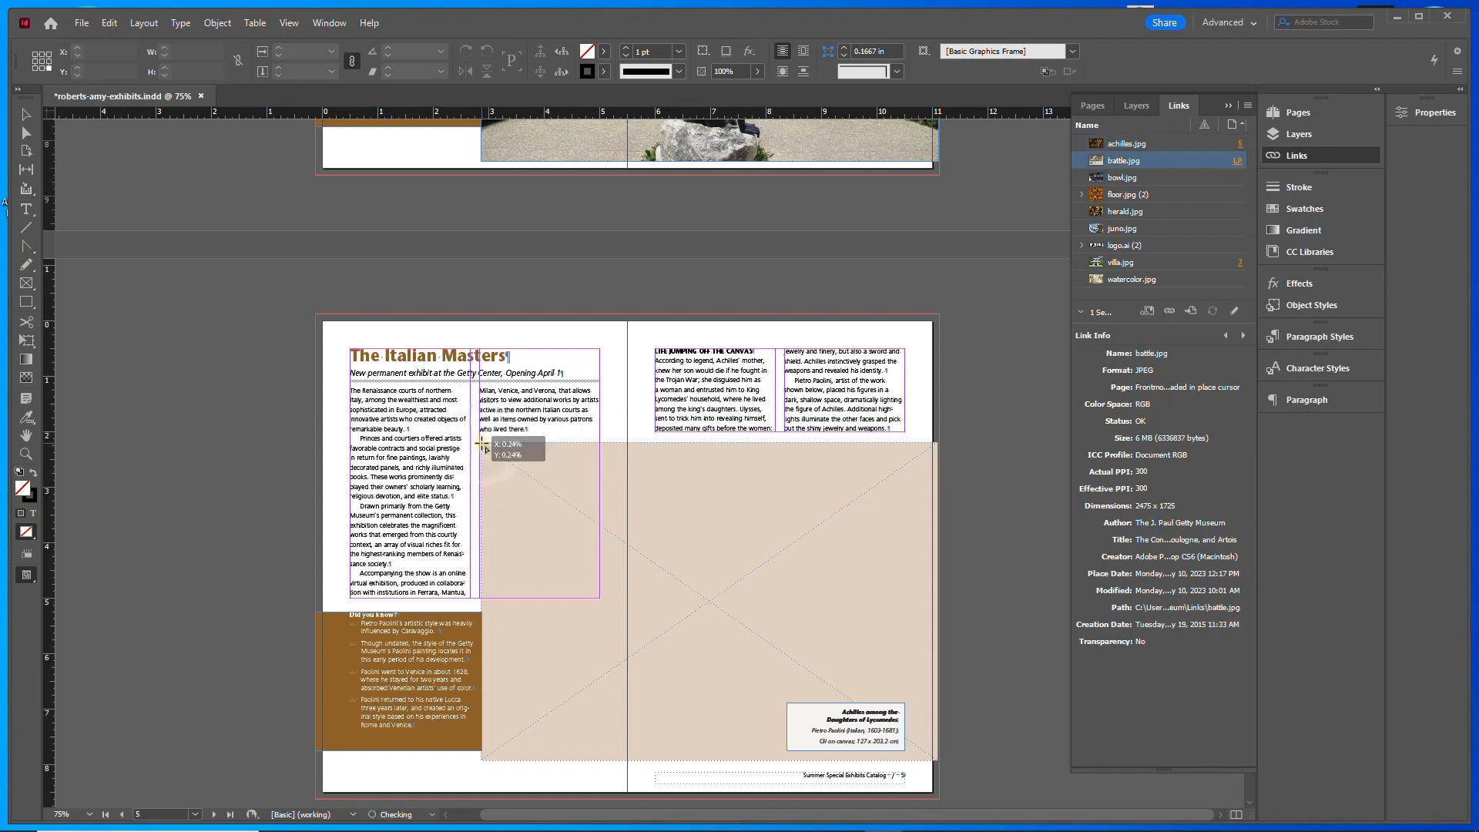
left_click(481, 443)
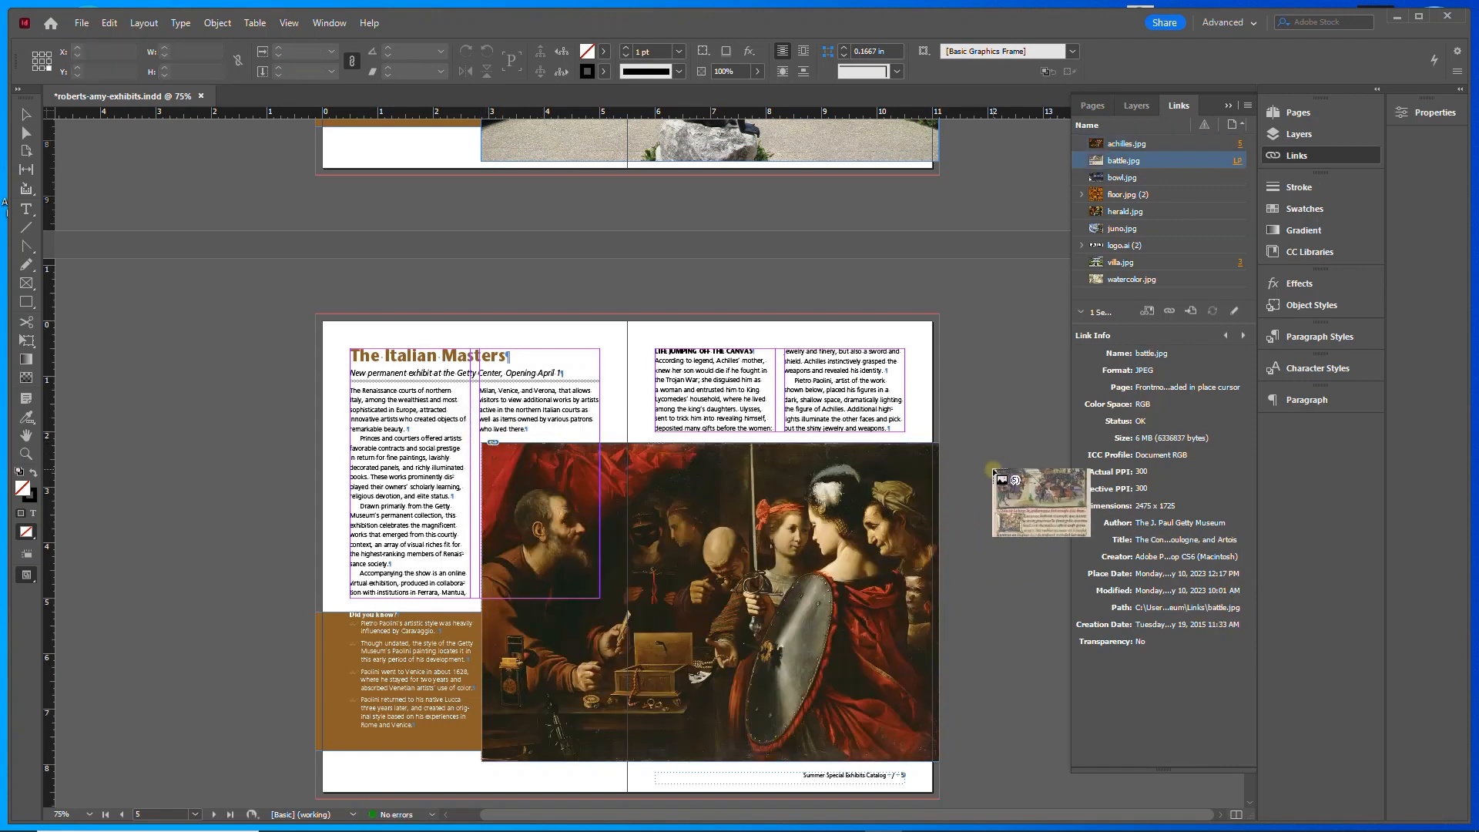
- Place battle.jpg at the image placeholder's upper-left corner on pages 6-7 and juno.jpg at the matching spot on pages 8-9
scroll(994, 472, "down", 12)
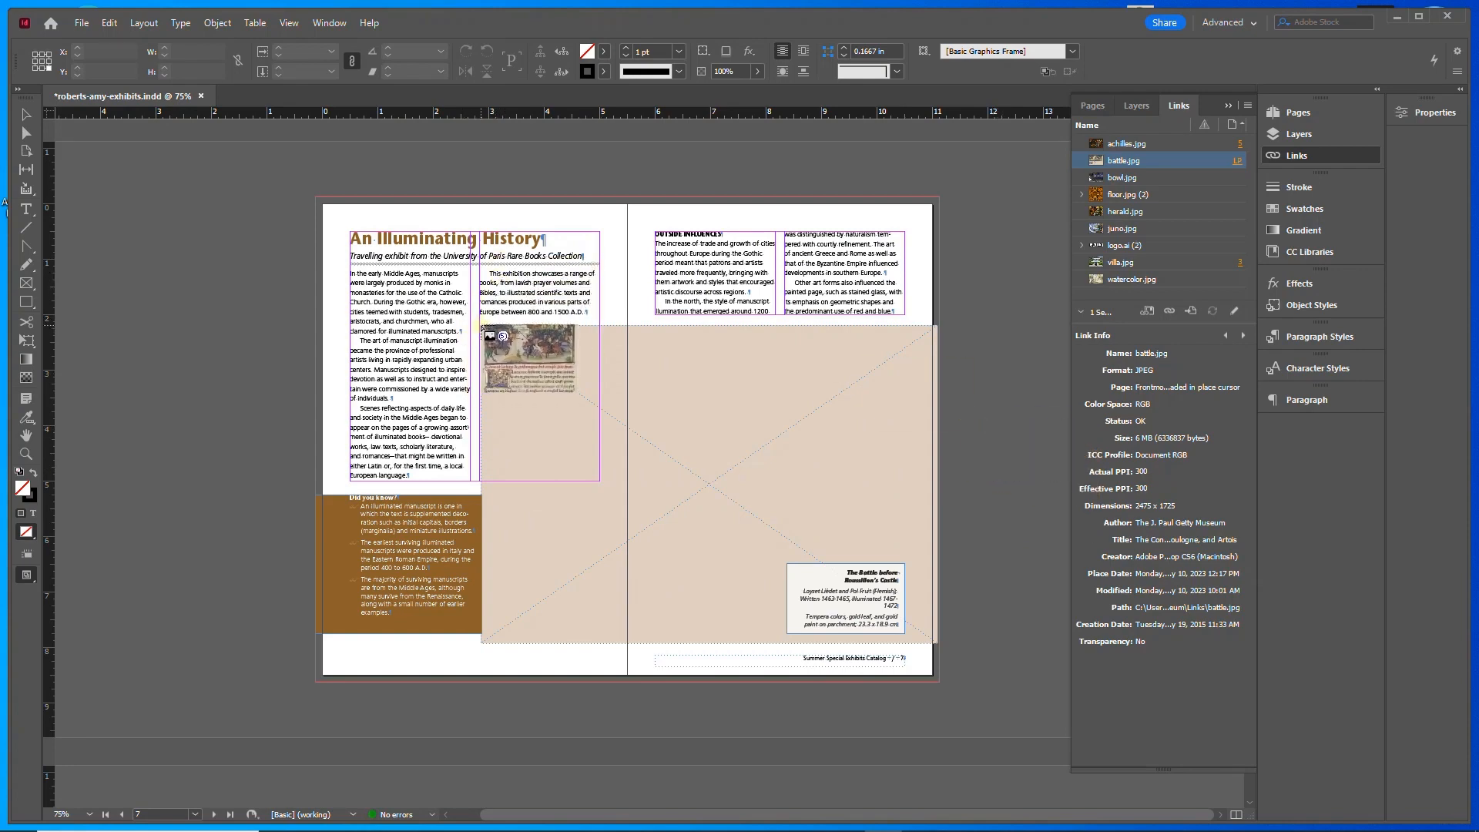
left_click(481, 327)
scroll(640, 597, "down", 10)
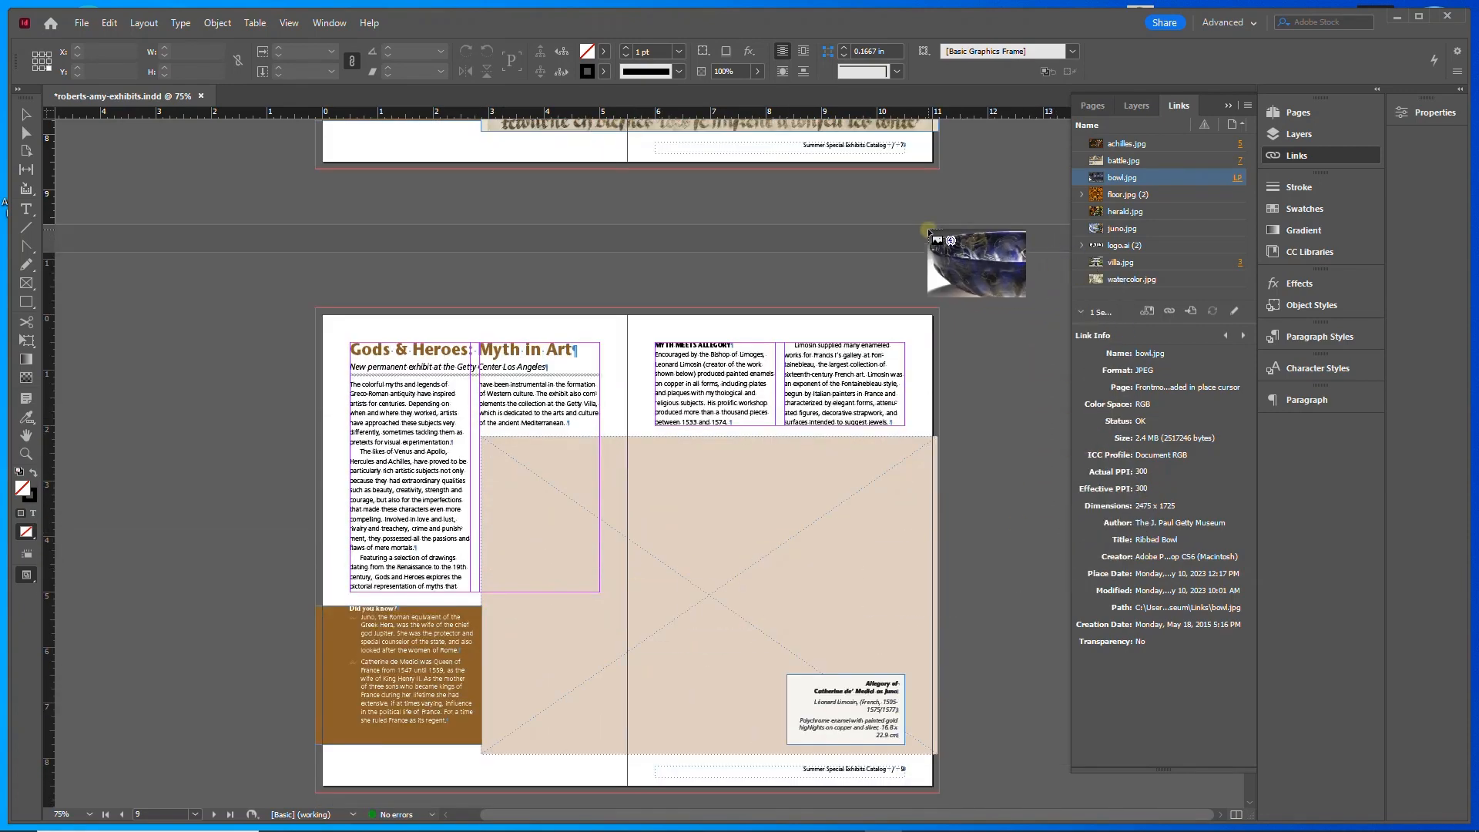
key("Right")
key("Right")
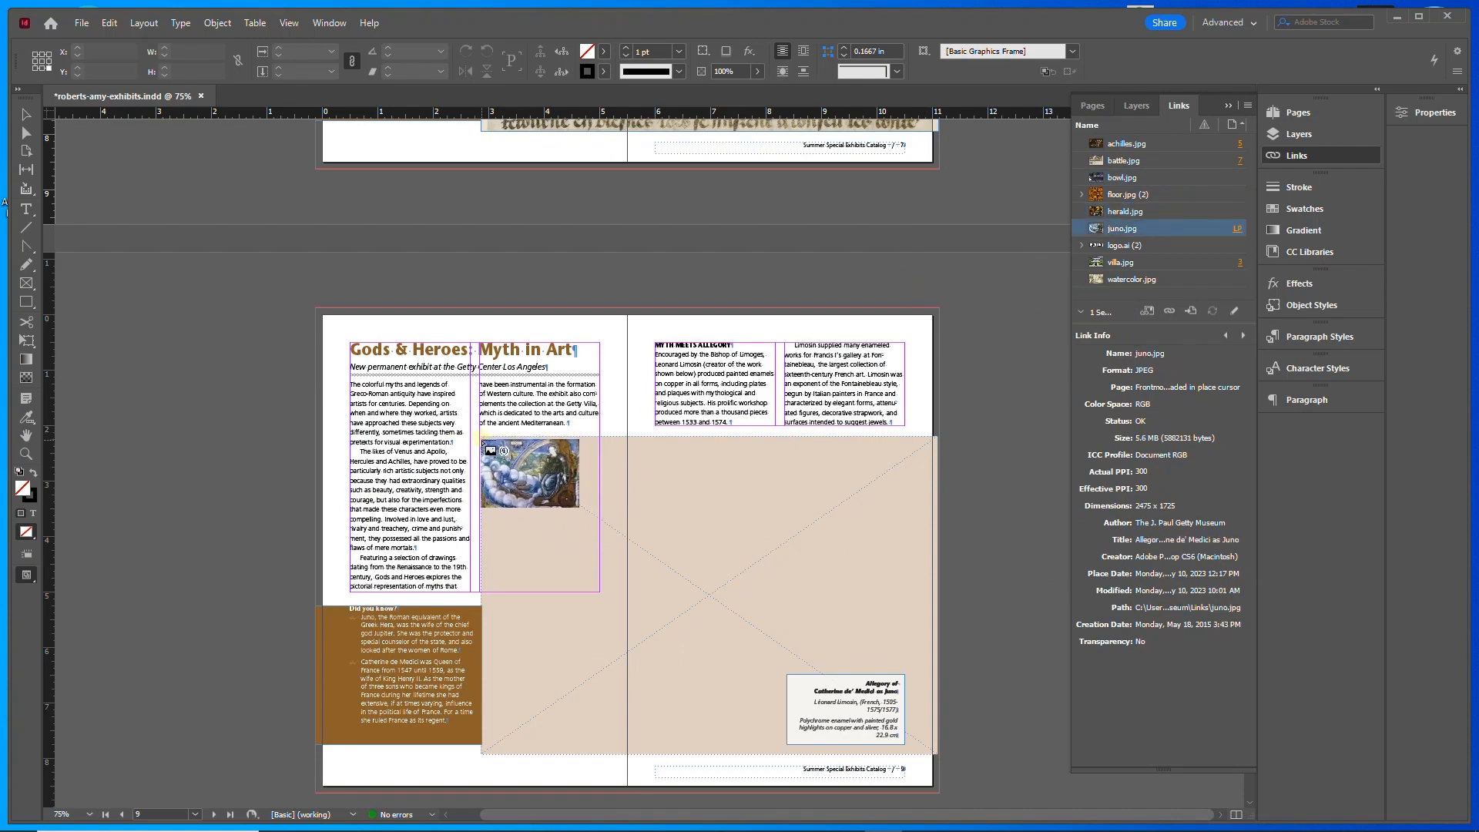
left_click(483, 442)
- Place watercolor.jpg over the image placeholder on pages 10-11 and herald.jpg over the one on pages 12-13
scroll(524, 511, "down", 5)
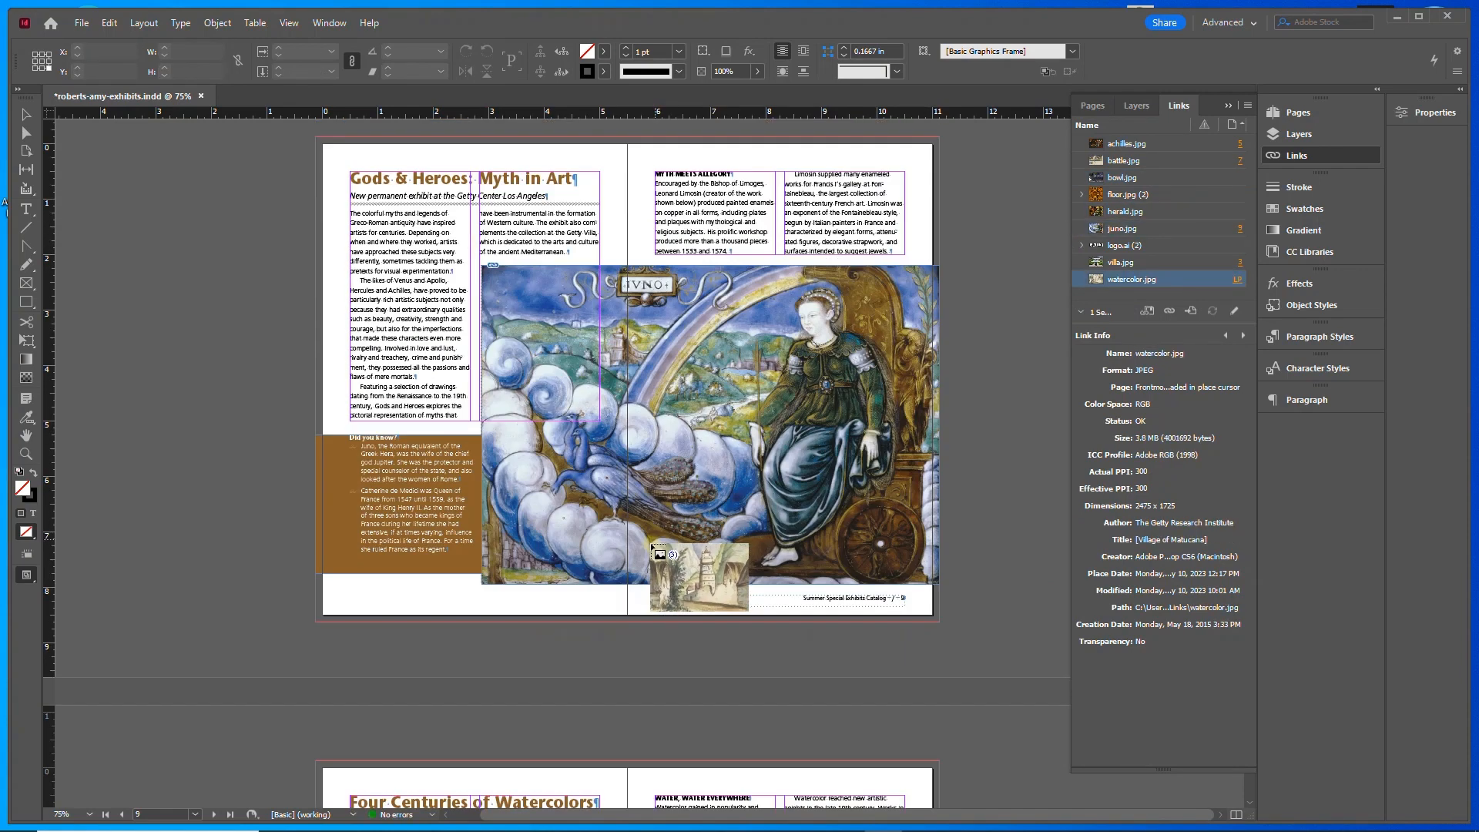
scroll(651, 549, "down", 1)
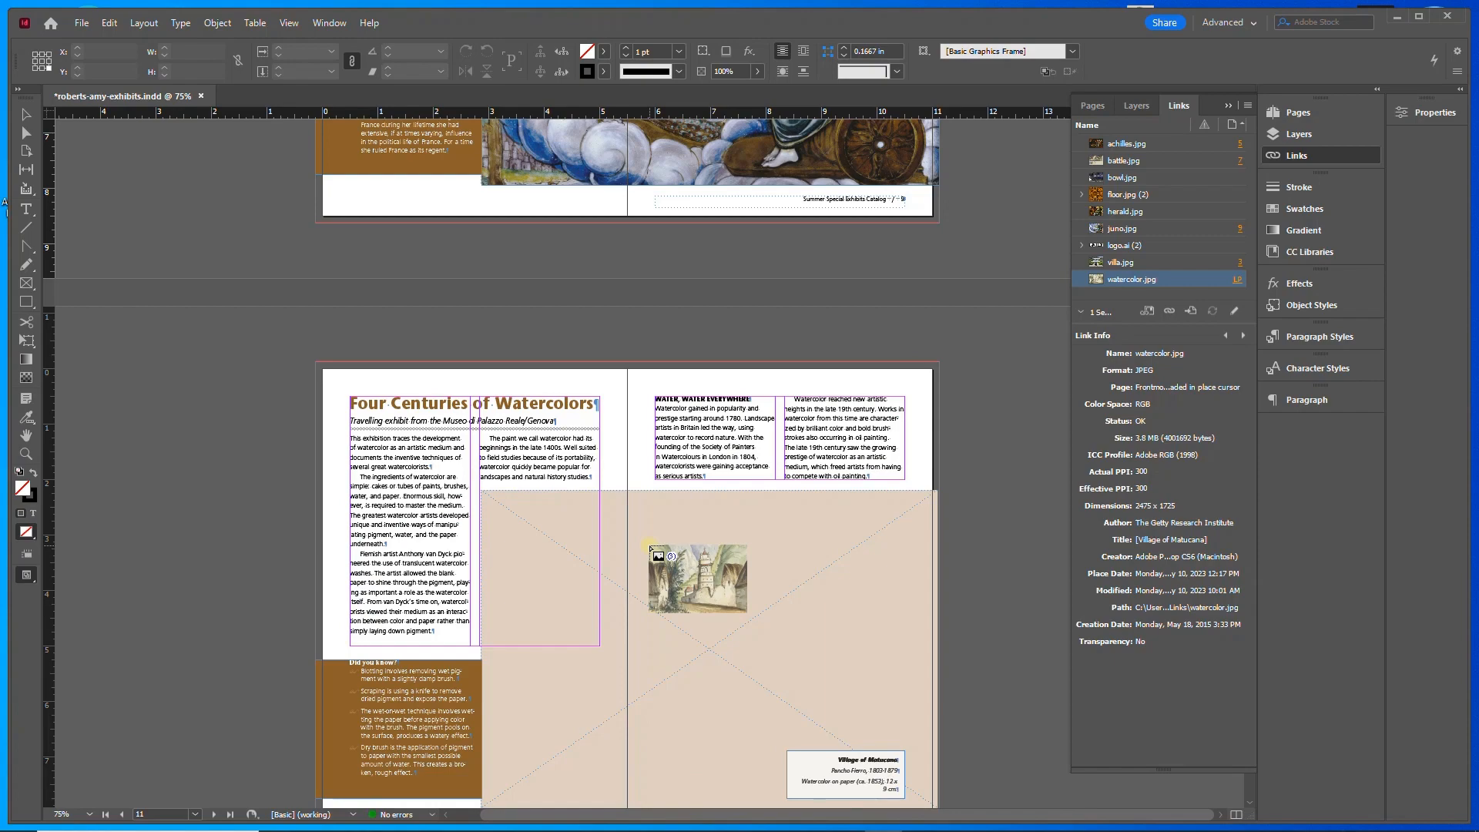
left_click(485, 495)
scroll(527, 577, "down", 2)
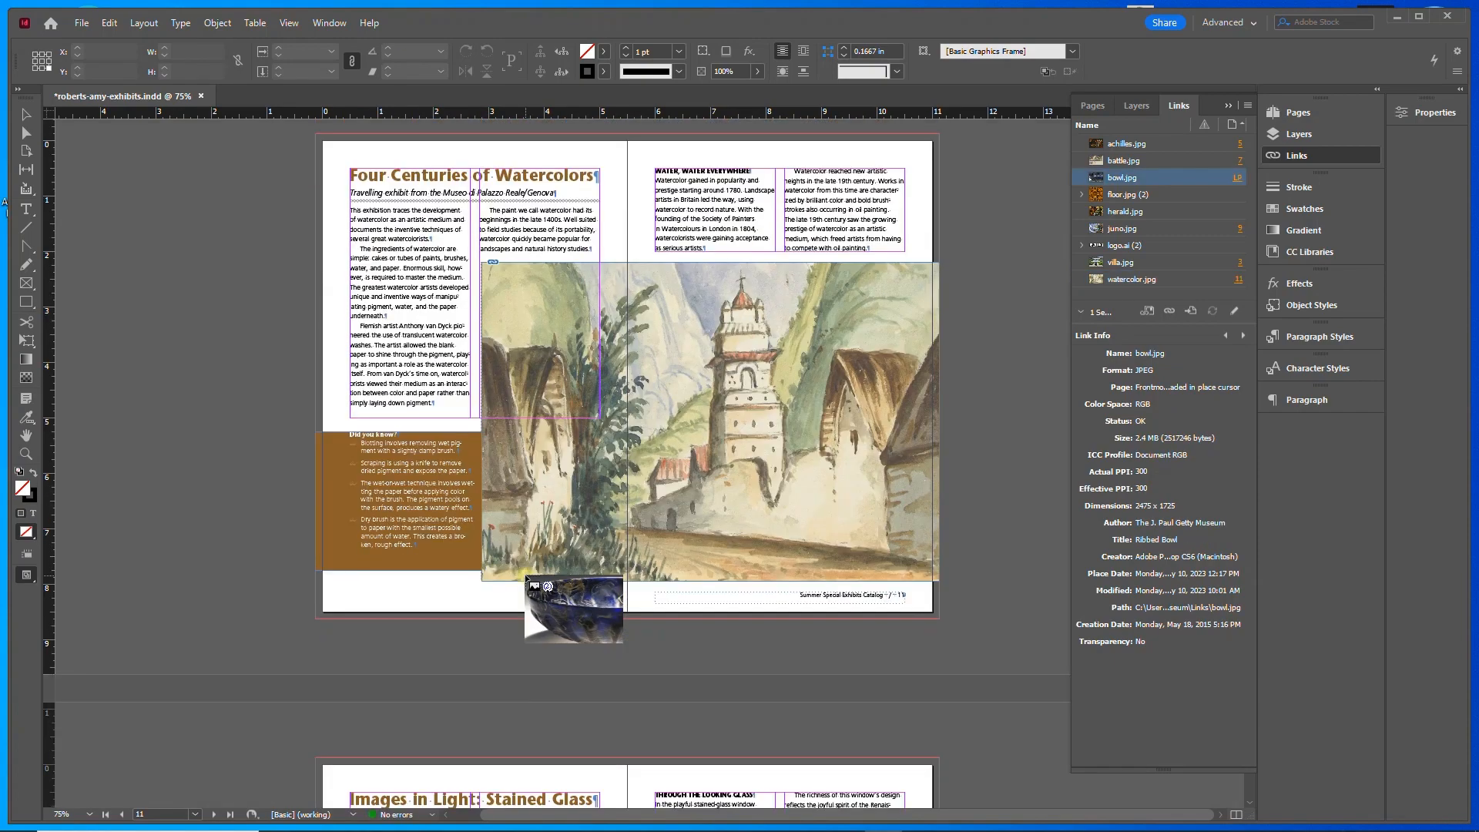
scroll(527, 577, "down", 4)
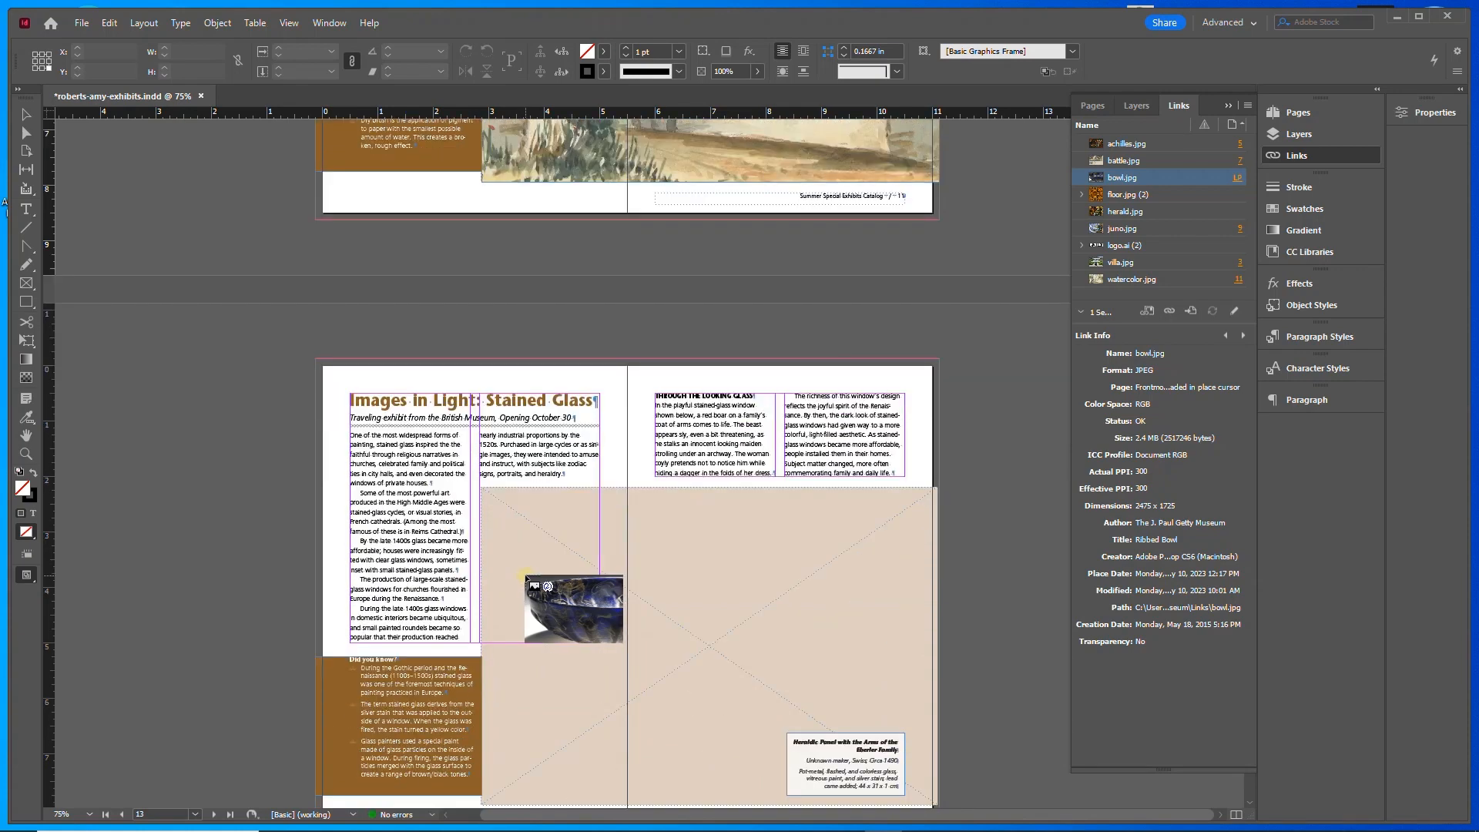
key("Right")
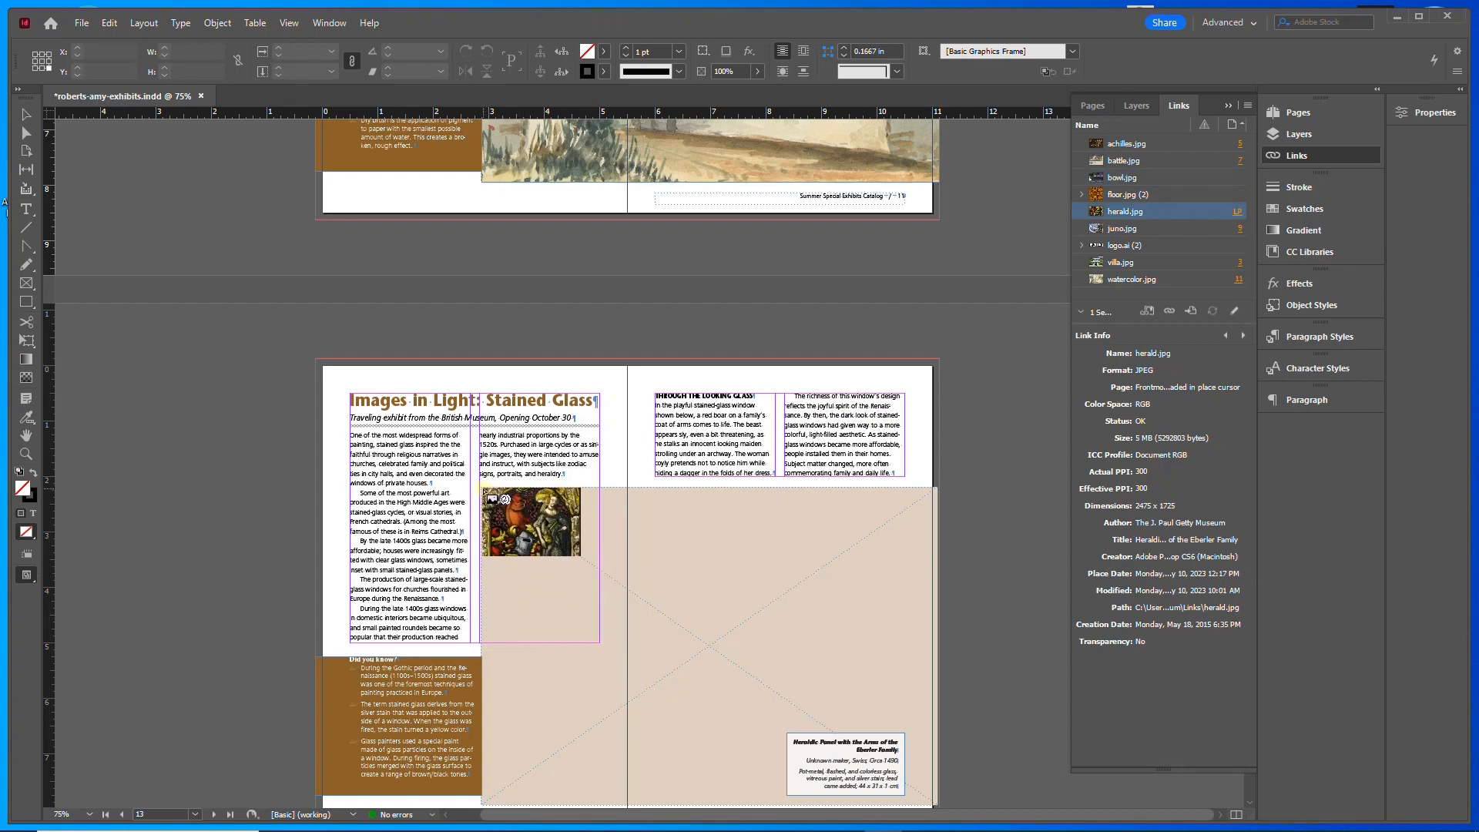
left_click(487, 495)
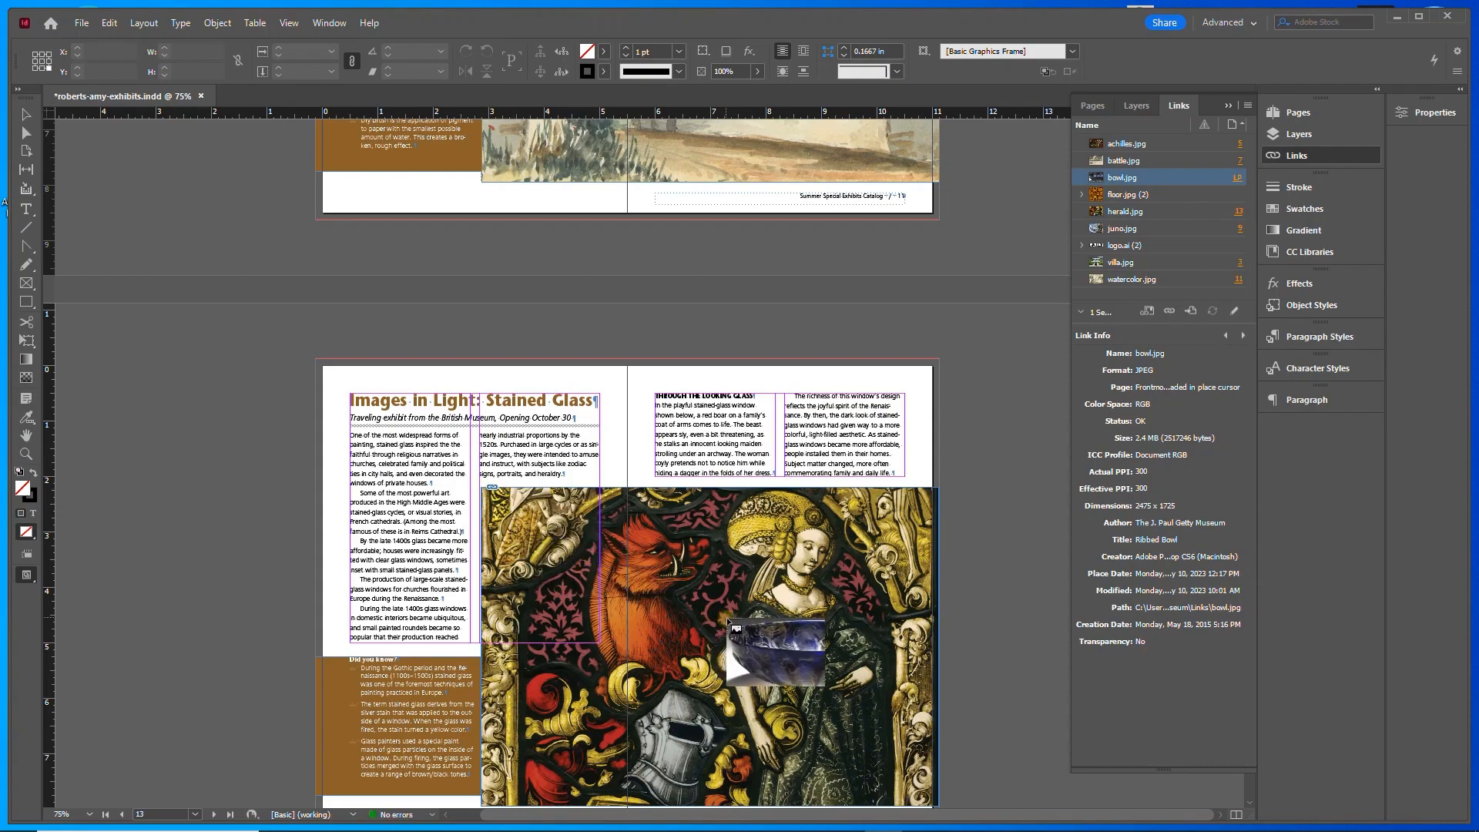
- Place bowl.jpg at the image placeholder's upper-left corner on the Glassmaking in Antiquity spread, pages 14-15
scroll(728, 620, "down", 3)
scroll(730, 621, "down", 5)
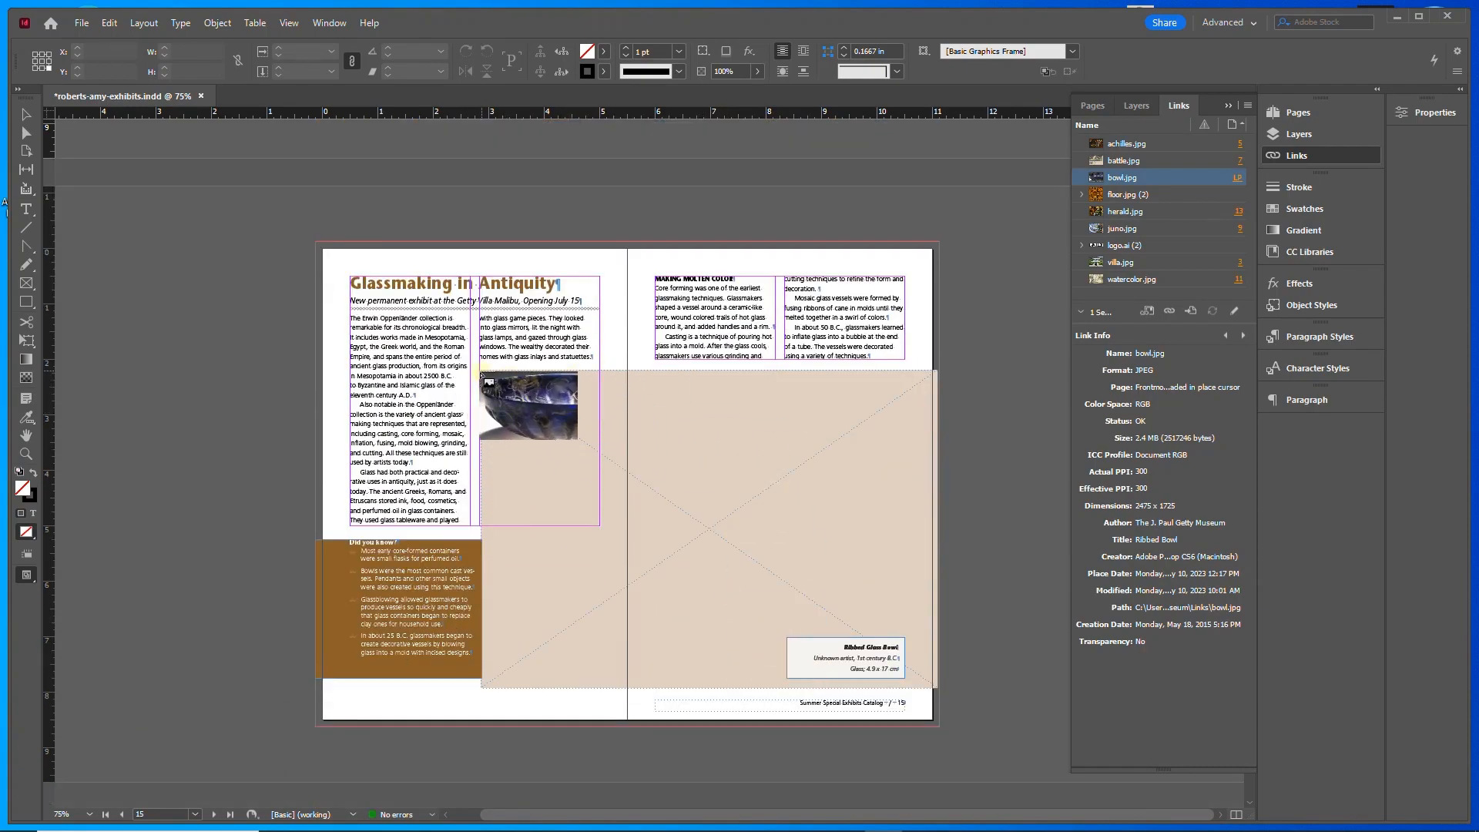
left_click(480, 372)
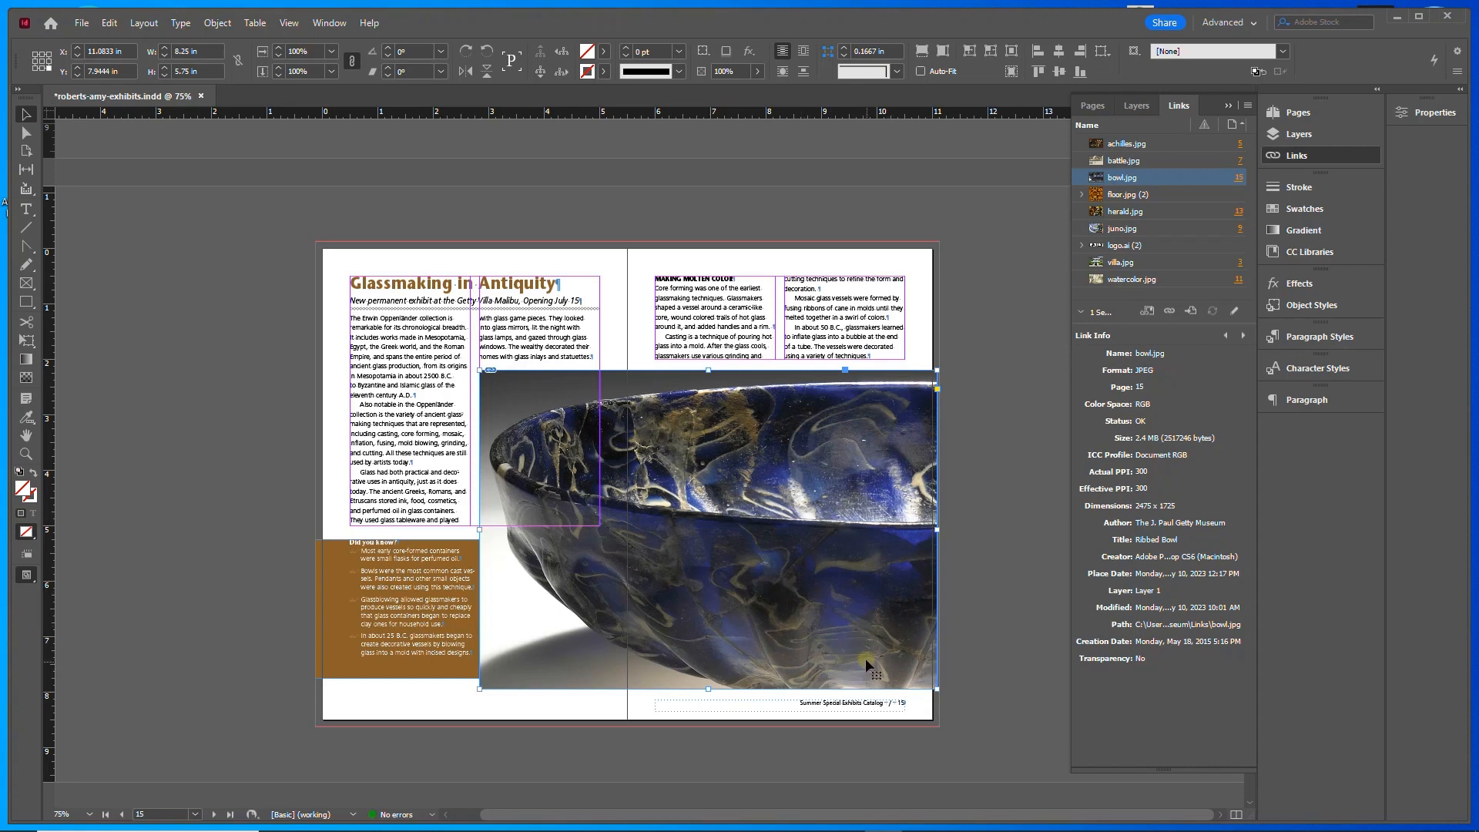
- Send bowl.jpg one level backward and then fully to the back on the Glassmaking in Antiquity spread, pages 14-15
right_click(847, 582)
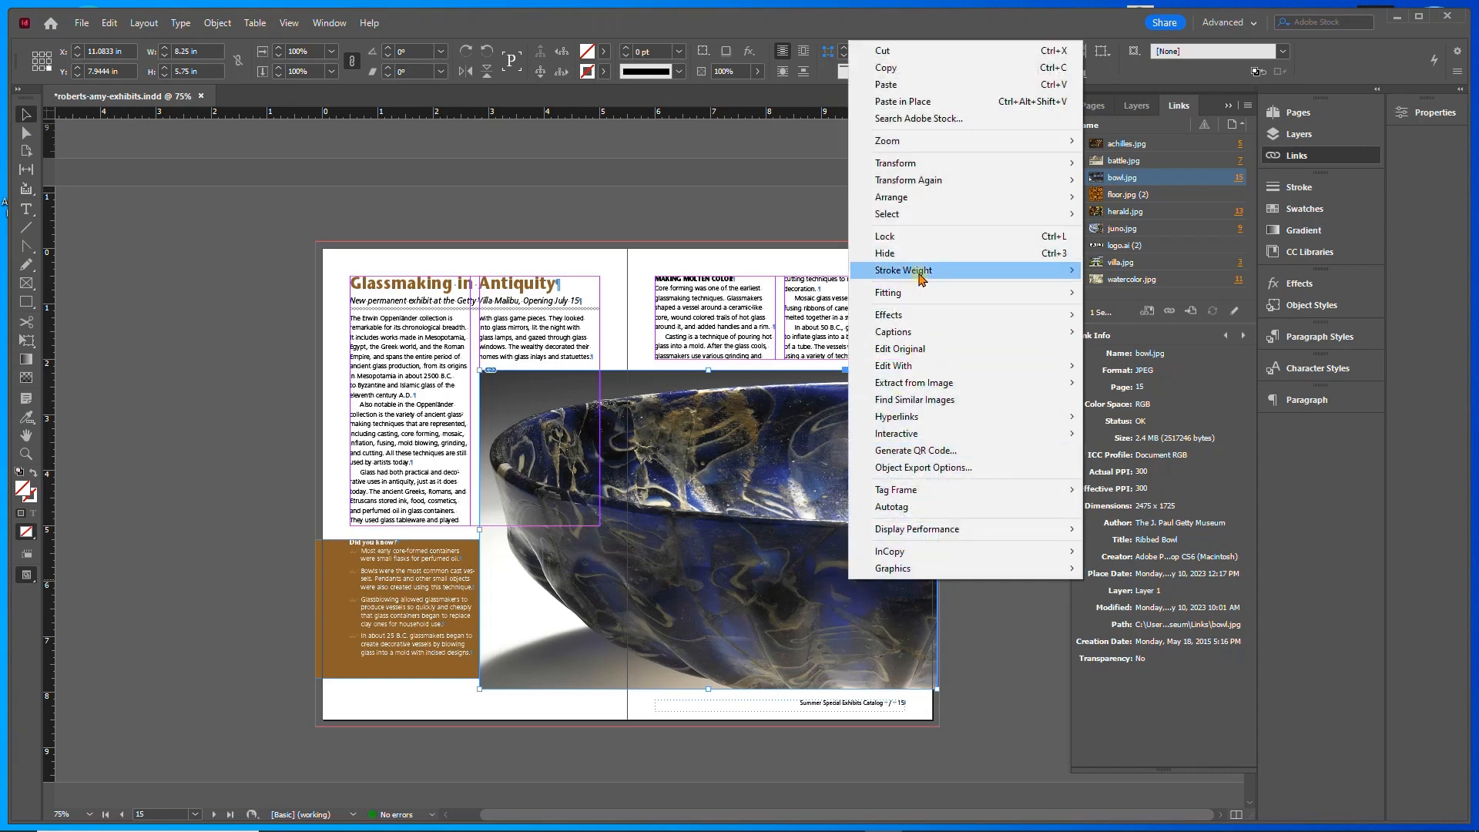
mouse_move(930, 207)
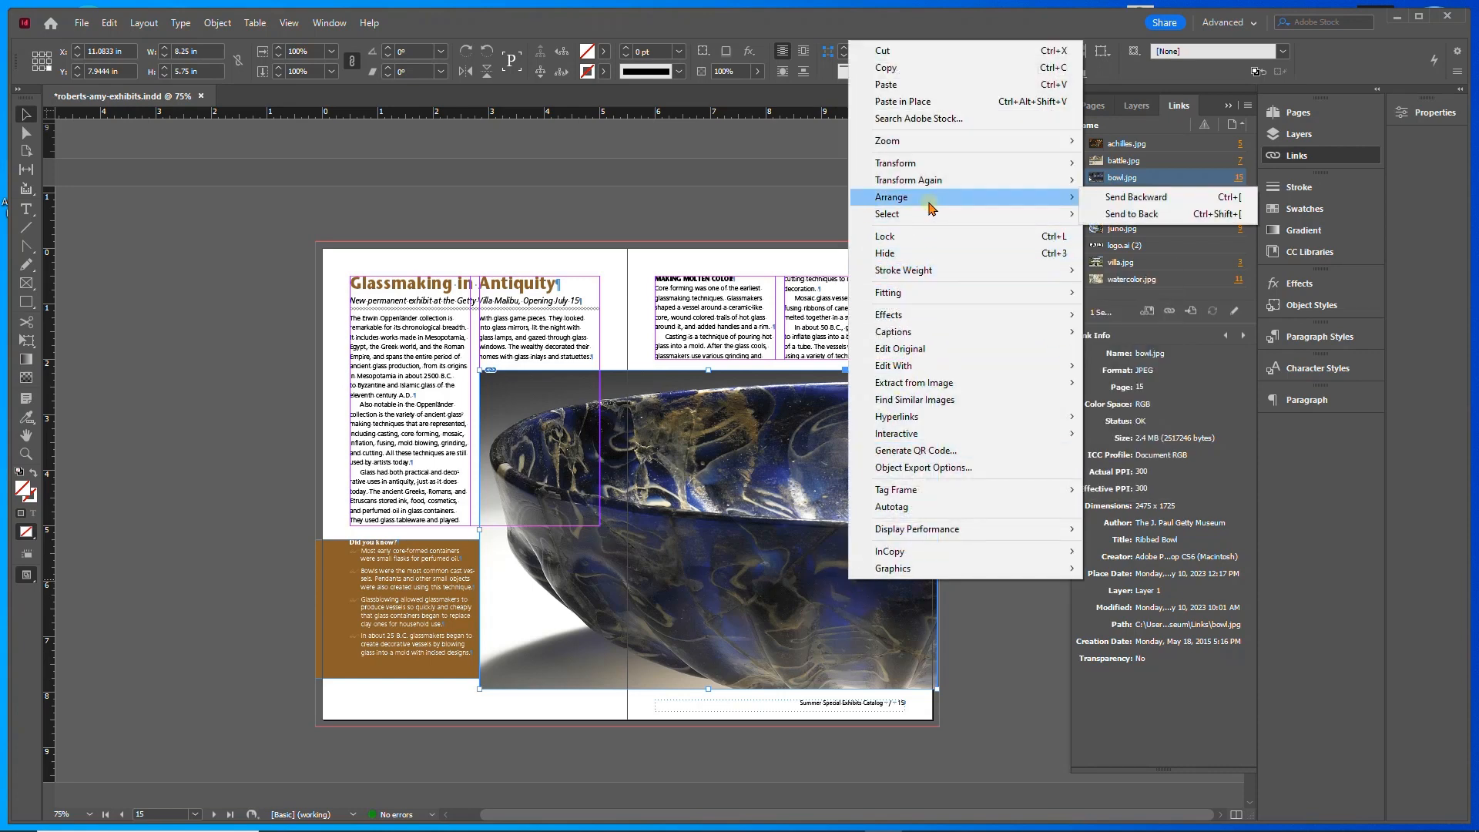
left_click(1134, 197)
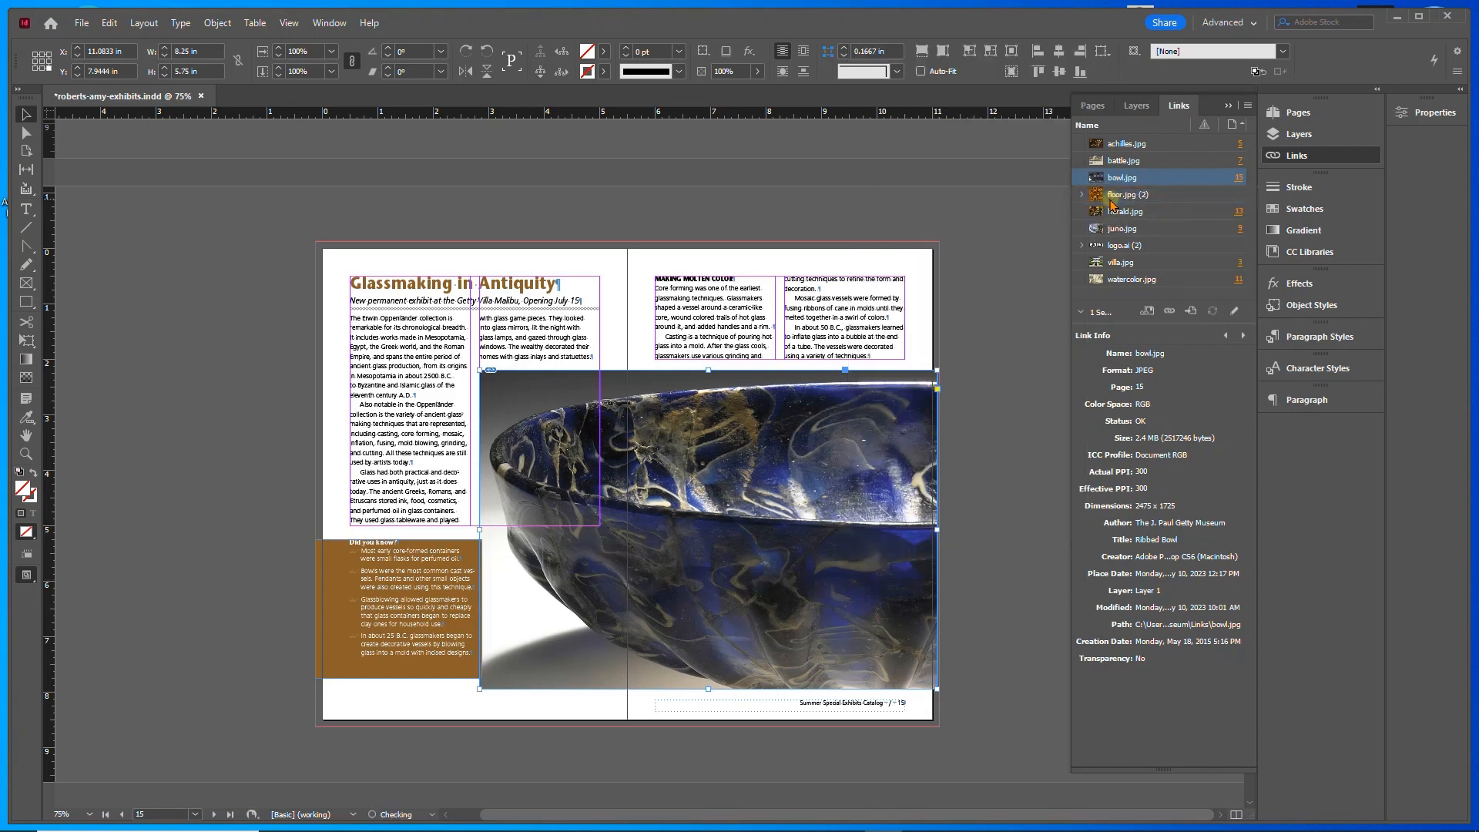
right_click(882, 426)
mouse_move(980, 448)
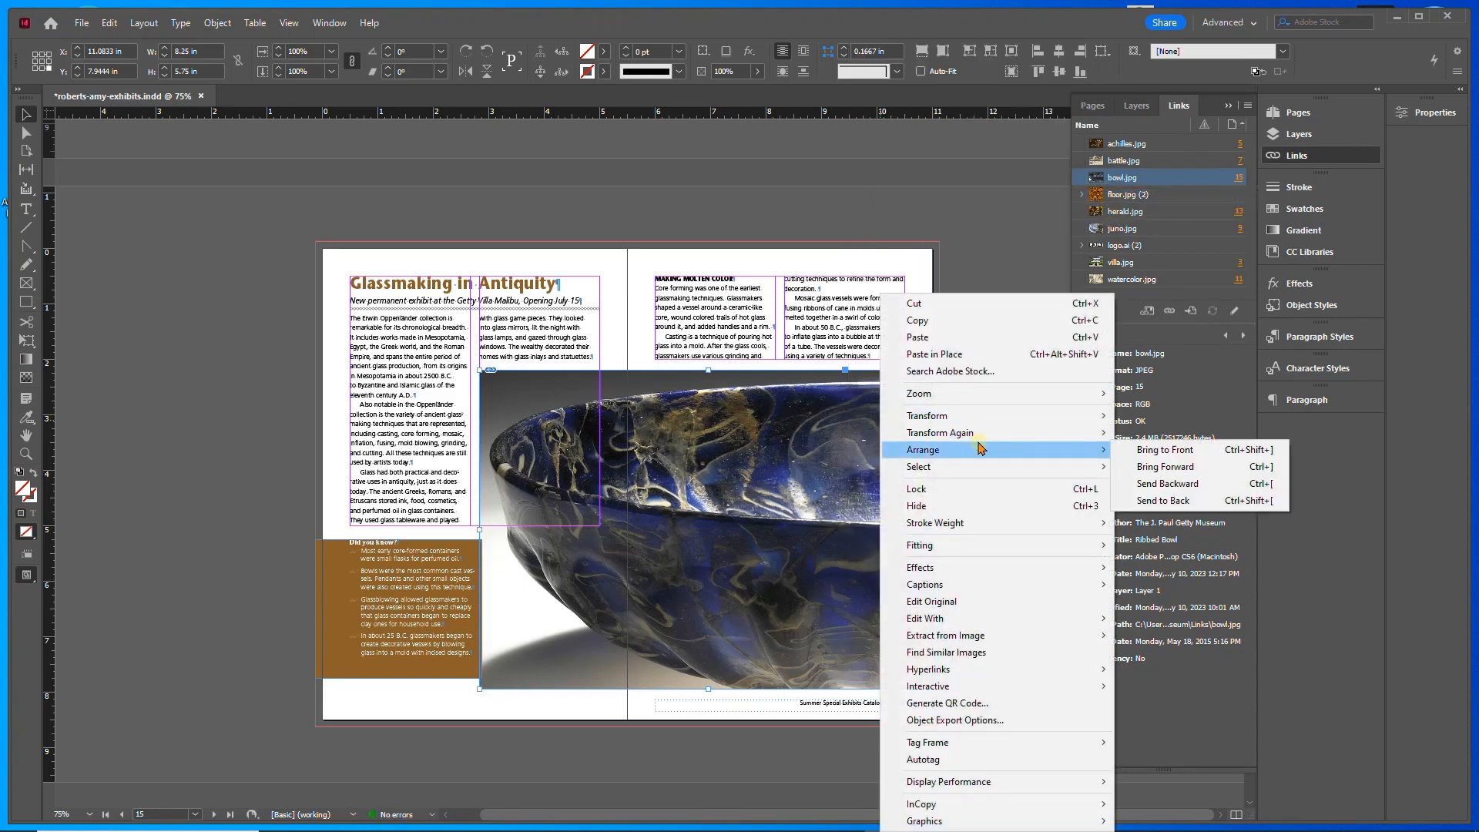
left_click(1164, 500)
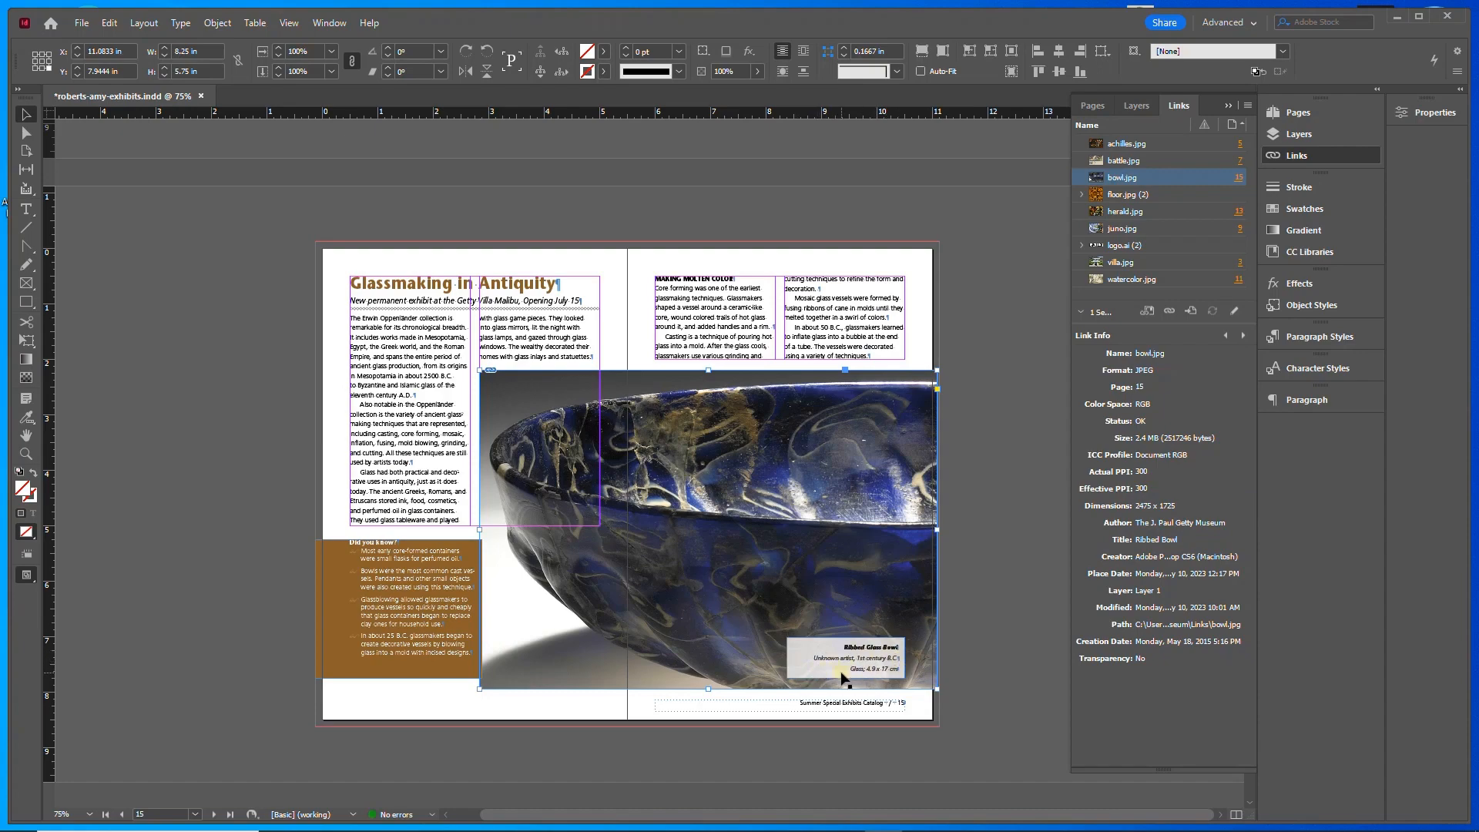
- Send herald.jpg on pages 12-13 and watercolor.jpg on pages 10-11 to the back, behind their captions
scroll(842, 677, "up", 10)
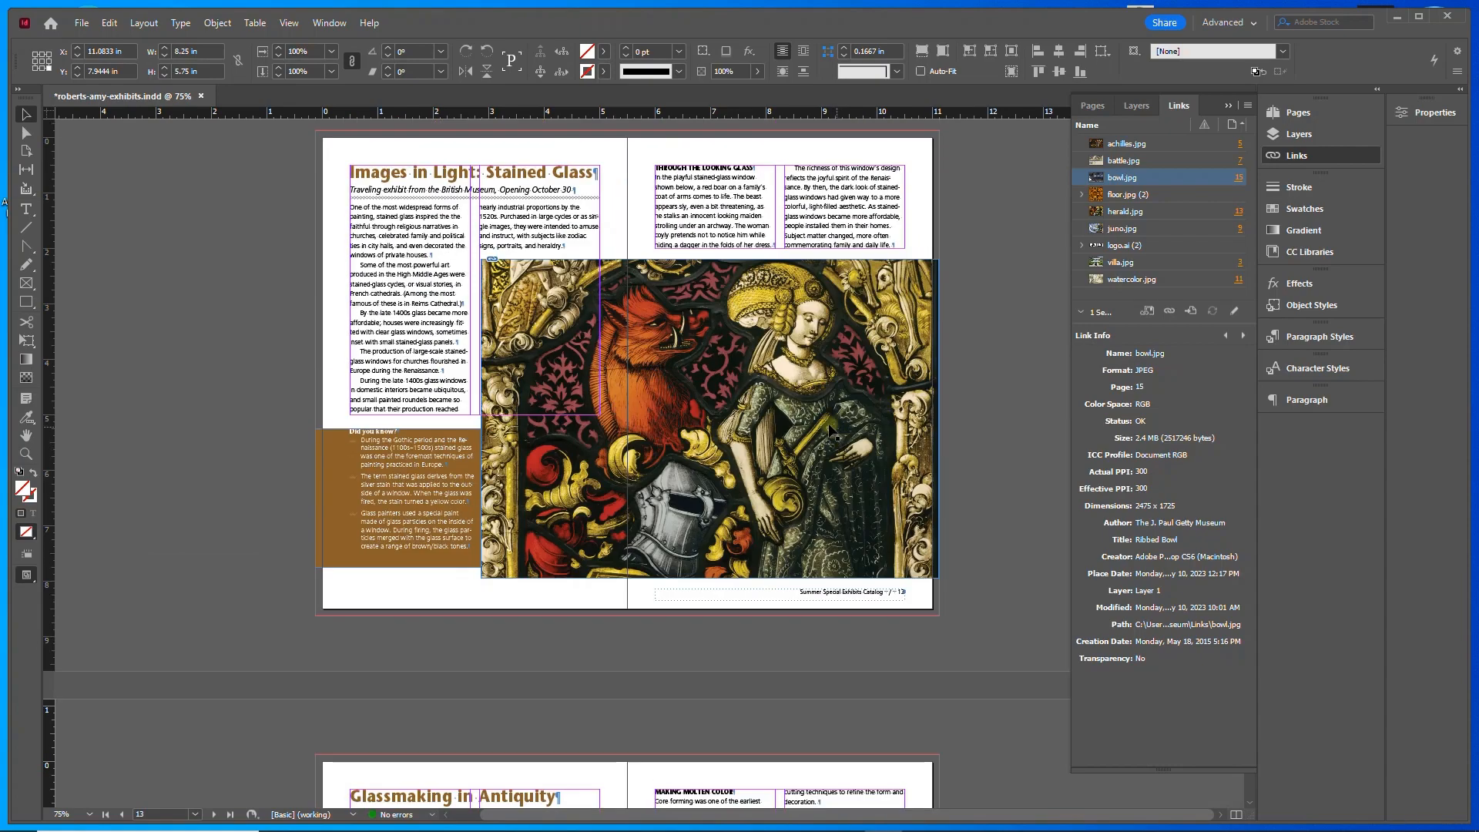
right_click(806, 360)
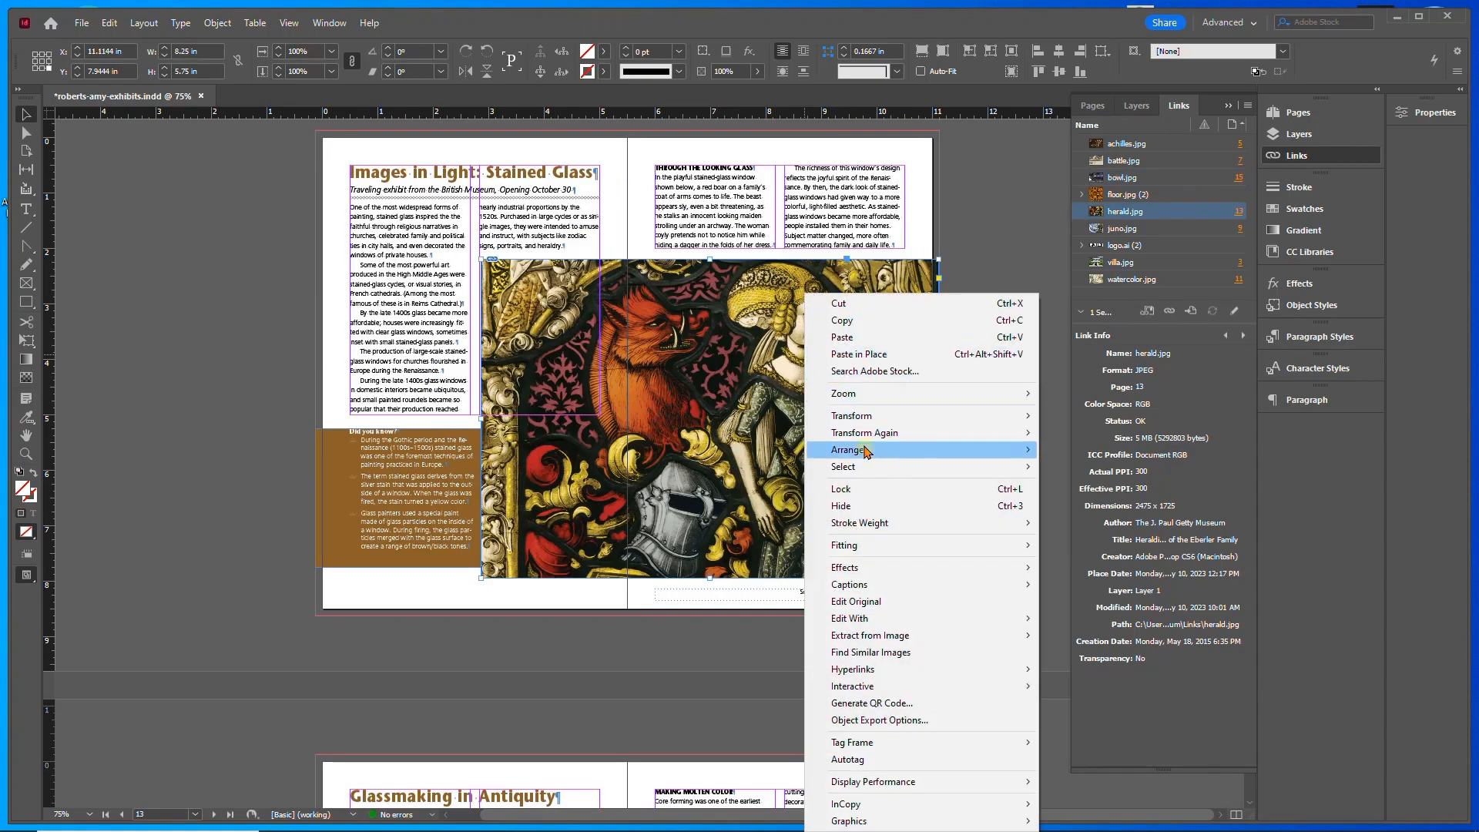
mouse_move(865, 450)
left_click(1087, 466)
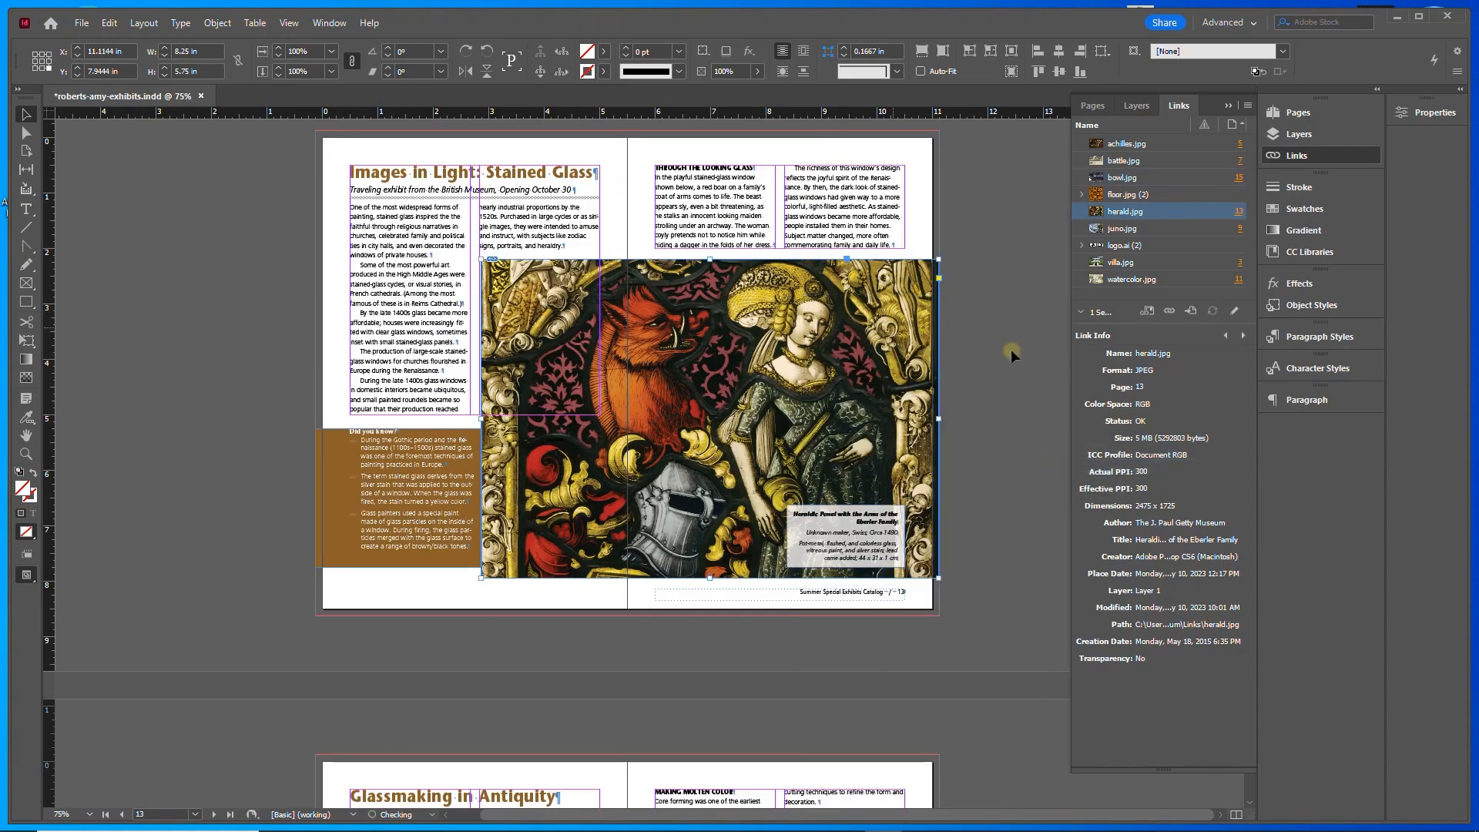
scroll(940, 446, "up", 3)
scroll(940, 447, "up", 2)
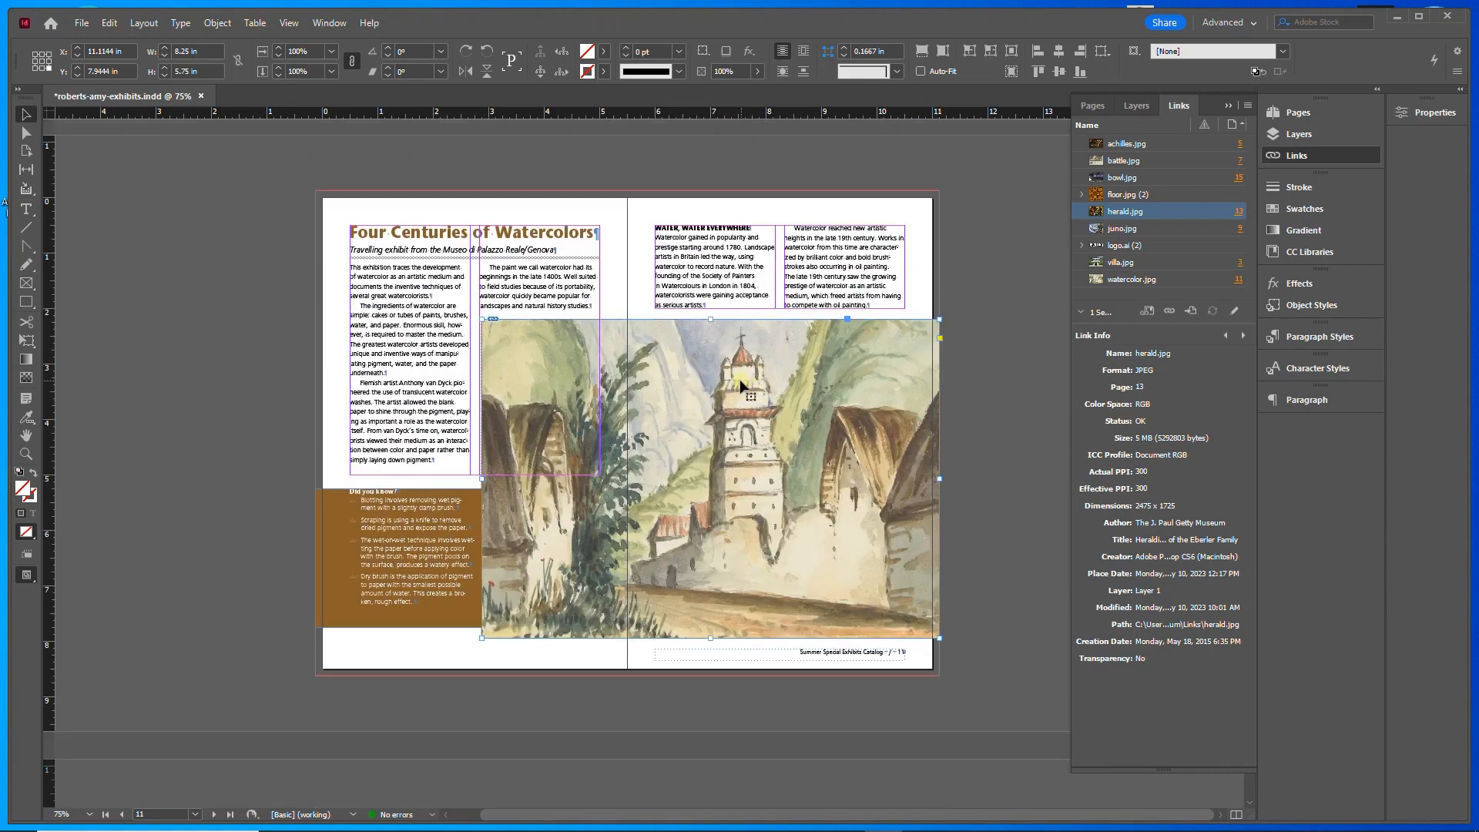
right_click(743, 381)
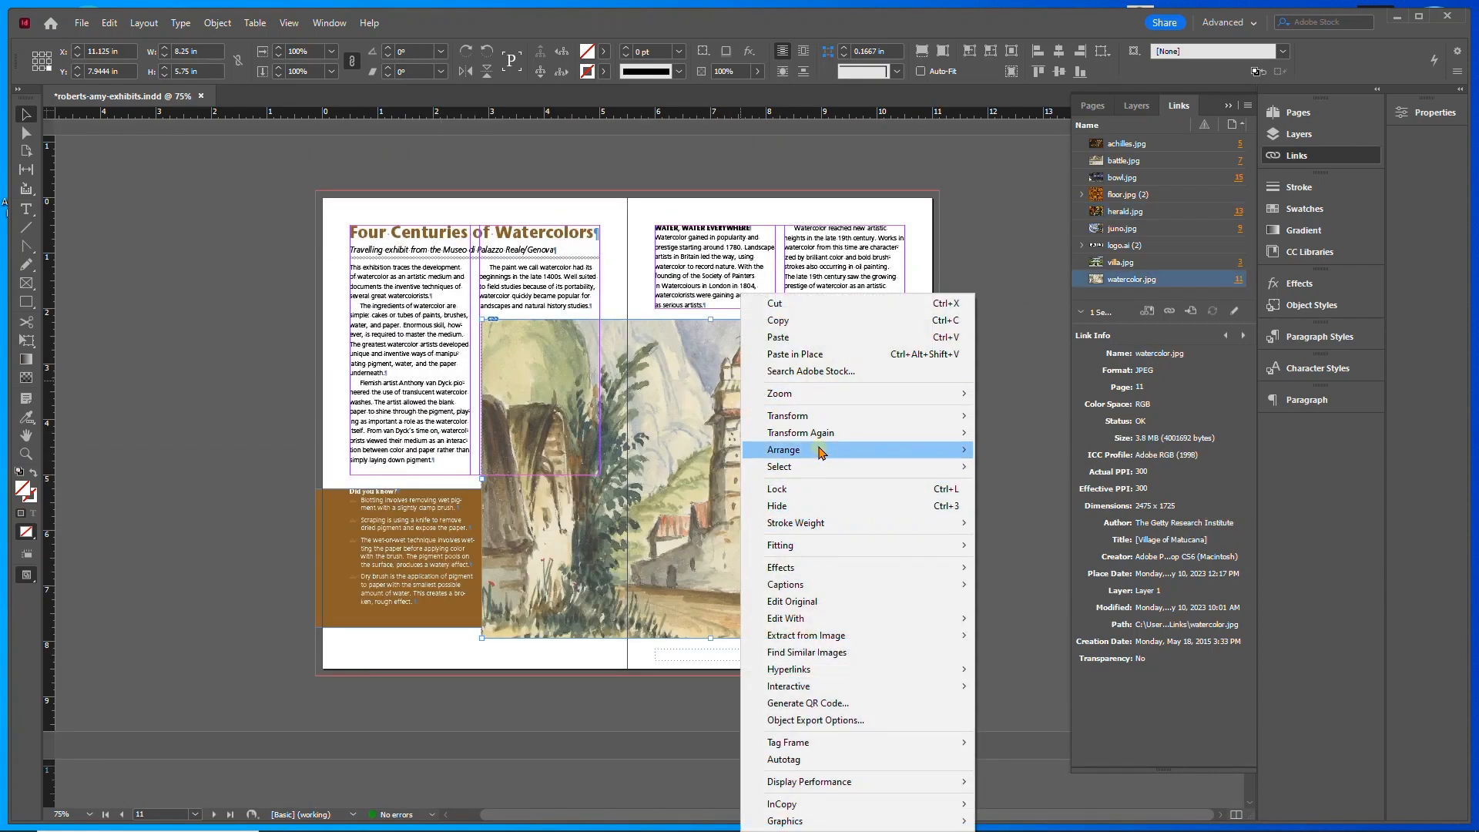
mouse_move(825, 453)
left_click(1028, 467)
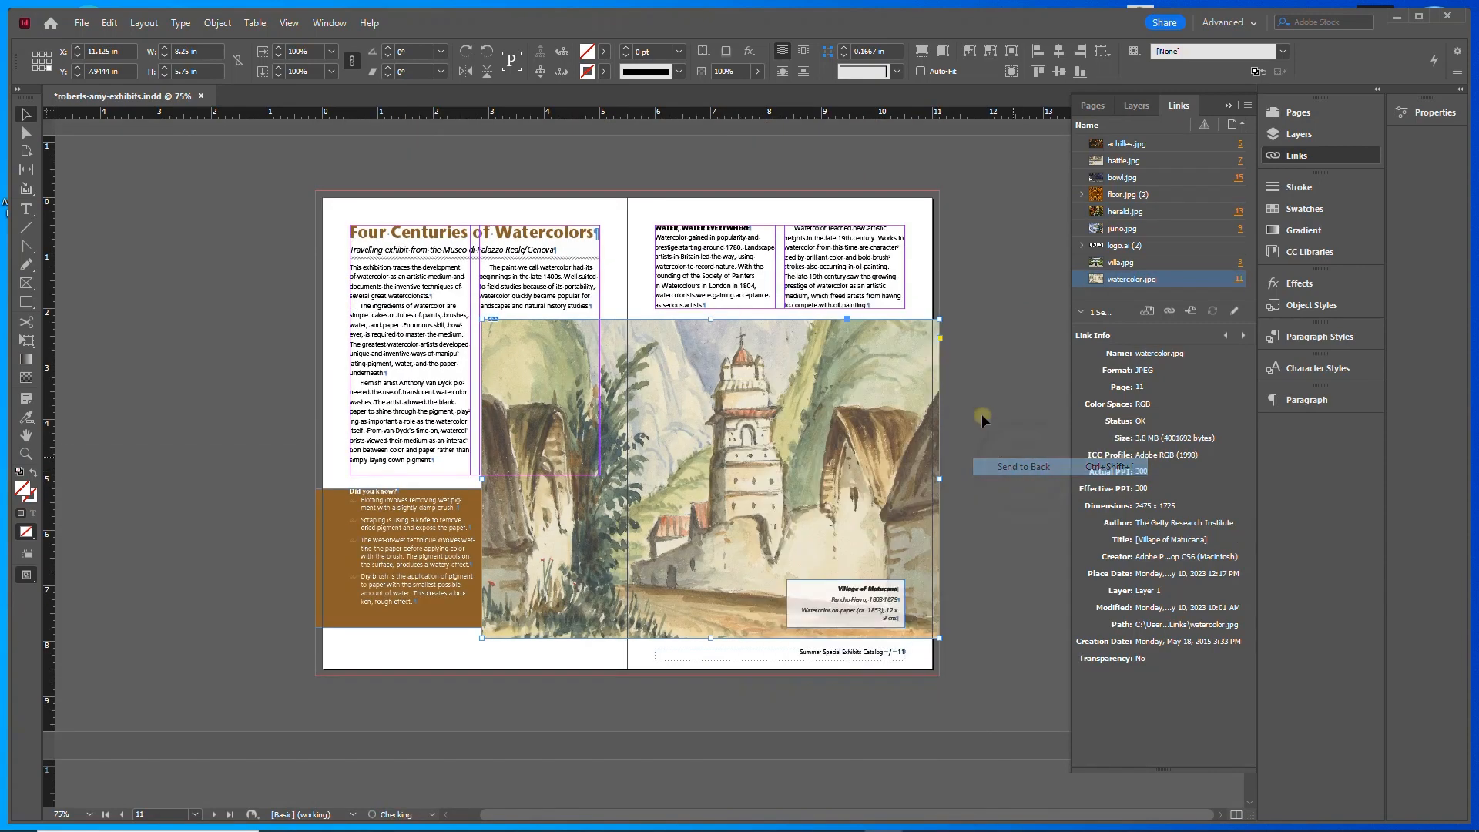
- Send juno.jpg on pages 8-9 and battle.jpg on pages 6-7 to the back of the stacking order
scroll(1002, 418, "up", 3)
scroll(1006, 441, "up", 5)
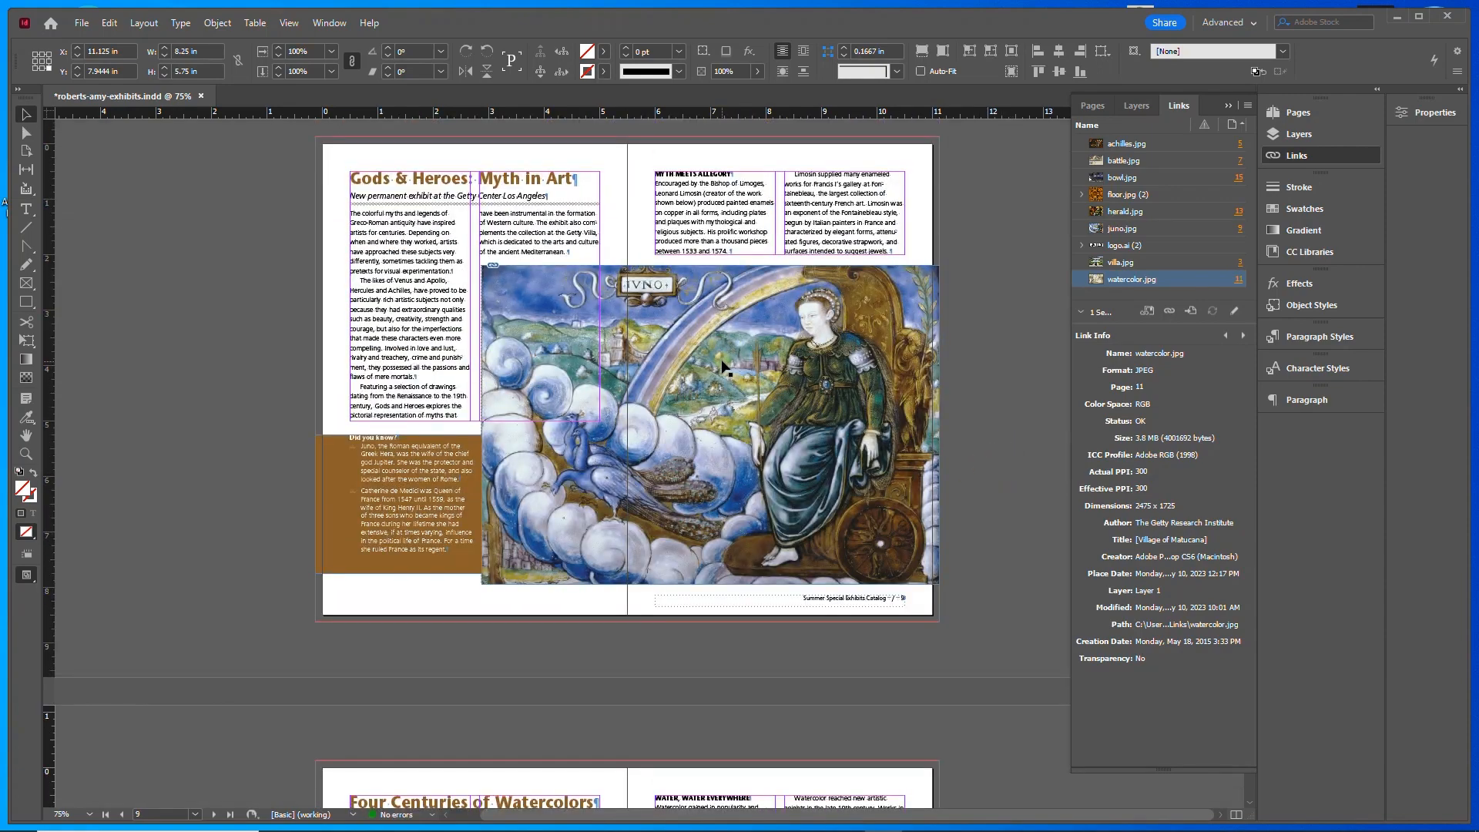
right_click(723, 365)
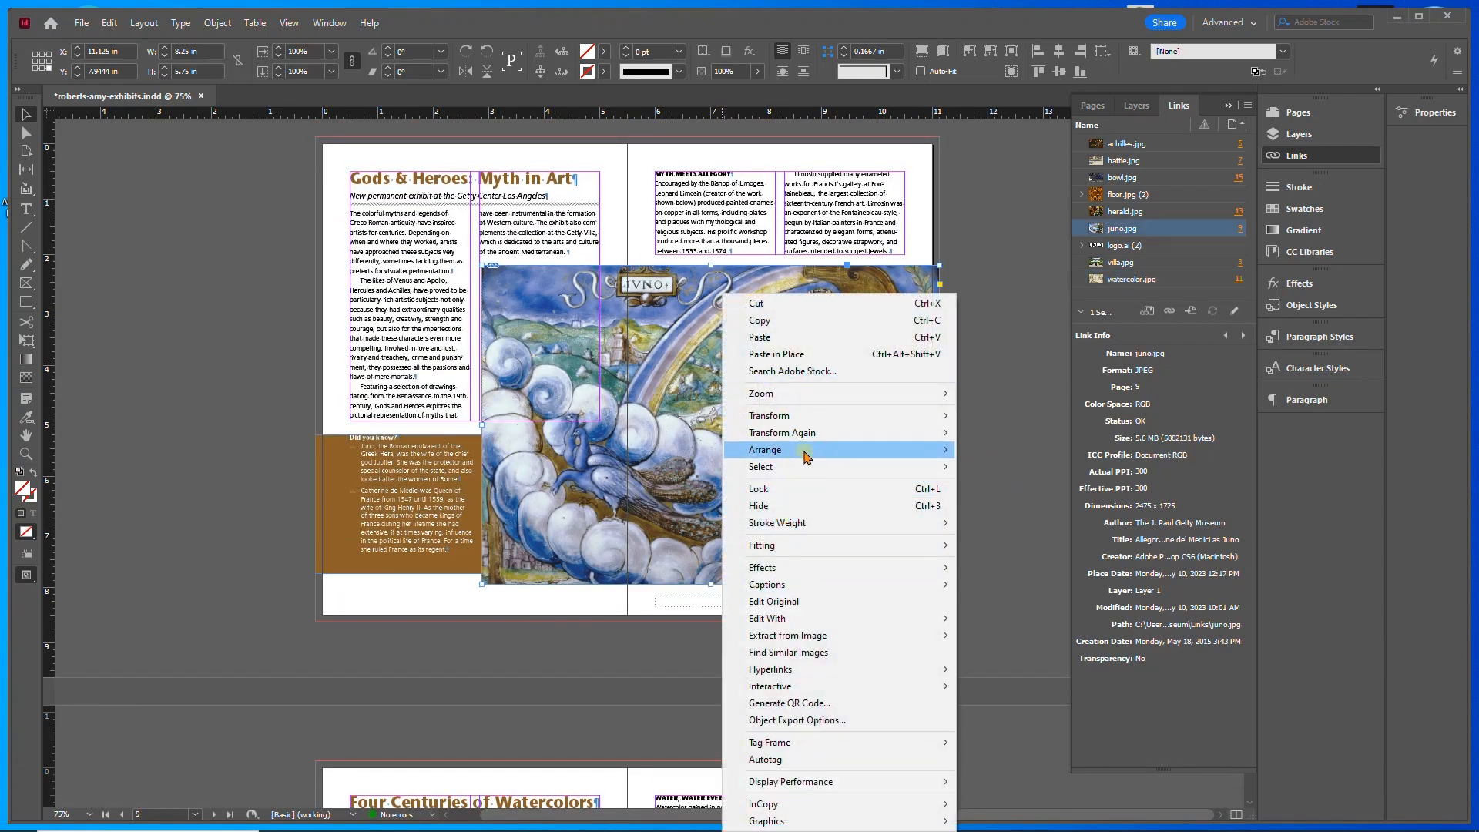
mouse_move(803, 456)
left_click(1012, 466)
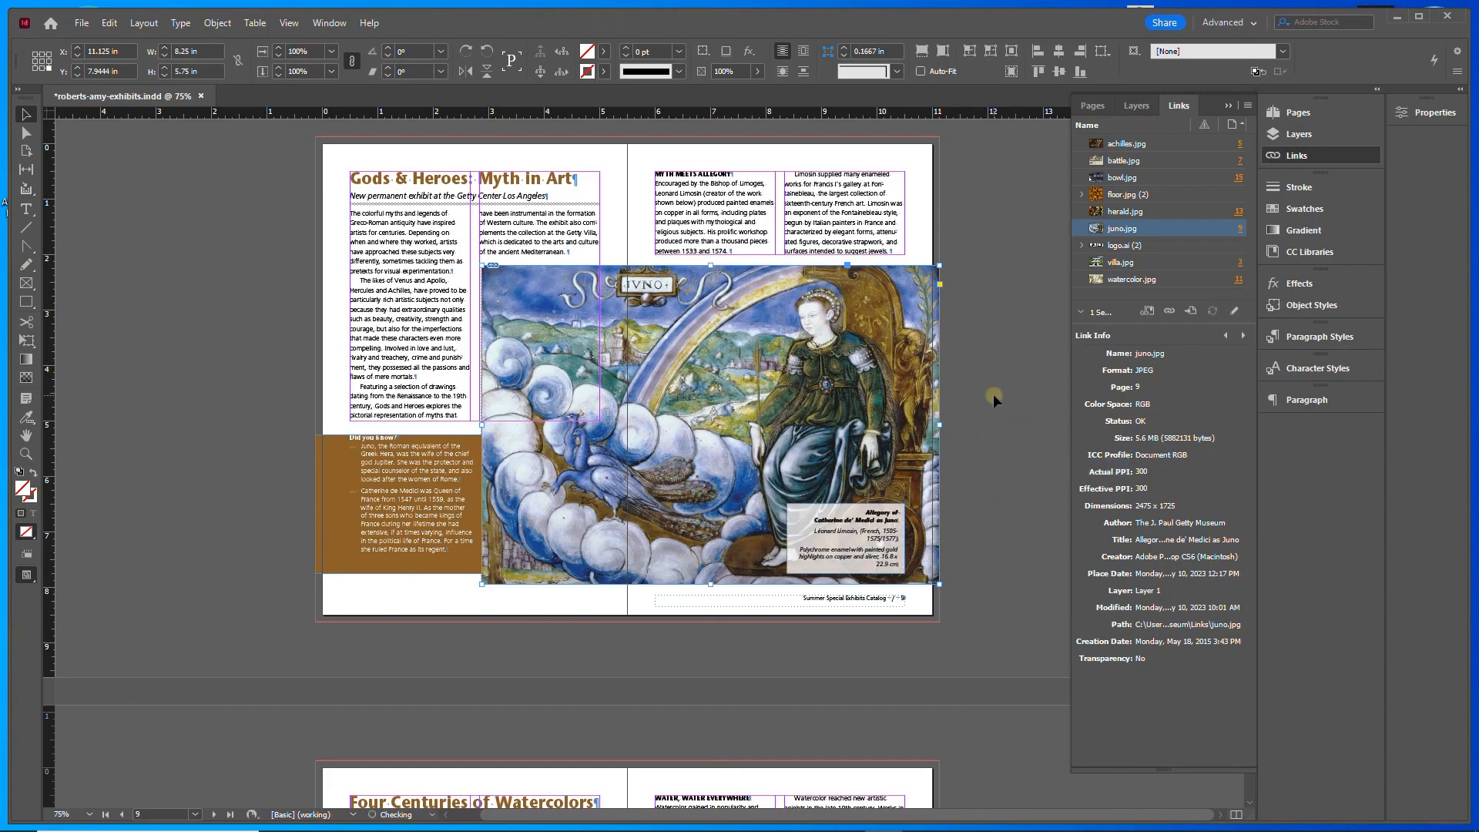
scroll(994, 404, "up", 5)
scroll(996, 414, "up", 4)
right_click(752, 445)
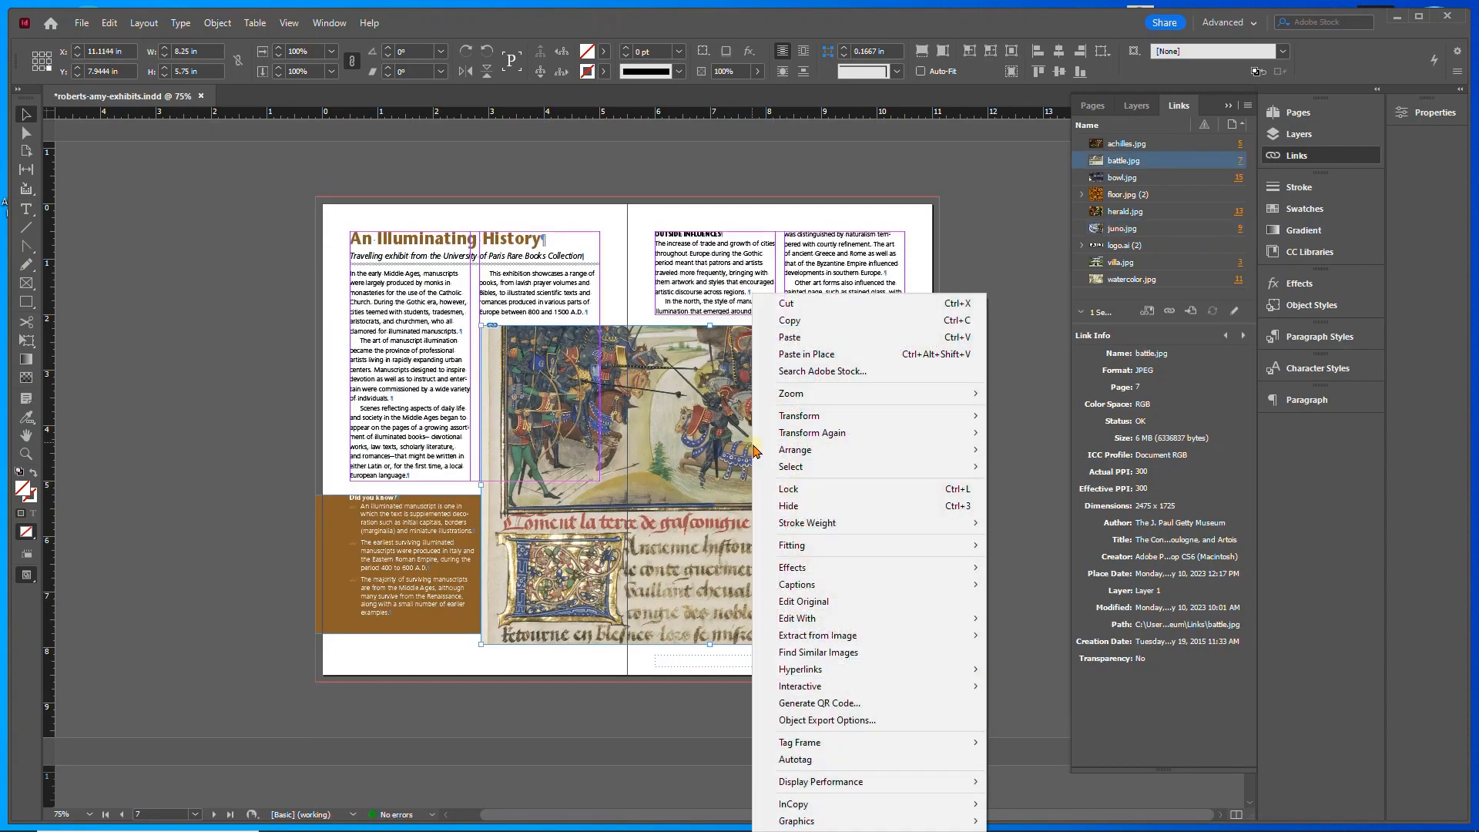
mouse_move(958, 451)
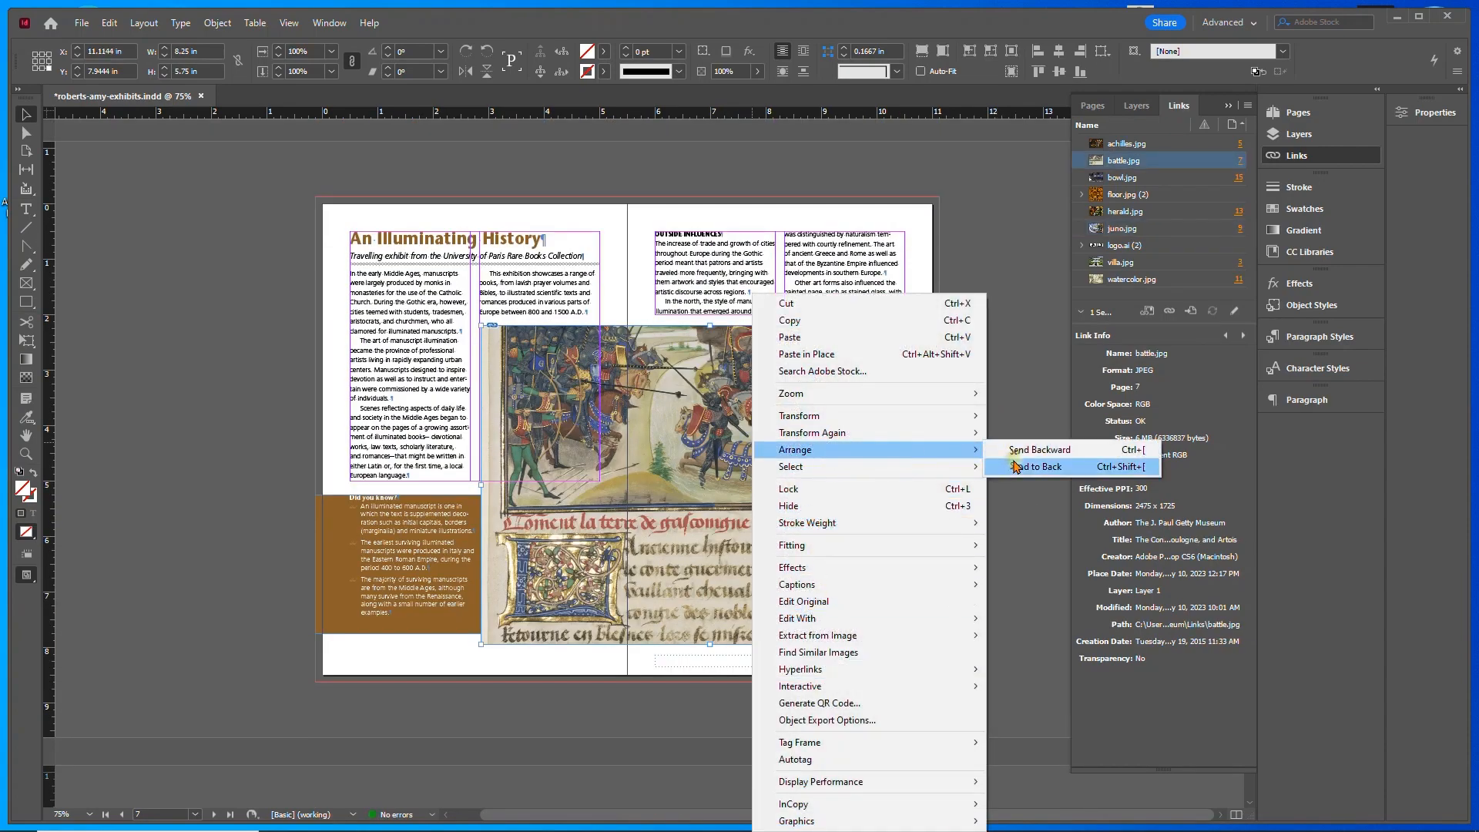
left_click(1015, 465)
- Send achilles.jpg on The Italian Masters spread and villa.jpg on The J. Paul Getty Museum spread to the back
scroll(1000, 403, "up", 3)
scroll(1000, 402, "up", 5)
right_click(764, 370)
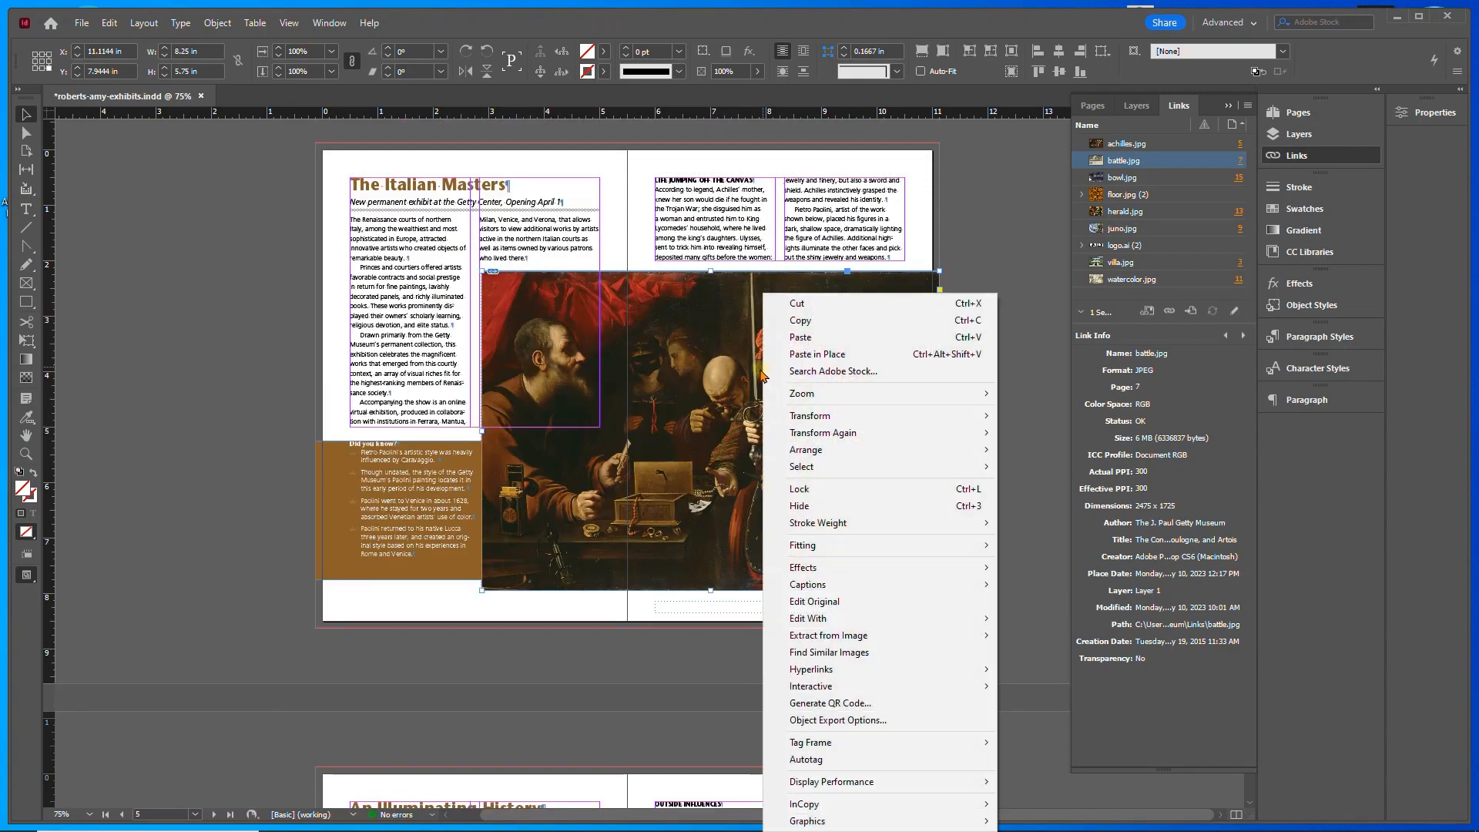
mouse_move(821, 451)
left_click(1033, 452)
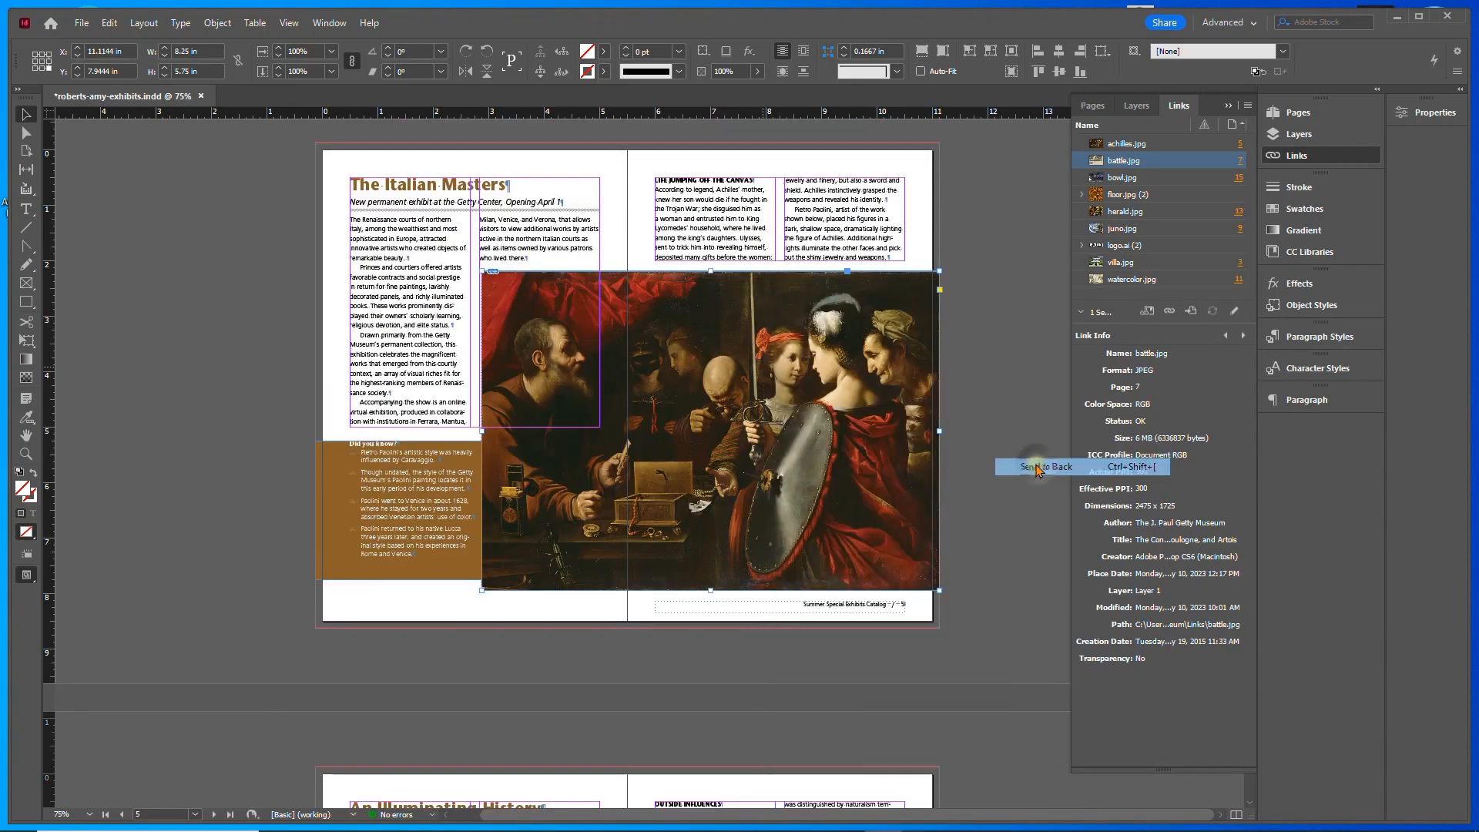
scroll(1016, 392, "up", 5)
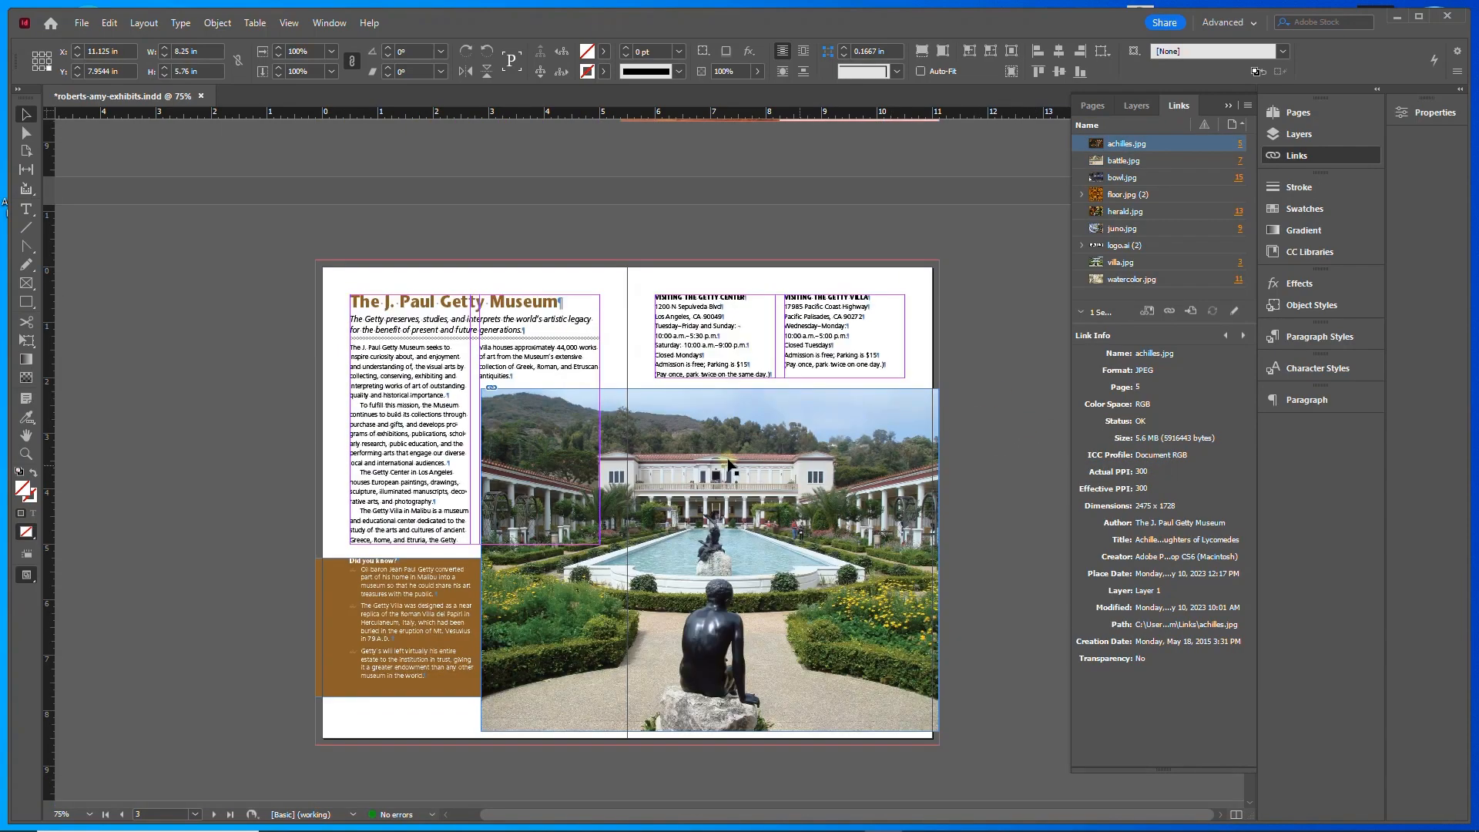
right_click(726, 462)
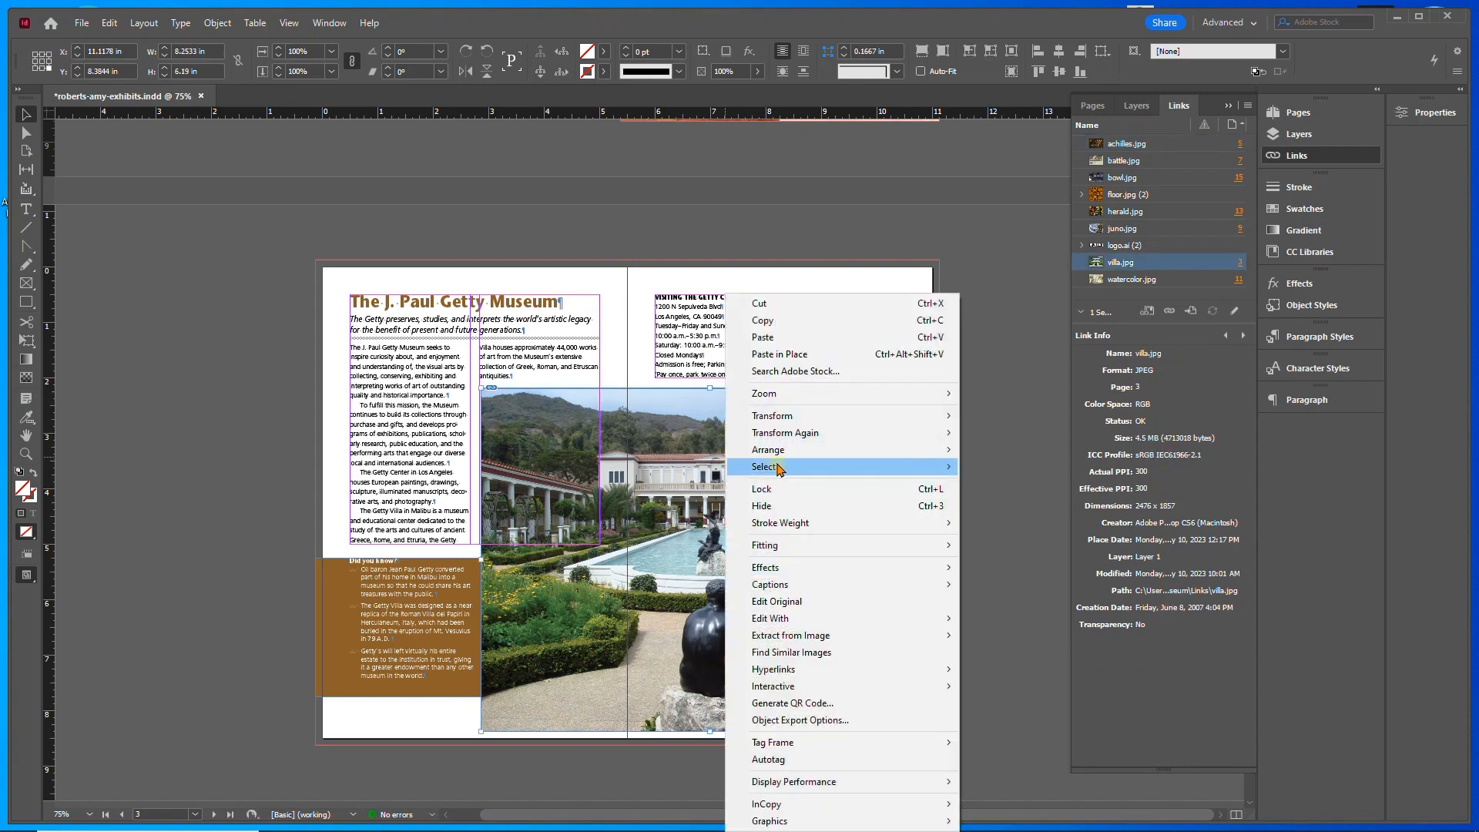
mouse_move(778, 459)
left_click(990, 468)
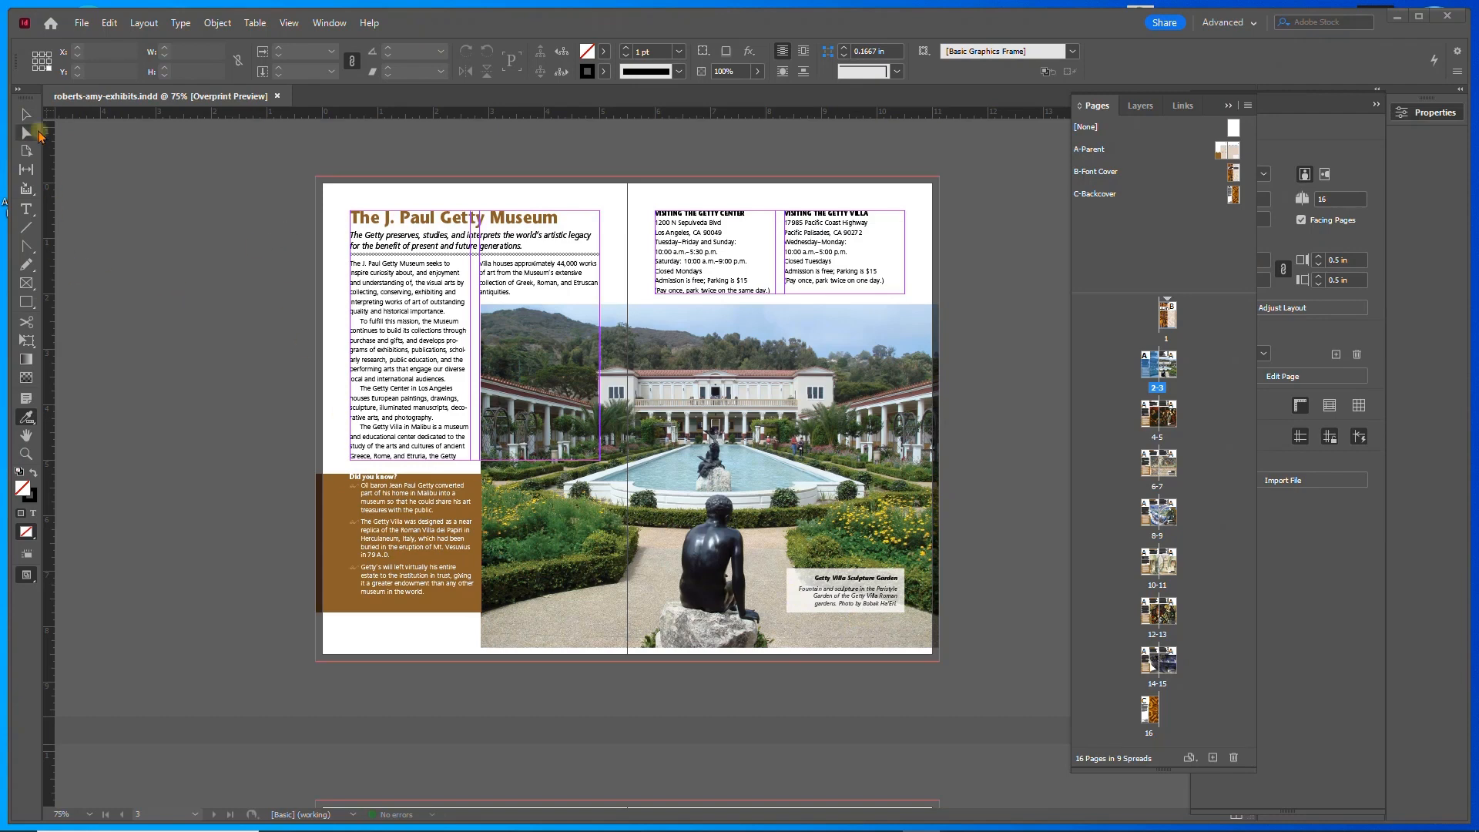
- Swap fill and stroke, and use the Eyedropper tool to sample the dark red band under the colonnade roof in villa.jpg
left_click(27, 418)
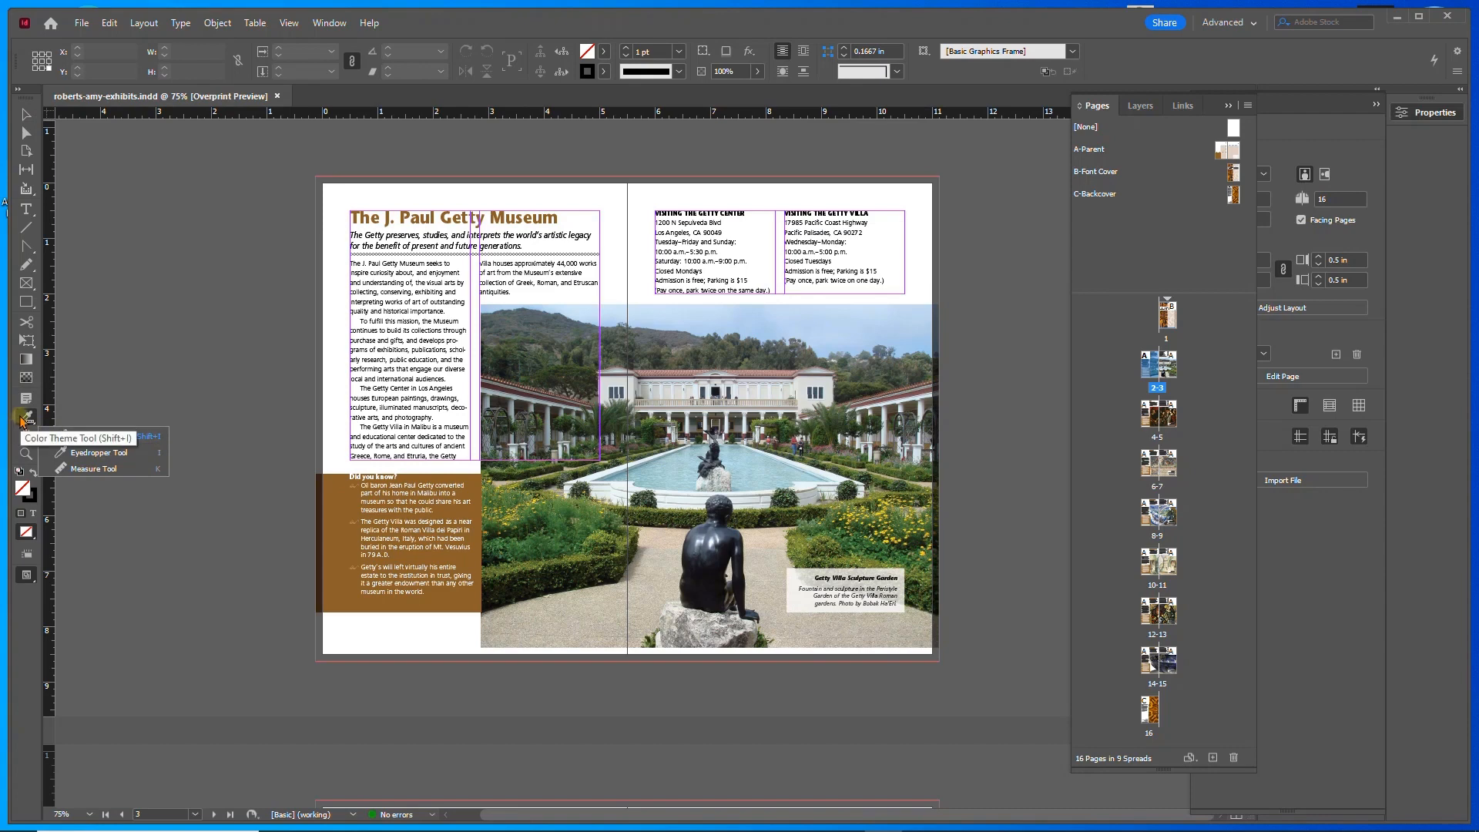
left_click(105, 455)
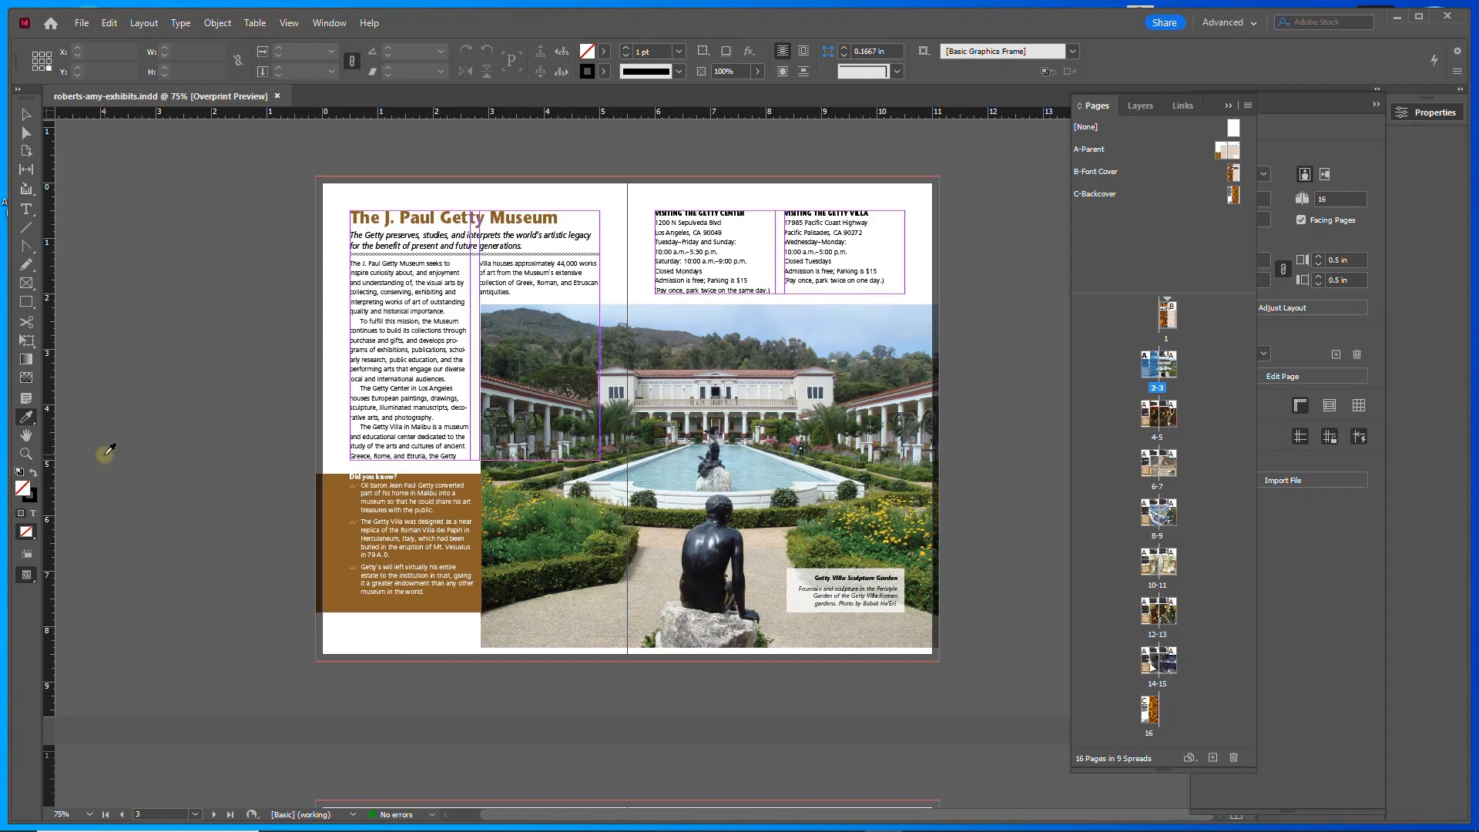
left_click(34, 477)
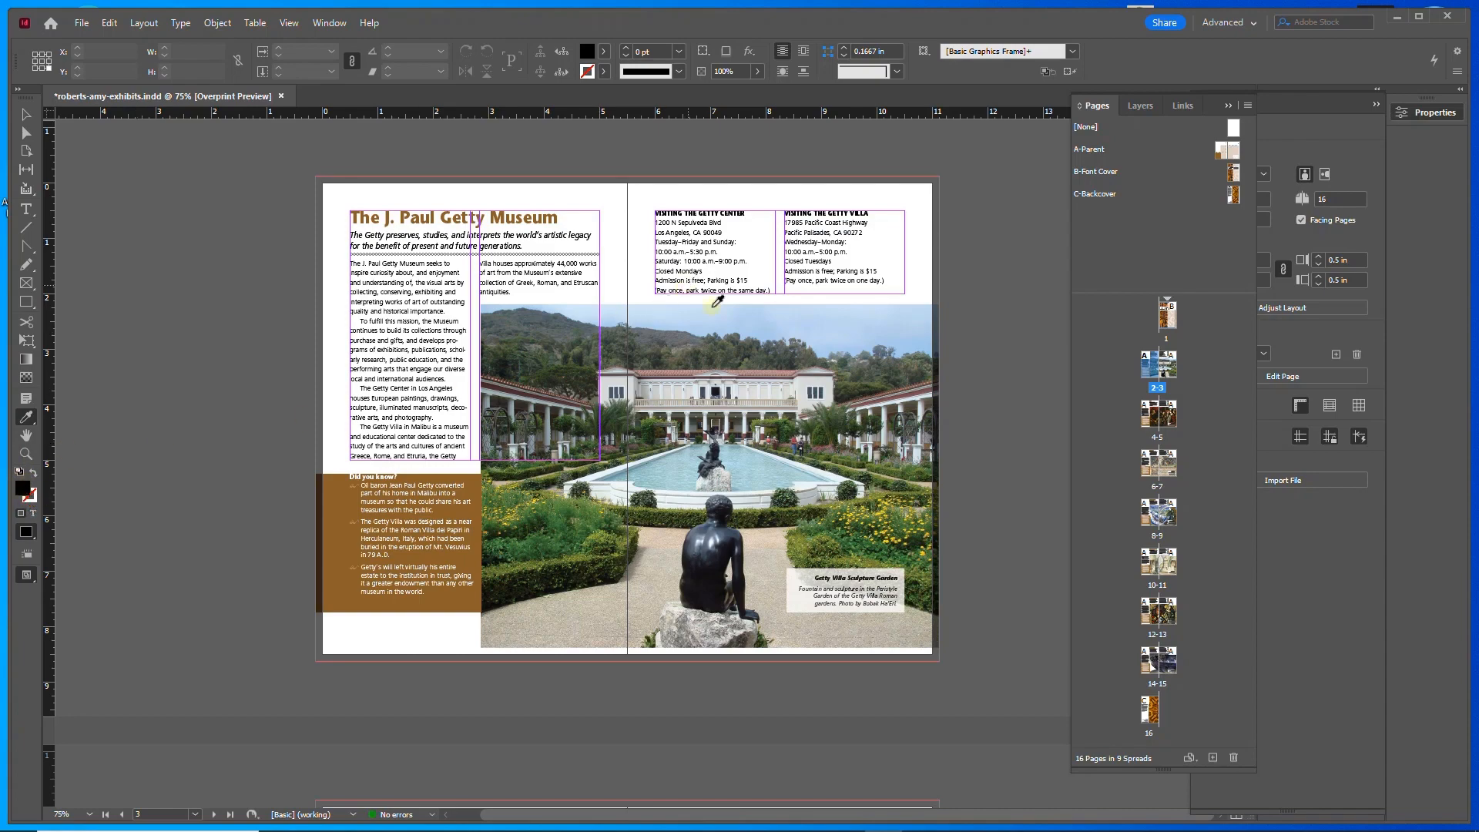
scroll(934, 387, "up", 2)
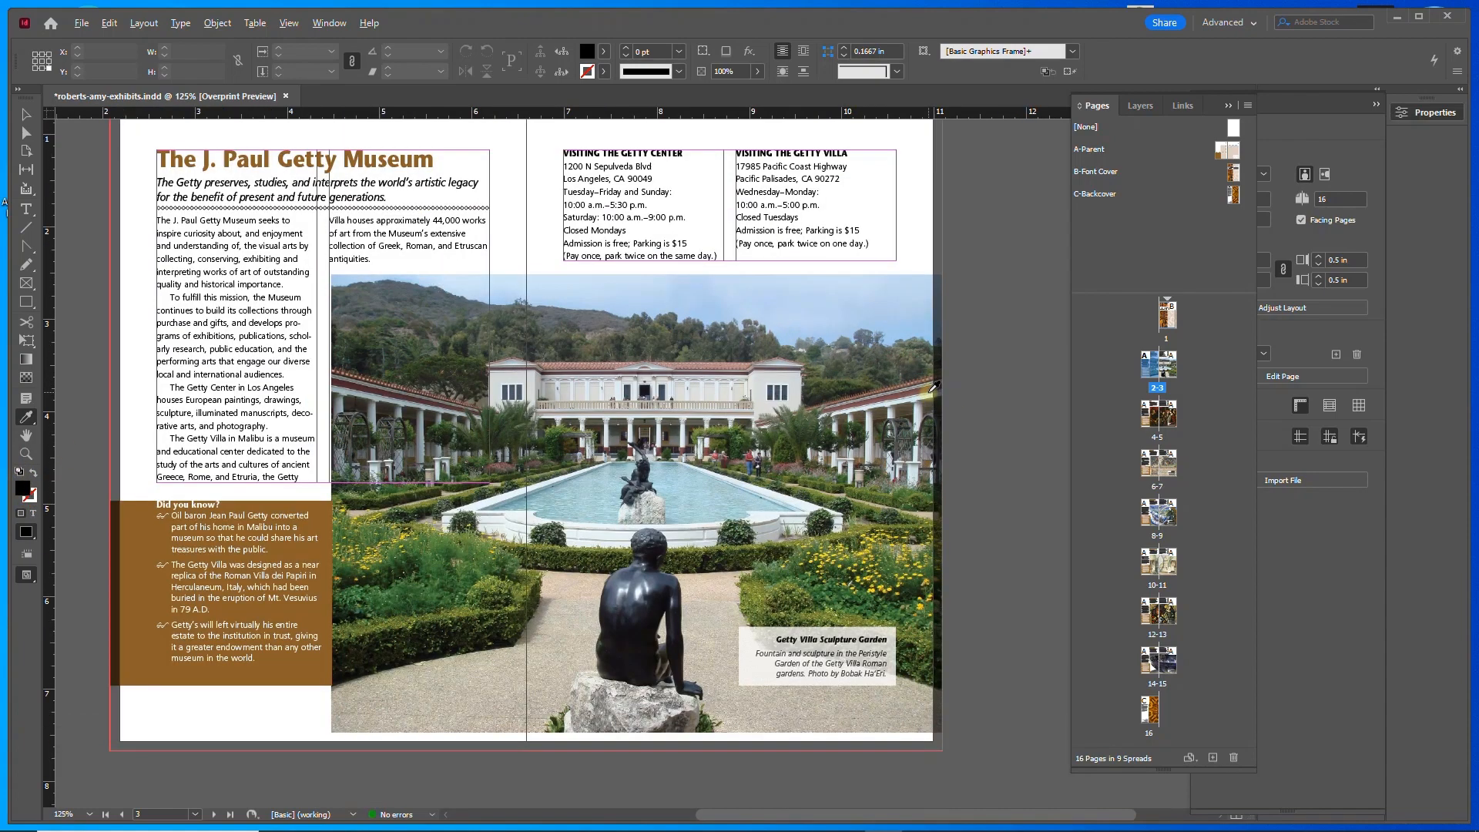
scroll(934, 388, "up", 4)
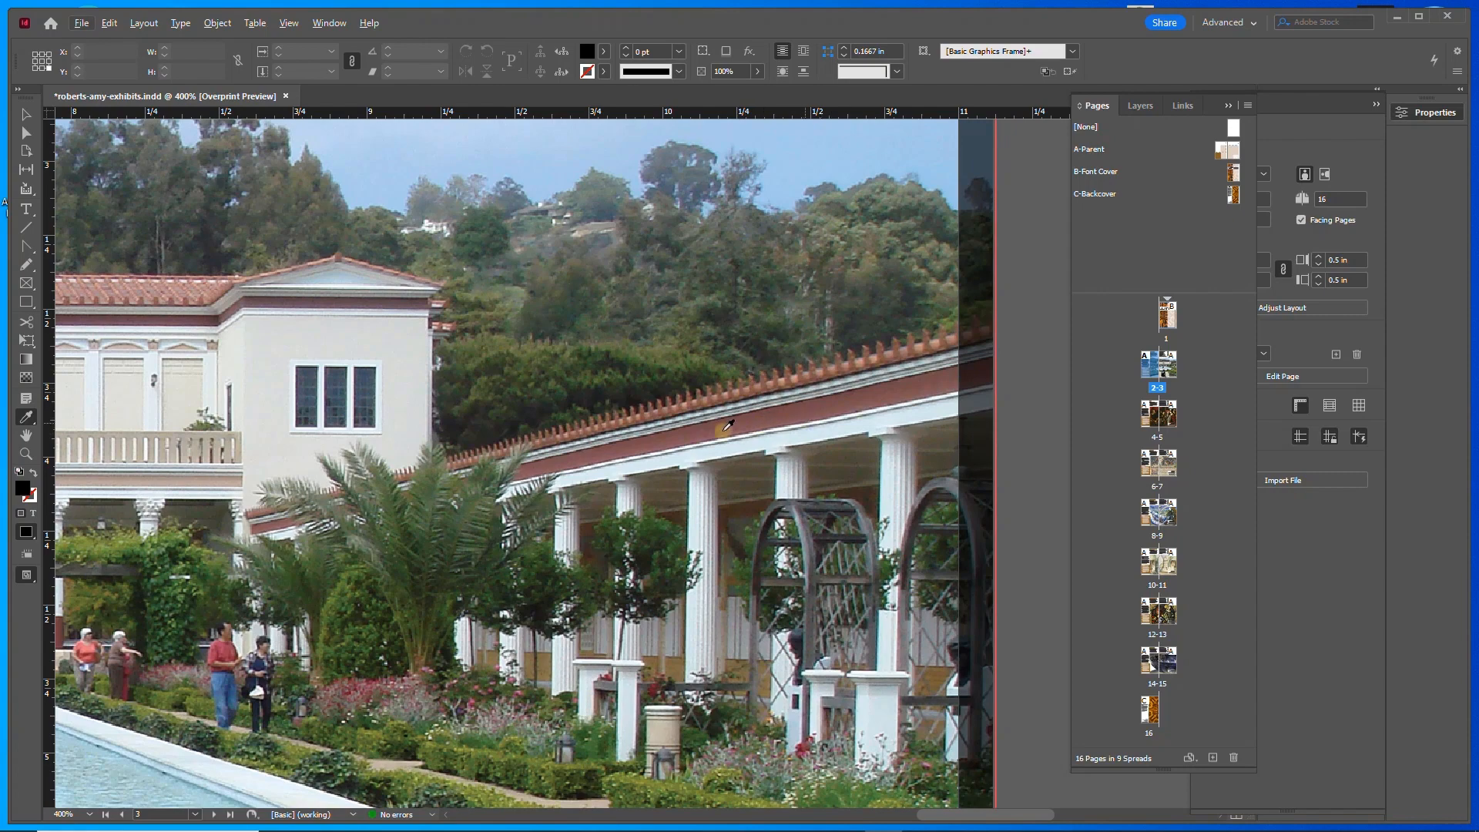
left_click(762, 417)
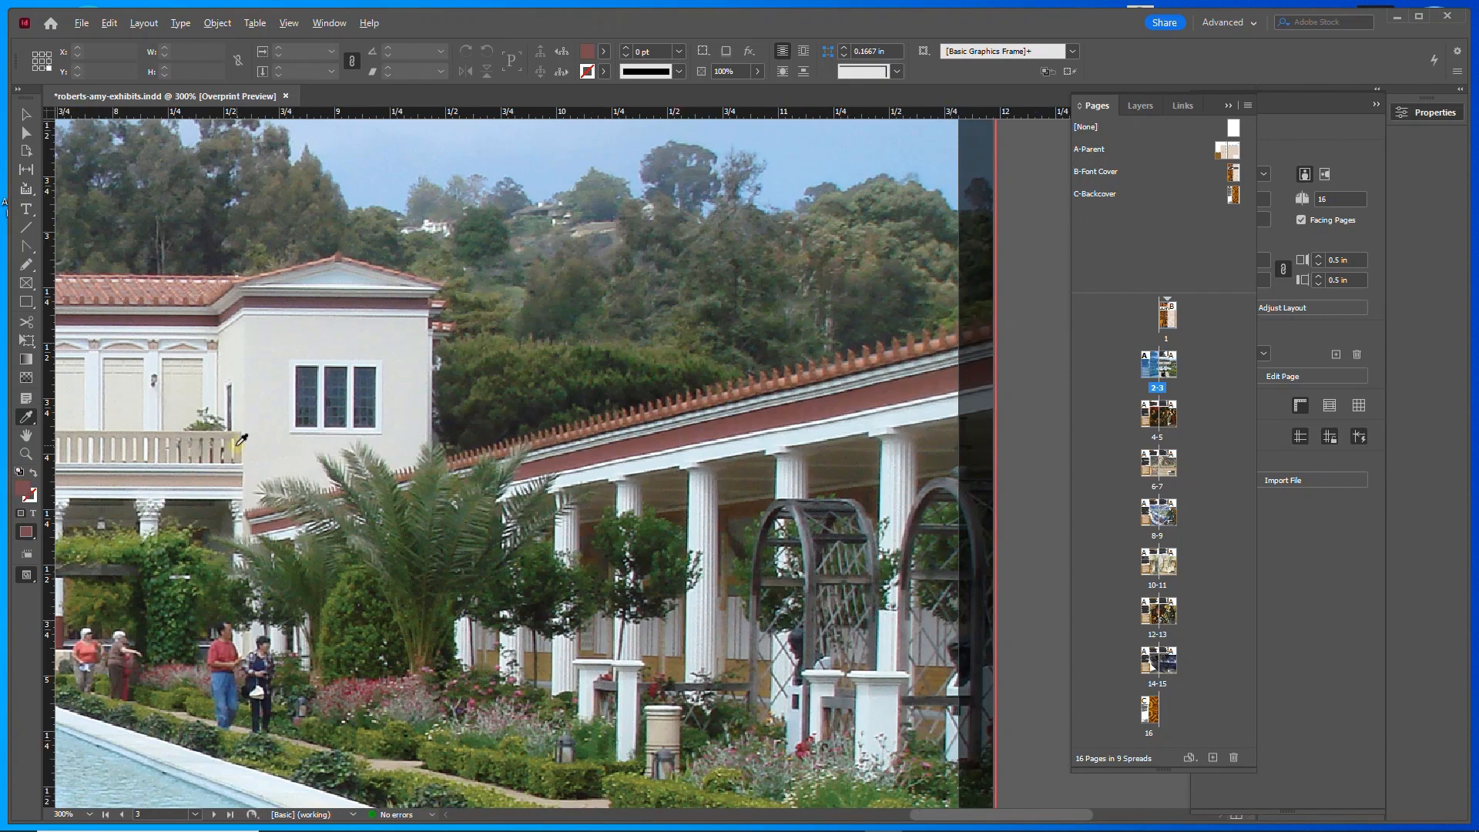
- Apply the sampled dark red to the "Did you know?" box and The J. Paul Getty Museum heading on page 2
key("ctrl+1")
scroll(294, 484, "down", 1)
scroll(296, 485, "up", 2)
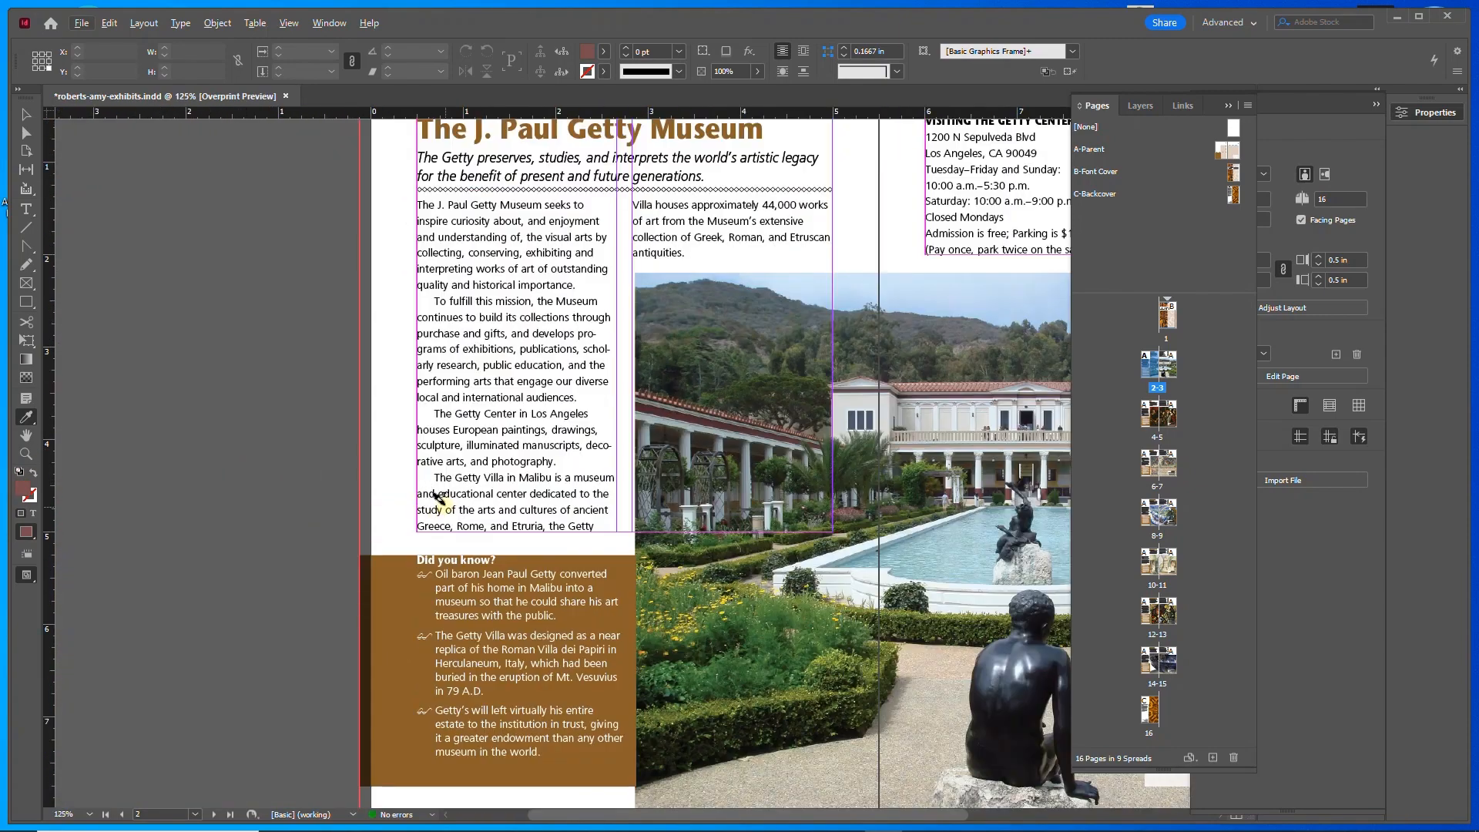
left_click(381, 589)
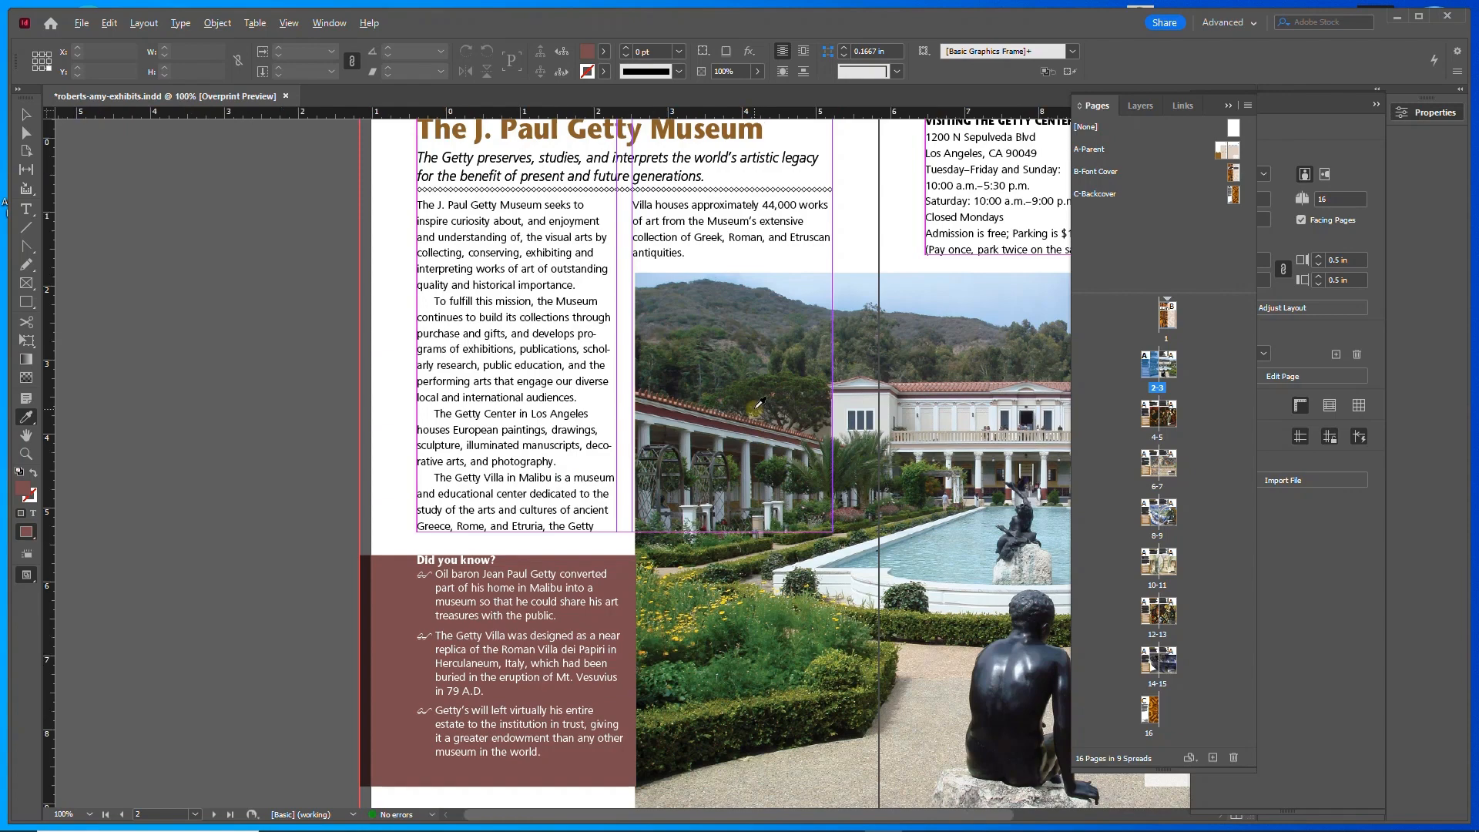
key("ctrl+minus")
key("ctrl+minus")
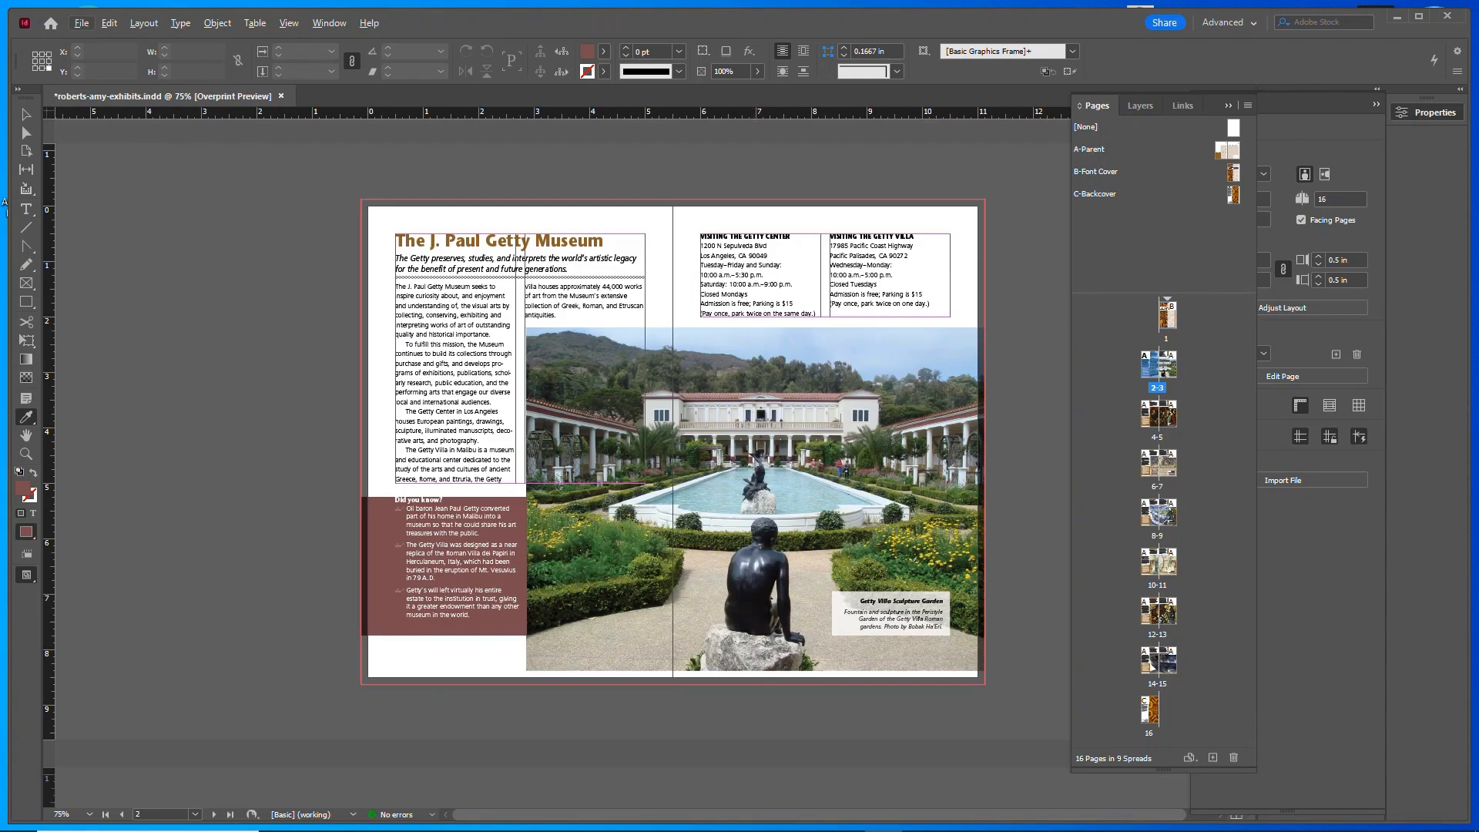
key("alt+Tab")
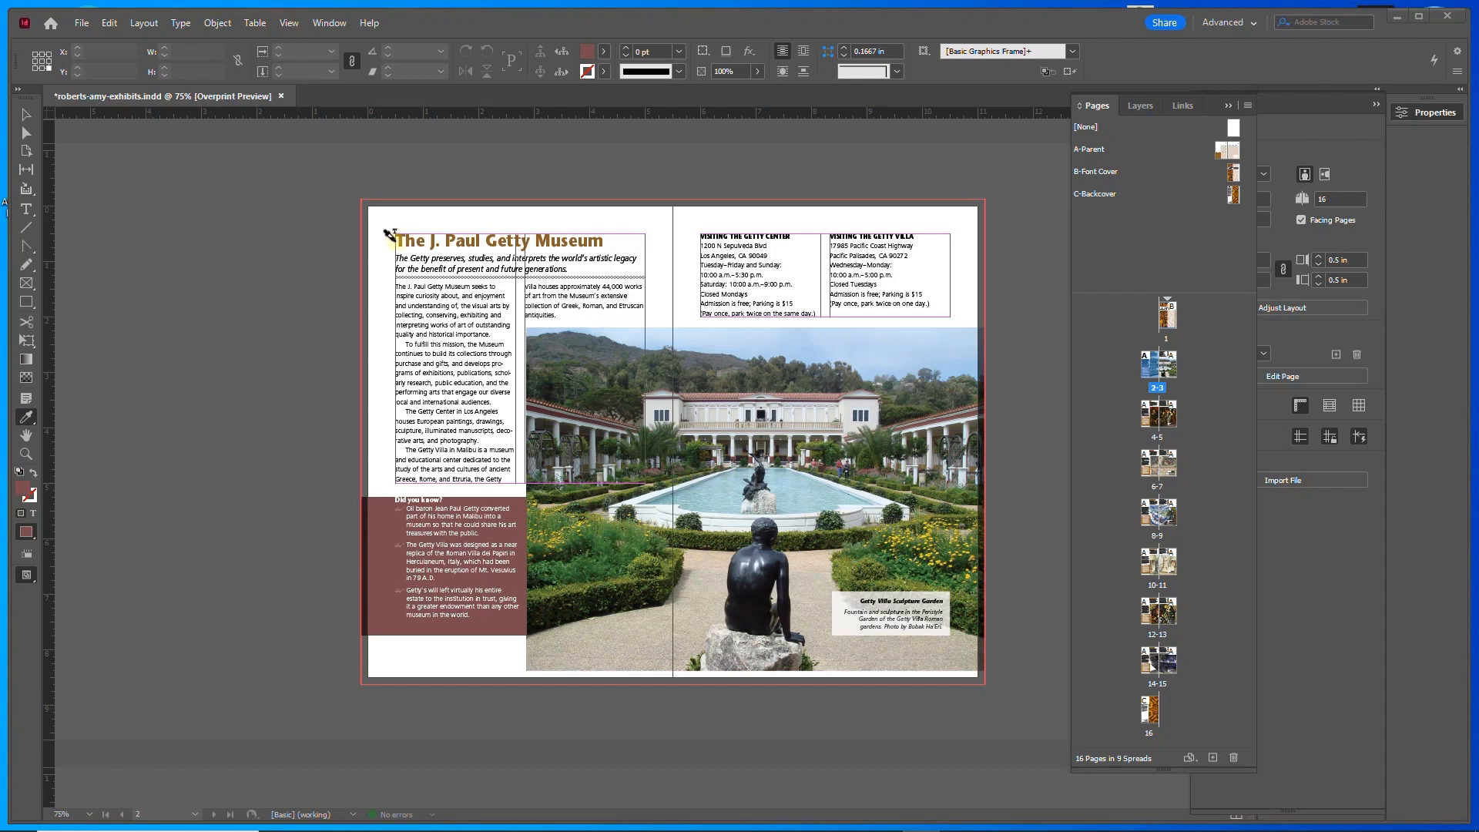
left_click_drag(396, 235, 597, 229)
- Sample an olive tone at the shield in achilles.jpg and apply it to page 4's "Did you know?" box and The Italian Masters heading
scroll(288, 578, "down", 6)
scroll(288, 578, "down", 1)
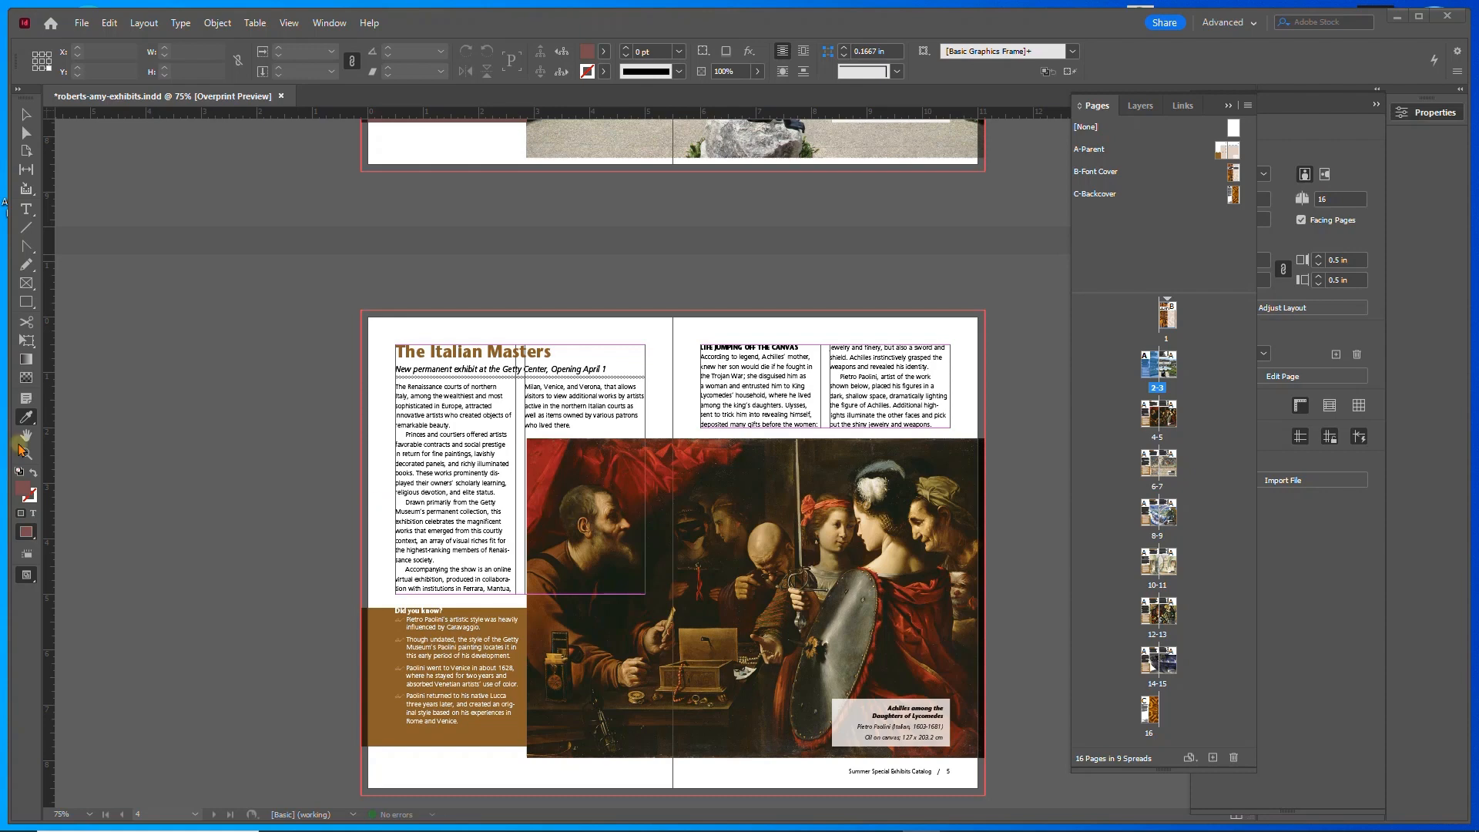
left_click(857, 606)
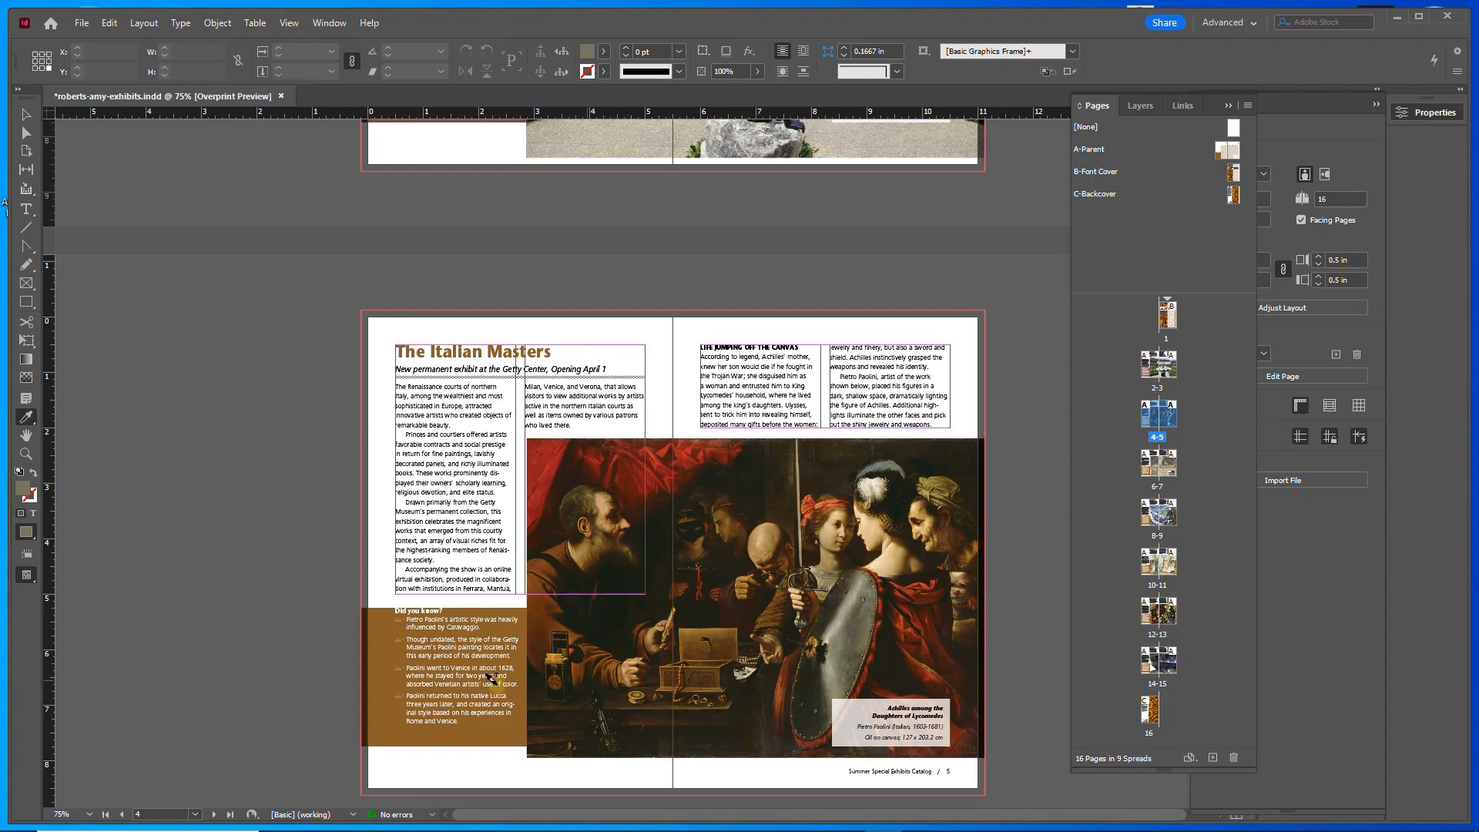
left_click(369, 629)
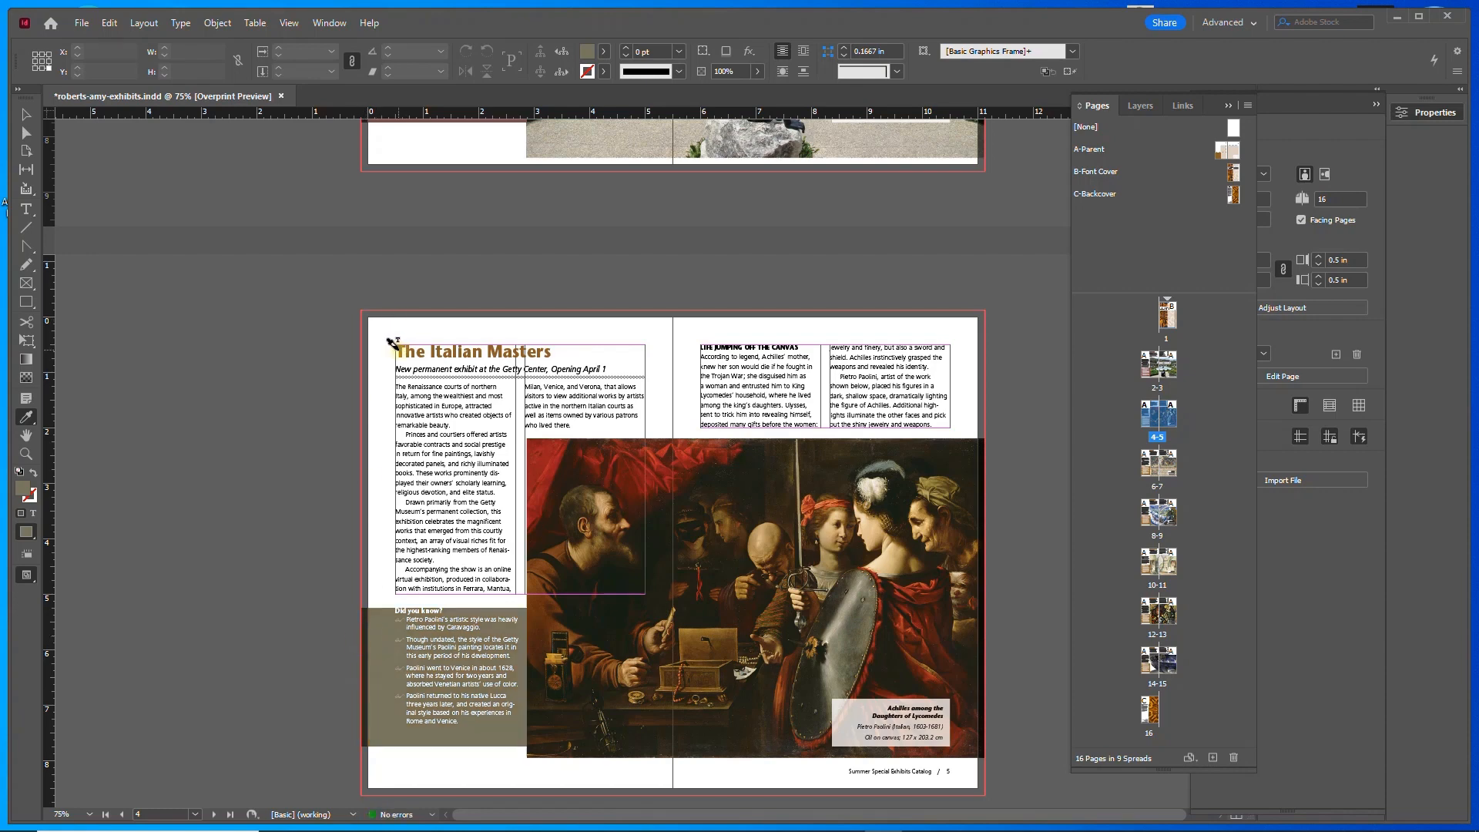
left_click_drag(392, 341, 563, 350)
- Recolor the "Did you know?" box and heading on An Illuminating History with blue and on Gods & Heroes with green, each sampled from its image
scroll(1004, 538, "down", 10)
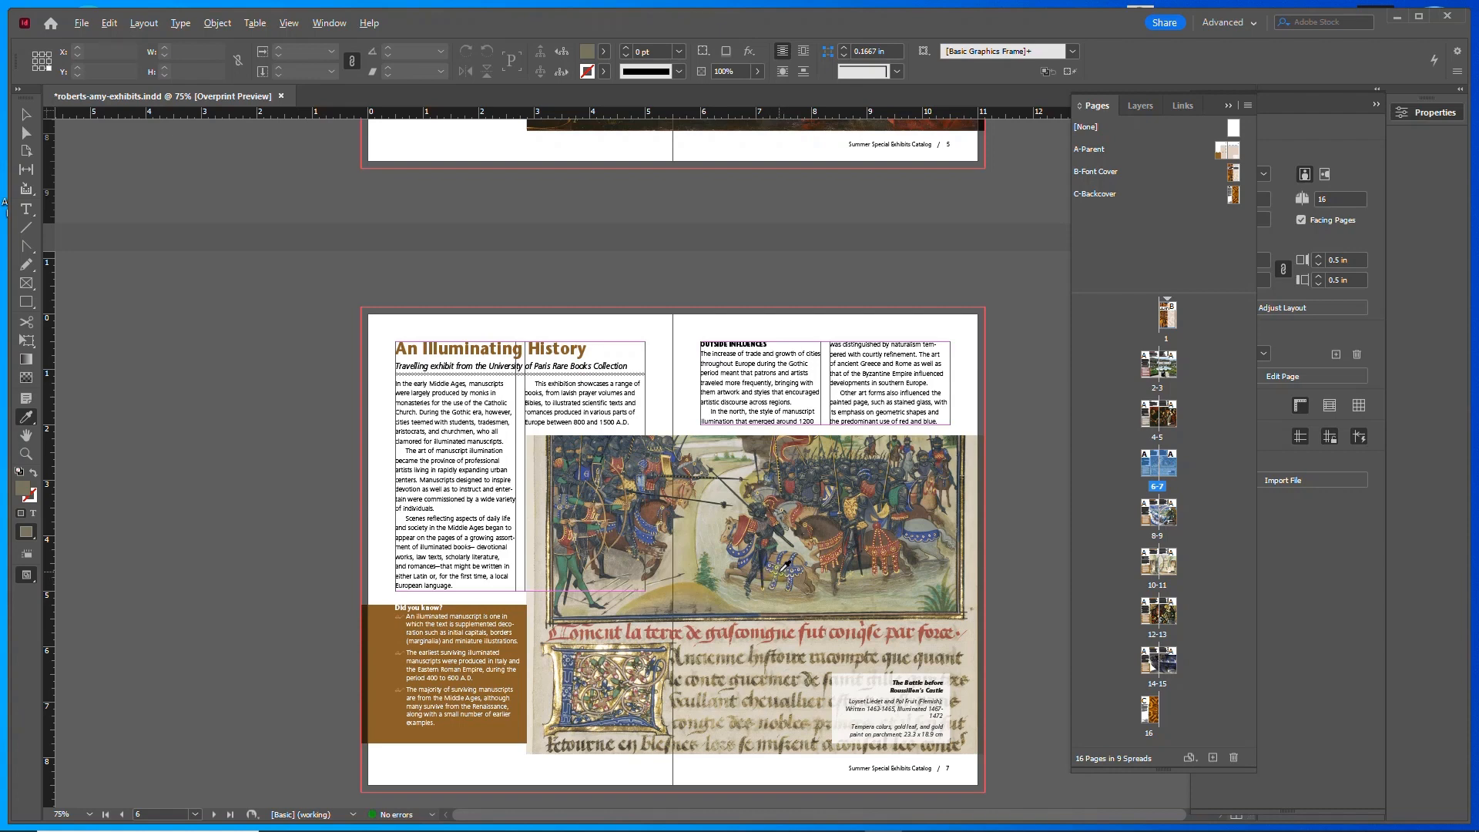
left_click(786, 566)
left_click(381, 642)
left_click_drag(396, 348, 438, 343)
scroll(332, 707, "down", 10)
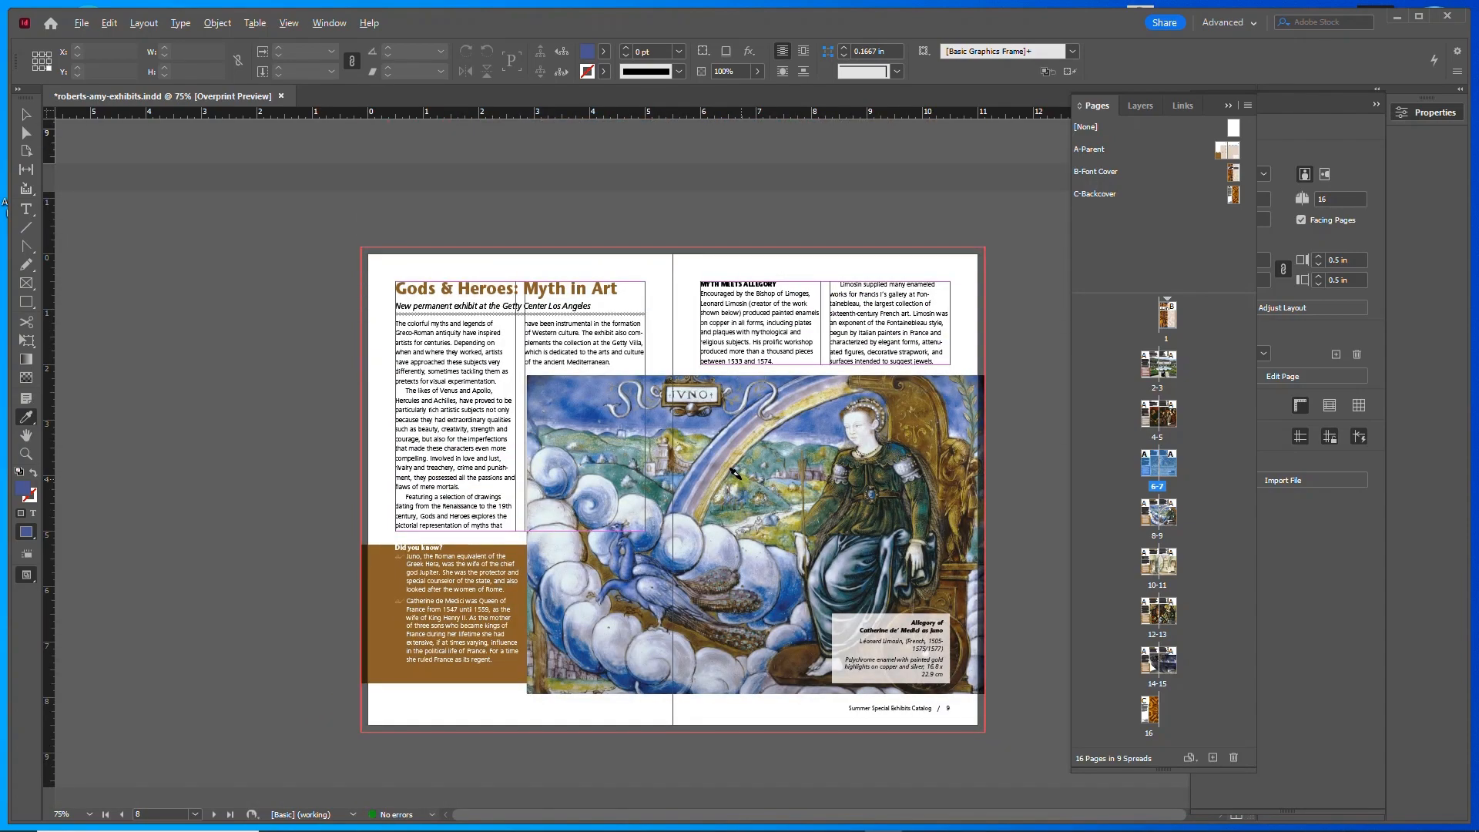
left_click(408, 623)
- On the Four Centuries of Watercolors spread, try a taupe from the tower, and apply terracotta from the roof to the box and heading
scroll(433, 639, "down", 10)
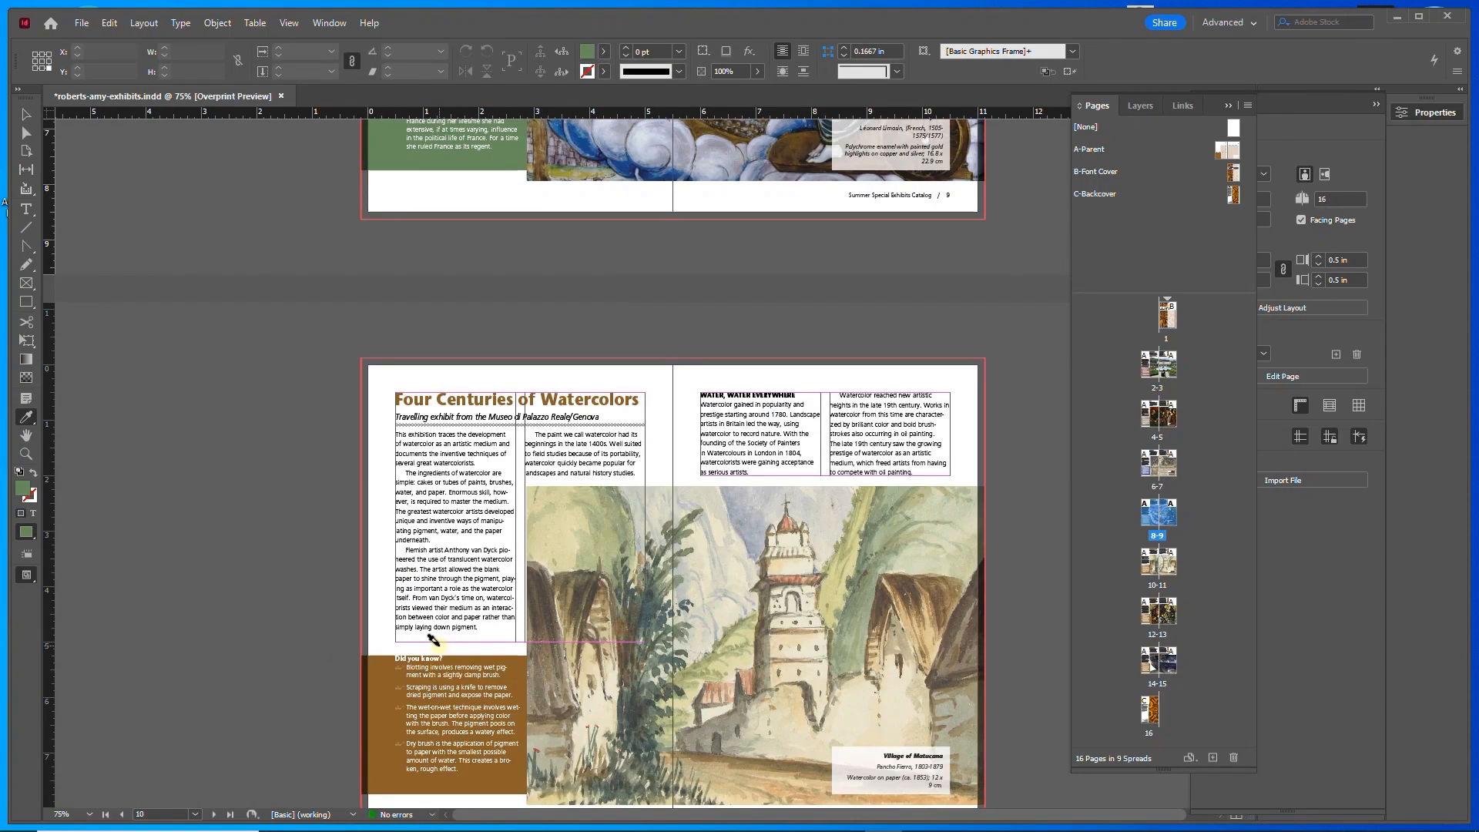
left_click(787, 520, "alt")
left_click(377, 687)
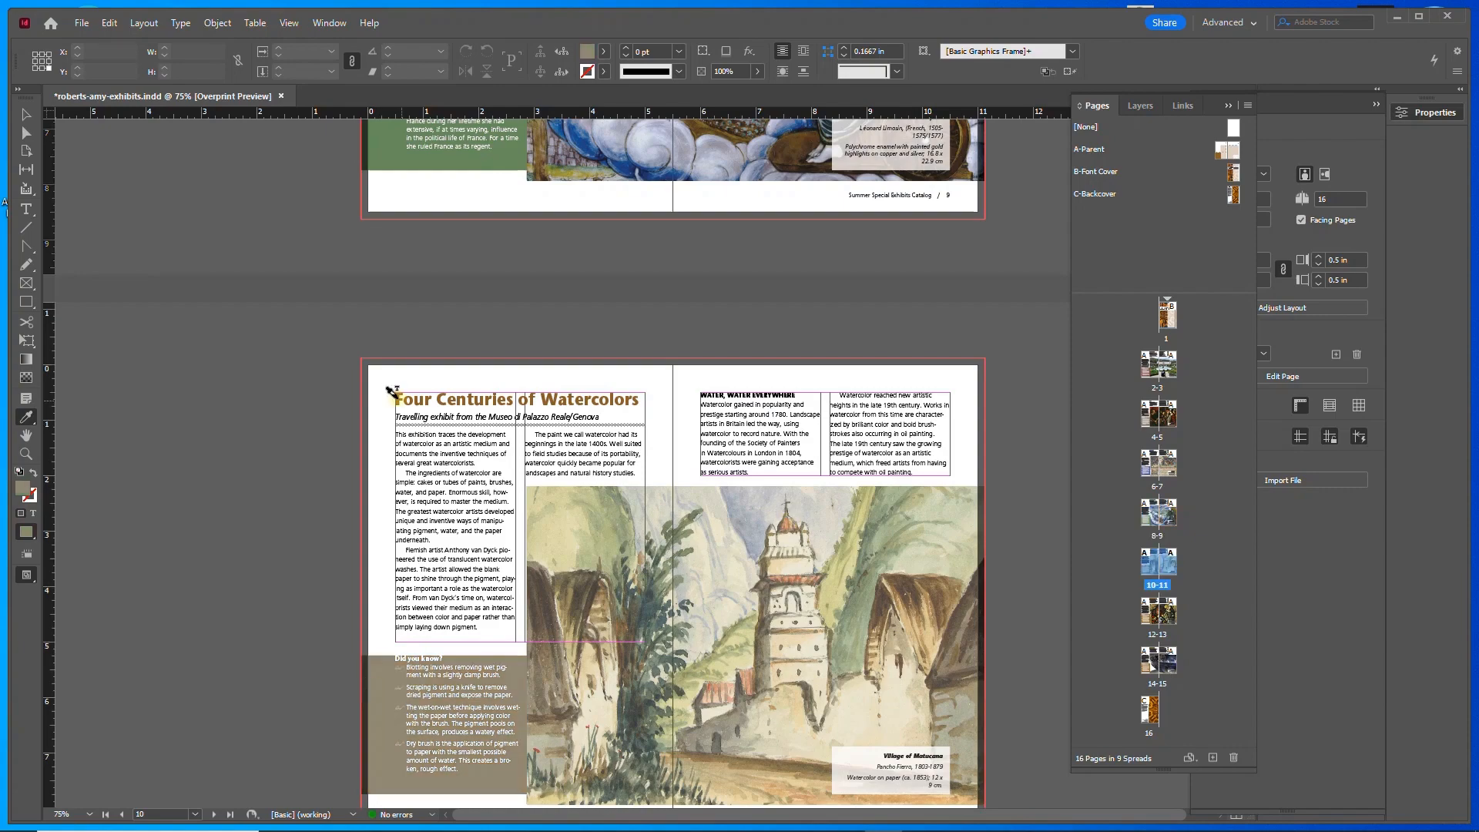
left_click(712, 684, "alt")
left_click(374, 693)
- Sample a bright red from the stained-glass image and apply it to page 12's "Did you know?" box and Images in Light heading
scroll(407, 597, "down", 10)
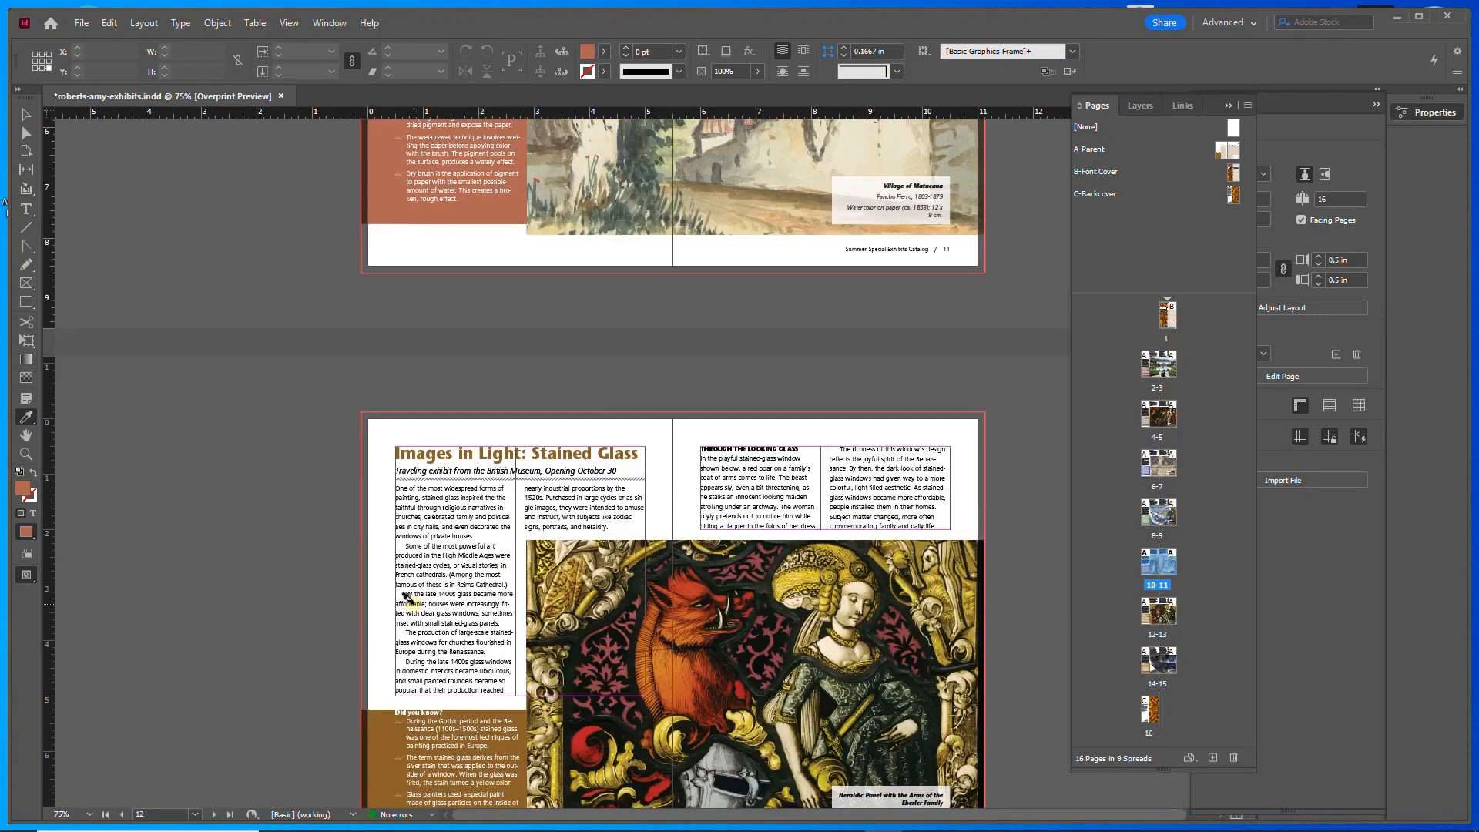
left_click(583, 740, "alt")
left_click(383, 728)
left_click(431, 454, "alt")
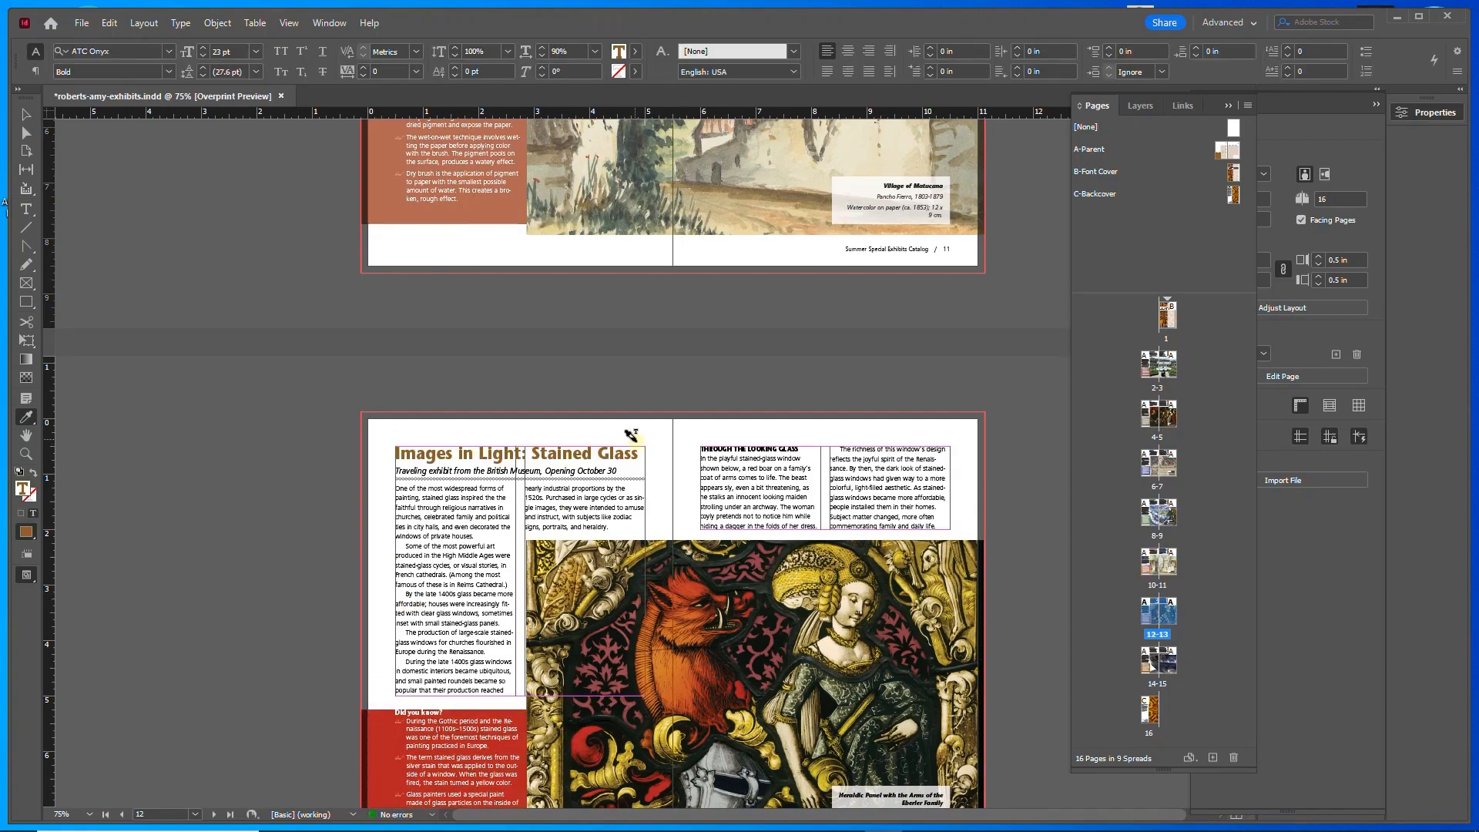
- Sample a golden brown from the glass bowl's rim area and apply it to page 14's "Did you know?" box and Glassmaking in Antiquity heading
scroll(631, 435, "down", 10)
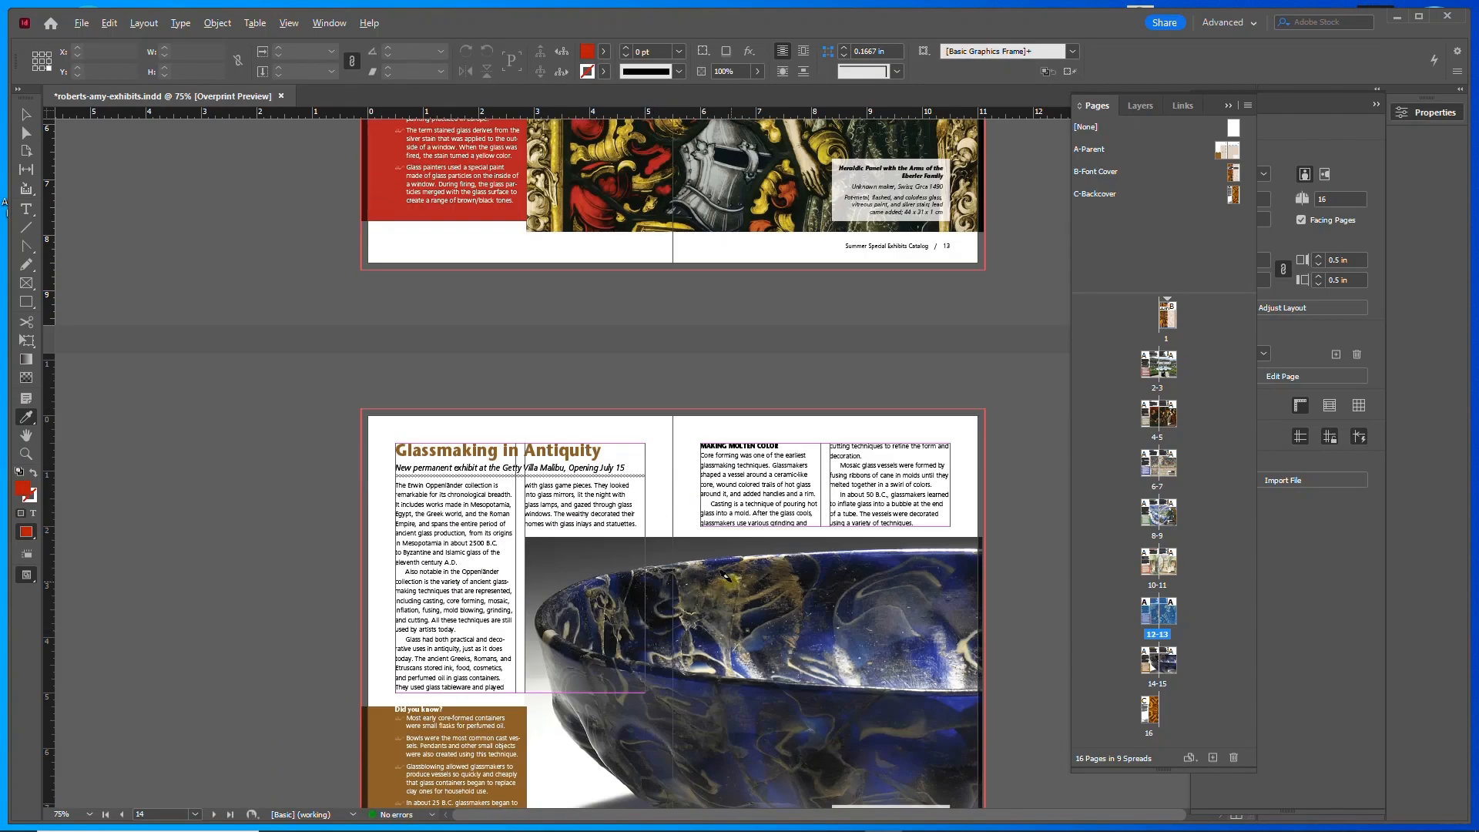
left_click(724, 576, "alt")
left_click(371, 738)
scroll(729, 597, "up", 4)
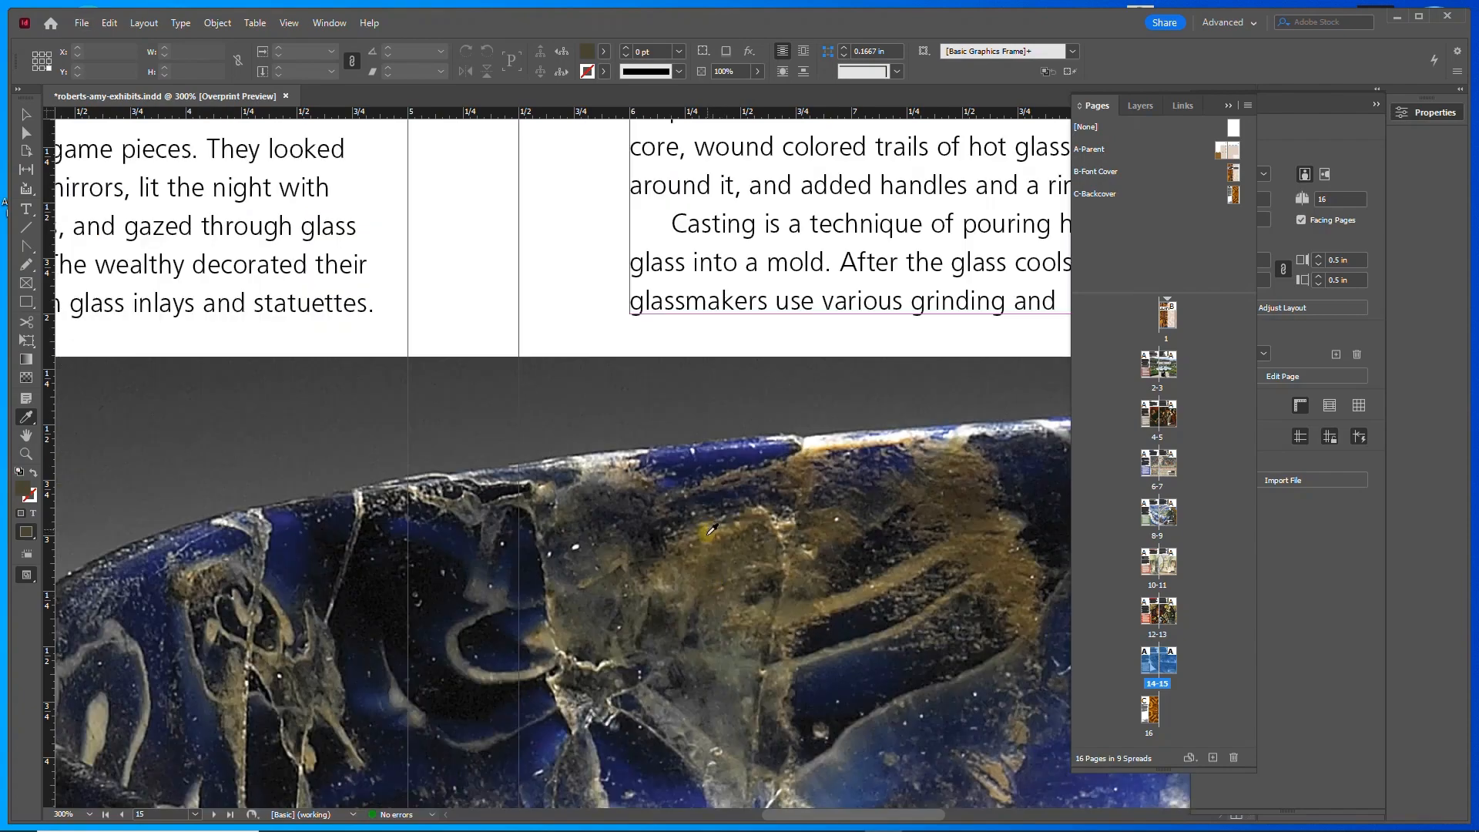
left_click(713, 530, "alt")
scroll(545, 502, "down", 8)
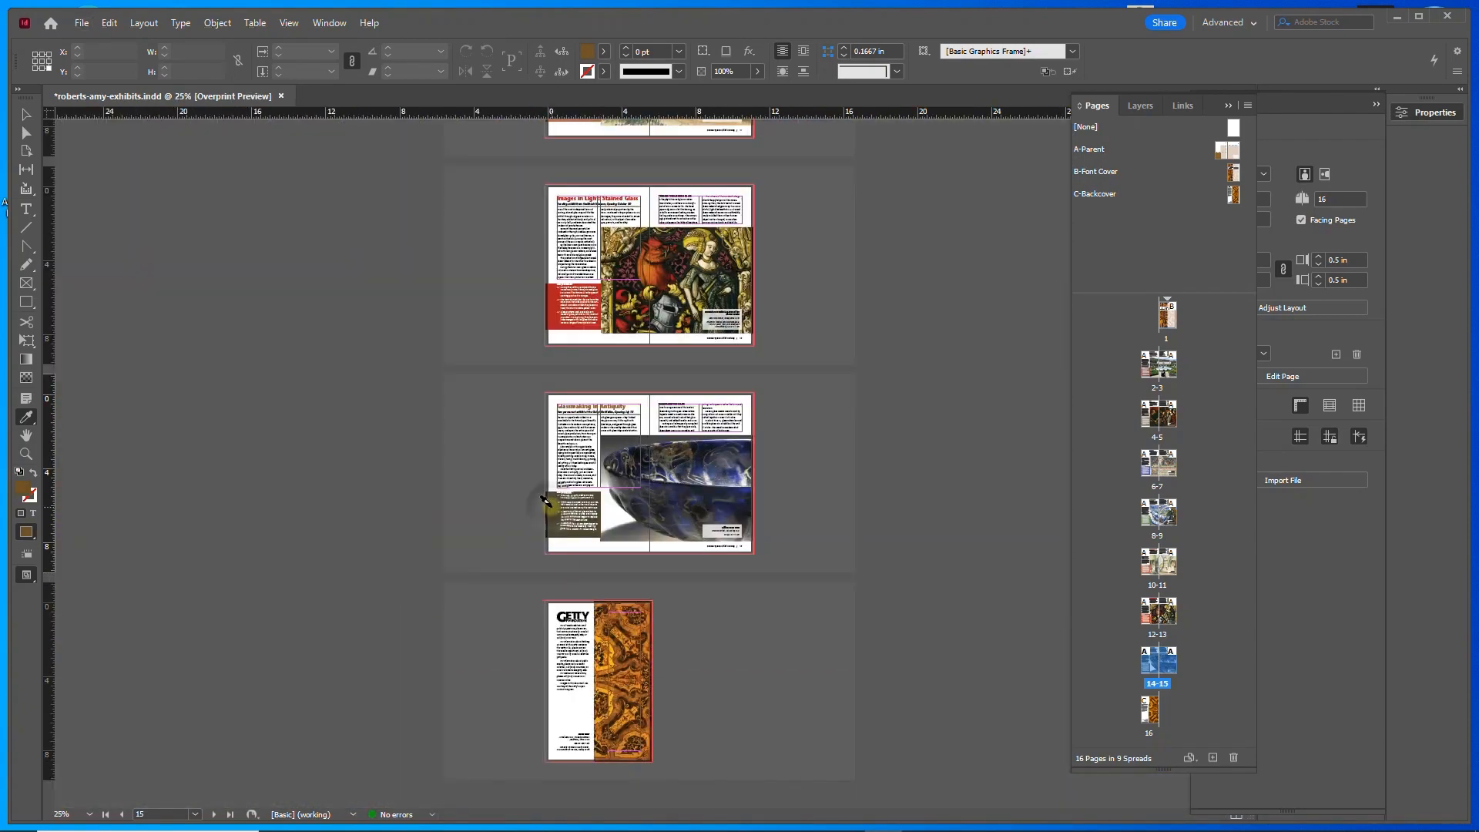
scroll(566, 520, "up", 7)
left_click_drag(213, 649, 601, 643)
scroll(581, 659, "down", 5)
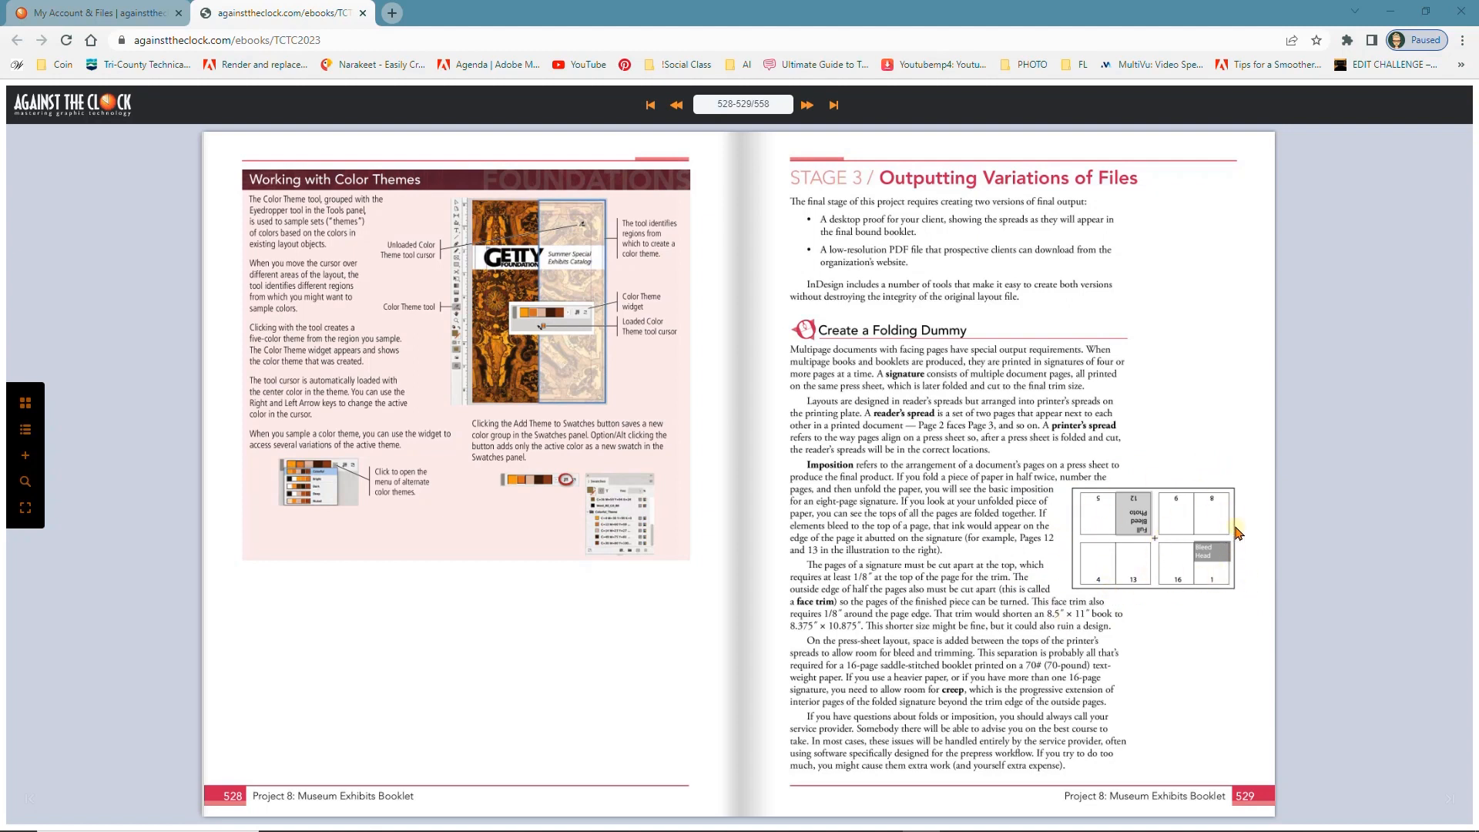
- Read the ebook's folding dummy and Print a Booklet Proof instructions on pages 530-531, dismiss the update notification, and switch back to InDesign
left_click(1290, 441)
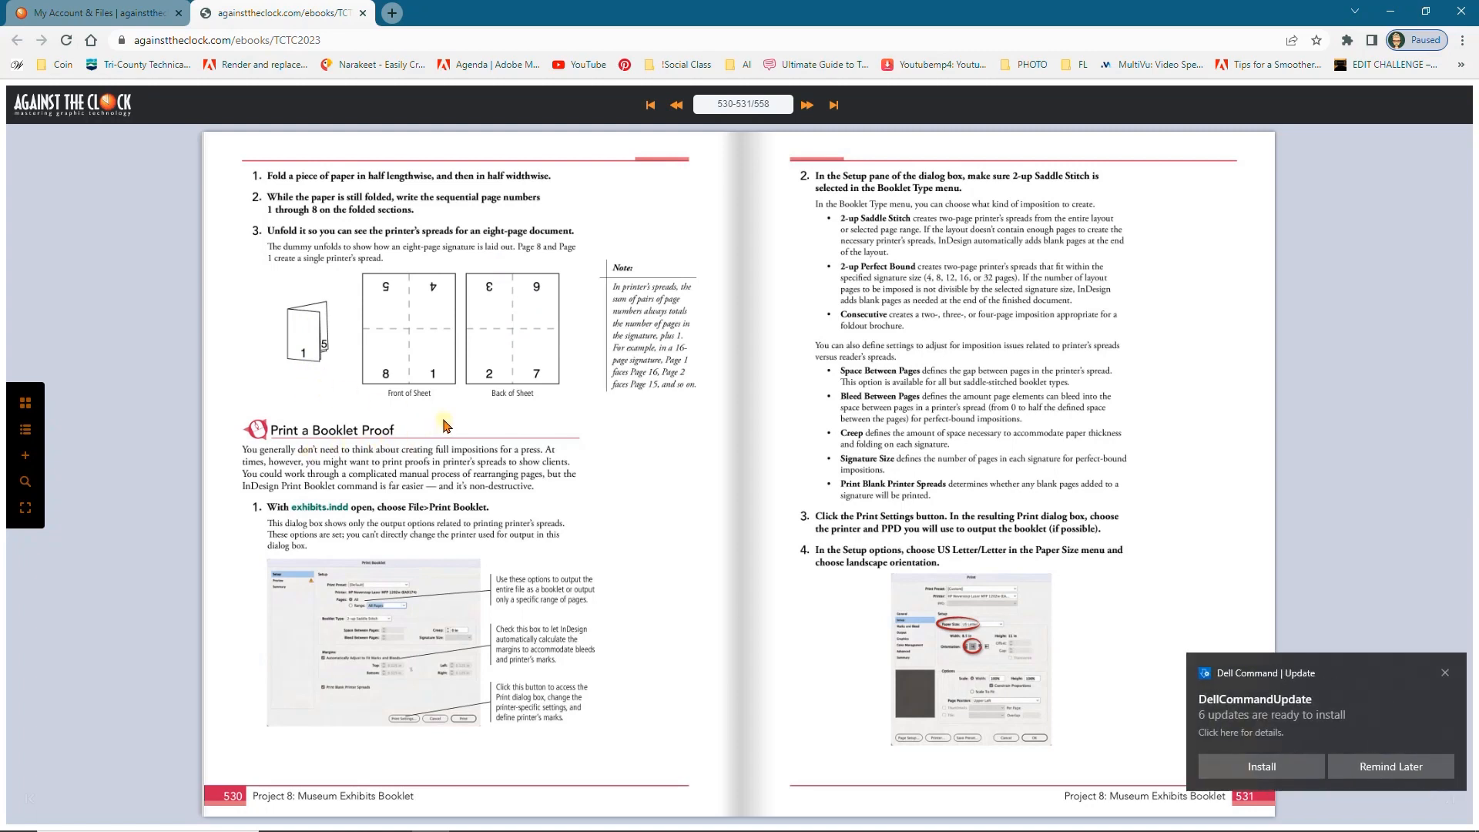
left_click(1443, 673)
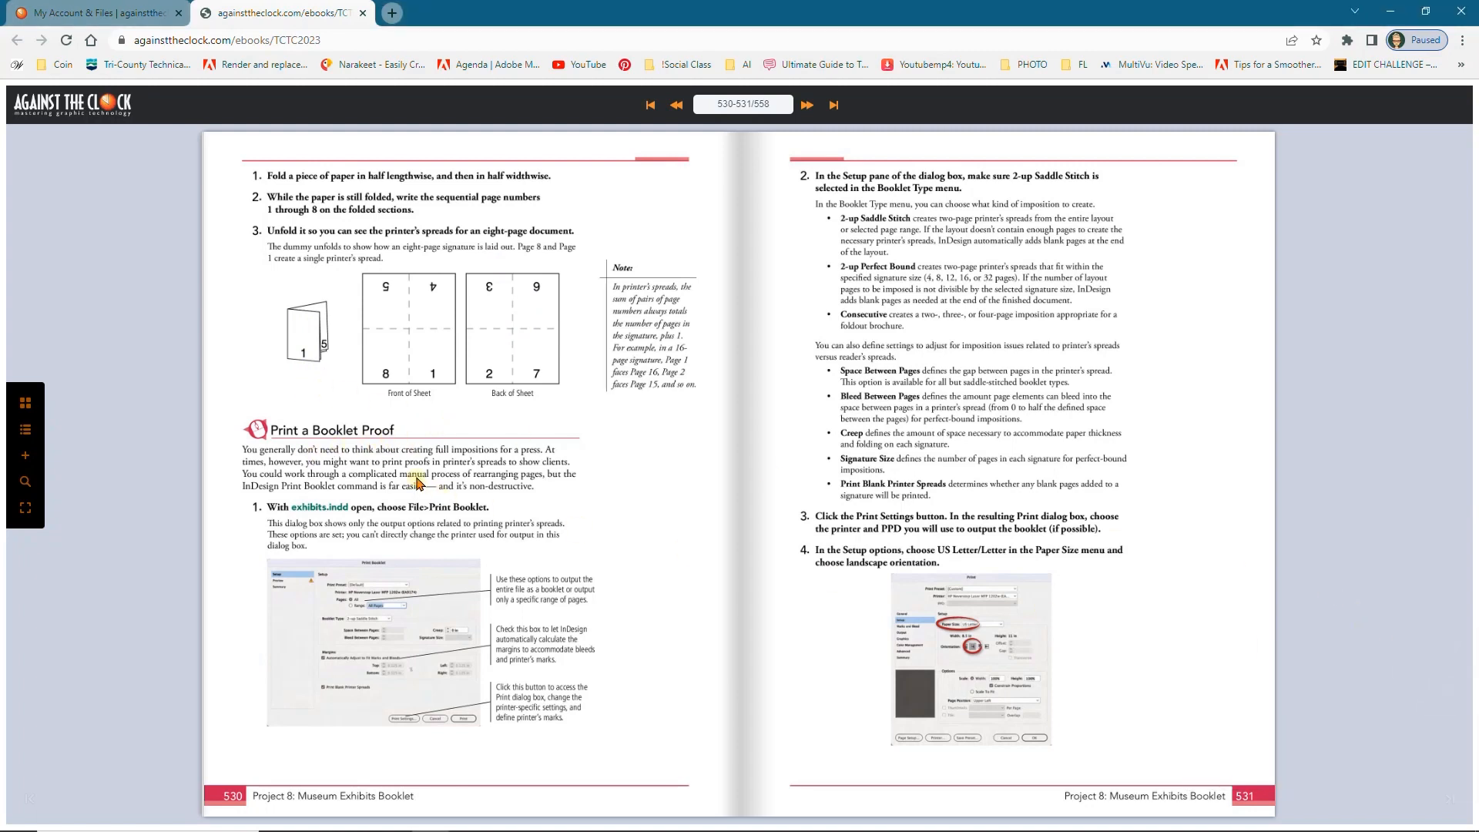
left_click_drag(619, 7, 1478, 270)
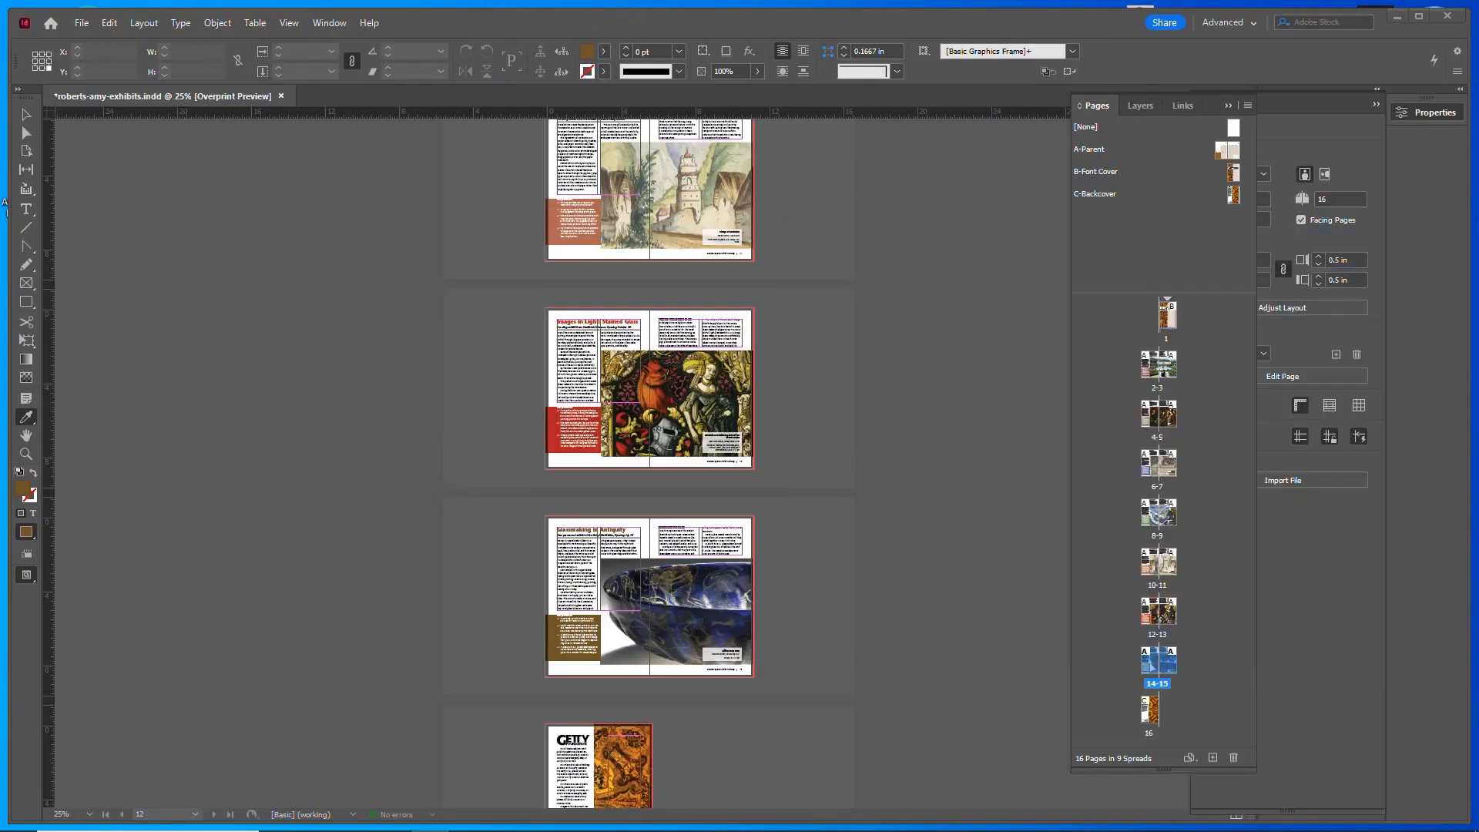
- Review the recolored boxes and headings on all spreads from the front cover to the back cover
scroll(783, 419, "up", 6)
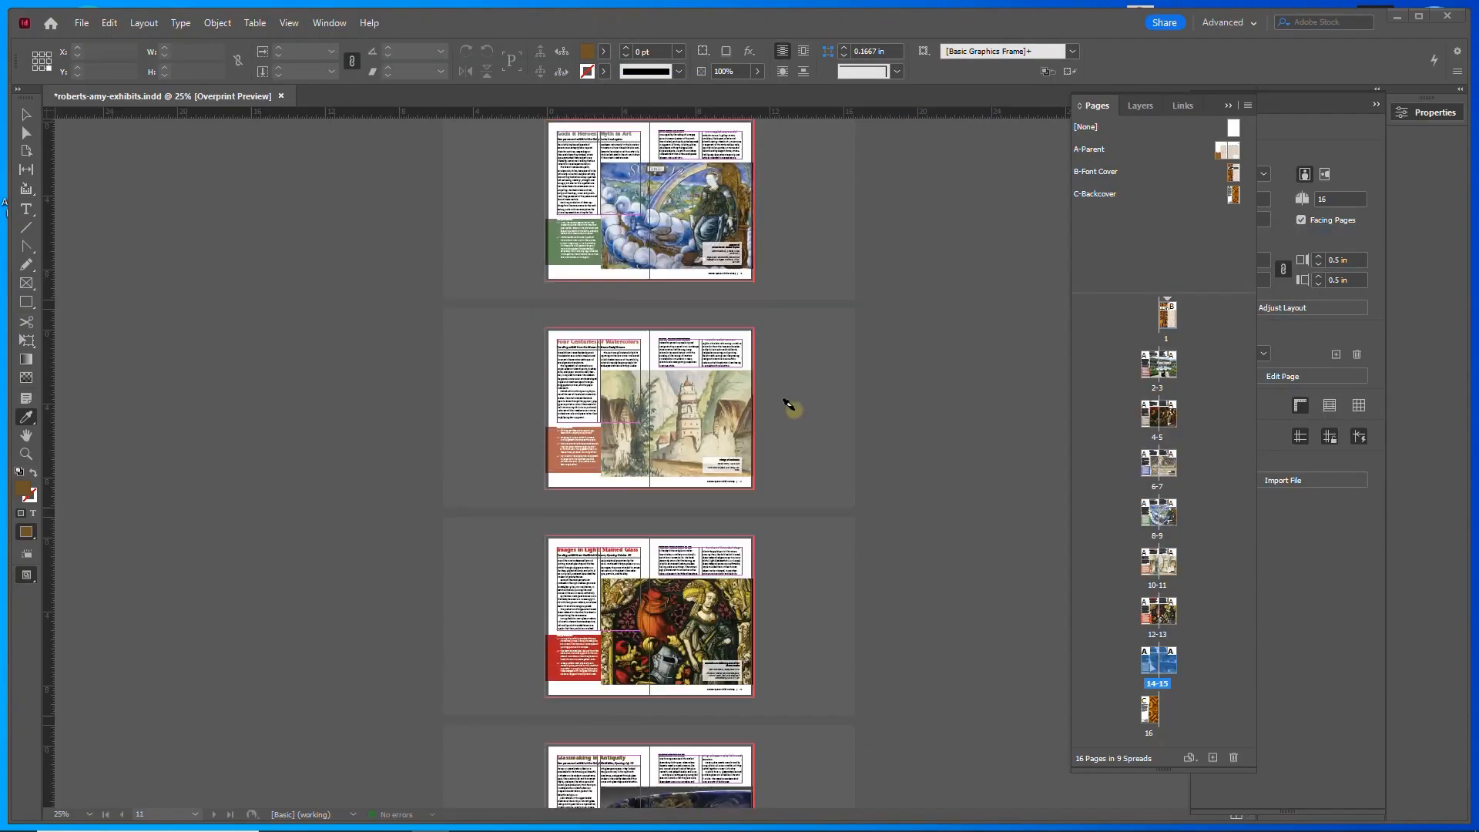
scroll(810, 373, "up", 4)
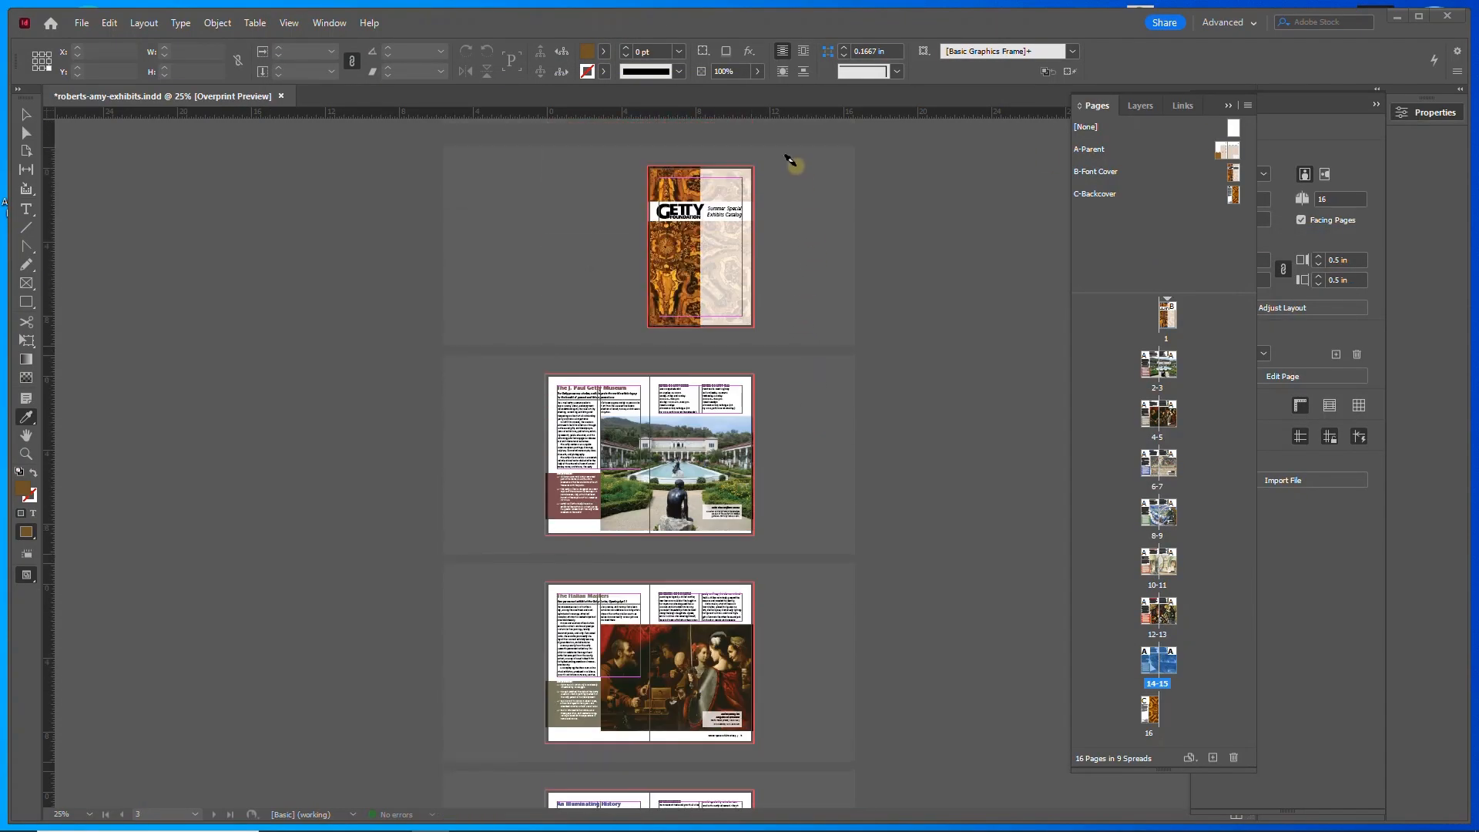
scroll(928, 519, "down", 5)
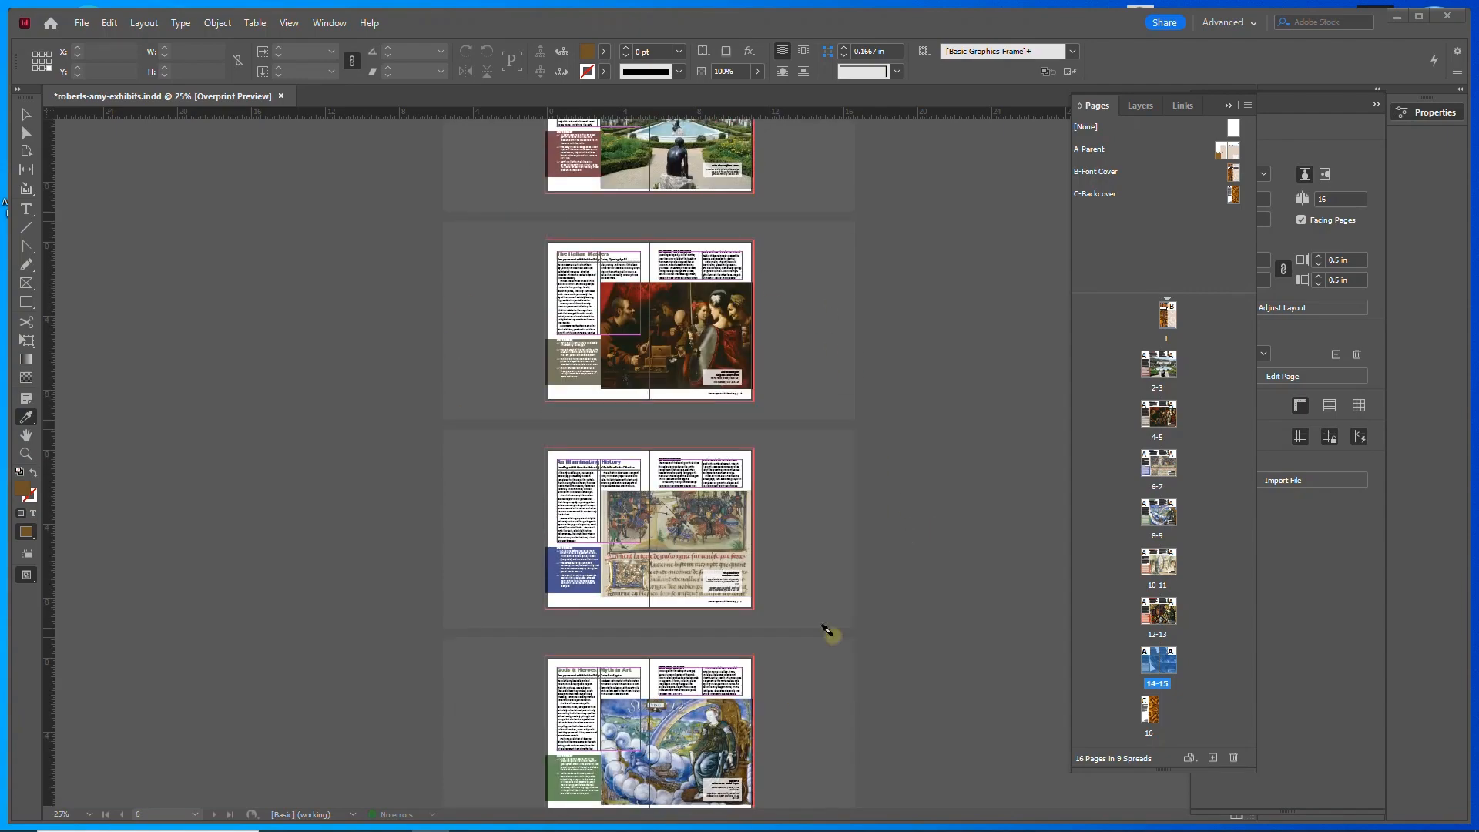
scroll(930, 616, "down", 2)
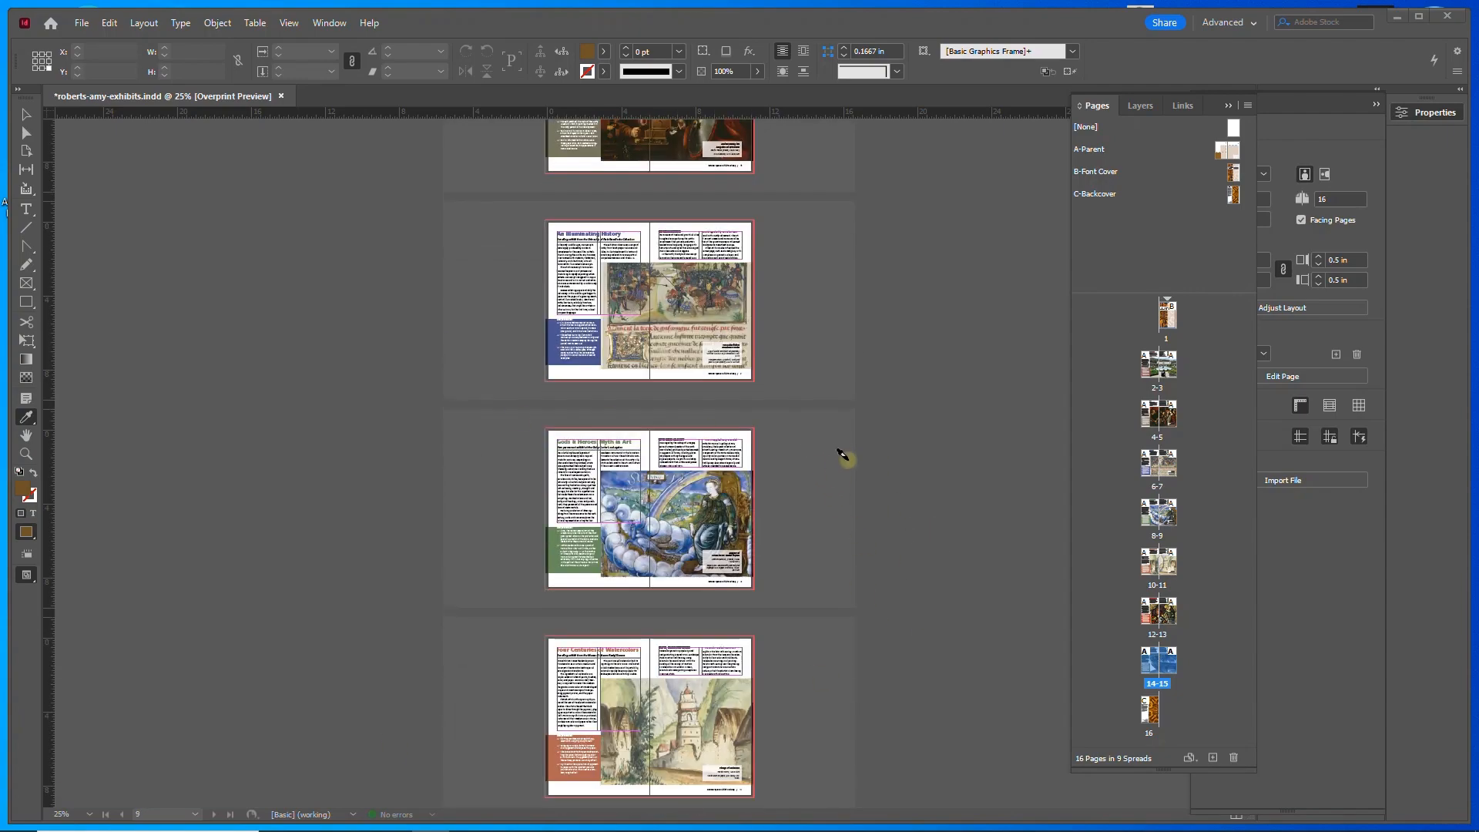
scroll(847, 467, "down", 3)
scroll(859, 478, "down", 4)
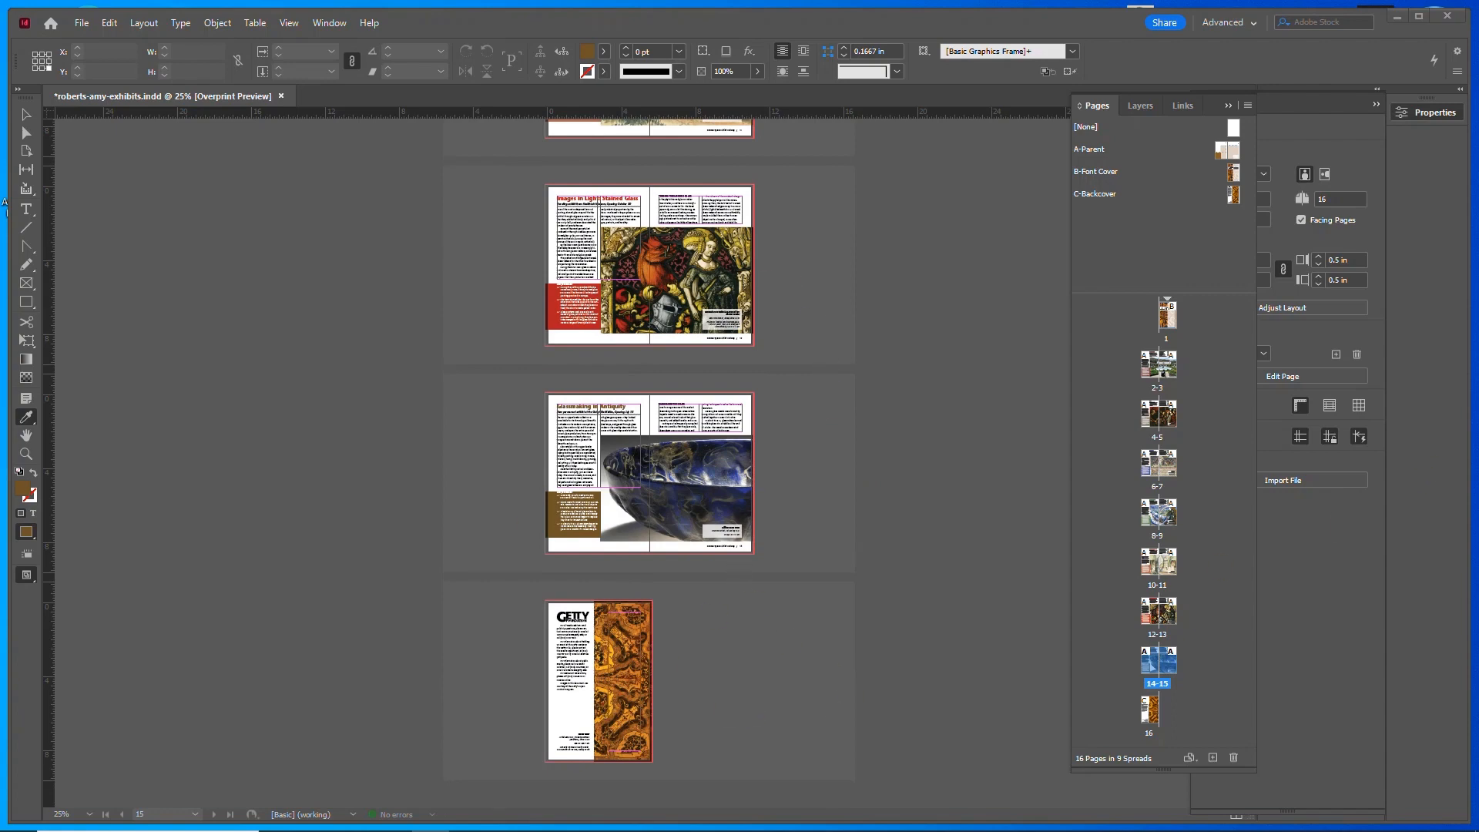
- Switch to Preview screen mode and look over the spreads without frame edges and guides, back up to the cover
key("w")
scroll(803, 512, "up", 8)
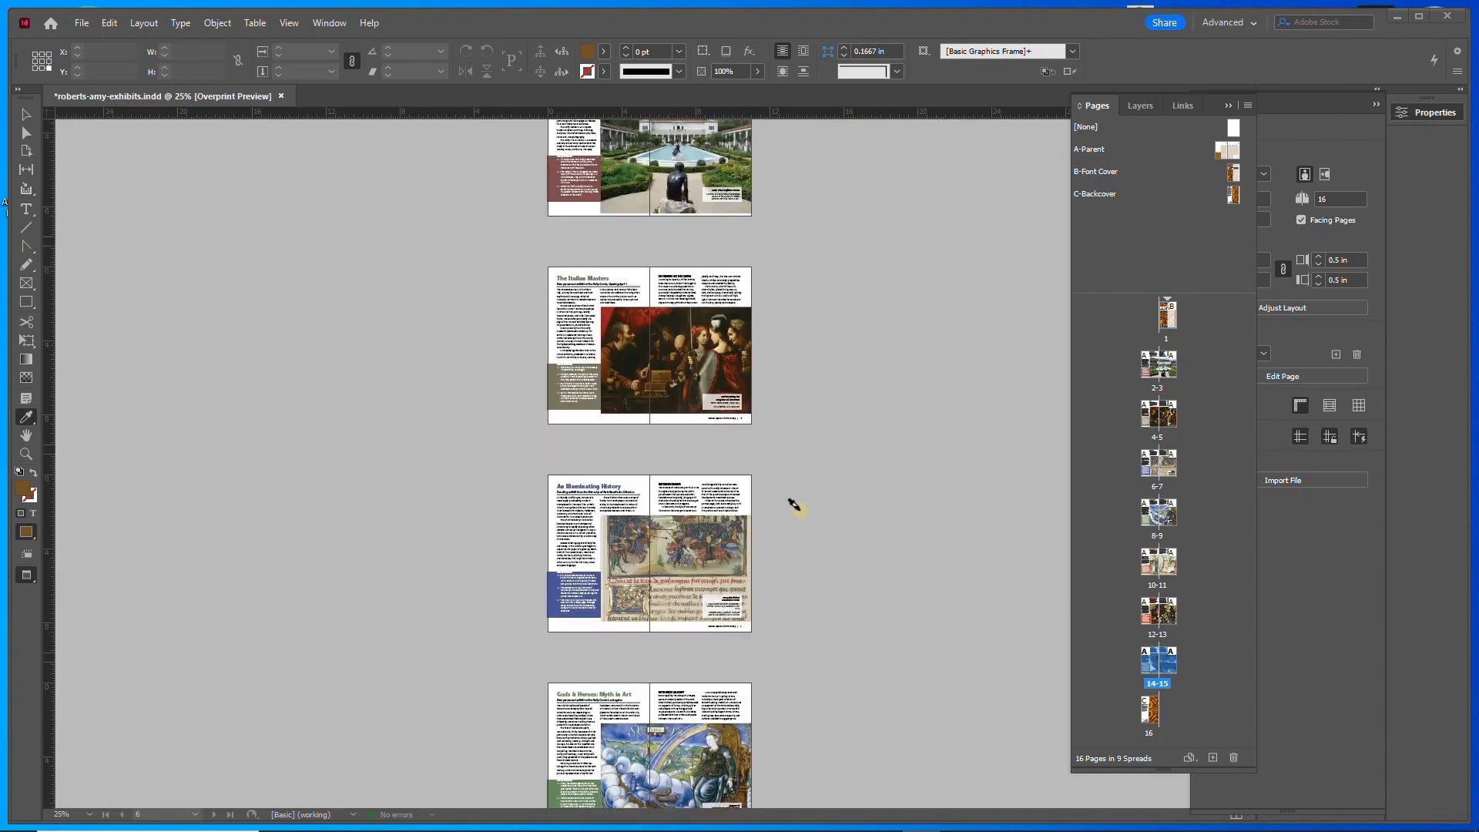
scroll(793, 504, "up", 3)
left_click(696, 303)
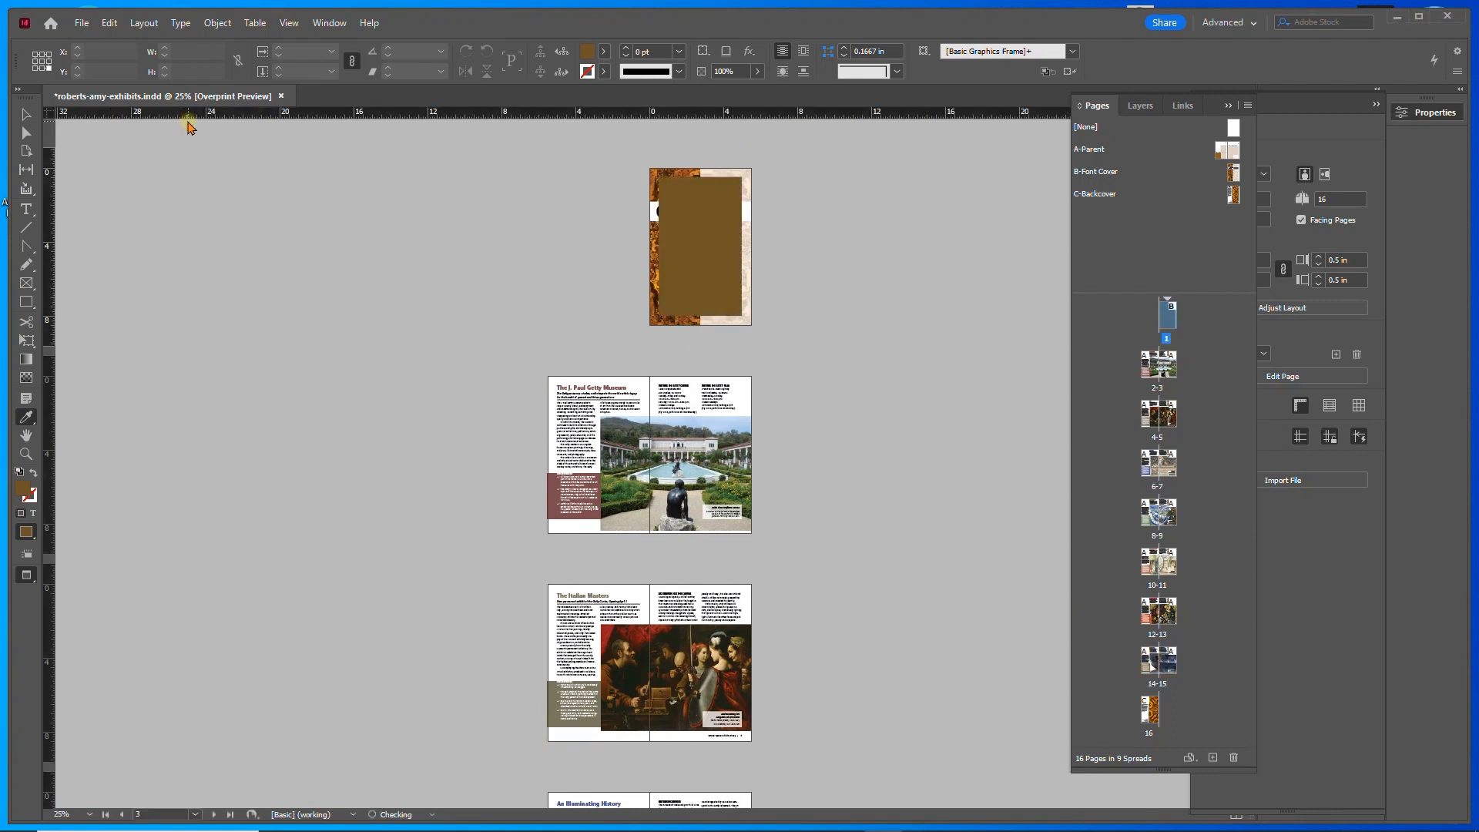
- View the catalog in Presentation screen mode, page through several spreads, and exit the presentation
left_click(289, 23)
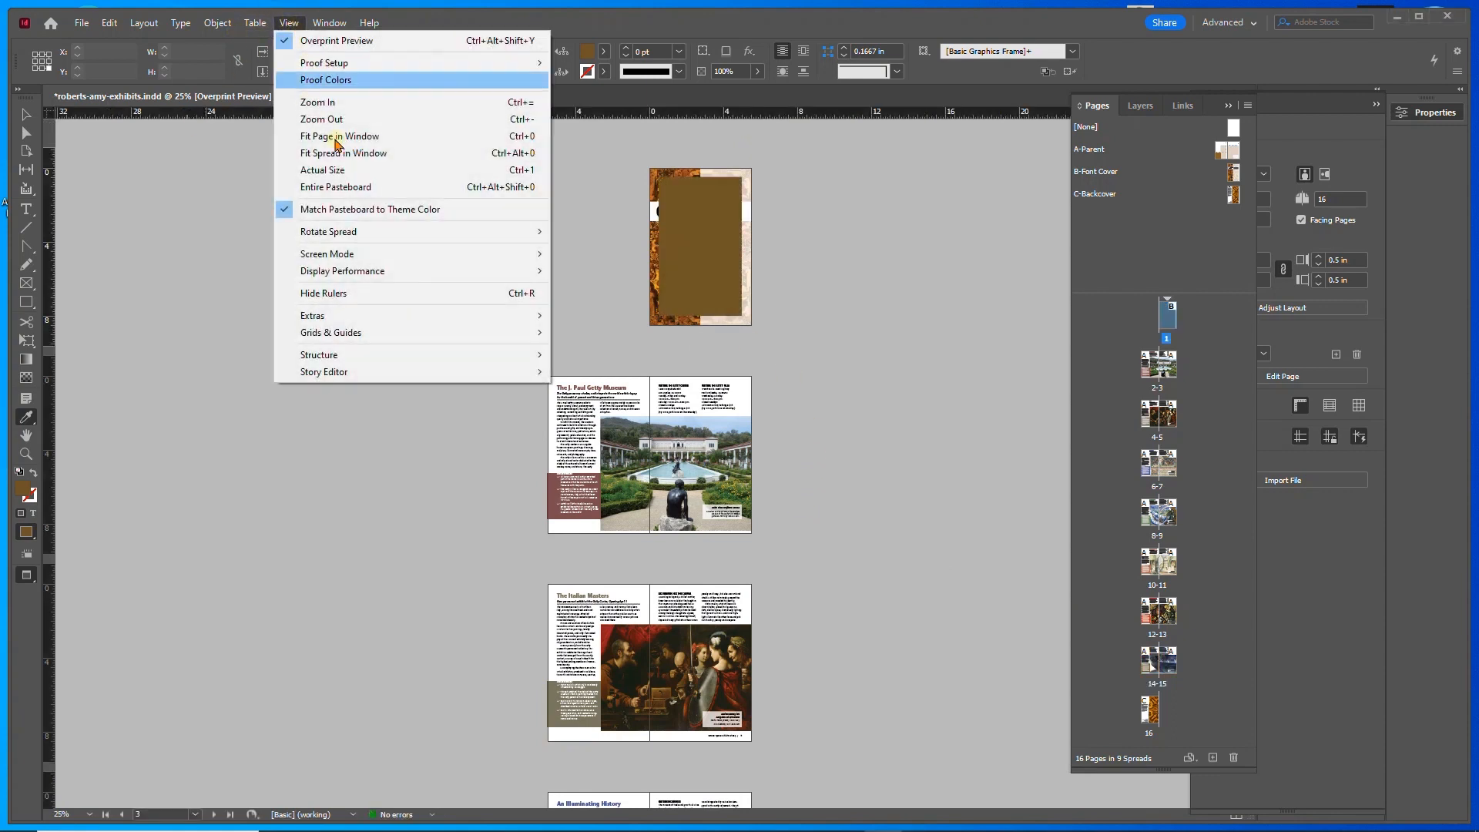
mouse_move(357, 255)
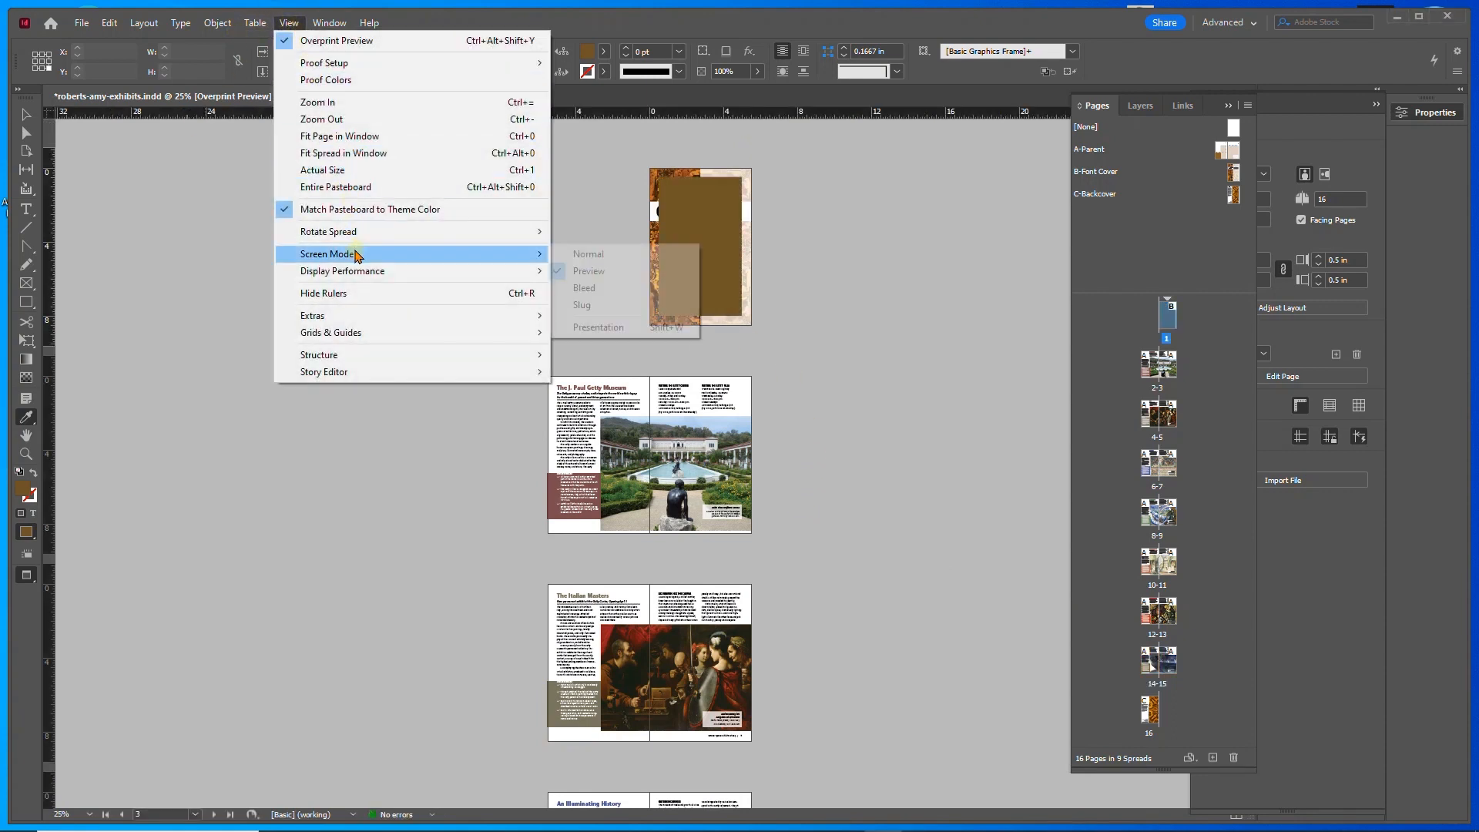
left_click(649, 326)
left_click(1171, 339)
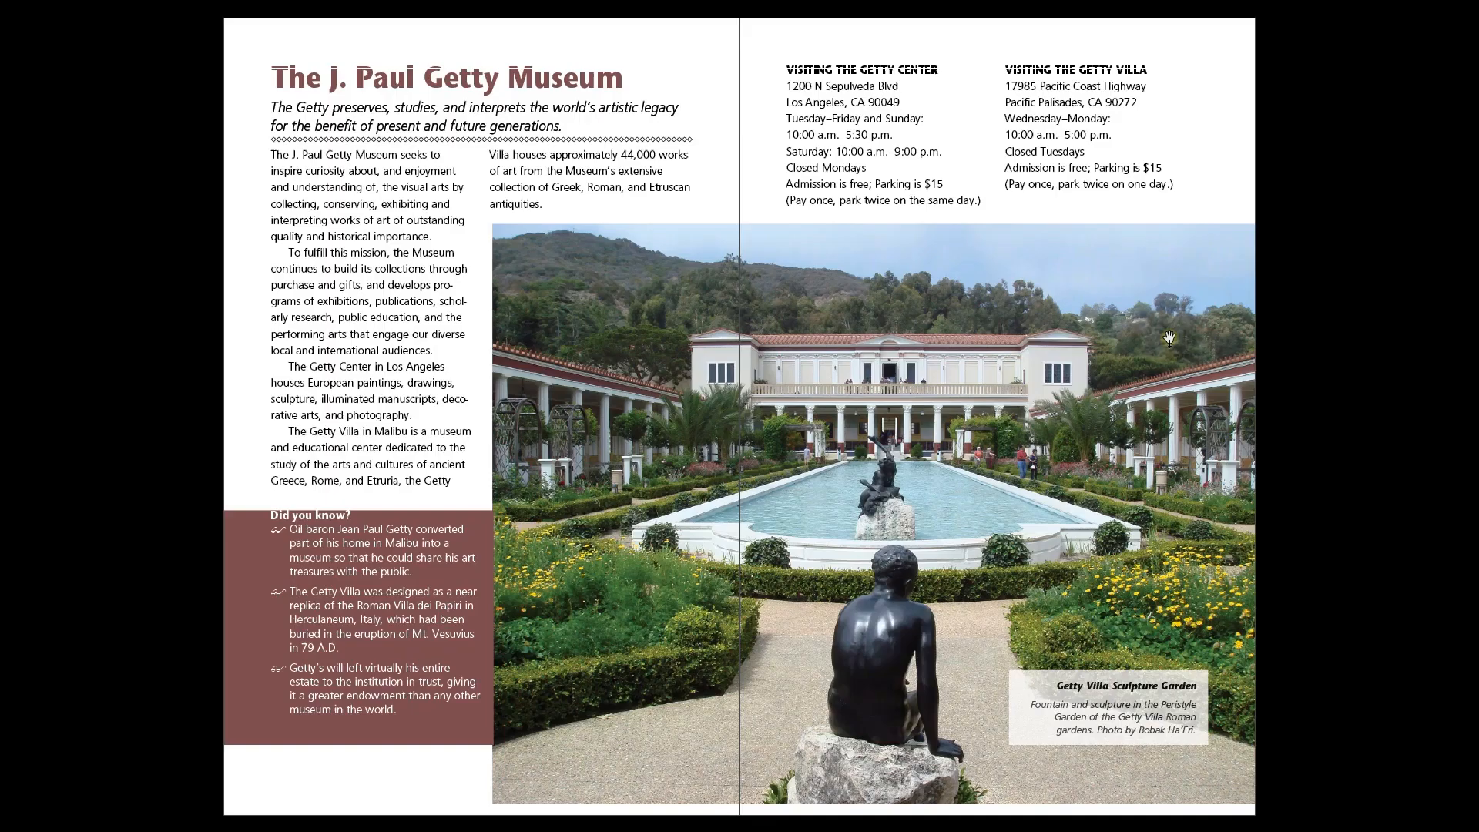
left_click(1337, 366)
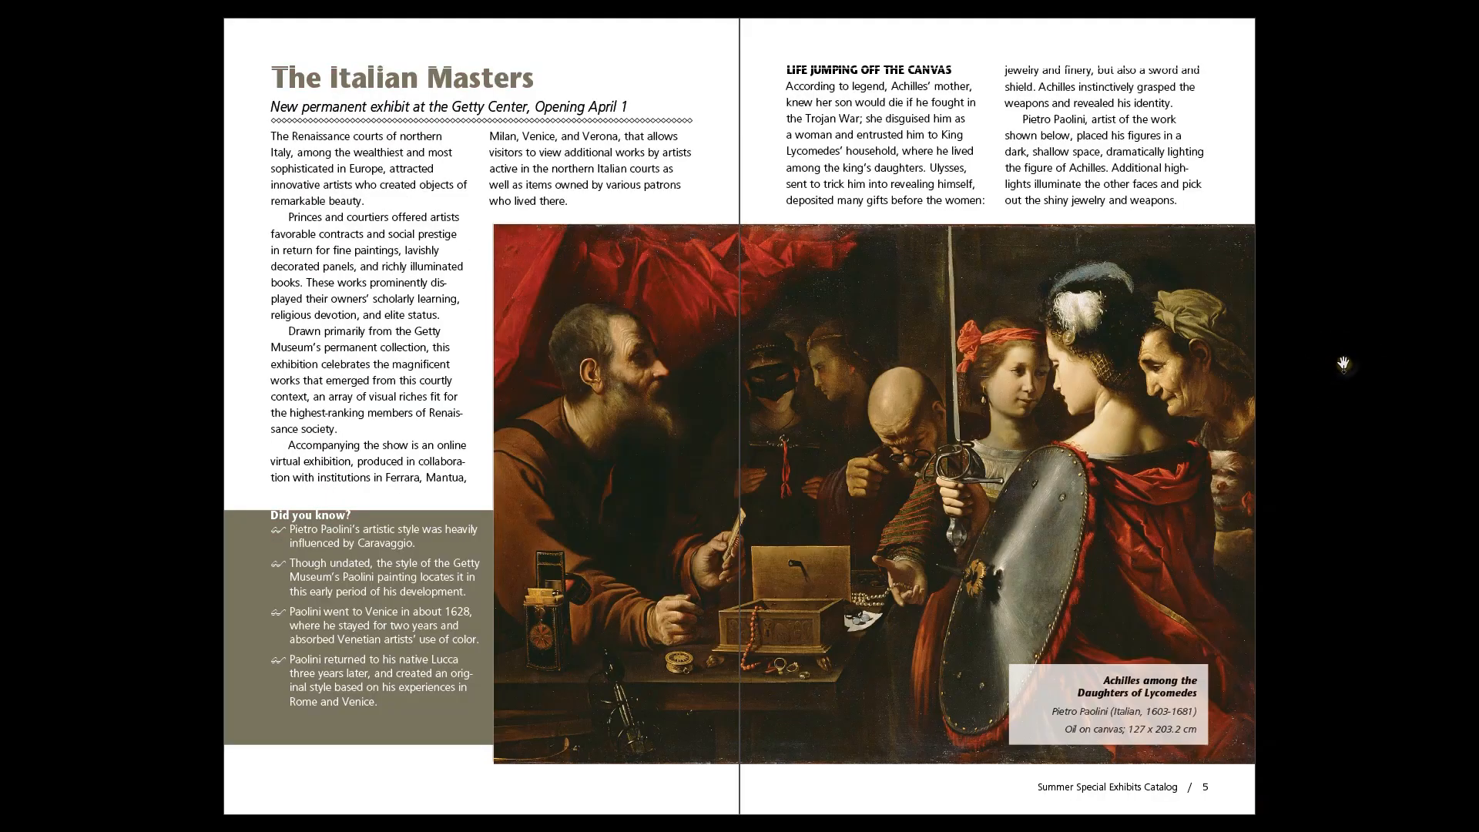
left_click(1339, 366)
left_click(1344, 364)
key("Escape")
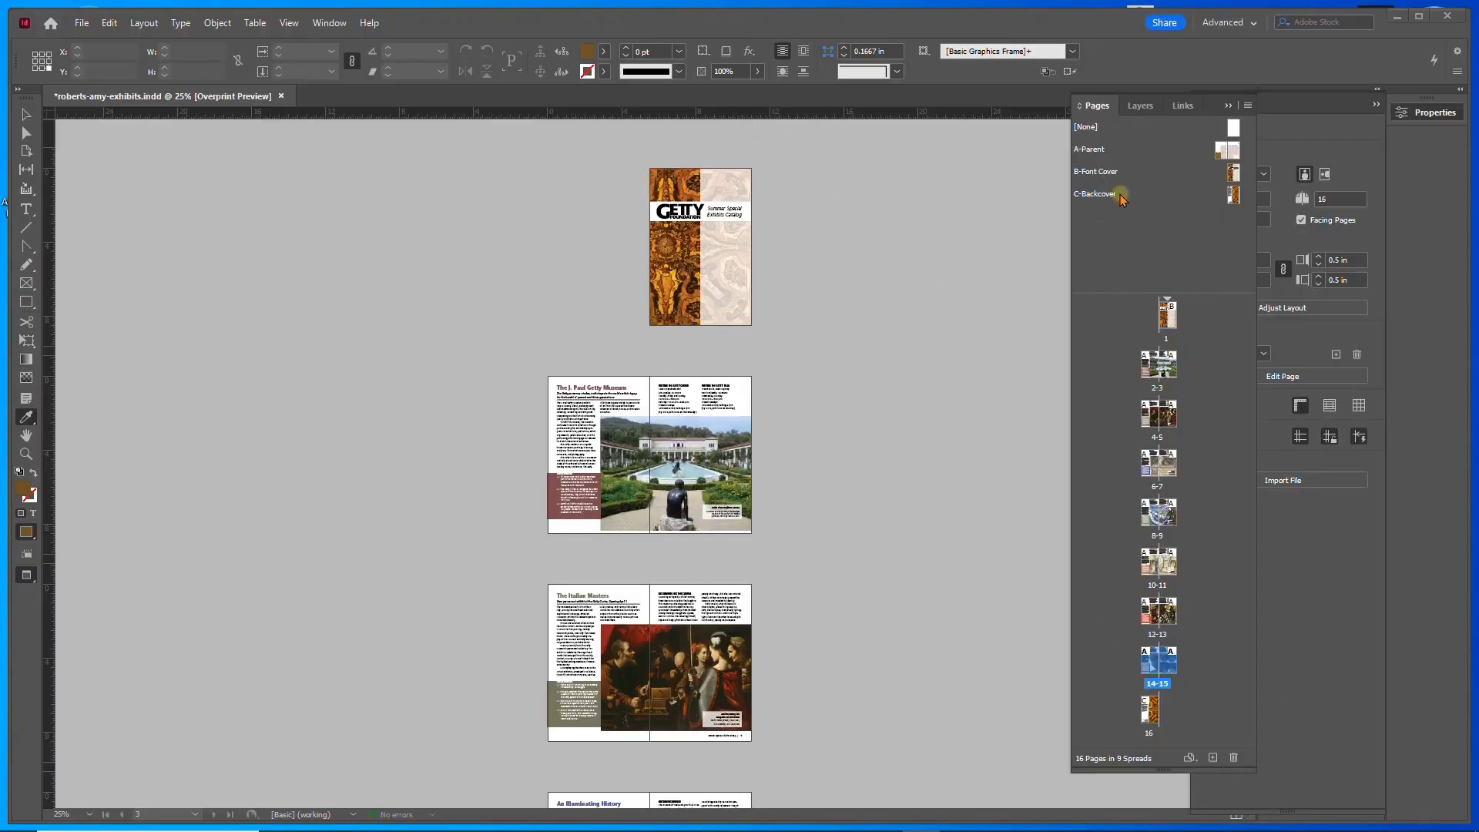
- Start exporting the catalog to the museum folder in Adobe PDF (Interactive) format, using the document name as the output file name
left_click(25, 114)
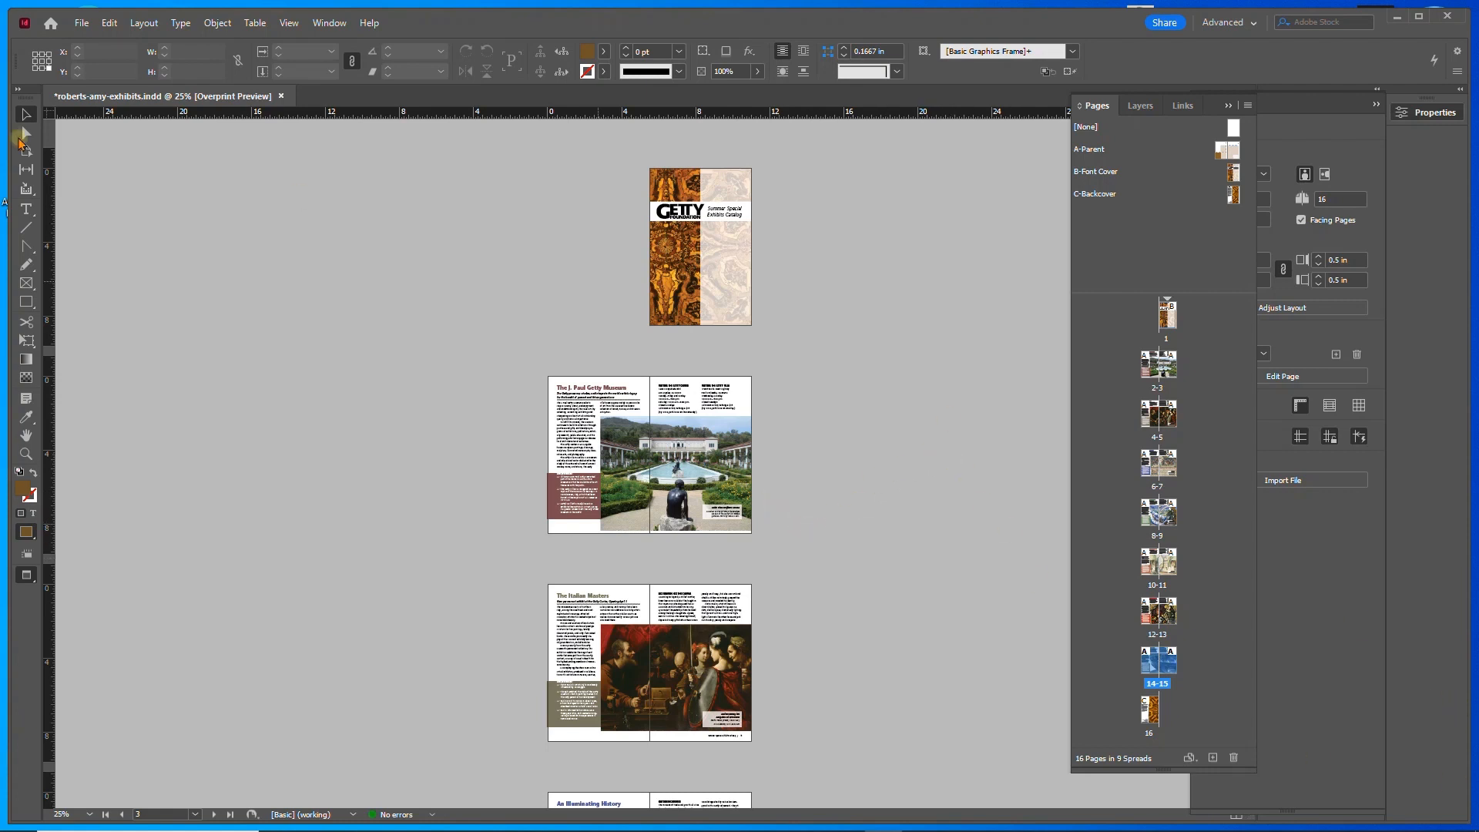
left_click(81, 24)
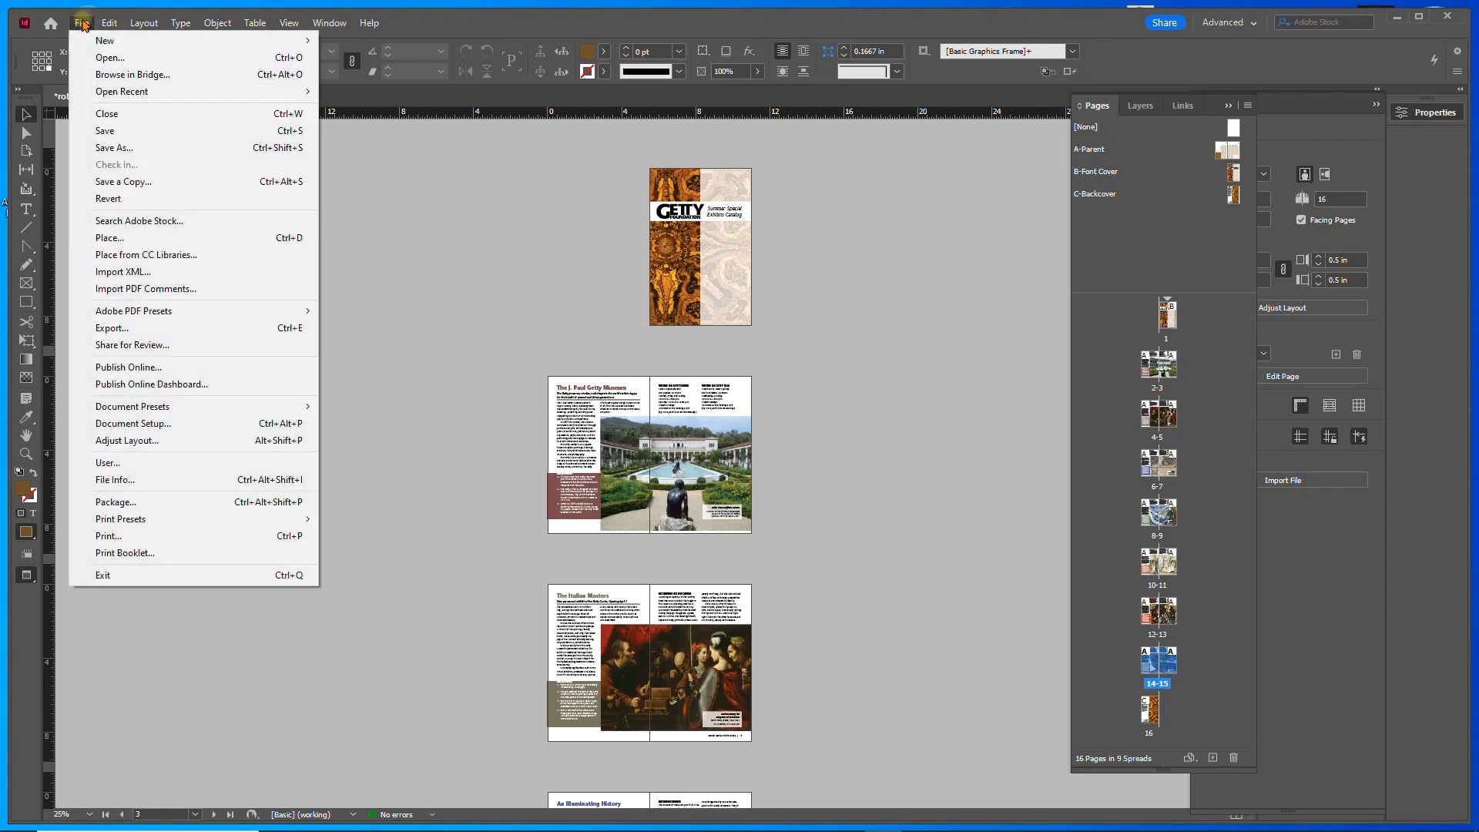
left_click(116, 330)
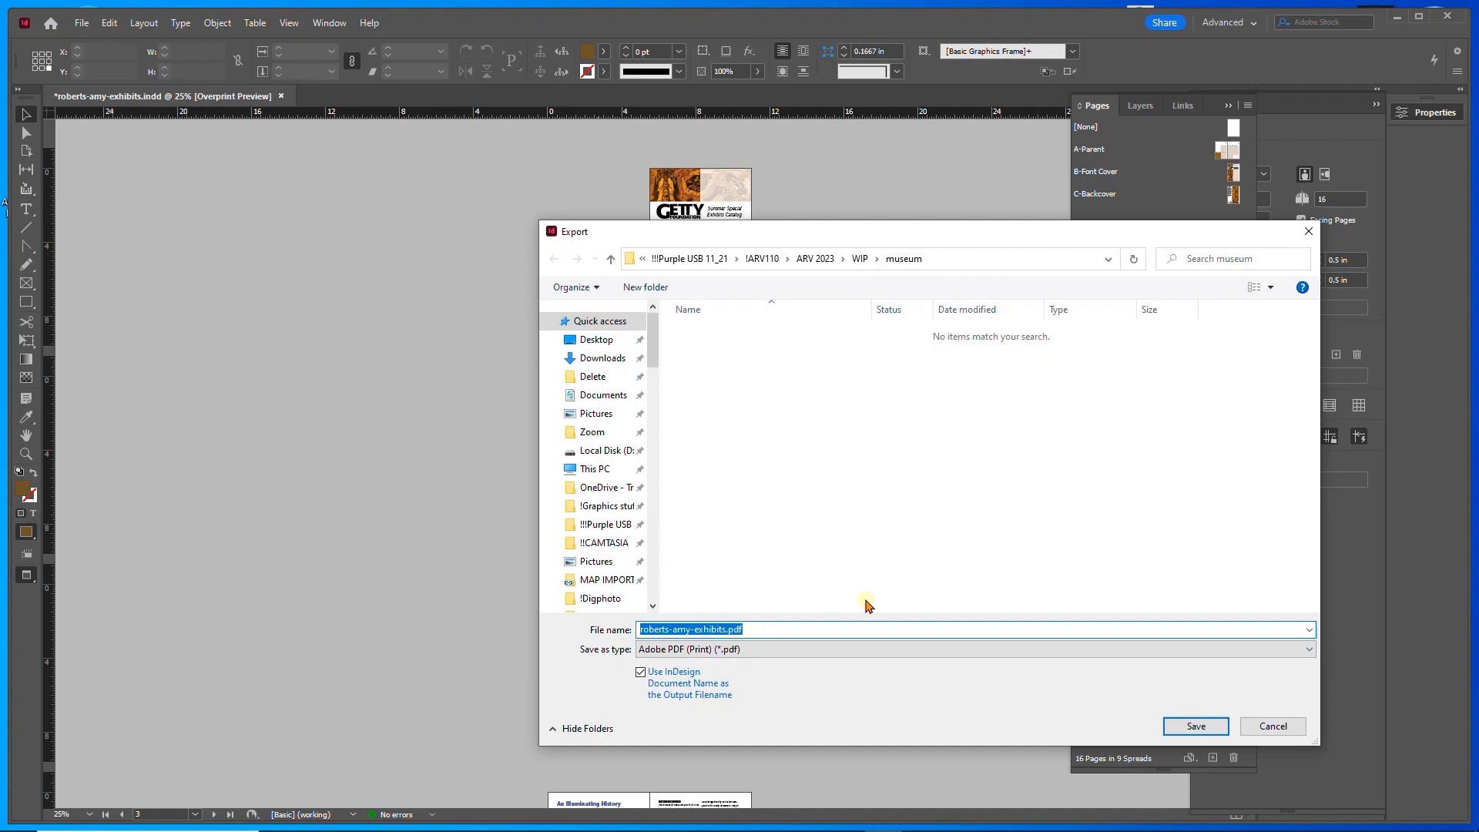
left_click(1197, 726)
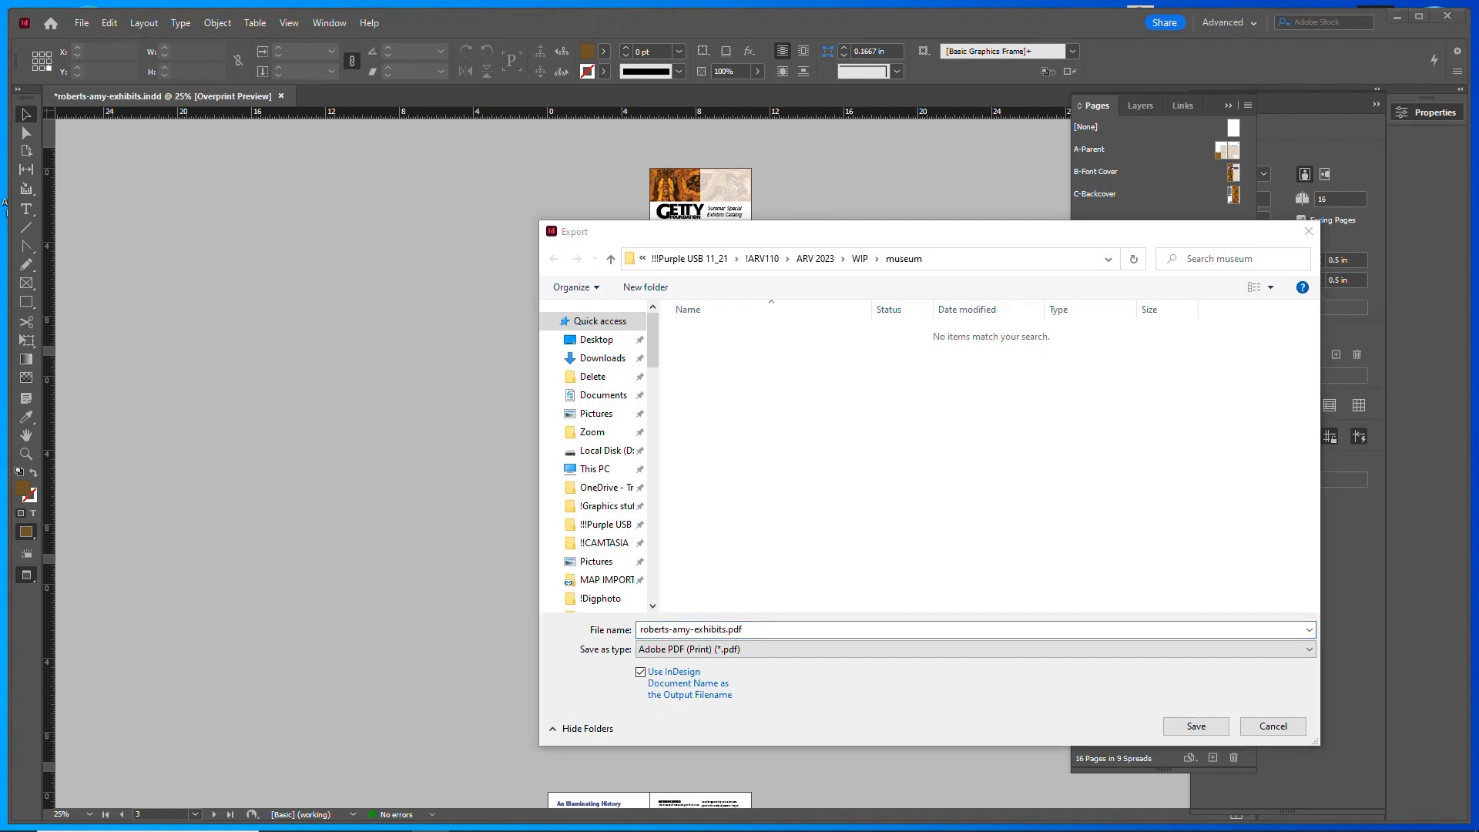
left_click(739, 650)
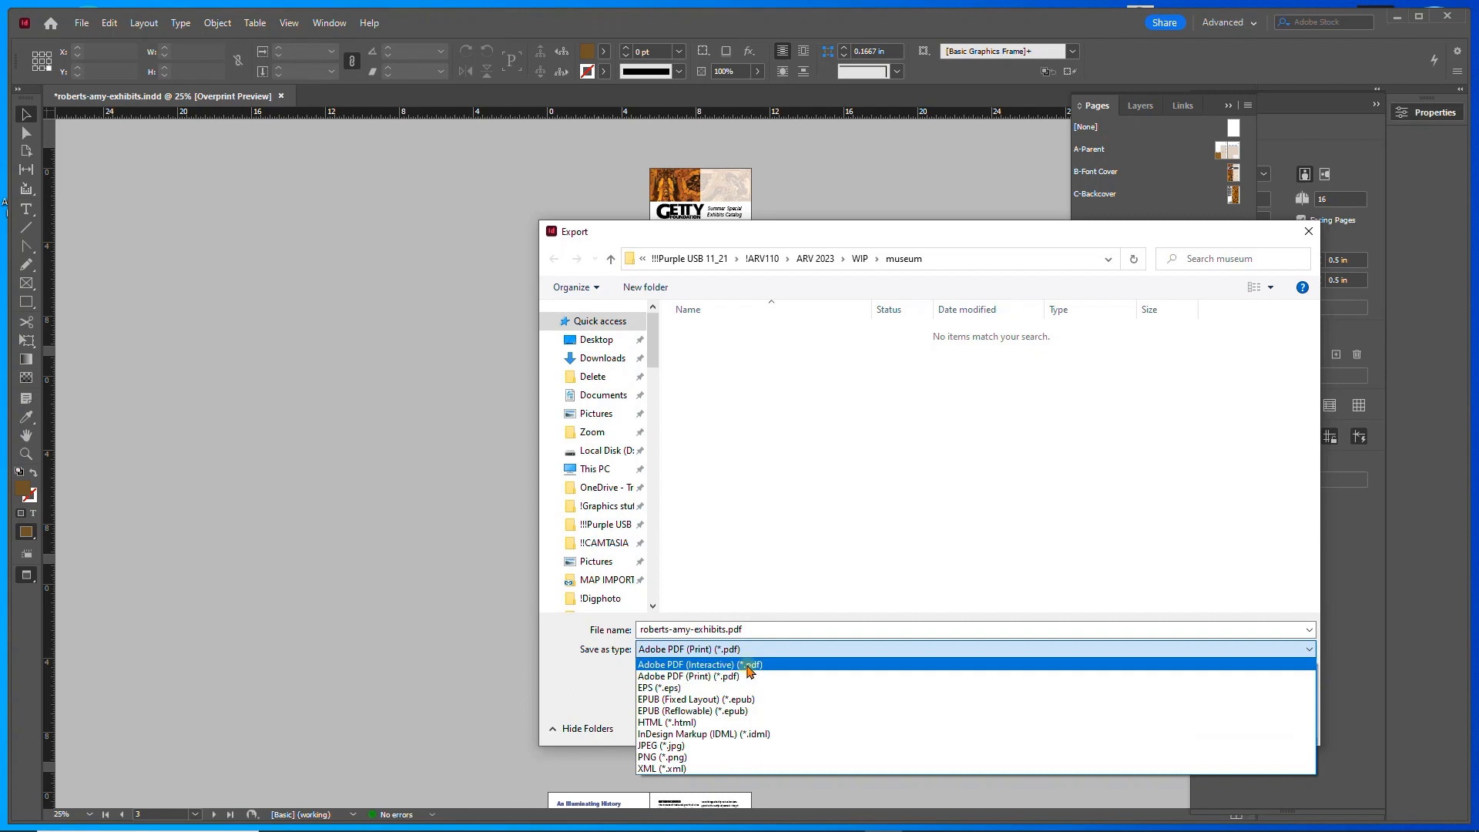
left_click(749, 665)
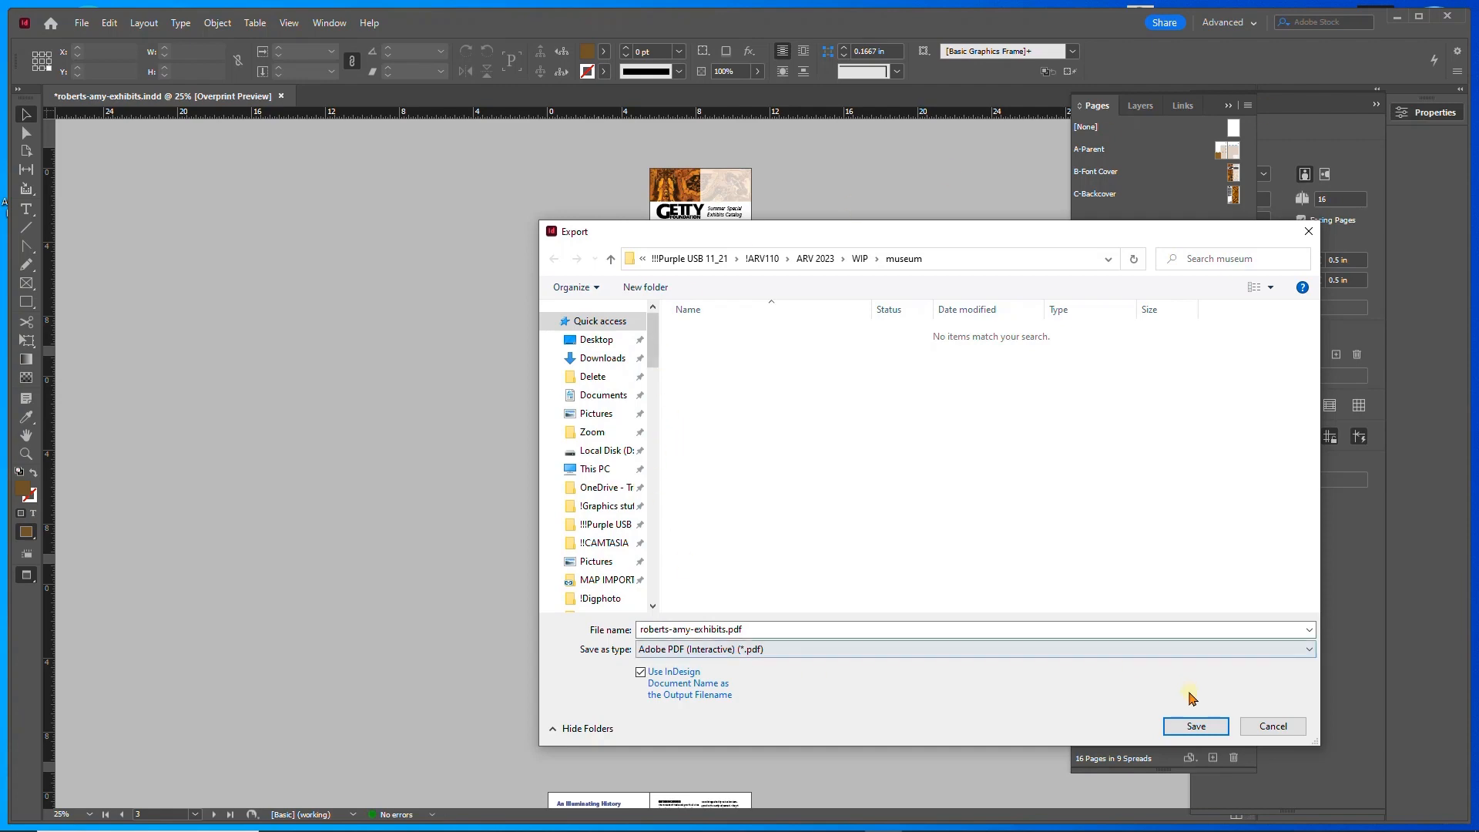
left_click(1194, 725)
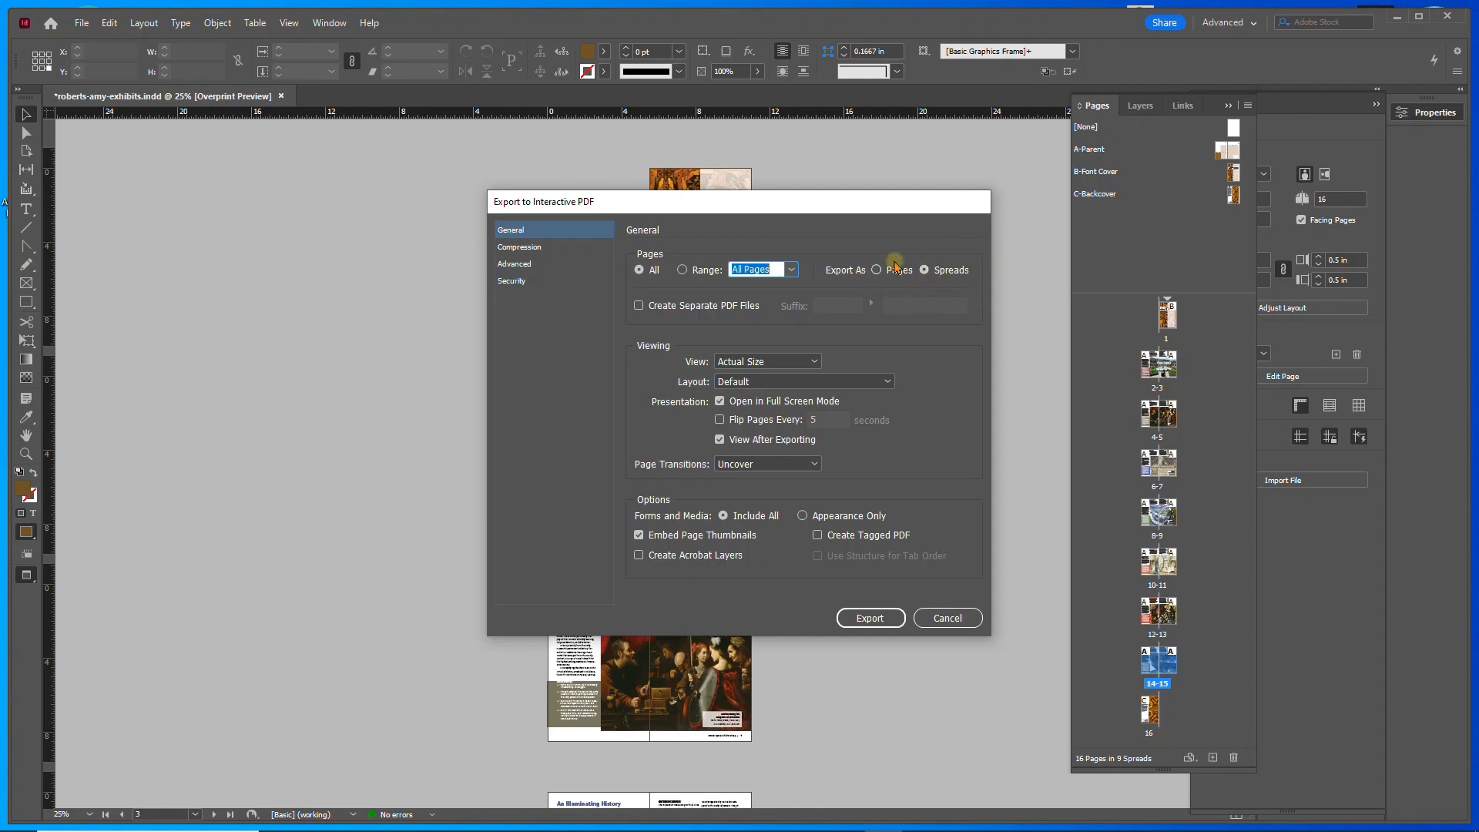
- Set the interactive PDF's viewing size to Fit Height, moving the export dialog clear of the spreads
left_click_drag(928, 204, 1239, 160)
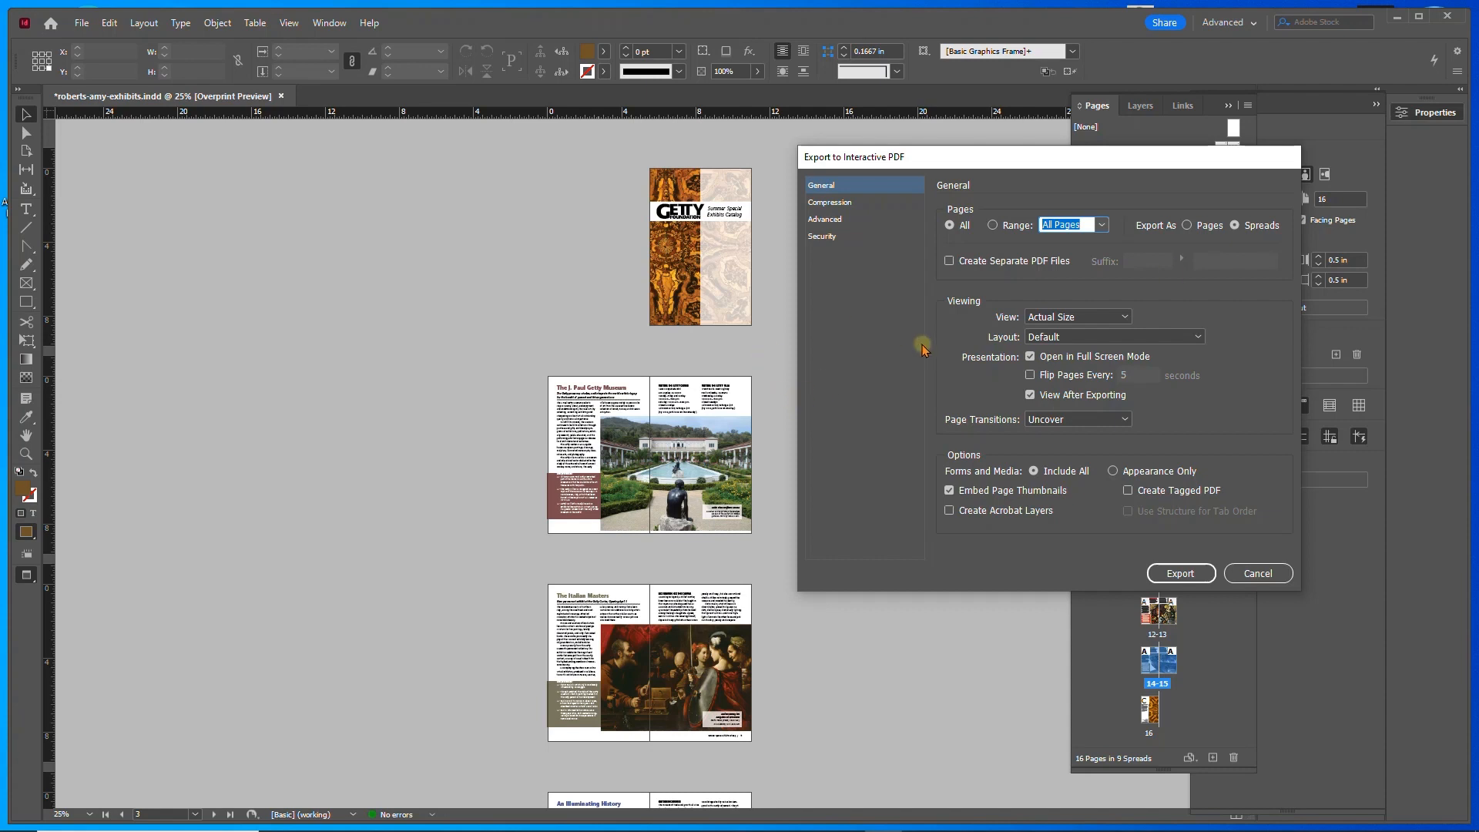
left_click(1122, 317)
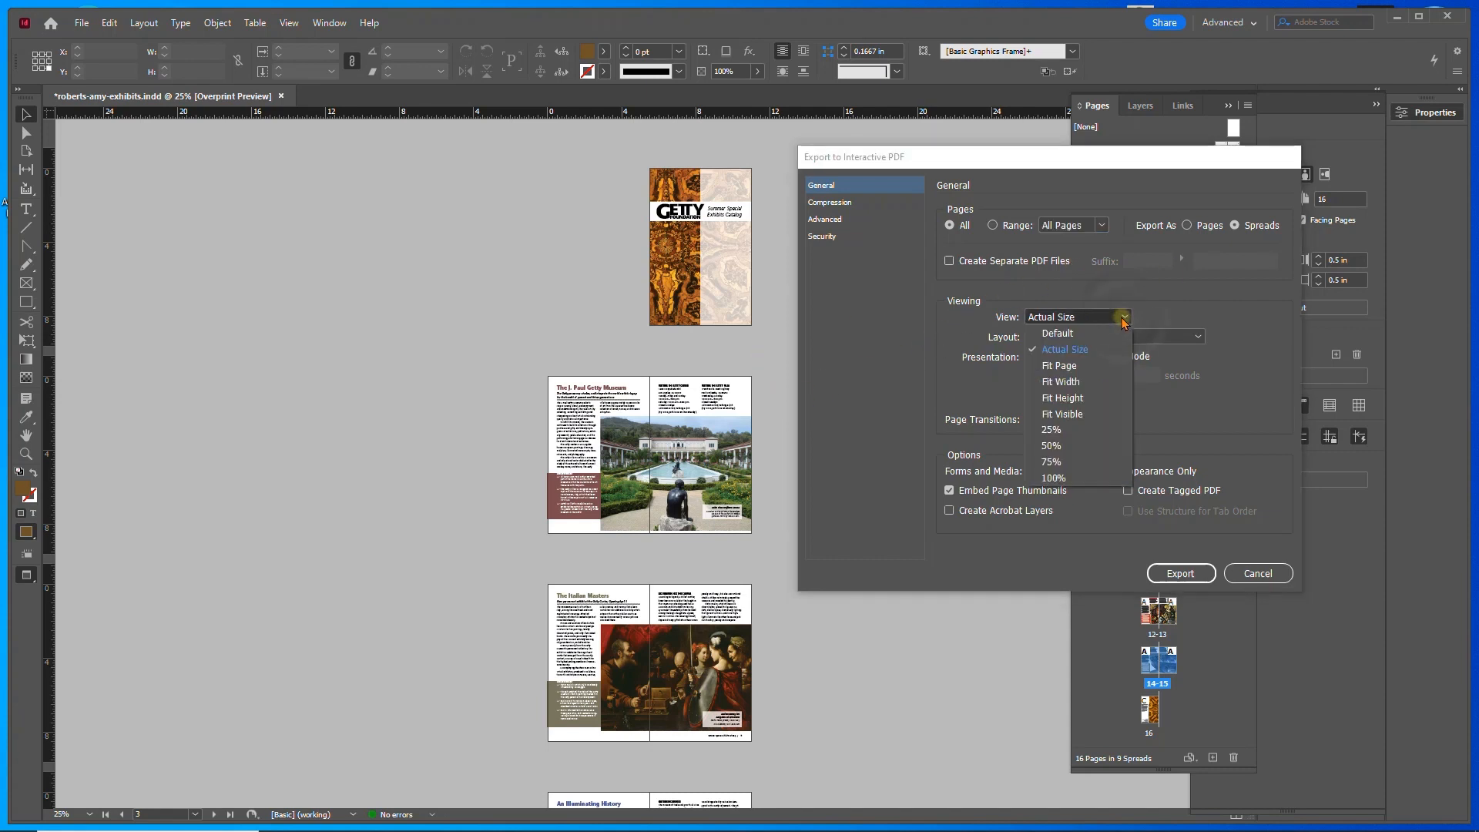
left_click(1094, 399)
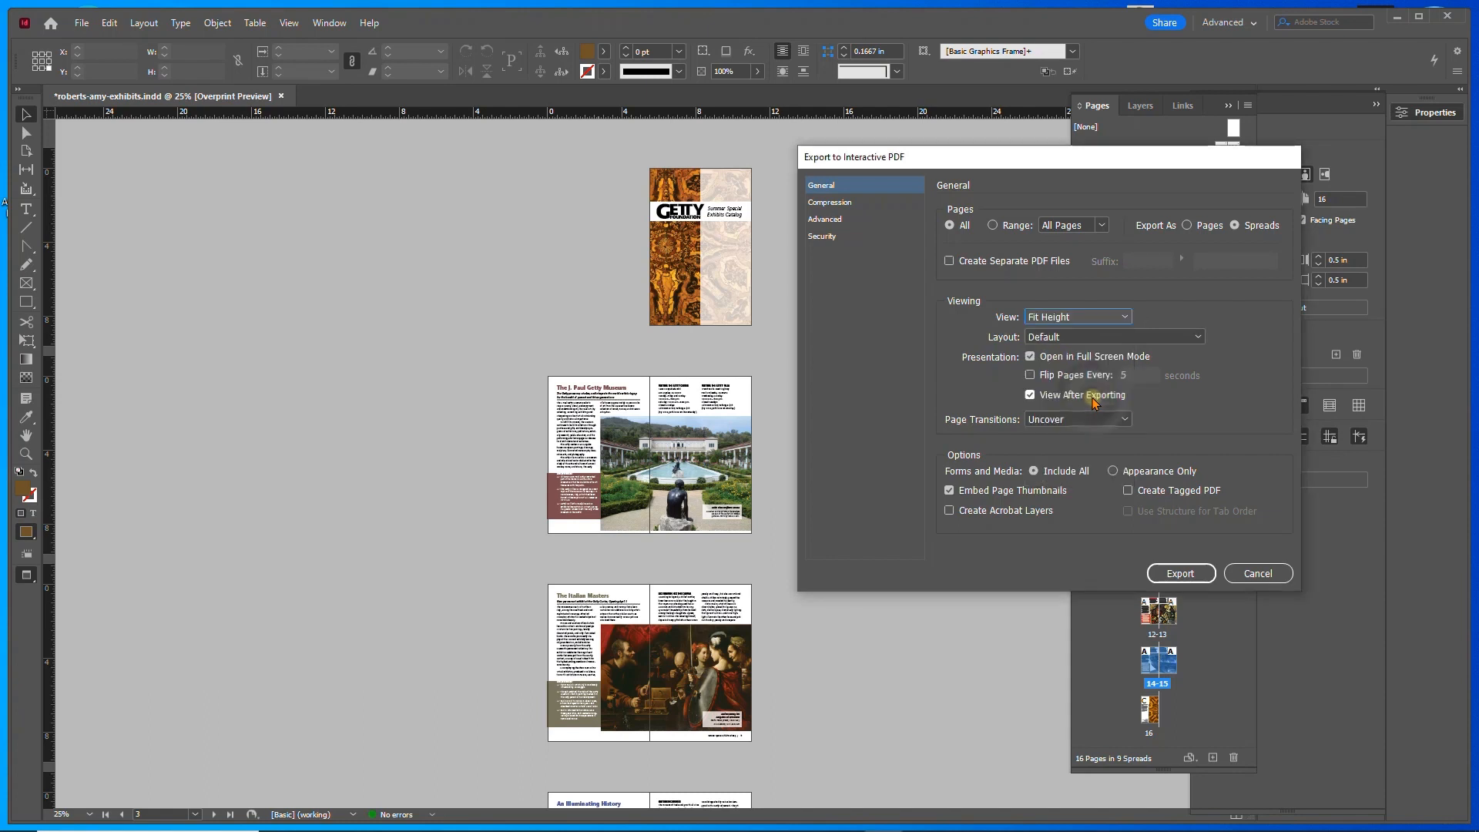
- Set the interactive PDF's page layout to Single Page and turn off opening in full screen mode
left_click(1088, 339)
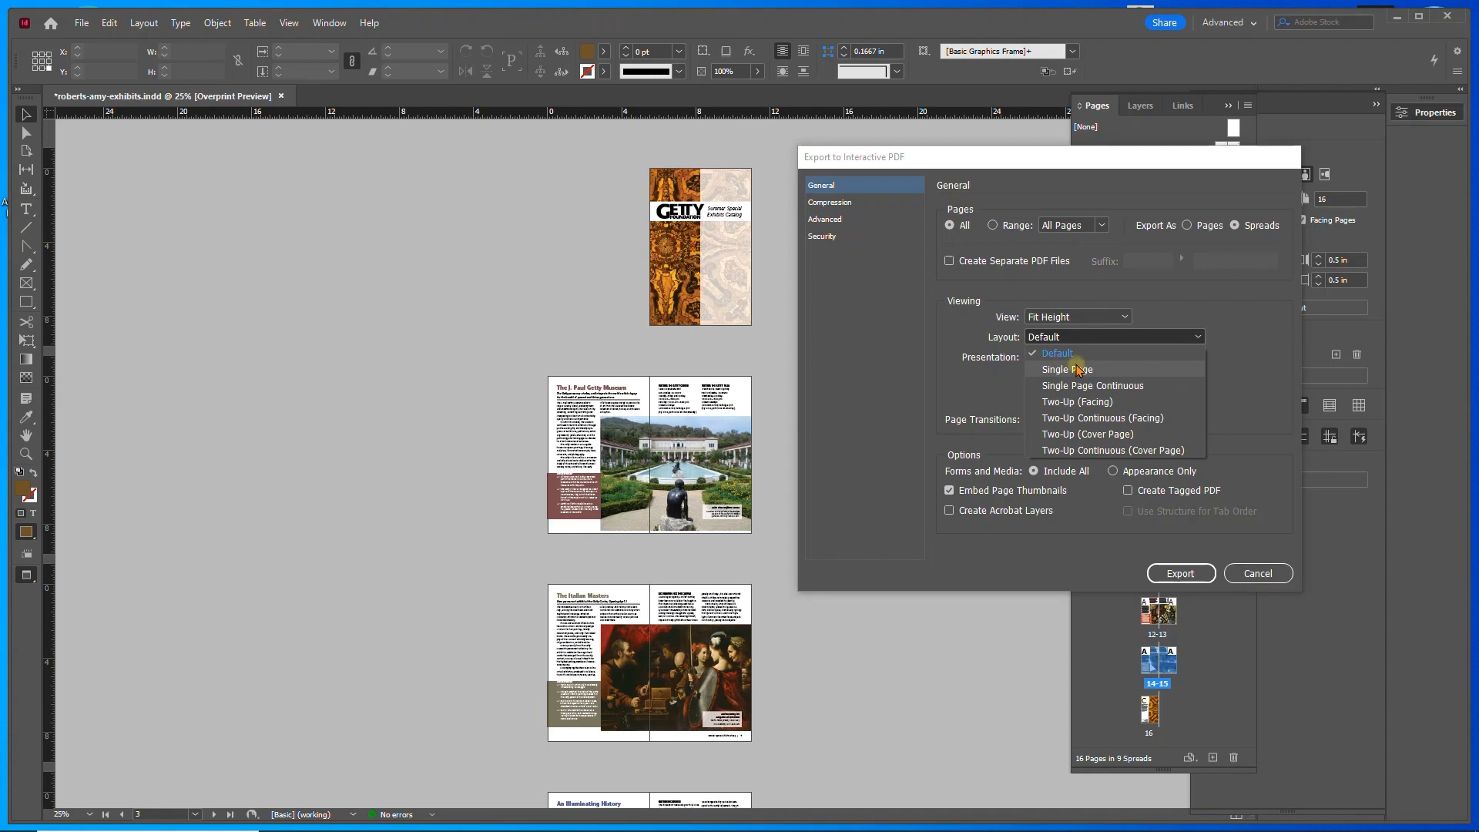
left_click(1080, 370)
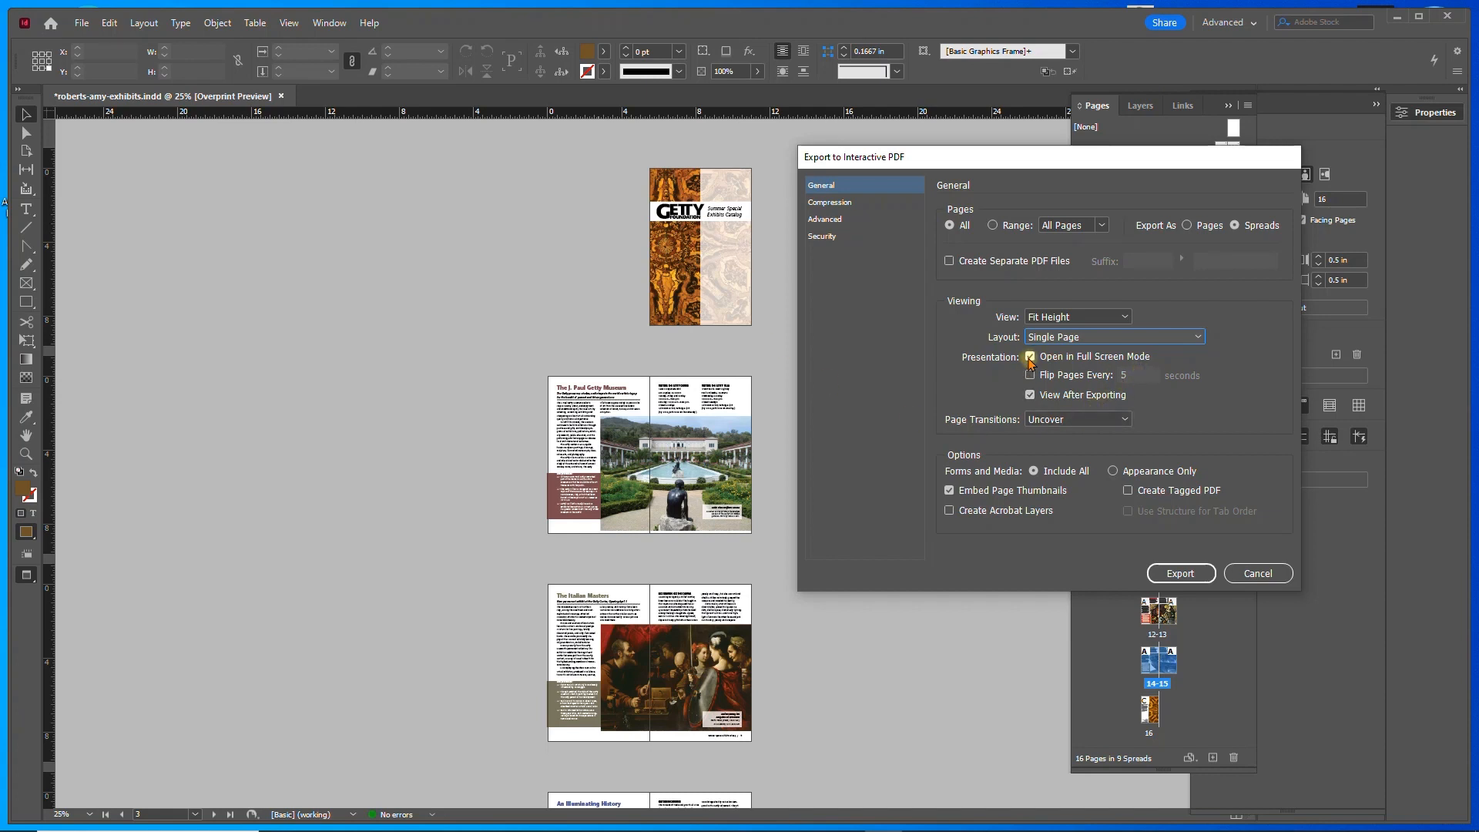
left_click(1031, 358)
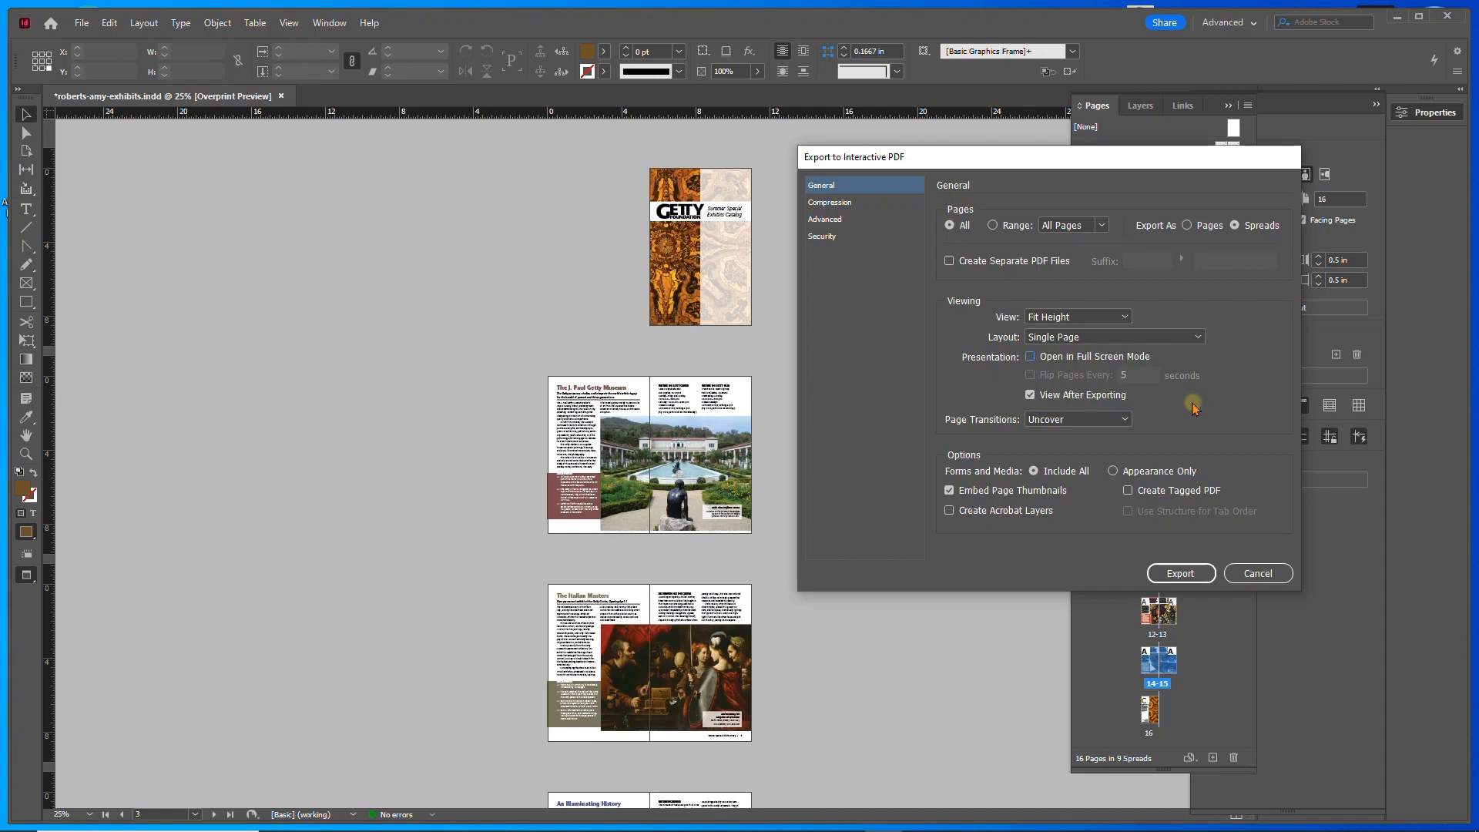
- Set the image compression to JPEG 2000 (Lossless) and export the interactive PDF, accepting the conversion of CMYK colors to RGB
left_click(844, 205)
left_click(1142, 225)
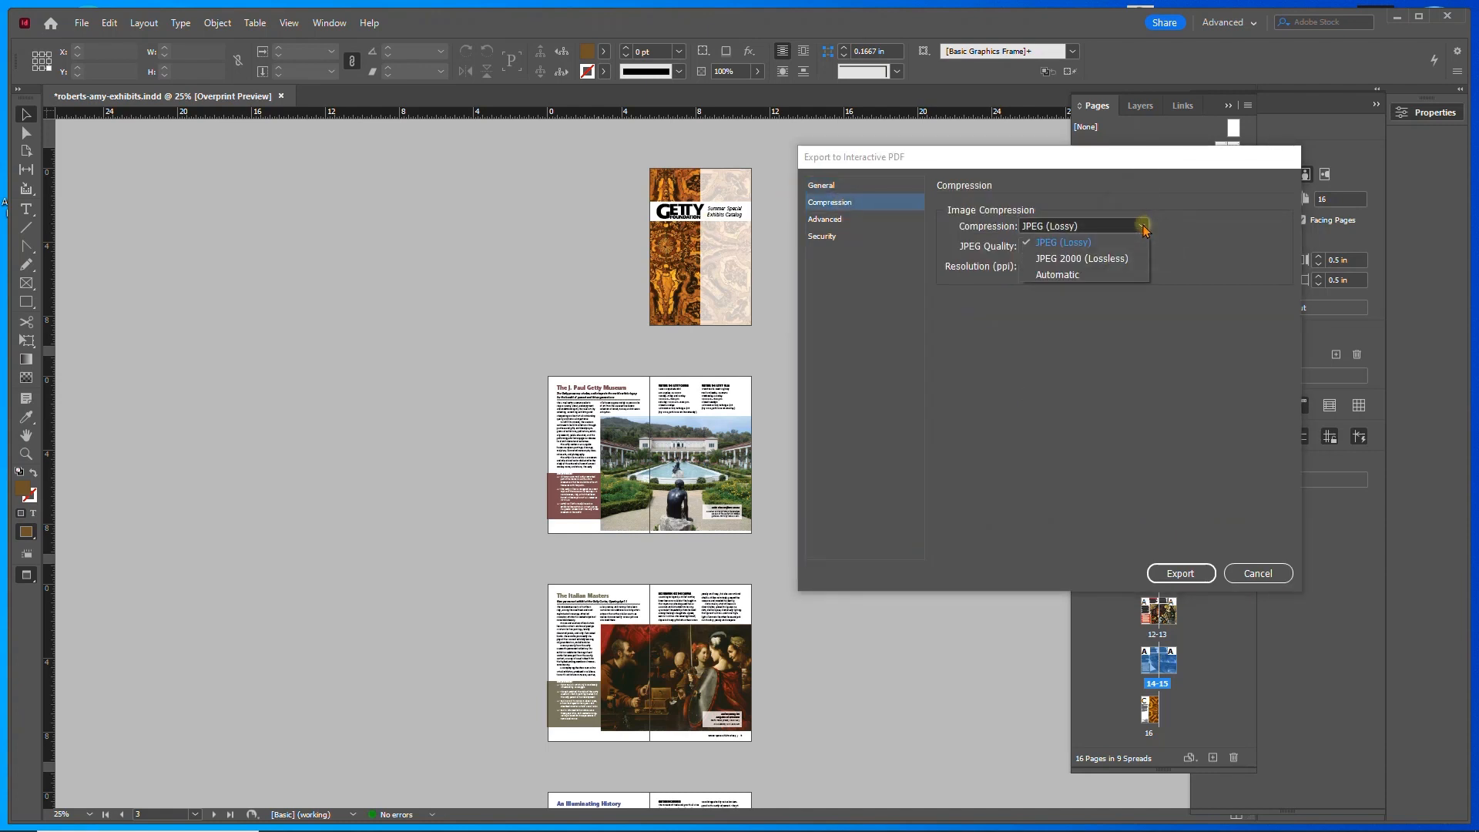
left_click(1140, 261)
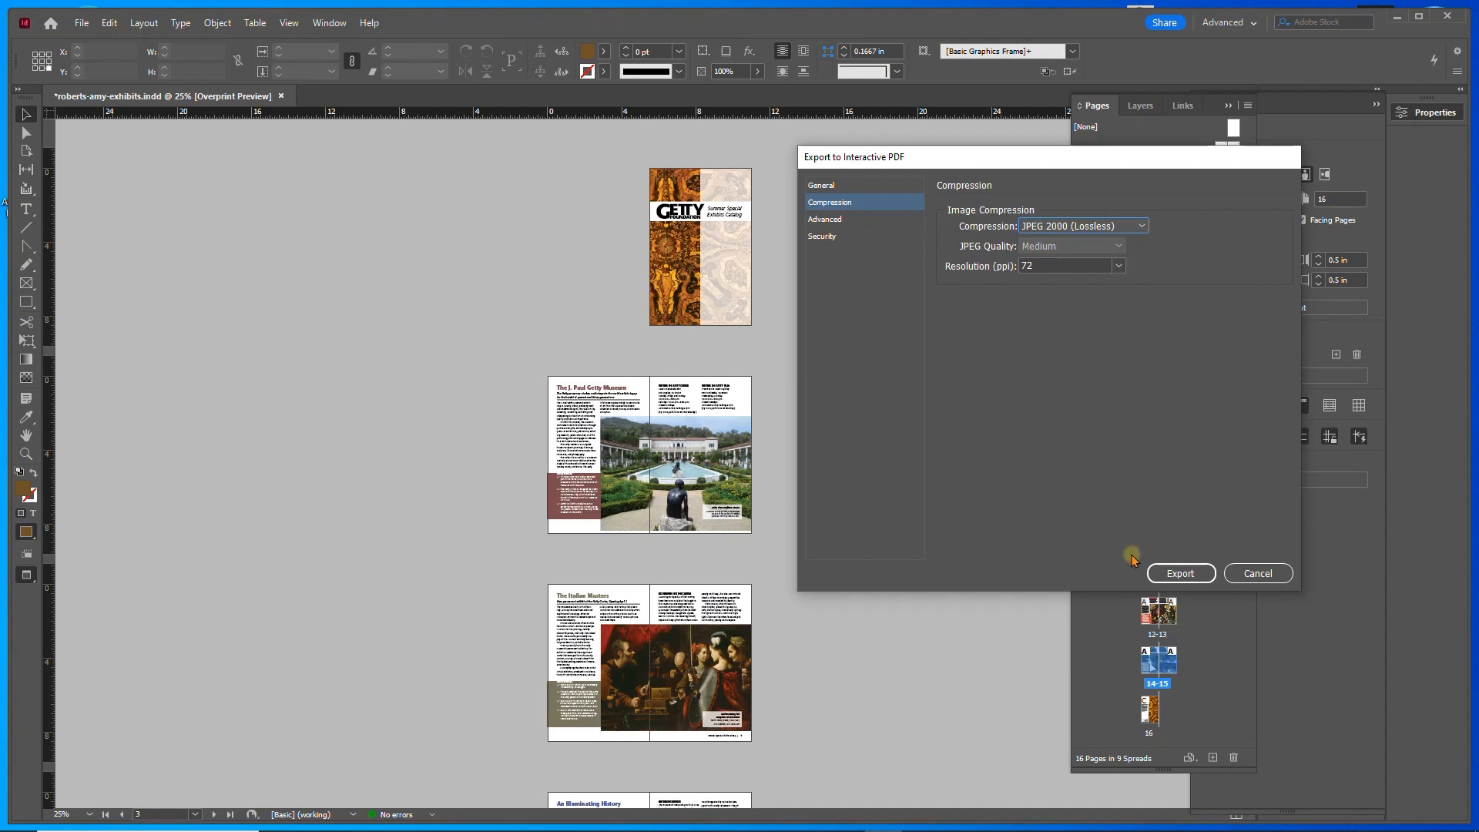
left_click(1191, 575)
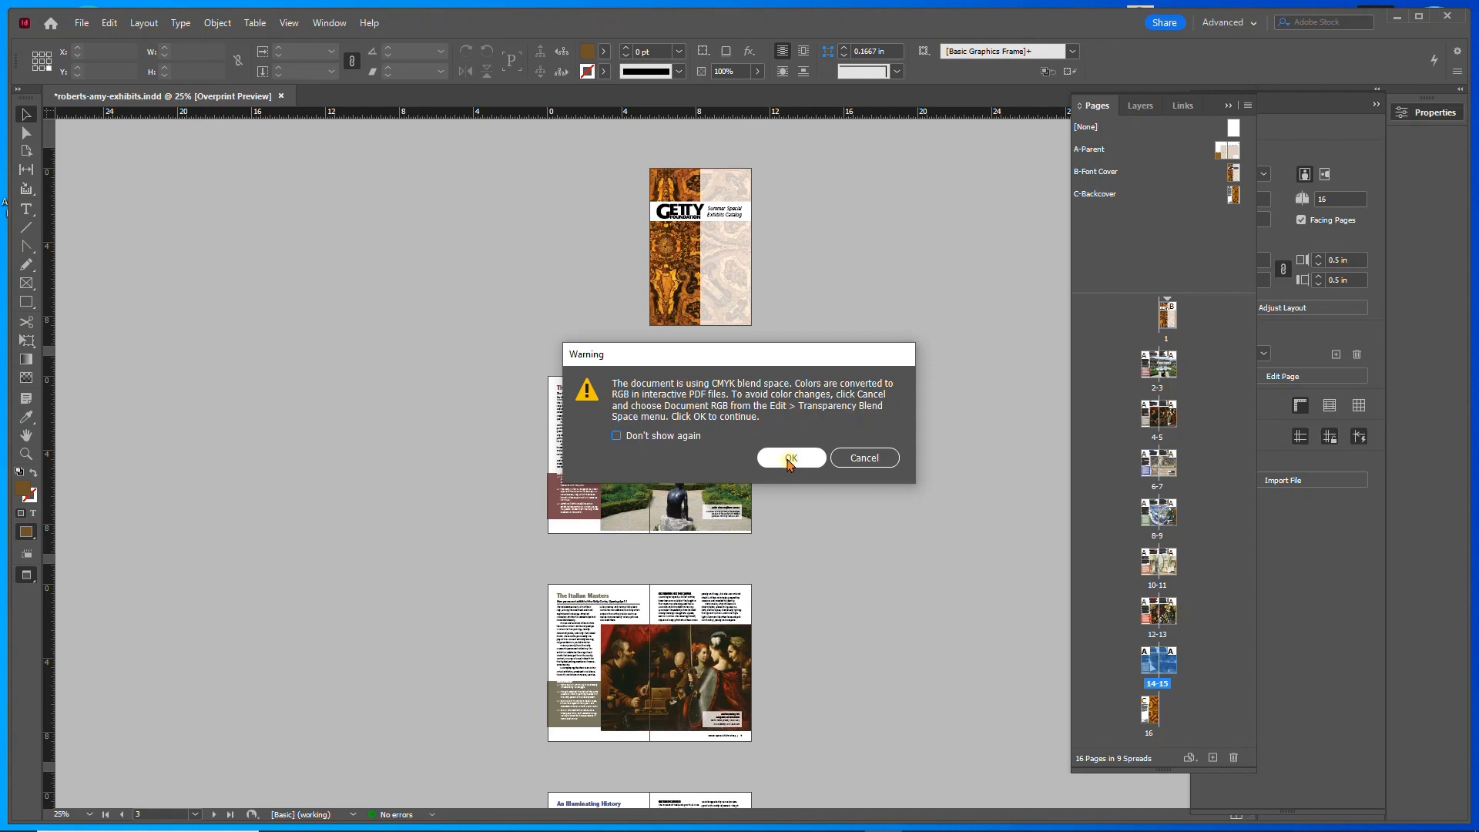
left_click(790, 458)
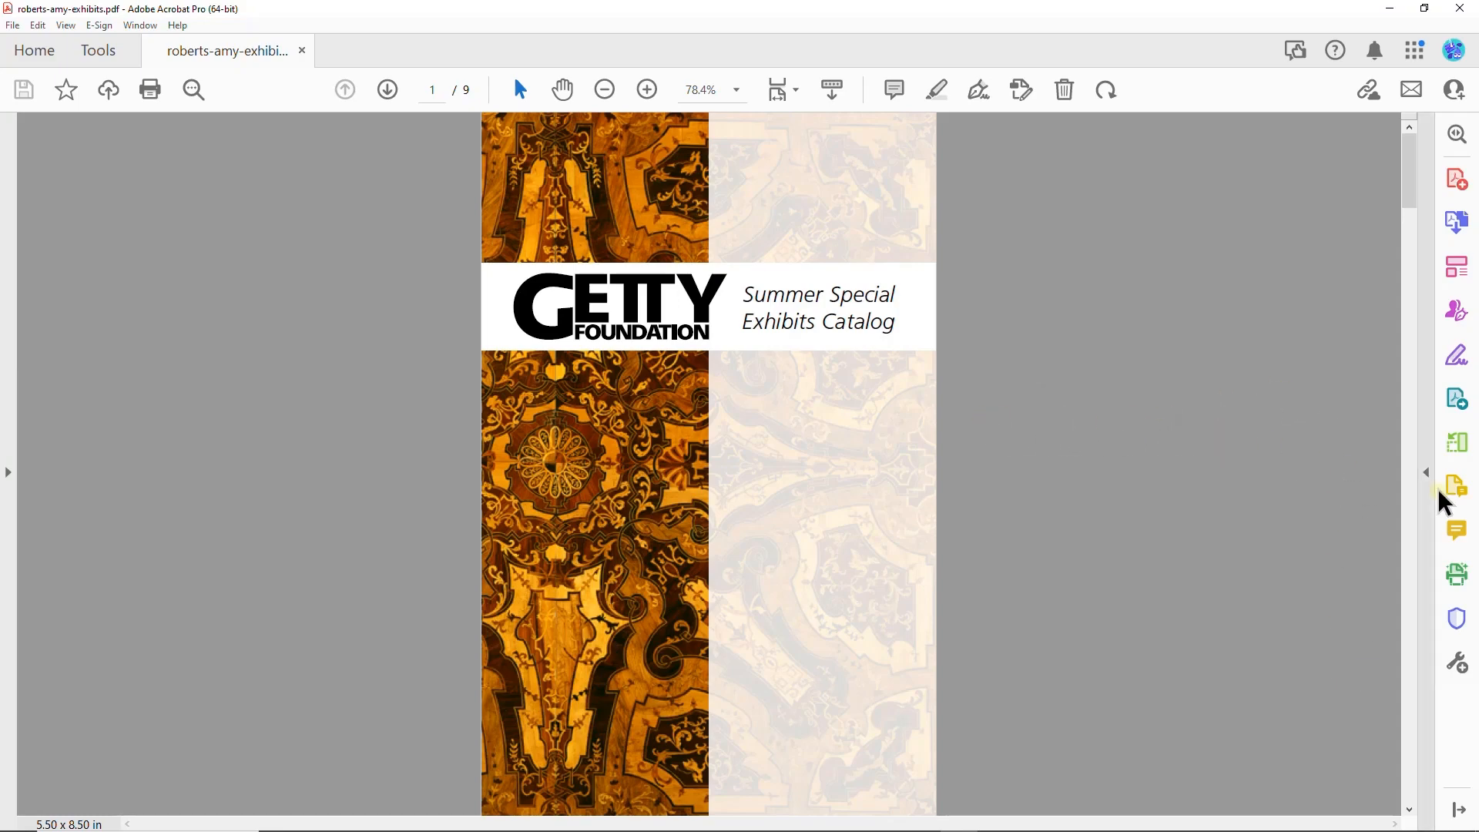
- Page through the exported PDF in Acrobat from the cover to the Glassmaking in Antiquity spread to check the exhibit spreads
key("End")
key("Home")
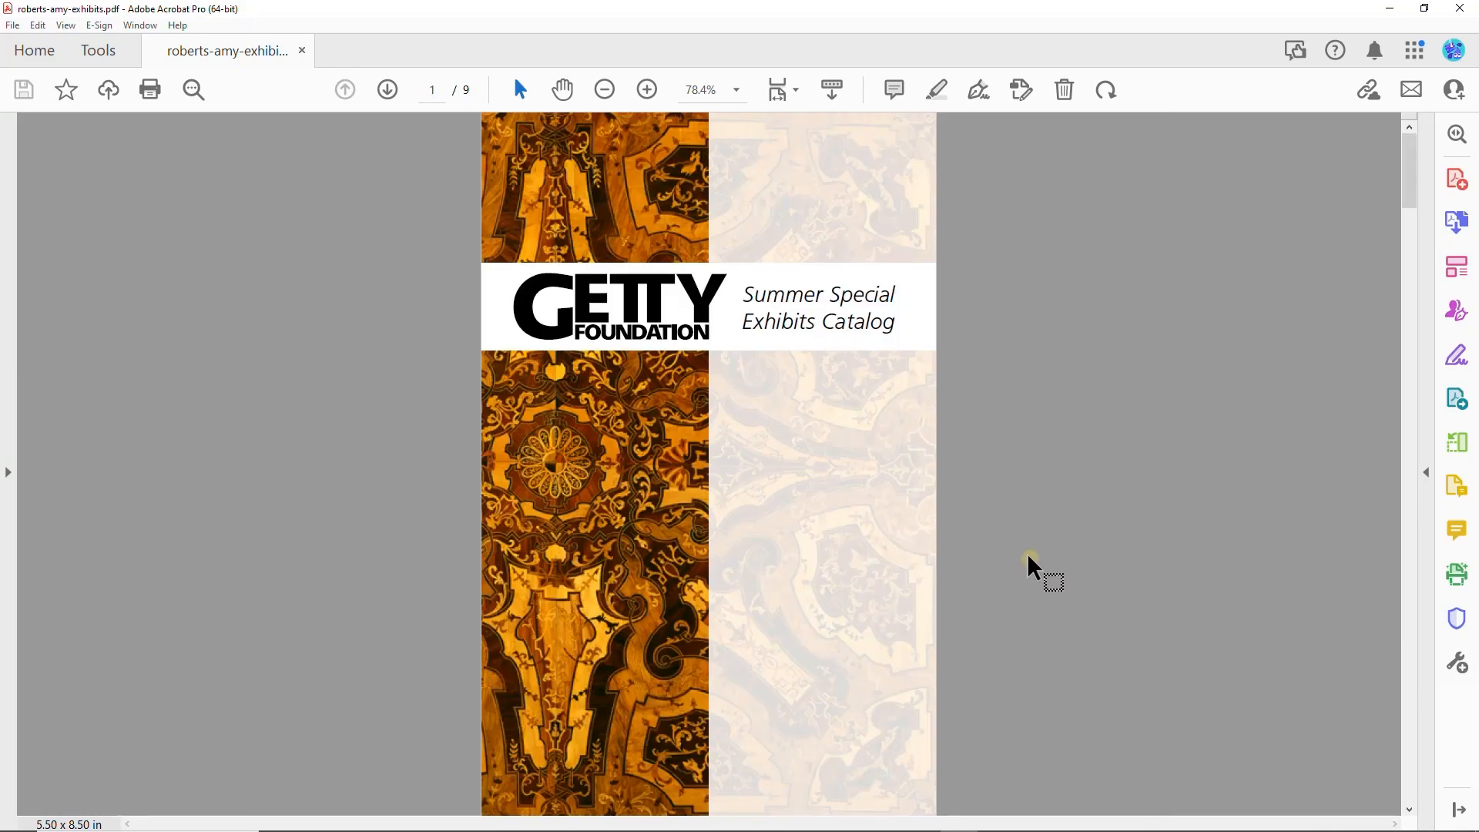
key("Right")
key("Right")
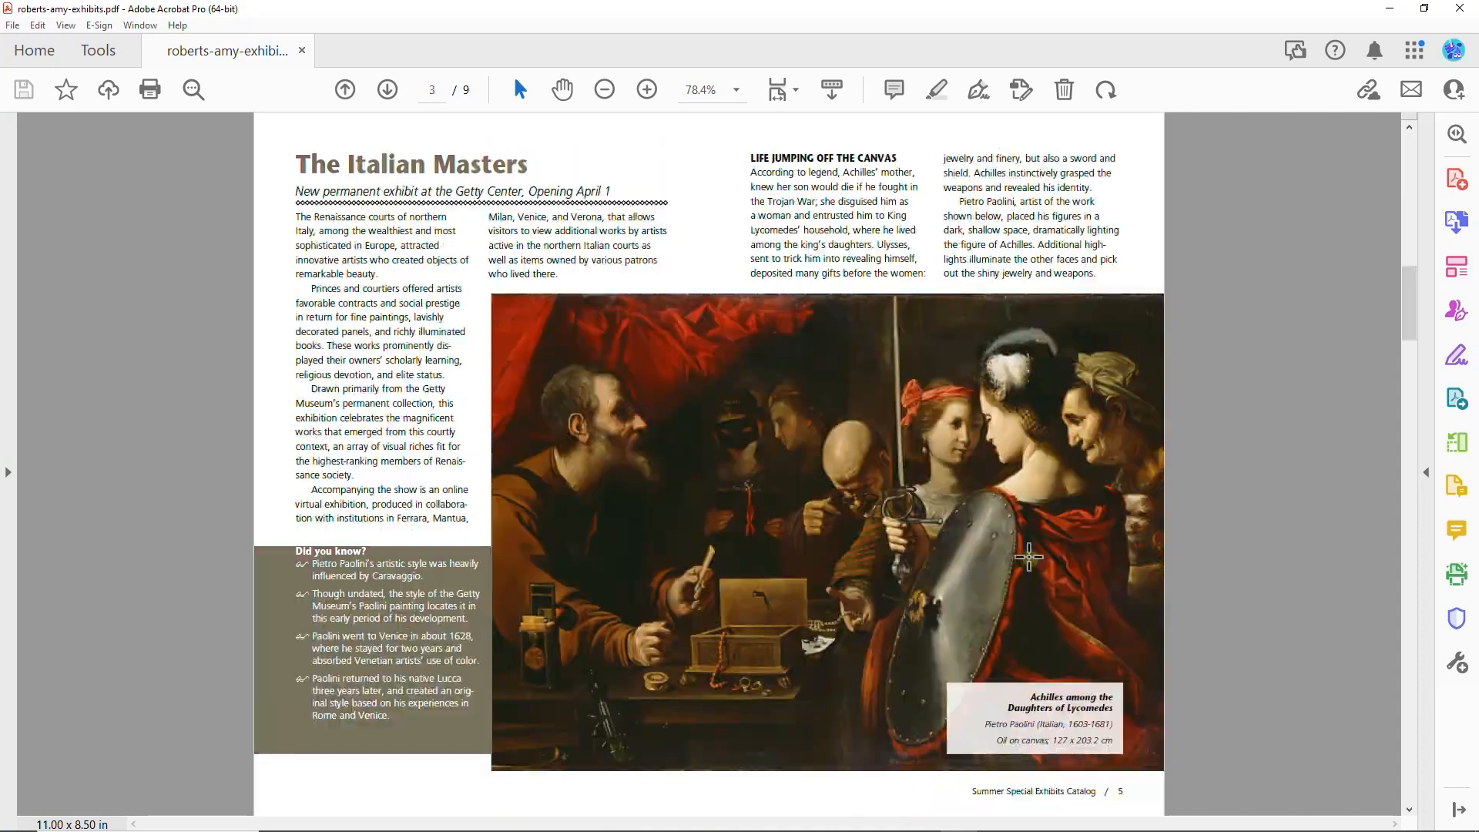
key("Right")
key("Right")
key("Right")
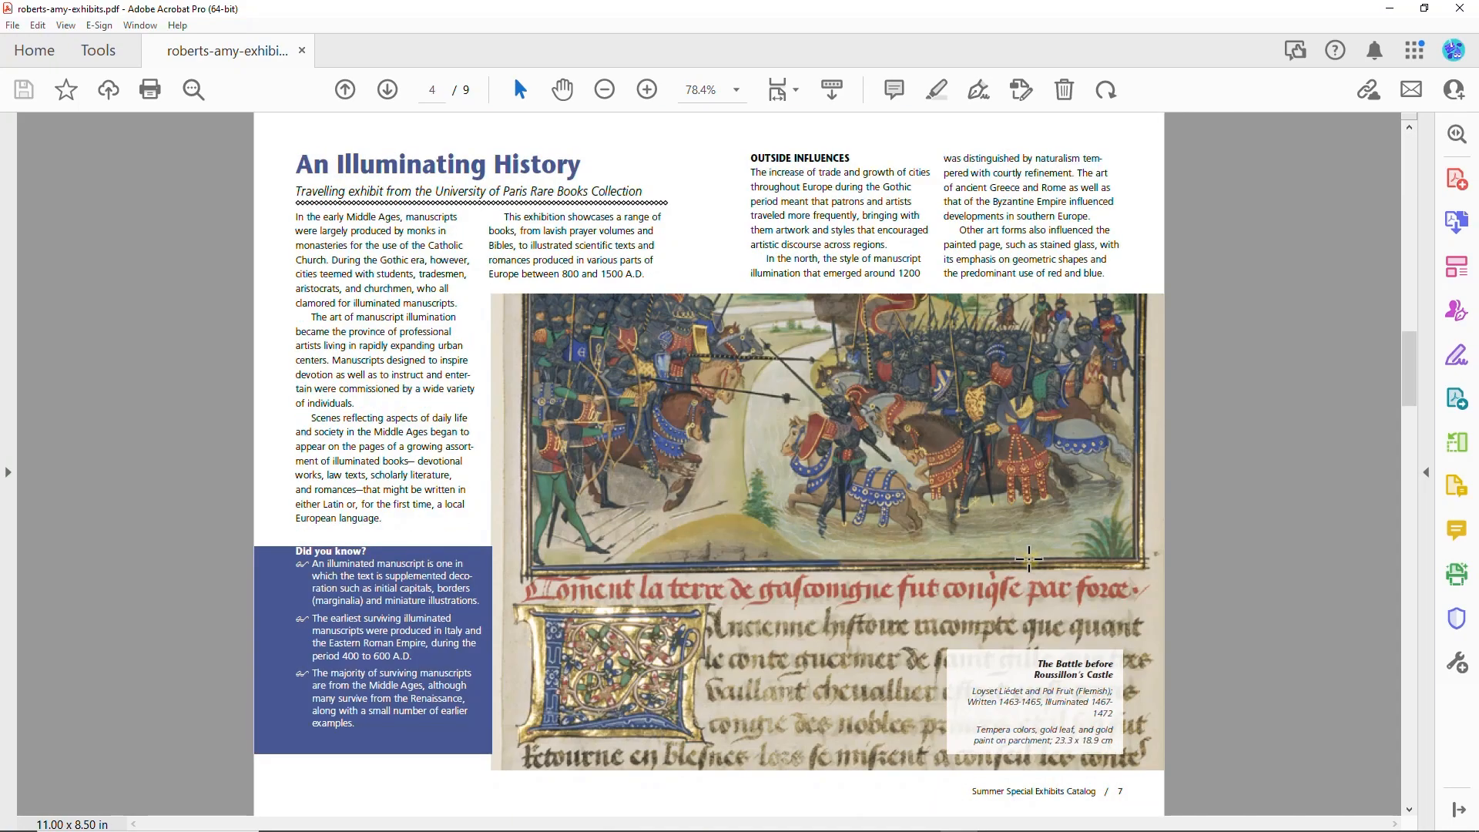
key("Right")
key("Right")
key("Right")
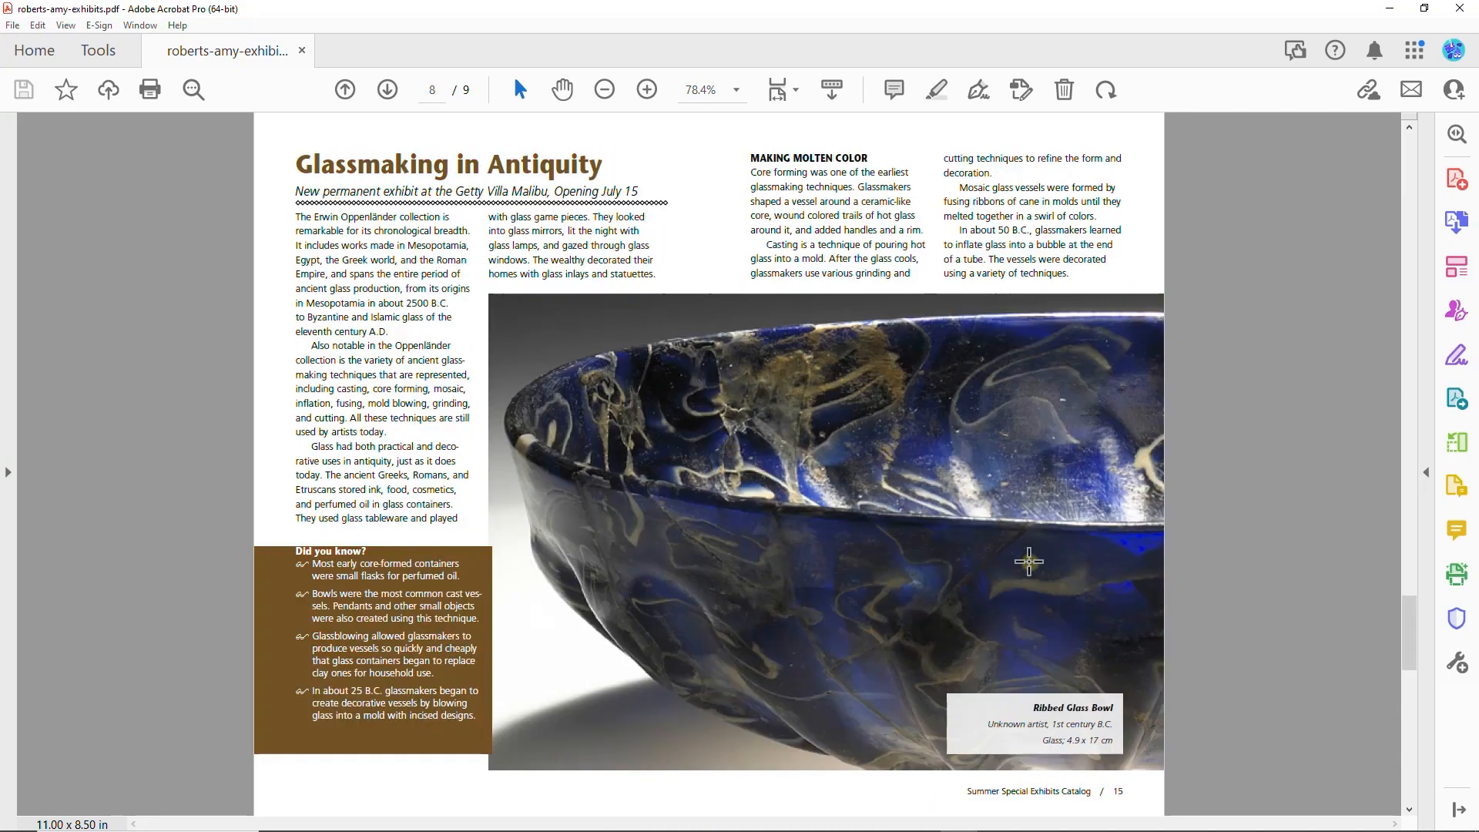